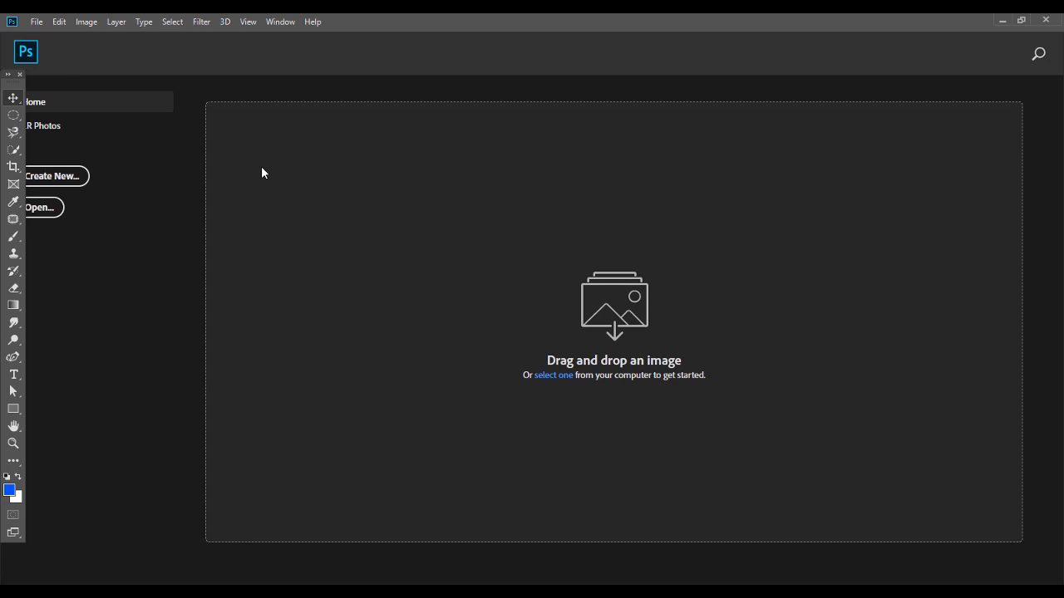
Create a new 1080 × 1080 px, 300 ppi document from the Home screen
click(53, 183)
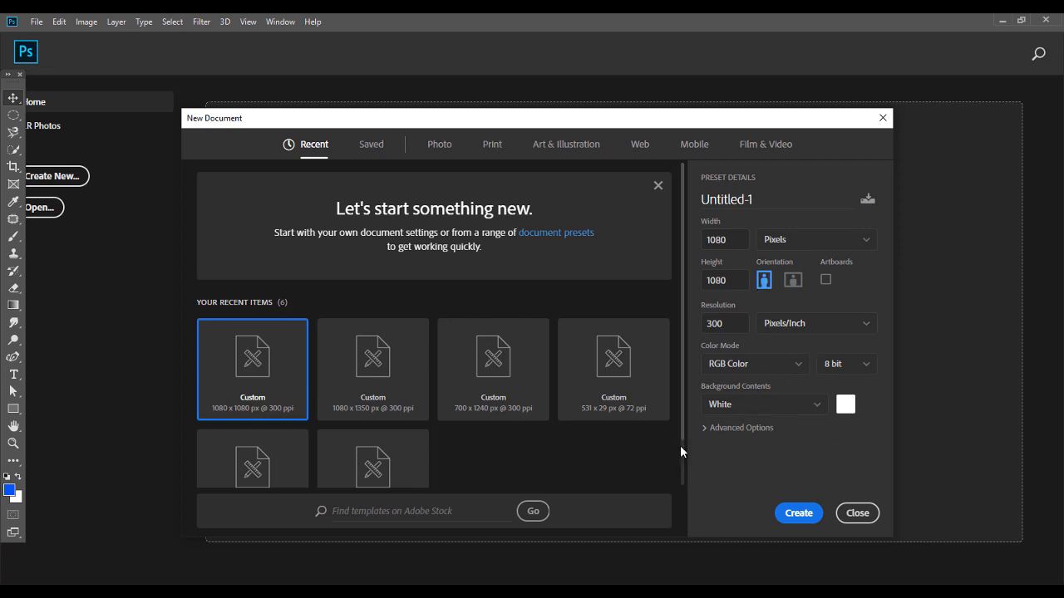
click(788, 514)
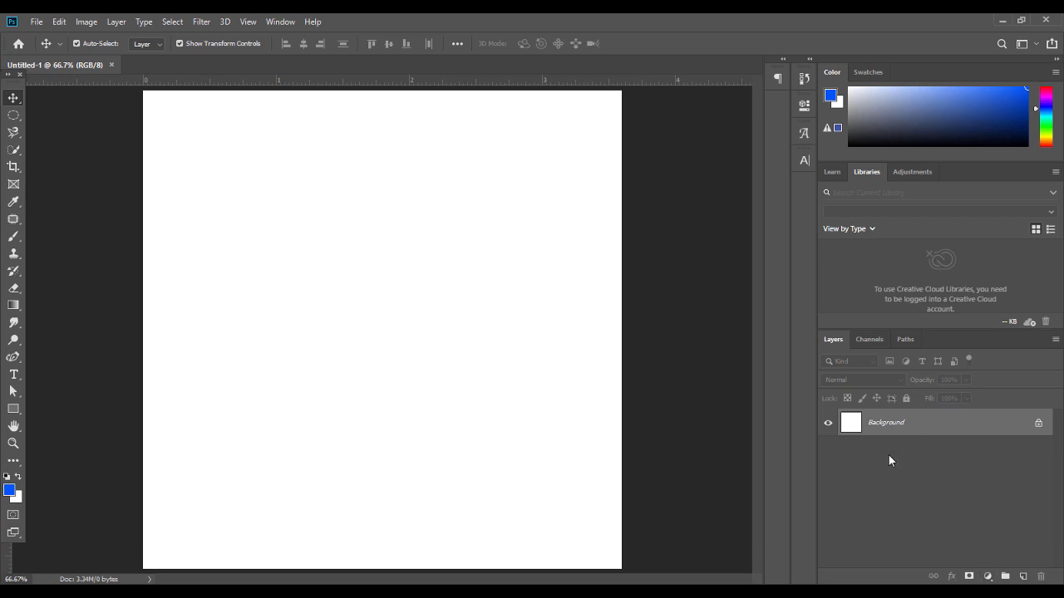
Add a gradient fill layer and set its left stop to dark navy #012653
click(988, 576)
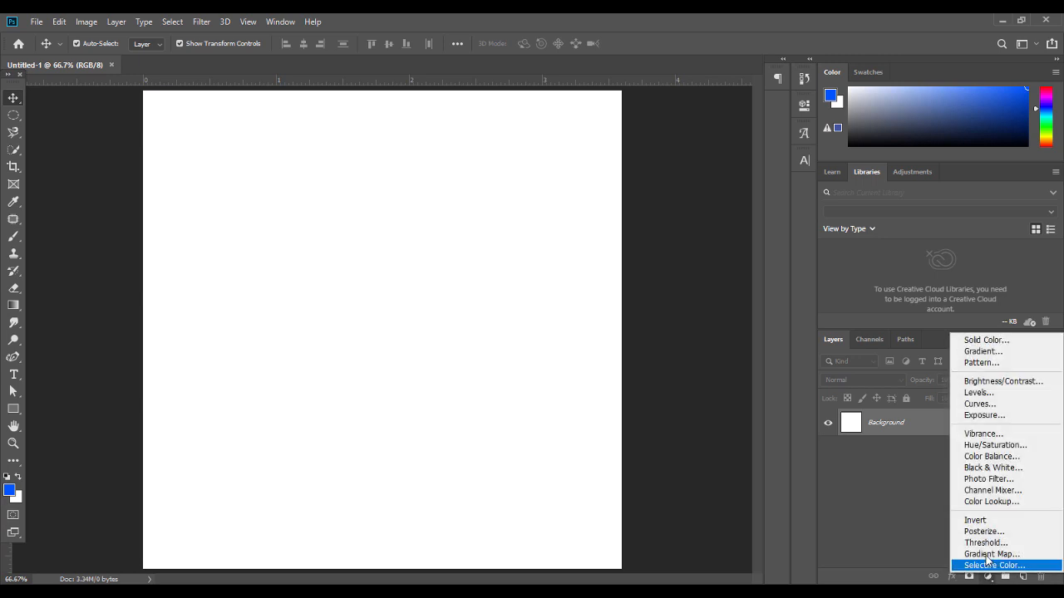
click(982, 352)
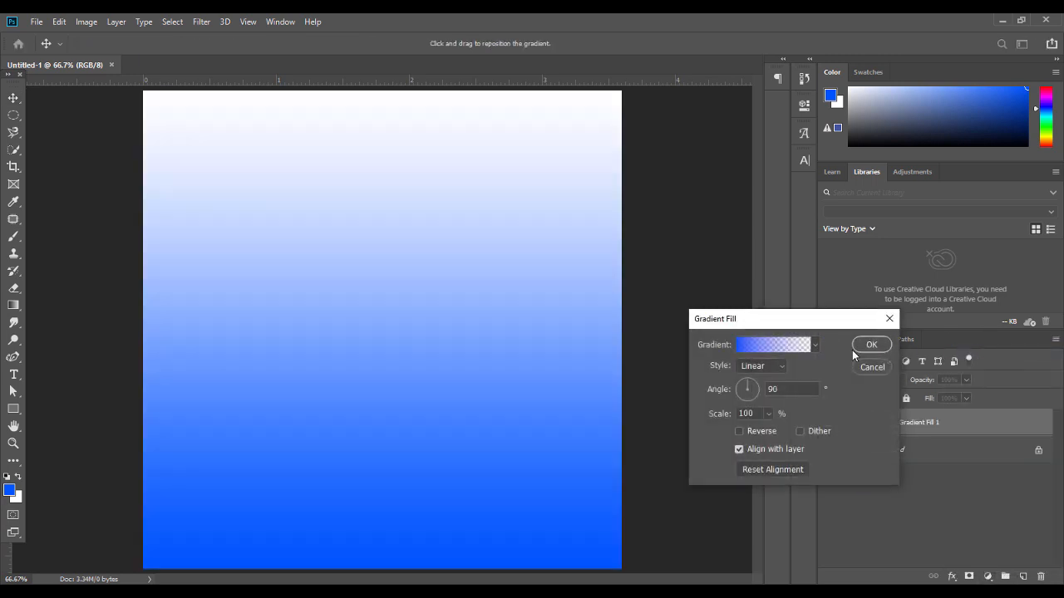
click(789, 350)
click(640, 222)
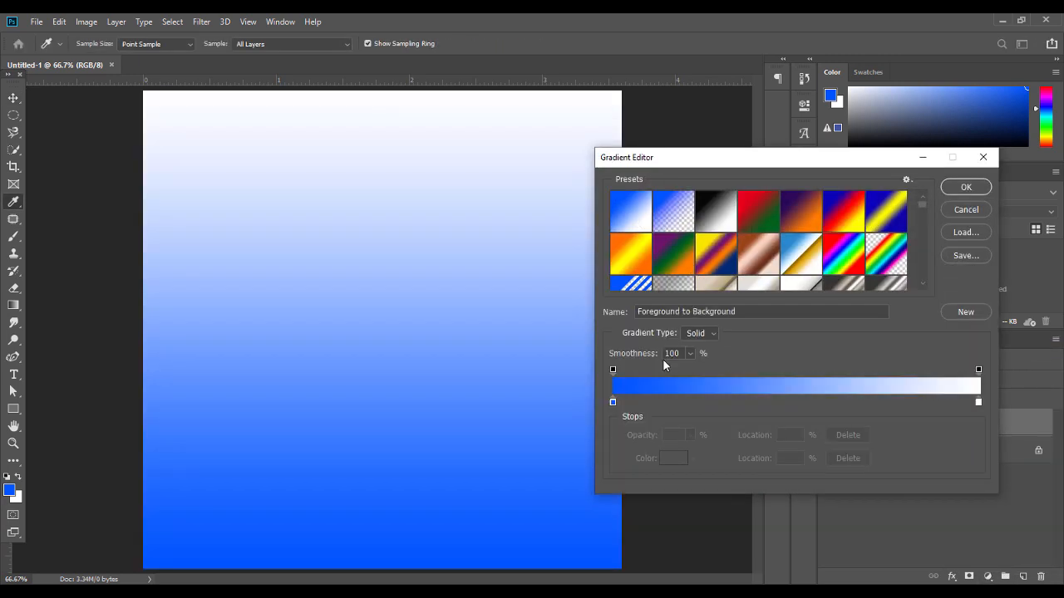
double_click(612, 403)
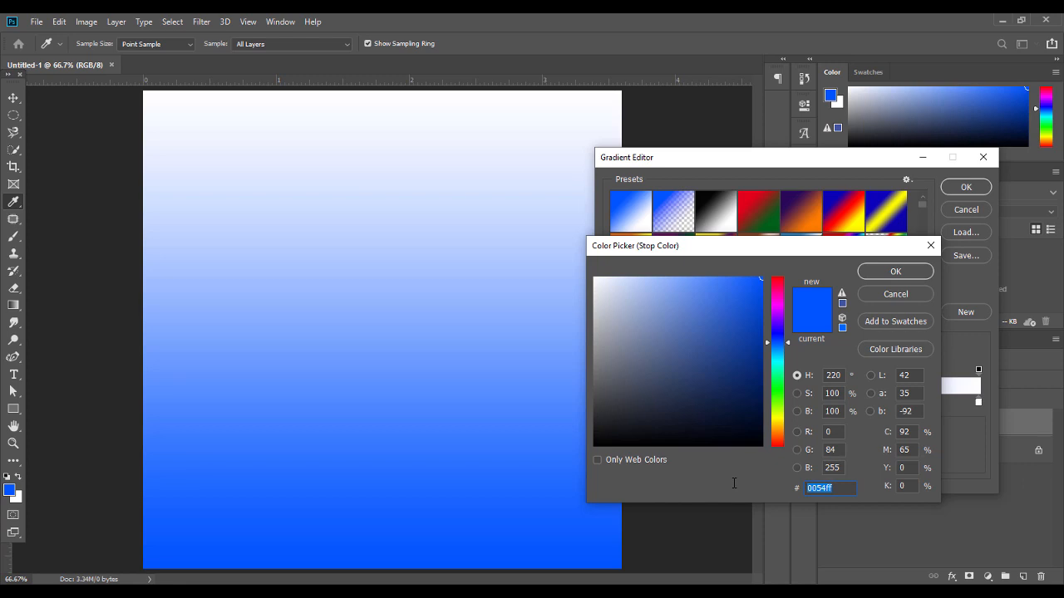
text(01)
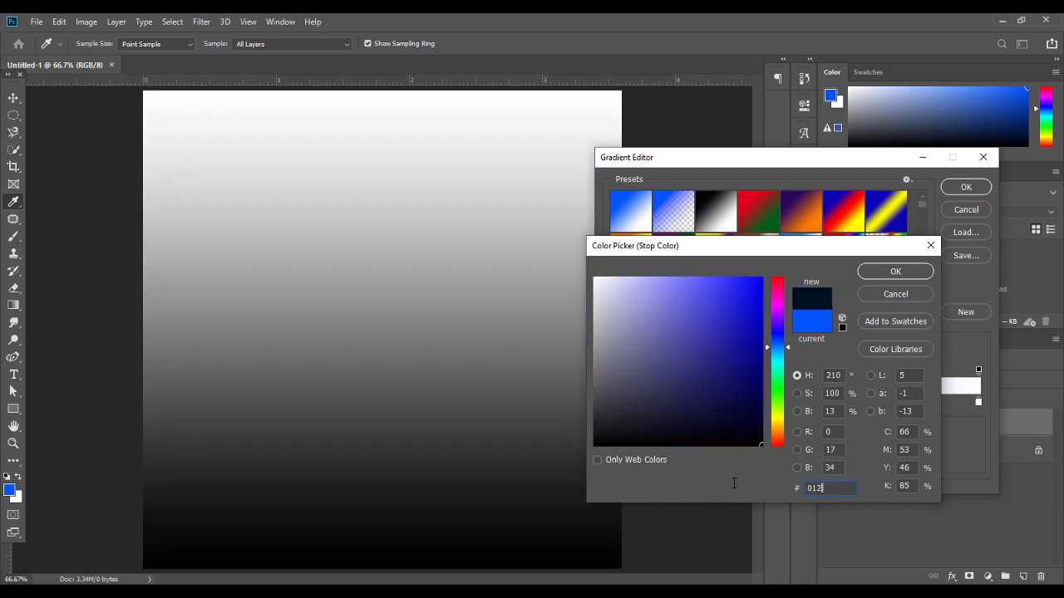
text(265)
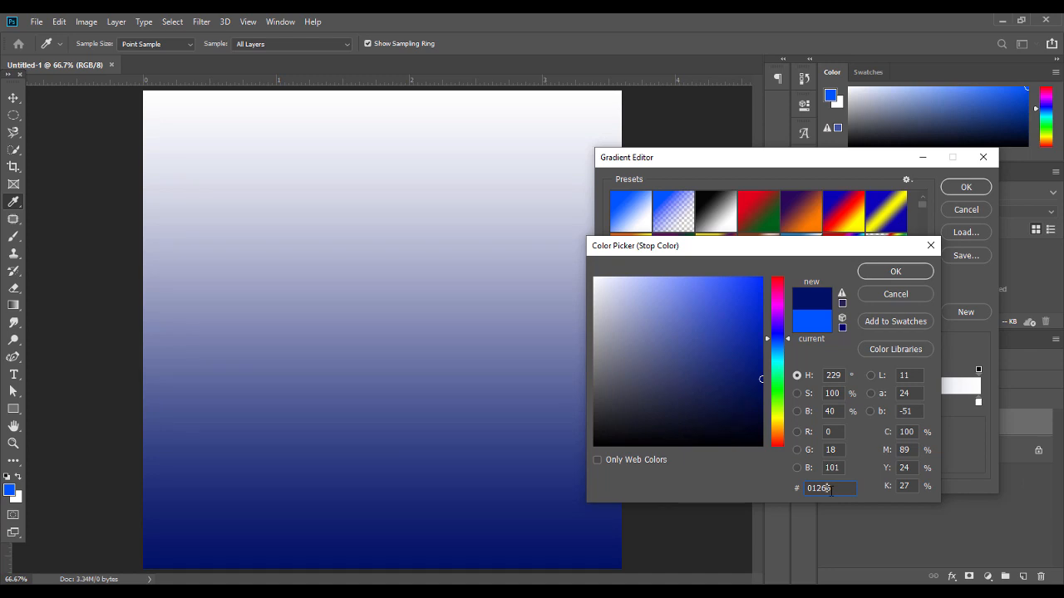
text(3)
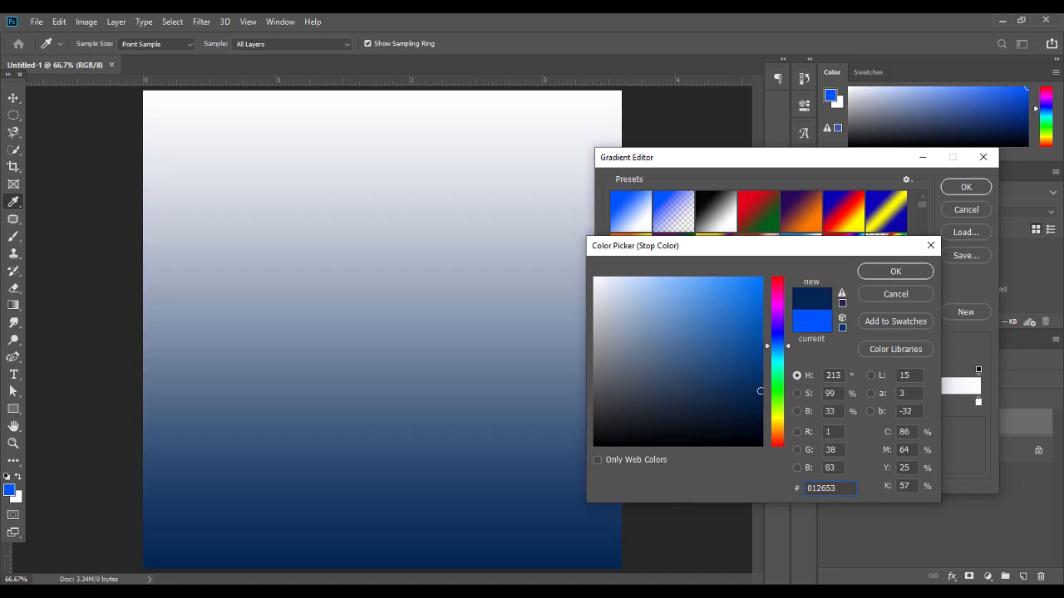
click(898, 272)
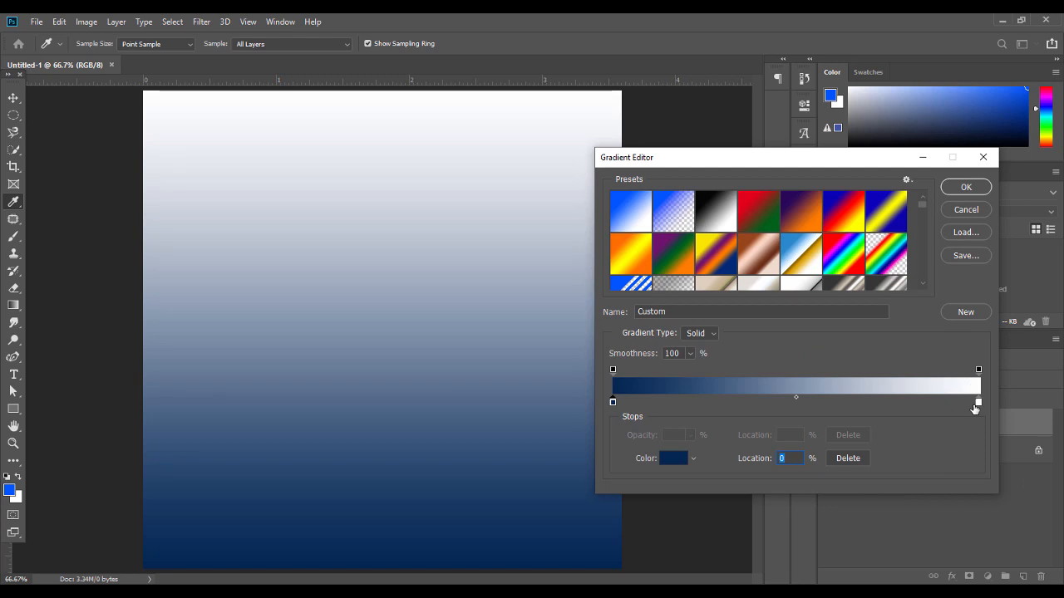
Set the right stop to #008eff at 100%, reverse the gradient and shift it upward
click(976, 404)
drag(985, 404, 978, 402)
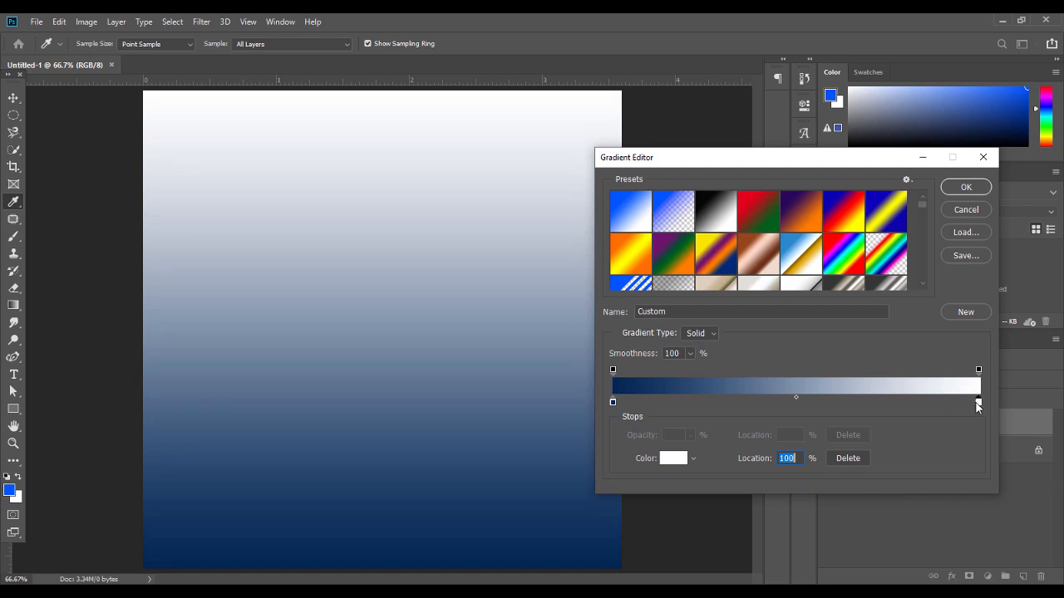
double_click(978, 402)
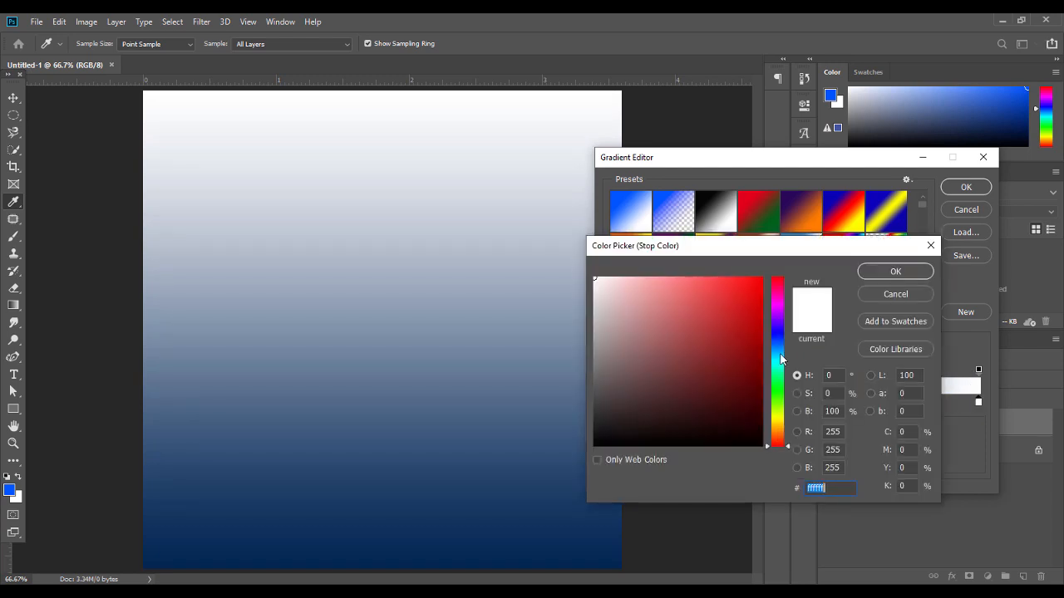
text(00)
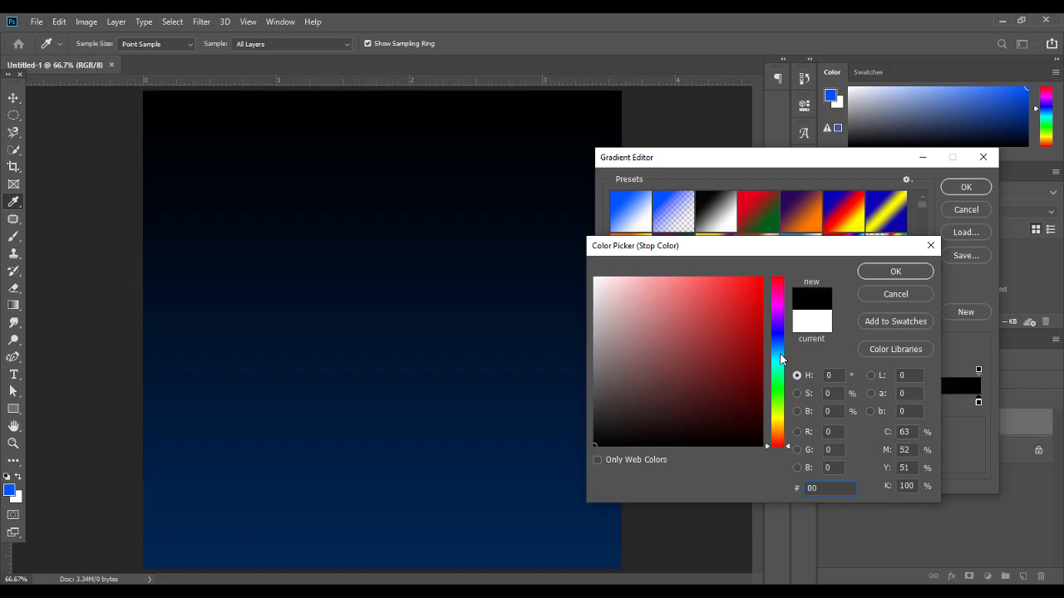
text(8)
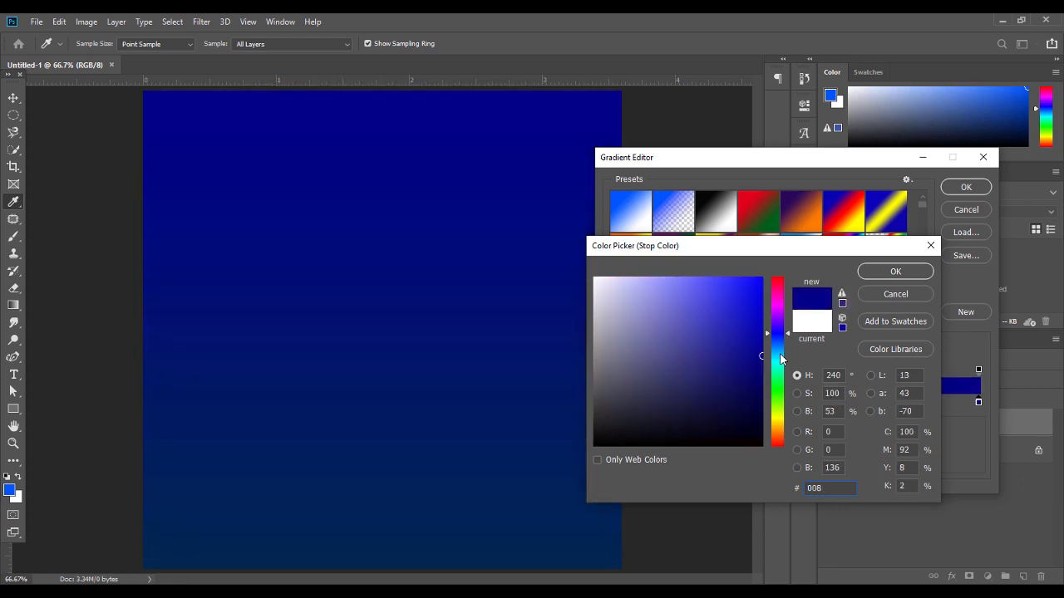
text(eff)
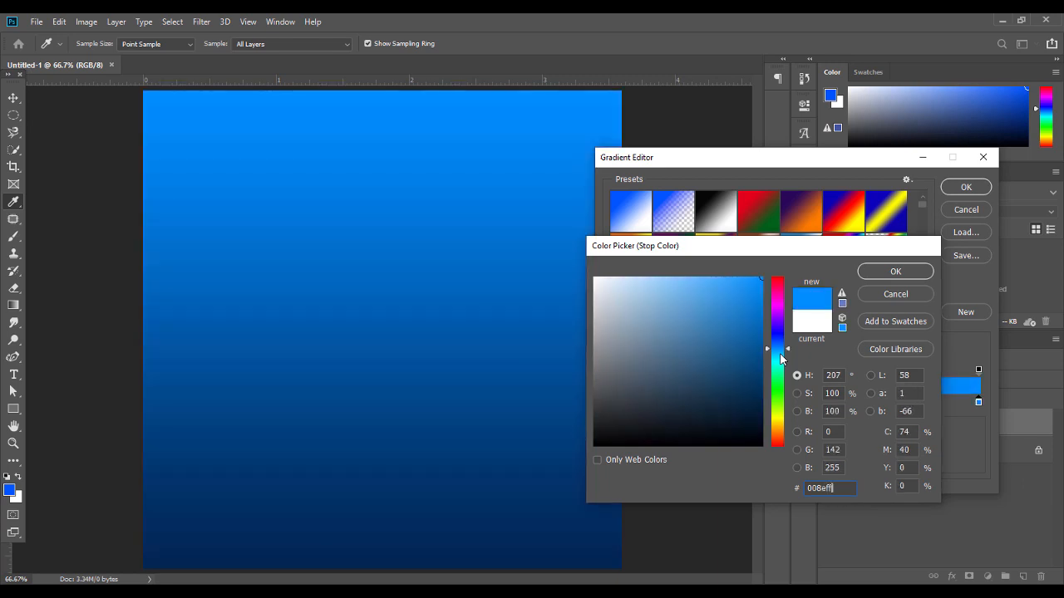
key(Return)
key(Return)
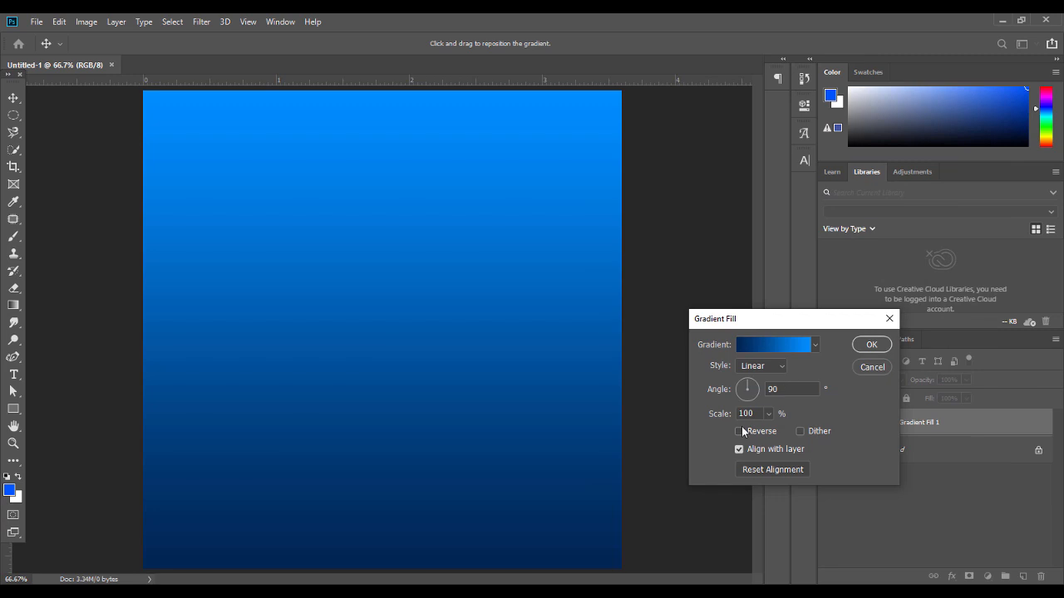
click(743, 431)
drag(444, 385, 441, 296)
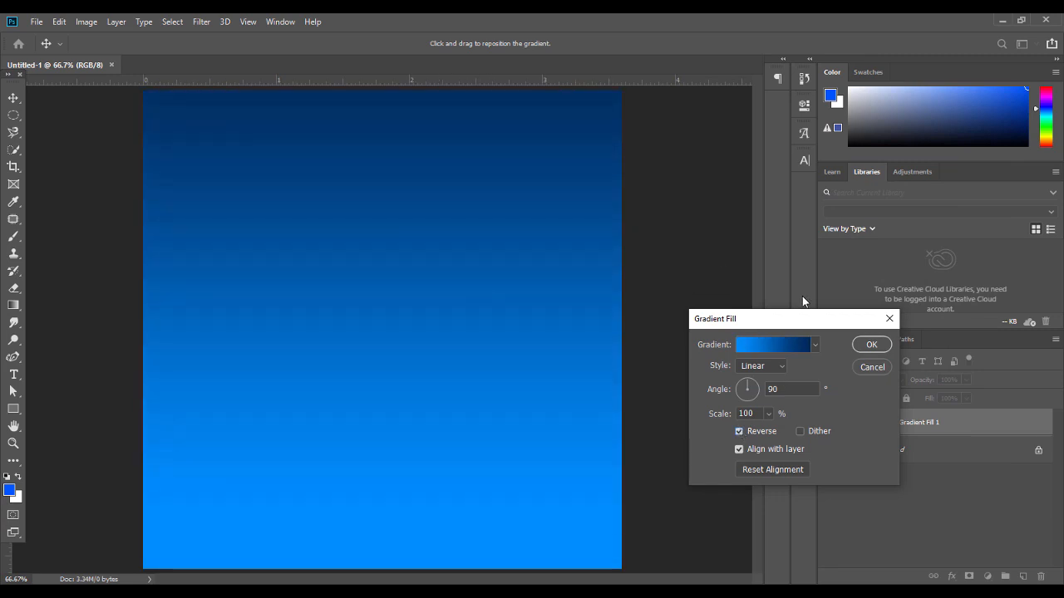
click(866, 344)
Delete the Background layer, leaving Gradient Fill 1 as the base
click(907, 452)
key(Delete)
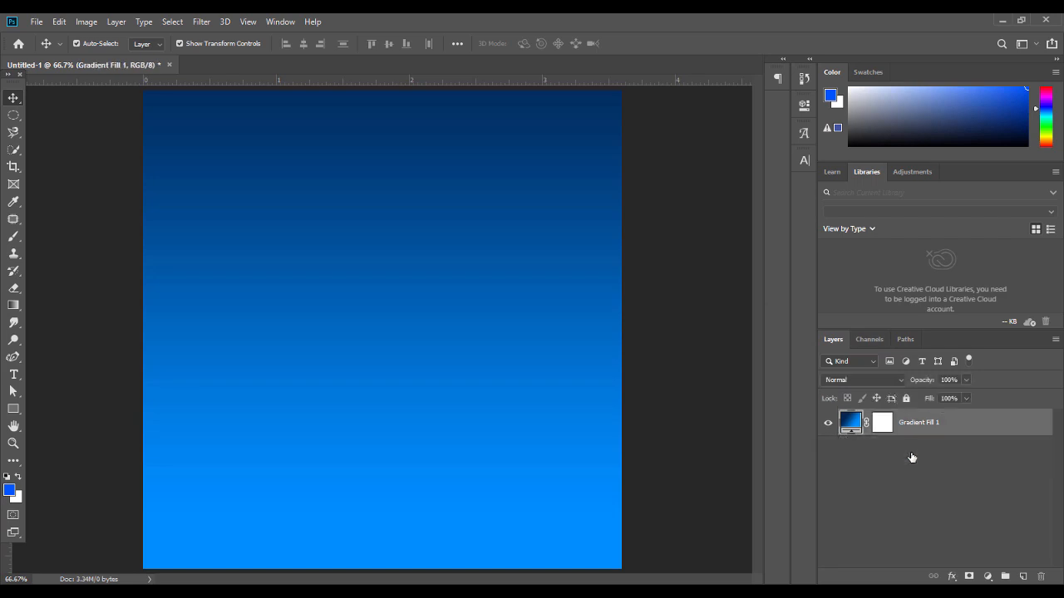
click(988, 576)
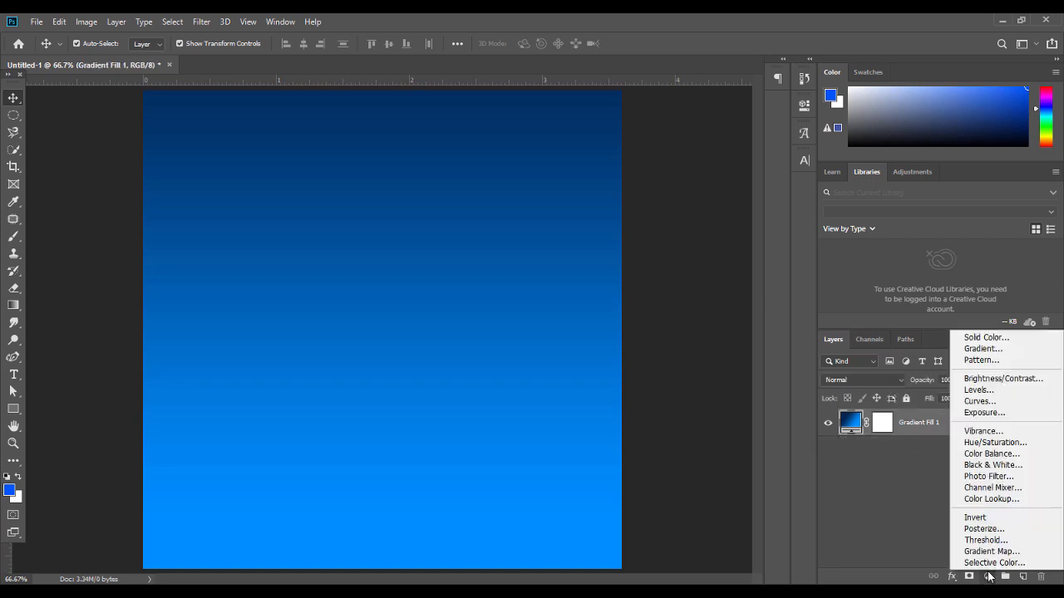
Add a second gradient fill layer with its left stop set to deep navy #010a36
click(984, 349)
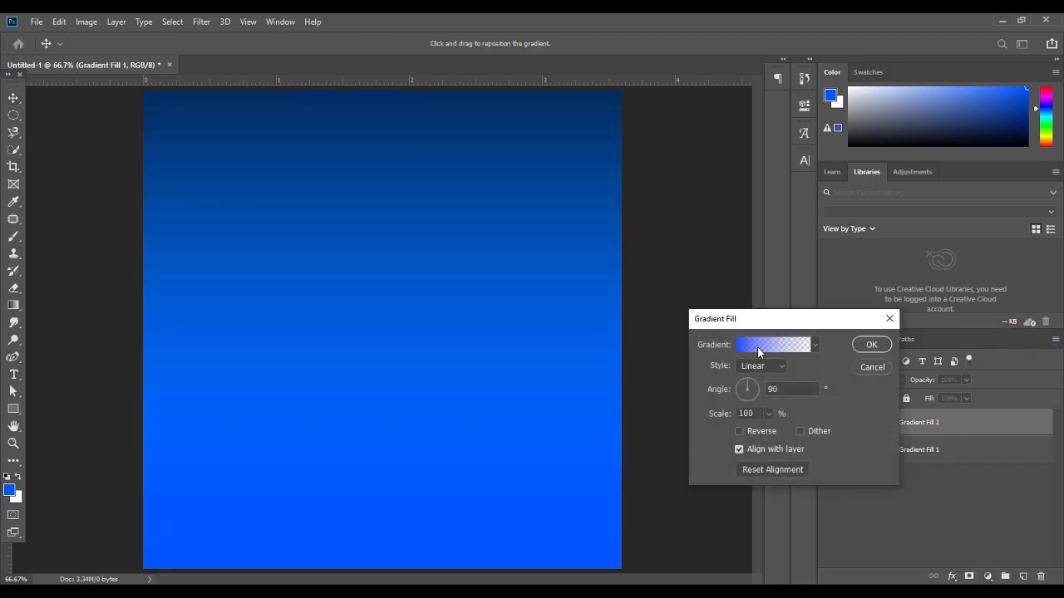
click(757, 346)
double_click(612, 404)
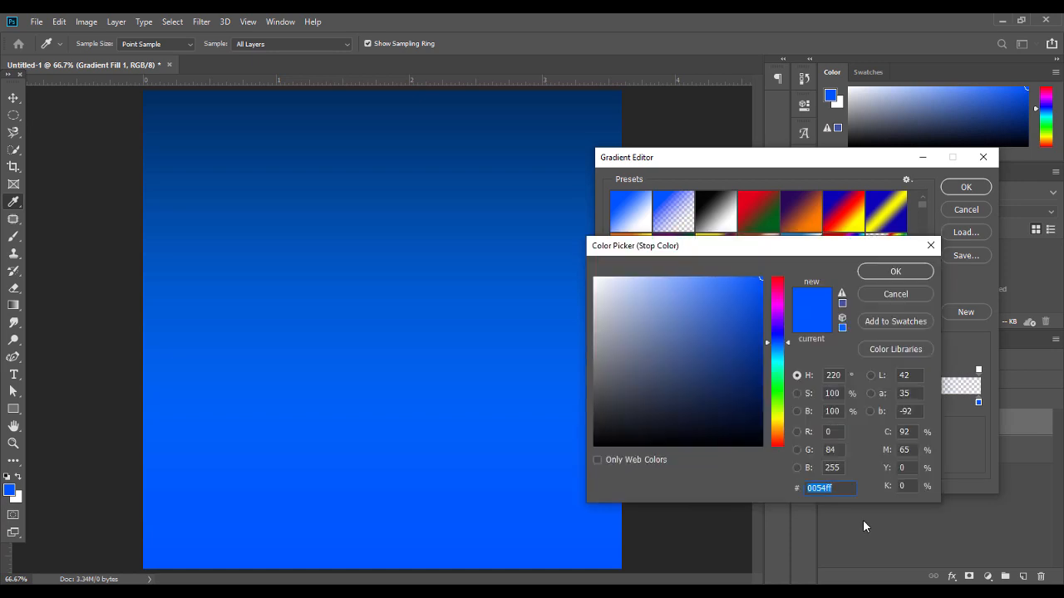
text(0)
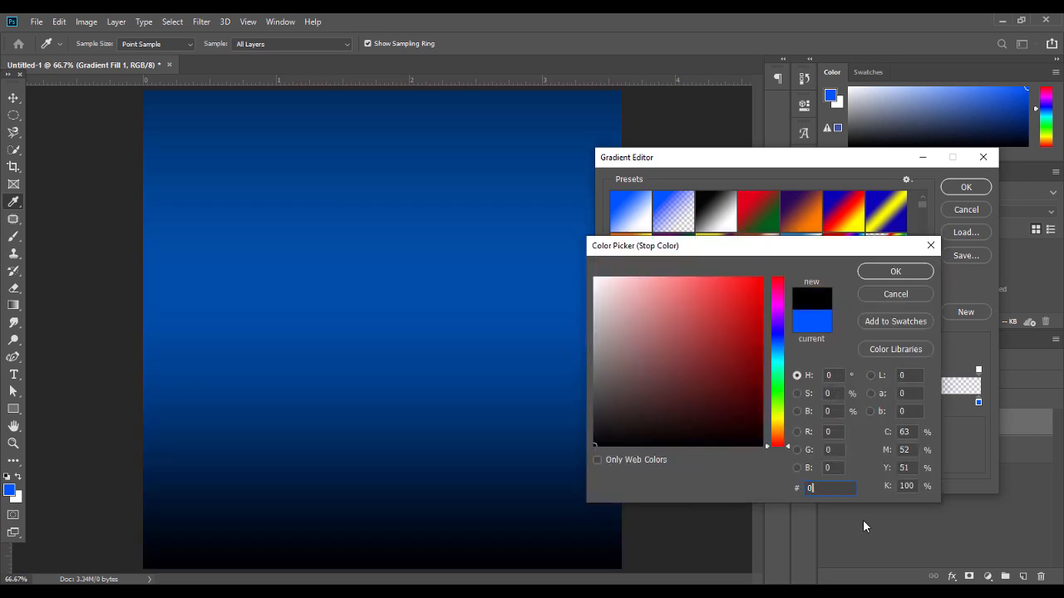
text(10)
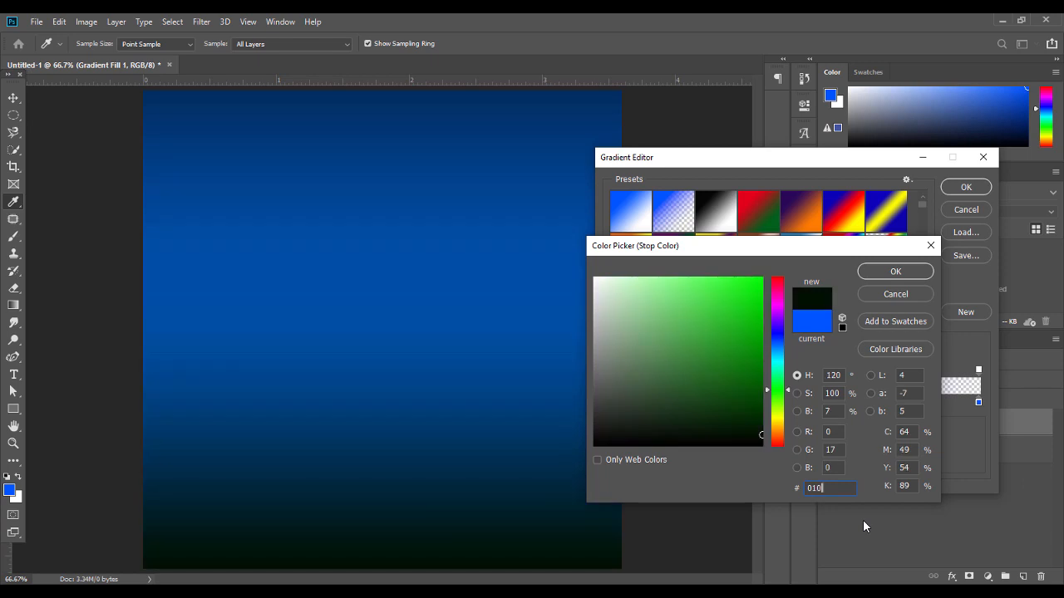
text(a36)
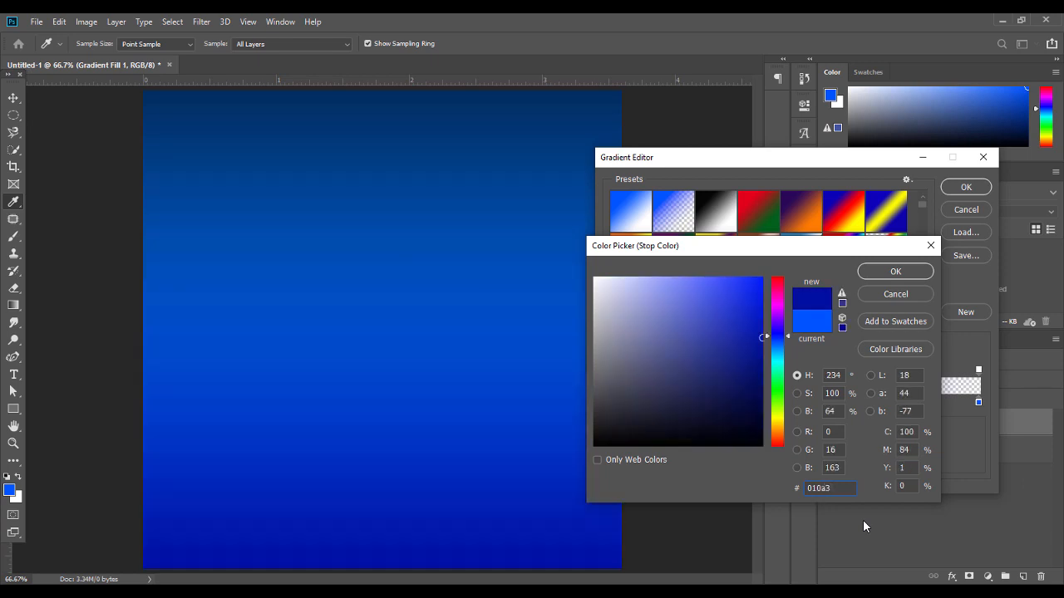
click(895, 271)
Set the right stop to a royal blue and commit Gradient Fill 2
click(978, 403)
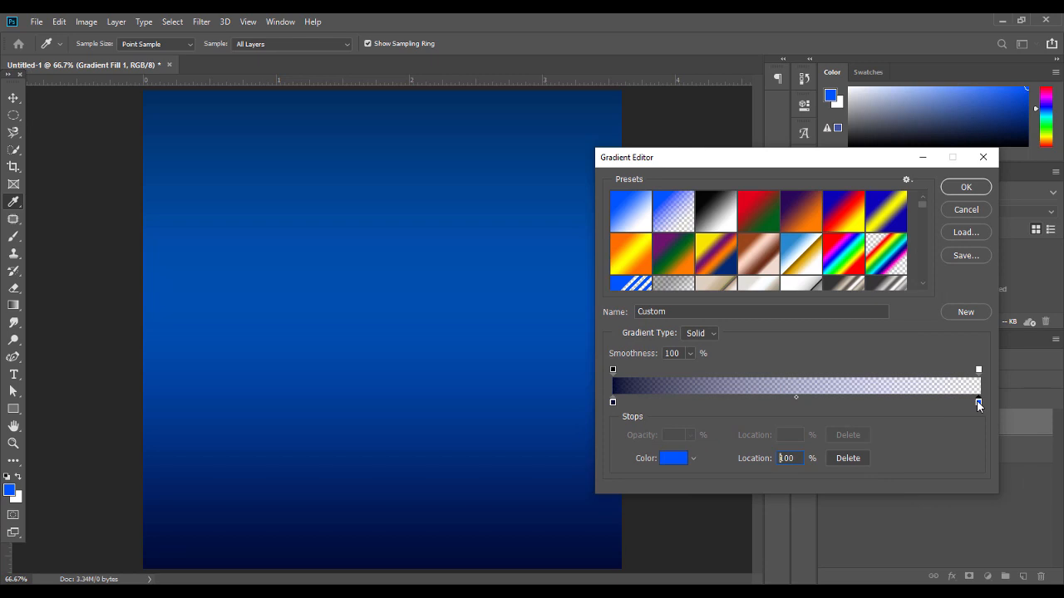
double_click(979, 403)
drag(755, 316, 755, 322)
click(877, 273)
double_click(978, 403)
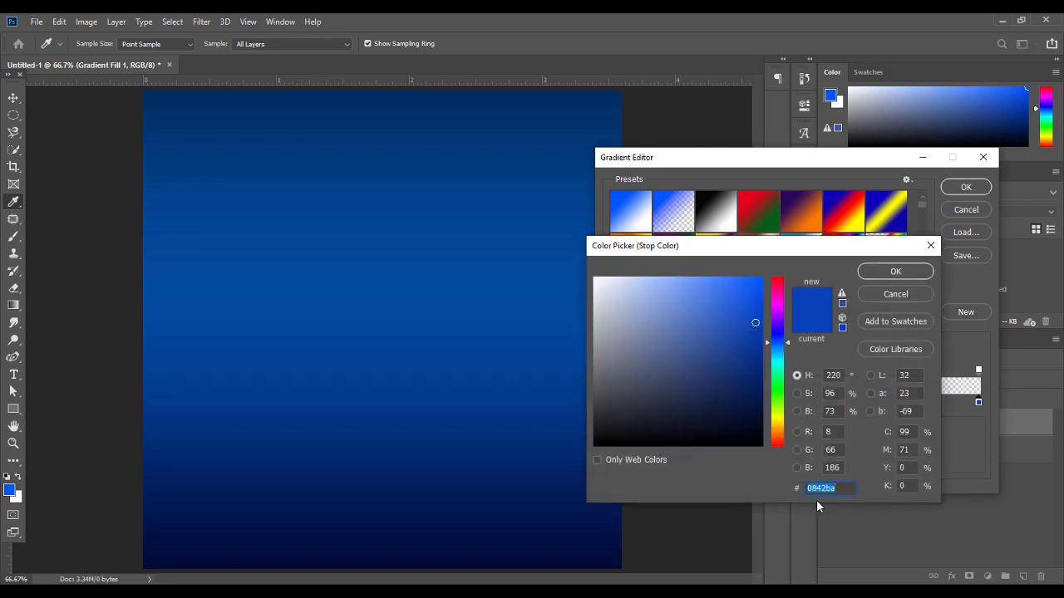
click(756, 320)
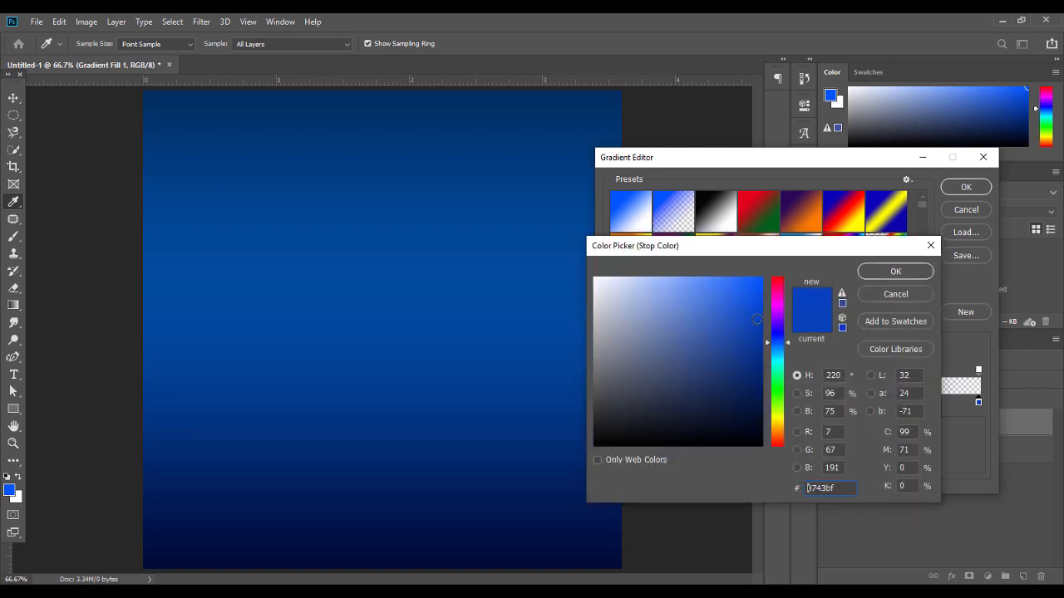
click(891, 274)
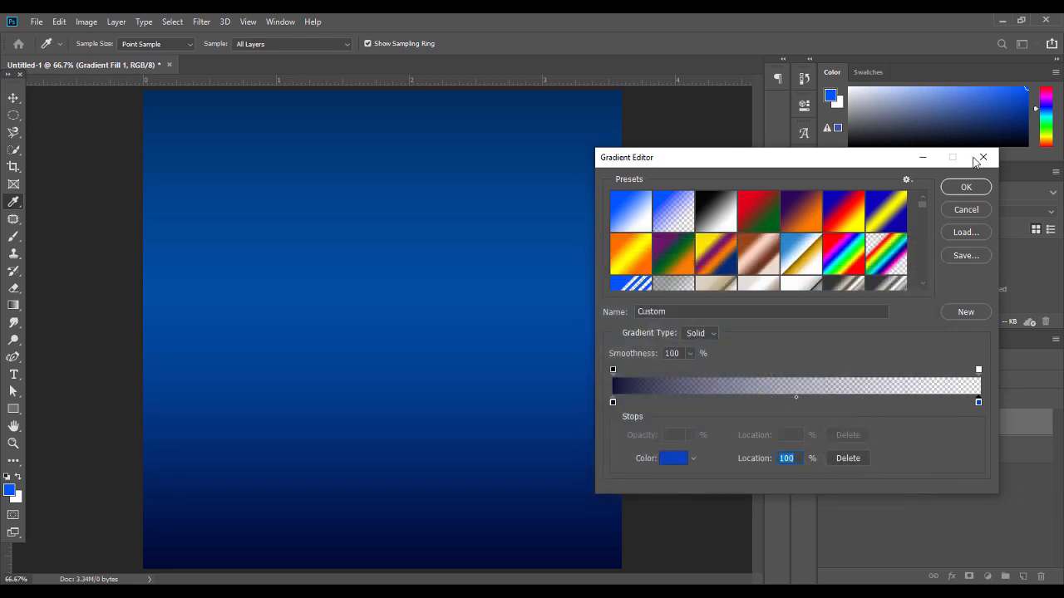
click(964, 186)
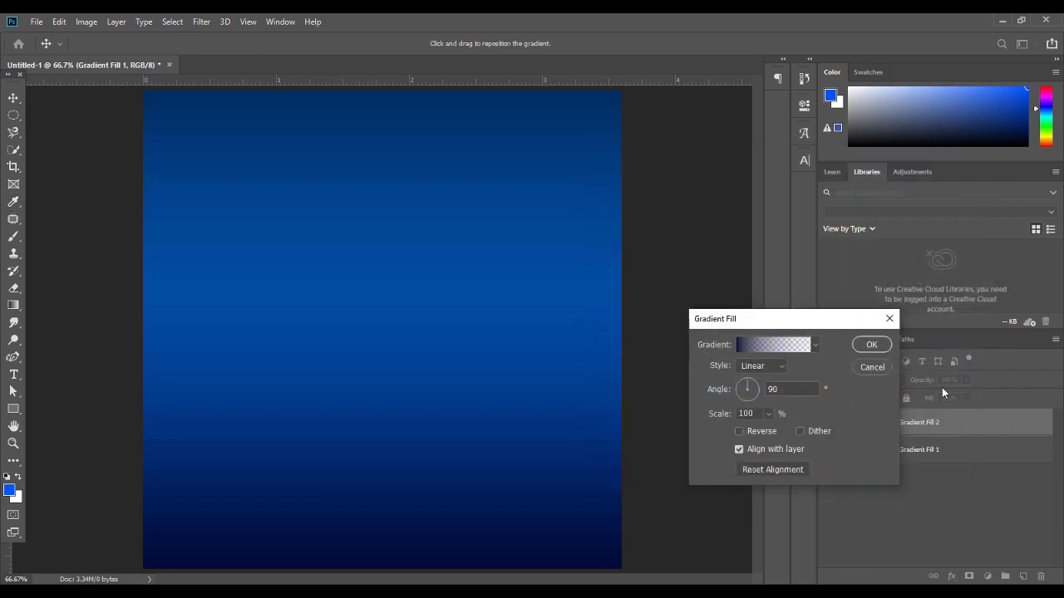
click(870, 344)
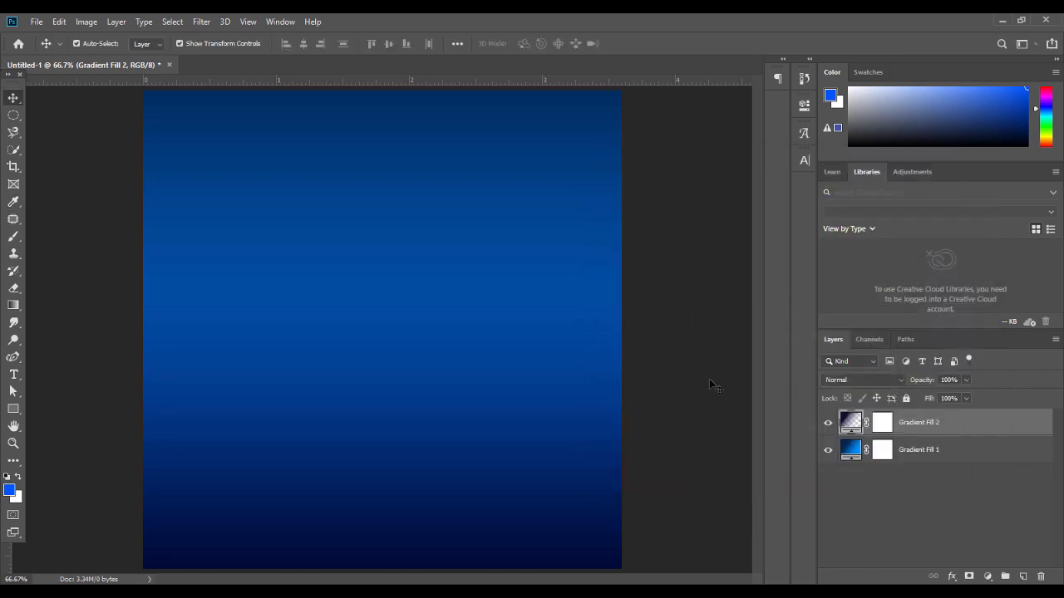
Target Gradient Fill 2's layer mask and pick a 1200 px Eraser
click(827, 422)
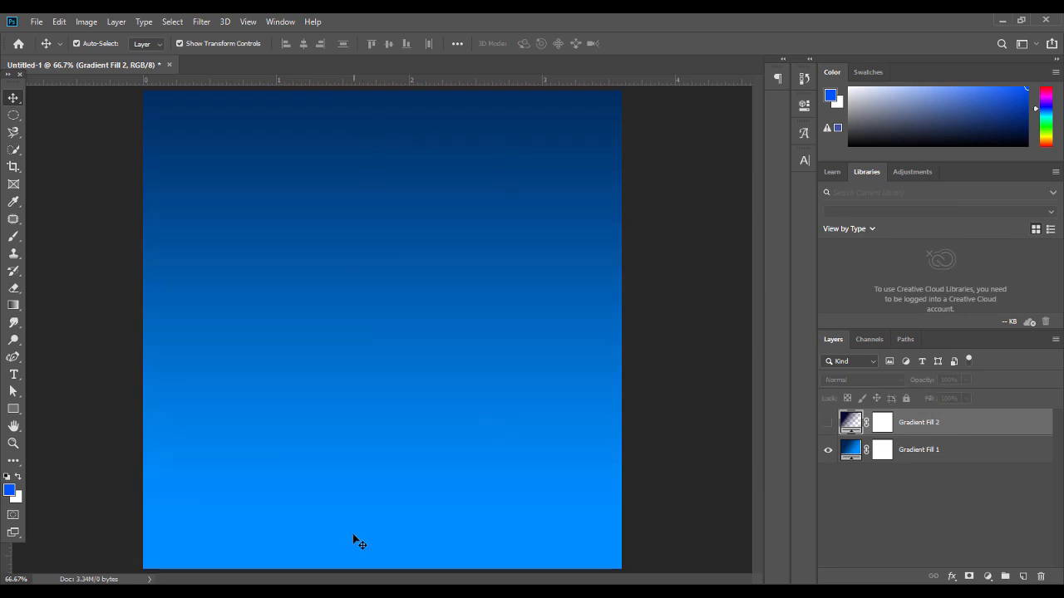
click(828, 424)
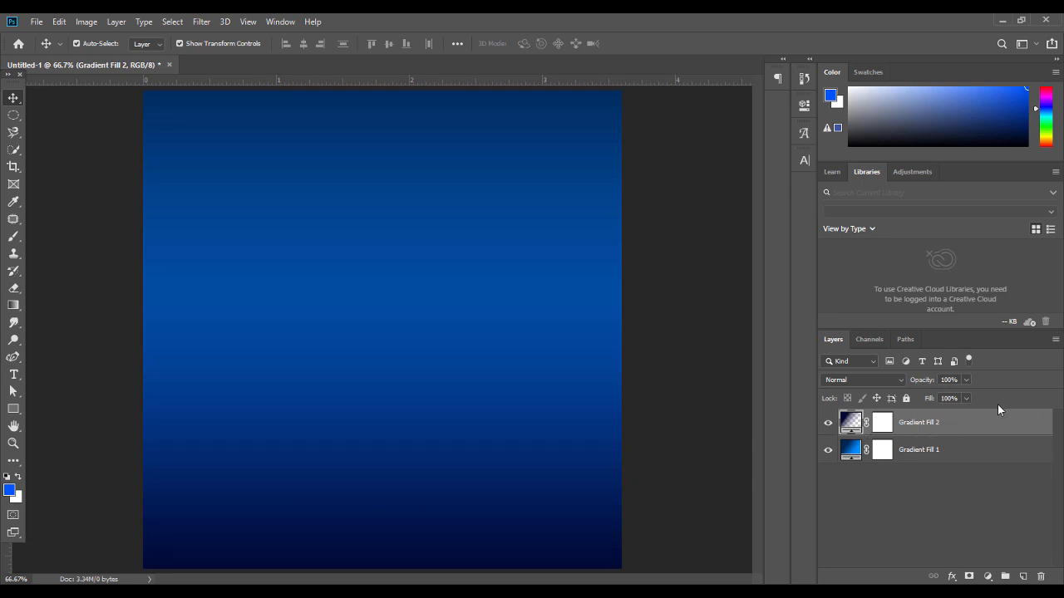
click(883, 423)
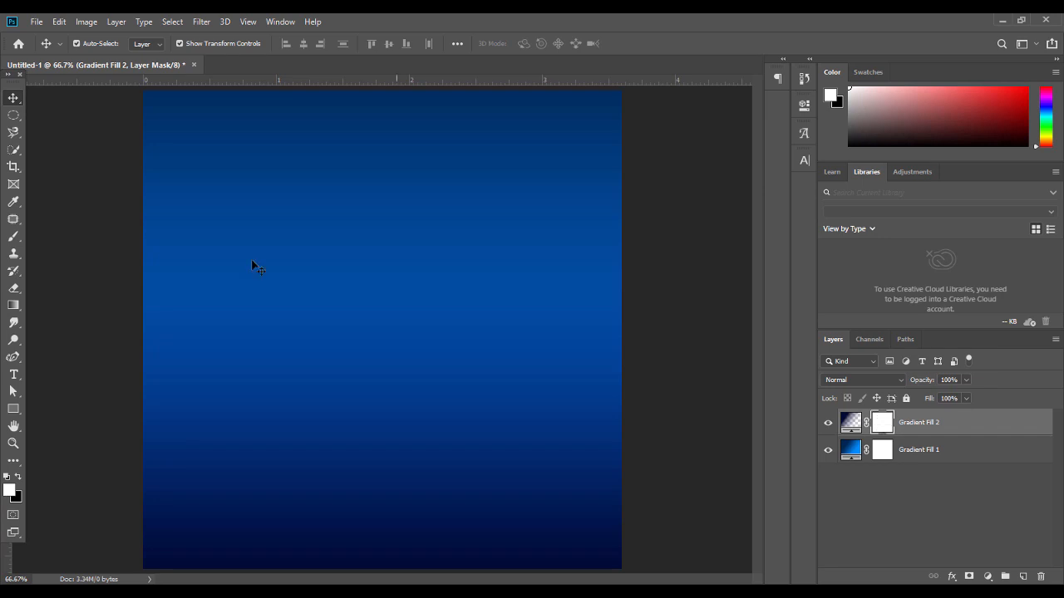
click(15, 240)
click(10, 74)
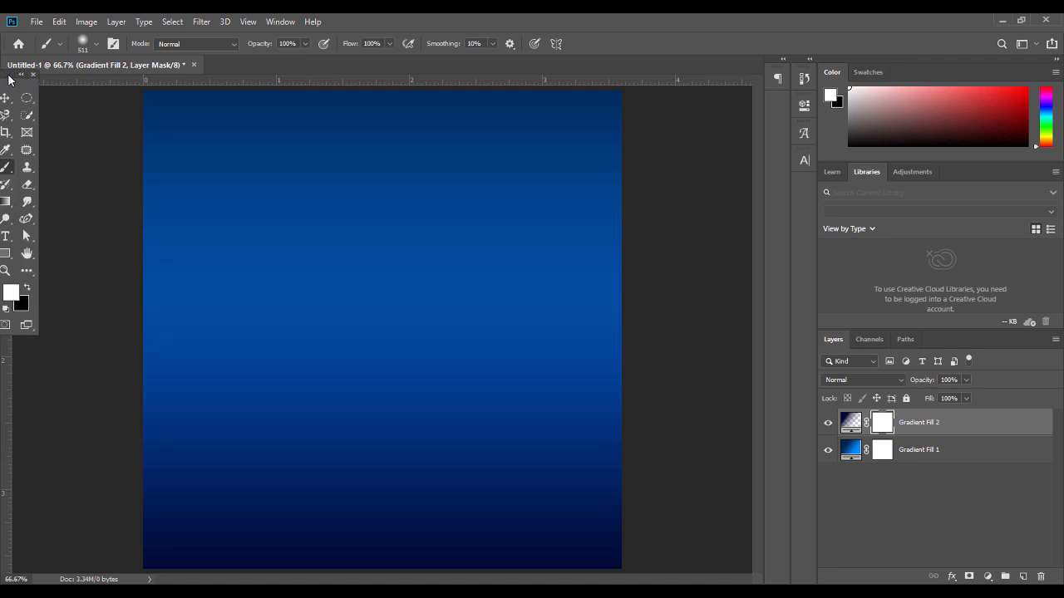
click(27, 188)
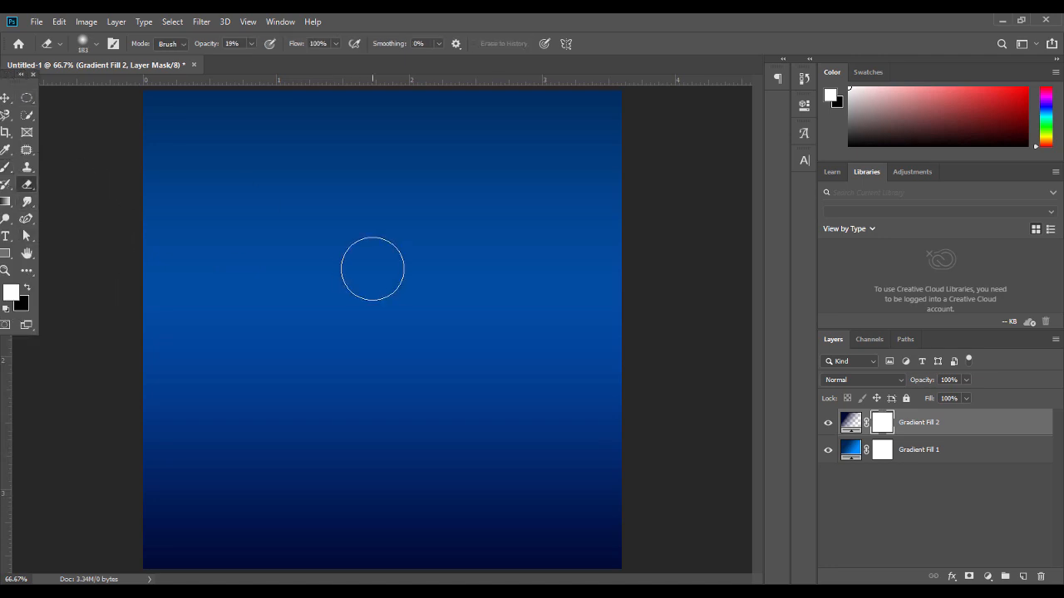
click(91, 45)
drag(137, 84, 151, 83)
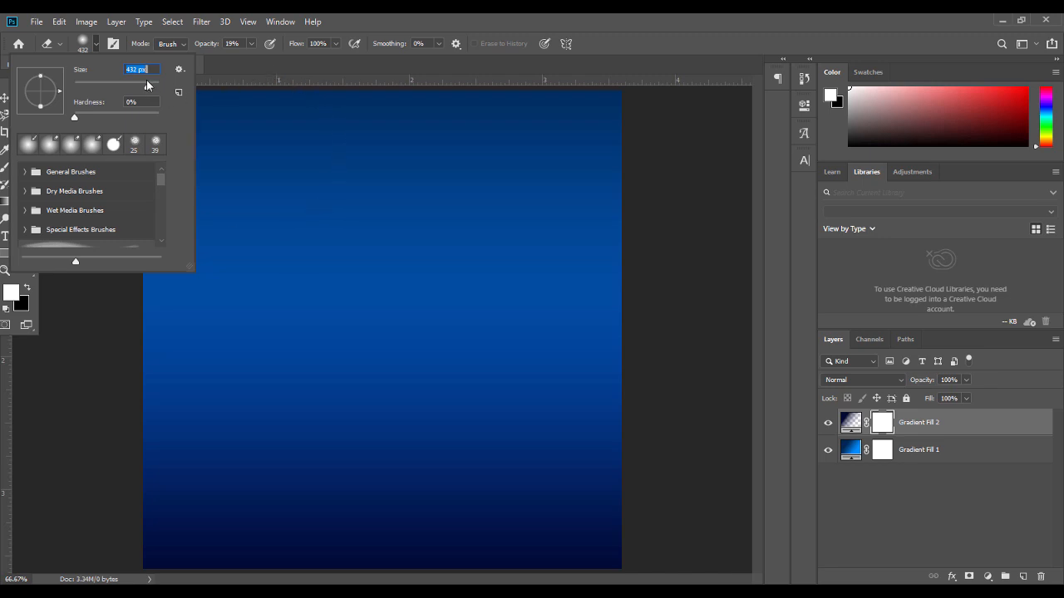
text(1200)
key(Return)
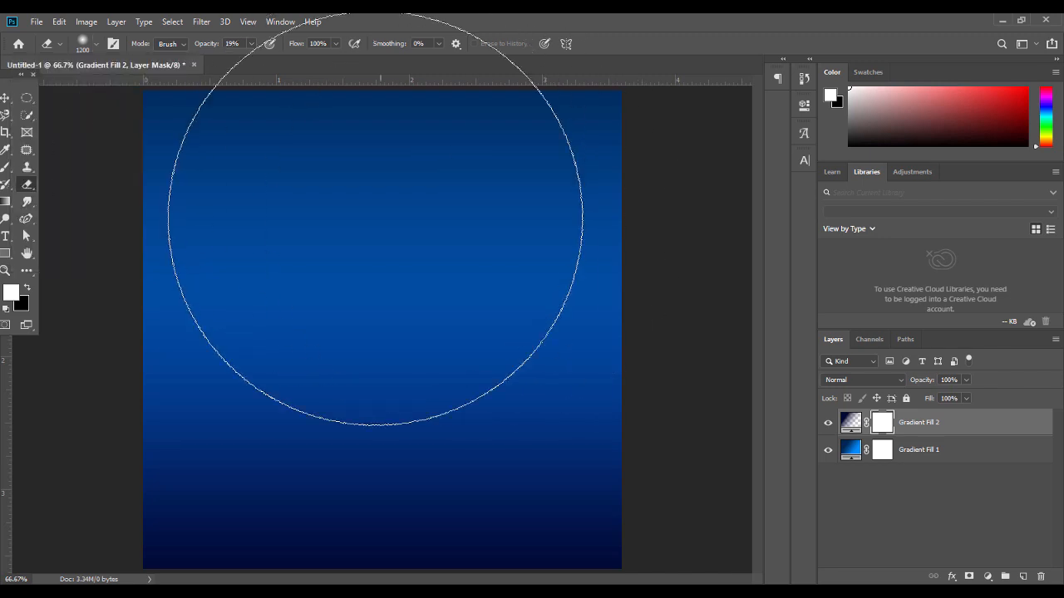
Erase a bright spot in the mask's centre with the eraser at 100% opacity
click(396, 251)
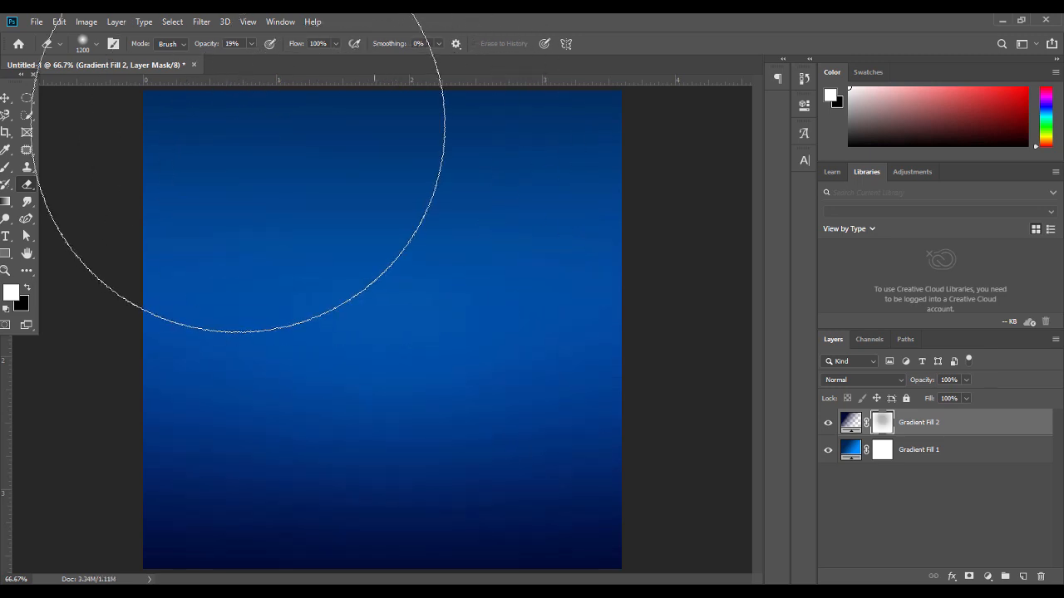
click(423, 225)
click(423, 225)
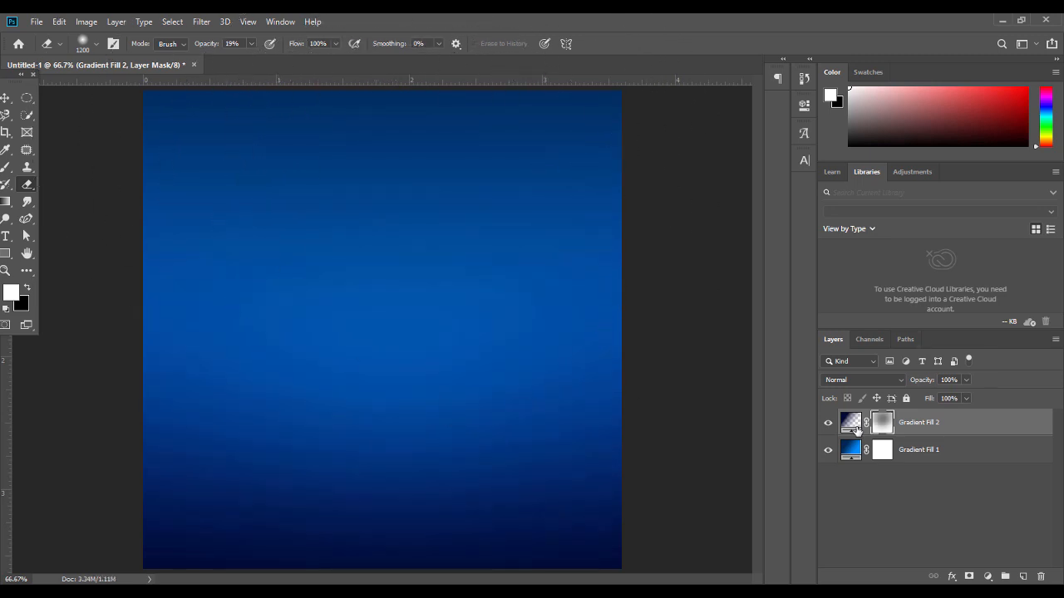
key(ctrl+z)
key(ctrl+z)
key(ctrl+z)
click(251, 44)
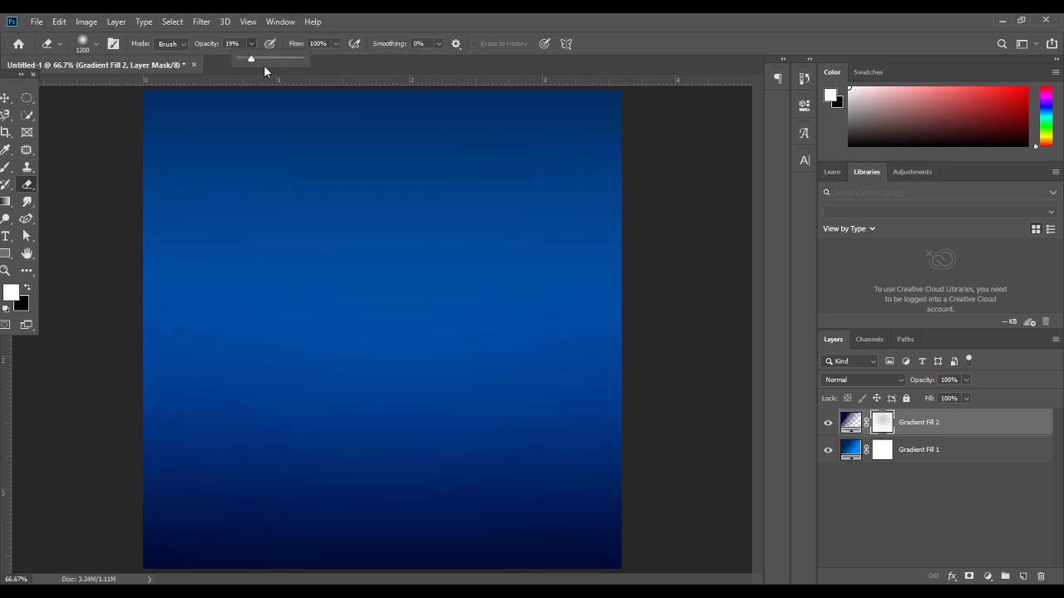
click(300, 59)
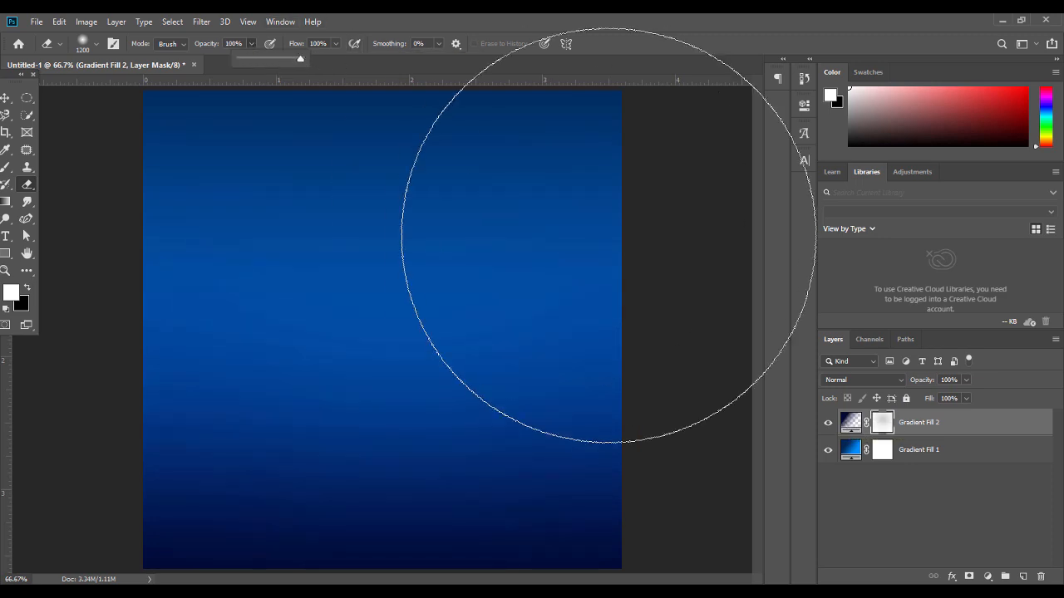
click(393, 162)
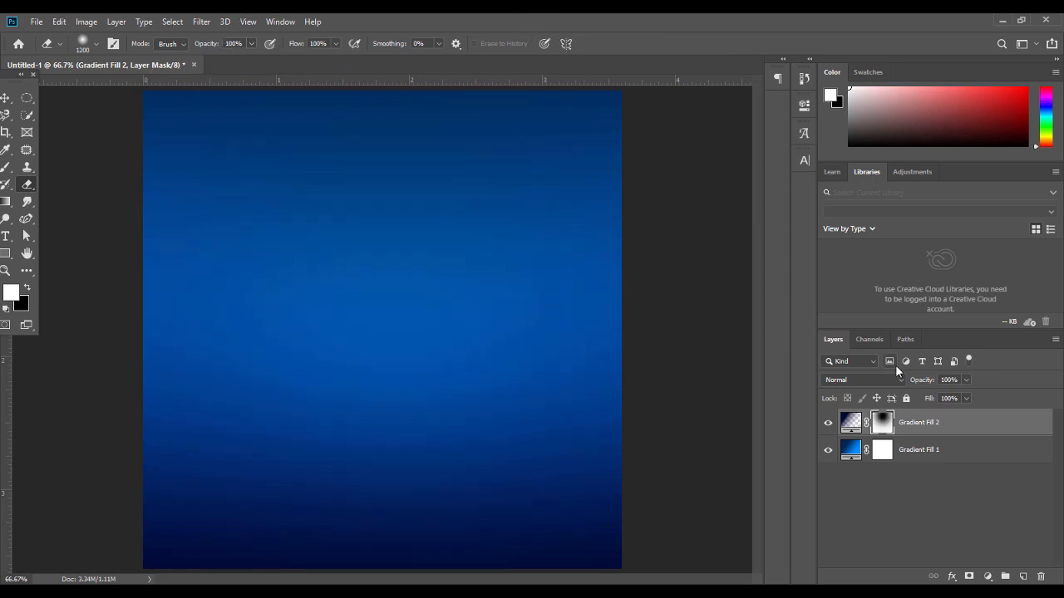
Nudge Gradient Fill 2 upward and erase a broad glow across the canvas middle
double_click(857, 421)
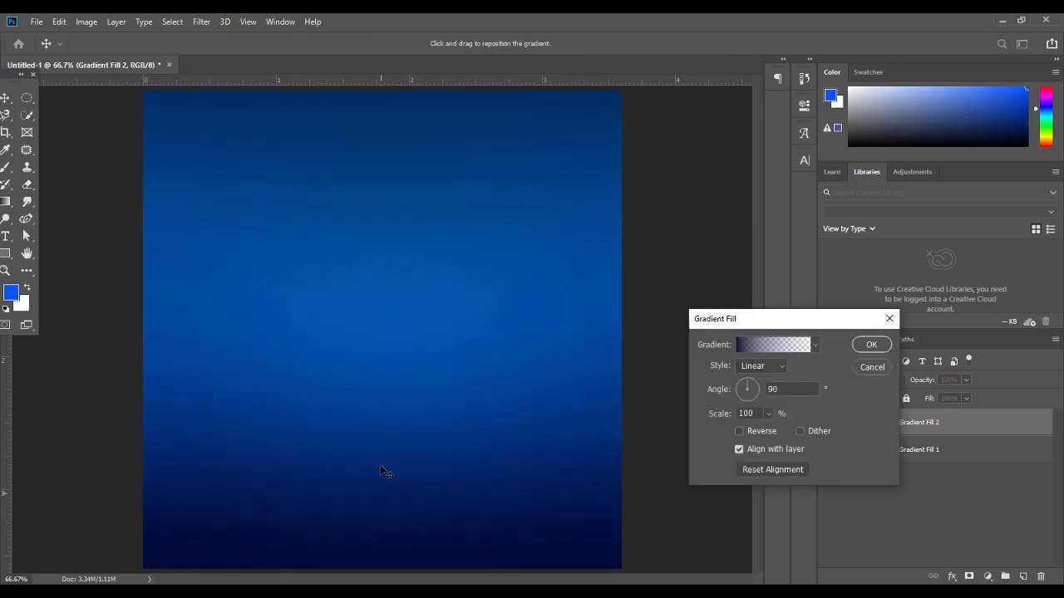
drag(381, 453, 382, 420)
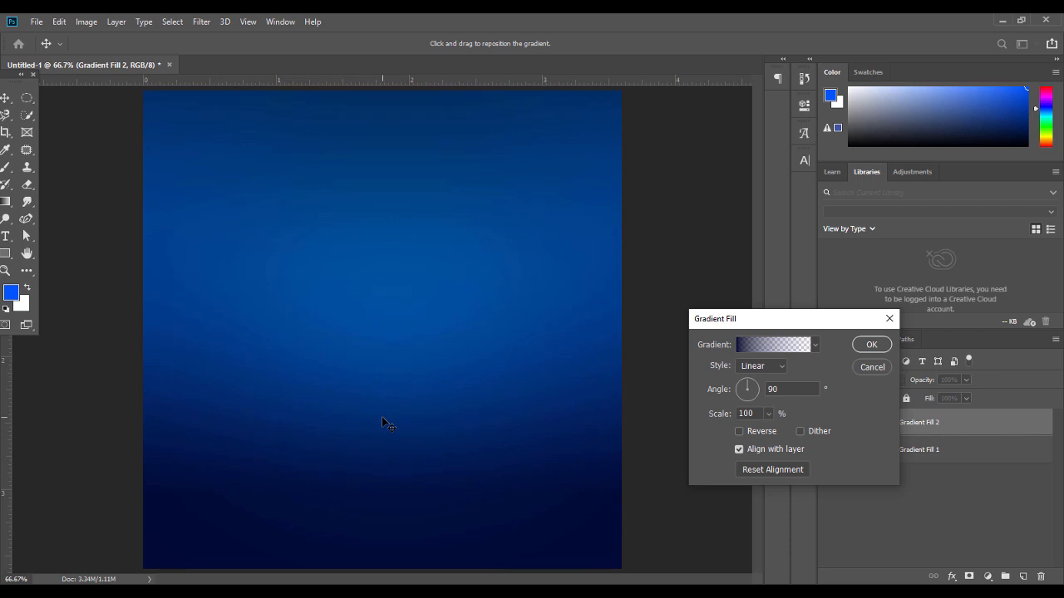
click(871, 344)
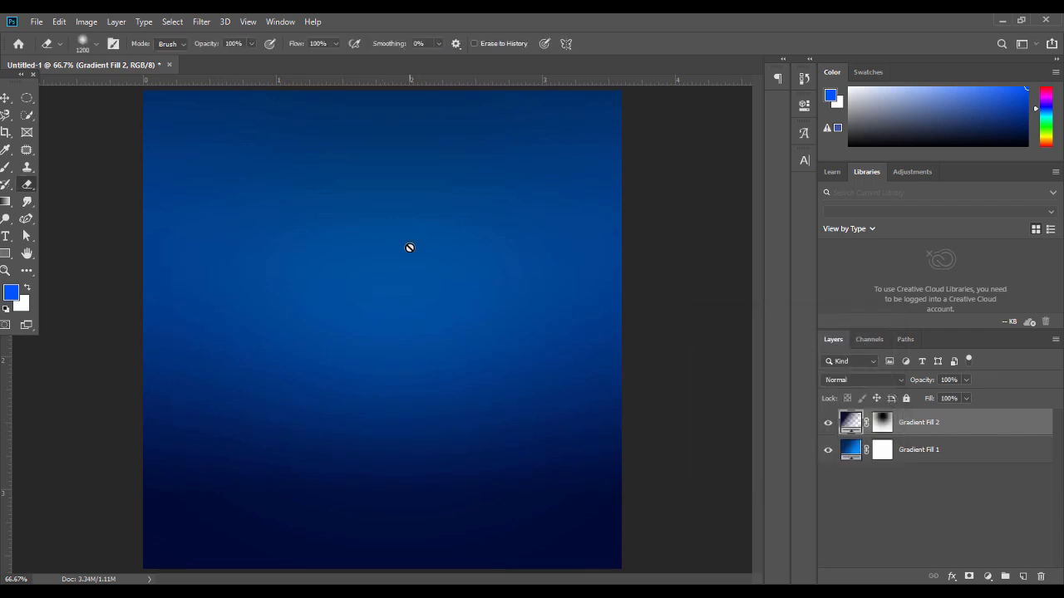
click(881, 422)
click(390, 238)
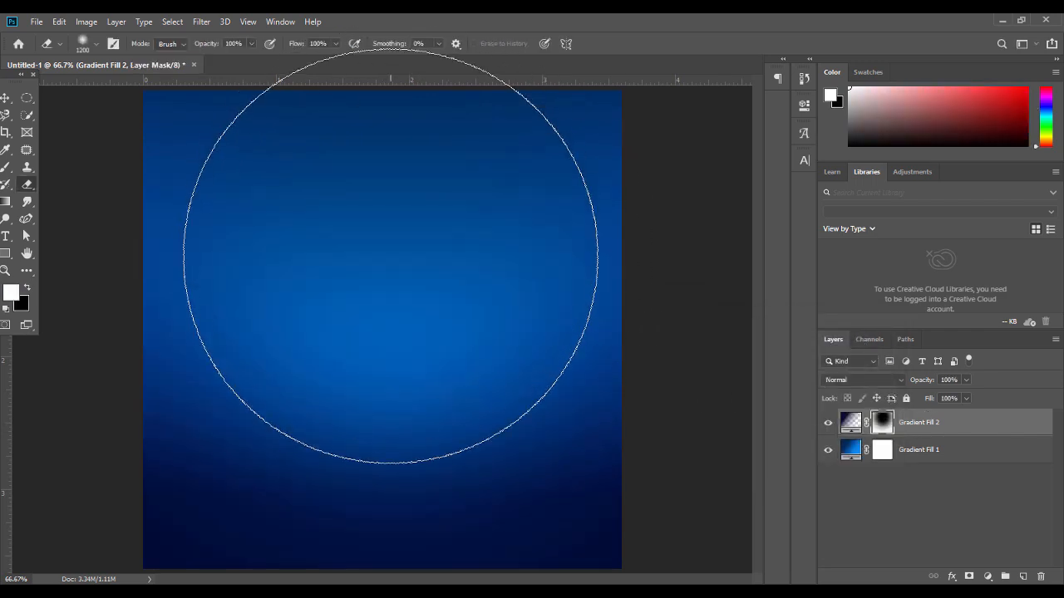
mouse_move(387, 247)
mouse_down()
mouse_move(383, 201)
mouse_move(333, 186)
mouse_move(313, 156)
mouse_move(313, 166)
mouse_up()
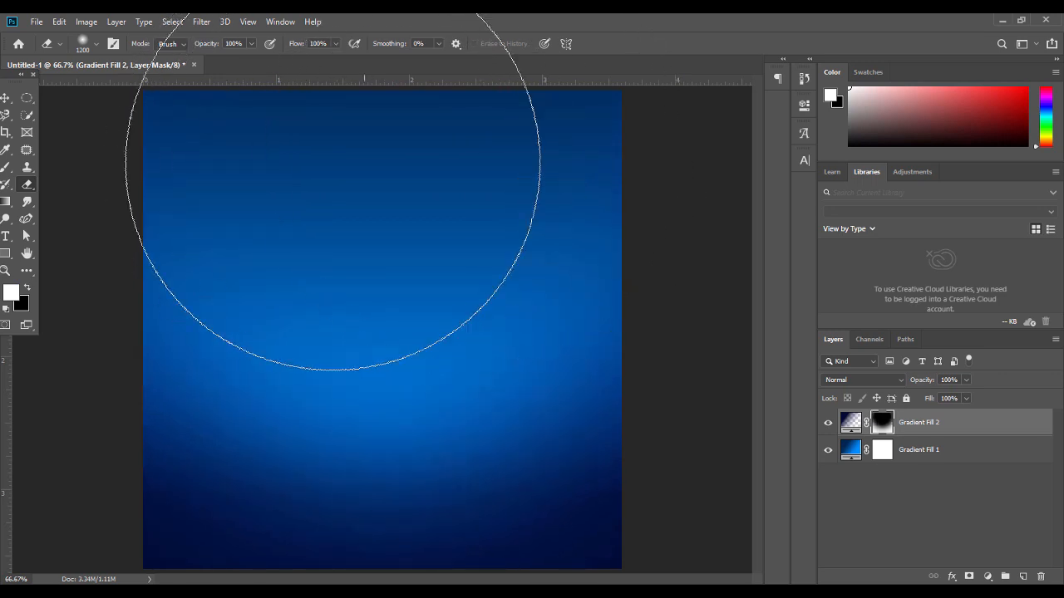
key(v)
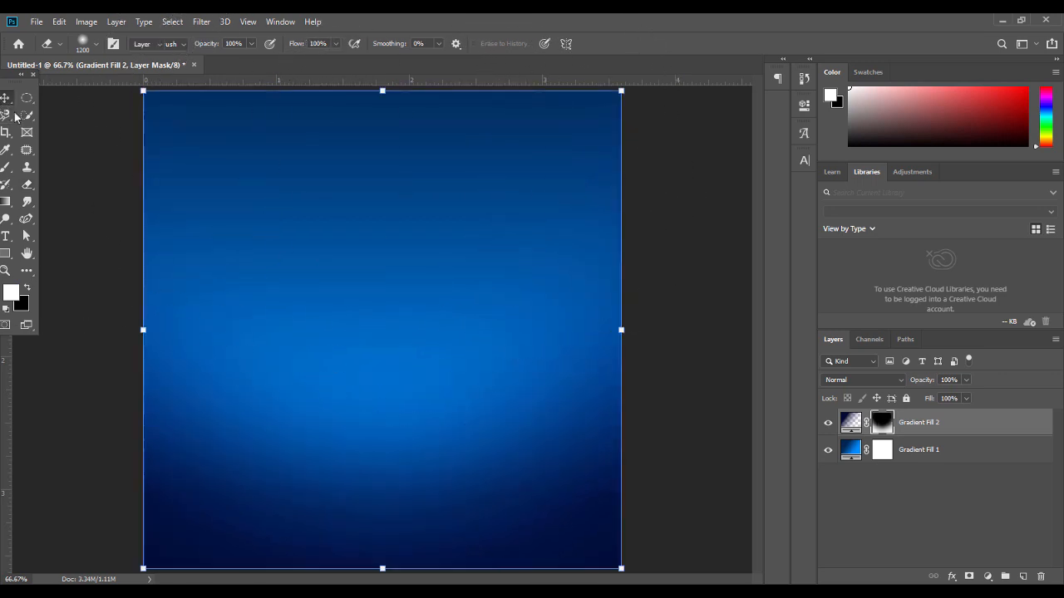
click(97, 222)
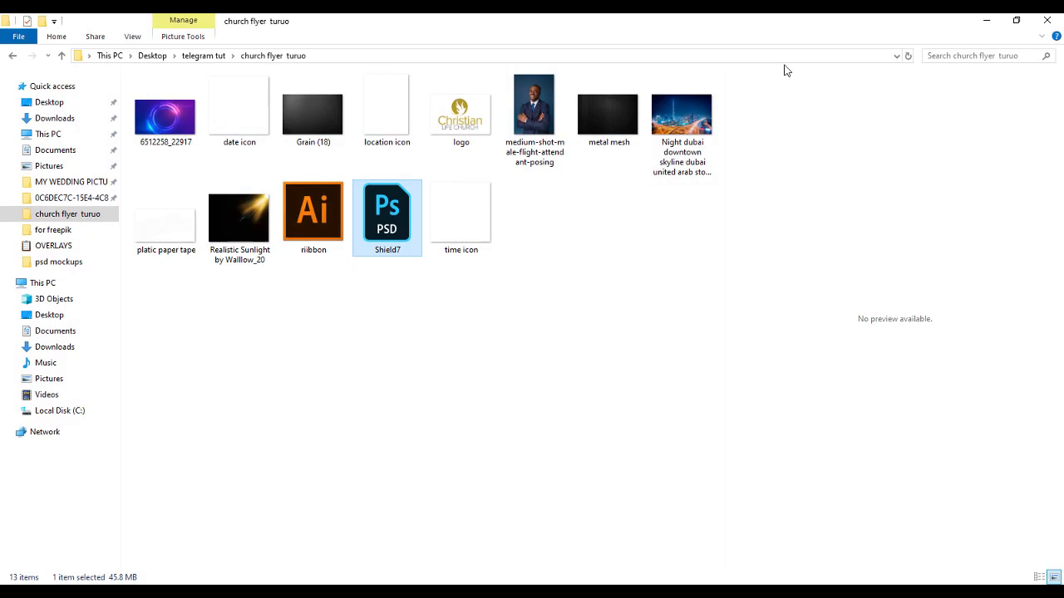
Place the Grain (18) texture from Explorer onto the flyer
drag(306, 114, 381, 225)
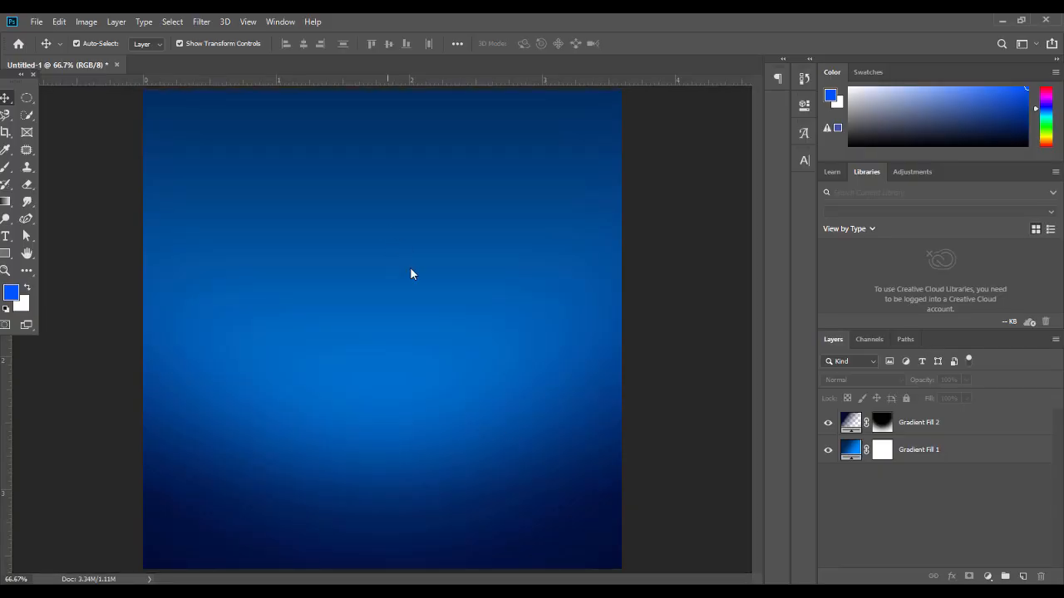
drag(411, 268, 410, 269)
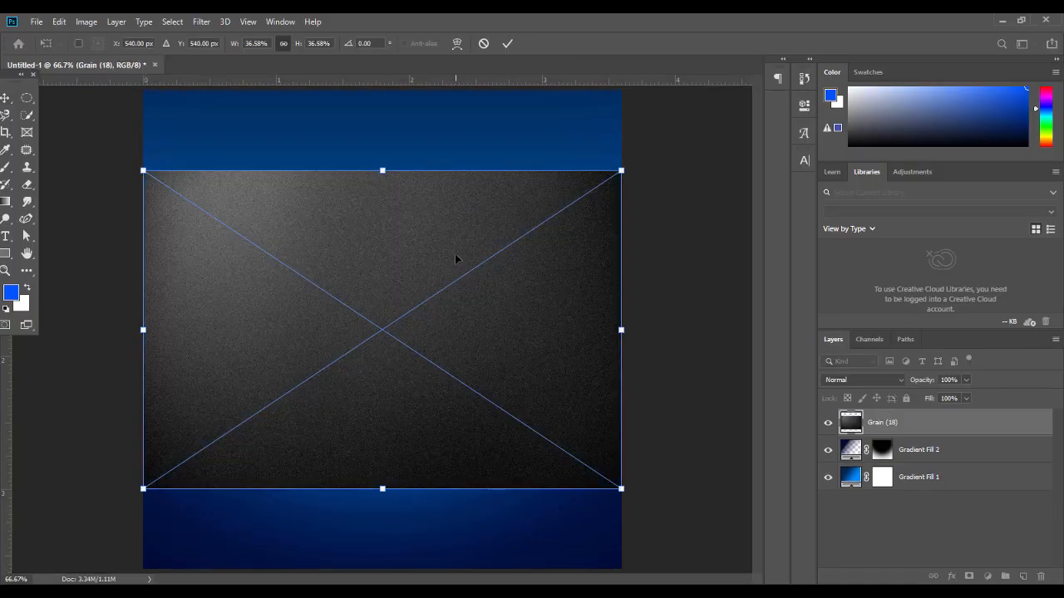
key(Return)
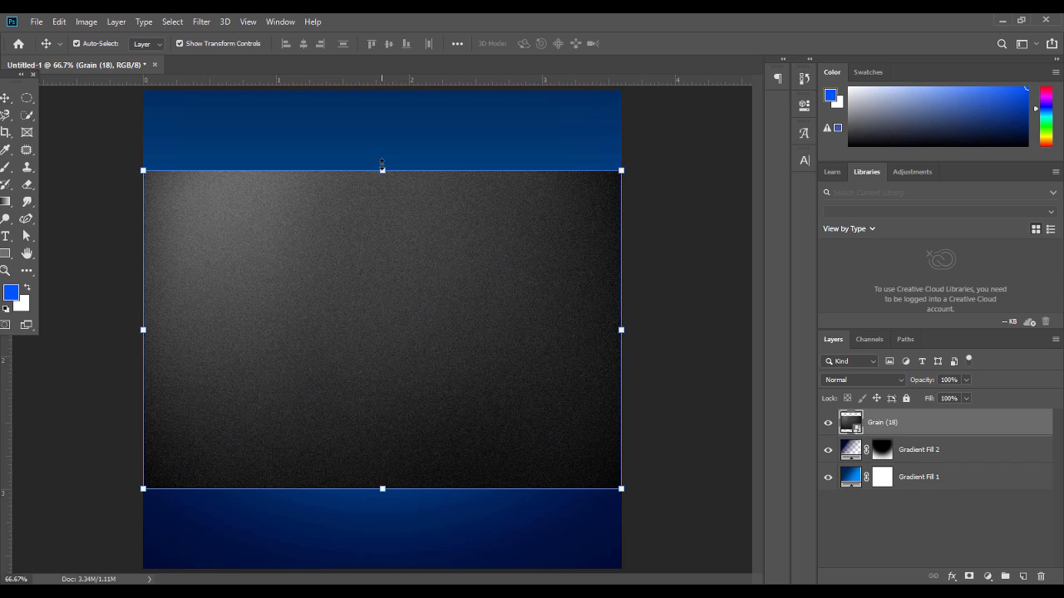
Rotate the grain texture 90° and stretch it to cover the whole canvas
key(ctrl+t)
drag(384, 161, 527, 324)
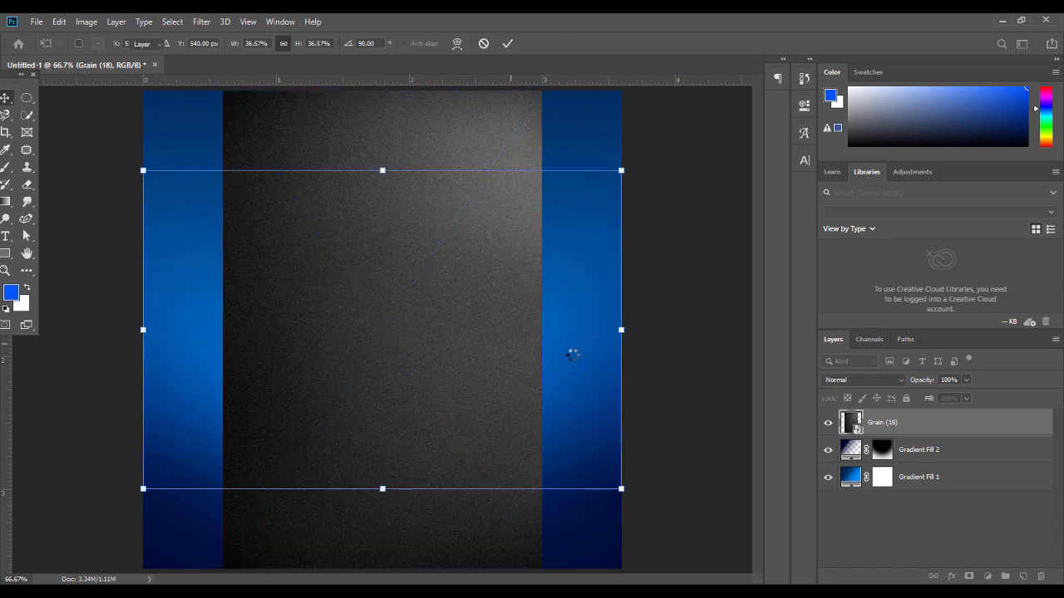
drag(542, 329, 624, 331)
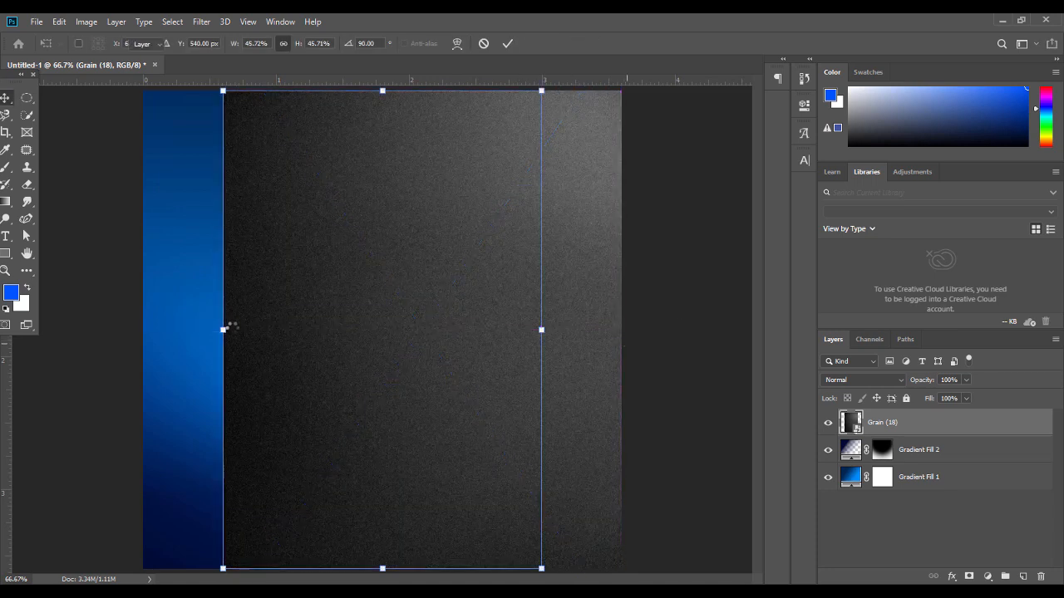
drag(223, 330, 121, 334)
key(Return)
drag(568, 293, 581, 293)
click(690, 320)
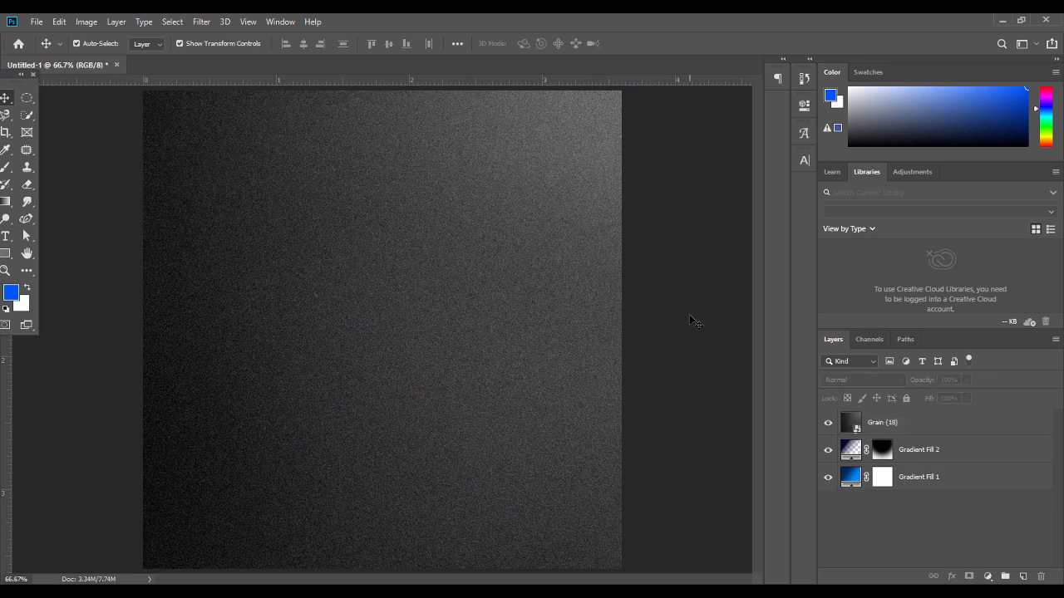
click(436, 358)
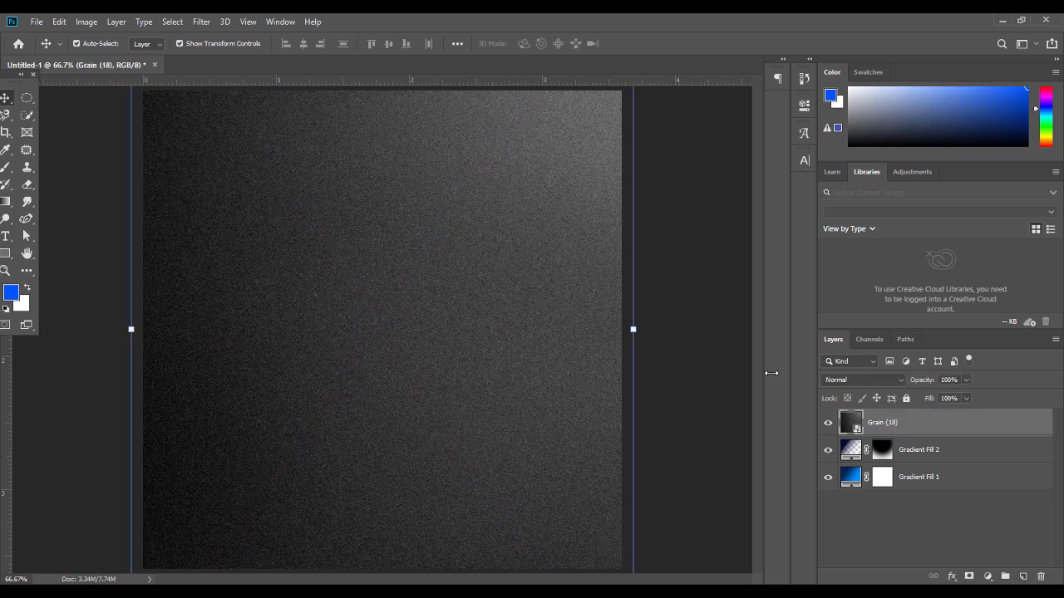
Set the grain layer to Soft Light blend mode at about 53% opacity
click(861, 380)
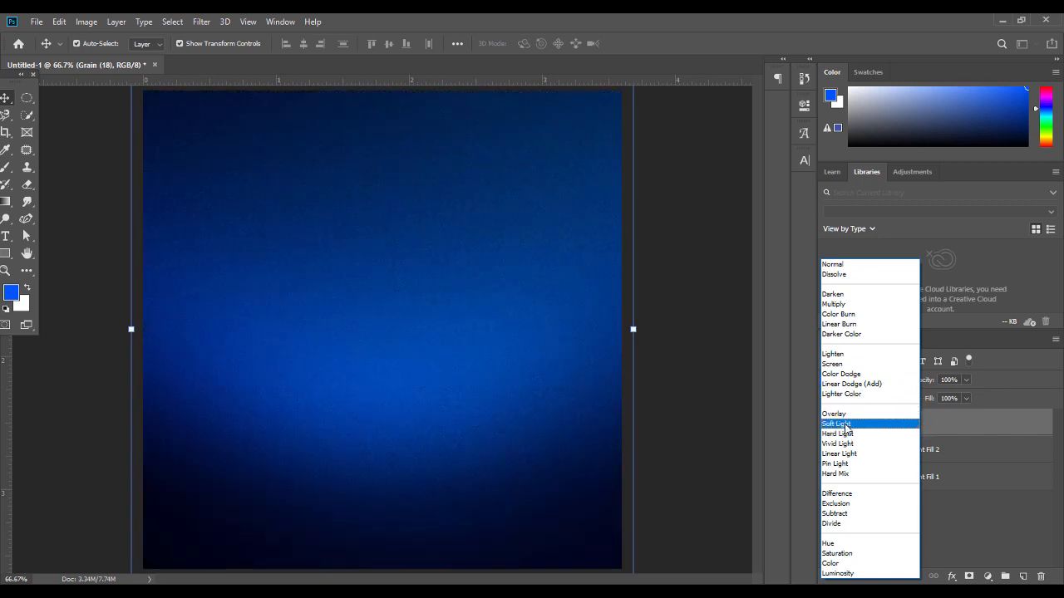
click(841, 424)
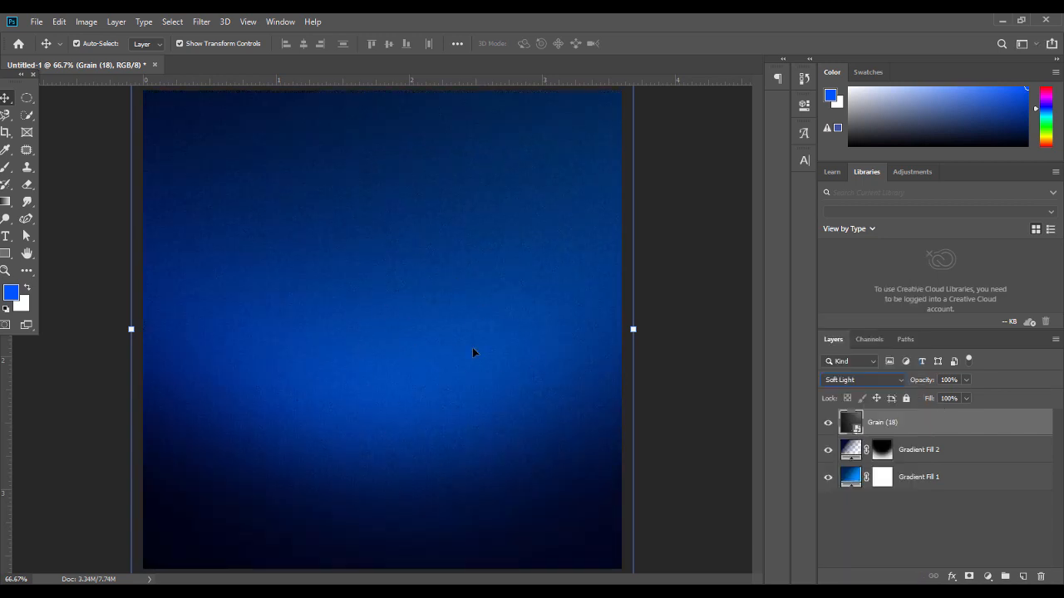
click(966, 380)
drag(958, 395, 938, 397)
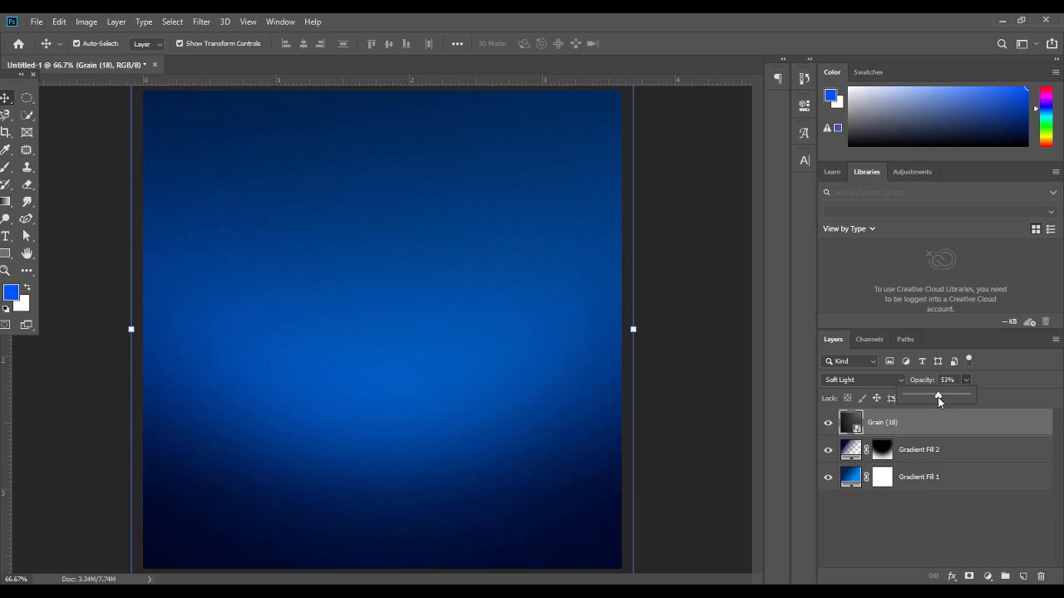
Review the Gradient Fill 2 mask and settings without changes, then check the flyer
click(884, 450)
key(ctrl+alt+r)
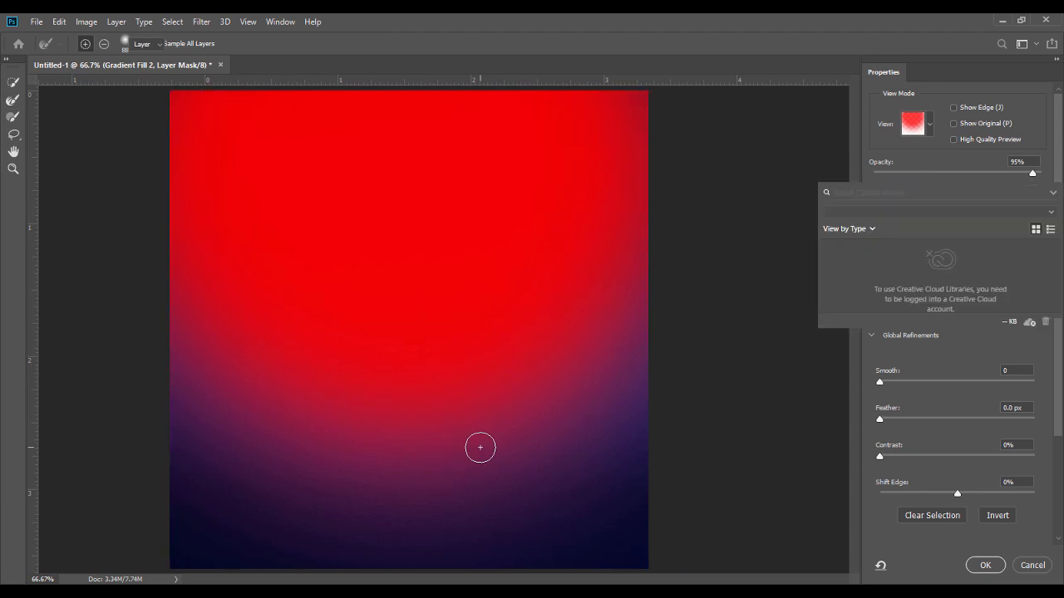
key(Escape)
double_click(852, 448)
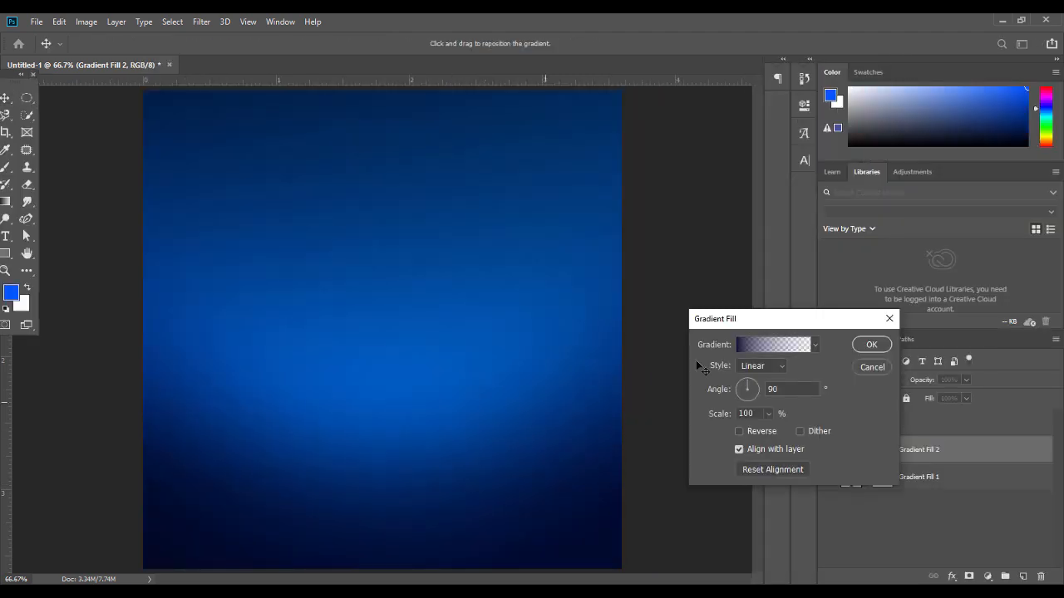
click(870, 345)
click(665, 363)
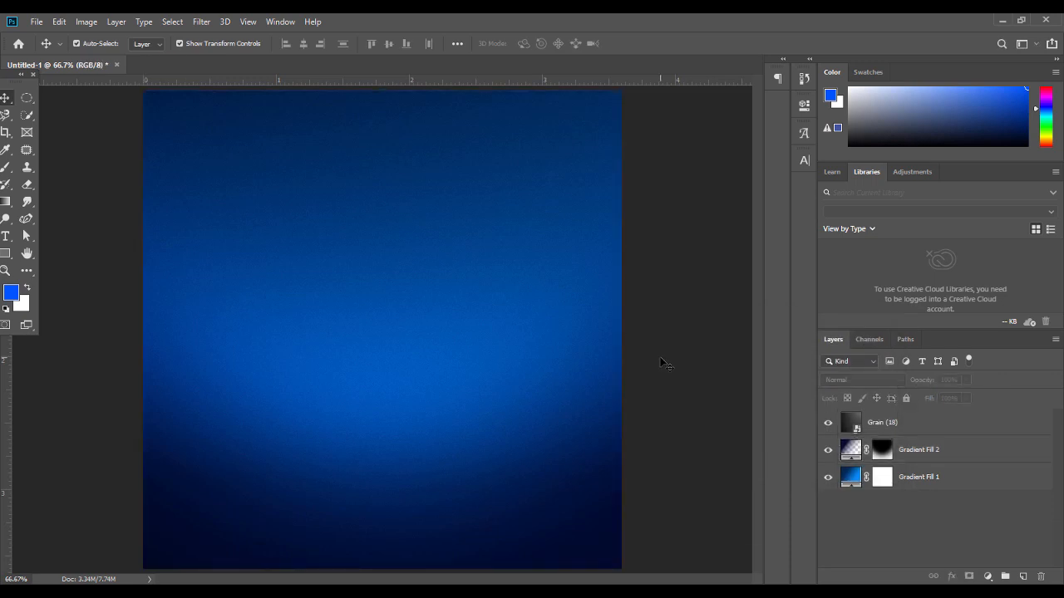
key(ctrl+minus)
key(ctrl+plus)
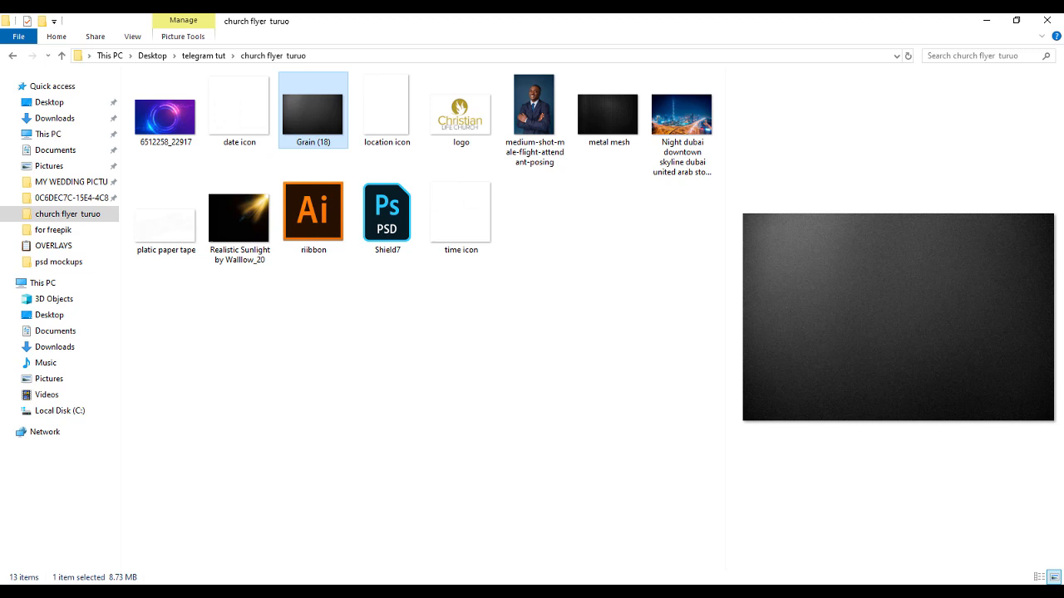
Open Shield7.psd from the church flyer turuo folder
click(393, 218)
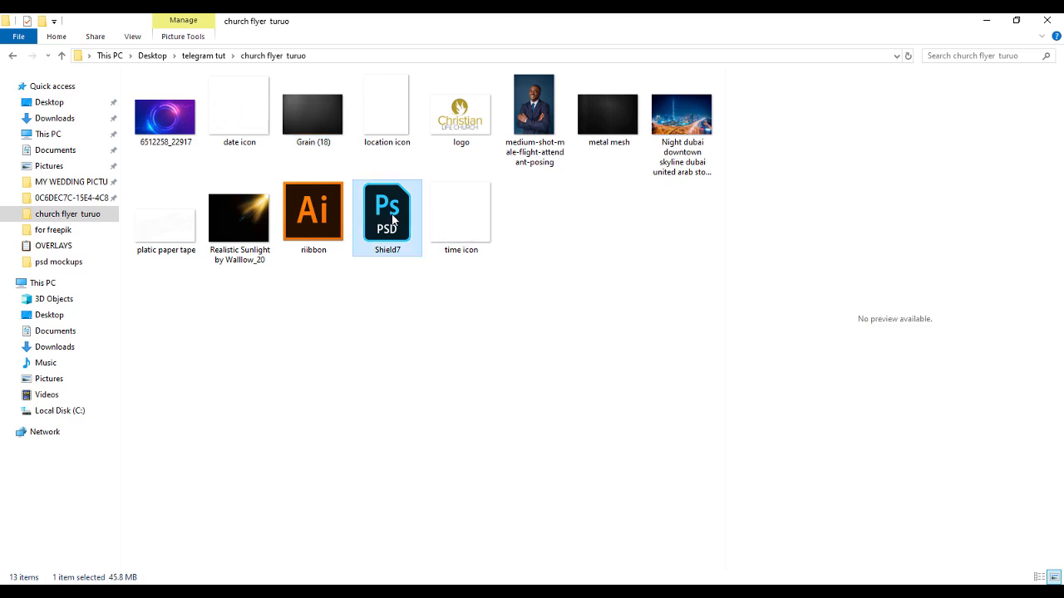
double_click(393, 217)
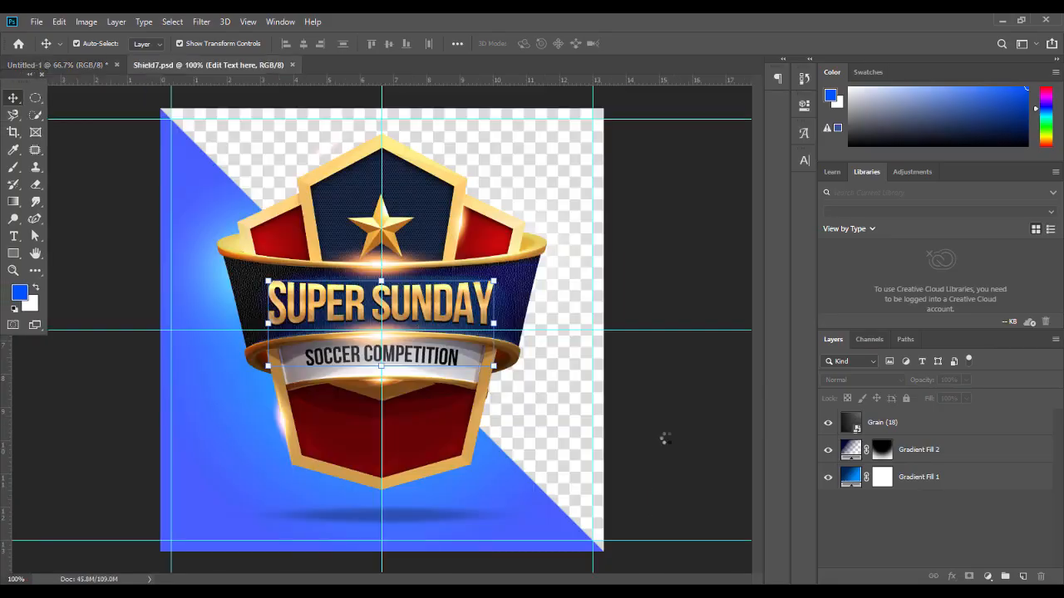
Hide the Lights group in Shield7.psd to remove the glow
click(702, 231)
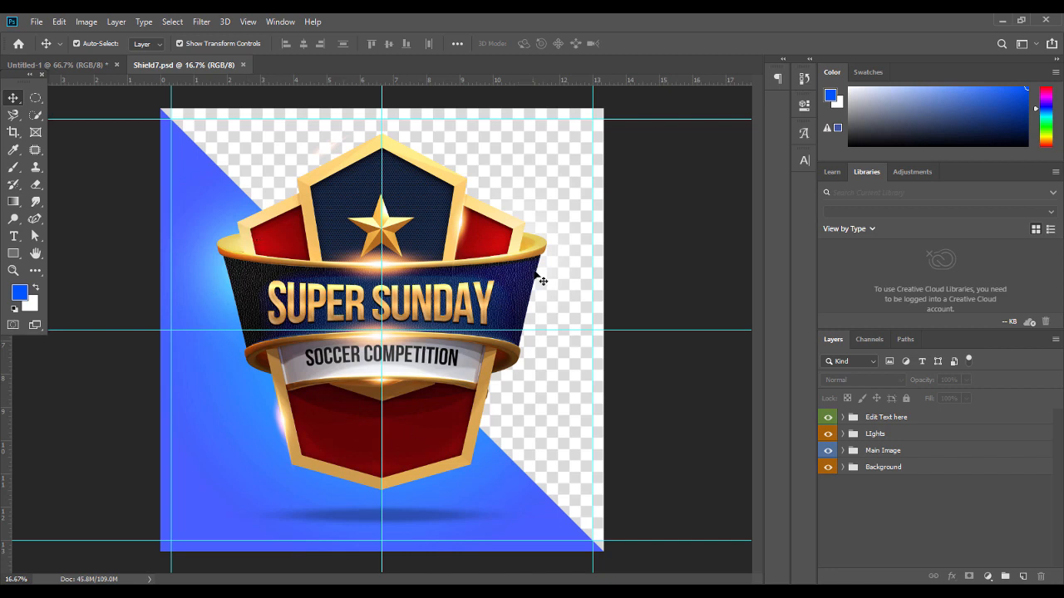
click(515, 286)
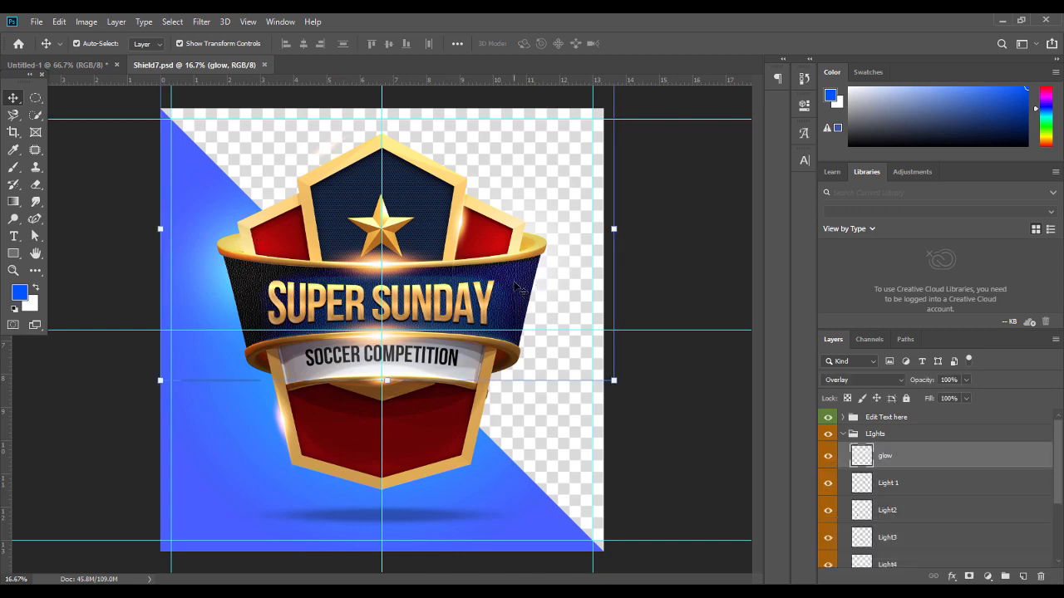
click(843, 434)
click(828, 436)
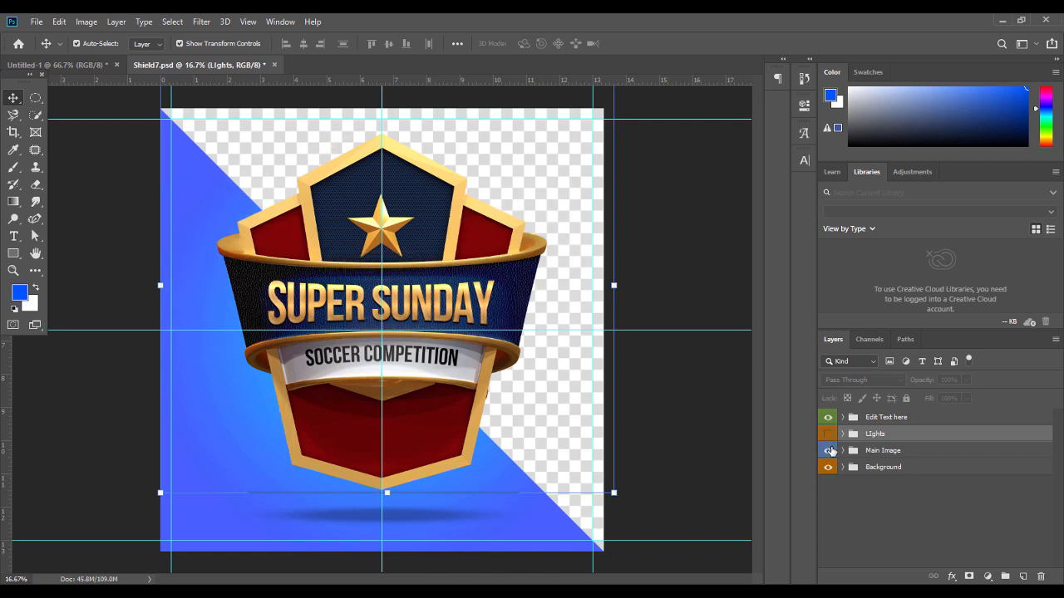
Clear Shape 4's layer style and copy it into the Untitled-1 flyer
click(526, 287)
right_click(896, 532)
click(761, 355)
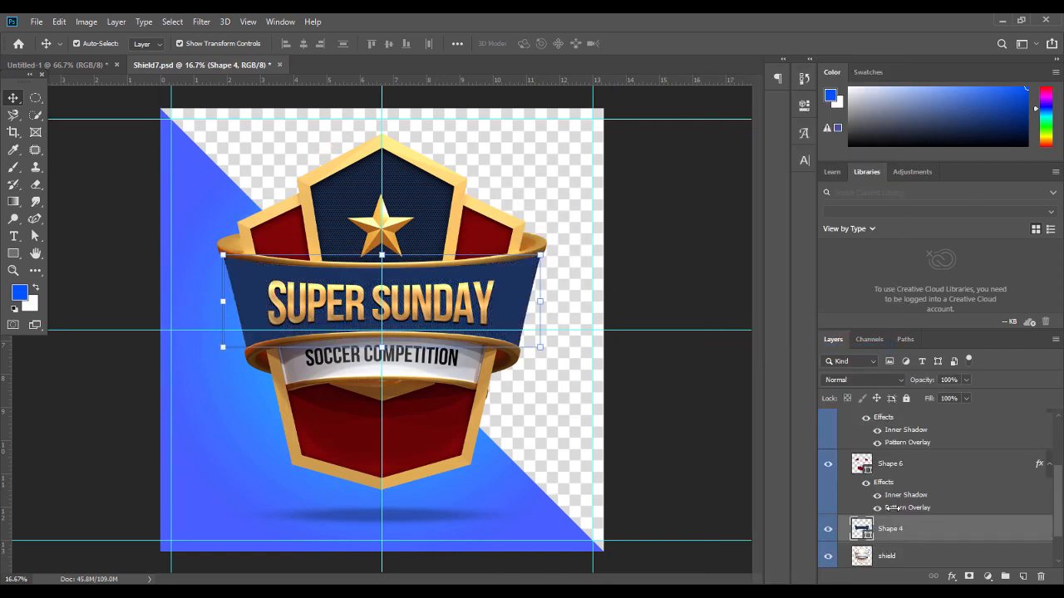
drag(897, 532, 375, 254)
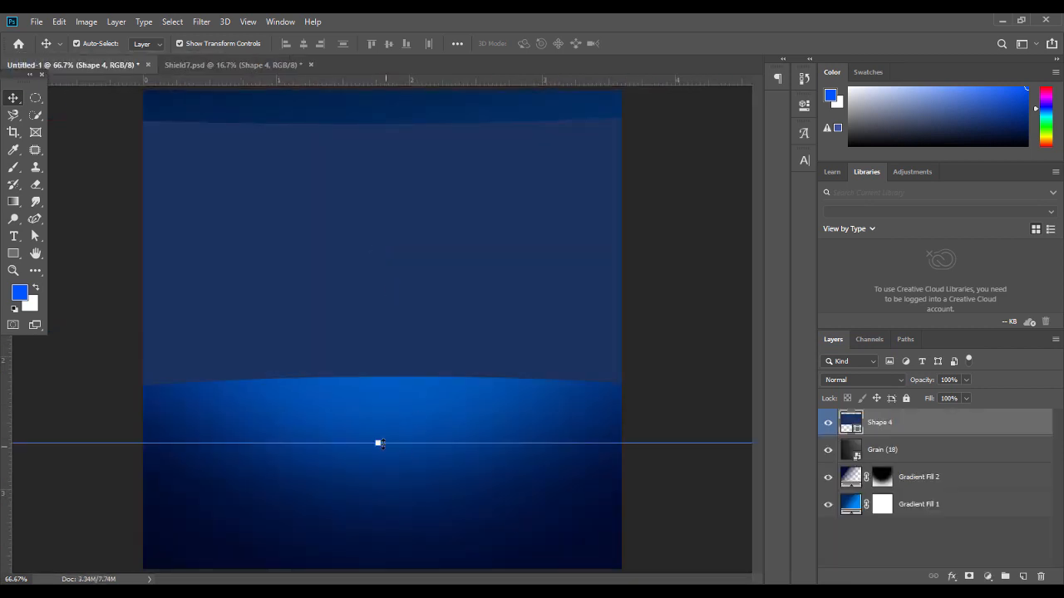
Shorten the Shape 4 band from its top to about 88% height and move it up
drag(378, 443, 379, 359)
key(ctrl+z)
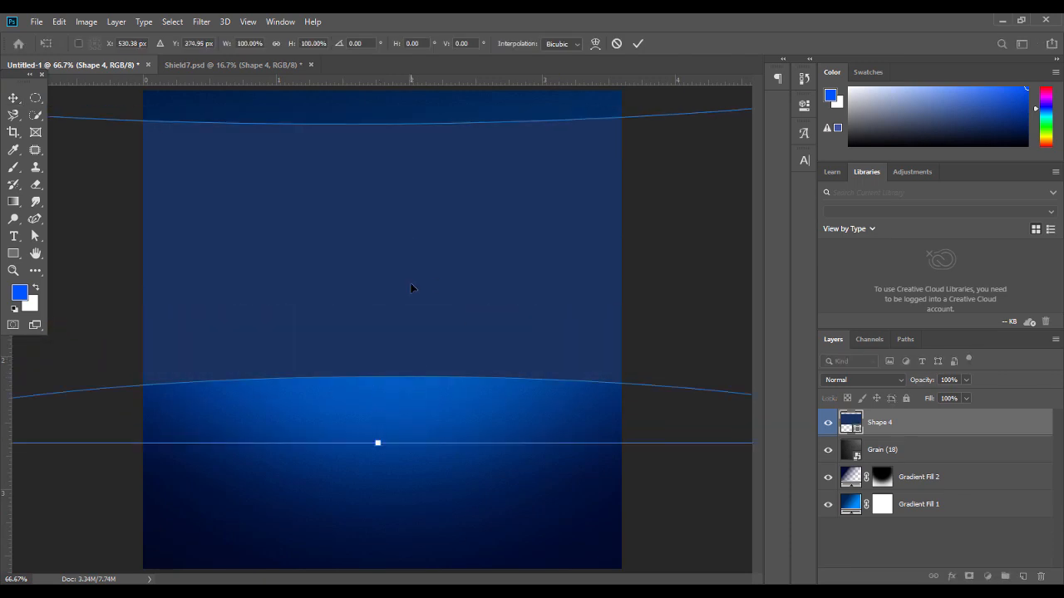
key(ctrl+minus)
drag(379, 130, 378, 237)
drag(382, 282, 384, 252)
key(Return)
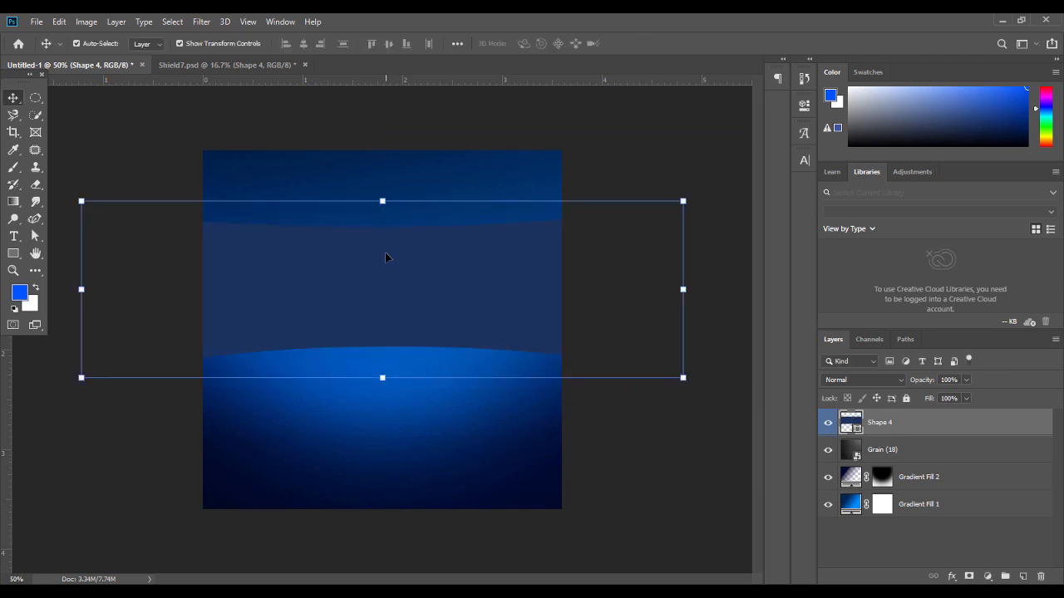
key(ctrl+plus)
drag(385, 252, 386, 252)
click(680, 442)
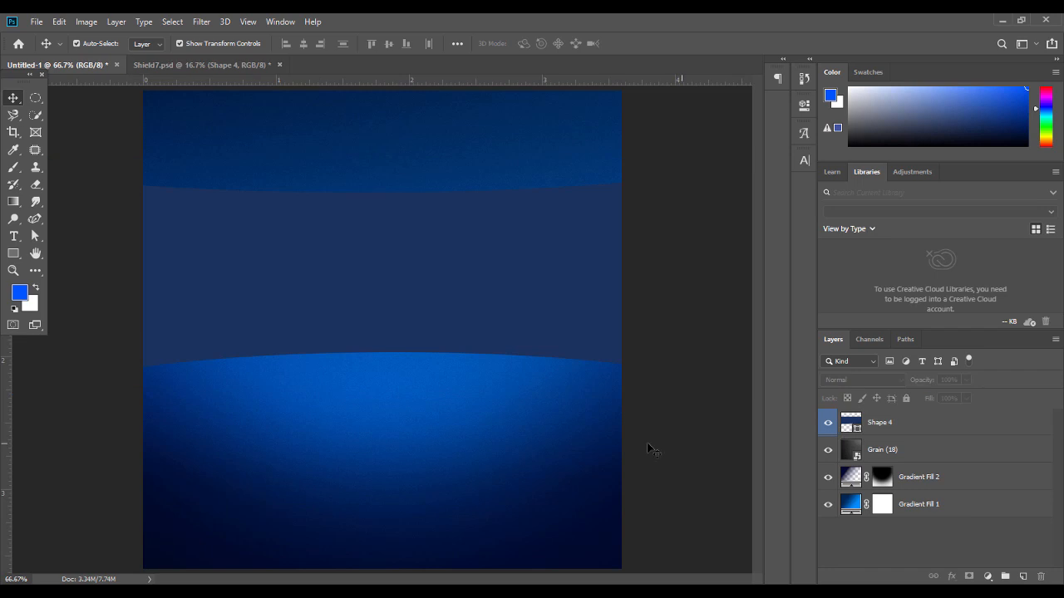
click(439, 397)
click(879, 485)
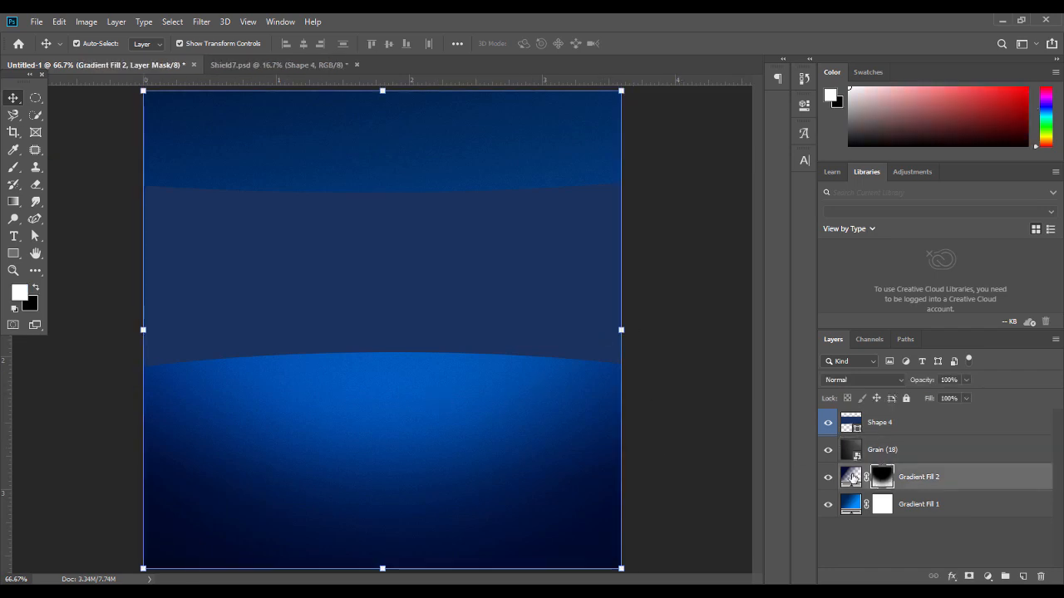
click(895, 480)
click(885, 479)
key(e)
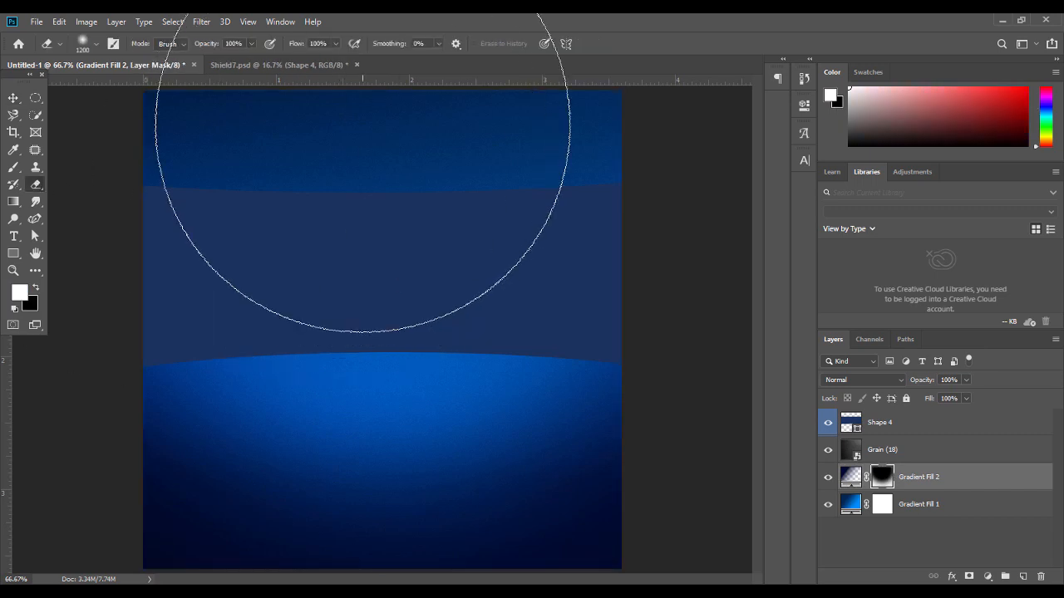
key(ctrl+minus)
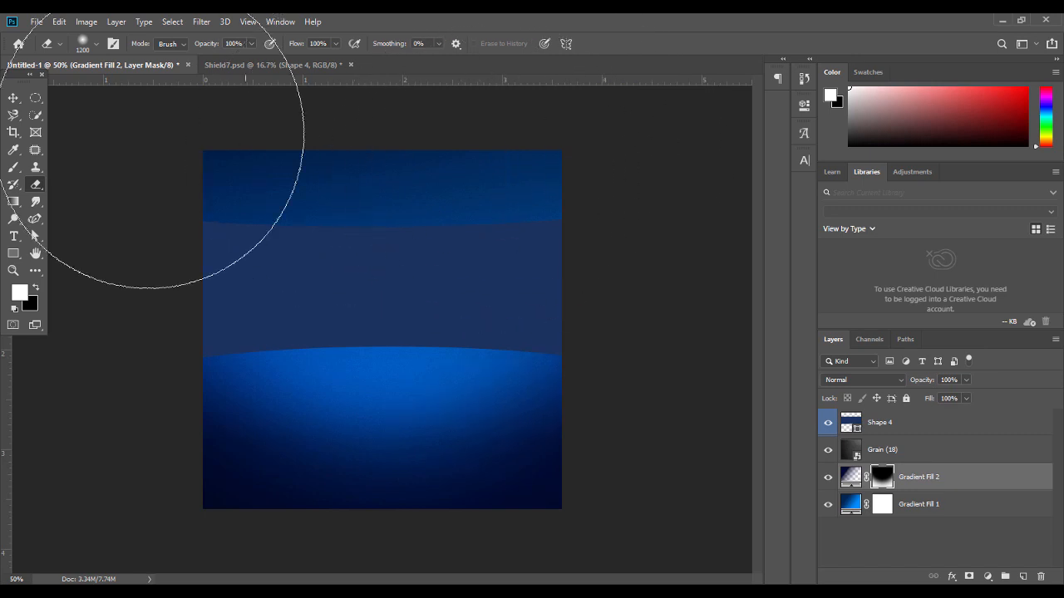
click(14, 98)
key(ctrl+plus)
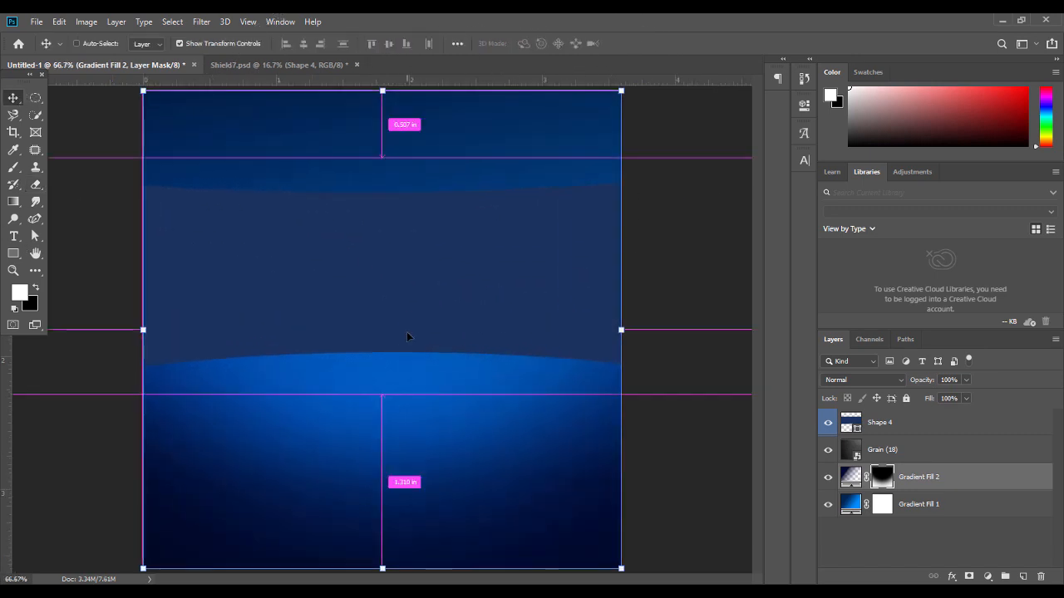
click(290, 65)
click(162, 65)
click(426, 285)
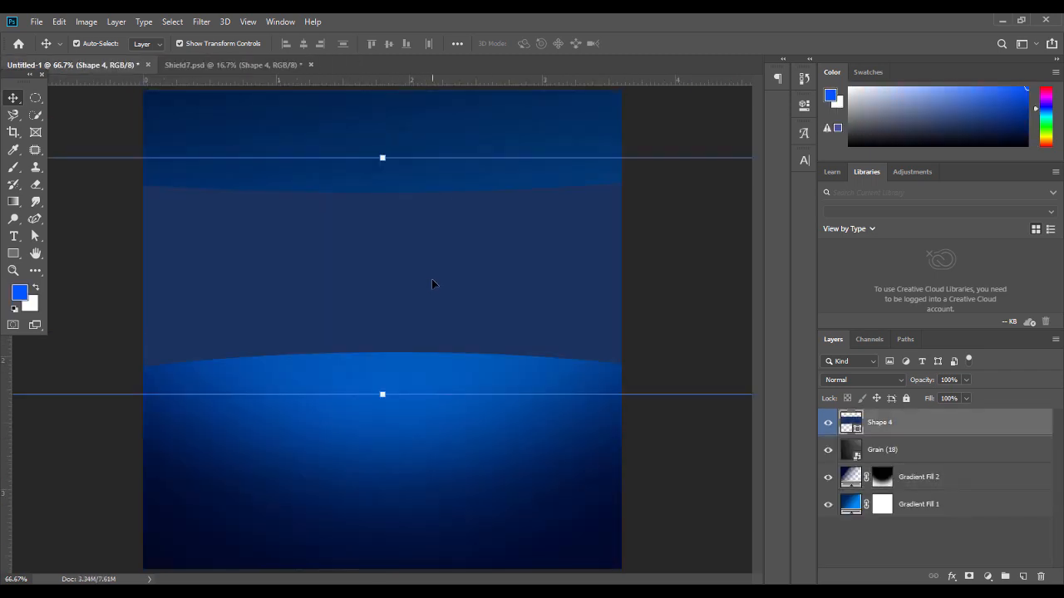
Change the Shape 4 band's fill colour to #050731
double_click(852, 425)
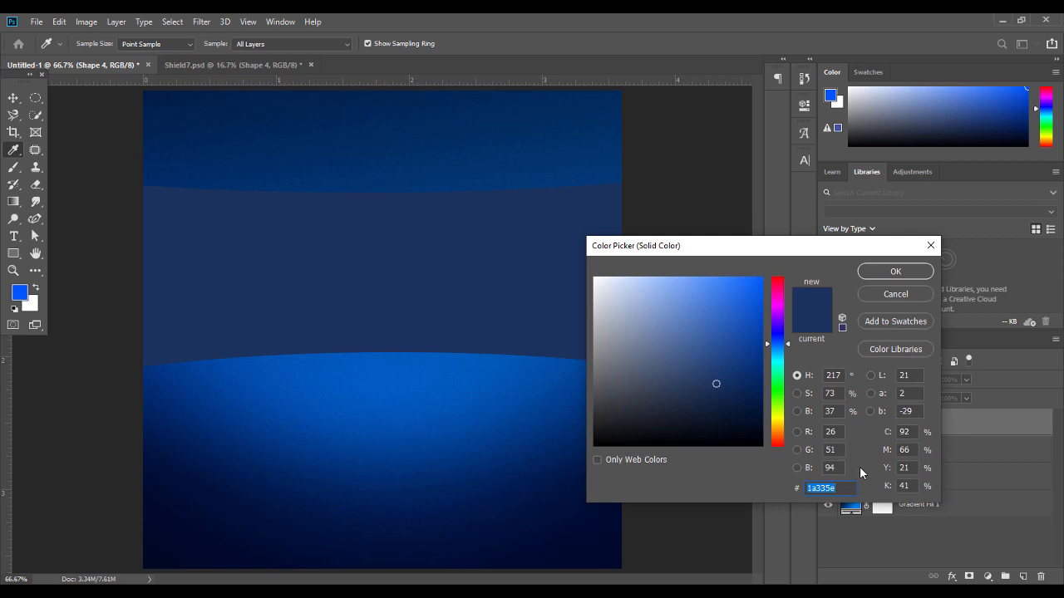
text(050)
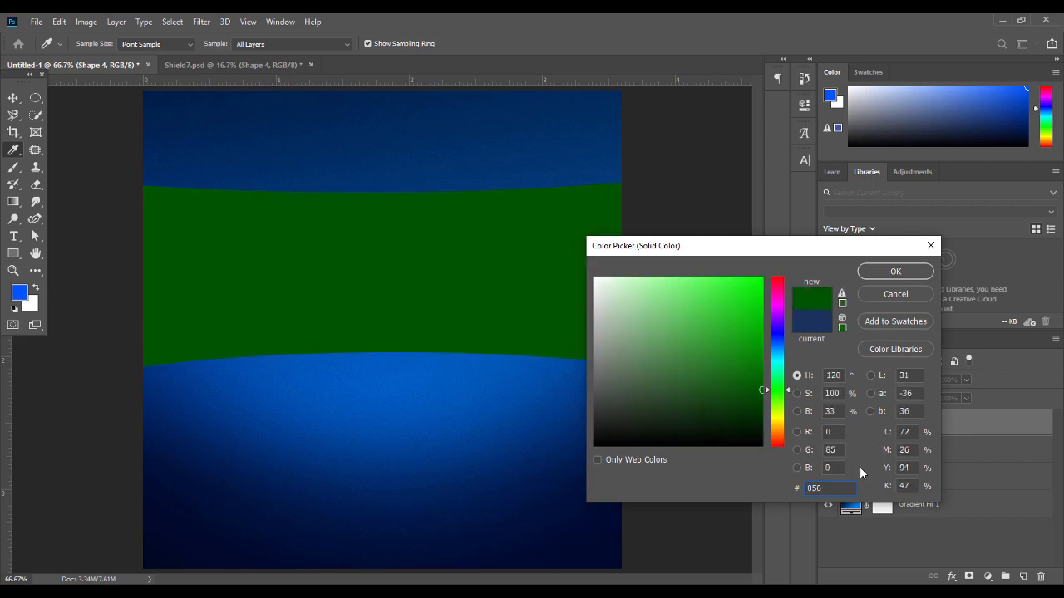
text(731)
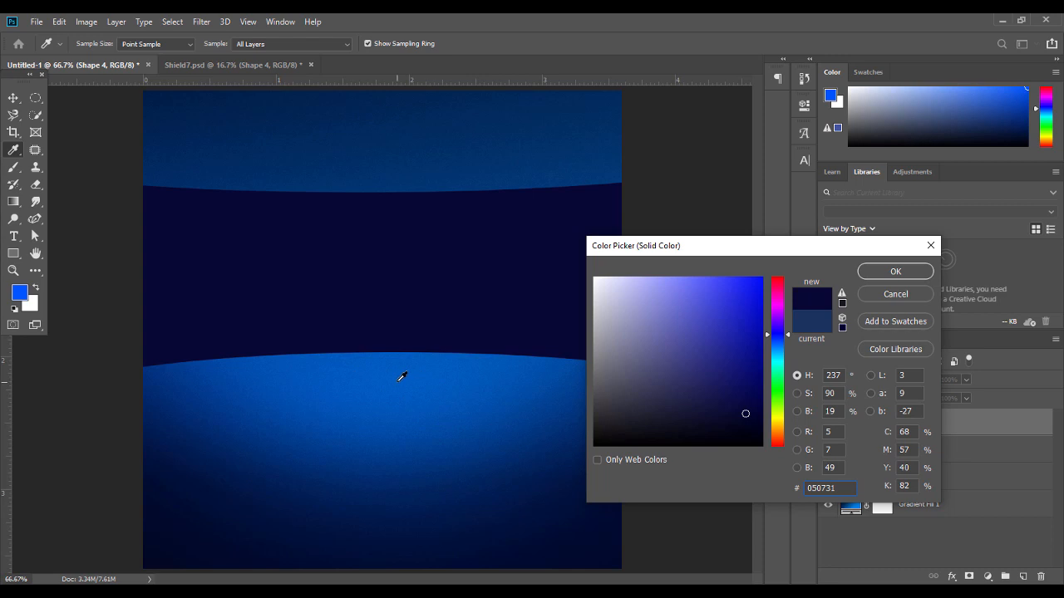
click(891, 272)
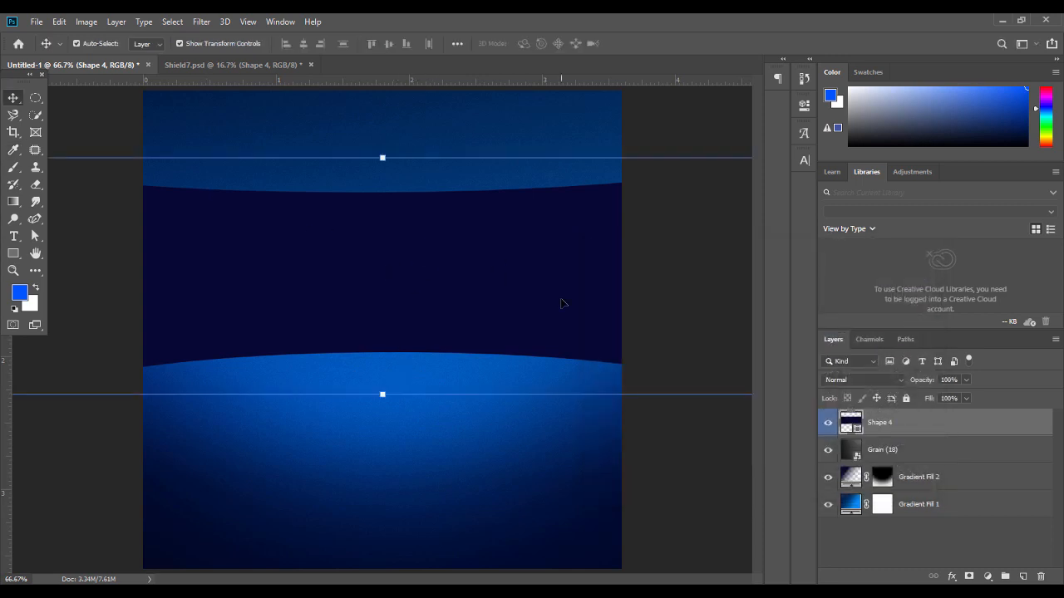
click(671, 442)
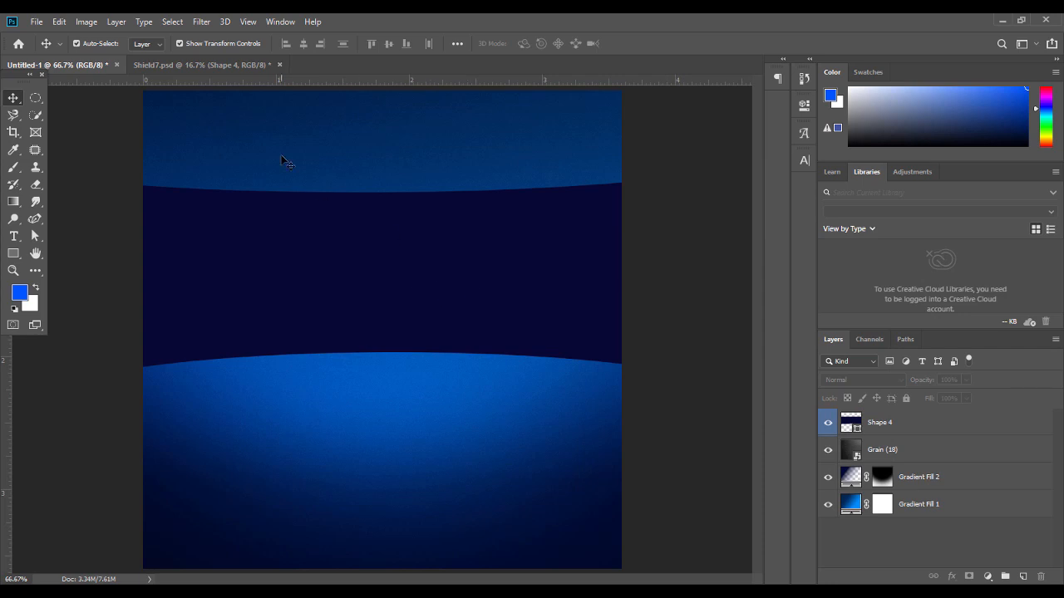
click(316, 298)
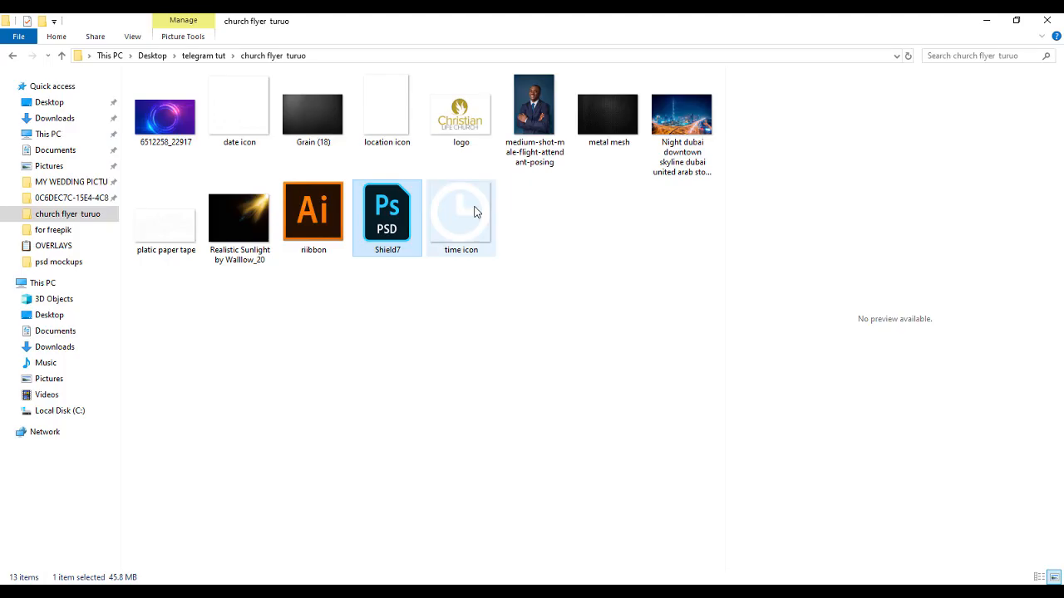
Open the metal mesh image from the church flyer folder in Adobe Photoshop CC 2019
click(594, 117)
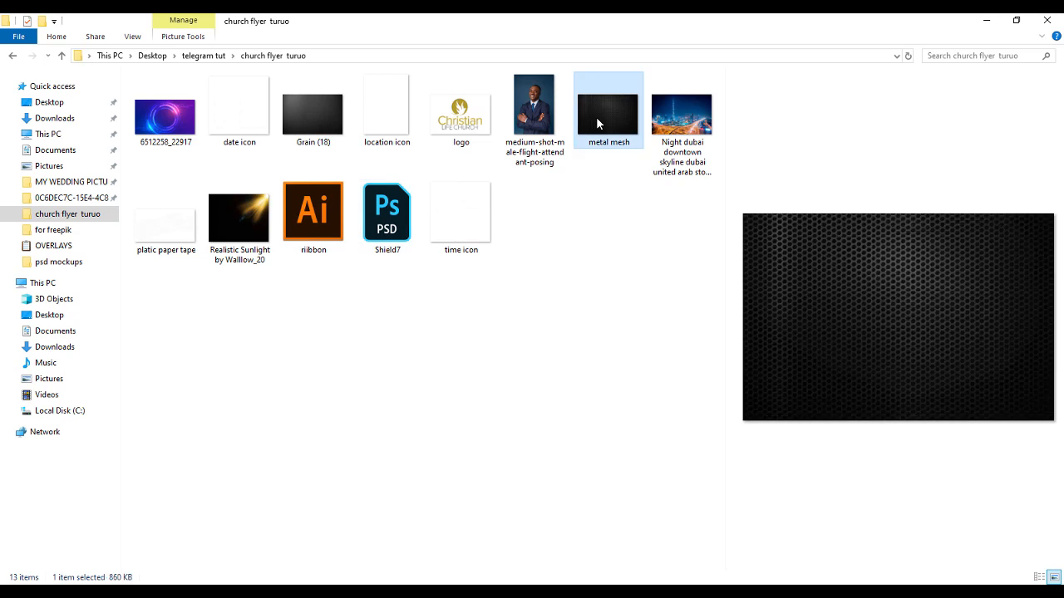
right_click(597, 122)
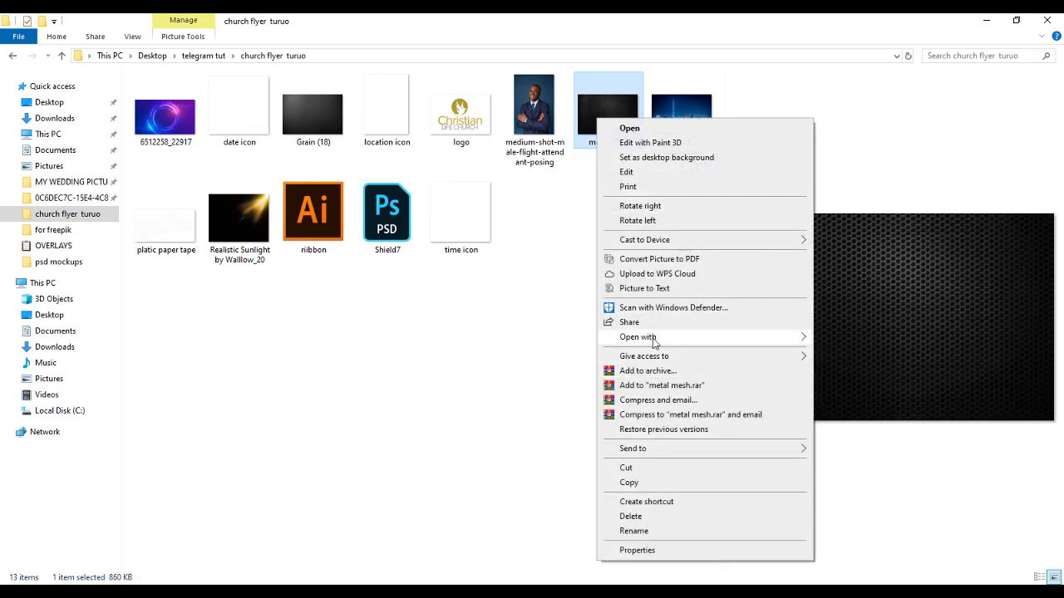
mouse_move(773, 342)
click(850, 369)
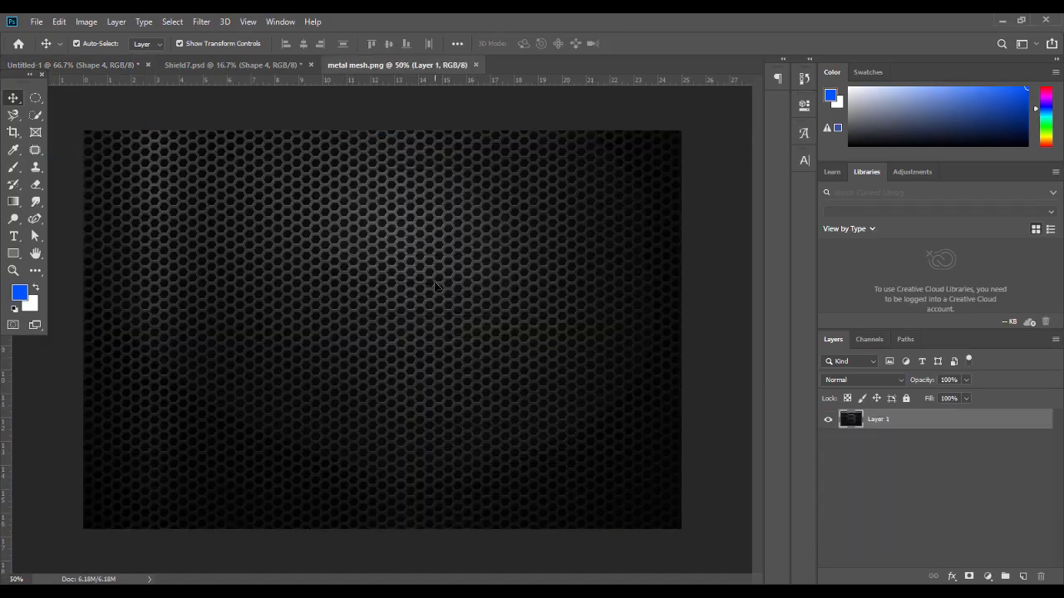
Copy the metal mesh into Untitled-1, clip it to the band, then delete the mesh layer
click(120, 64)
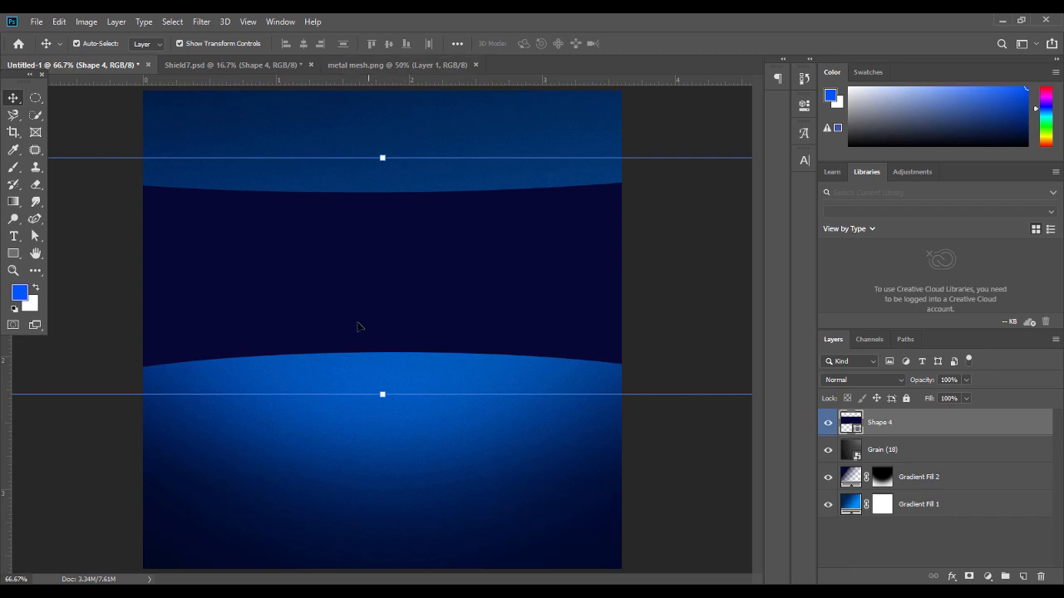
click(368, 64)
drag(378, 202, 445, 277)
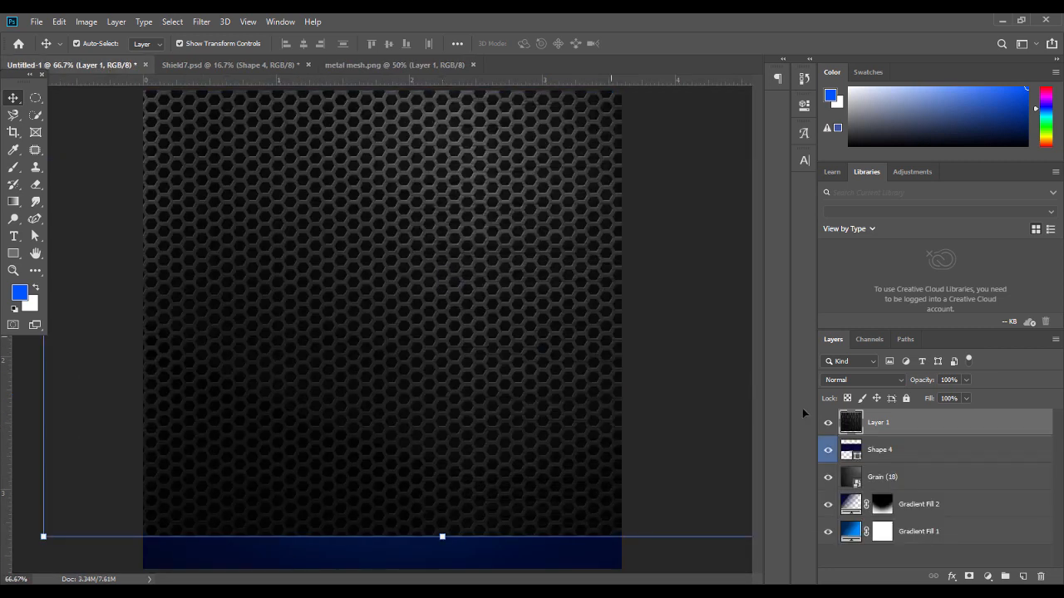
right_click(918, 422)
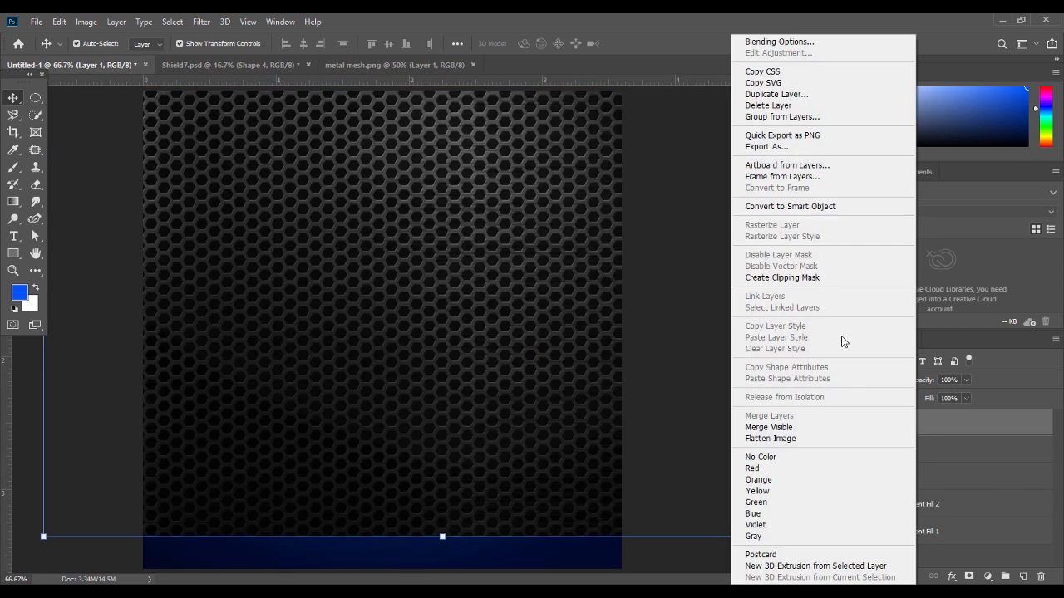
click(820, 277)
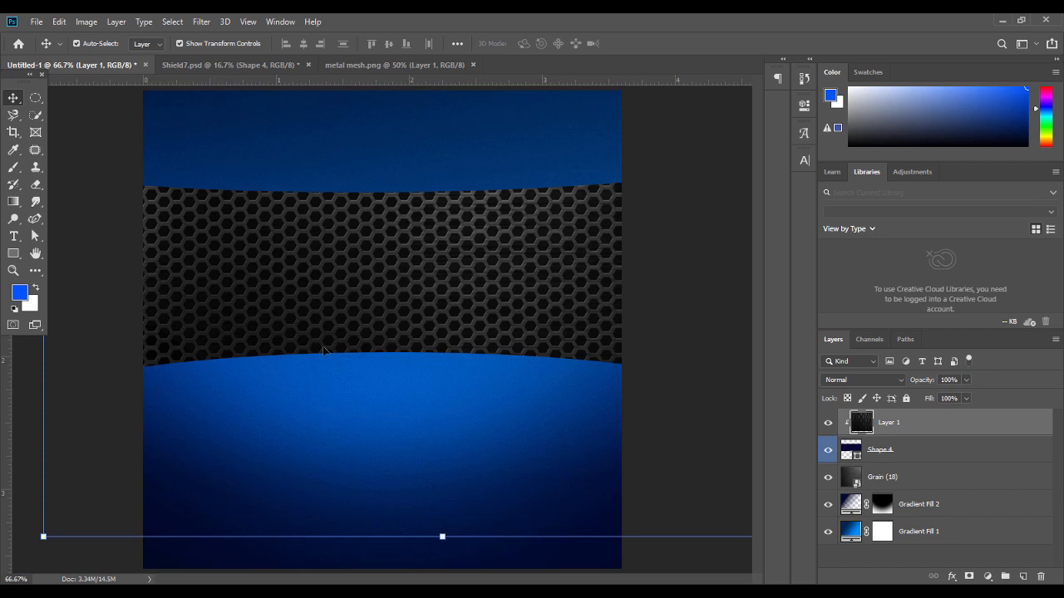
key(Delete)
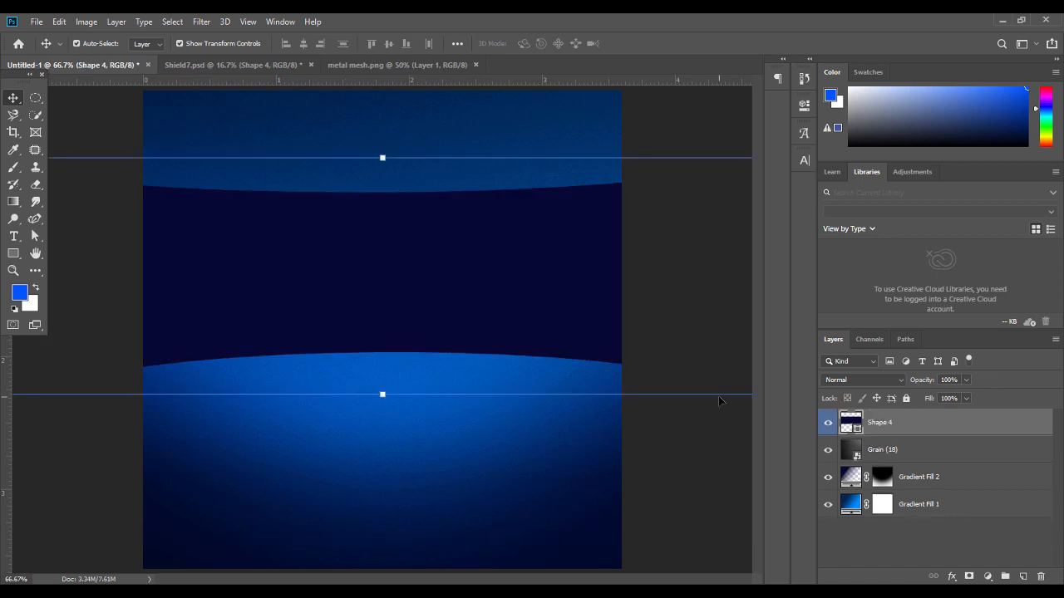
Define the metal mesh image as a pattern named 'metal mesh.png', then close that document
click(397, 68)
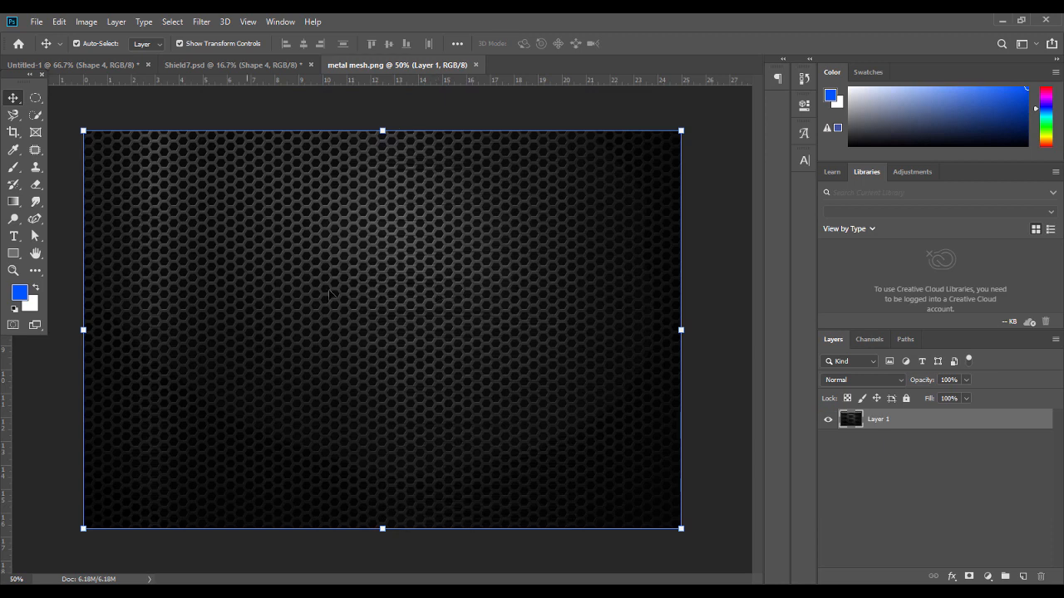
click(64, 26)
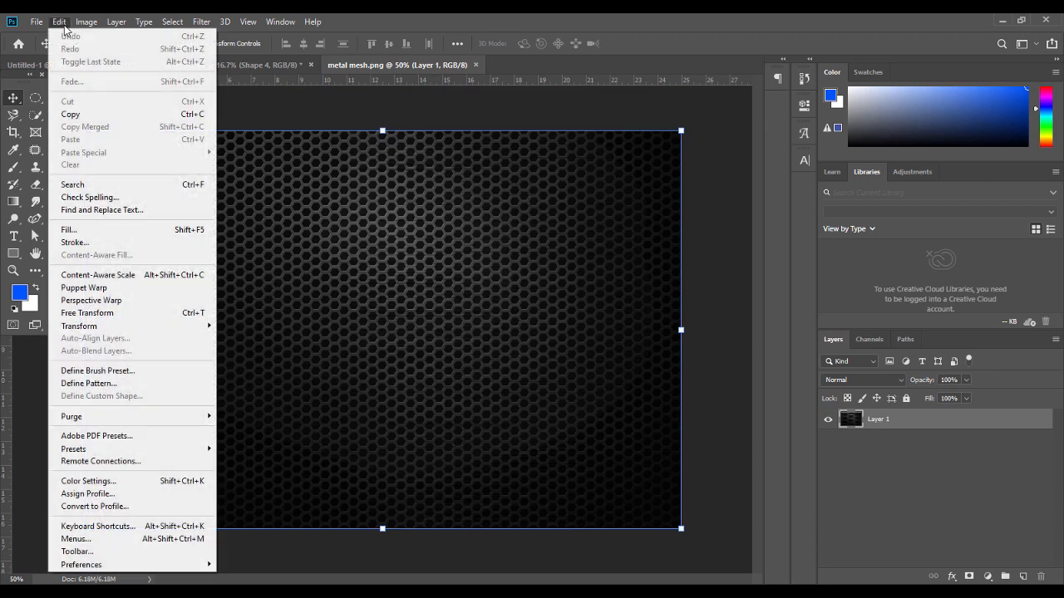
click(123, 386)
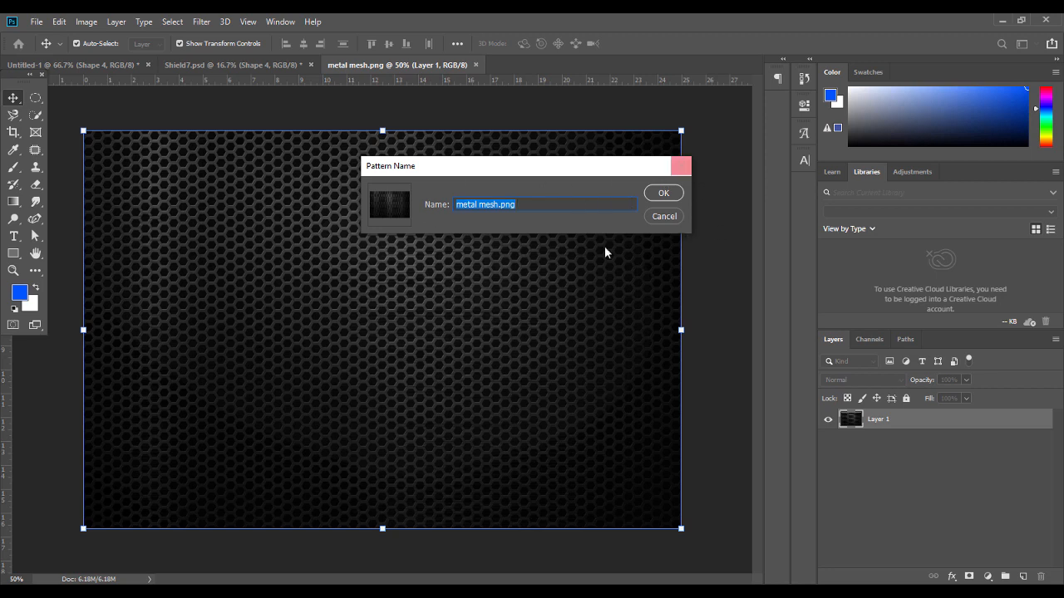
click(657, 215)
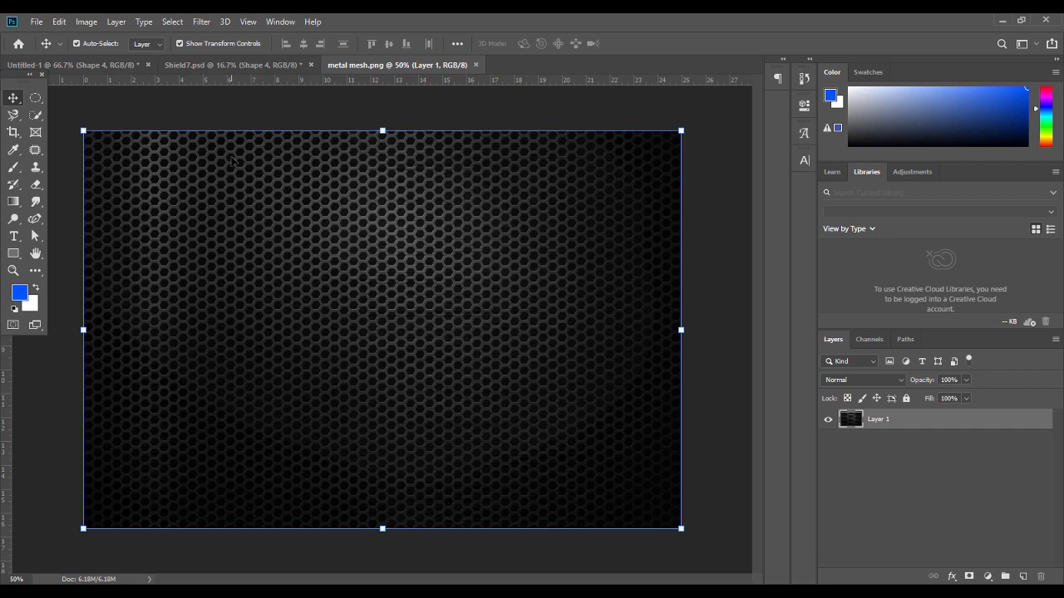
click(63, 22)
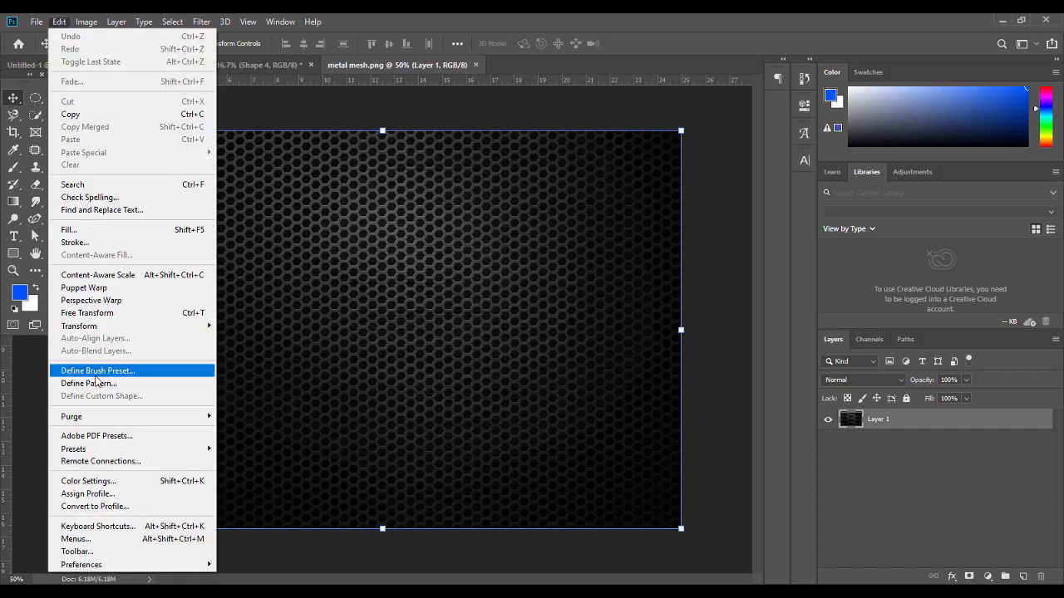
click(95, 372)
click(661, 218)
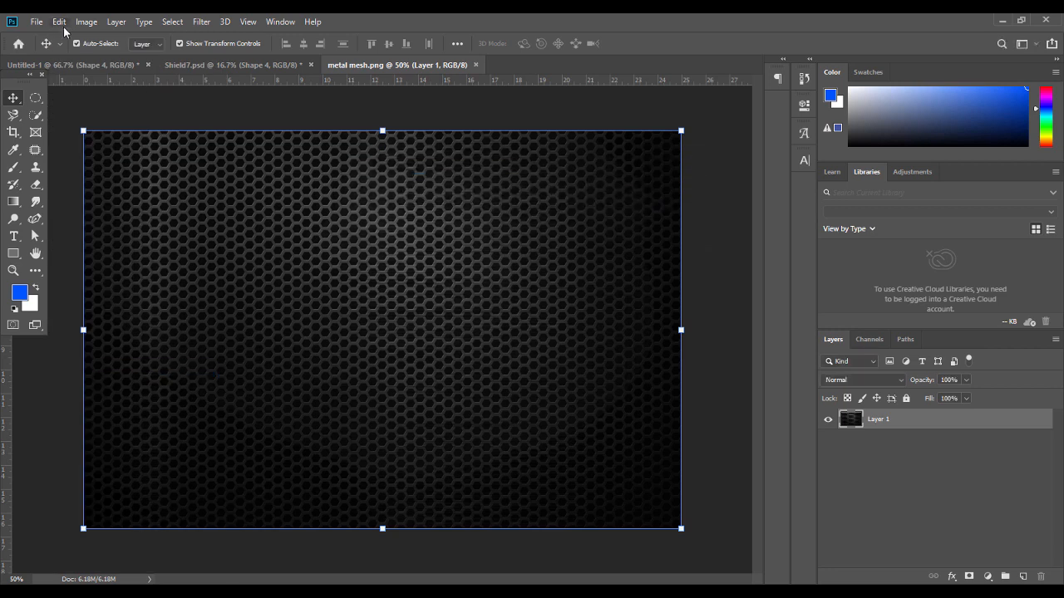
click(60, 22)
click(84, 384)
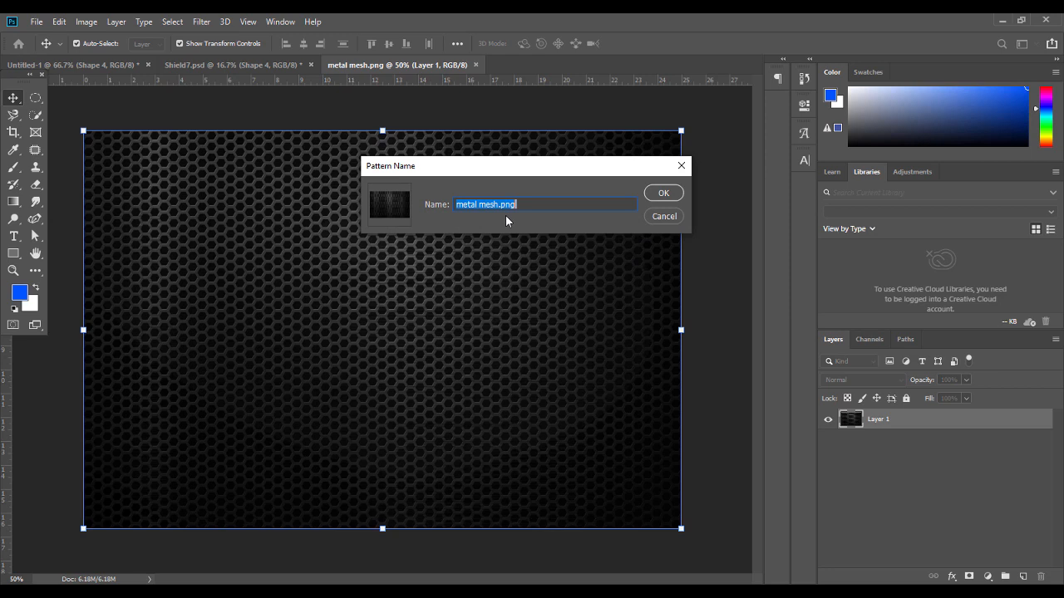
click(670, 216)
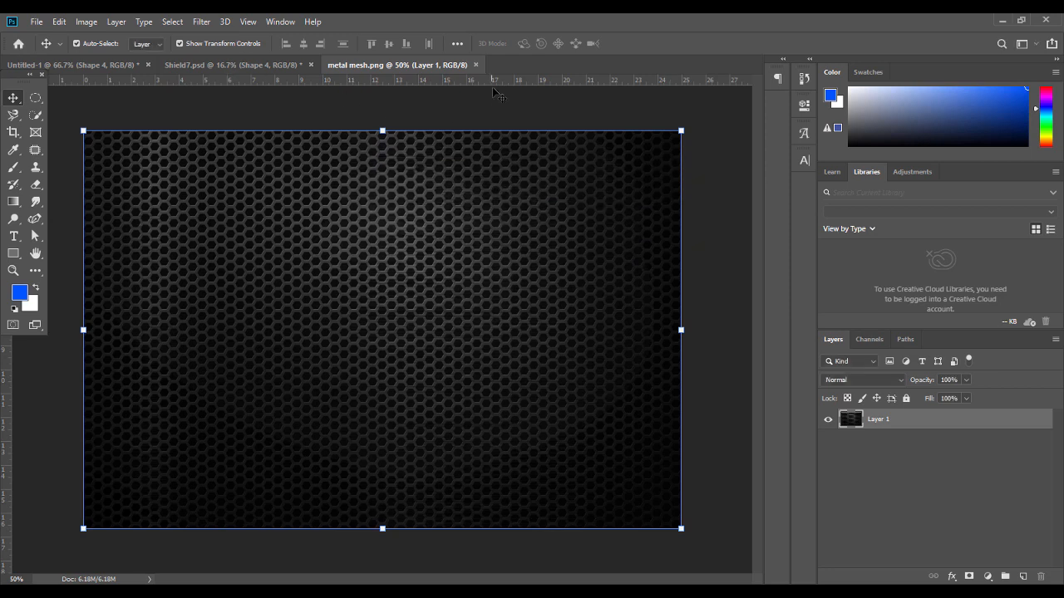
click(475, 65)
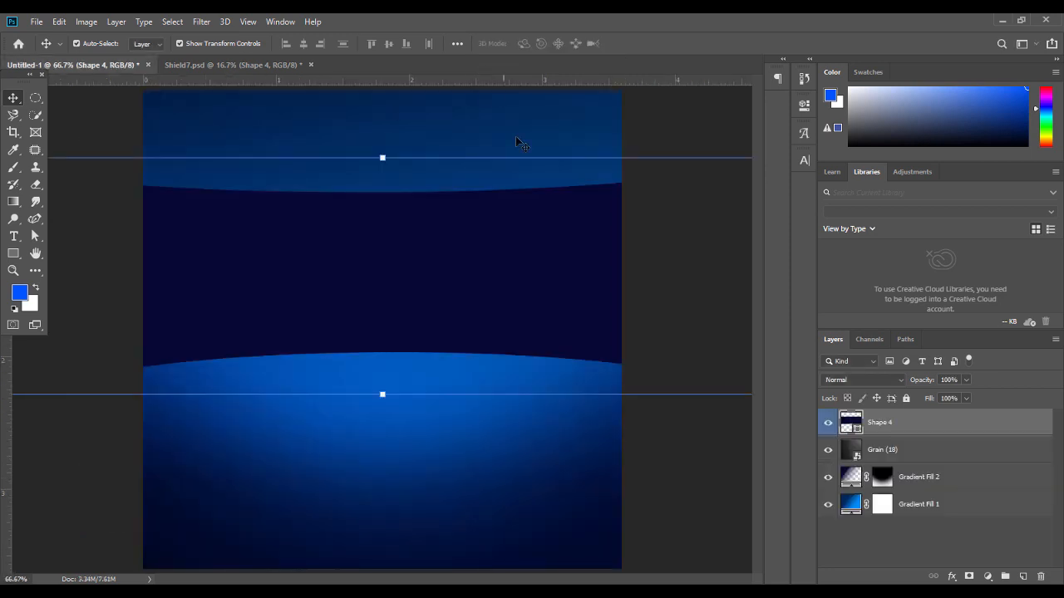
Give Shape 4 a hex mesh Pattern Overlay at 61% scale and about 61% opacity, repositioned
right_click(907, 424)
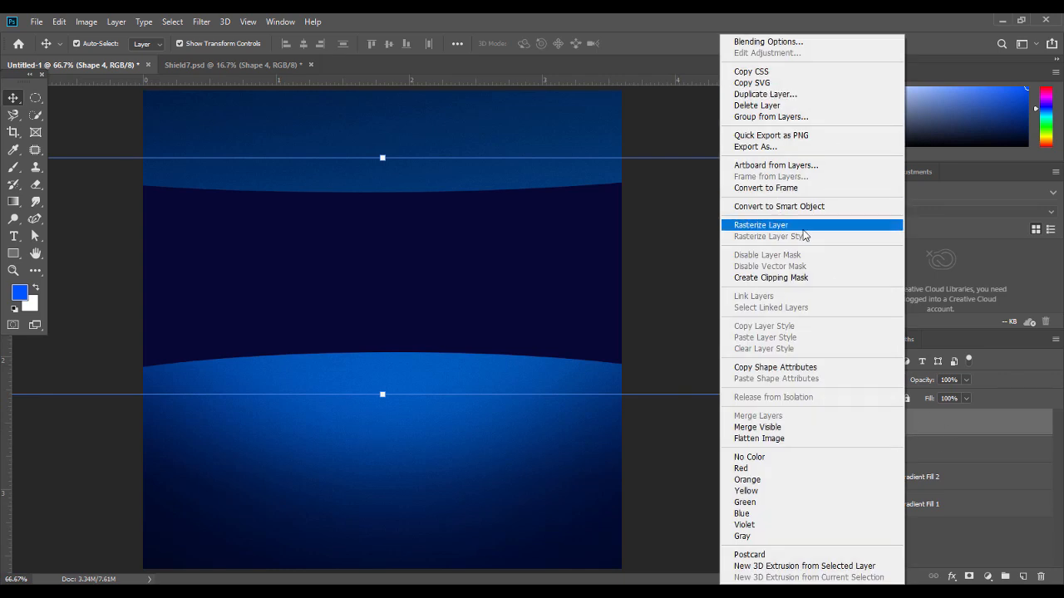
click(790, 43)
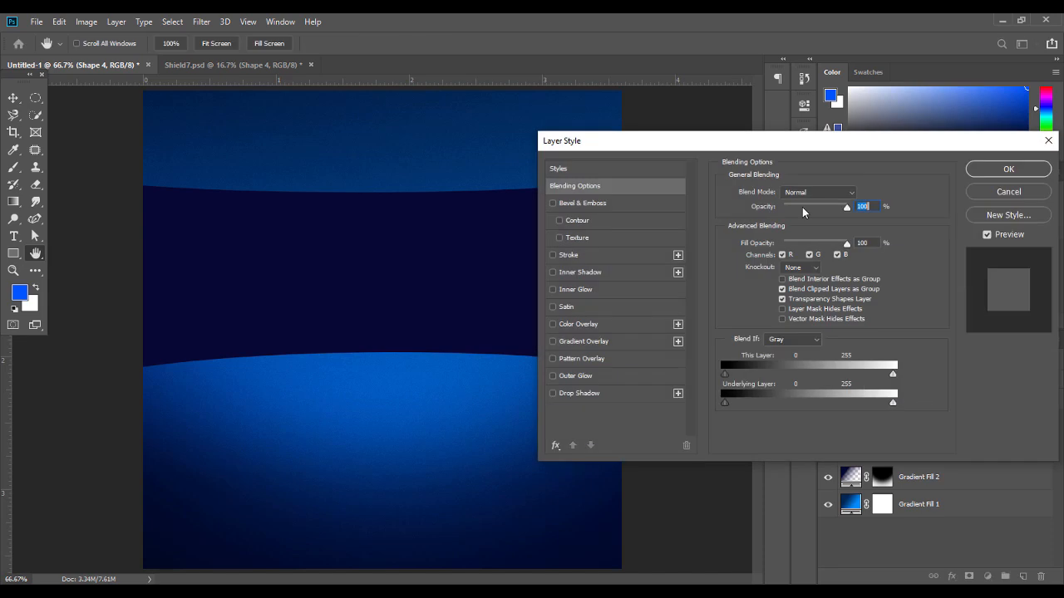
click(567, 358)
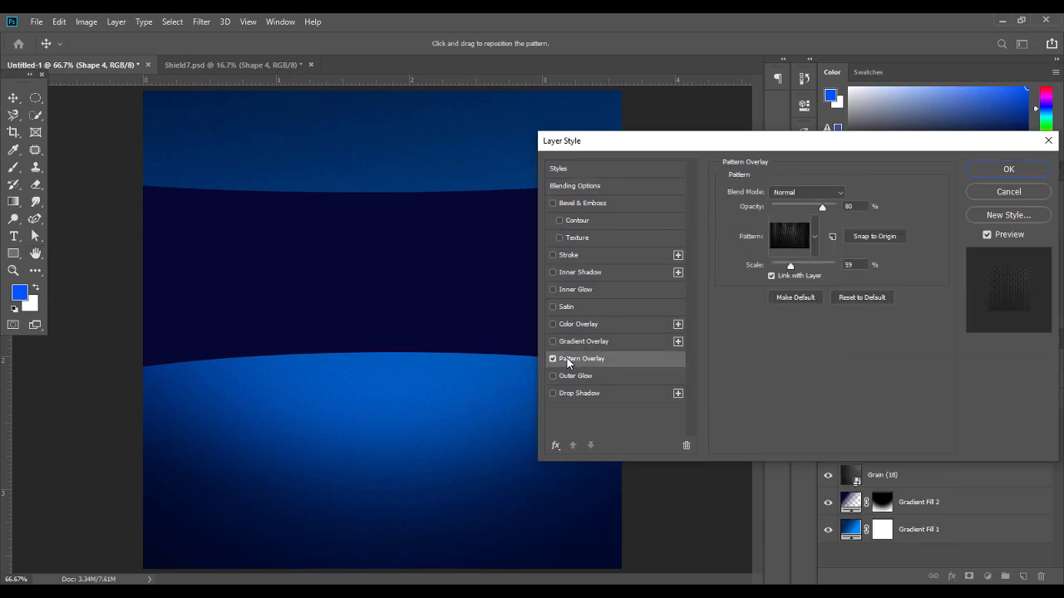
drag(796, 142, 867, 159)
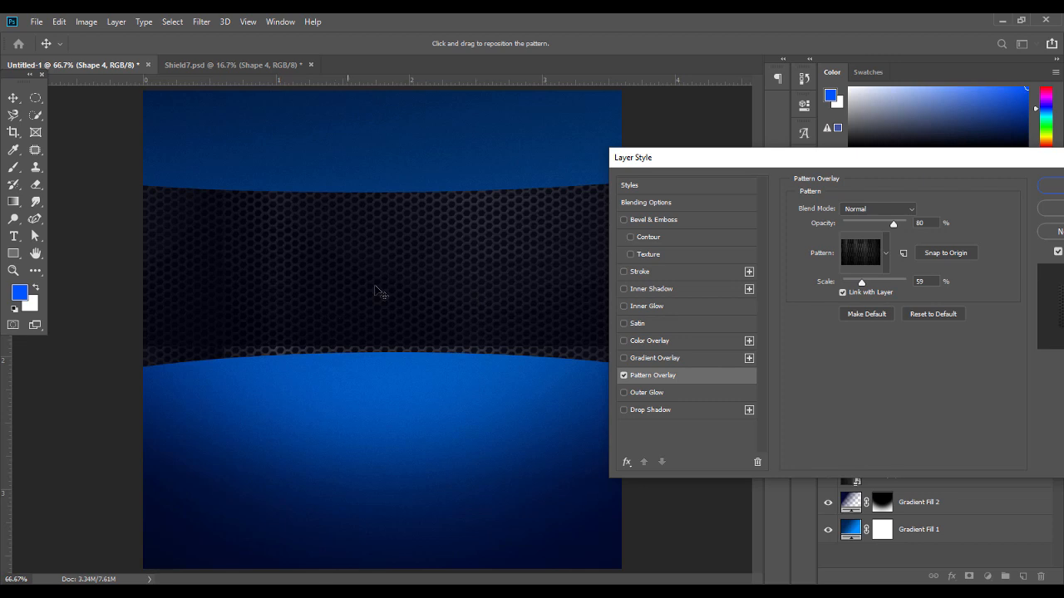
drag(861, 284, 864, 288)
drag(385, 282, 556, 283)
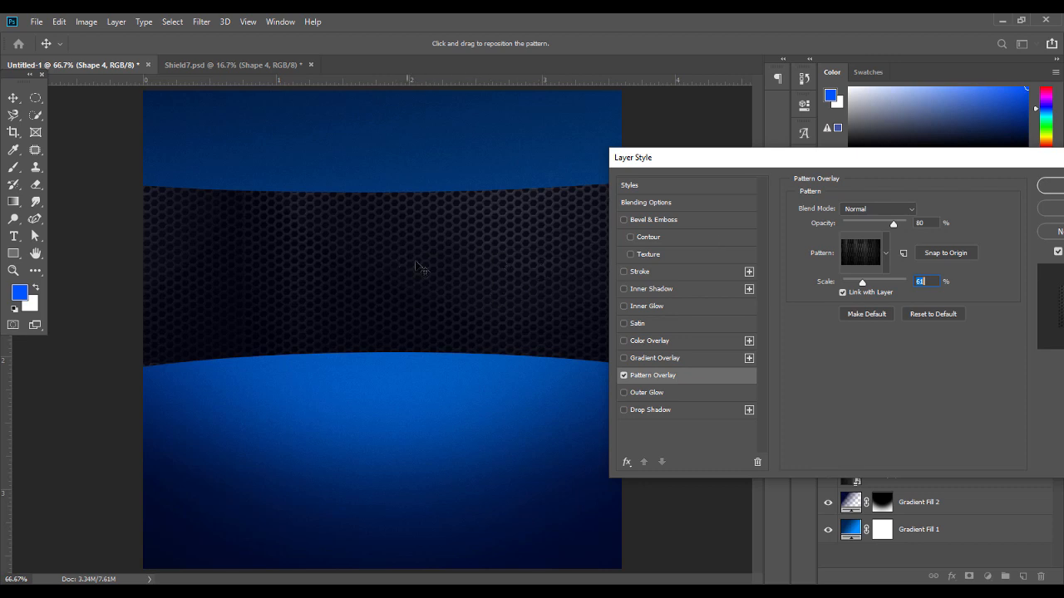
drag(895, 225, 890, 227)
drag(889, 225, 891, 225)
drag(882, 226, 882, 226)
Turn on a gradient Stroke for the band's curved edges and start editing its colours
click(640, 274)
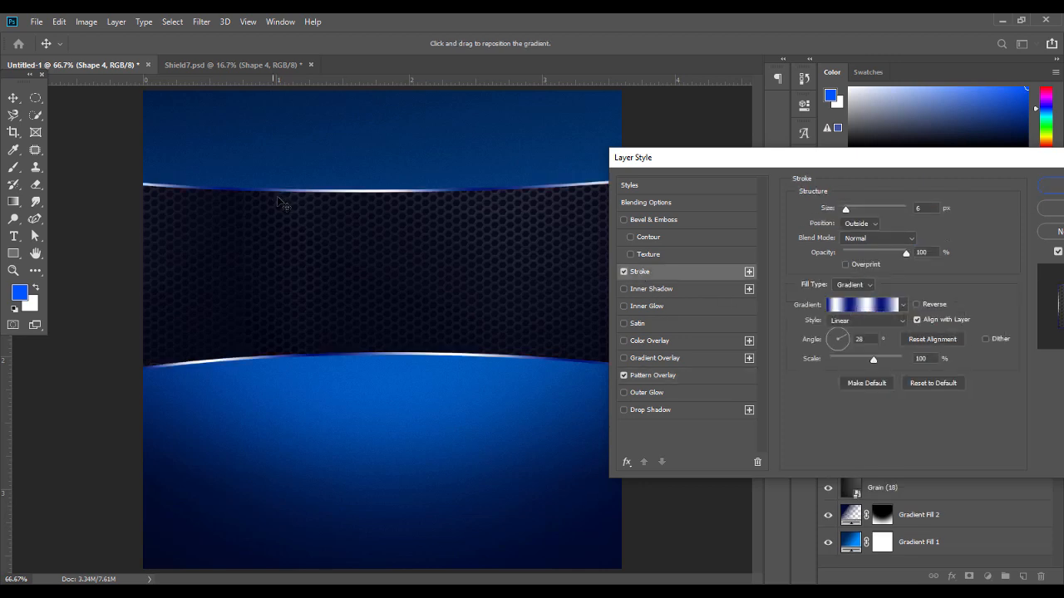
click(886, 306)
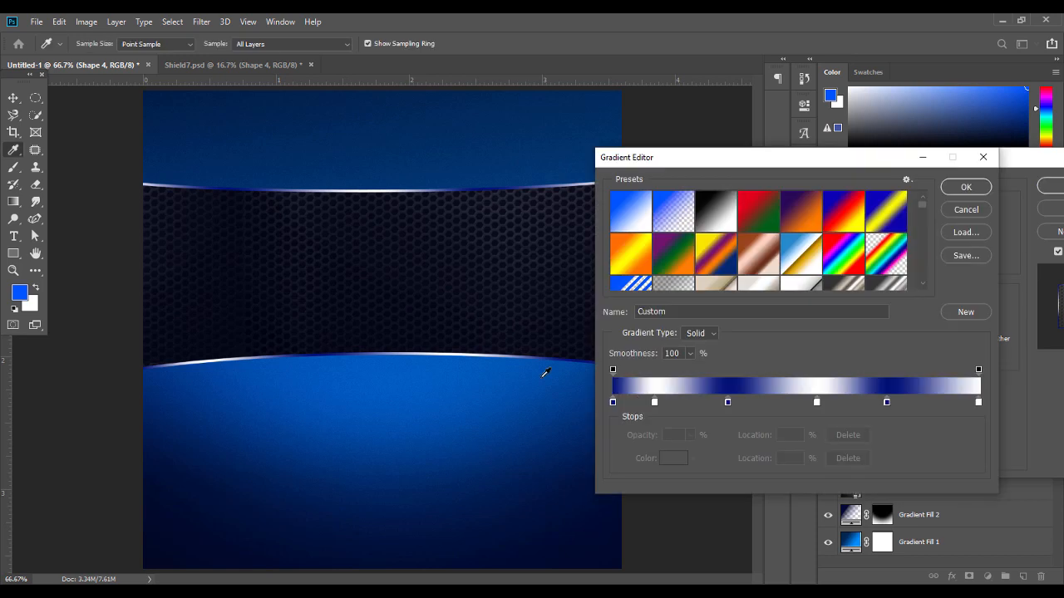
double_click(612, 402)
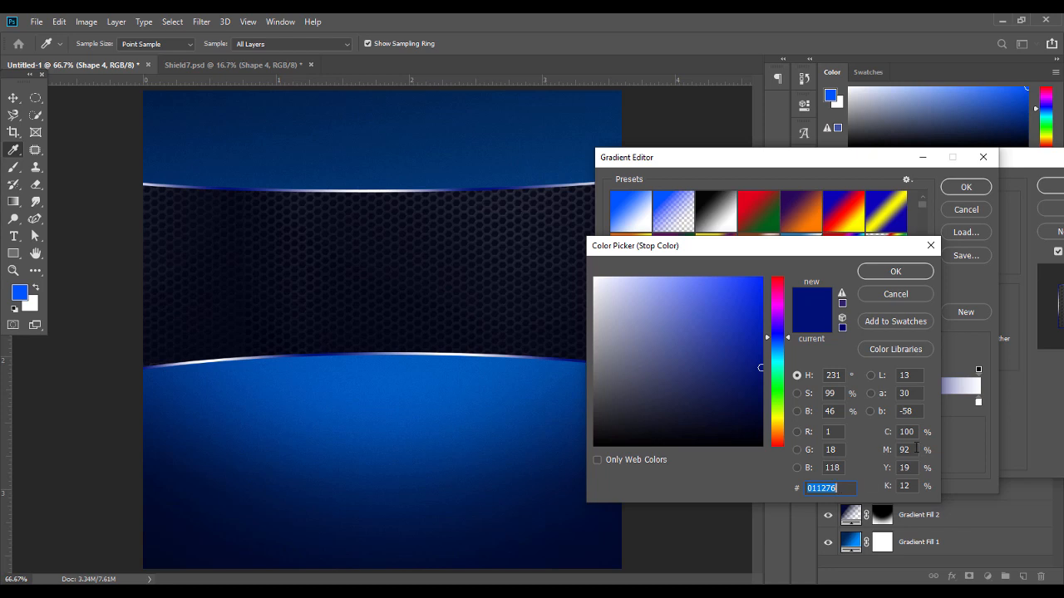
click(897, 270)
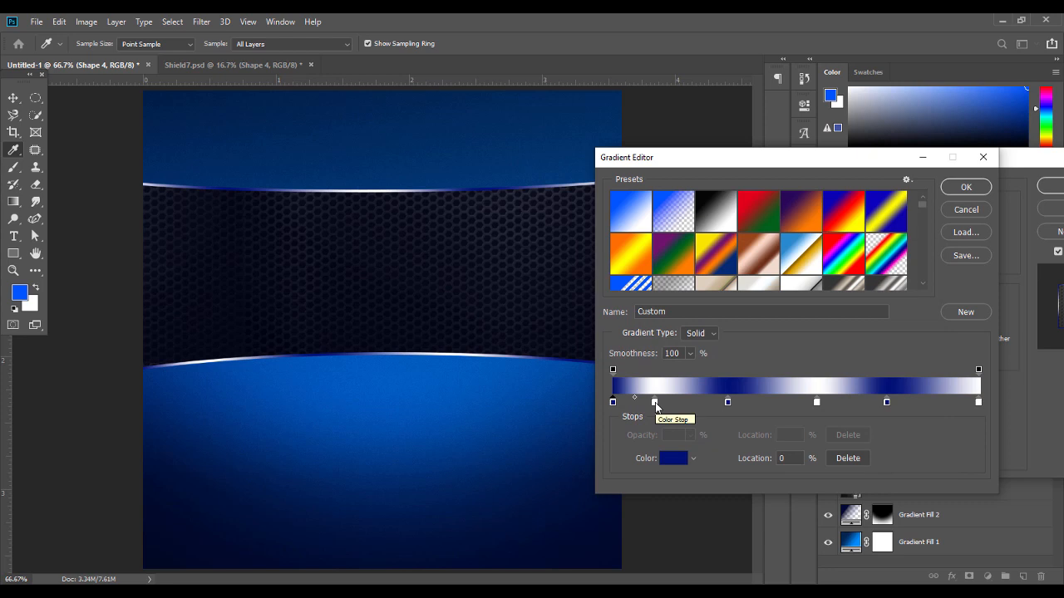
Set the stroke gradient's second stop to #9fc6ff and its first stop to #02114f
click(655, 403)
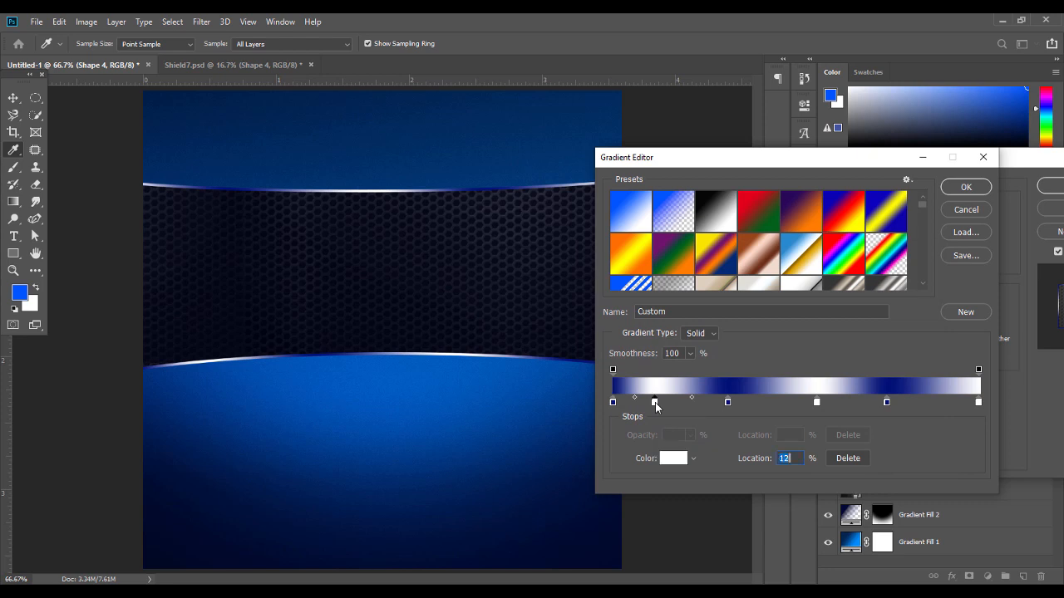
double_click(655, 403)
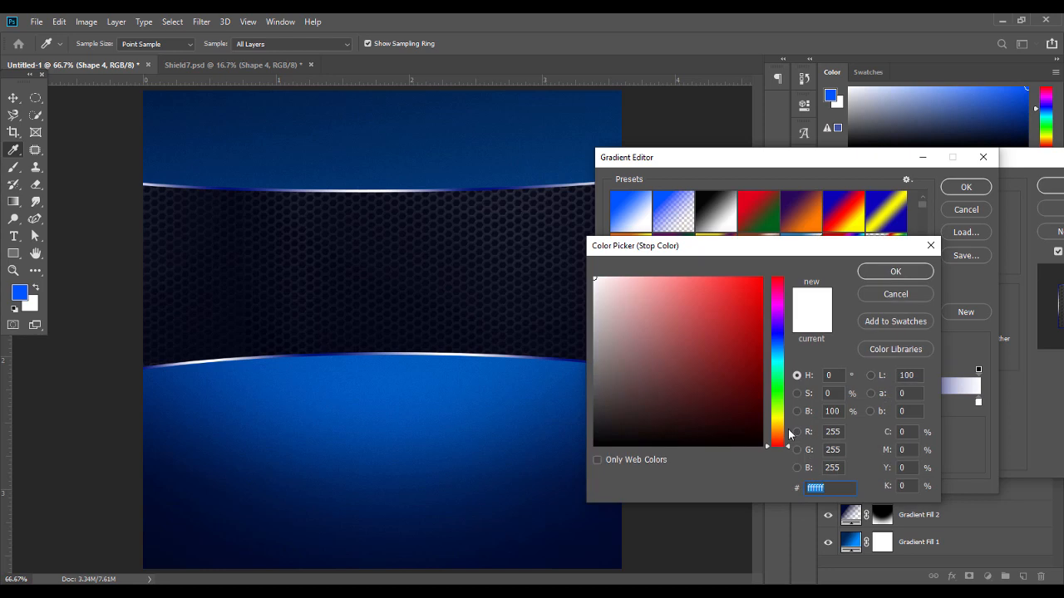
text(9fc)
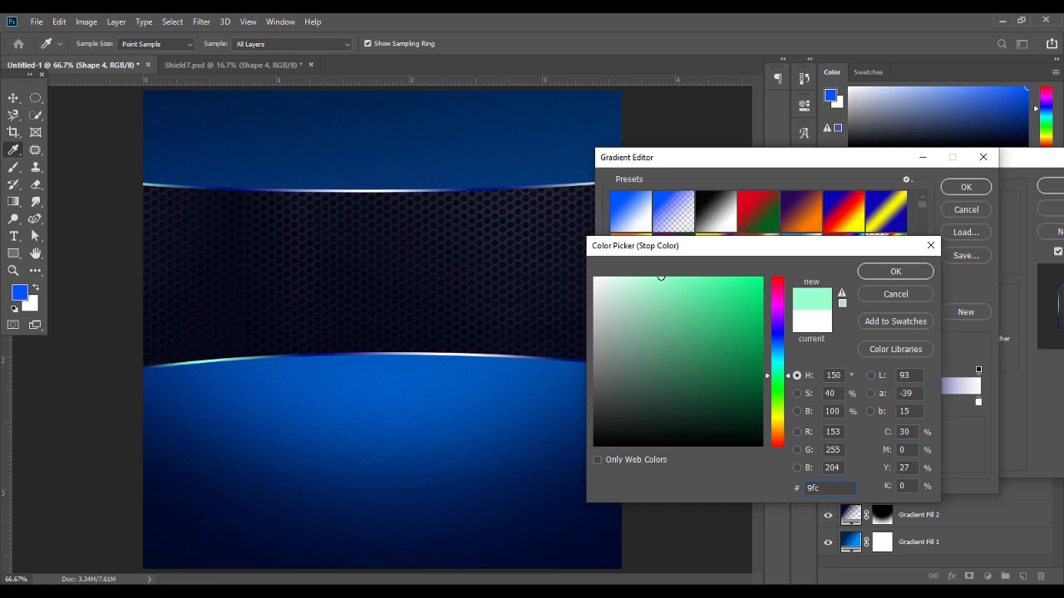
text(6)
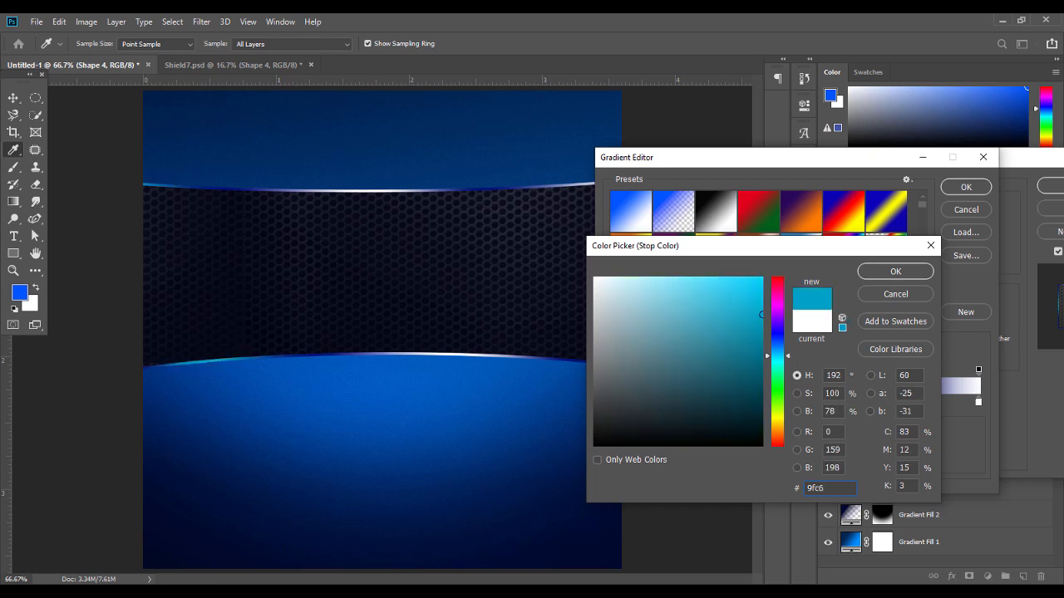
text(ff)
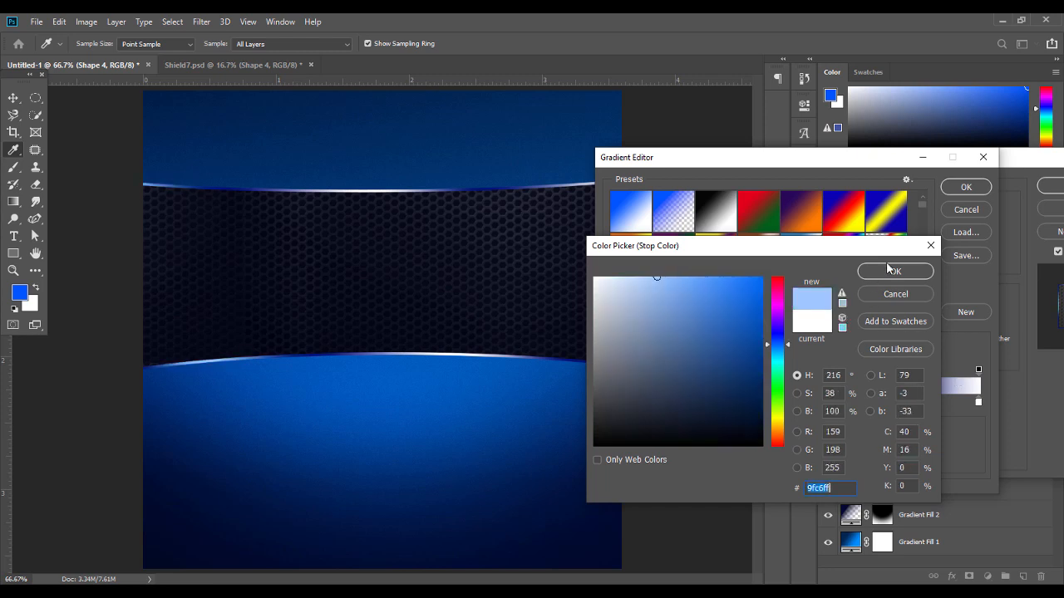
click(888, 270)
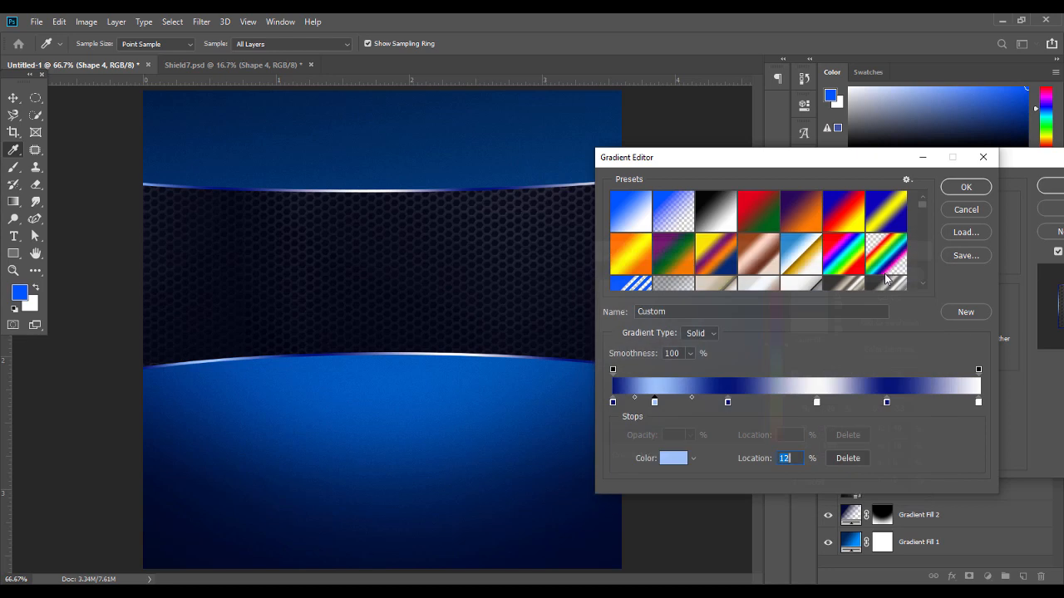
double_click(614, 402)
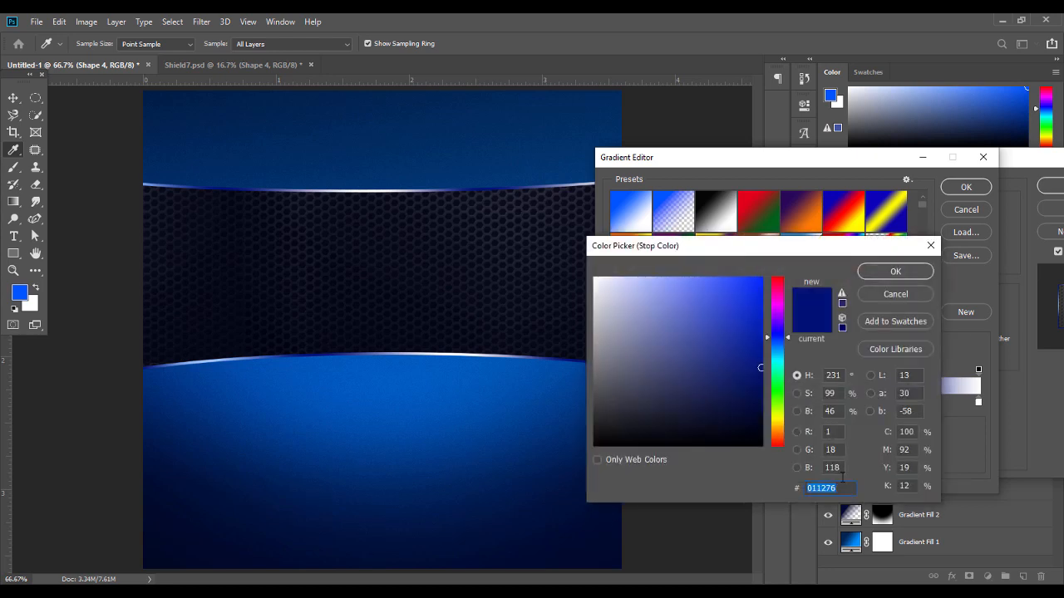
text(0)
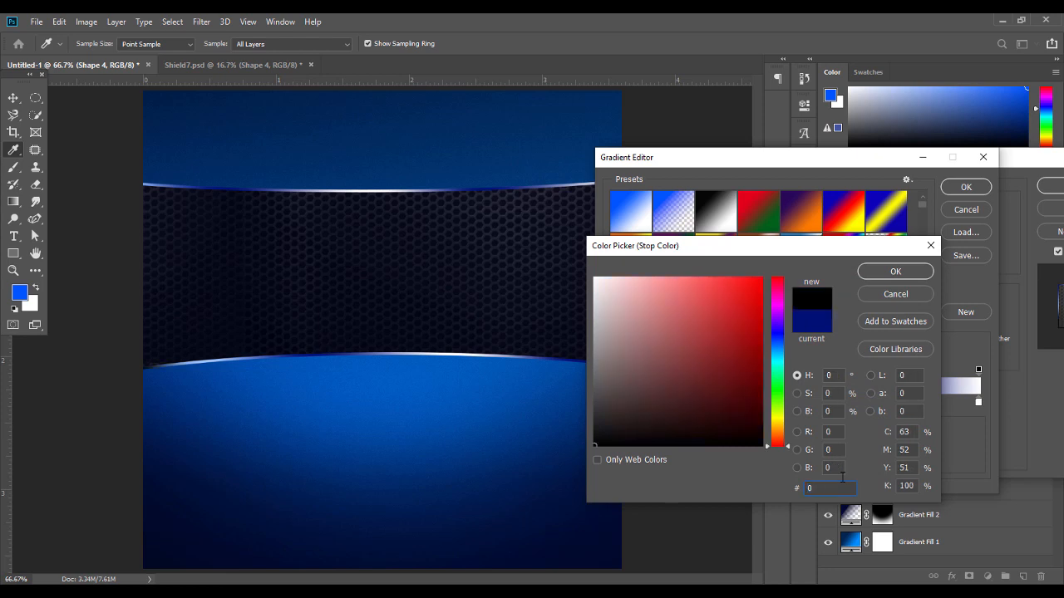
text(1)
key(BackSpace)
text(211)
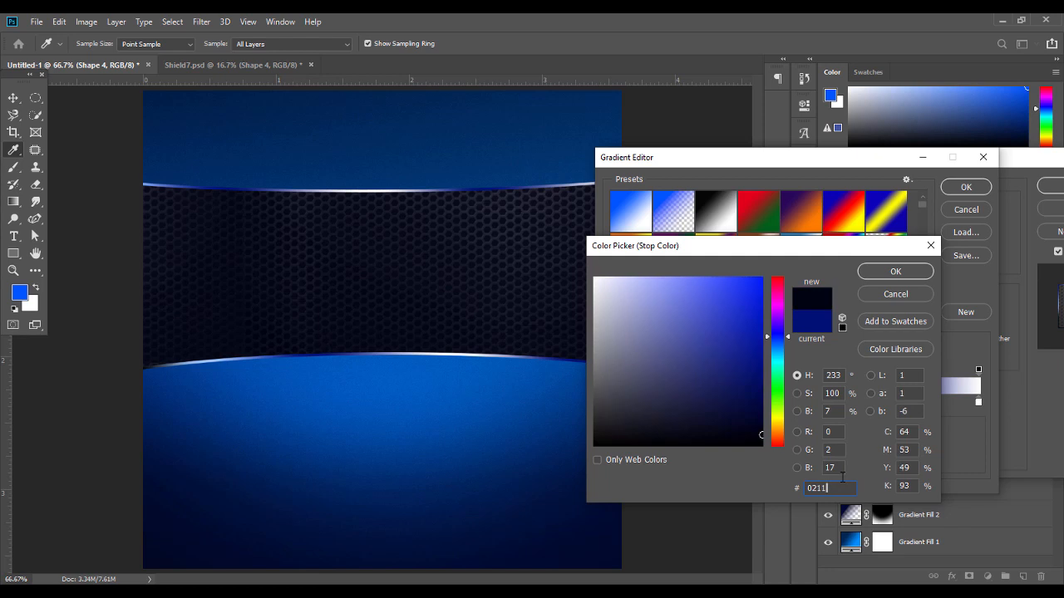
text(4f)
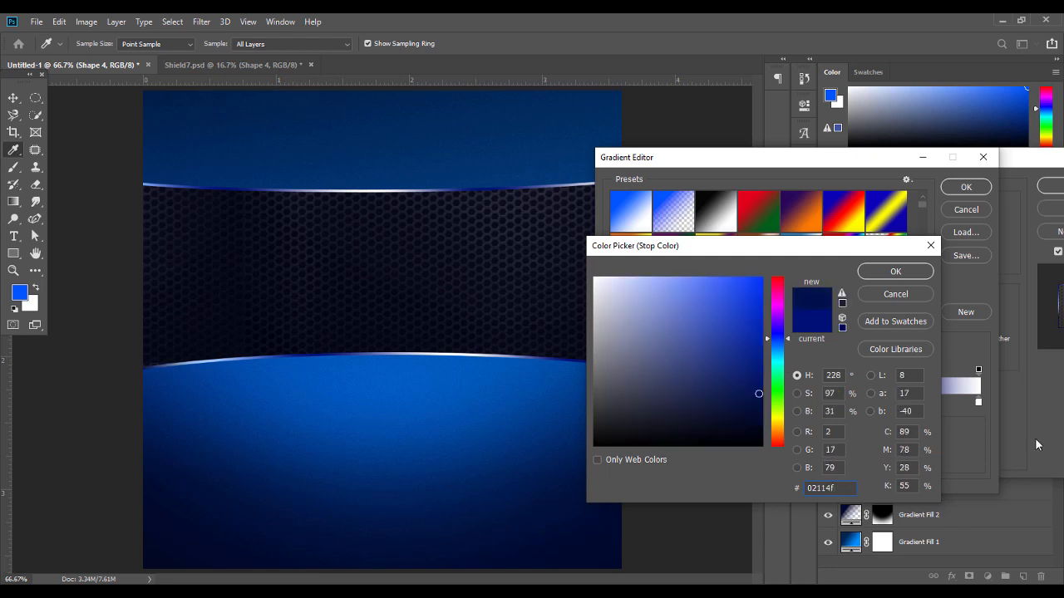
click(895, 271)
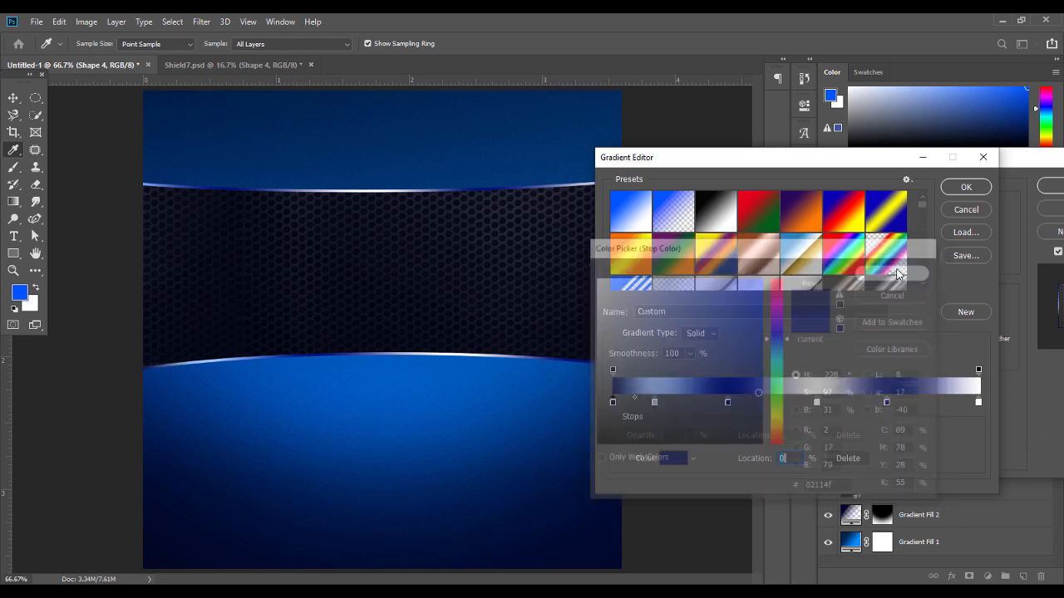
Delete the extra gradient stops: the navy stops at 31% and 75% and the white near 70%
click(654, 402)
click(728, 402)
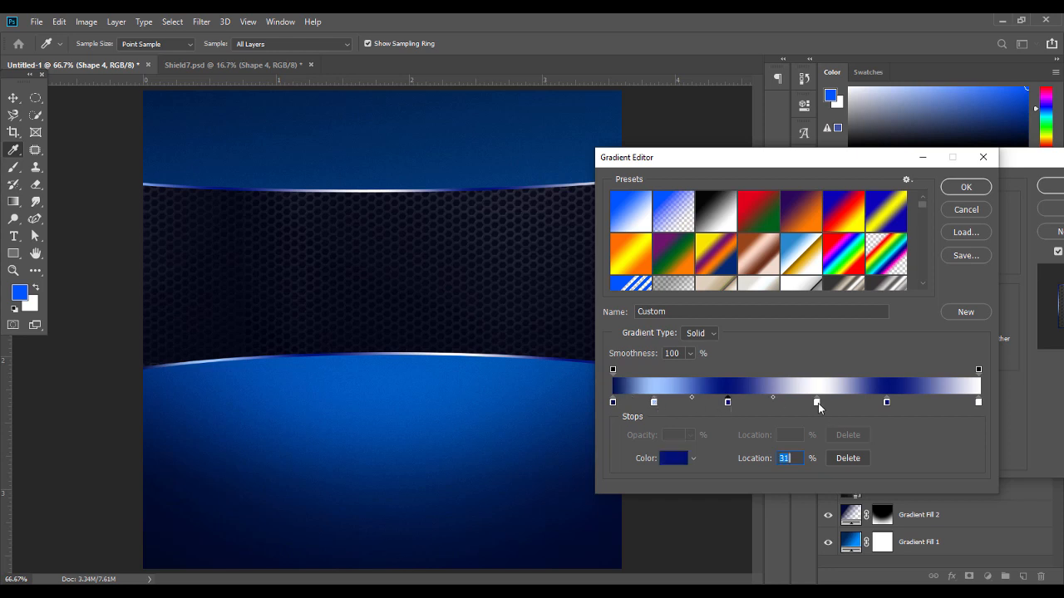
click(848, 458)
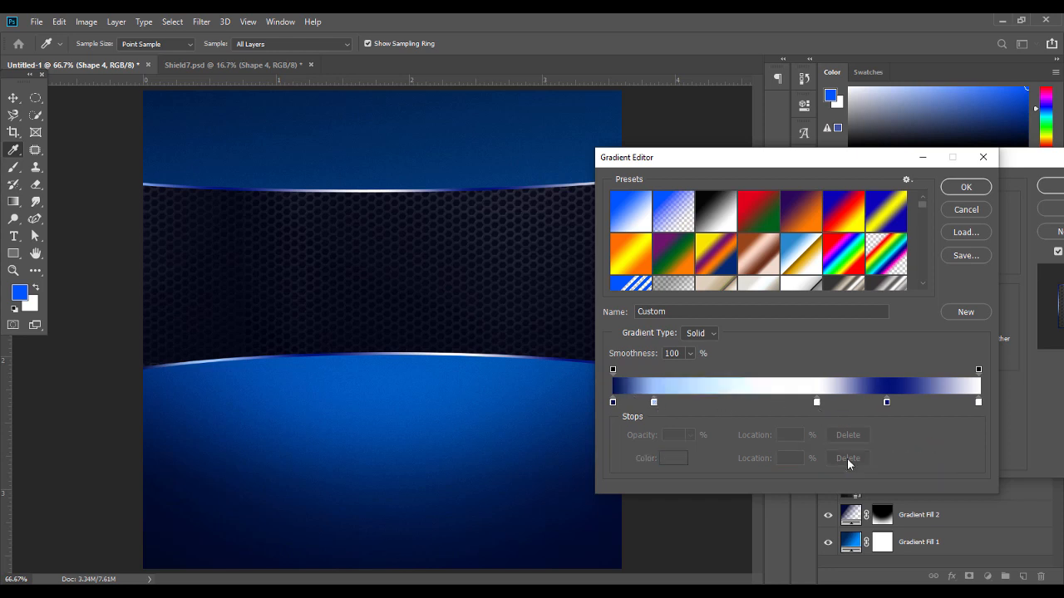
click(818, 402)
click(889, 403)
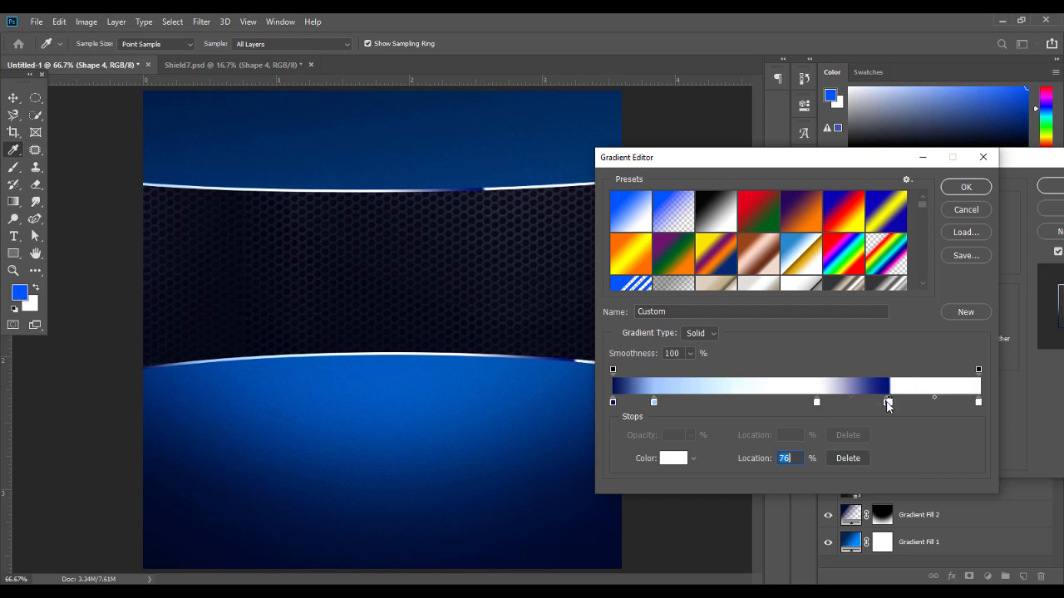
key(ctrl+z)
click(888, 403)
click(859, 461)
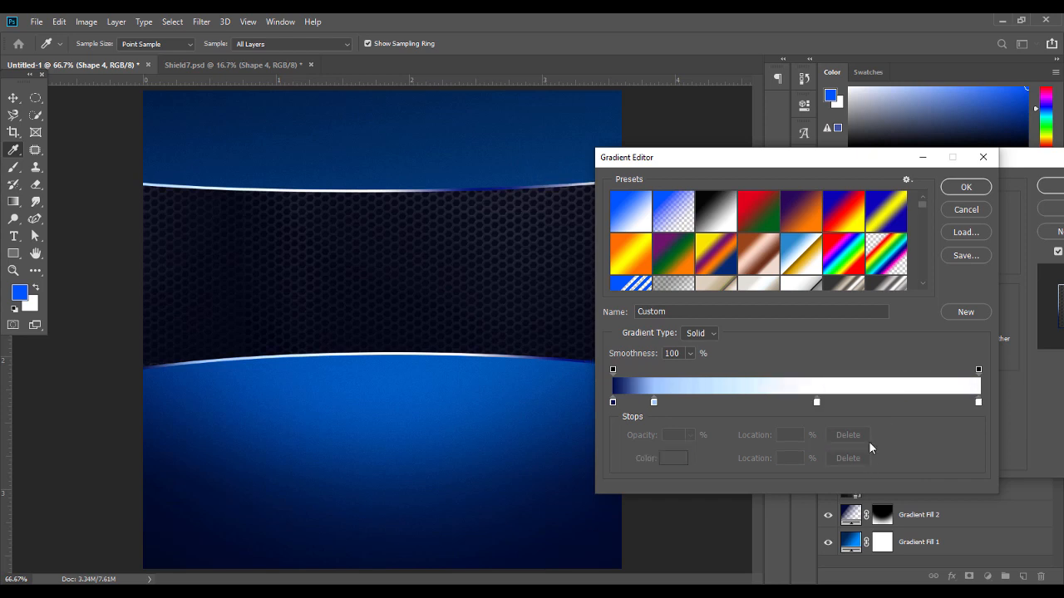
click(817, 404)
click(847, 458)
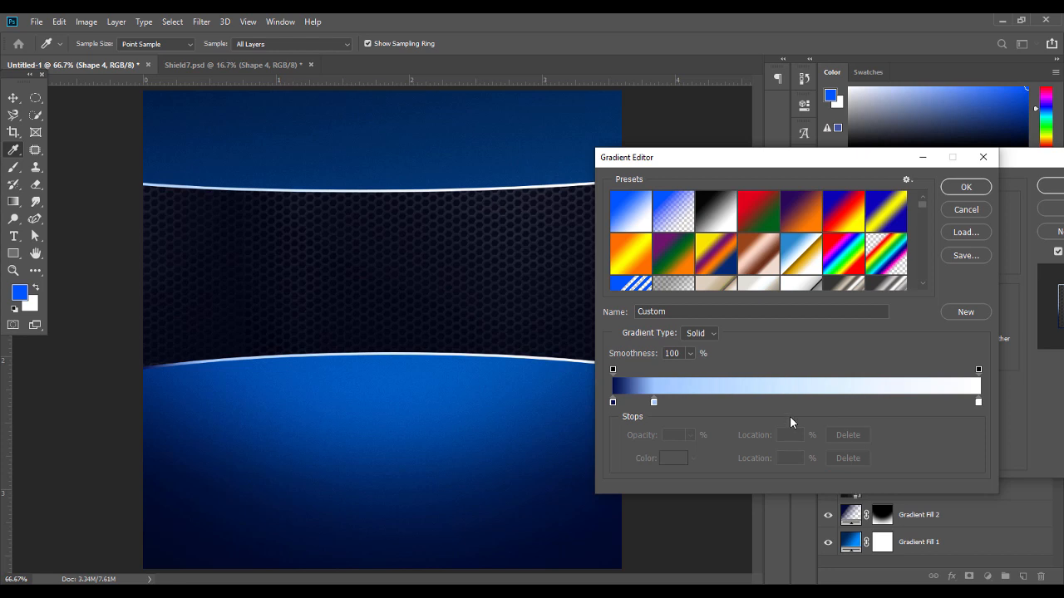
Add alternating stops: navy at 26% and 42%, light blue at 58%, navy at 73%
click(613, 403)
drag(658, 404, 710, 405)
click(613, 402)
drag(627, 404, 827, 401)
click(653, 404)
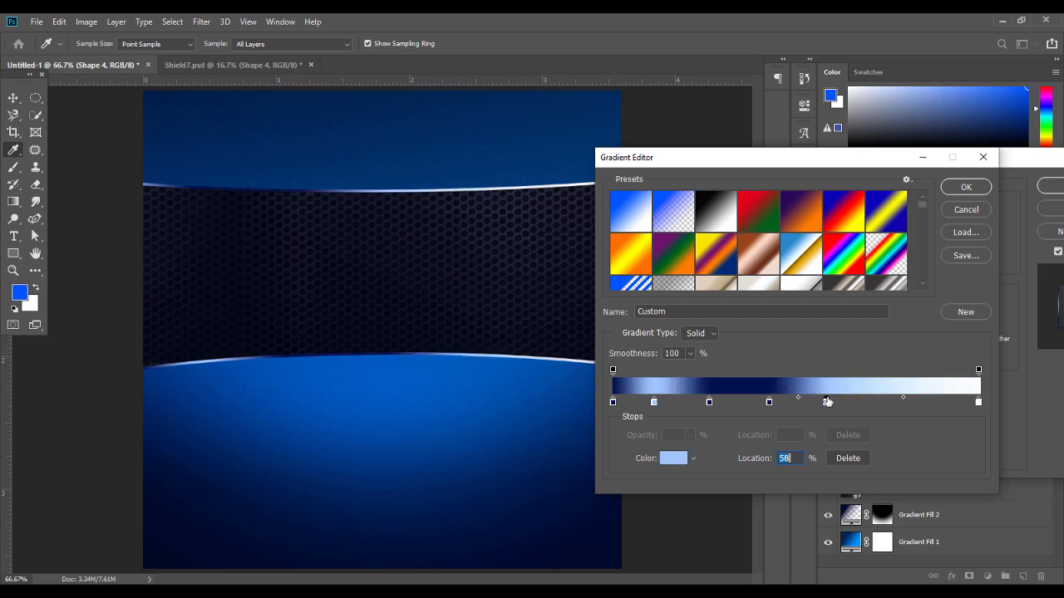
click(612, 403)
drag(647, 404, 954, 405)
click(827, 404)
Remove the white end stop, shift navy stops to 79% and 22%, and move light blue to 32%
click(980, 402)
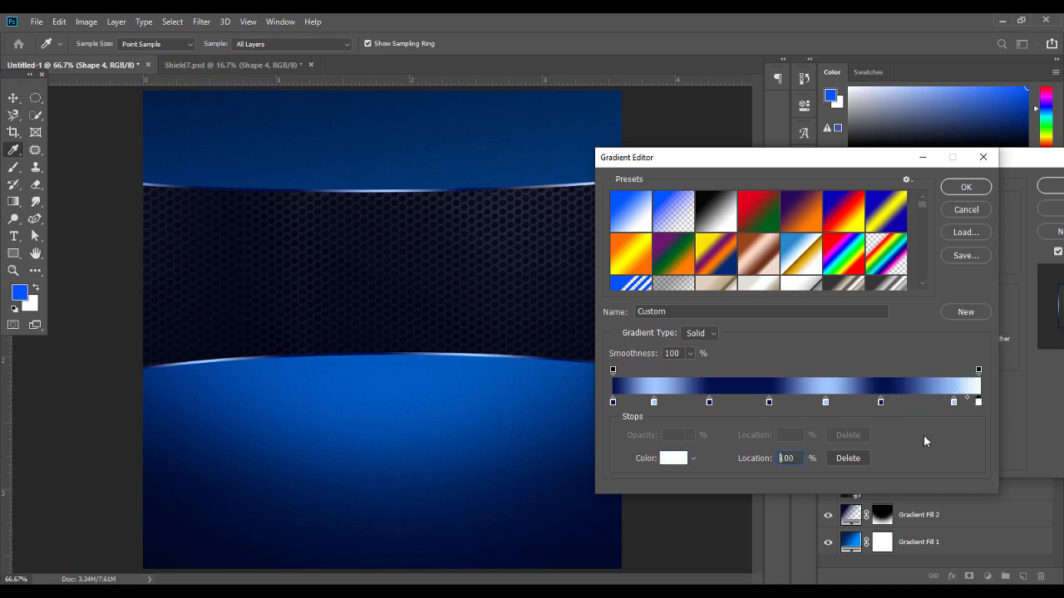
click(846, 457)
drag(883, 405, 969, 404)
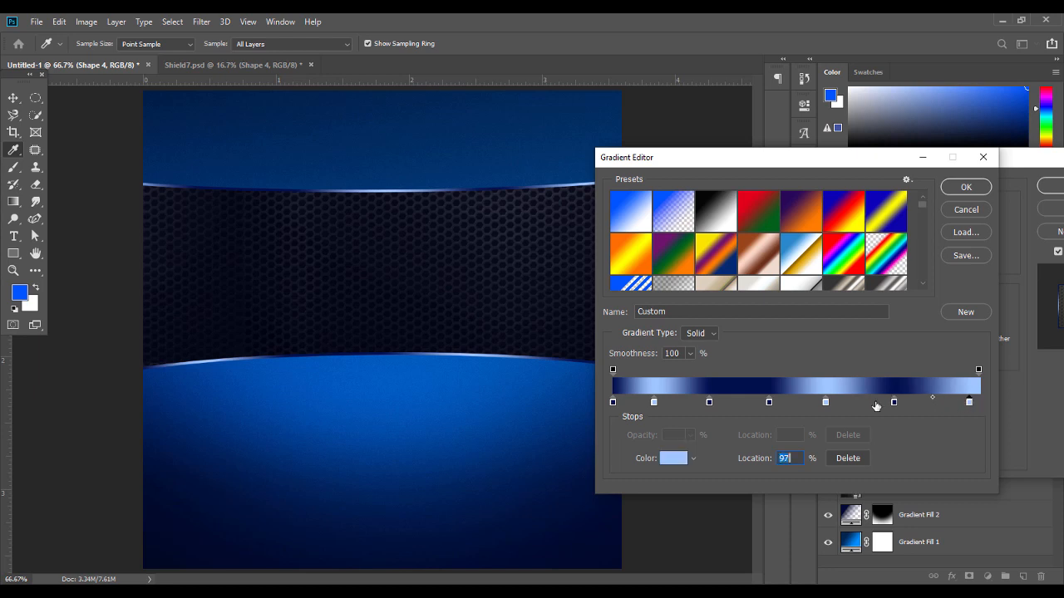
click(823, 403)
drag(894, 404, 916, 405)
drag(710, 405, 738, 405)
key(Delete)
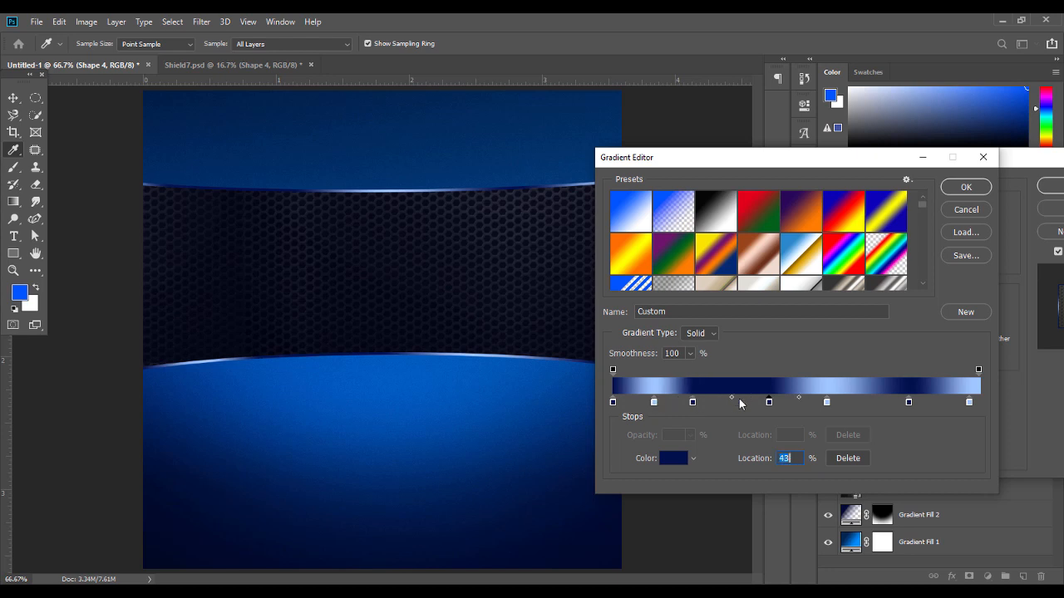
drag(655, 404, 850, 404)
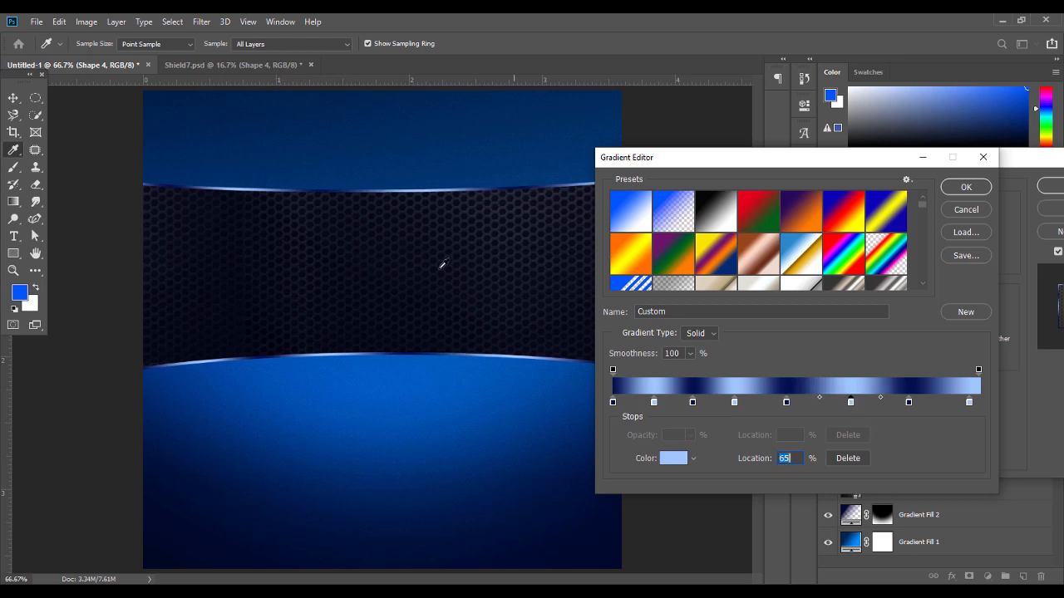
Make the gradient stroke 8 px at a 24° angle and enable Inner Shadow
click(971, 190)
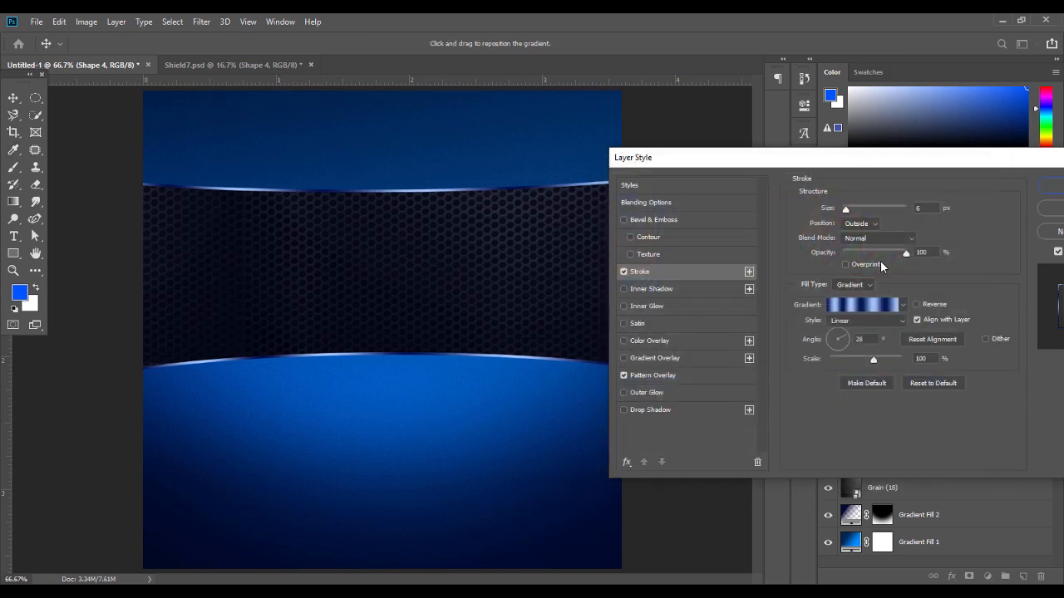
key(Up)
key(Up)
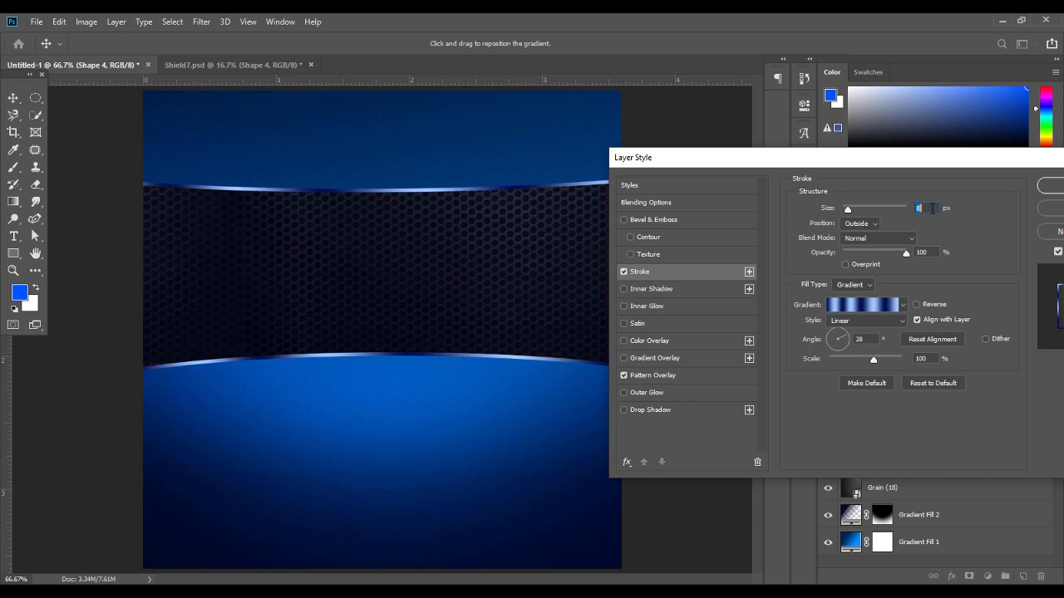
click(849, 335)
click(849, 335)
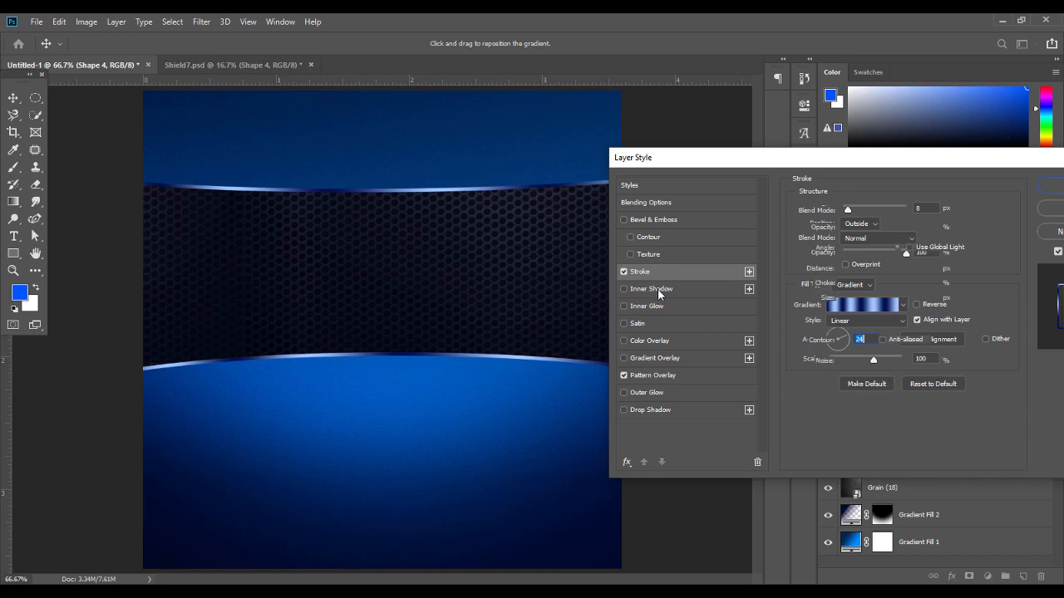
click(658, 289)
Make the inner shadow black (#000000) in Multiply blend mode
click(922, 214)
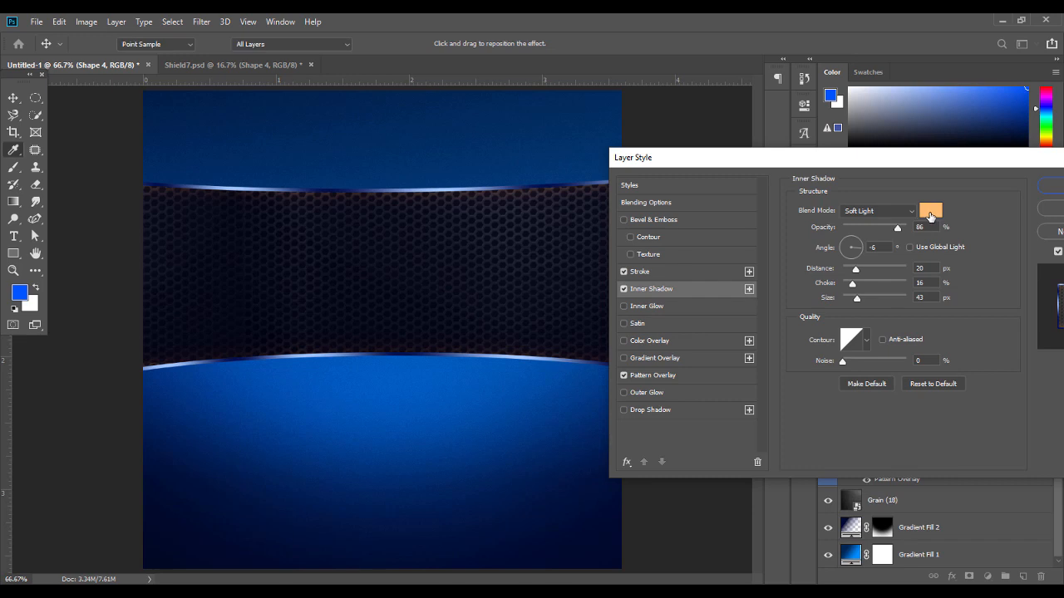
text(000000)
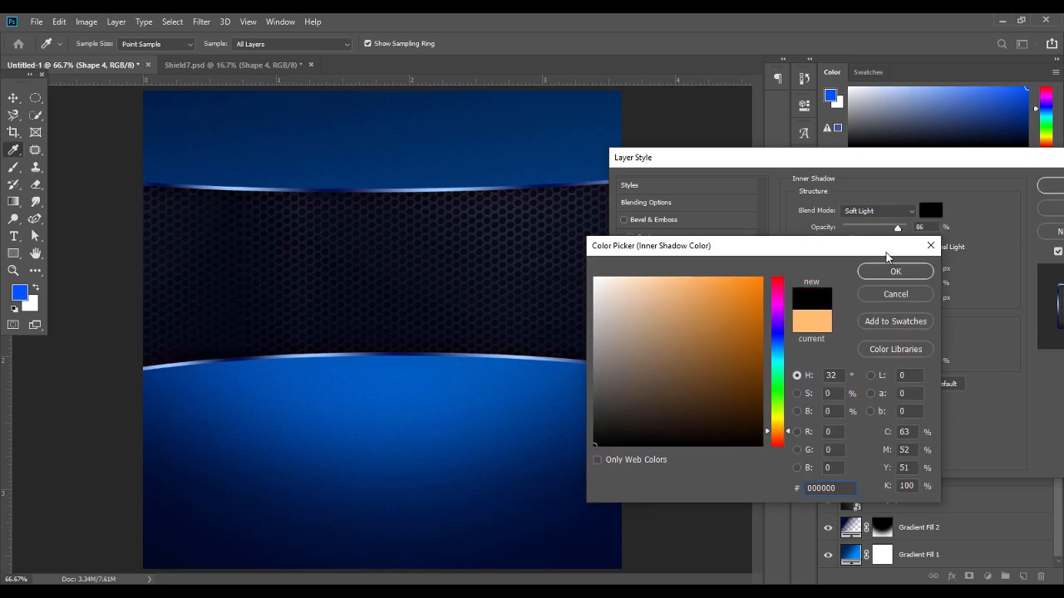
click(872, 271)
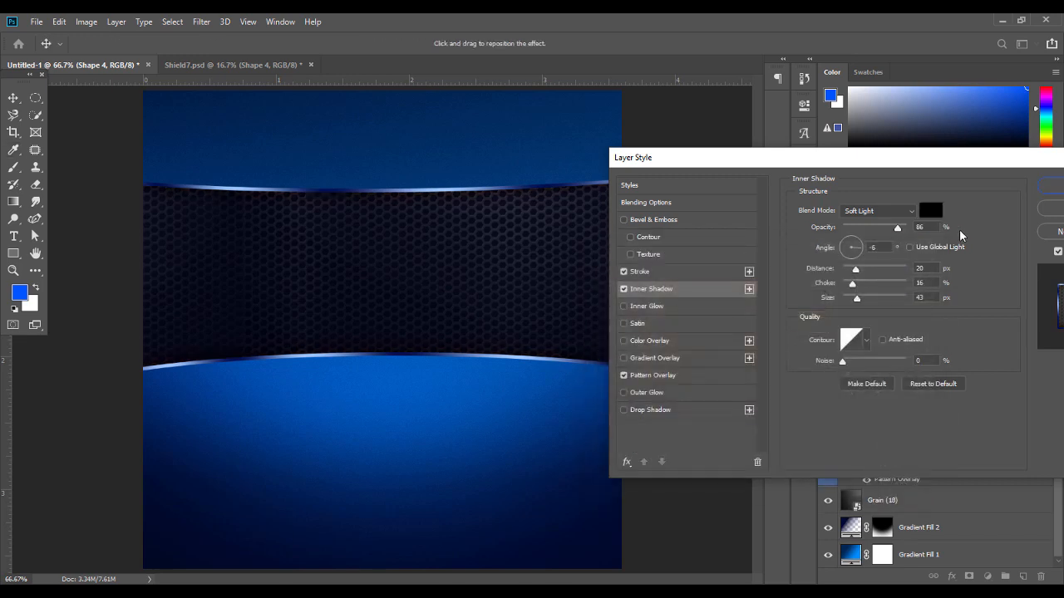
click(886, 215)
click(881, 262)
Set the inner shadow to 28 px distance, 12% choke and 46 px size, keeping it black
drag(855, 270, 864, 277)
drag(858, 300, 860, 305)
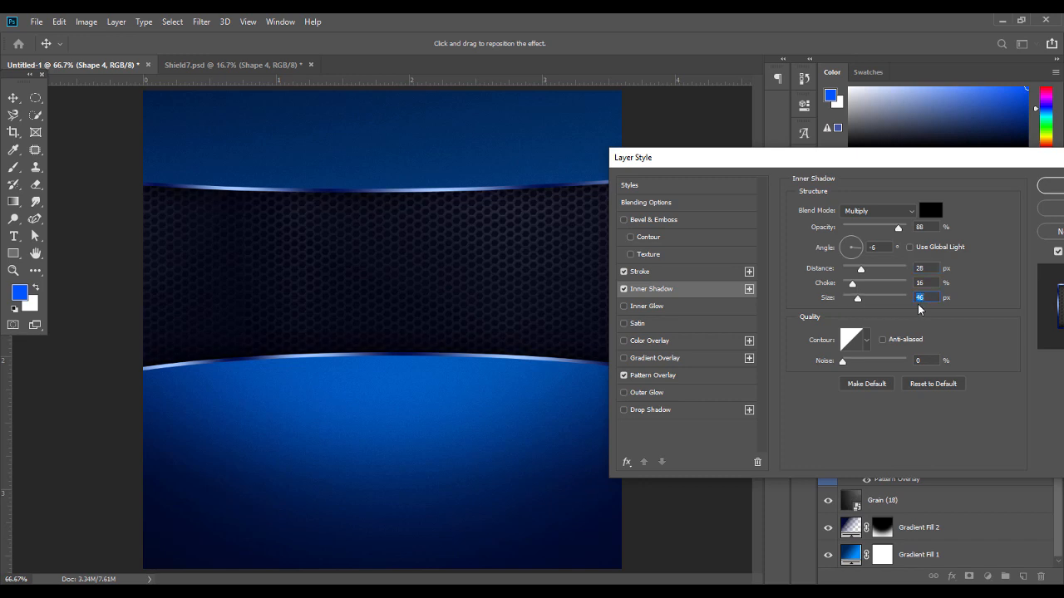
key(shift+Tab)
key(shift+Tab)
key(Tab)
drag(852, 286, 847, 285)
text(12)
click(930, 215)
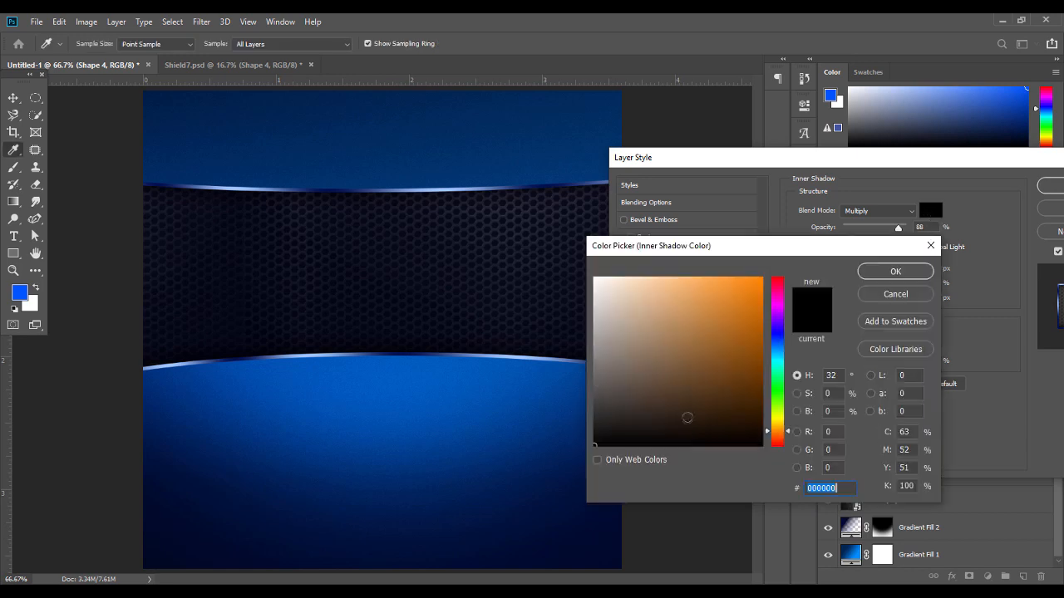
click(916, 274)
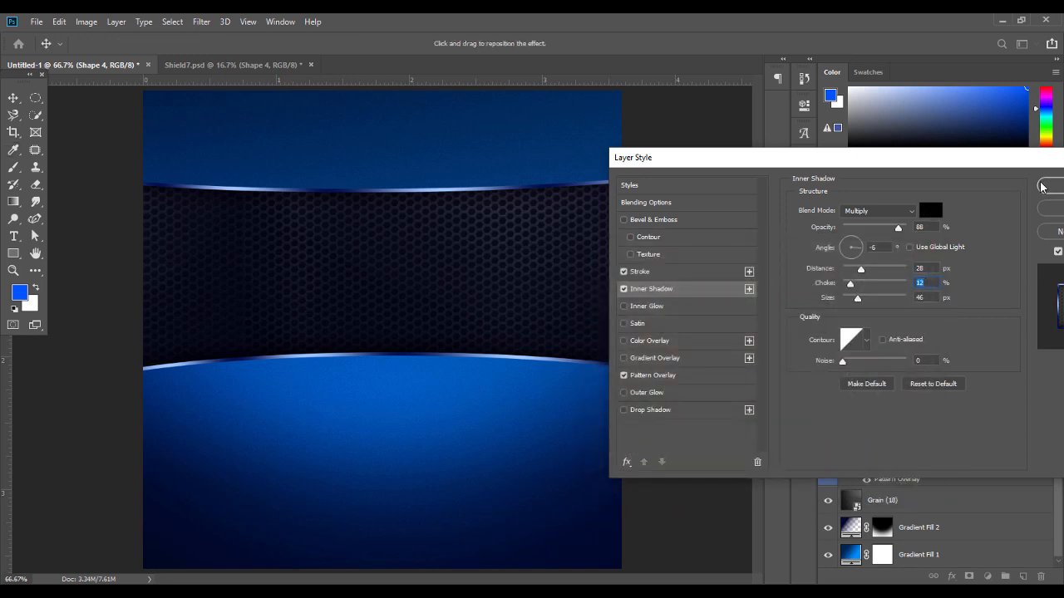
Add a drop shadow without global light: 78% opacity, 23 px distance, 29 px size, then apply the style
click(637, 409)
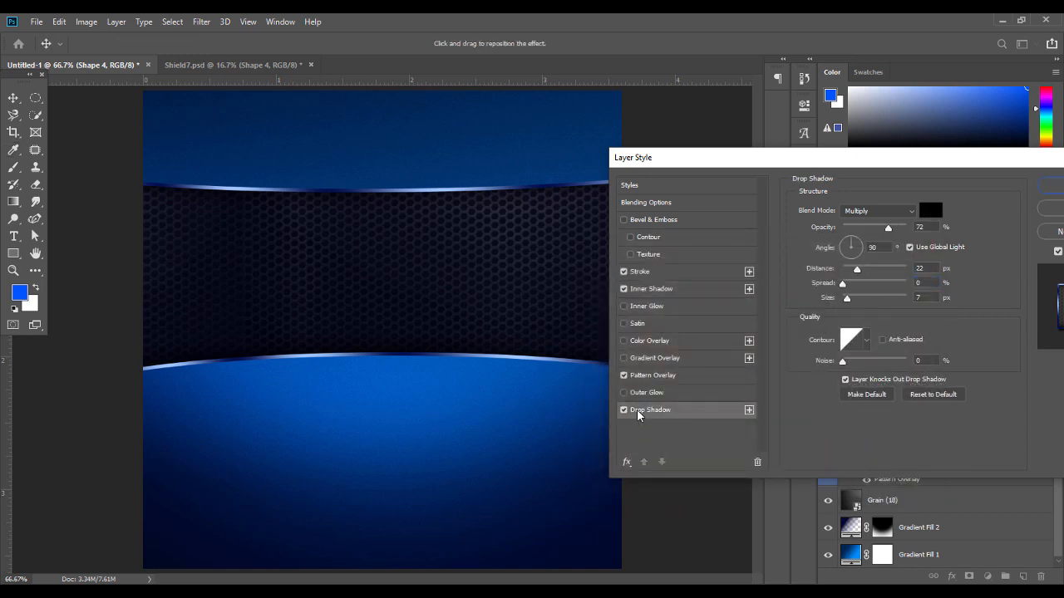
drag(457, 393, 421, 369)
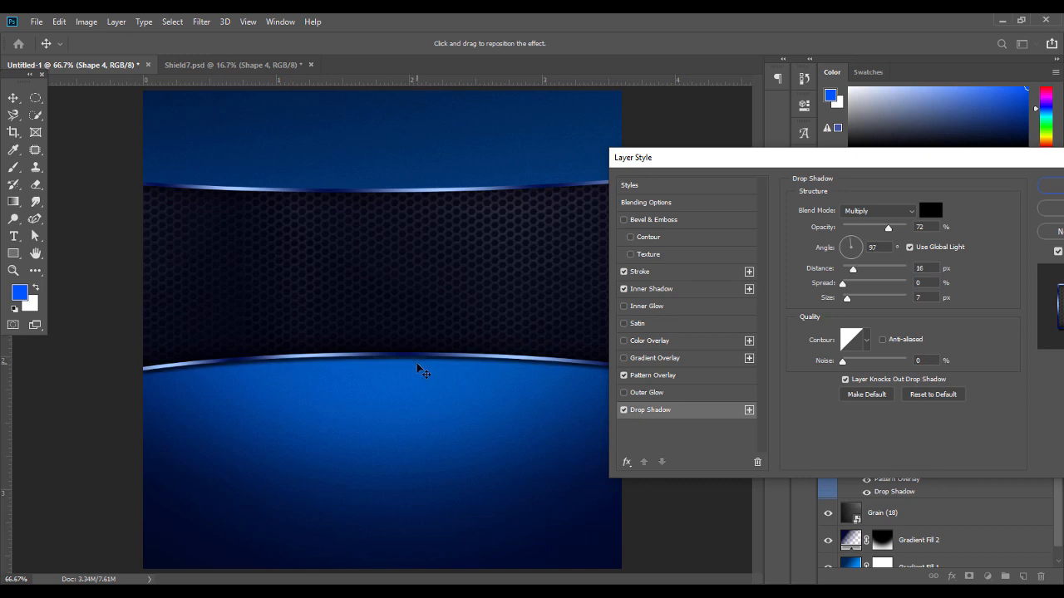
click(910, 248)
drag(363, 354, 366, 361)
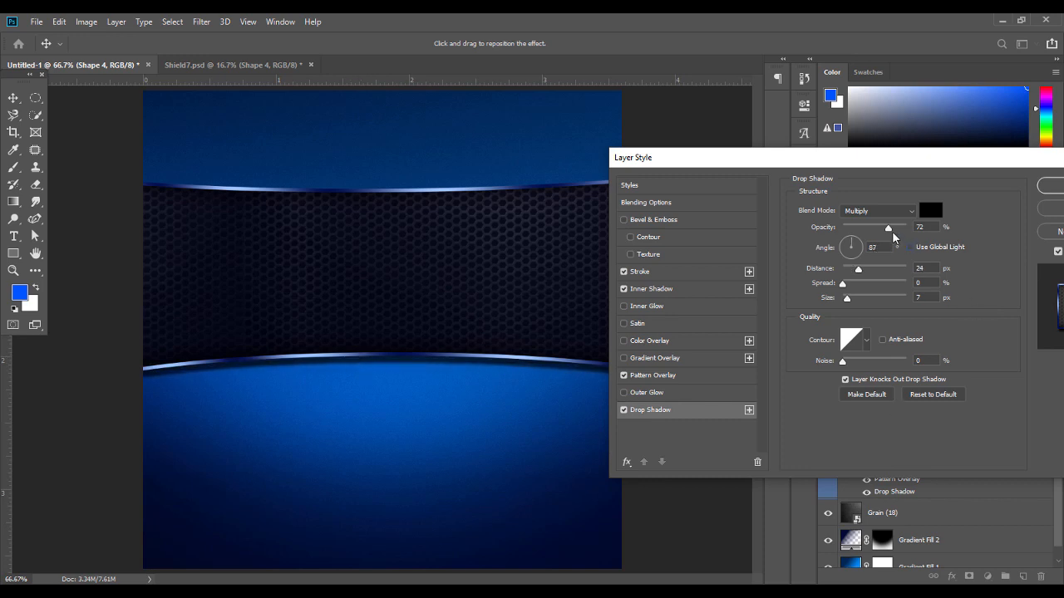
drag(890, 232, 894, 235)
drag(505, 373, 520, 371)
mouse_move(848, 302)
mouse_down()
mouse_move(832, 303)
mouse_move(855, 306)
mouse_up()
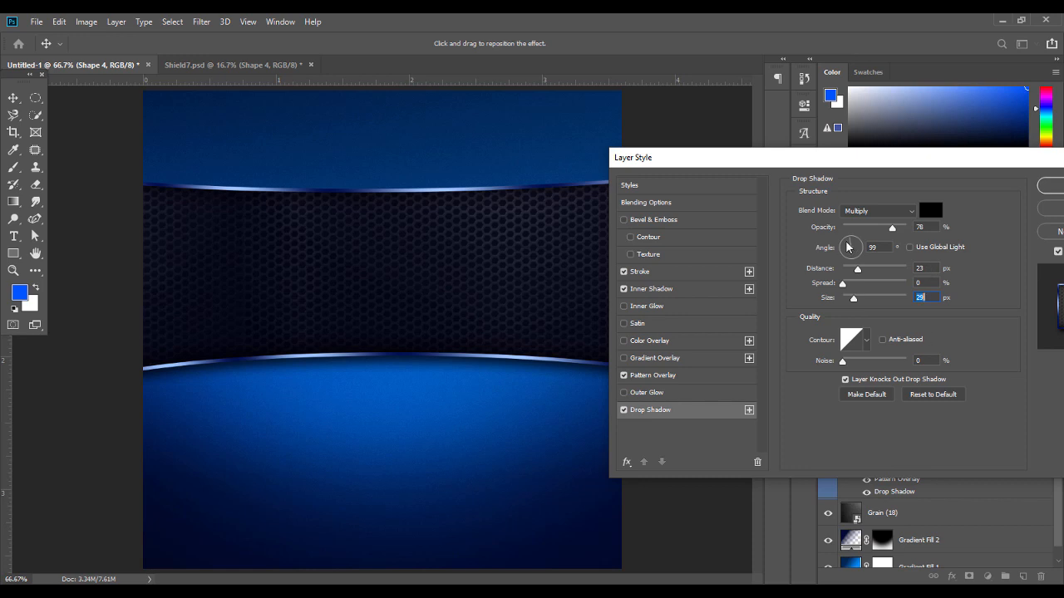
click(881, 246)
click(1049, 185)
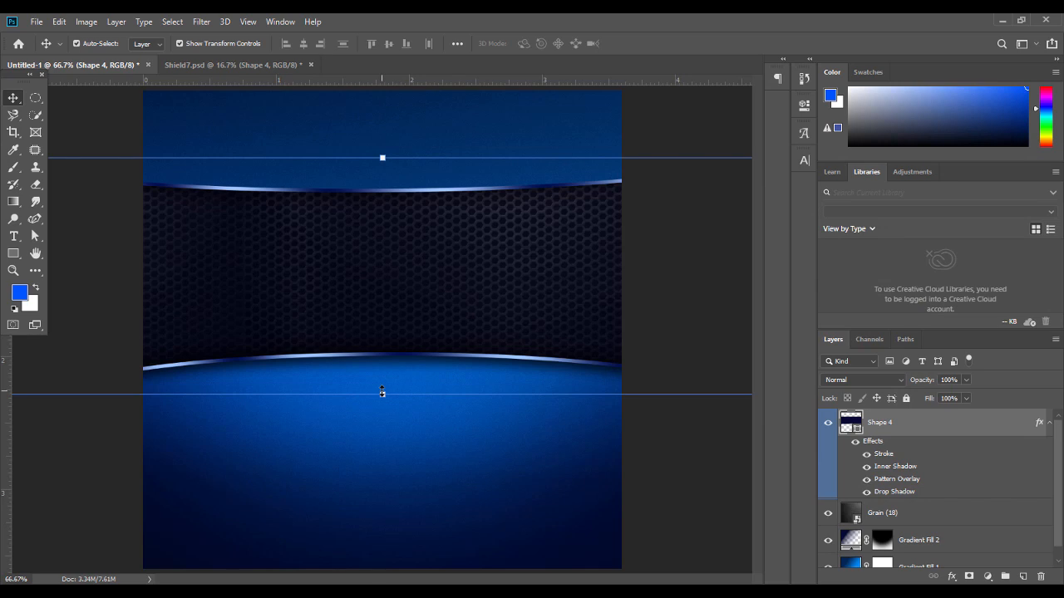
Shorten the mesh band to about 96% height and nudge it slightly lower
drag(381, 392, 381, 377)
key(Return)
drag(479, 300, 479, 316)
click(116, 291)
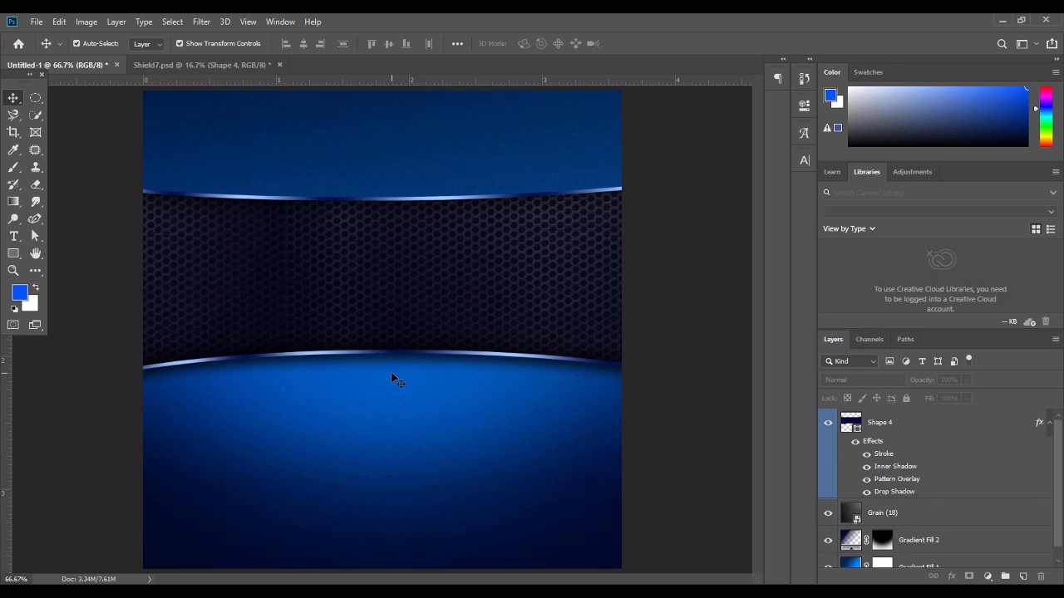
click(14, 237)
Type 'SUPER' and 'GLORY' on two lines on the band's left and colour the text white
click(320, 271)
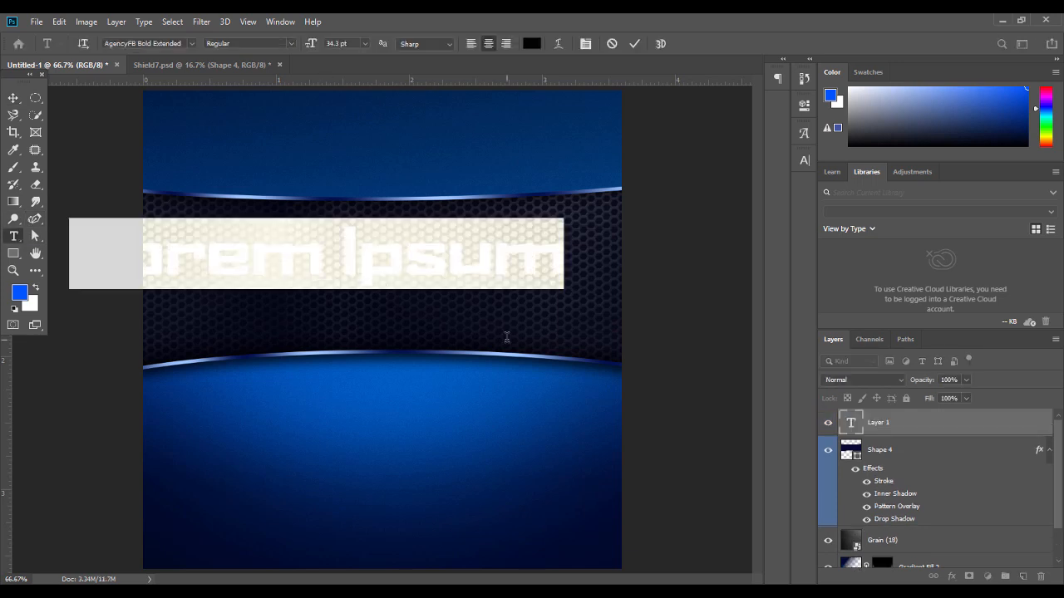
text(SUPER)
key(Return)
text(GLOR)
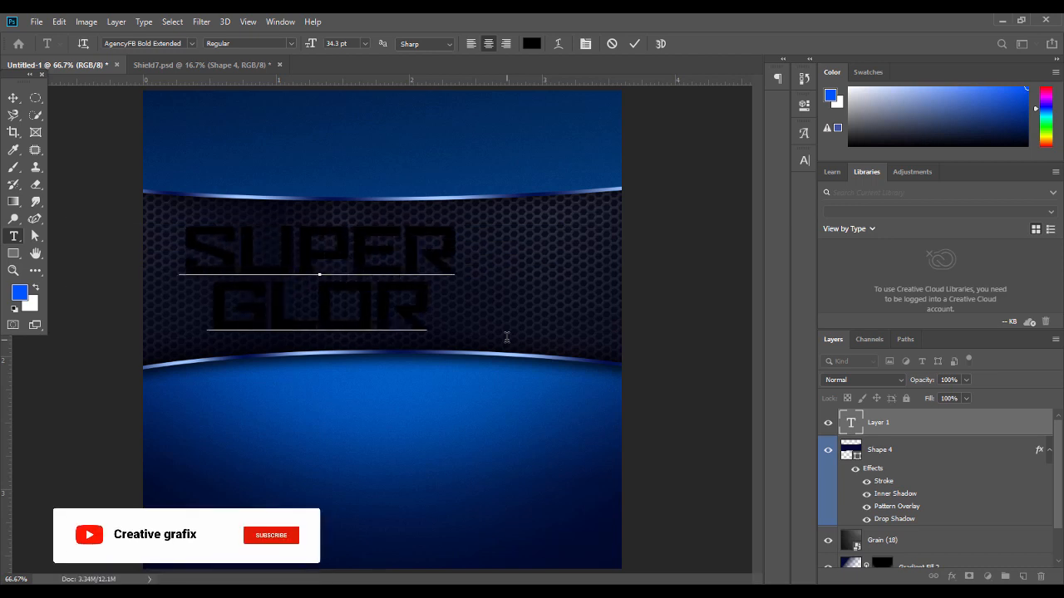
text(Y)
key(ctrl+a)
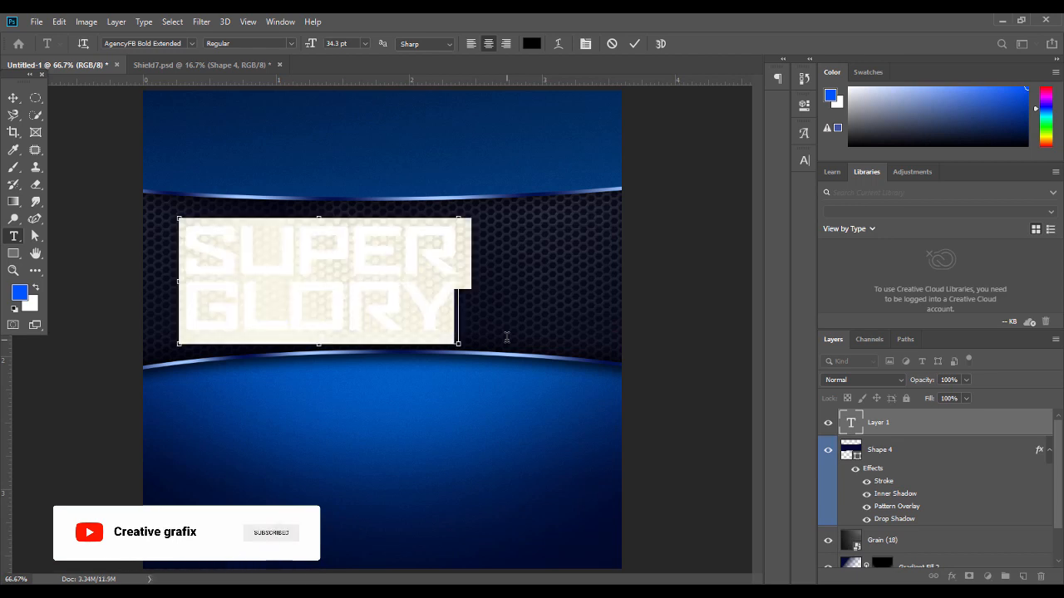
key(ctrl+h)
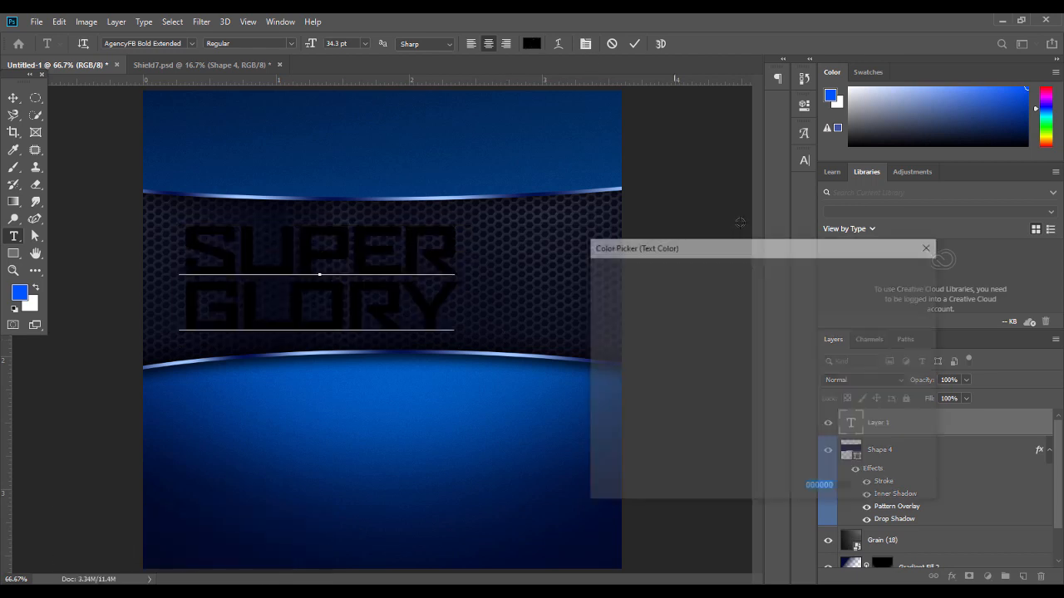
drag(635, 314, 533, 236)
key(Return)
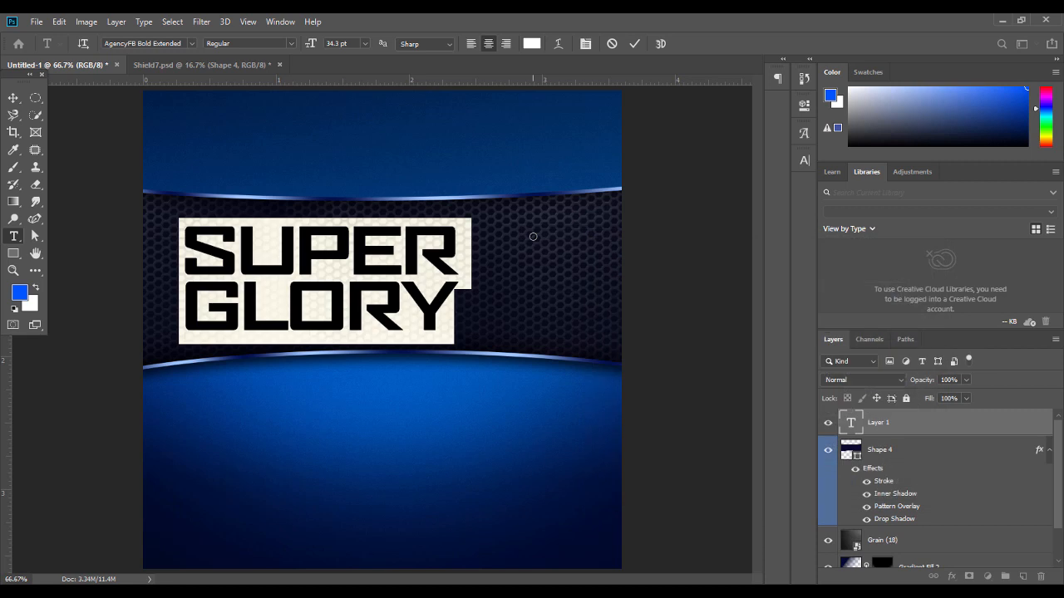
click(13, 98)
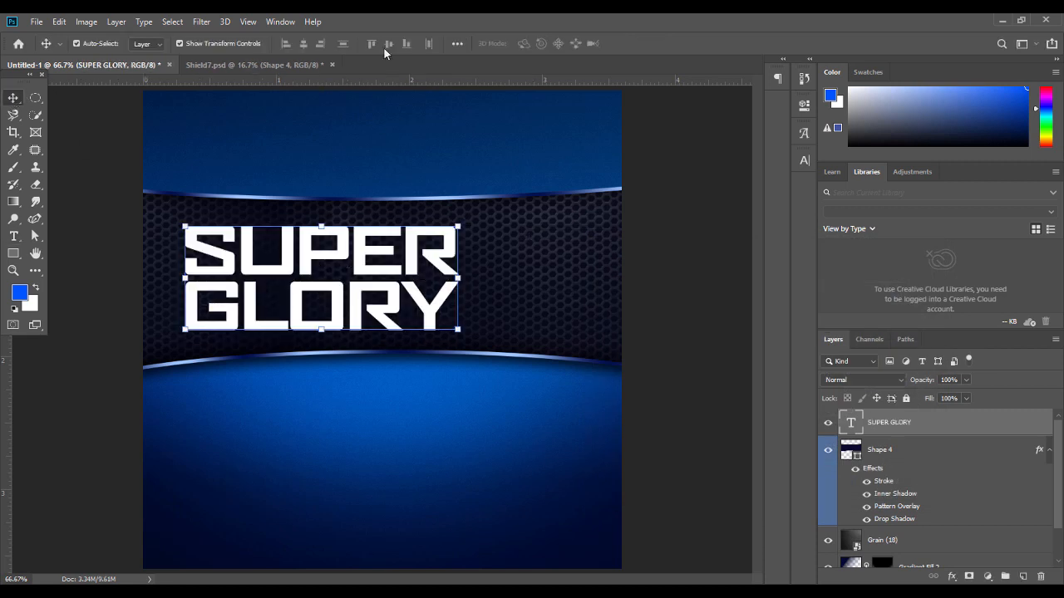
Centre the SUPER GLORY text horizontally relative to the canvas
click(457, 43)
click(490, 165)
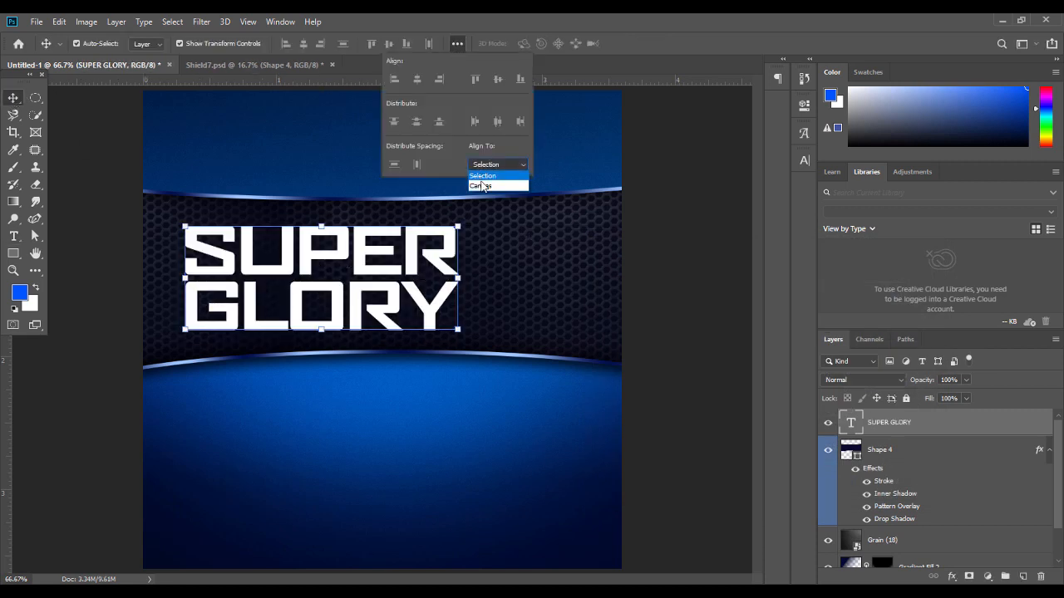
click(483, 183)
click(417, 80)
Set the SUPER GLORY text's font size to 33 pt
double_click(416, 235)
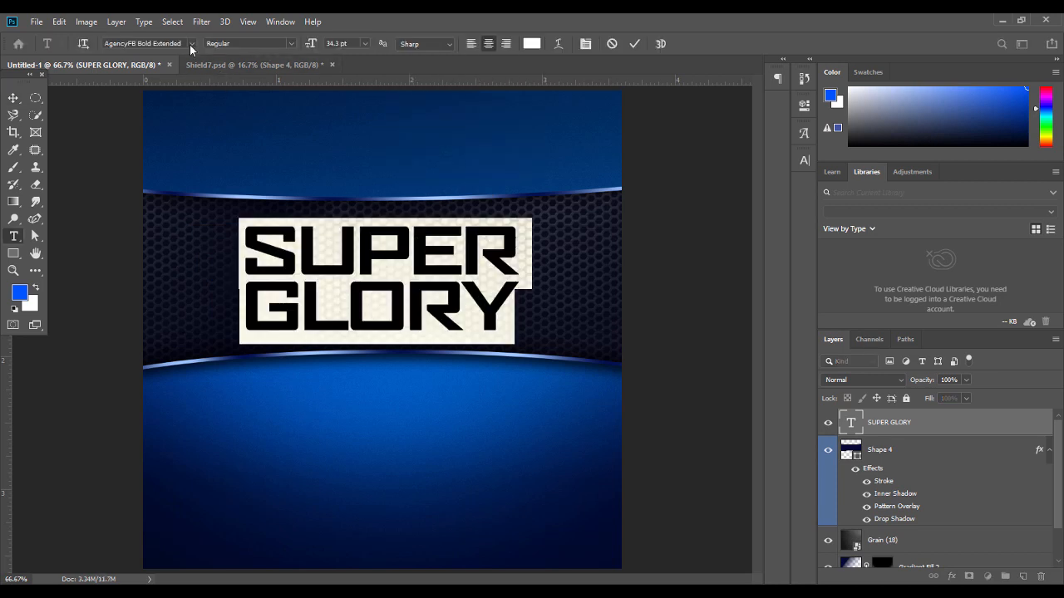
click(191, 44)
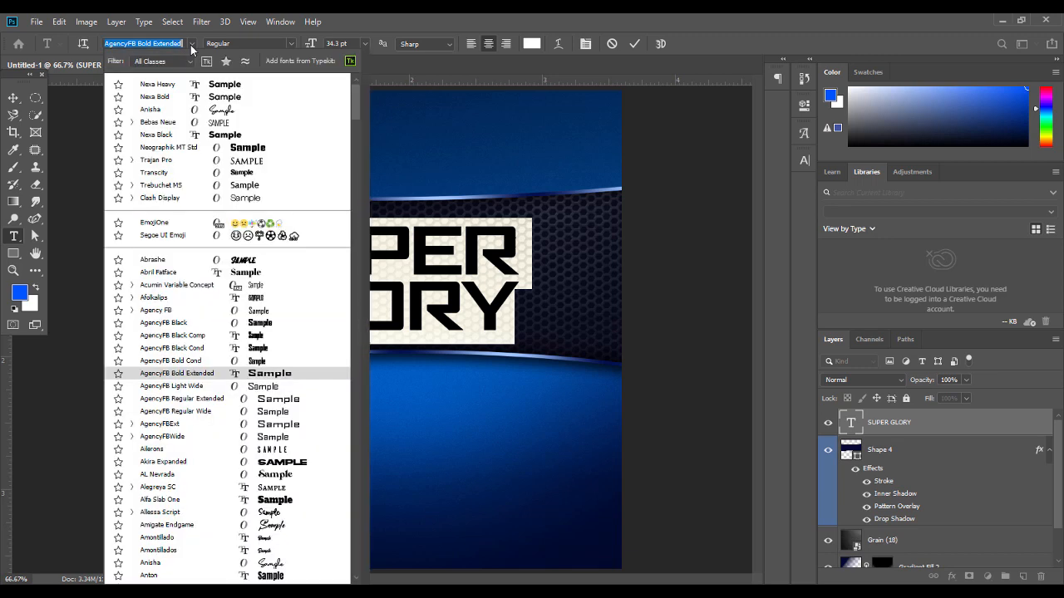
click(456, 263)
click(17, 102)
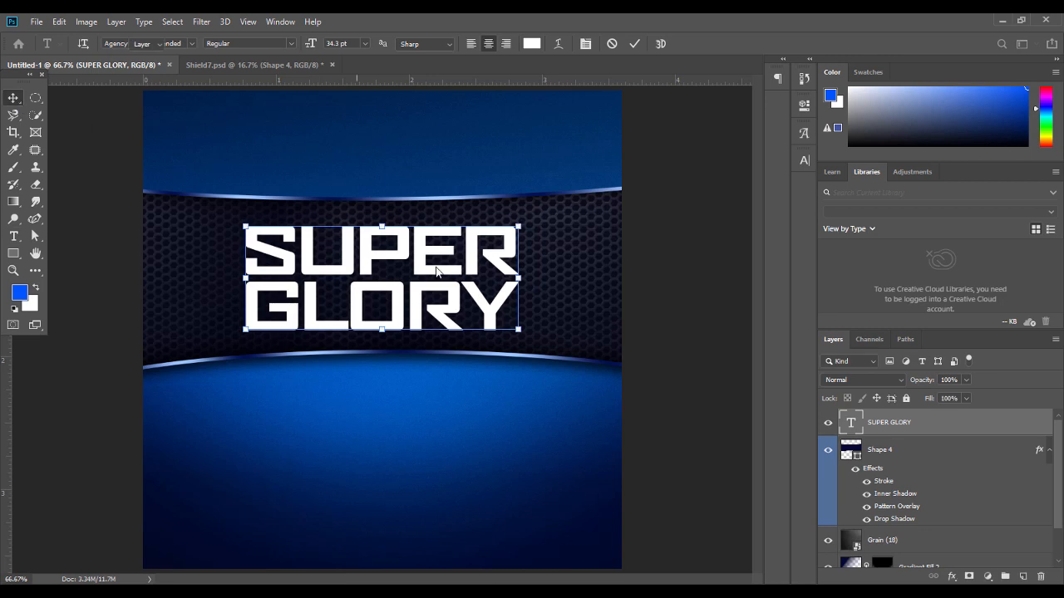
double_click(439, 273)
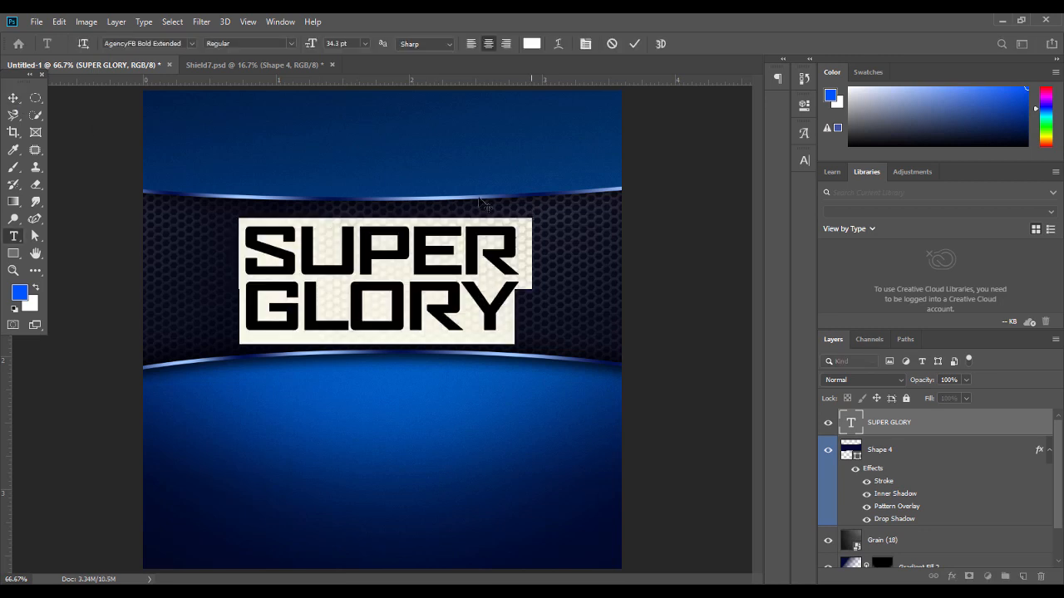
click(332, 44)
text(33)
key(Return)
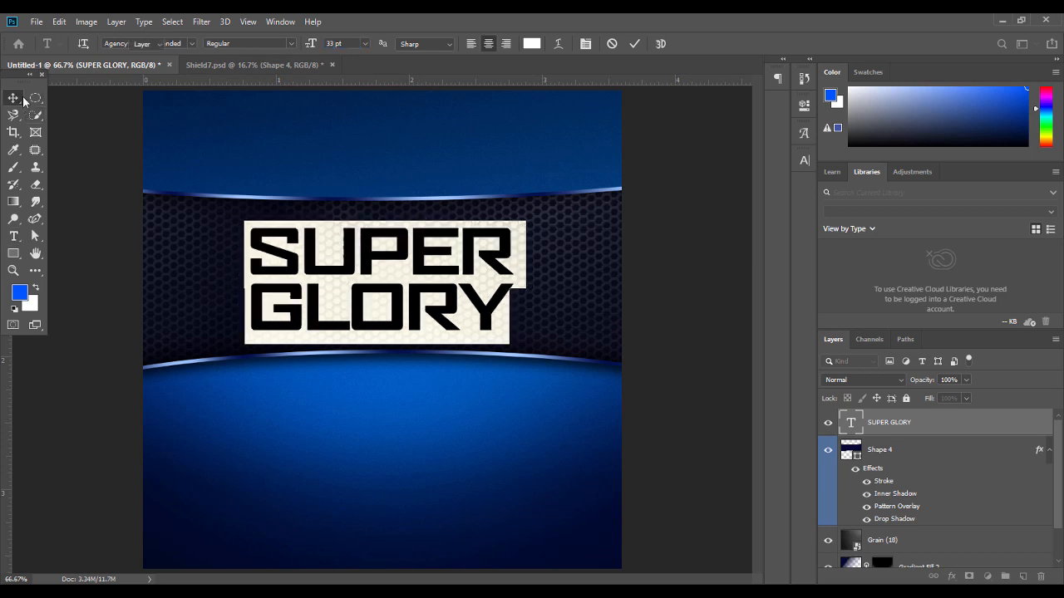
click(14, 98)
key(ctrl+t)
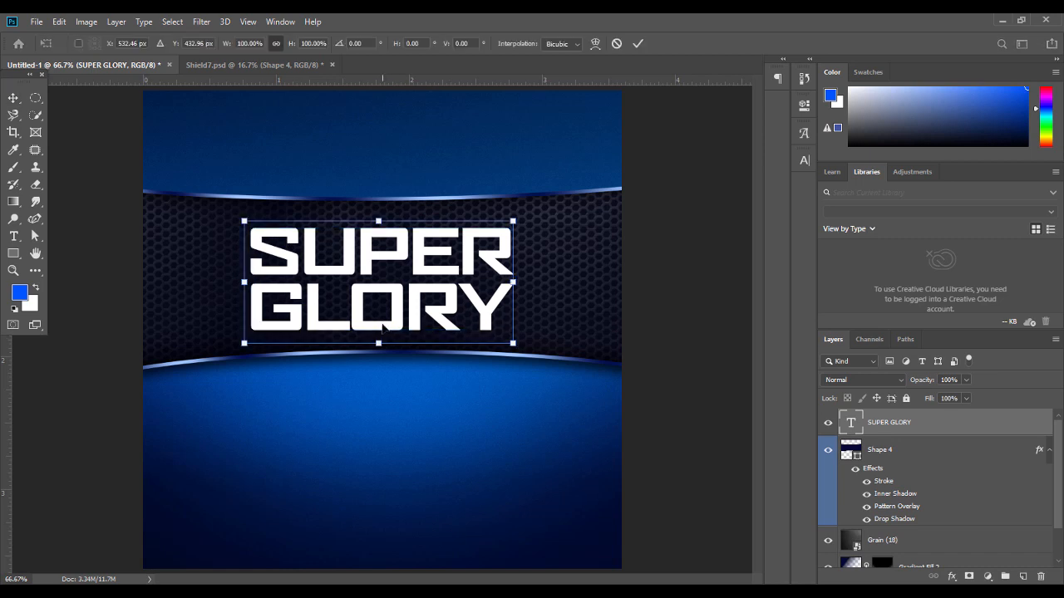
key(Return)
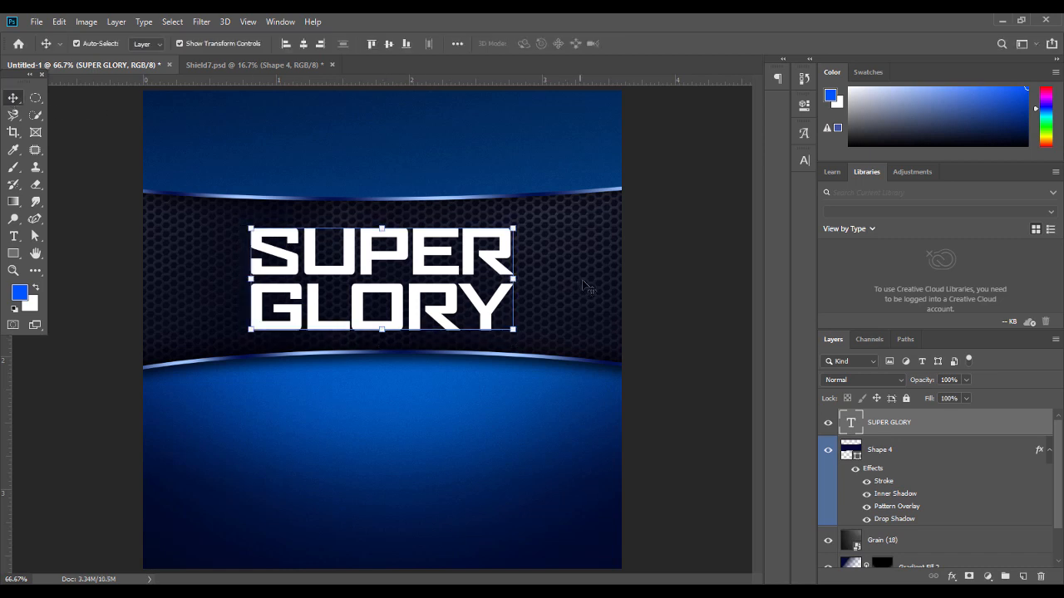
Shrink the hexagon-mesh band's height slightly
click(584, 286)
drag(382, 389, 384, 378)
key(Return)
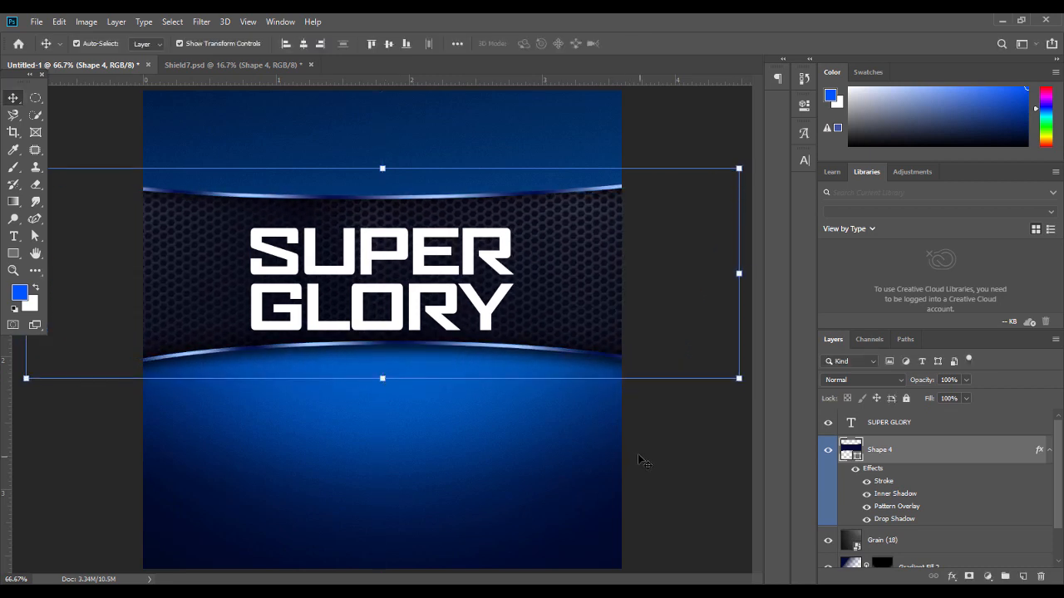
Check the SUPER GLORY text's warp, character and transform options without changing them
double_click(335, 243)
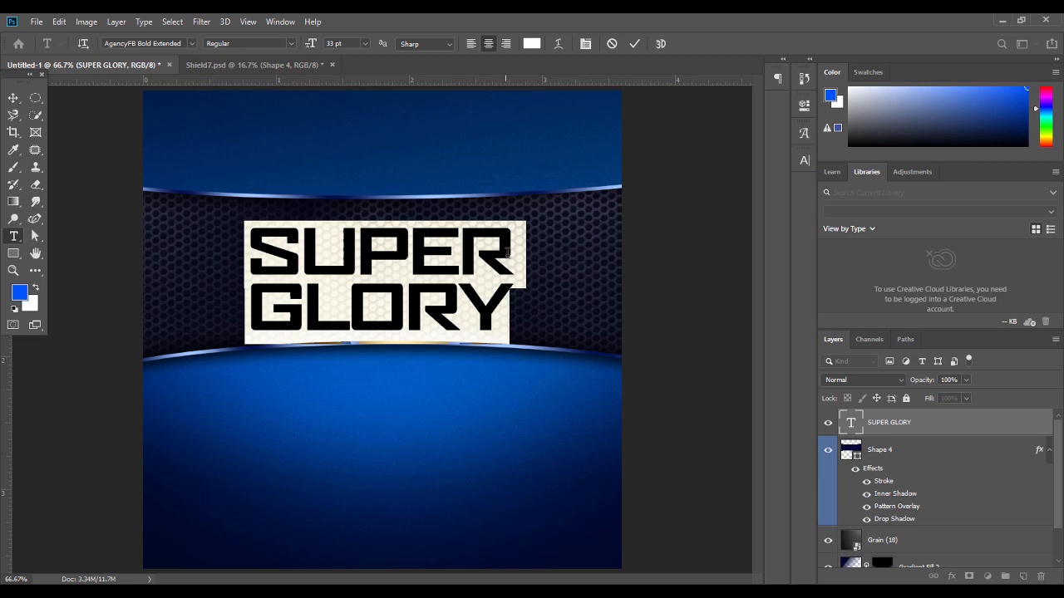
click(11, 99)
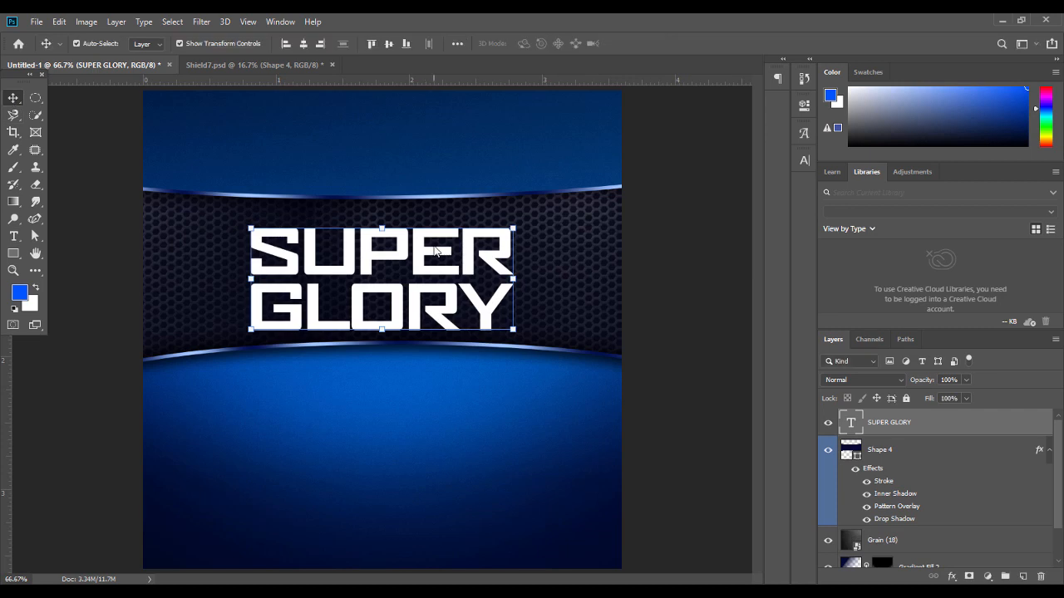
double_click(438, 251)
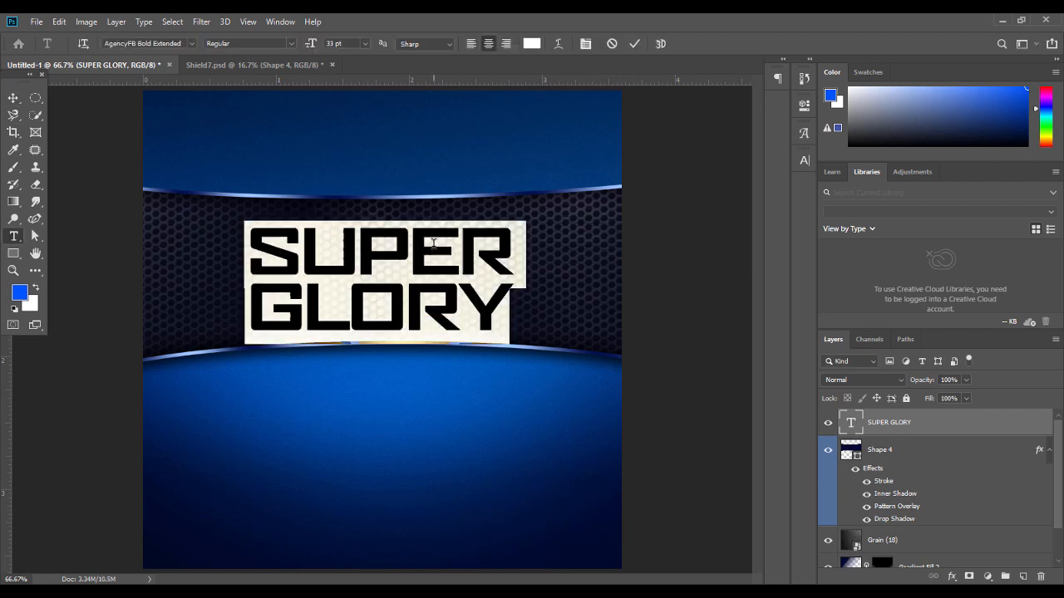
click(556, 46)
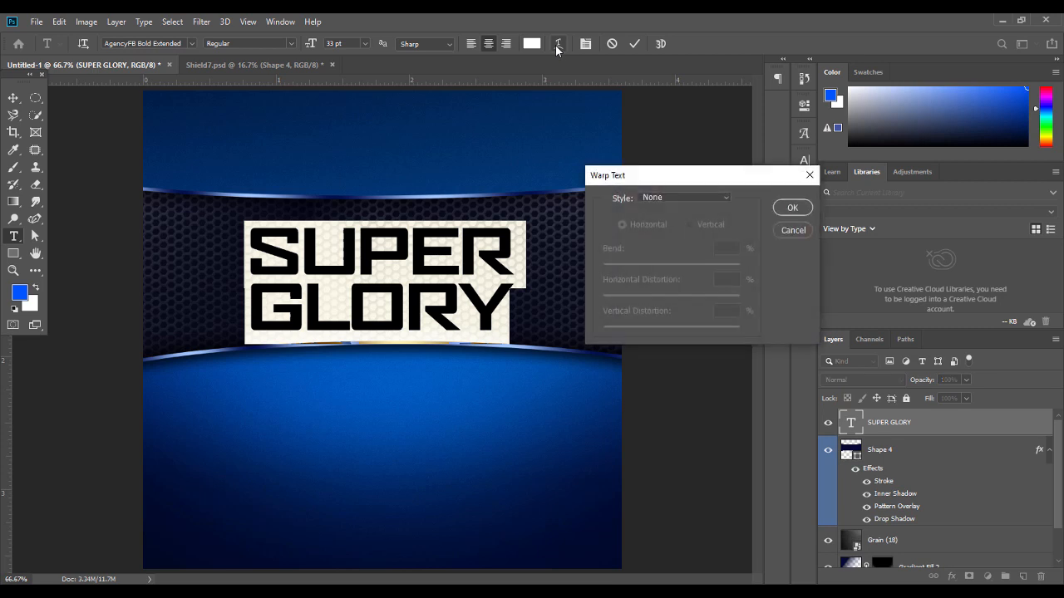
click(794, 232)
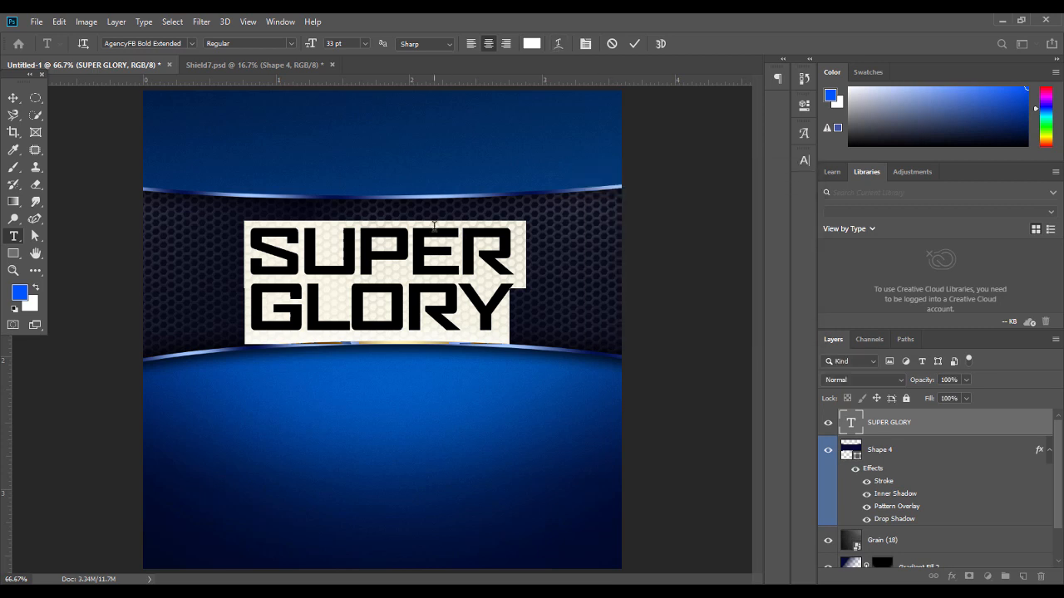
key(ctrl+t)
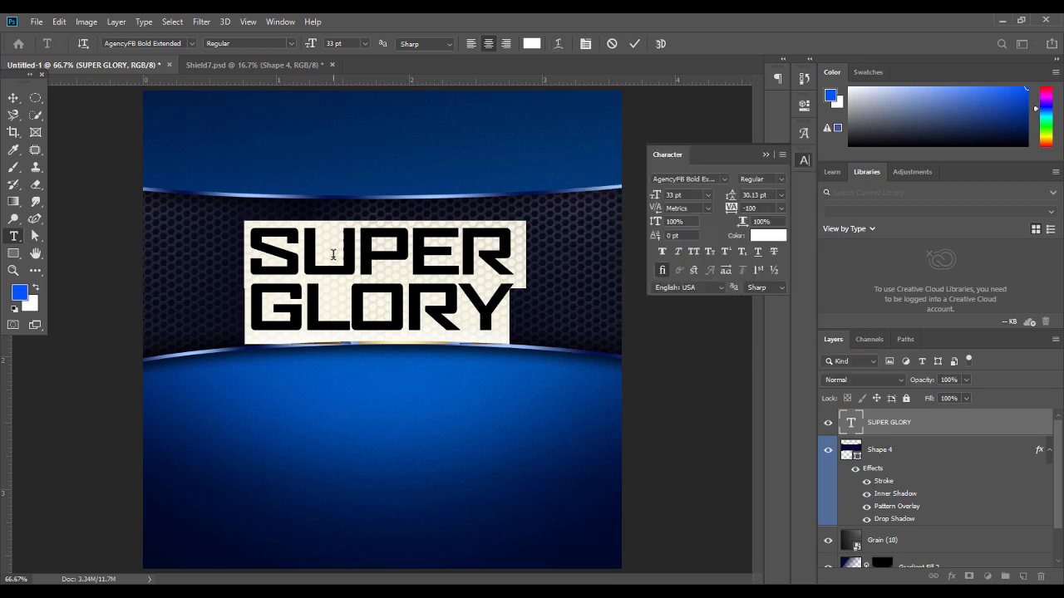
click(763, 155)
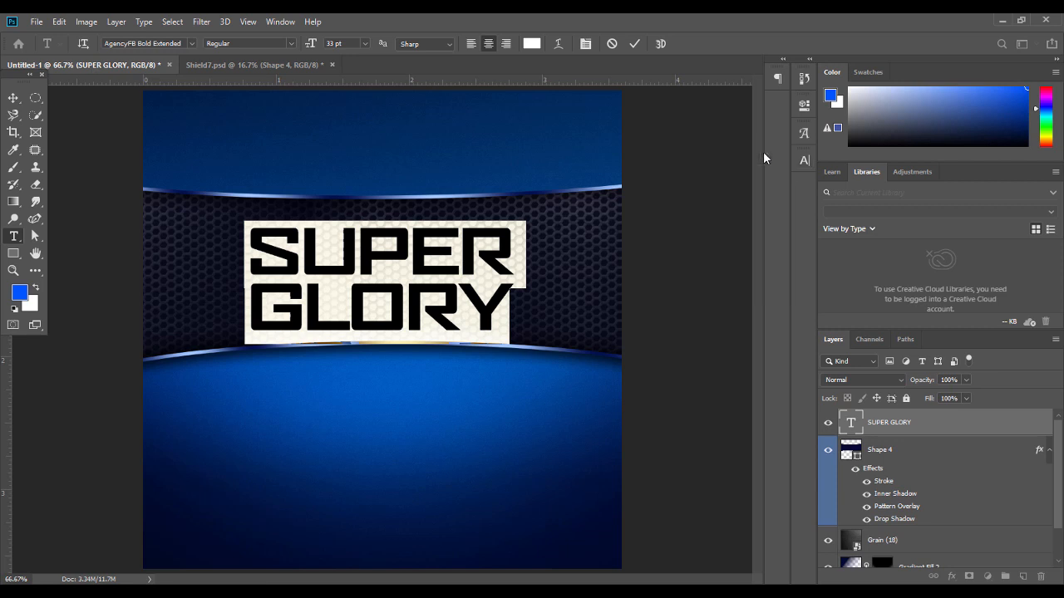
click(14, 98)
key(ctrl+t)
right_click(423, 259)
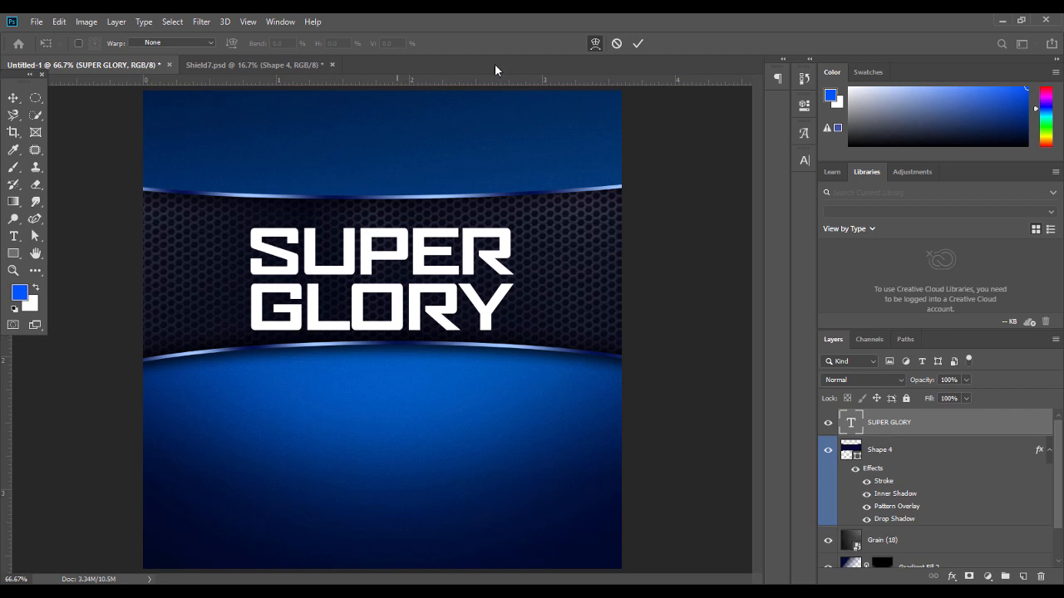
Apply a Bulge warp to the SUPER GLORY text with a bend near -11%
double_click(440, 294)
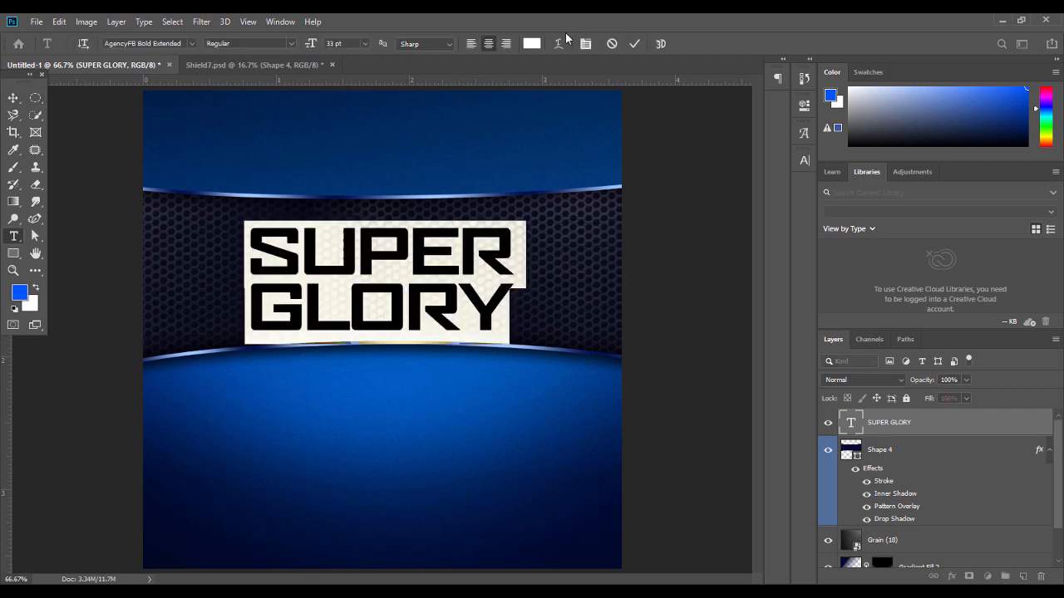
click(559, 40)
click(653, 198)
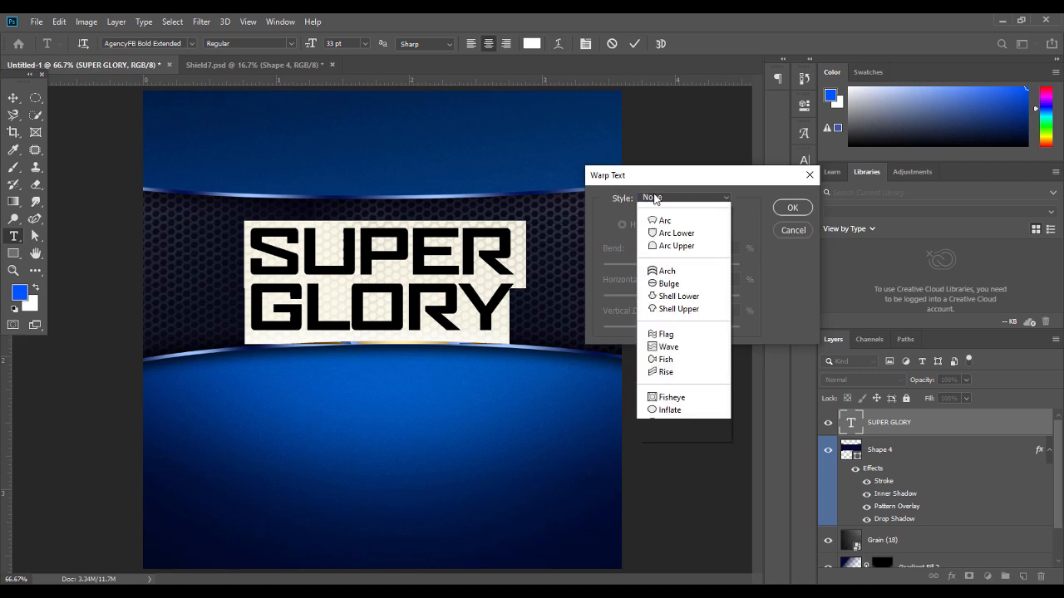
click(668, 297)
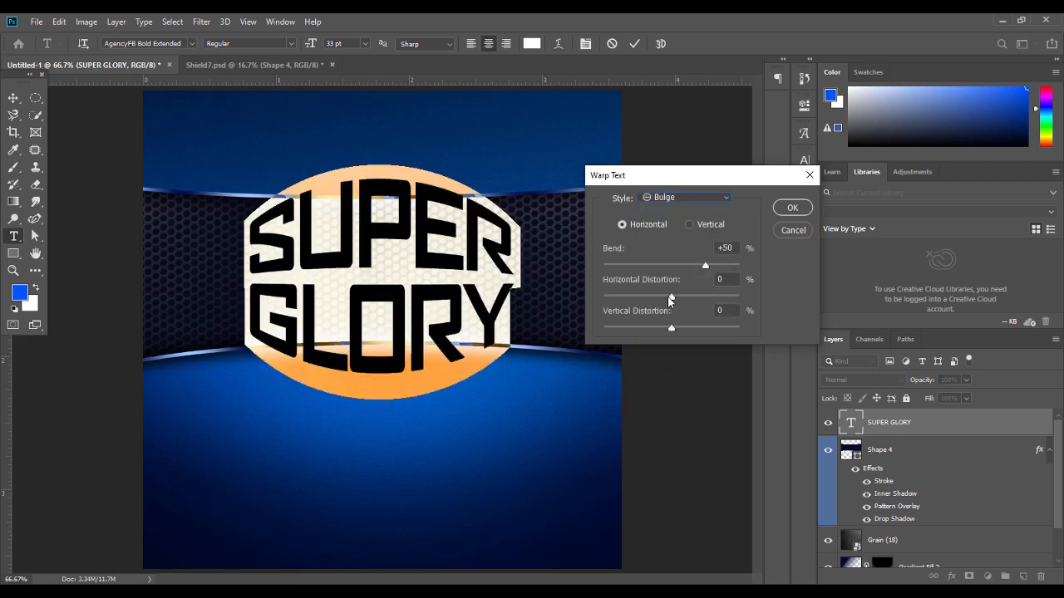
double_click(729, 248)
text(-11)
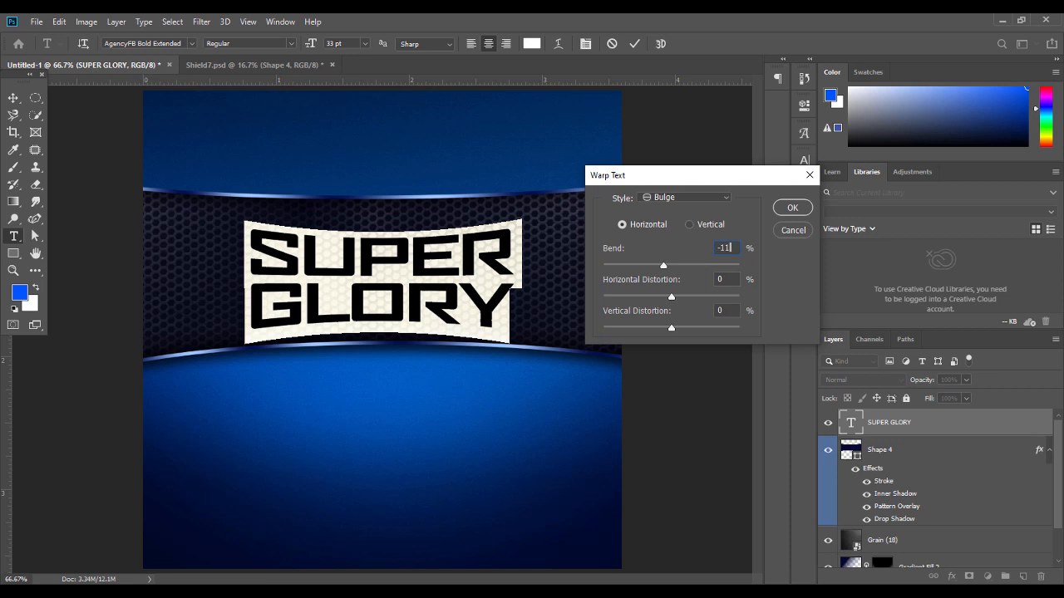
key(Up)
key(Up)
key(Up)
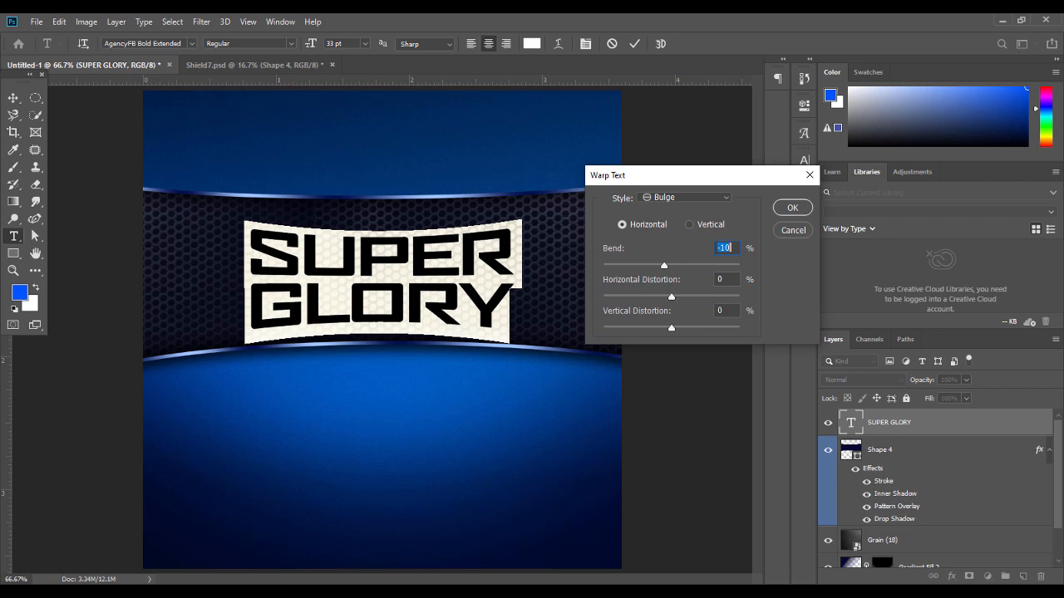
key(Up)
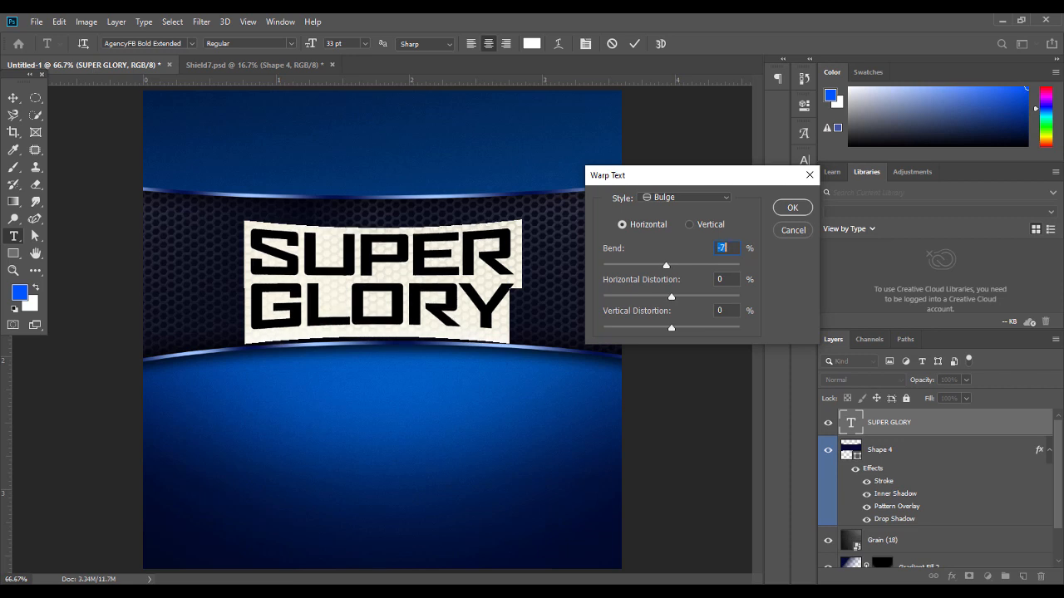
click(776, 210)
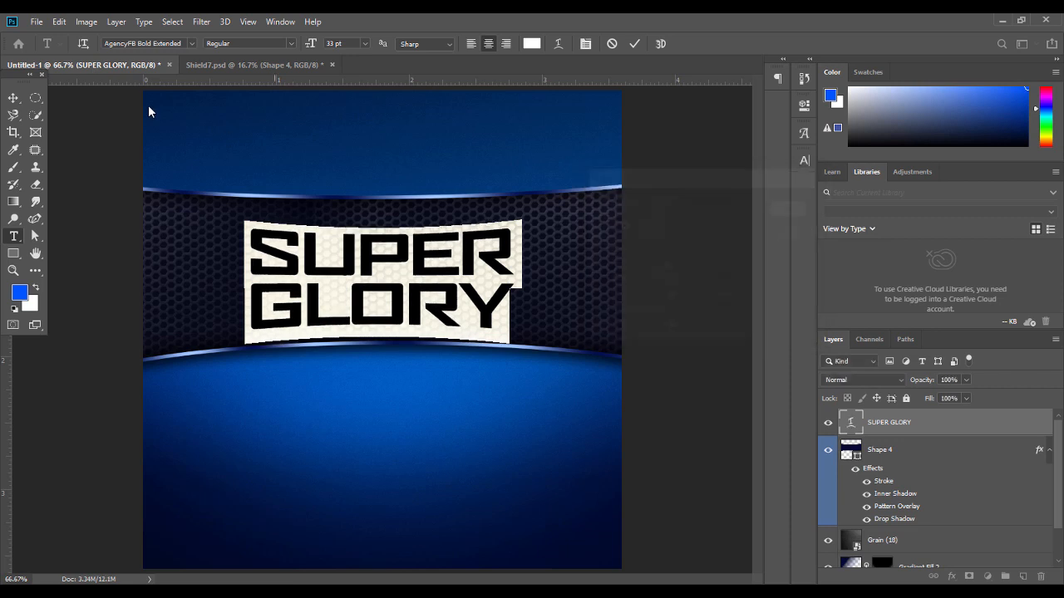
click(14, 98)
Nudge the text slightly right and readjust the Bulge bend to -11%
drag(416, 263, 422, 264)
key(Return)
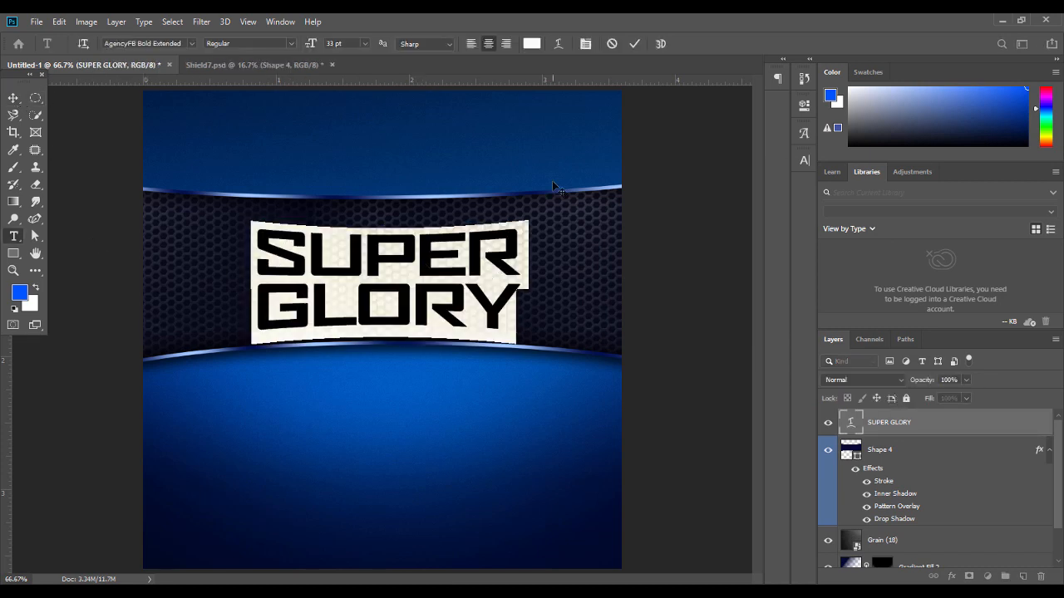
click(558, 43)
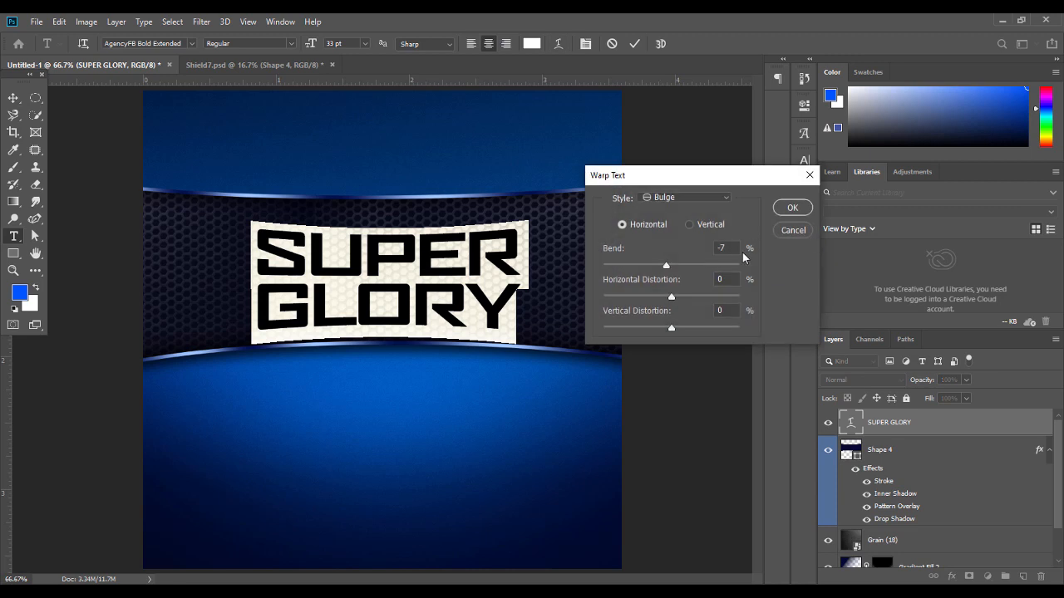
key(Down)
key(Down)
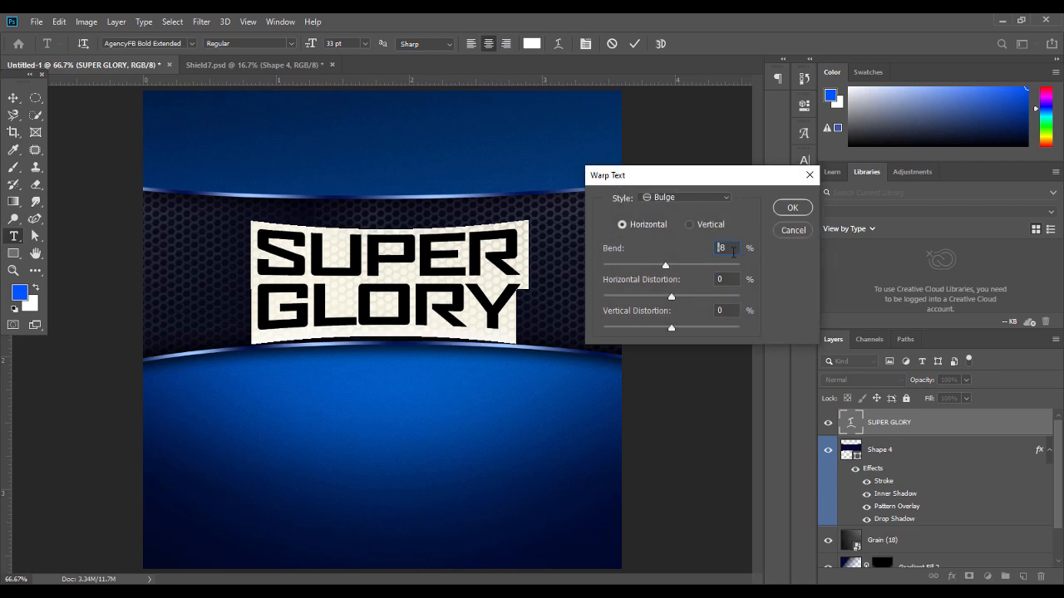
key(Down)
key(Down)
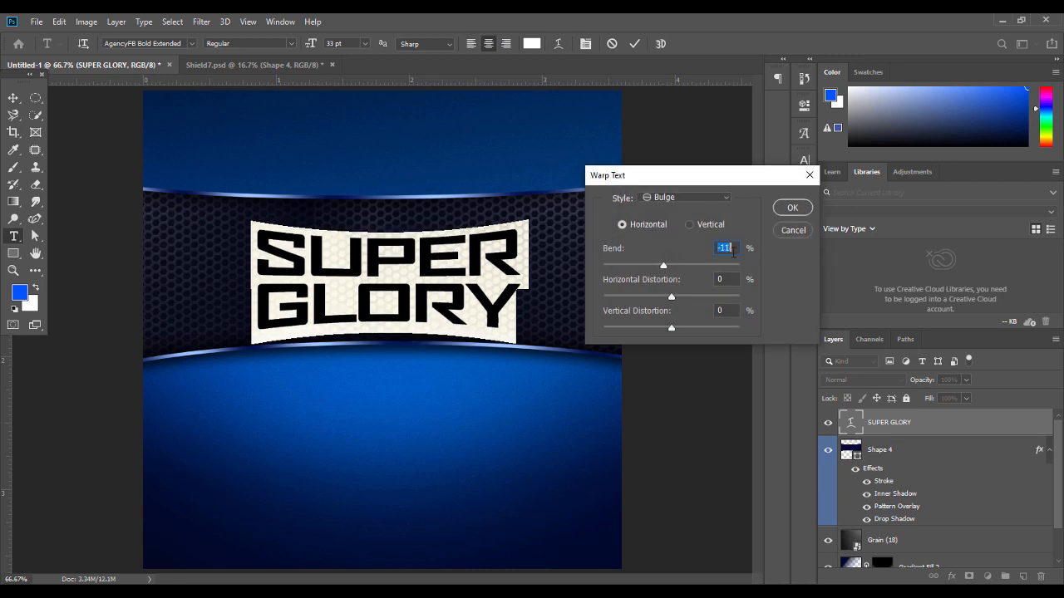
click(792, 208)
click(13, 98)
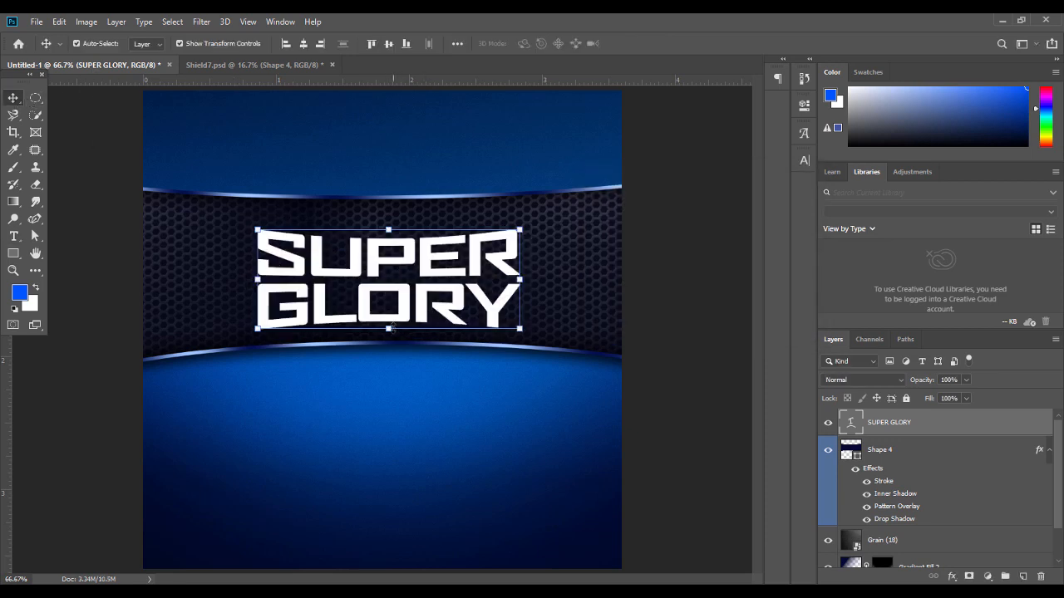
Stretch SUPER GLORY slightly taller, lower it, and centre it horizontally on the canvas
drag(260, 279, 255, 279)
drag(381, 219, 385, 221)
key(Return)
drag(413, 261, 414, 264)
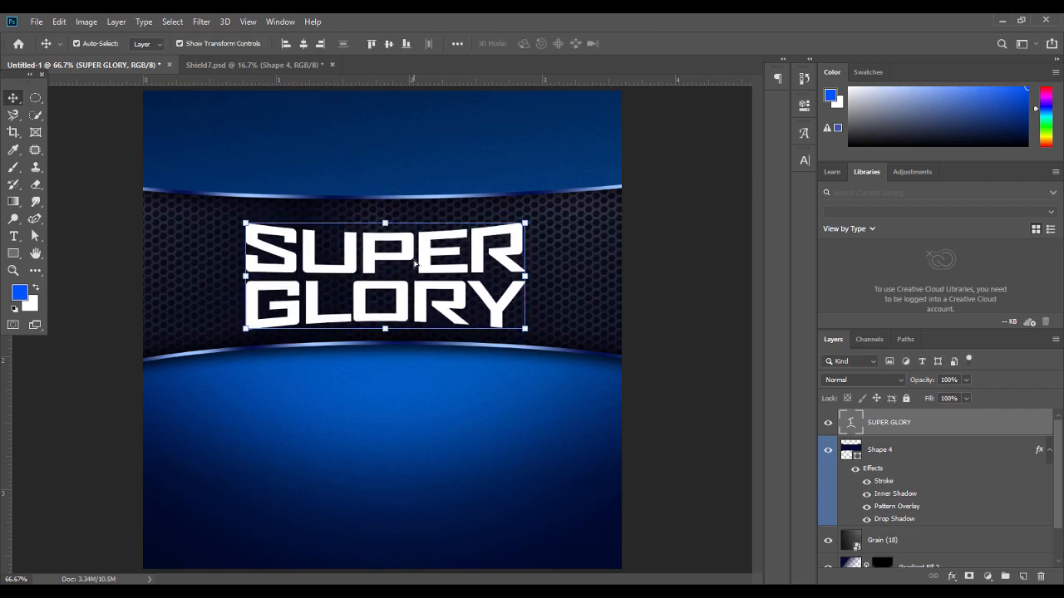
click(303, 43)
click(694, 277)
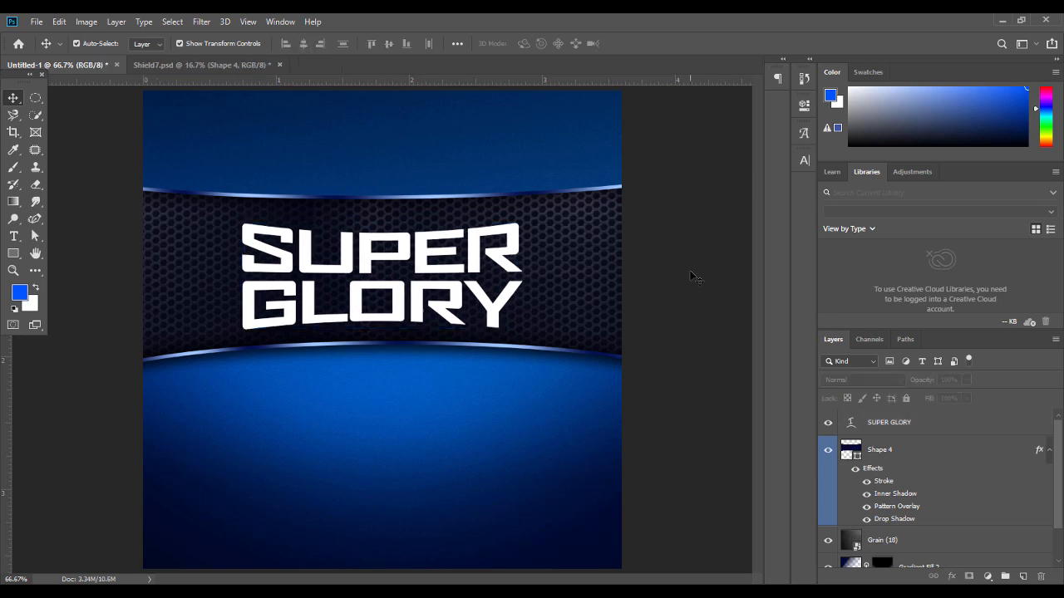
Copy the Super Sunday layer's style in Shield7.psd
click(208, 66)
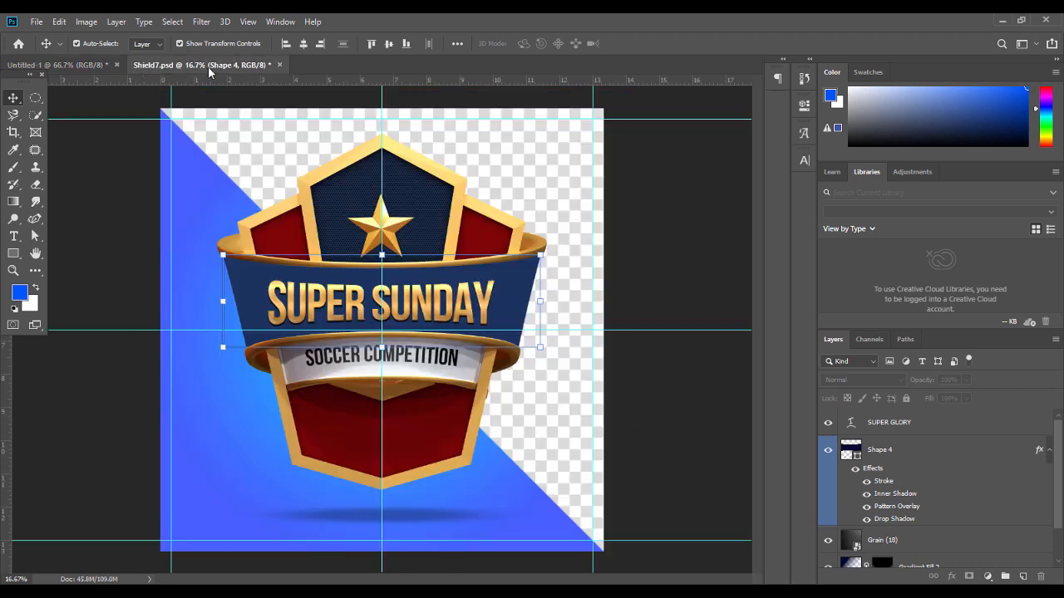
click(439, 304)
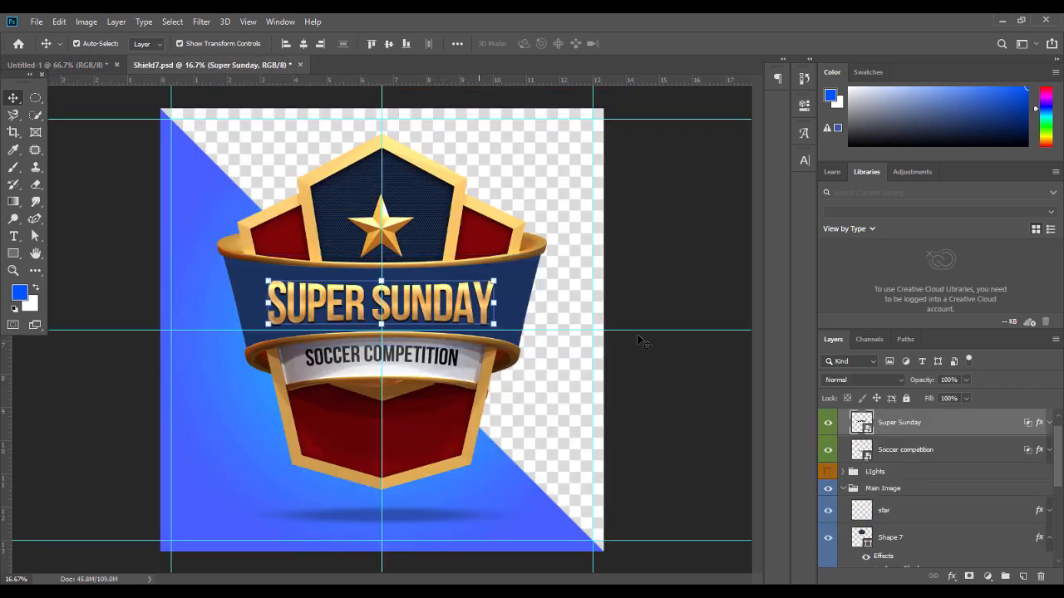
click(830, 424)
click(829, 424)
click(1048, 423)
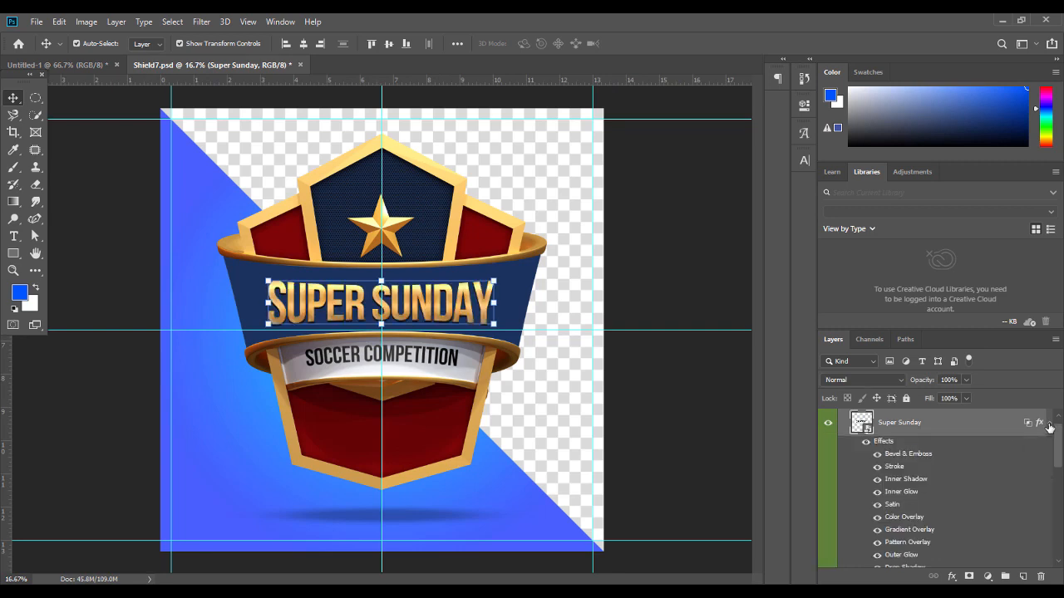
right_click(960, 426)
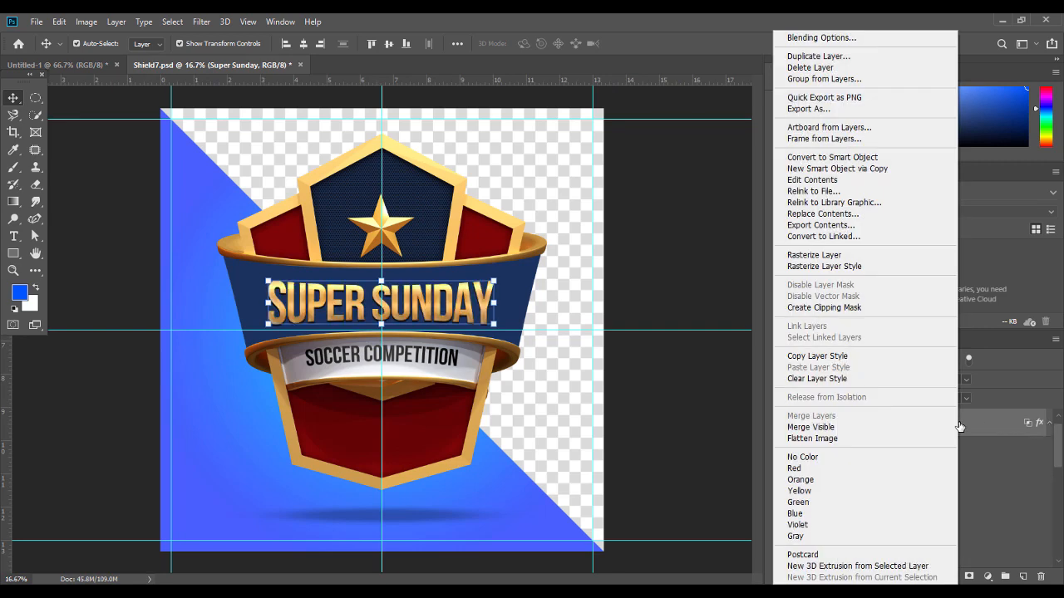
click(836, 359)
Paste the gold layer style onto the SUPER GLORY layer in the flyer
click(93, 64)
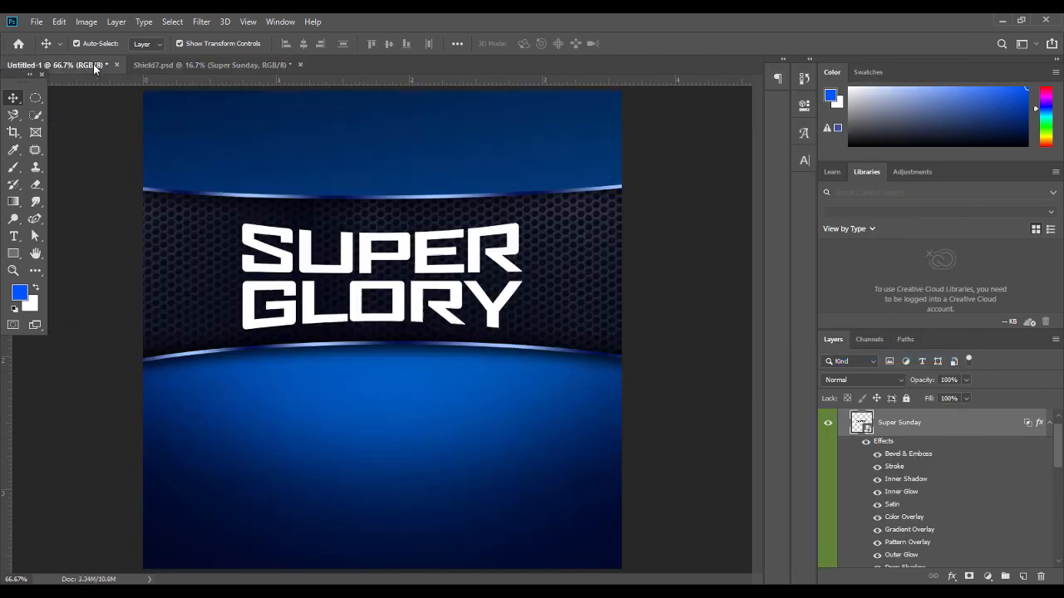
click(506, 261)
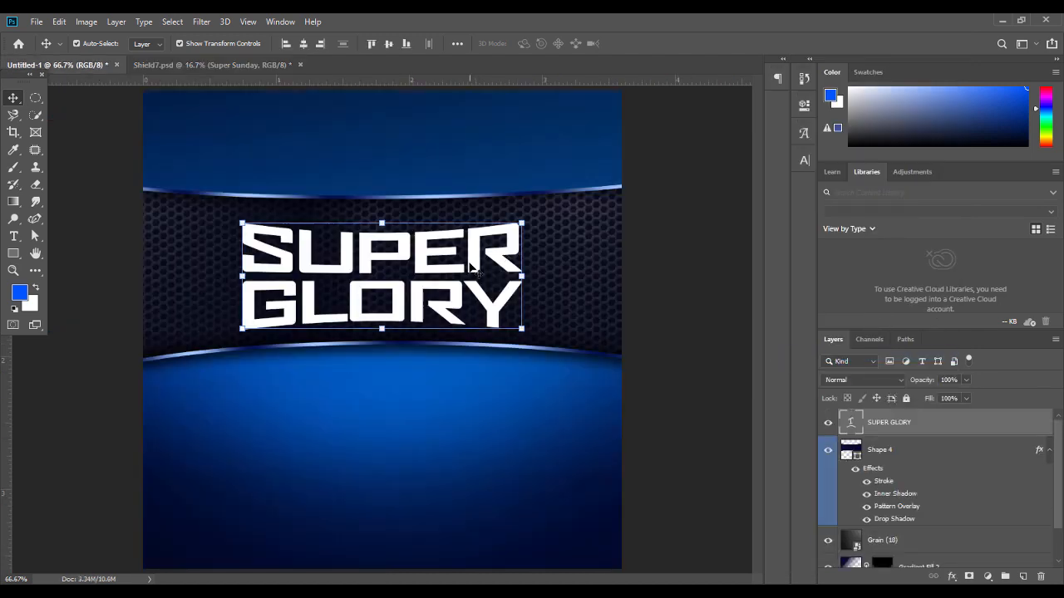
right_click(938, 434)
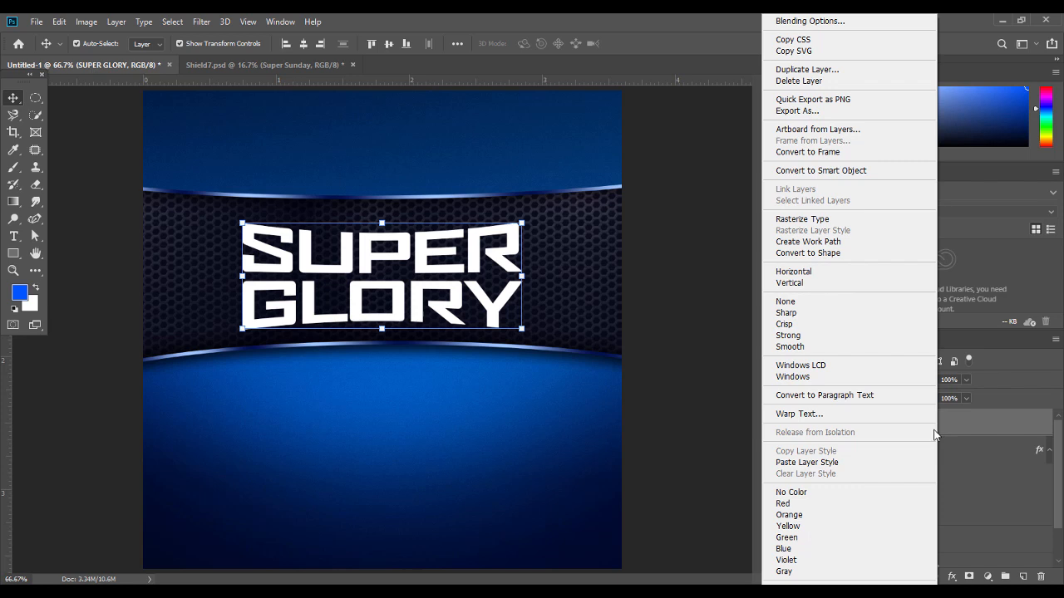
click(815, 461)
click(701, 306)
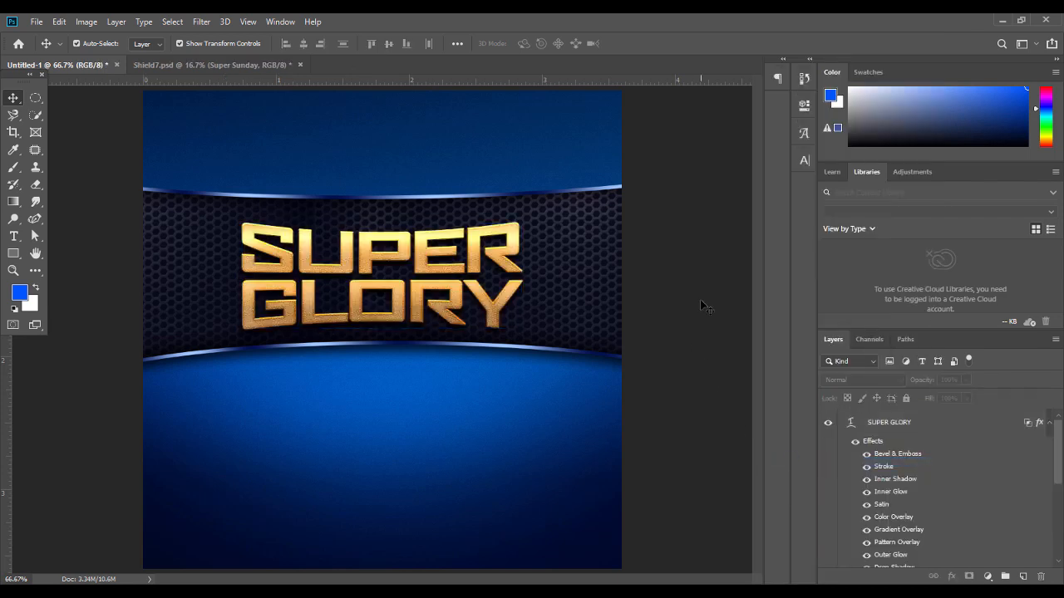
Hide the Drop Shadow effect on the SUPER GLORY text
click(471, 299)
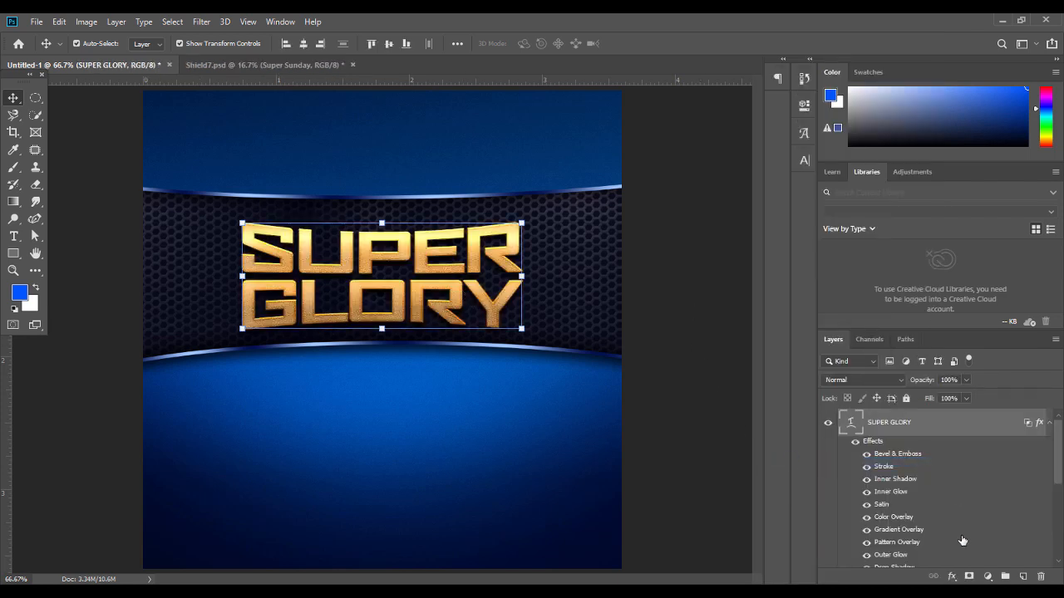
drag(1060, 465, 1063, 500)
click(864, 474)
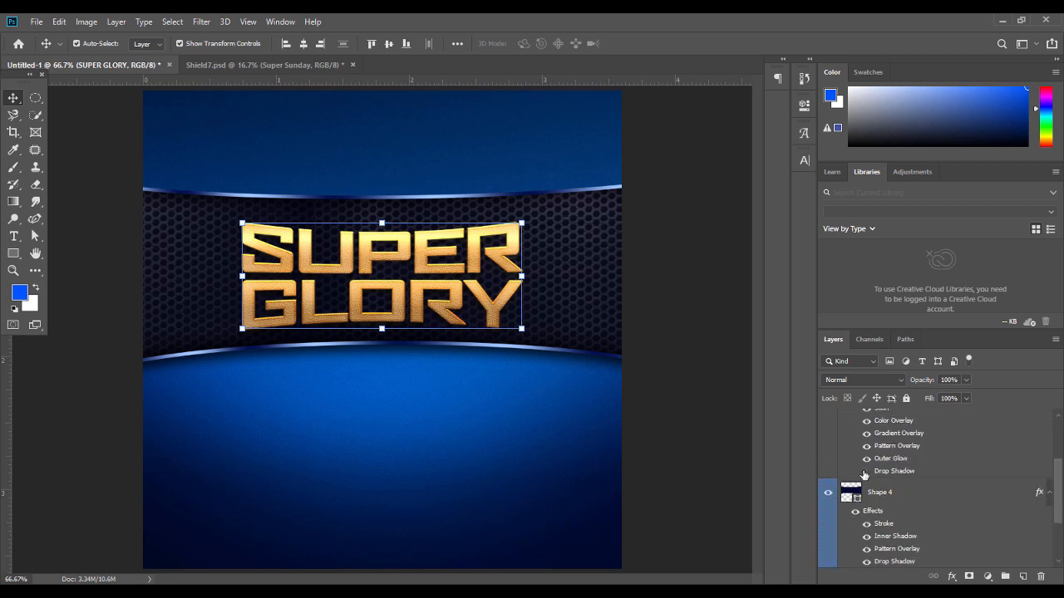
click(704, 288)
click(522, 278)
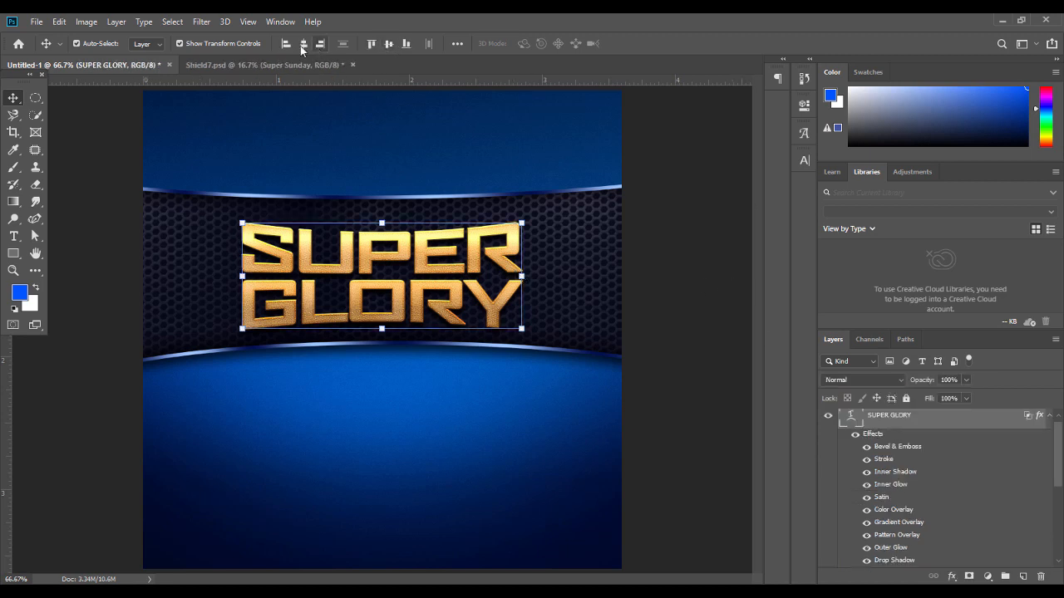
click(689, 254)
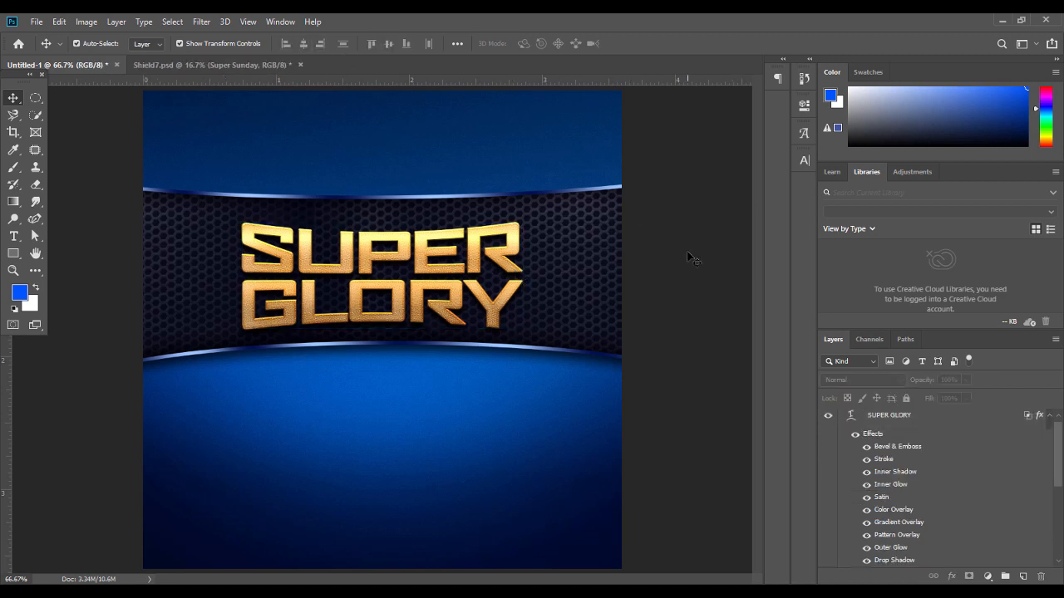
Shorten the hexagon-mesh band from top and bottom and shift it slightly lower
click(574, 243)
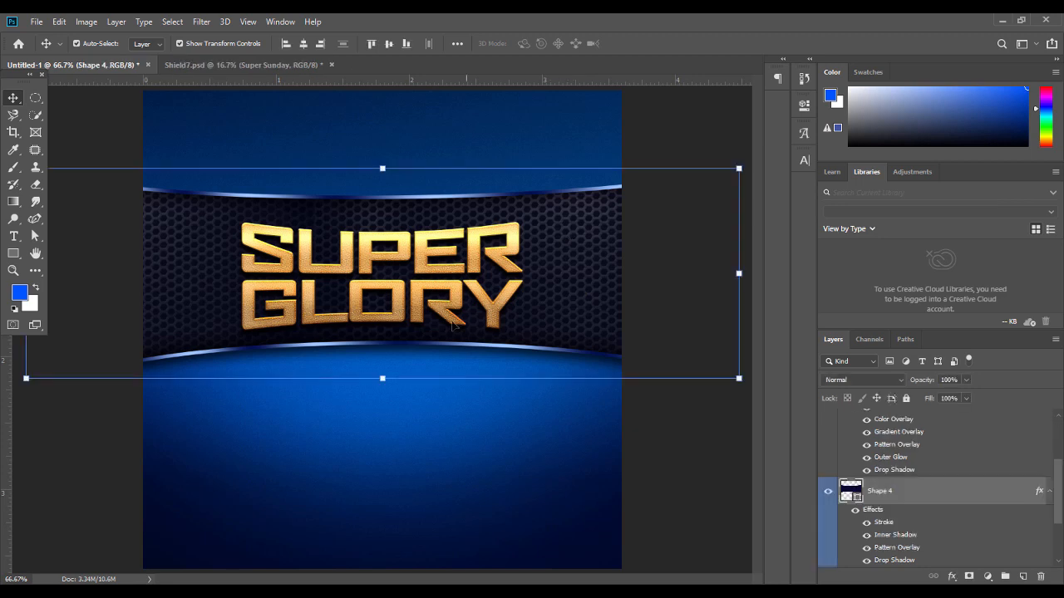
drag(382, 377, 382, 366)
drag(382, 167, 383, 176)
key(Return)
drag(539, 242, 541, 246)
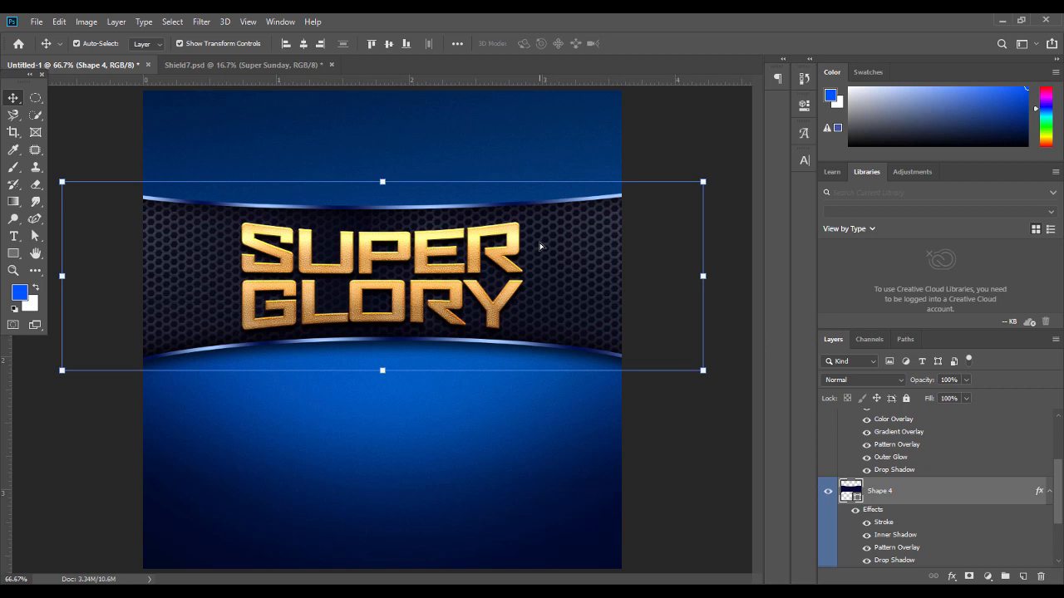
click(698, 446)
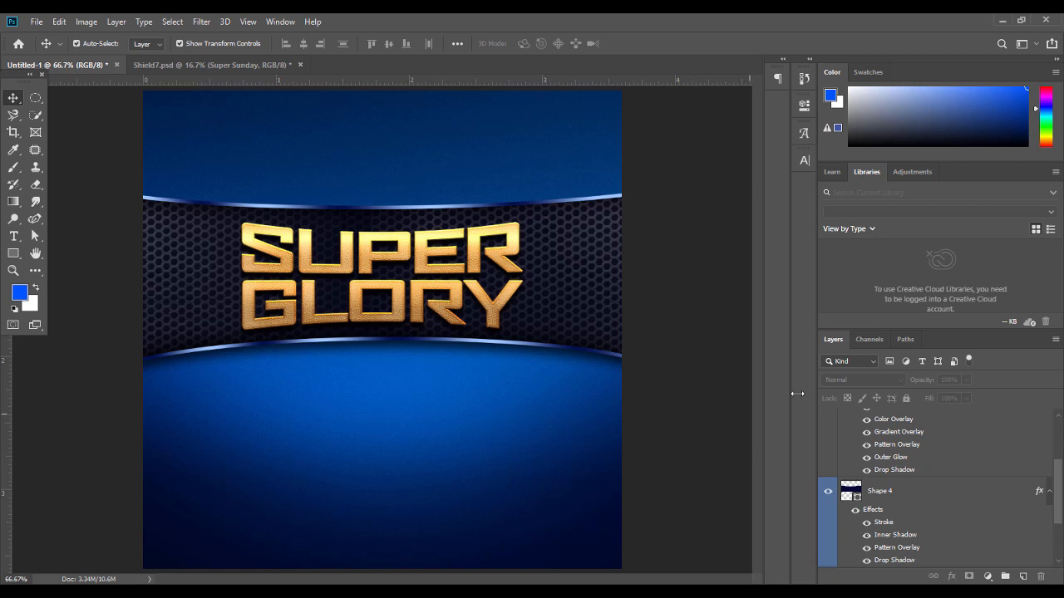
Set the SUPER GLORY text to 33 pt
double_click(456, 292)
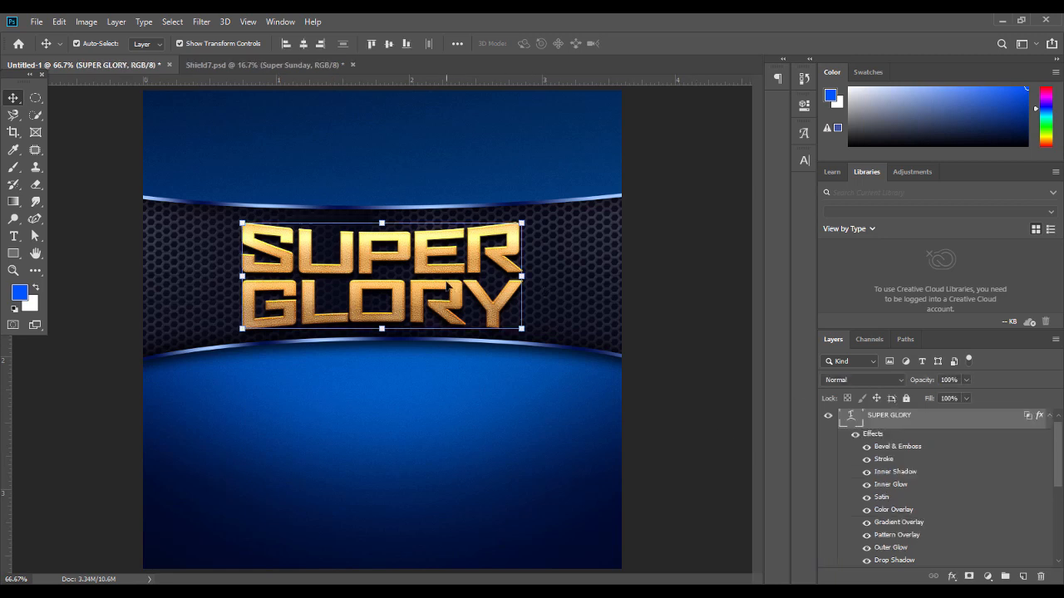
click(348, 43)
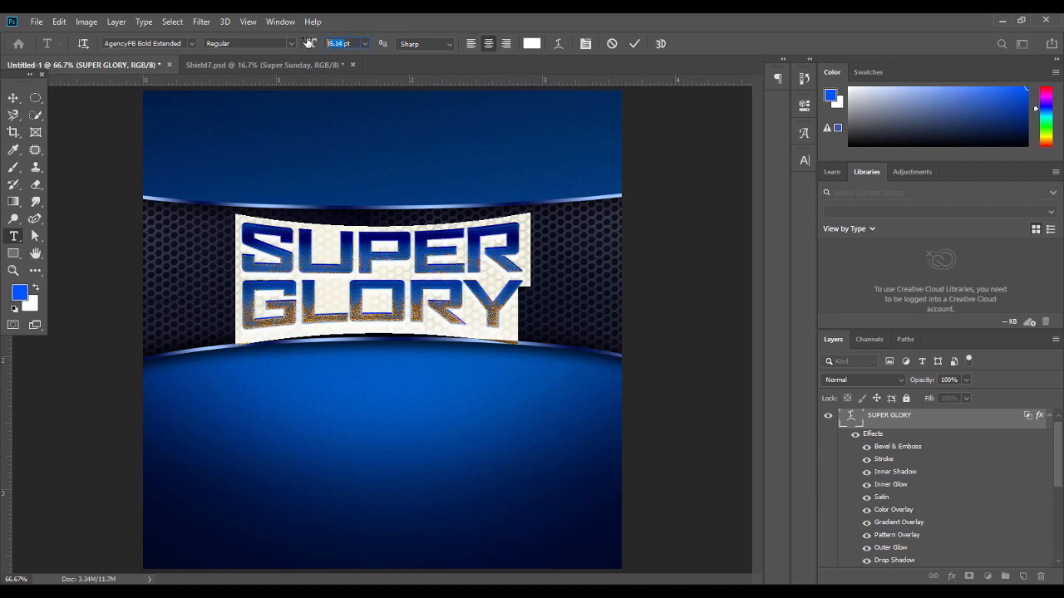
text(33)
key(Return)
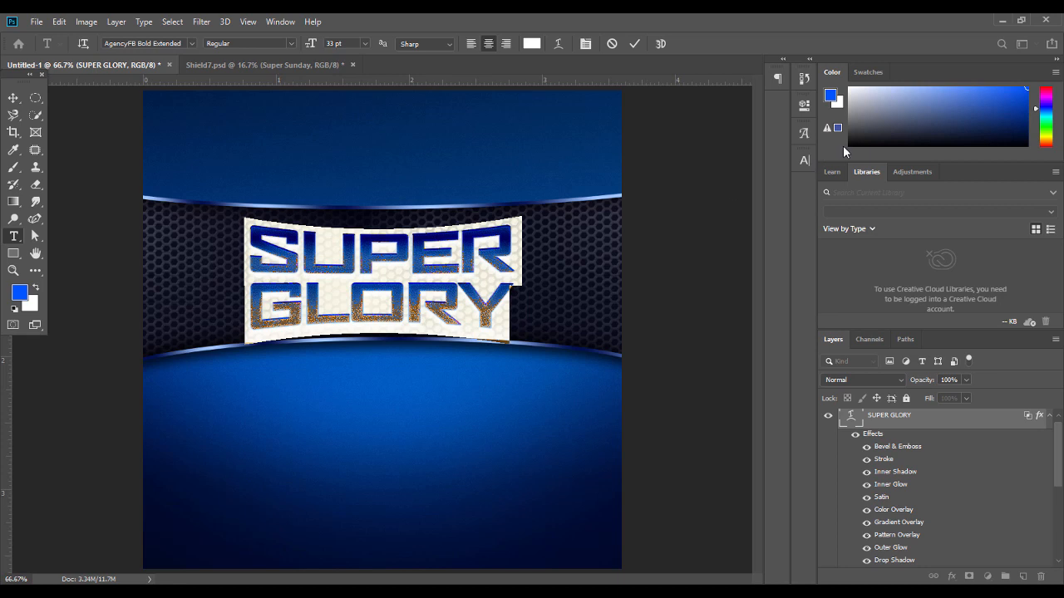
Give the text -100 tracking and 29 pt leading, then nudge it down and right
click(802, 162)
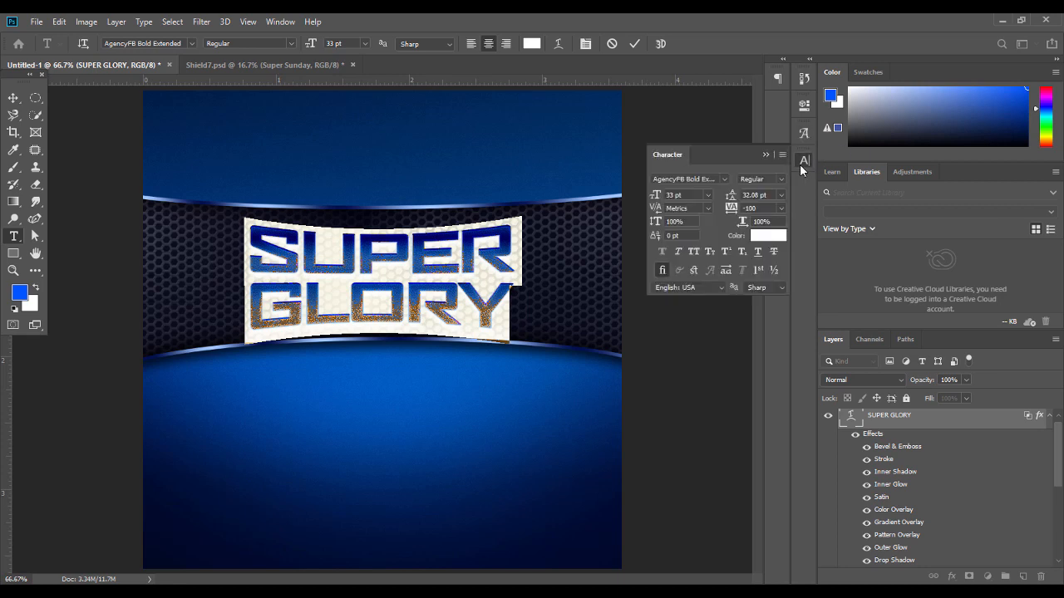
click(780, 207)
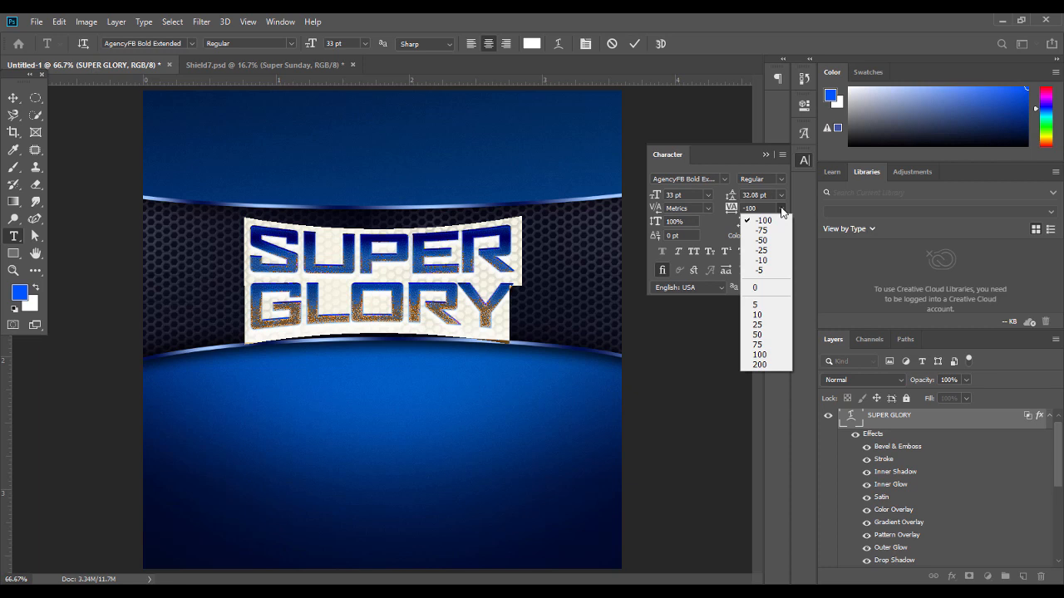
click(762, 285)
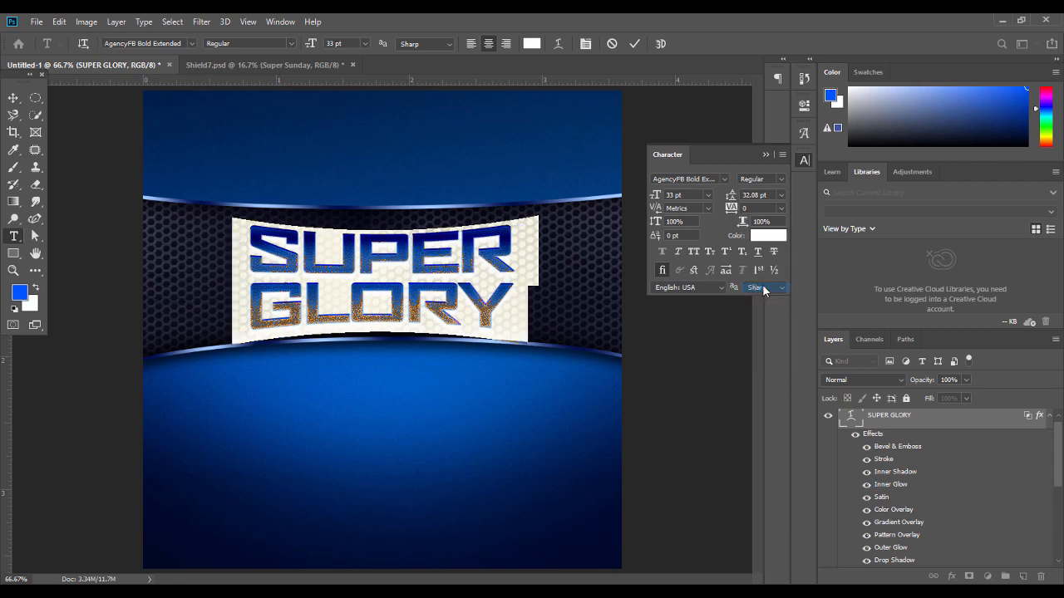
click(782, 208)
click(775, 227)
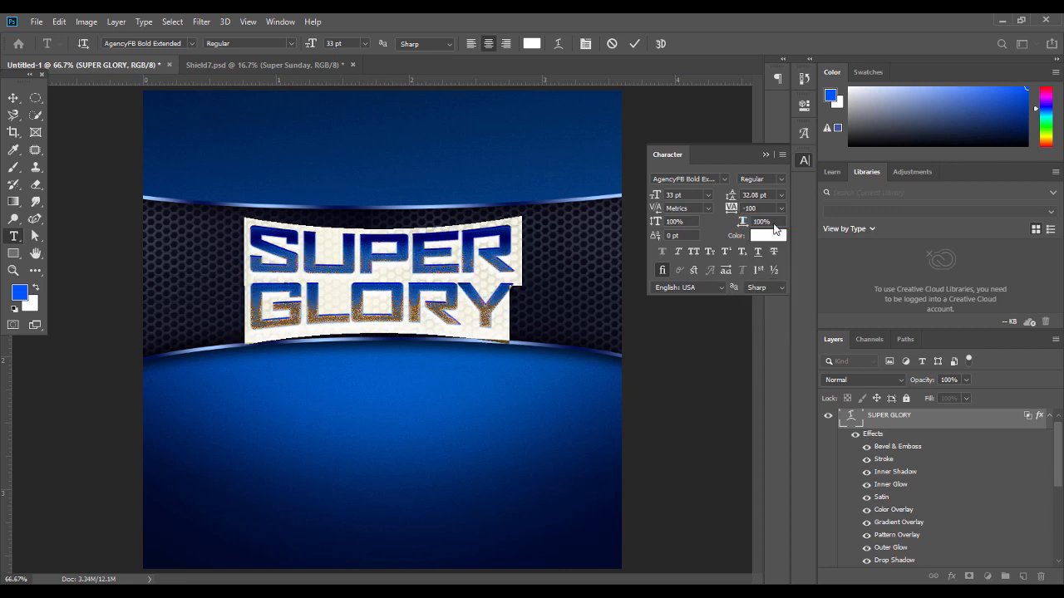
click(781, 195)
click(758, 206)
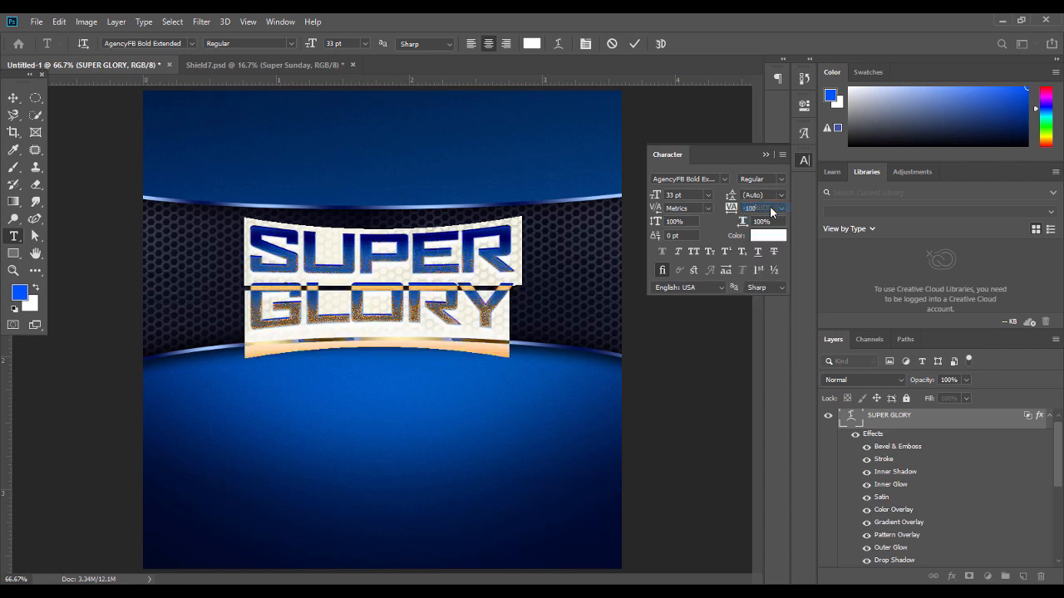
scroll(766, 193, up, 1)
scroll(766, 193, down, 3)
scroll(765, 193, down, 5)
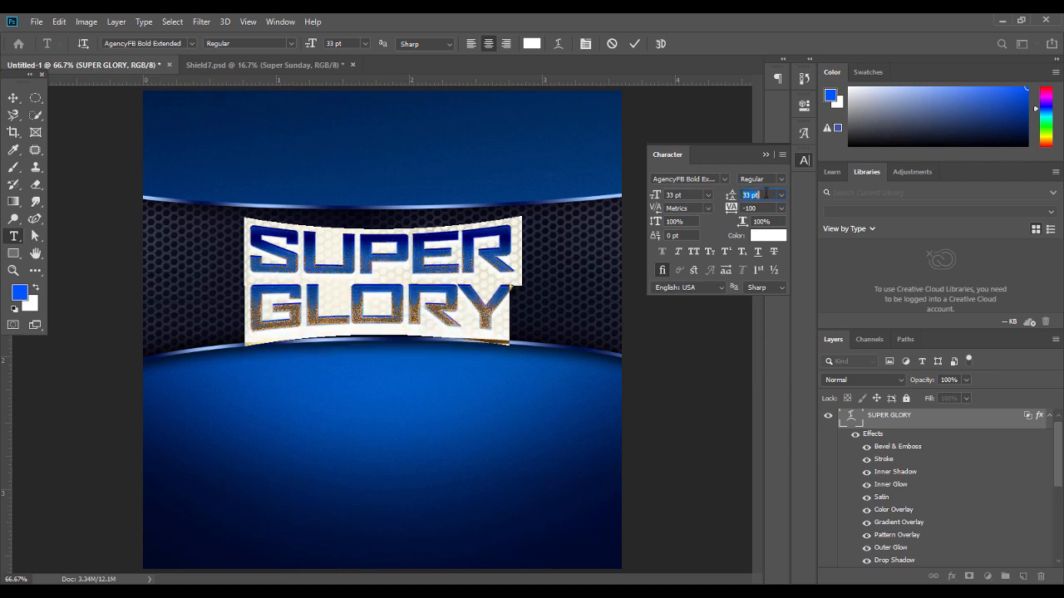
scroll(765, 193, down, 3)
scroll(766, 193, down, 1)
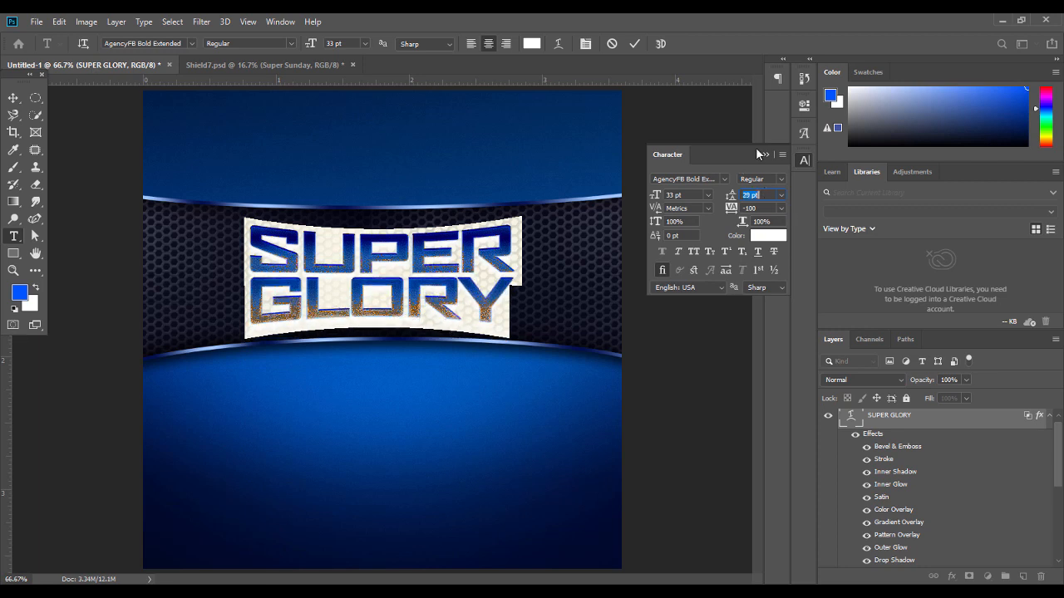
click(766, 156)
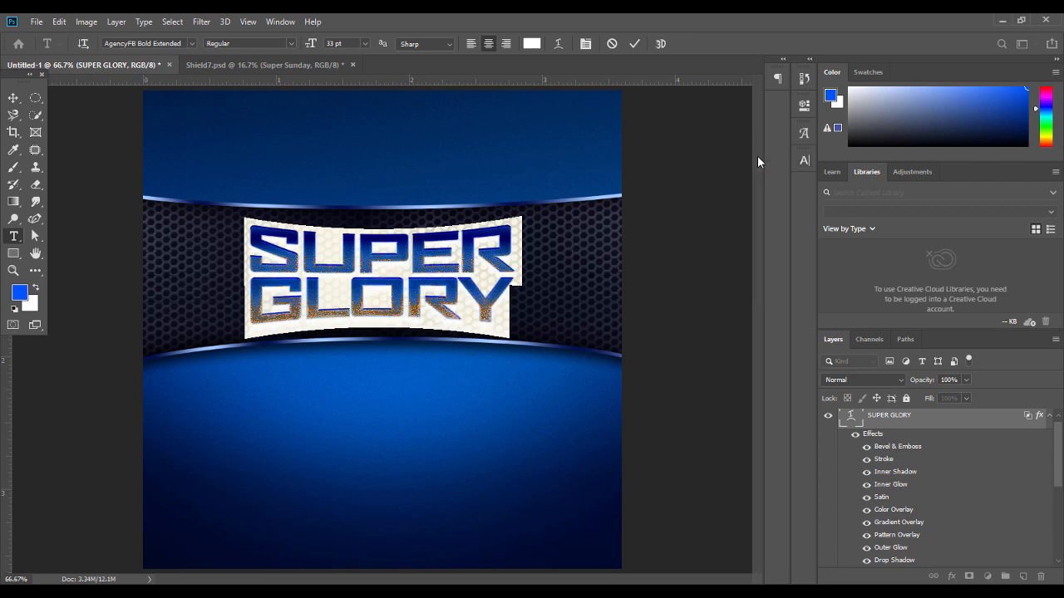
click(14, 97)
key(shift+Down)
key(shift+Right)
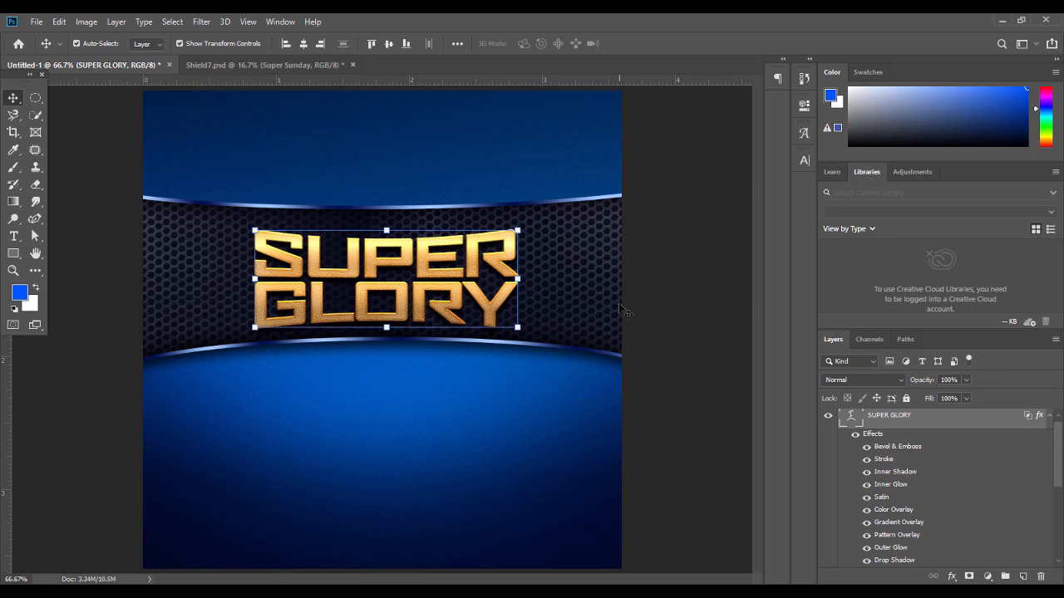
Centre SUPER GLORY horizontally, then turn on the Lights group in Shield7.psd
click(304, 44)
click(664, 282)
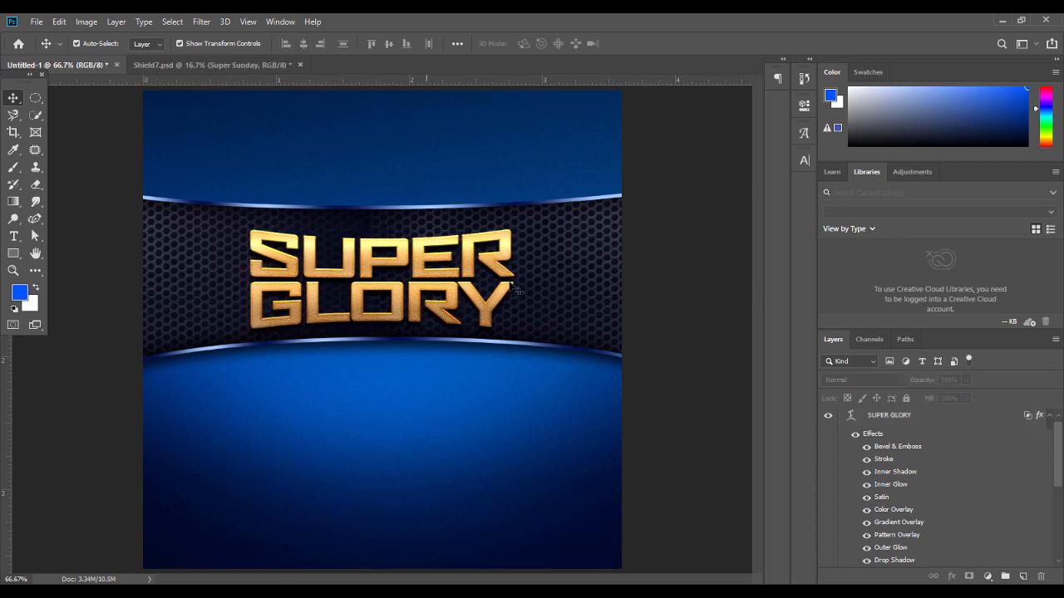
click(241, 66)
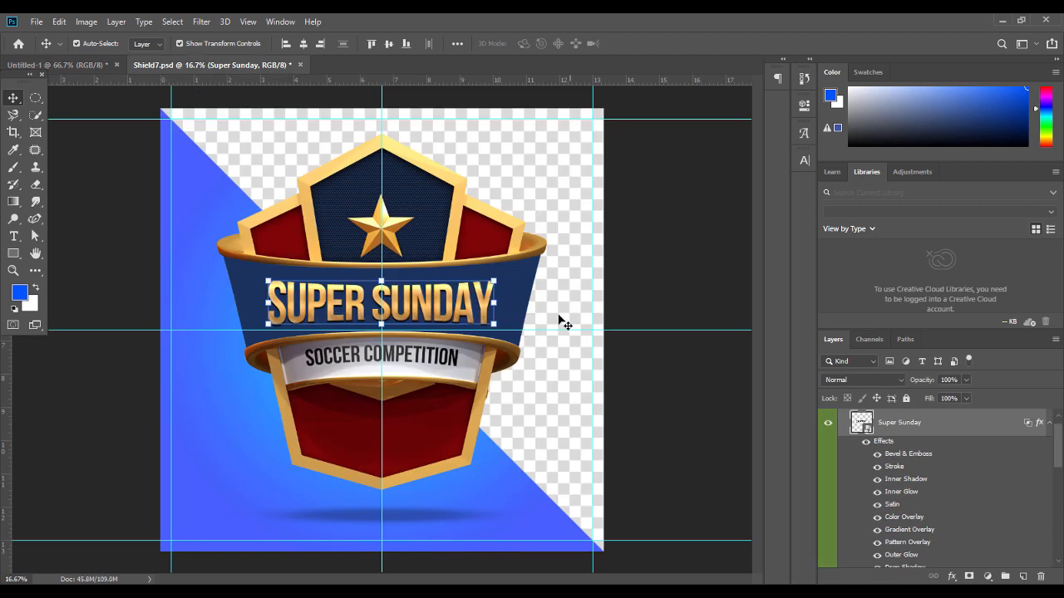
click(536, 388)
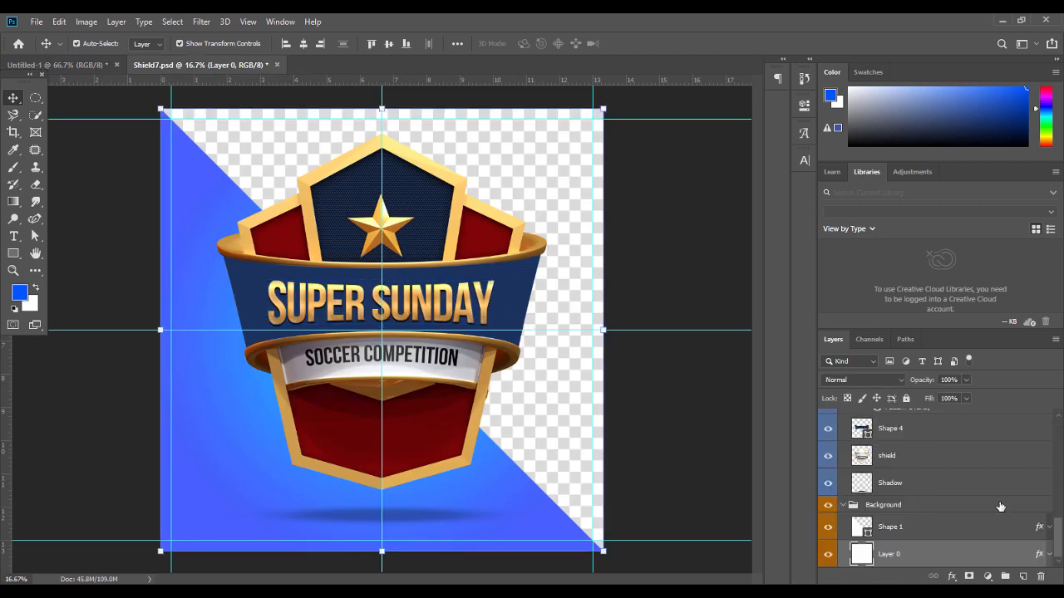
drag(1060, 551, 1059, 424)
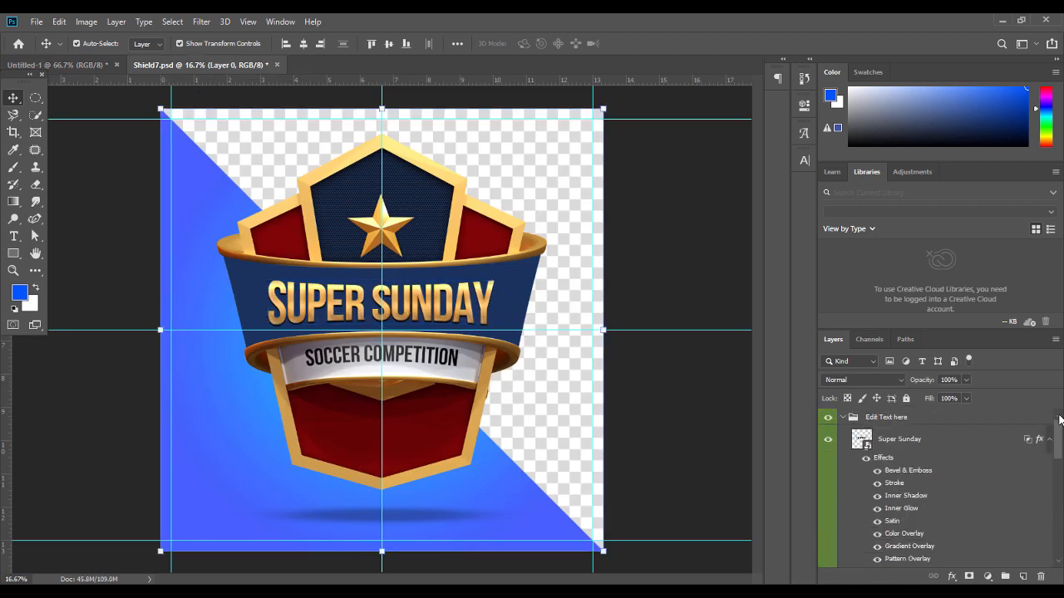
click(842, 418)
click(828, 434)
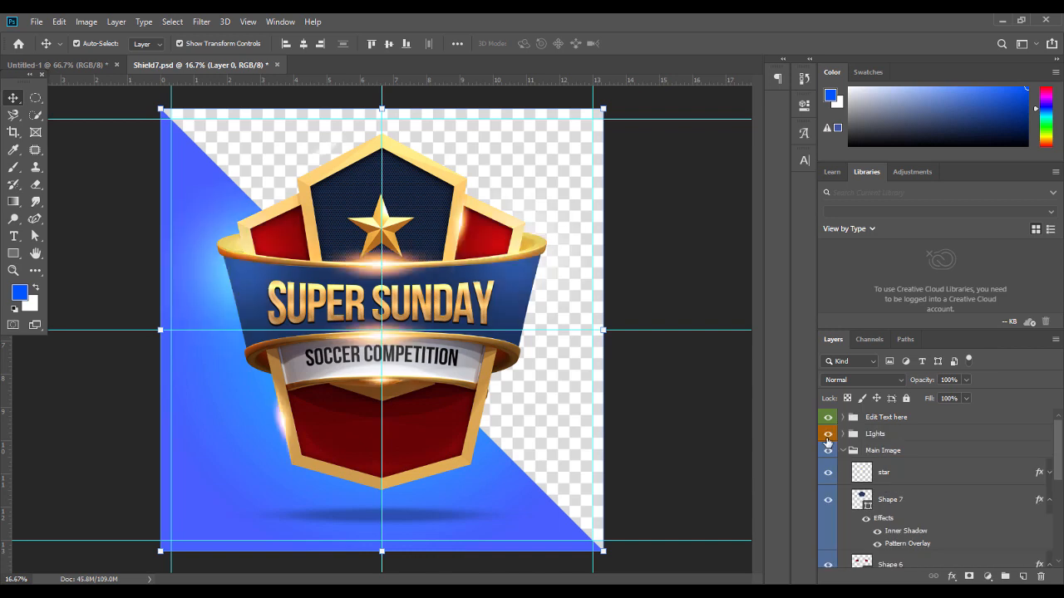
click(689, 402)
Convert Flare 2 to a smart object and drag it into the flyer
click(387, 337)
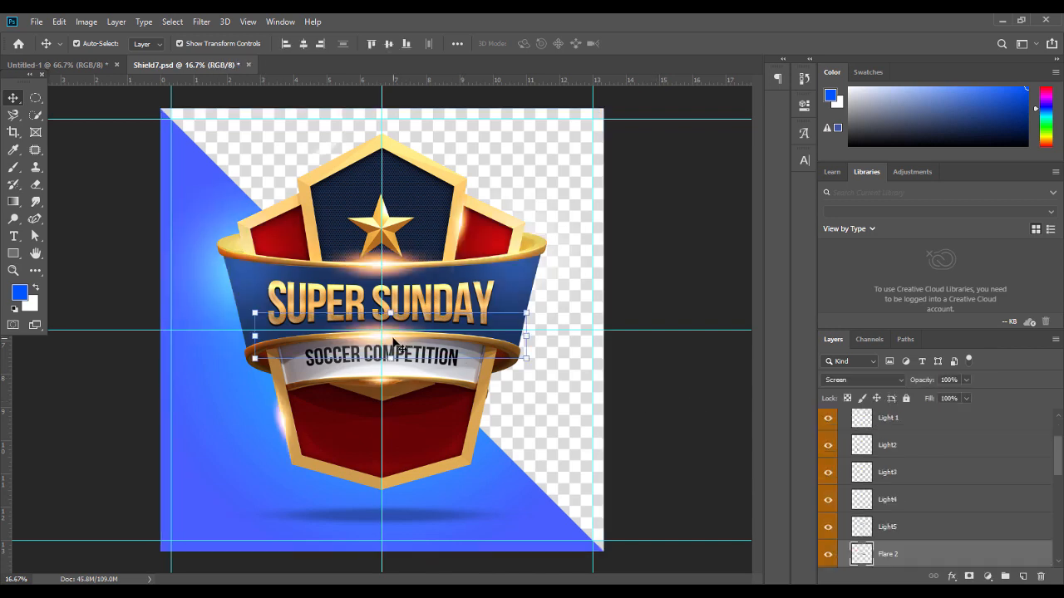
right_click(884, 555)
click(774, 206)
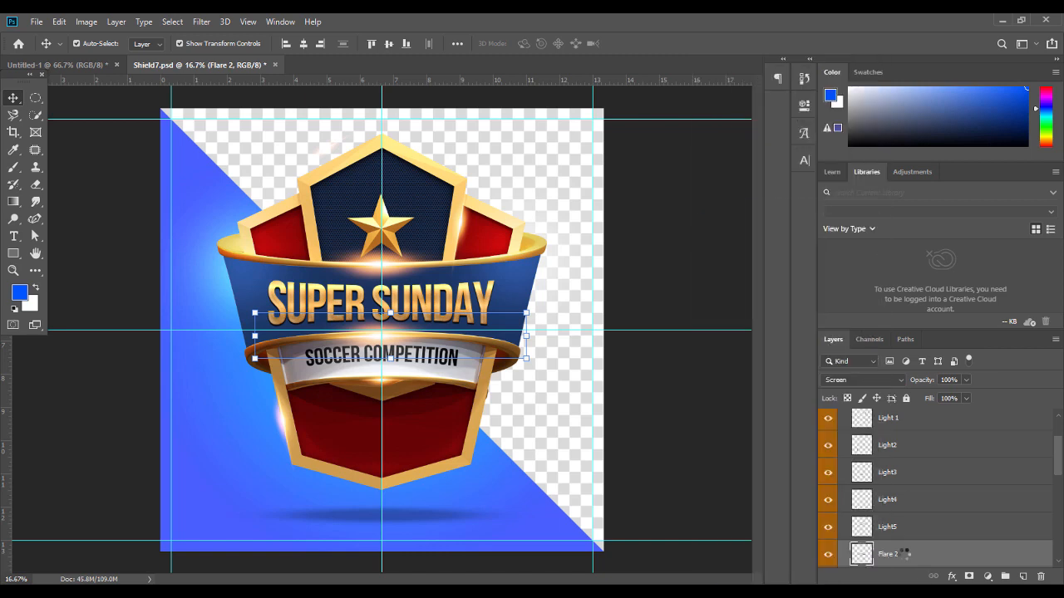
drag(905, 553, 381, 337)
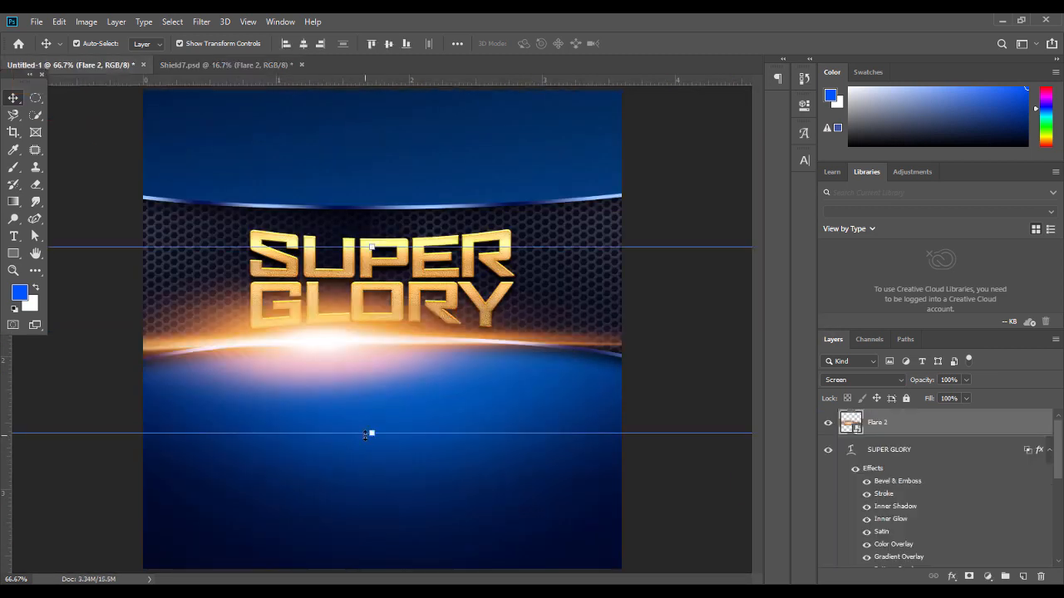
Squash the flare, move it under the text, and shrink it to about 37%
drag(372, 432, 380, 352)
key(Return)
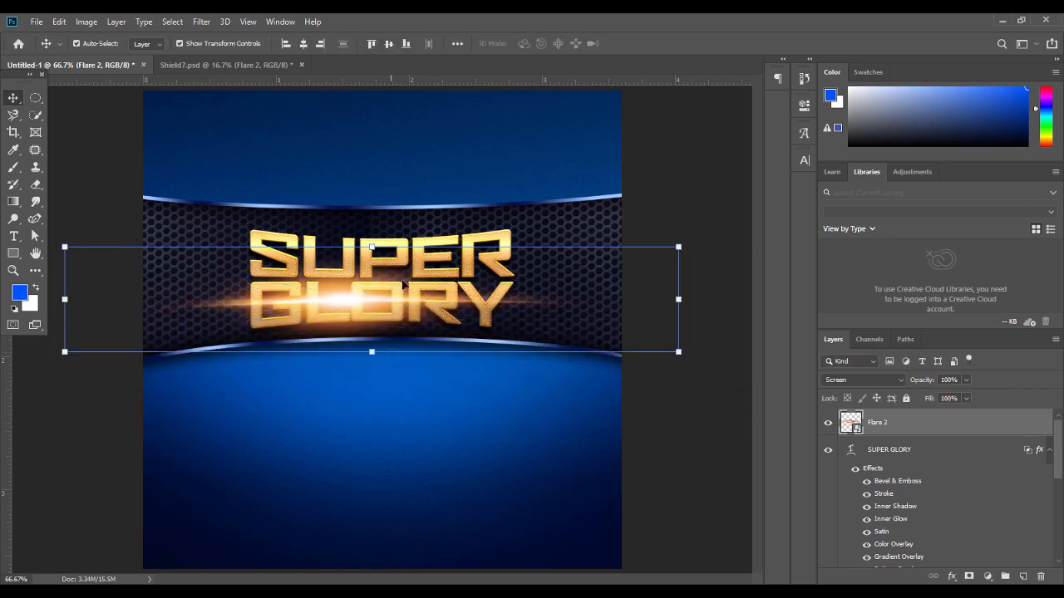
drag(372, 305, 390, 340)
click(396, 385)
click(372, 337)
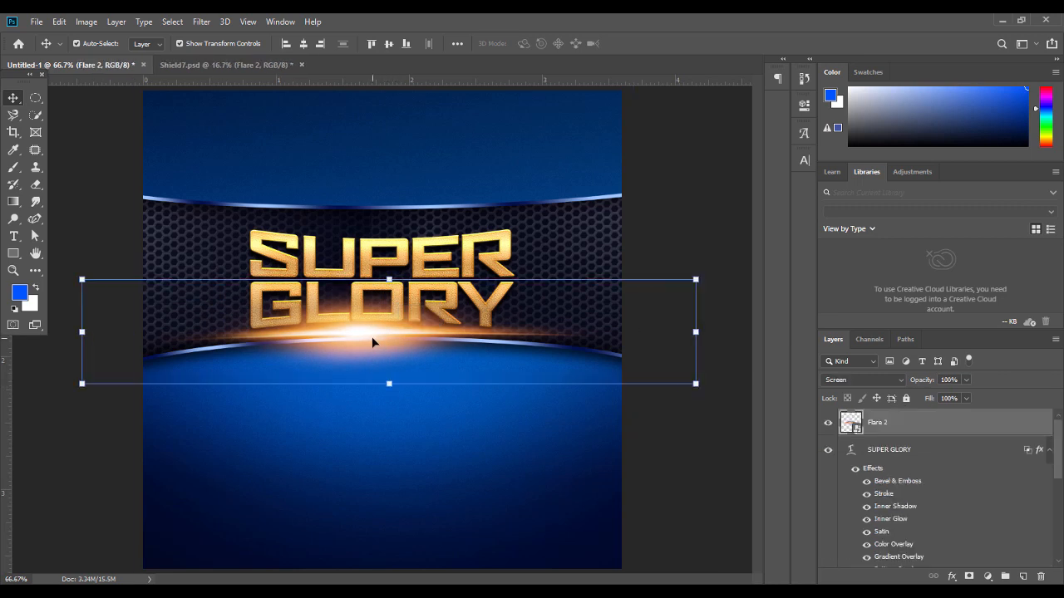
drag(389, 371, 373, 344)
key(Return)
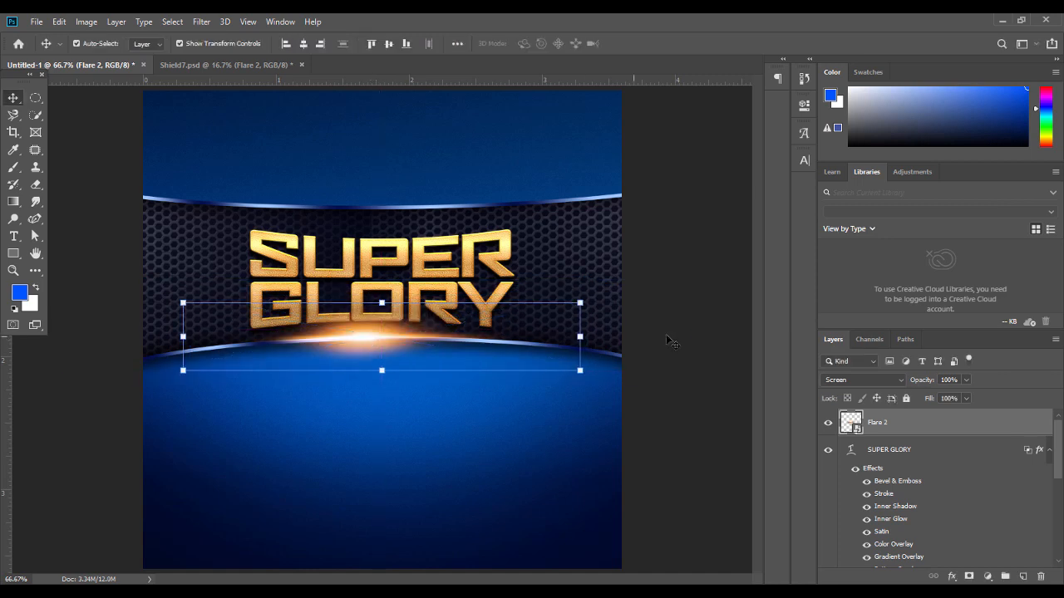
click(689, 344)
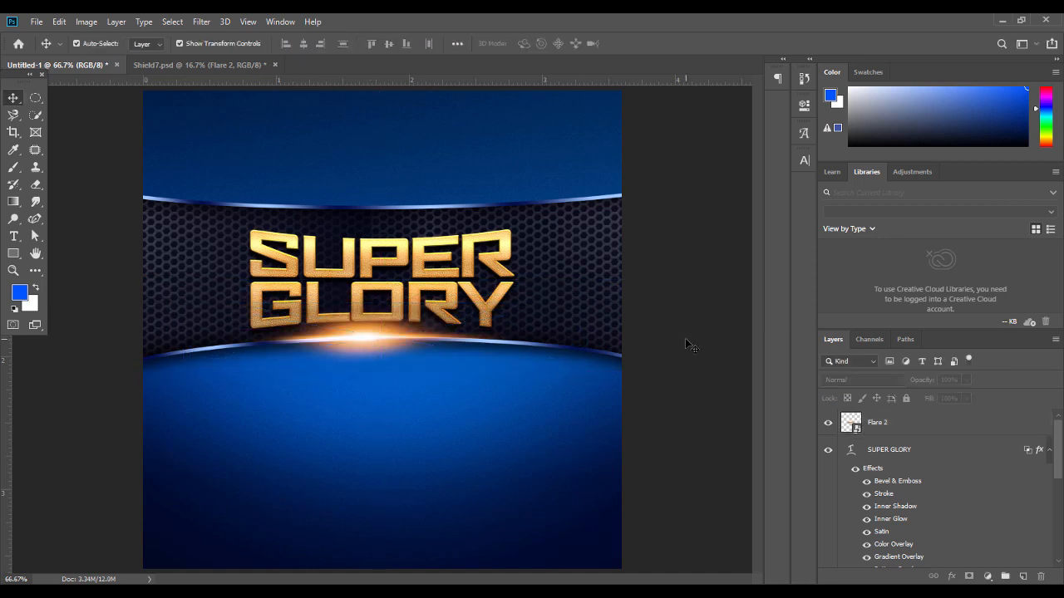
Nudge the SUPER GLORY text slightly down
click(396, 317)
click(421, 268)
key(Down)
key(Down)
key(Down)
key(Down)
key(Down)
key(Down)
click(656, 264)
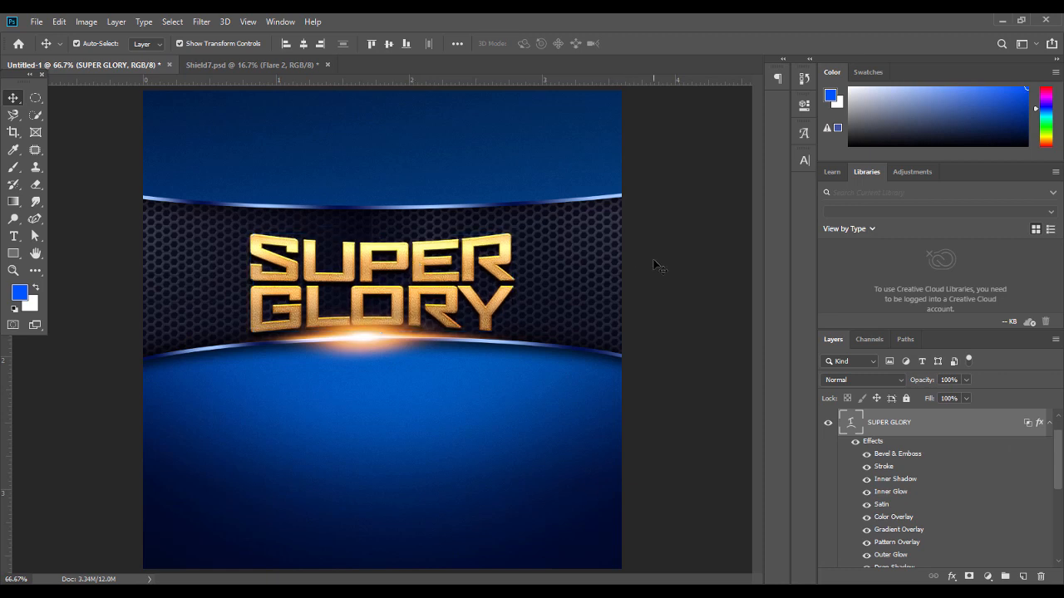
Scale the hexagon-mesh band down slightly from its top edge
click(438, 213)
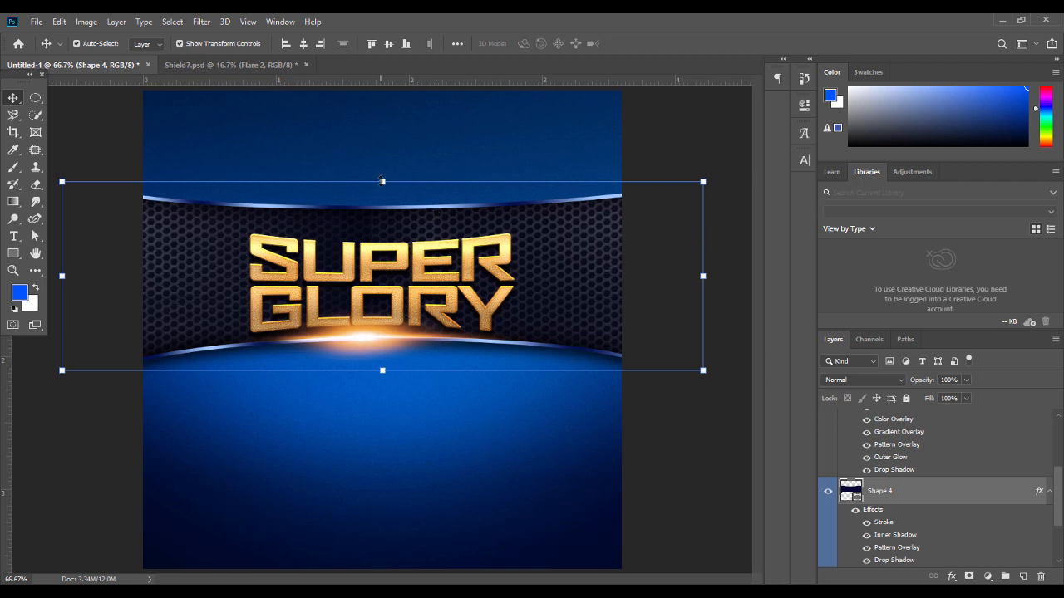
drag(381, 180, 381, 189)
key(Return)
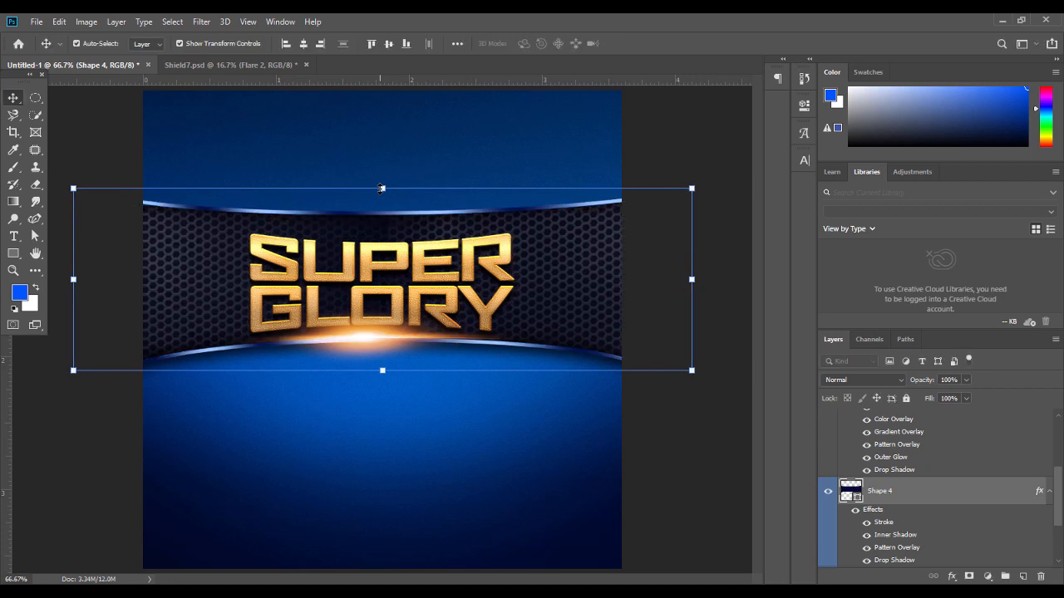
click(675, 426)
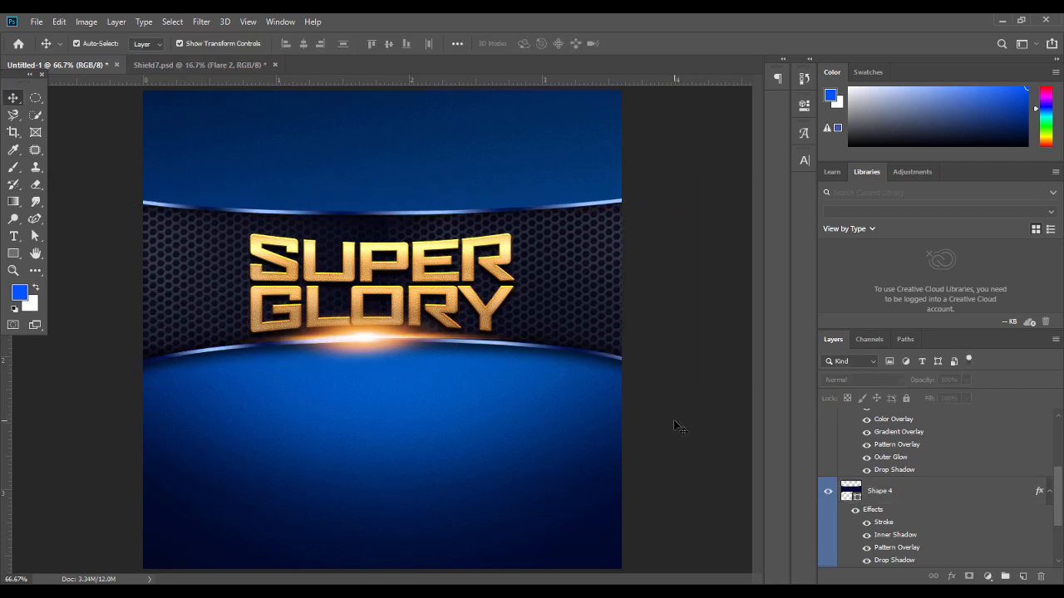
Select the Grain (18) layer to check its Soft Light 53% blending
click(381, 296)
click(429, 394)
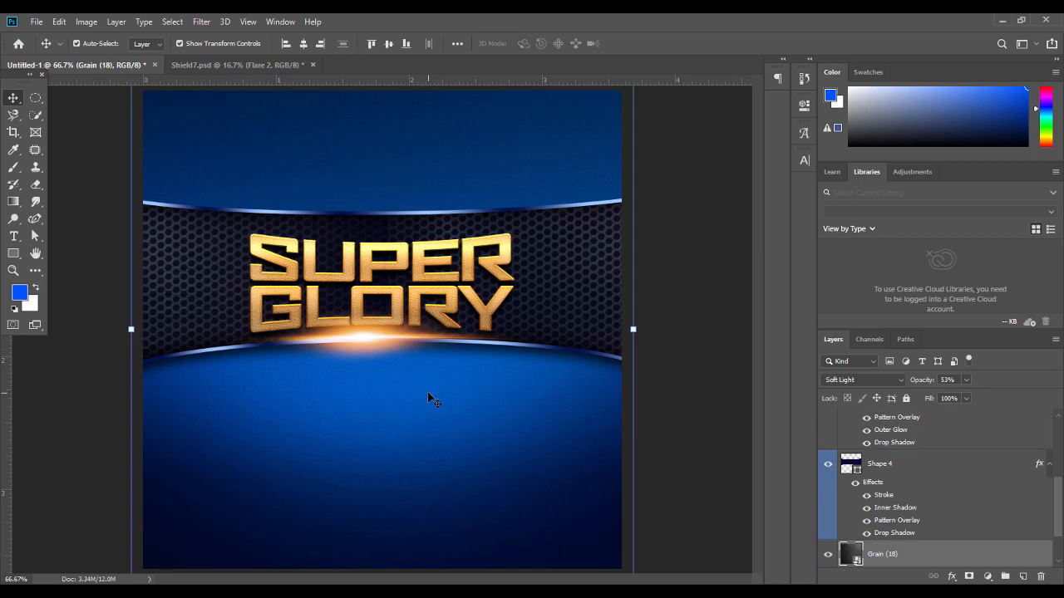
click(704, 348)
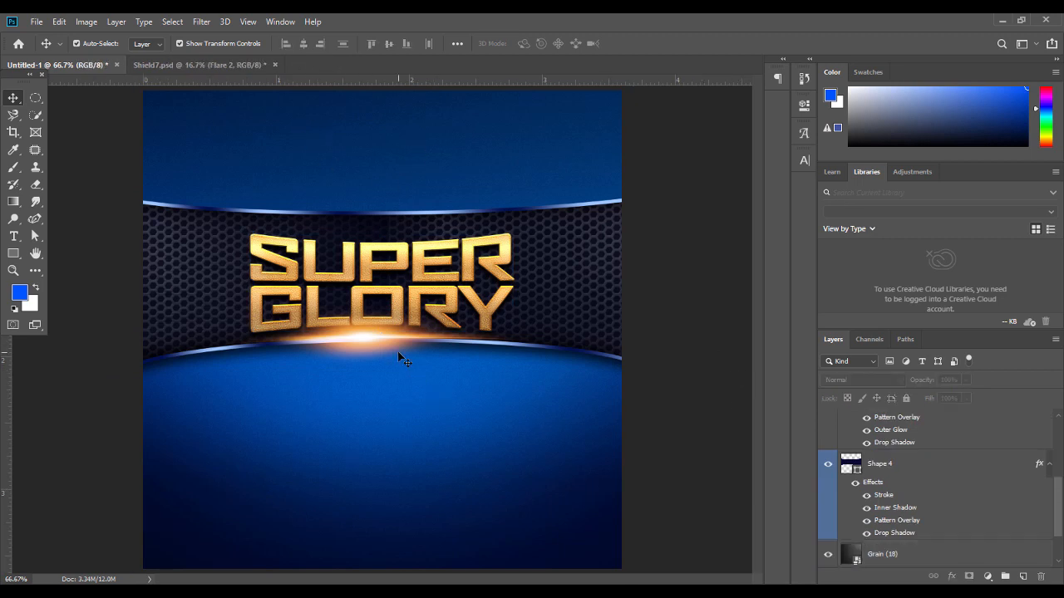
Place the 6512258_22917 image from the church flyer folder into the flyer
click(377, 592)
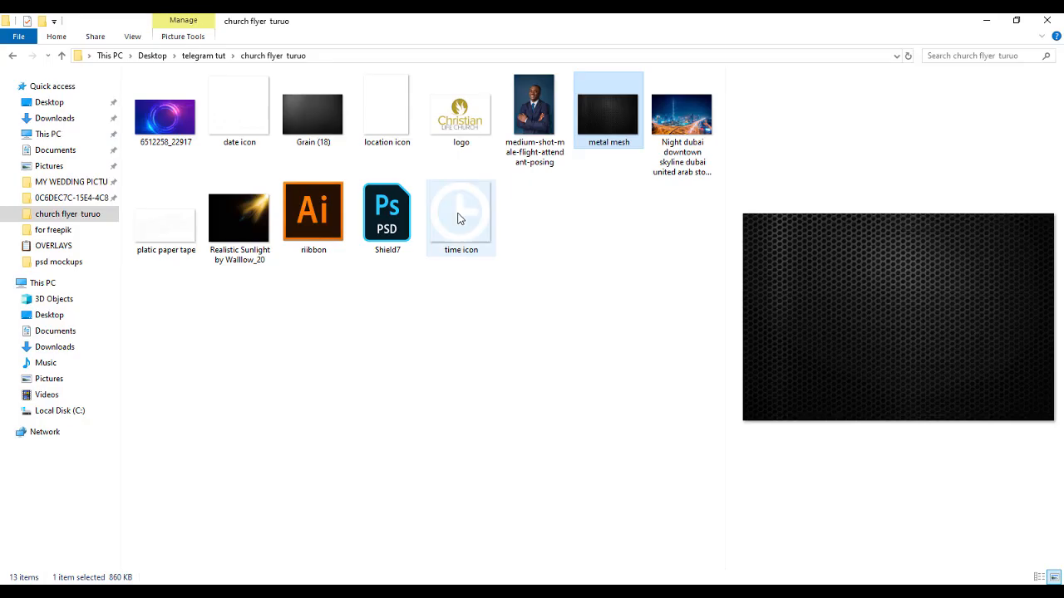
drag(145, 113, 402, 290)
key(Return)
drag(1053, 491, 1061, 429)
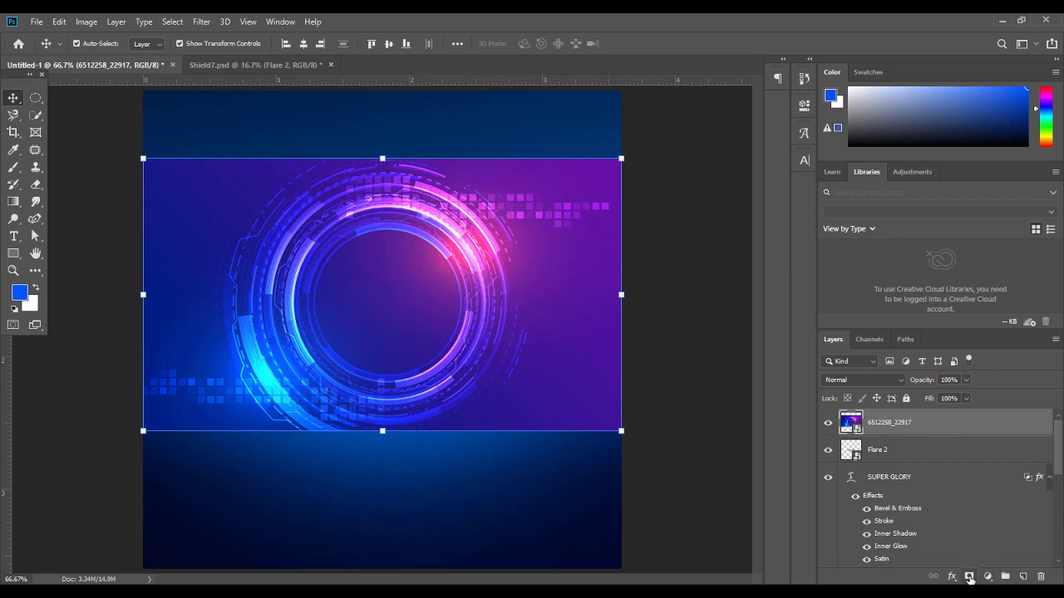
Add a mask to the 6512258_22917 image and erase its square edges with a soft 322 px eraser
click(969, 577)
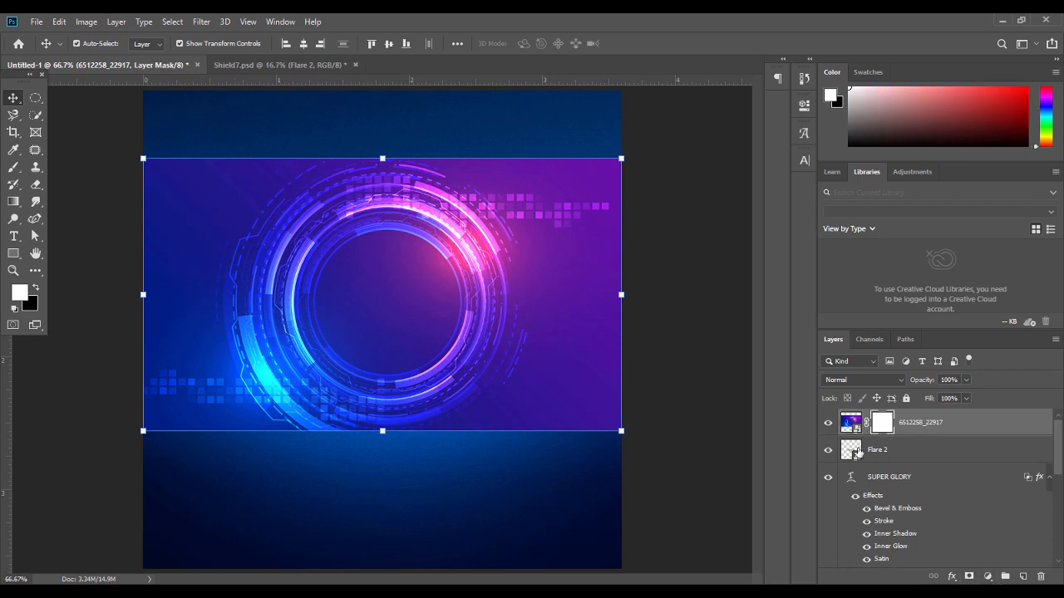
click(36, 187)
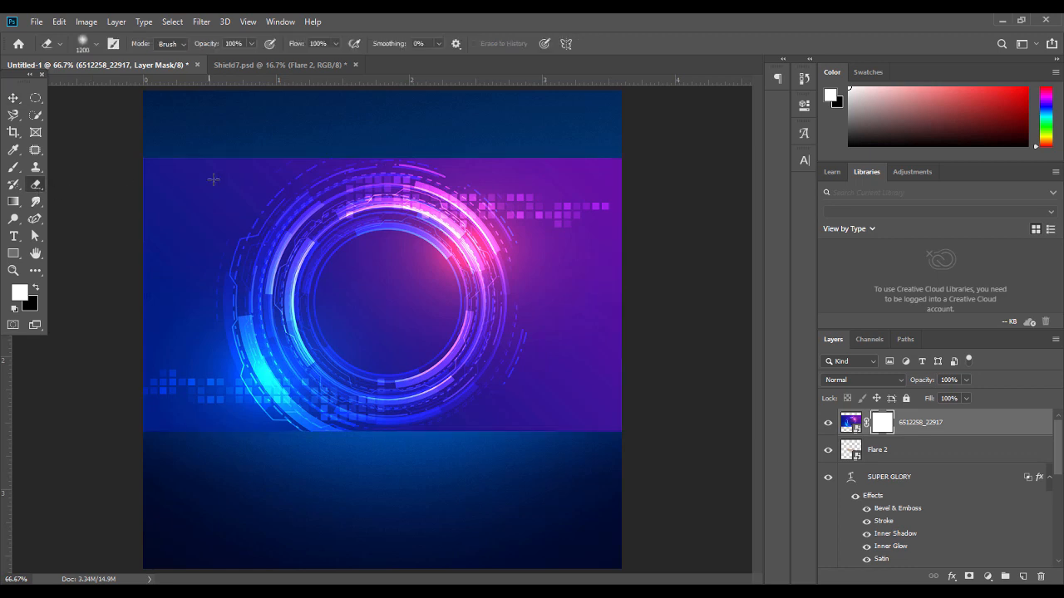
click(95, 44)
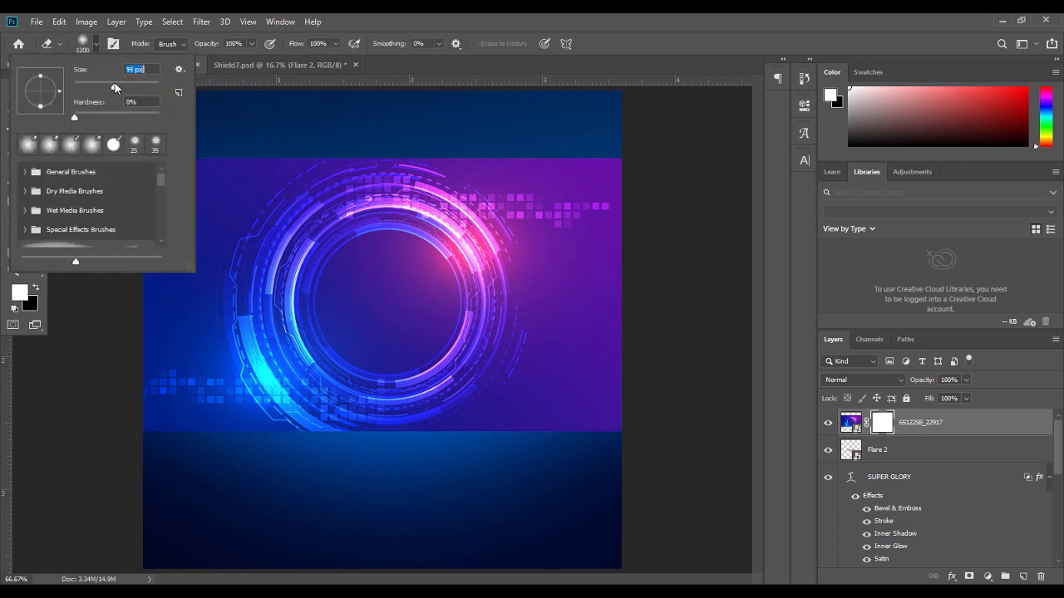
drag(114, 84, 143, 84)
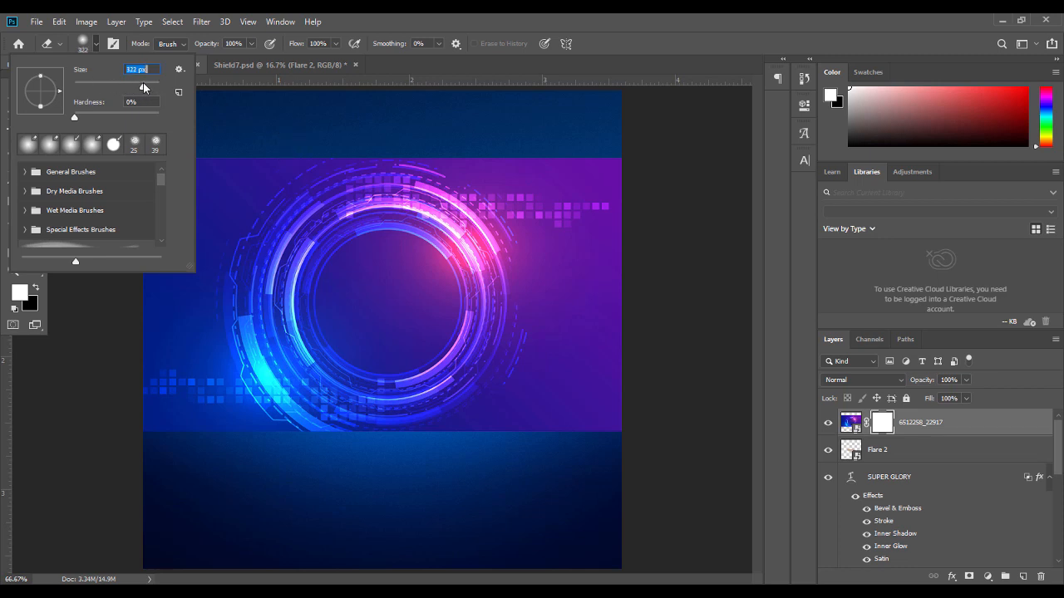
click(213, 113)
mouse_move(263, 139)
mouse_down()
mouse_move(211, 182)
mouse_move(225, 160)
mouse_move(136, 321)
mouse_move(216, 445)
mouse_move(361, 491)
mouse_move(501, 478)
mouse_move(563, 454)
mouse_move(499, 473)
mouse_move(619, 342)
mouse_move(591, 191)
mouse_move(612, 239)
mouse_move(562, 184)
mouse_move(499, 143)
mouse_move(350, 113)
mouse_move(270, 134)
mouse_move(324, 116)
mouse_move(526, 140)
mouse_move(576, 261)
mouse_move(552, 437)
mouse_move(517, 469)
mouse_move(392, 482)
mouse_move(267, 464)
mouse_move(391, 492)
mouse_move(519, 448)
mouse_move(309, 486)
mouse_move(196, 449)
mouse_move(172, 309)
mouse_move(191, 380)
mouse_move(258, 459)
mouse_move(313, 487)
mouse_move(458, 503)
mouse_move(572, 455)
mouse_move(594, 385)
mouse_move(594, 271)
mouse_move(379, 192)
mouse_up()
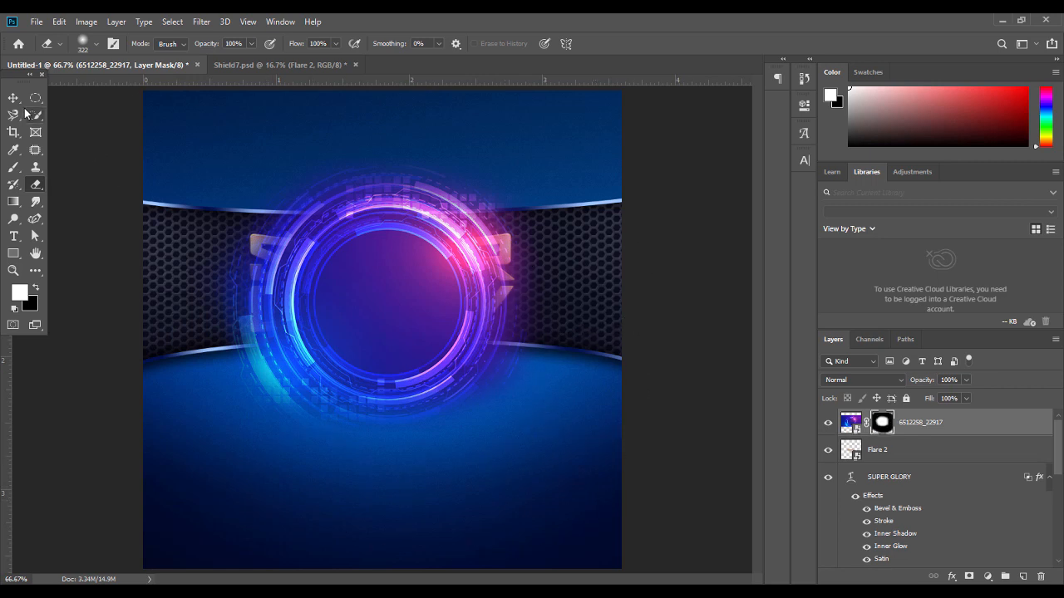
Nudge the tech-circle image slightly upward and scale it down to about 96%
key(v)
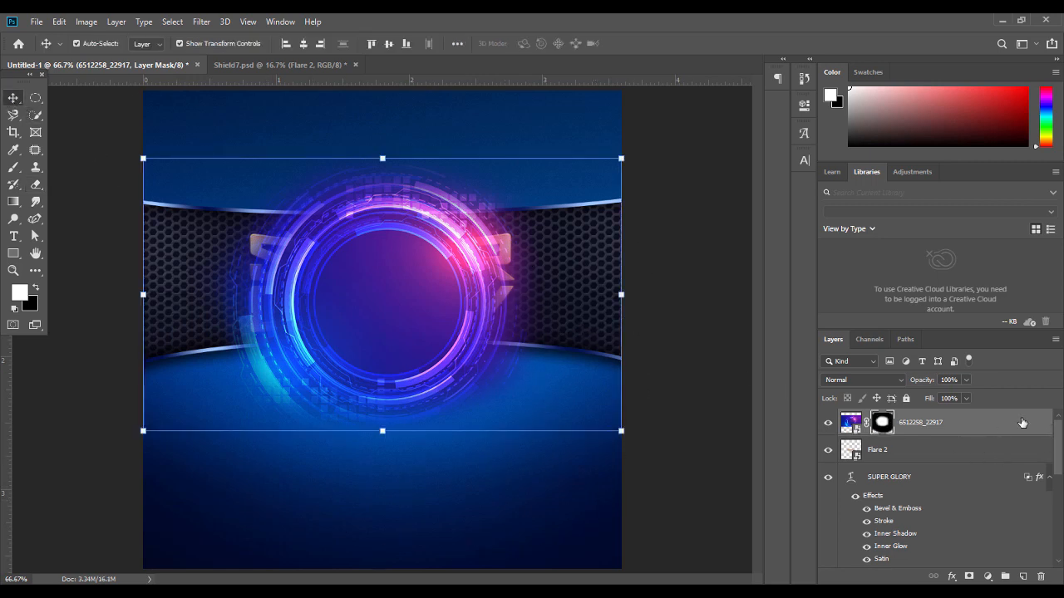
scroll(1016, 449, down, 1)
scroll(950, 516, down, 3)
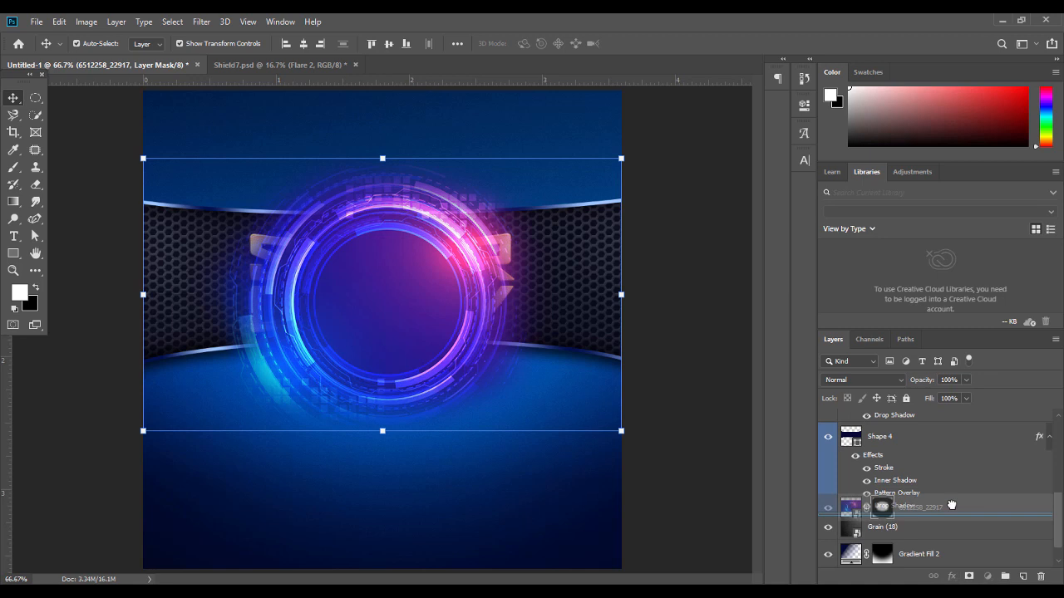
click(952, 503)
drag(433, 389, 434, 385)
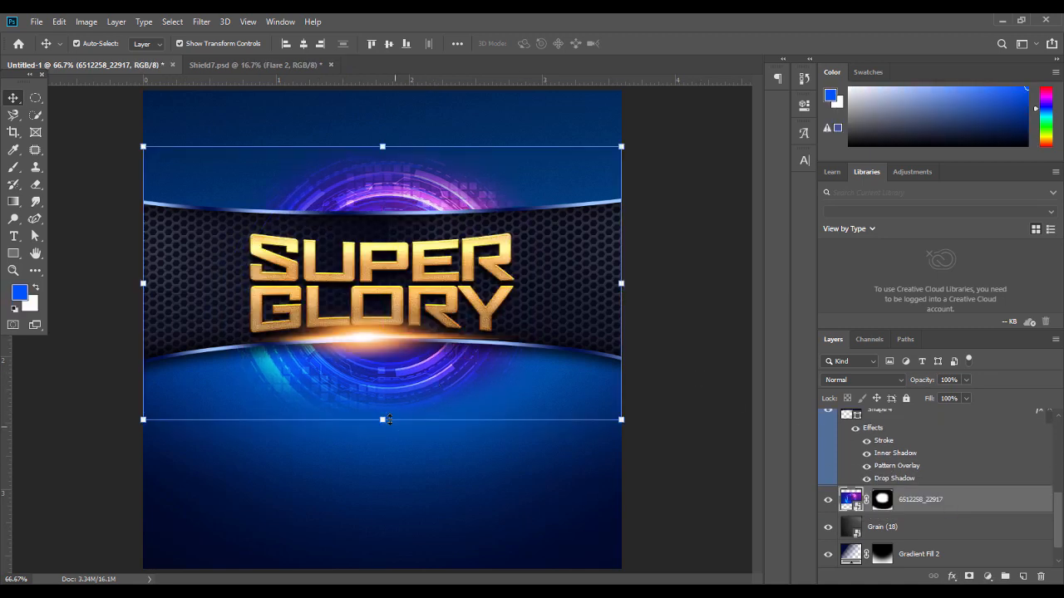
click(383, 418)
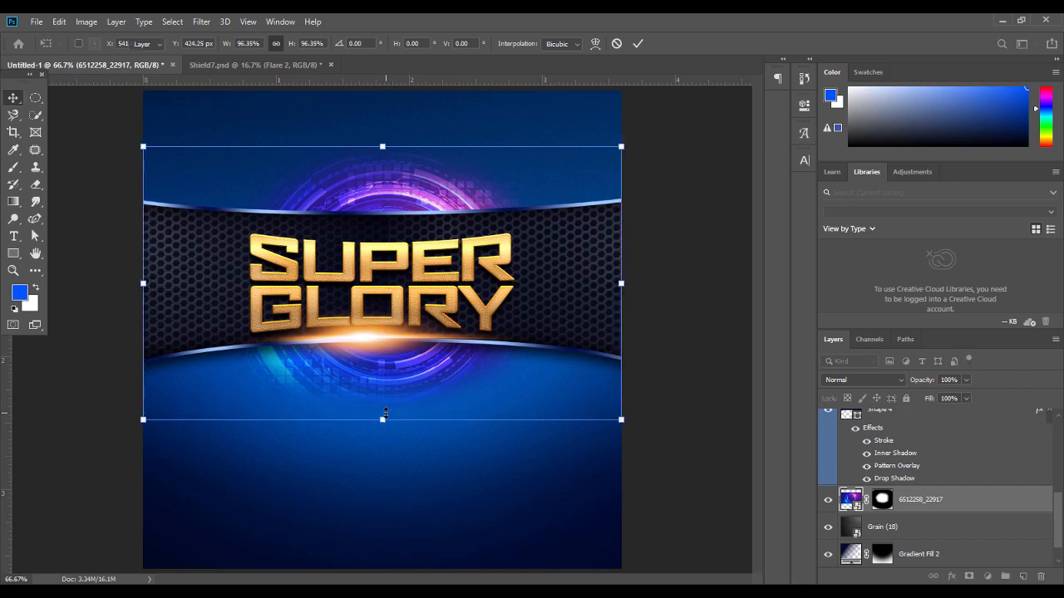
key(Return)
Set the tech-circle layer's blend mode to Soft Light for a faint blue glow
click(671, 378)
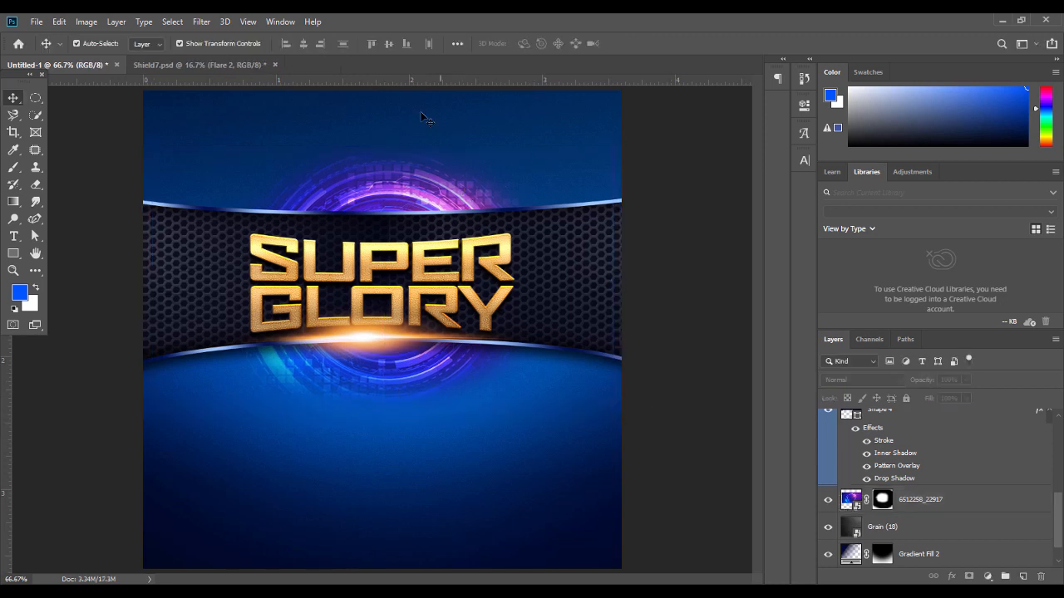
click(407, 171)
click(860, 381)
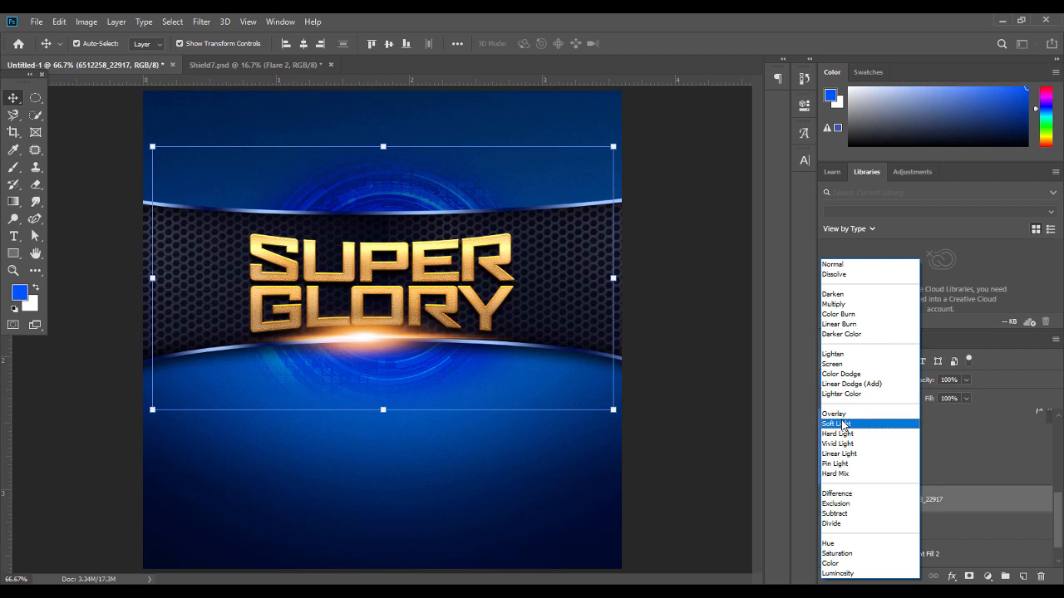
click(843, 424)
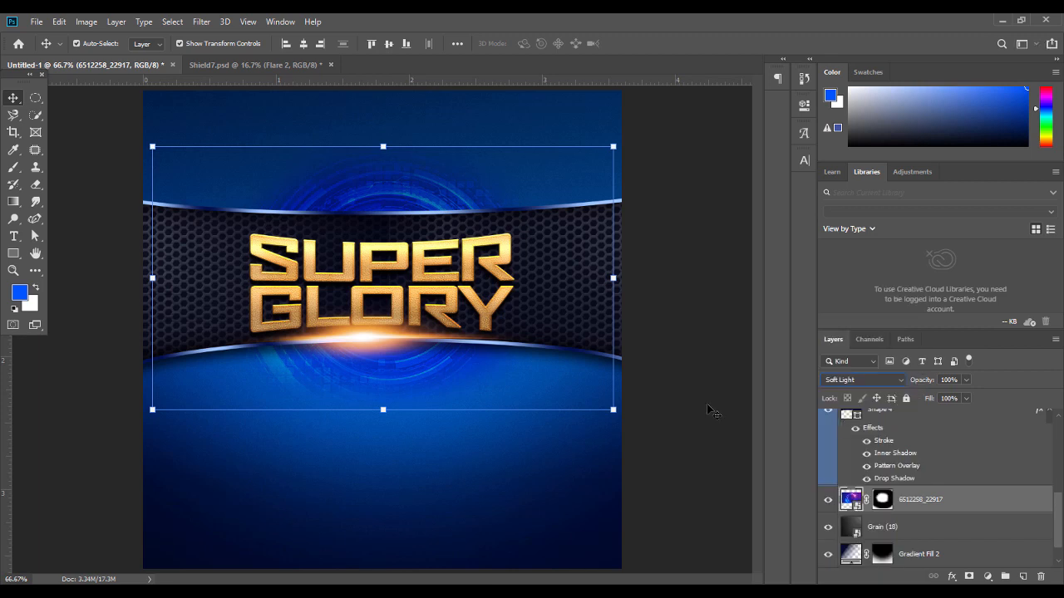
click(708, 410)
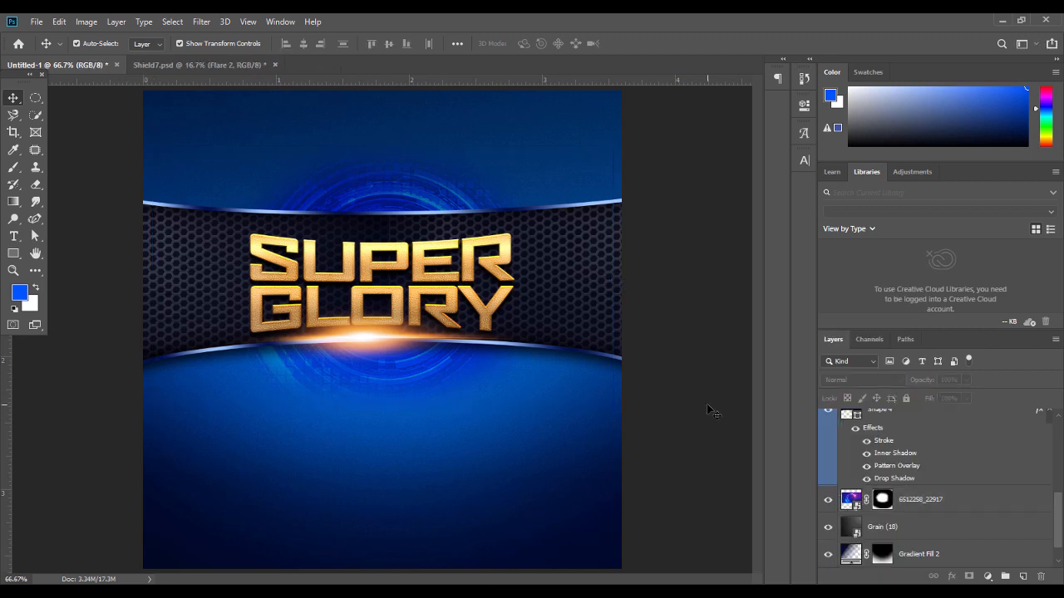
click(364, 339)
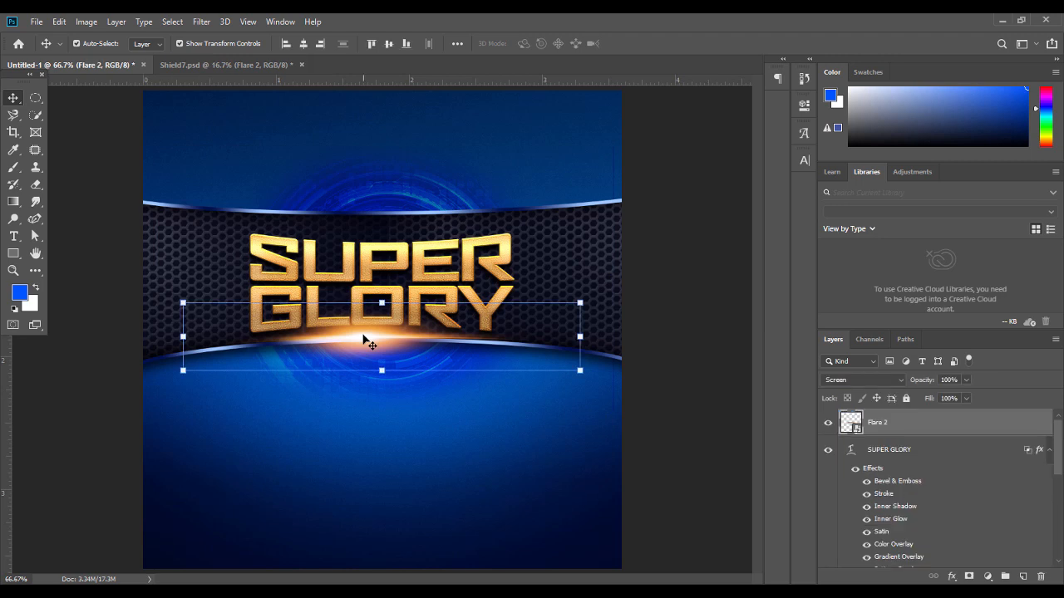
Stretch the Flare 2 lens flare taller and shift it slightly lower beneath GLORY
key(ctrl+t)
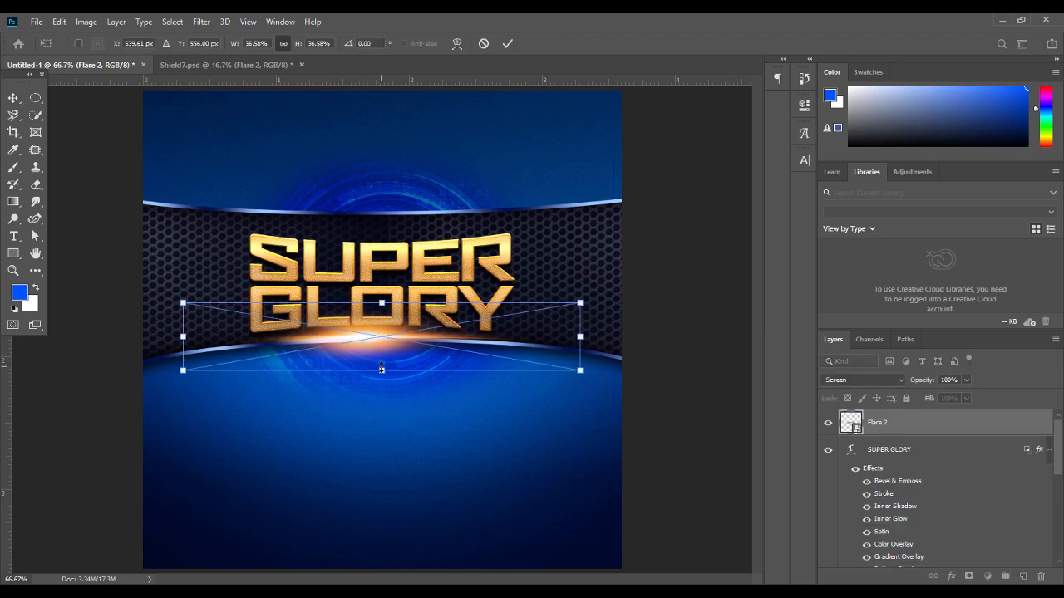
drag(382, 300, 386, 273)
key(Return)
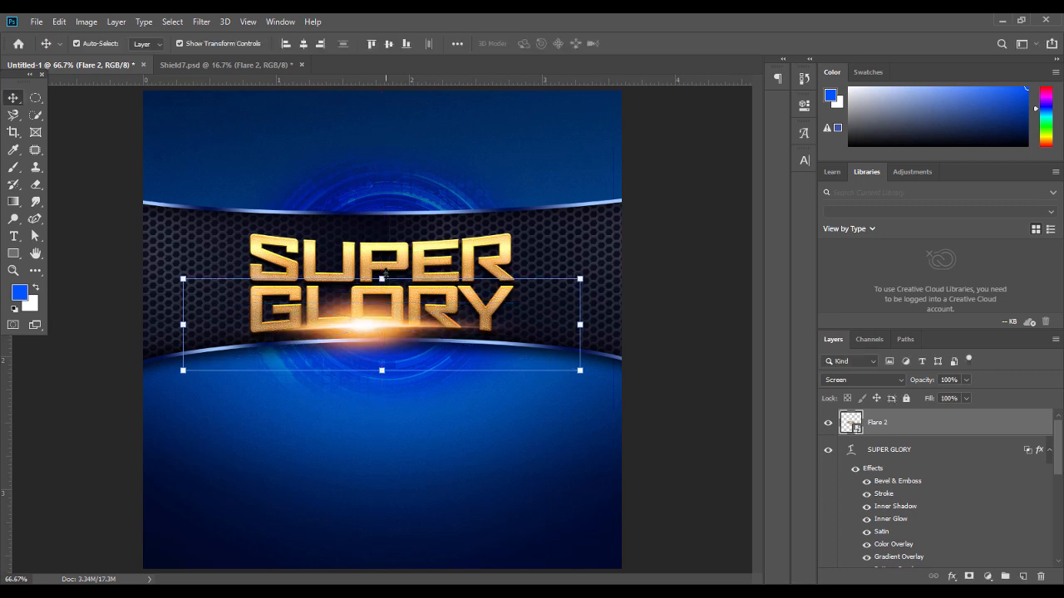
drag(379, 330, 380, 346)
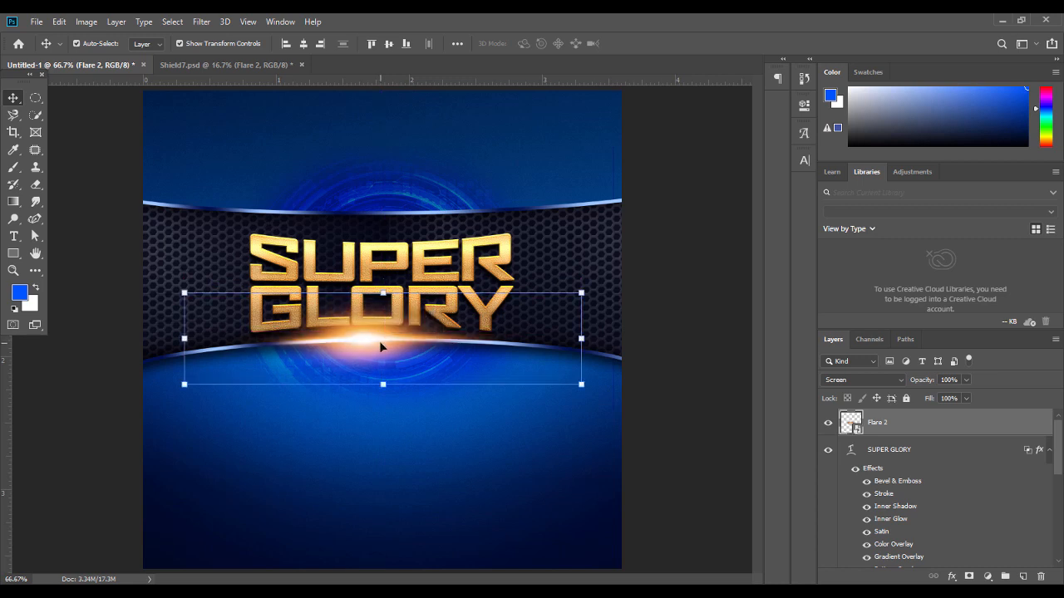
Deselect the flare, check Shield7.psd, and return to the Untitled-1 flyer document
click(686, 351)
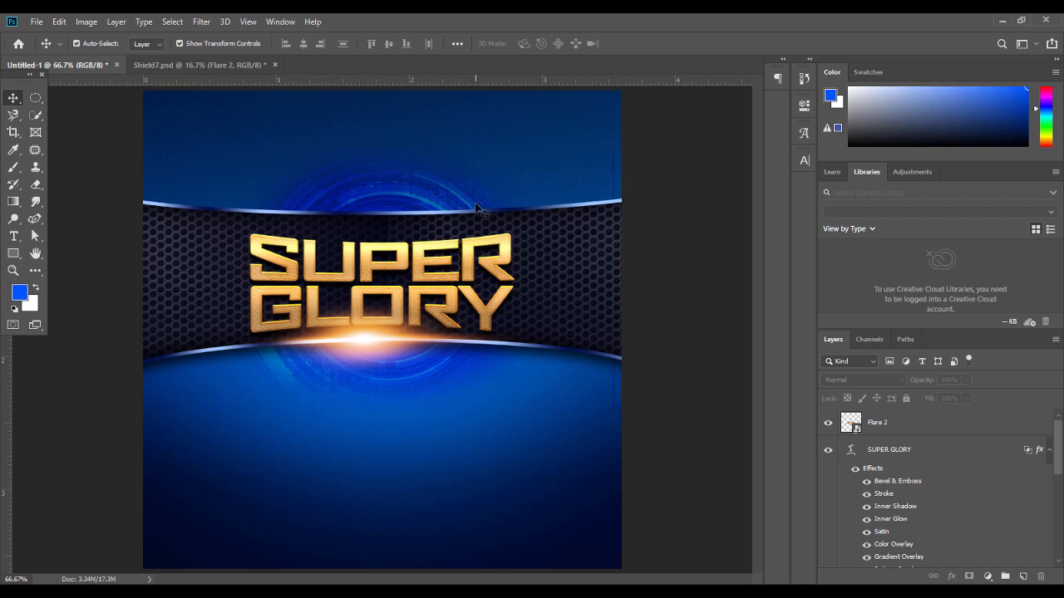
click(207, 64)
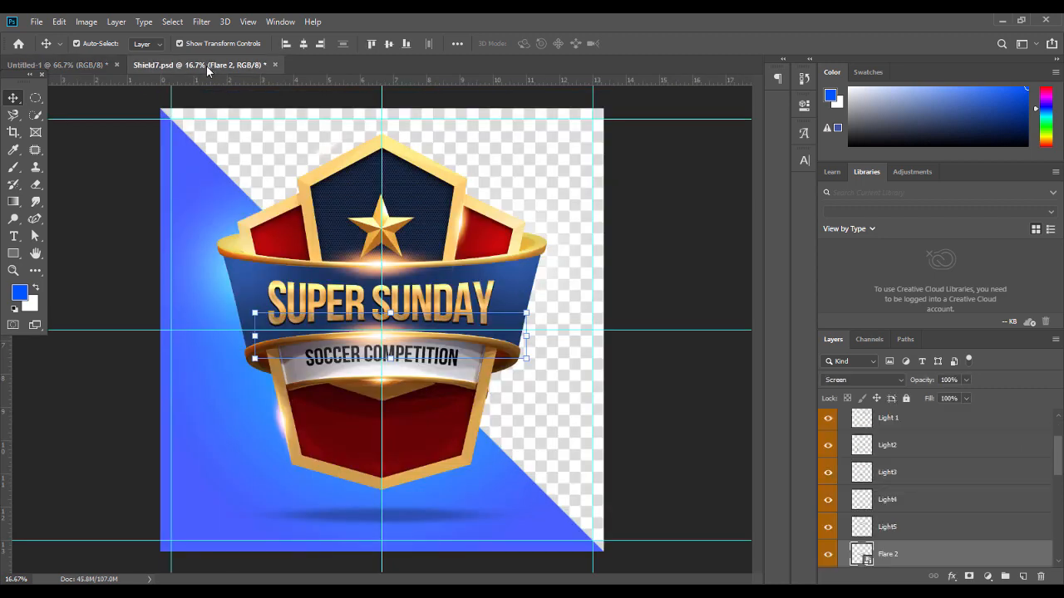
click(78, 65)
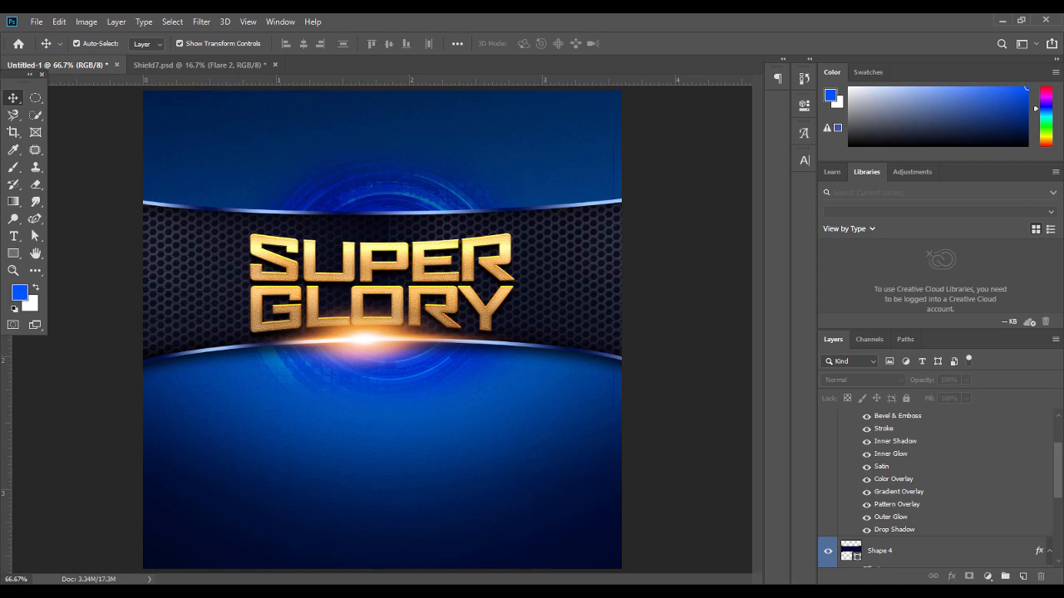
In Illustrator's riibbon.ai, select the red middle band and remove it, leaving the end flaps
key(alt+Tab)
click(295, 454)
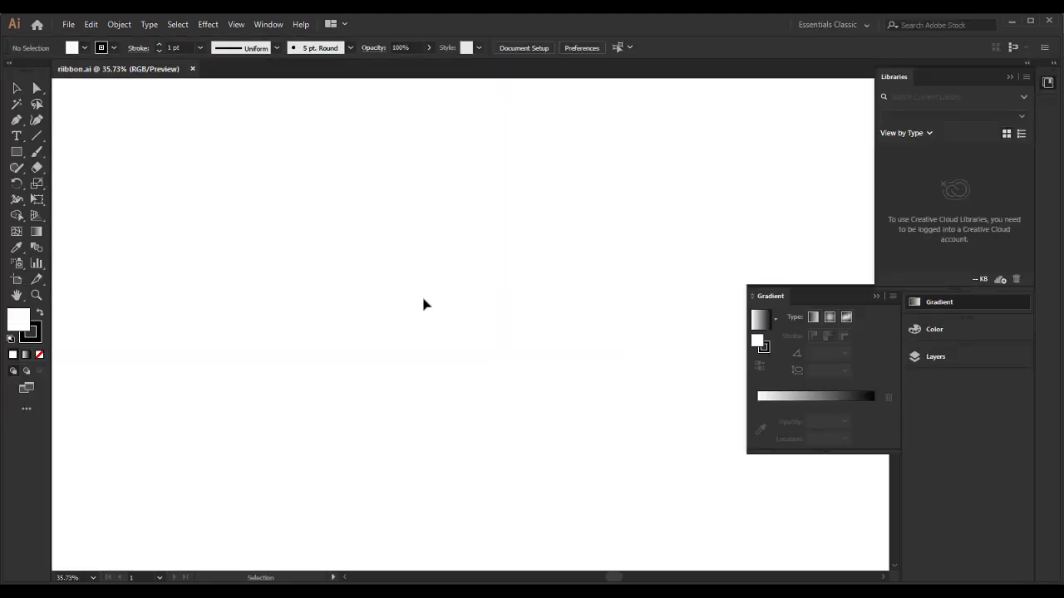
click(465, 333)
drag(466, 332, 466, 399)
drag(316, 279, 638, 333)
click(378, 169)
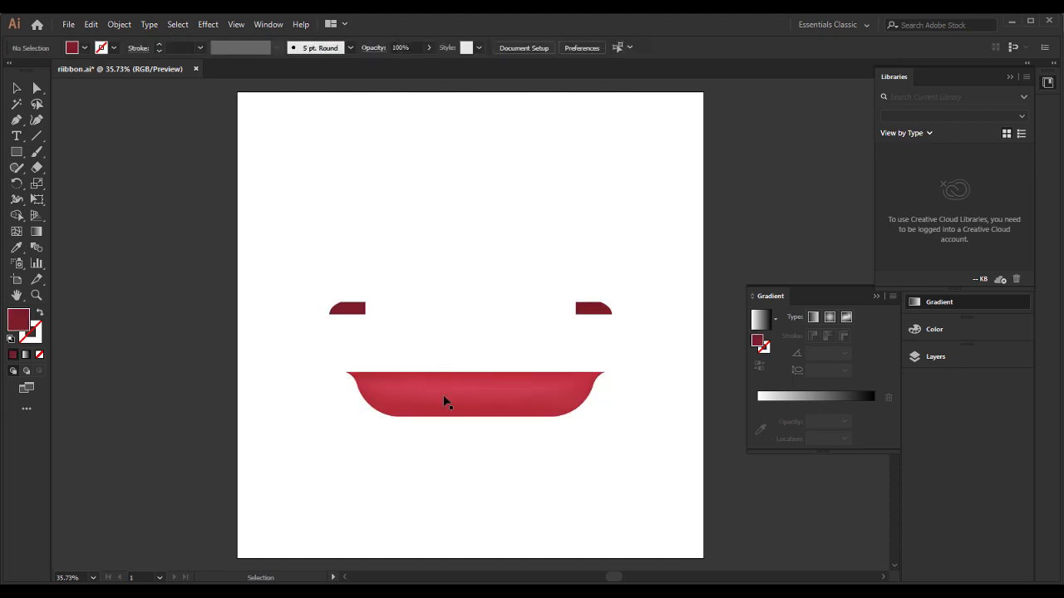
key(ctrl+z)
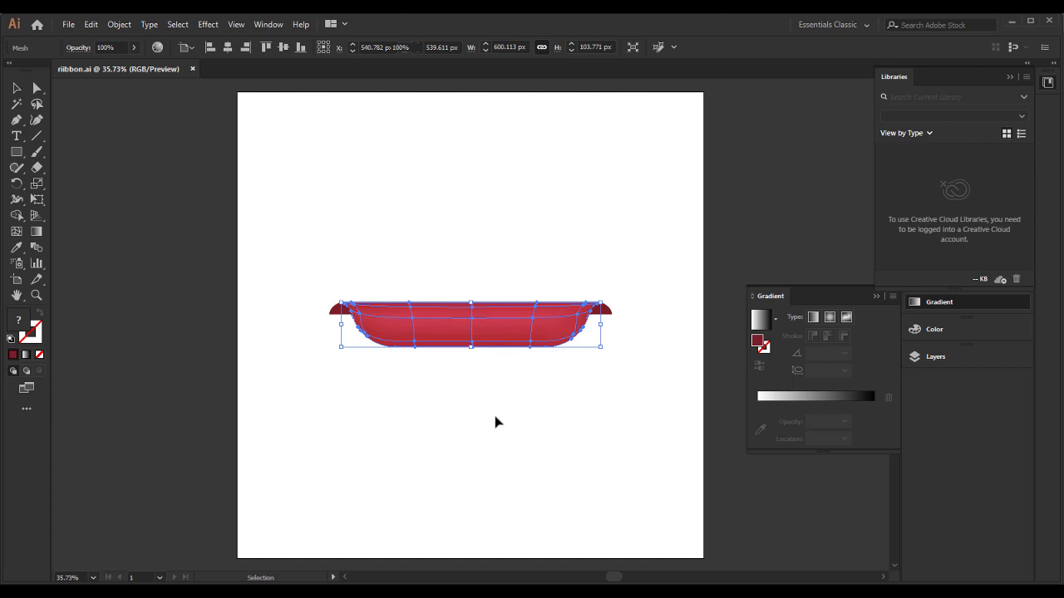
click(499, 420)
click(464, 342)
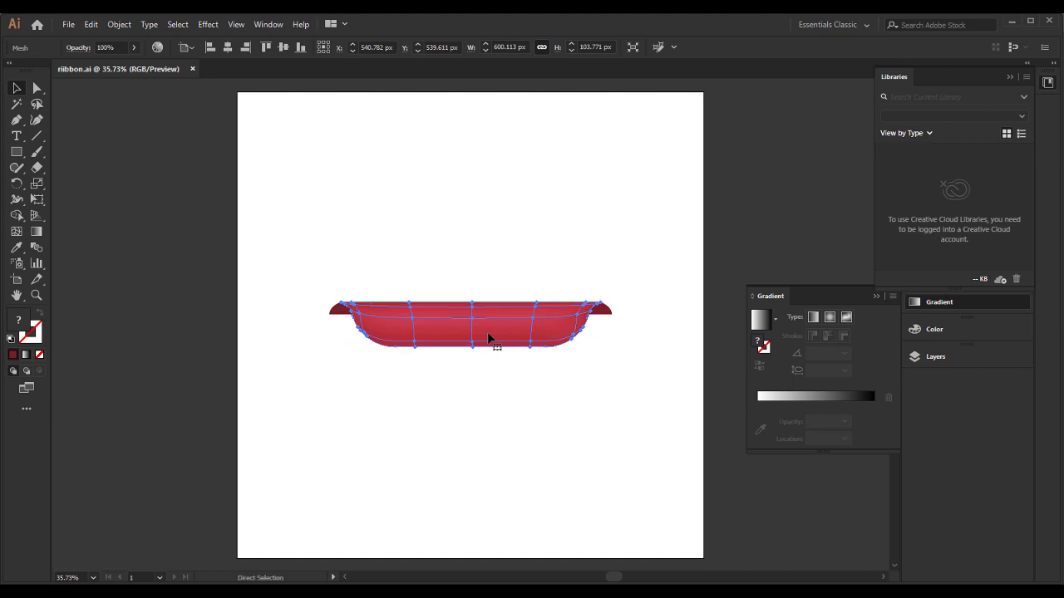
key(Delete)
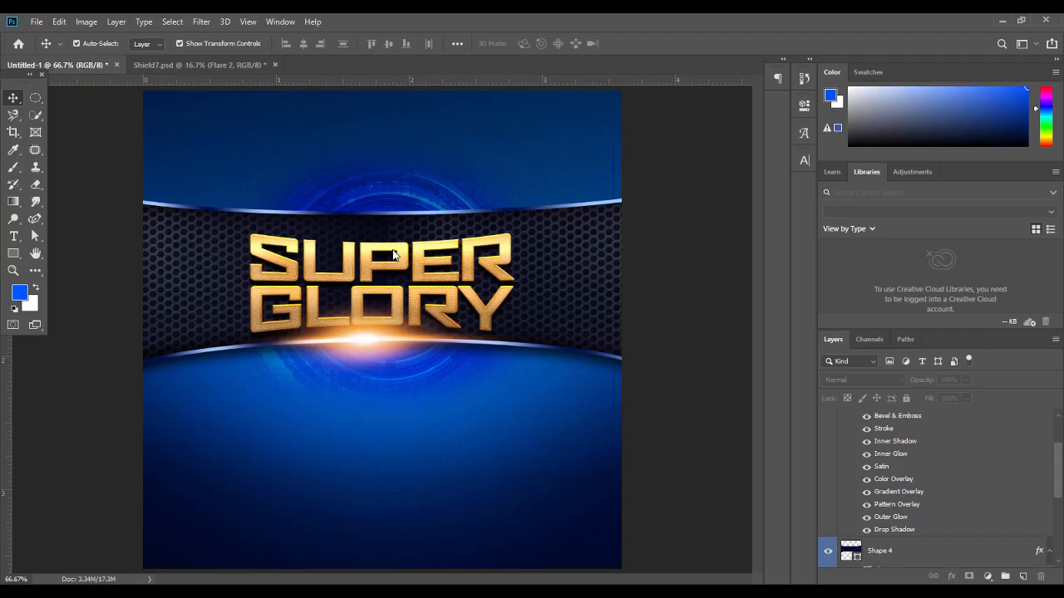
Paste the red band as a smart object, scale it over SUPER, then delete the misplaced copy
key(ctrl+v)
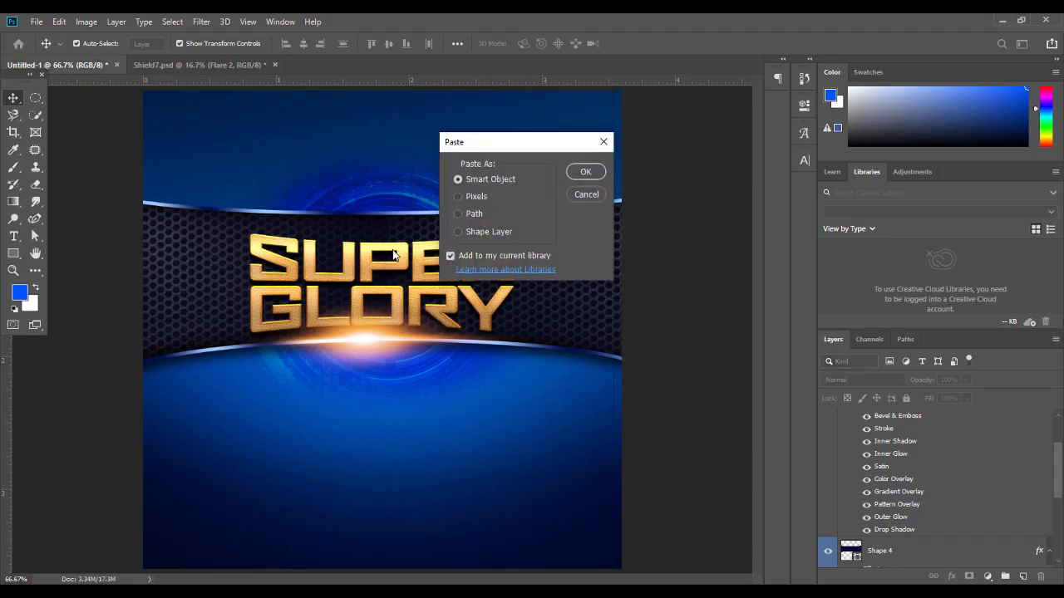
key(Return)
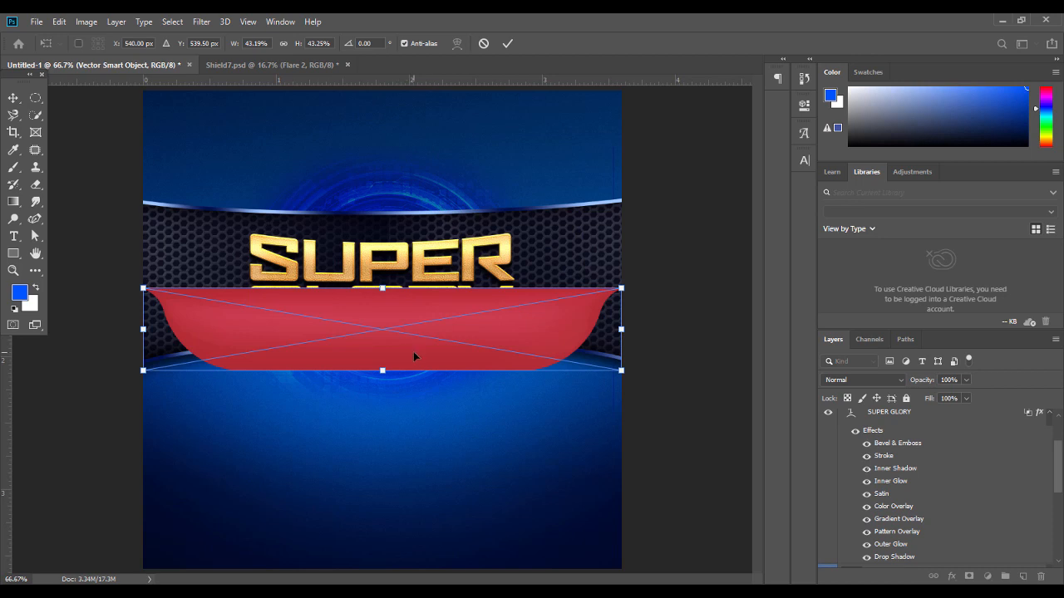
drag(388, 371, 397, 221)
drag(382, 168, 385, 177)
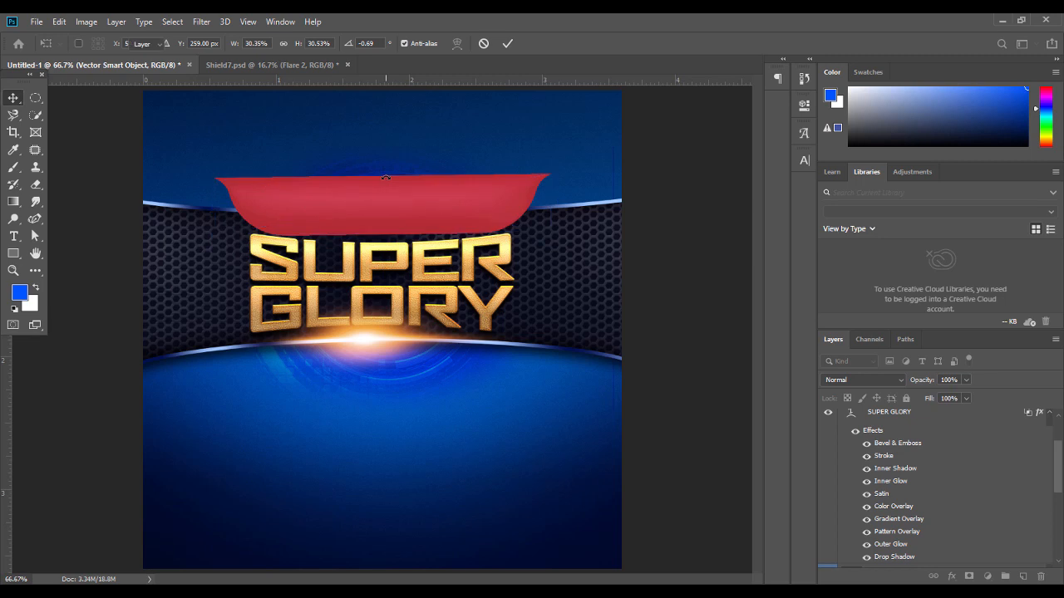
key(Return)
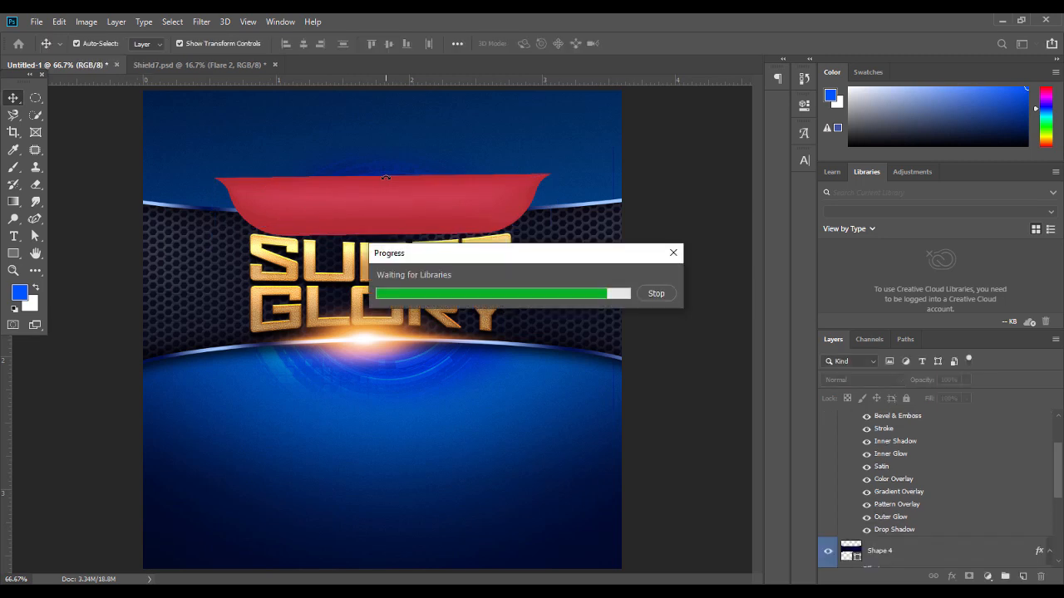
click(656, 294)
key(Escape)
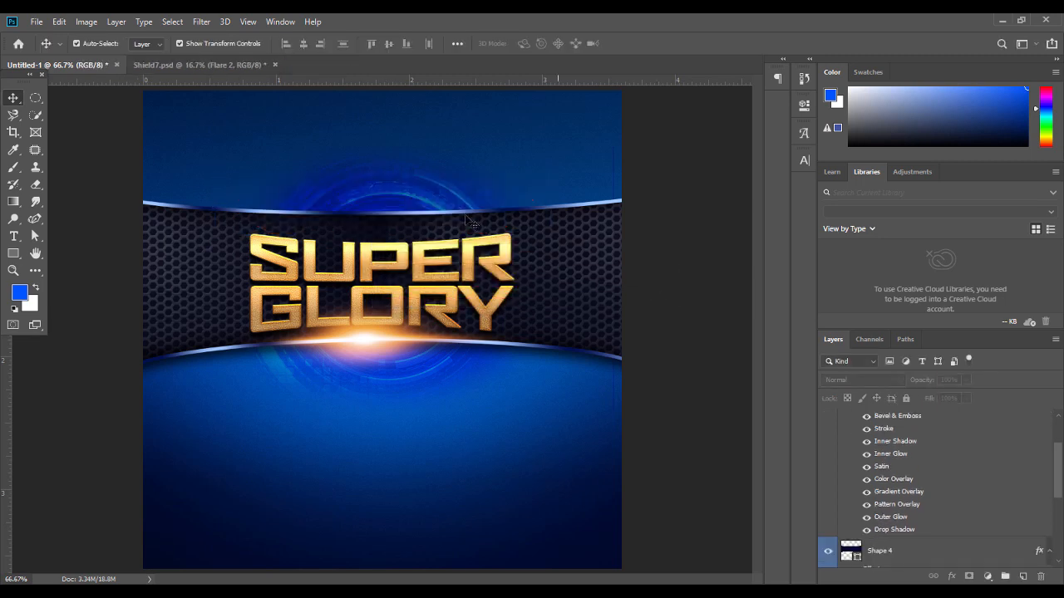
key(ctrl+shift+z)
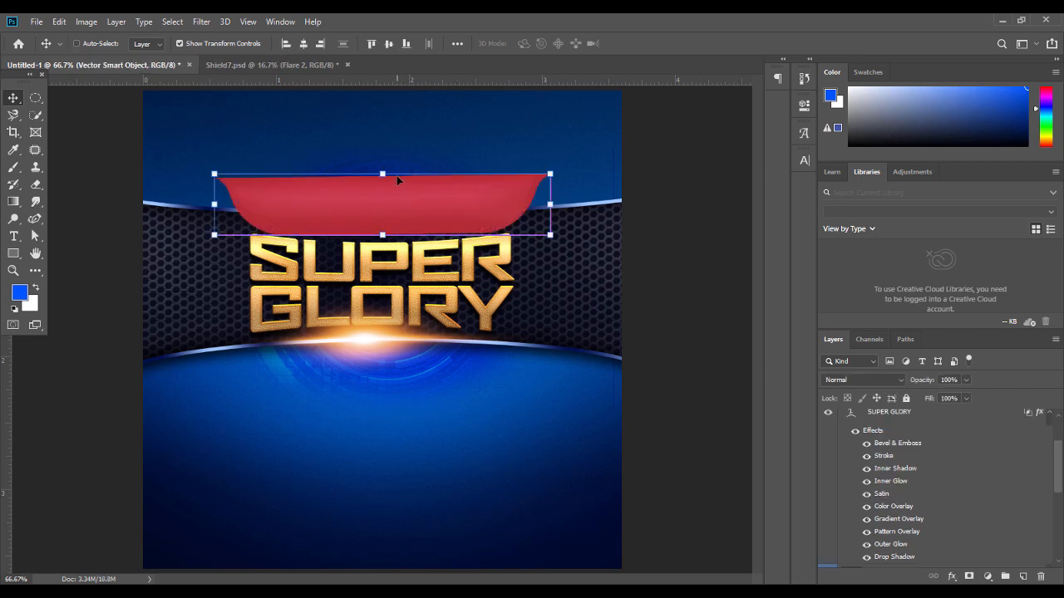
key(Delete)
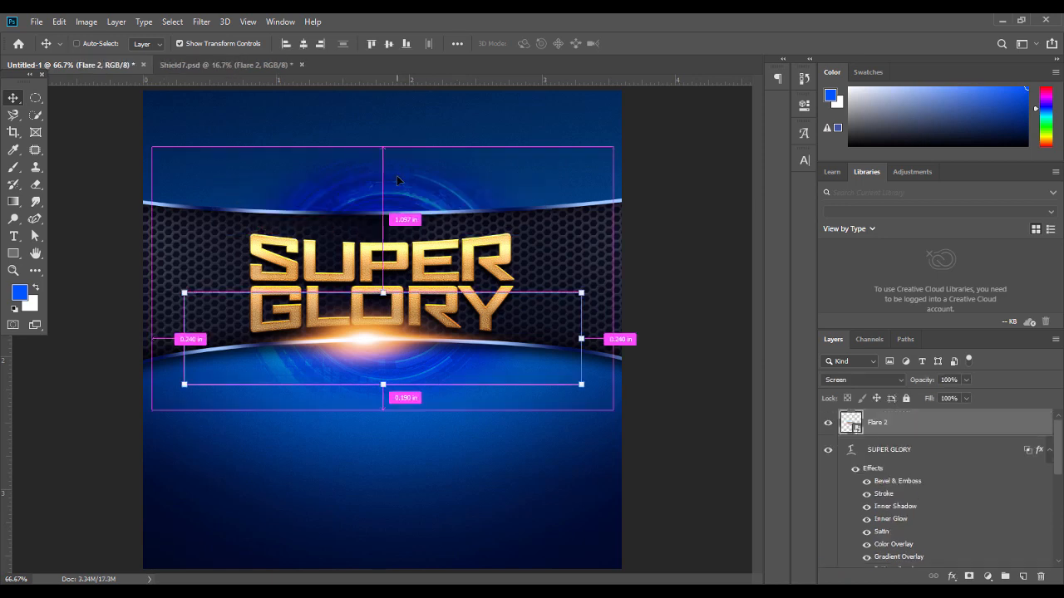
Paste the red band again as a smart object, scale it small and place it above SUPER
key(ctrl+v)
key(Return)
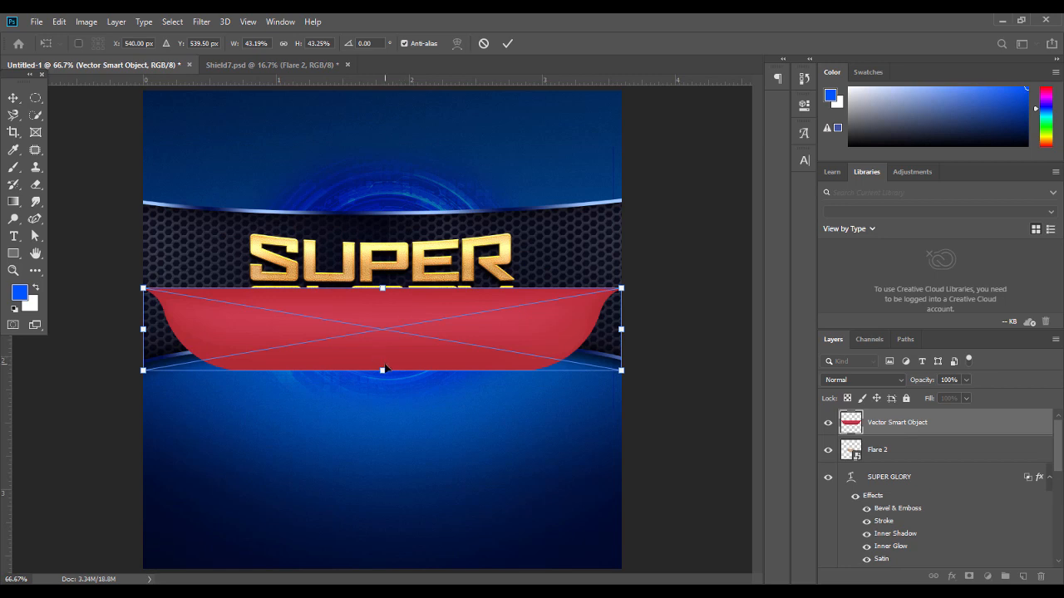
drag(383, 363, 384, 323)
key(Return)
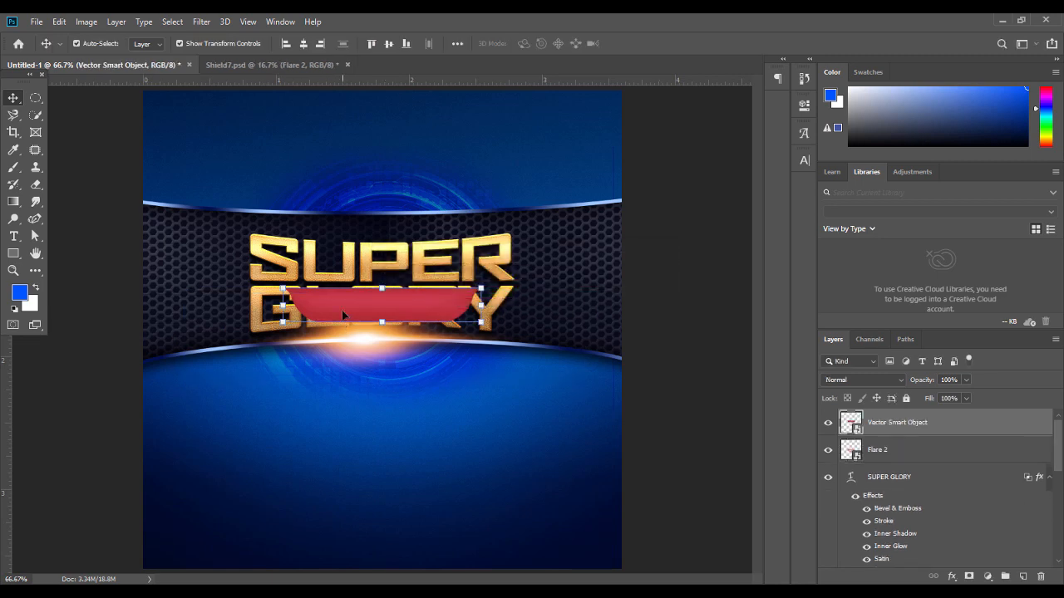
drag(380, 299, 380, 220)
click(669, 283)
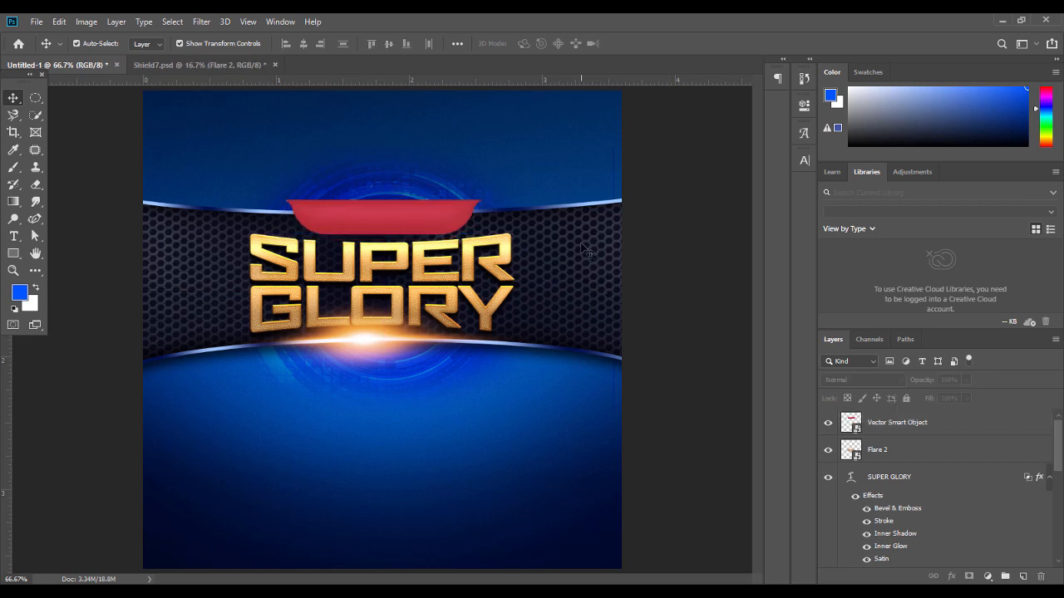
Shrink the hexagon band layer Shape 4 slightly from the top
click(498, 222)
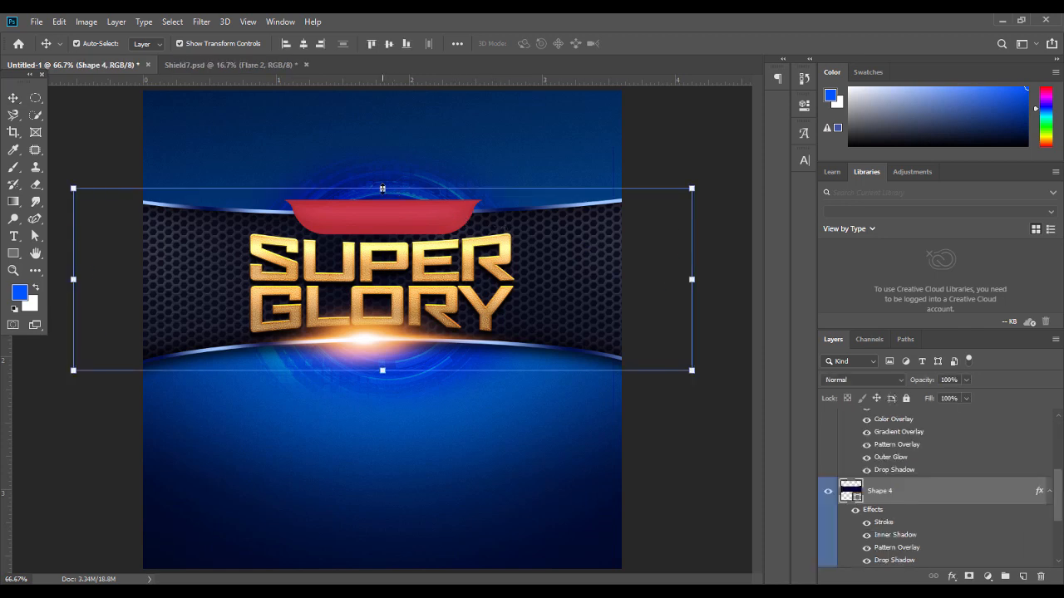
key(ctrl+t)
drag(382, 189, 383, 192)
key(Return)
click(686, 399)
Nudge the red ribbon band down slightly and bring up its layer options
click(369, 214)
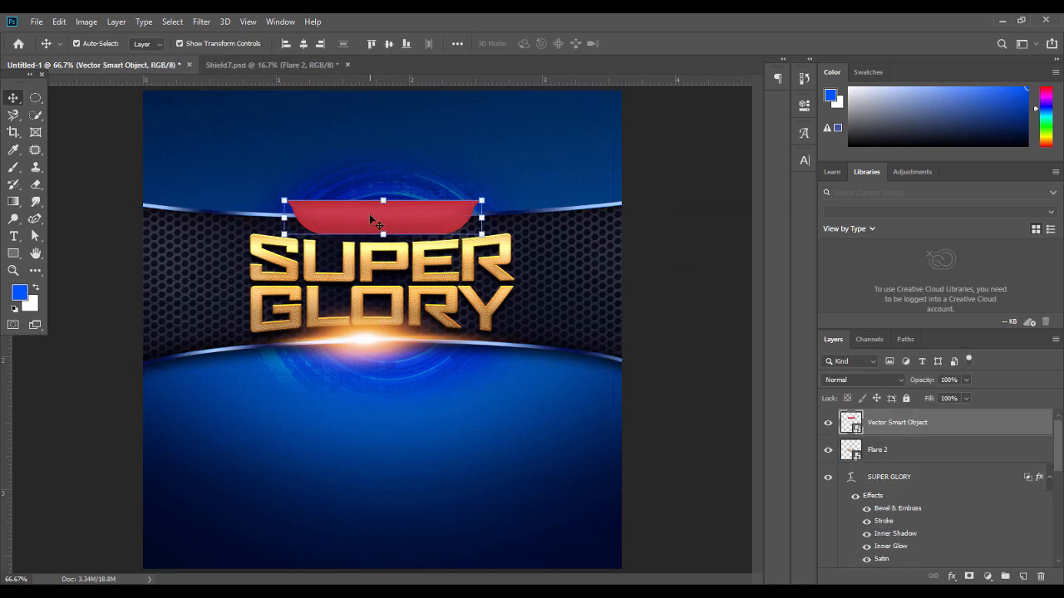
key(Down)
key(Down)
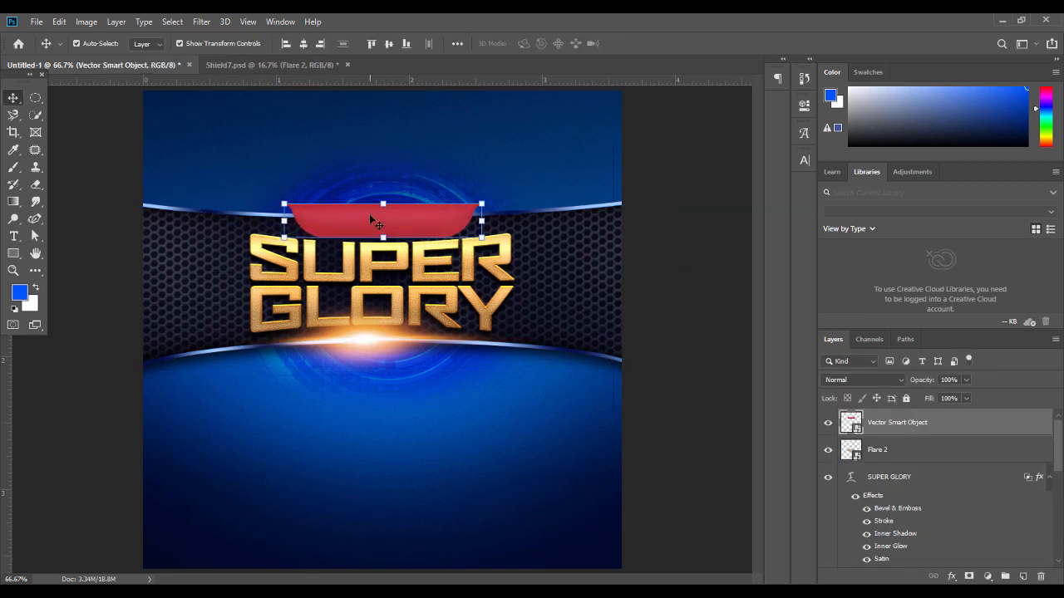
click(678, 291)
click(384, 221)
right_click(936, 430)
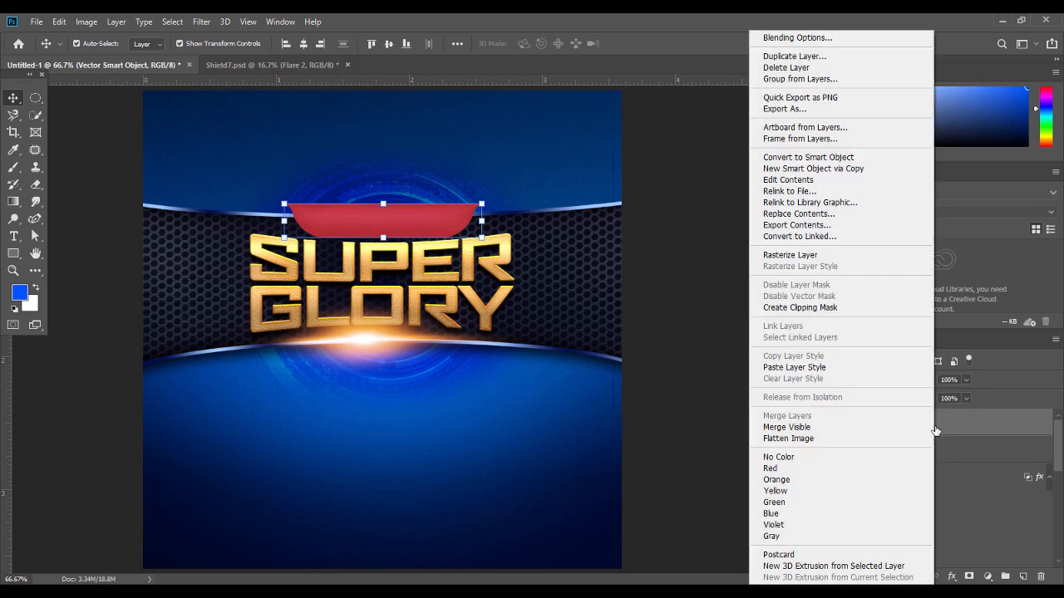
Add a Gradient Overlay to the red band and set the left gradient stop to ff0000
click(792, 38)
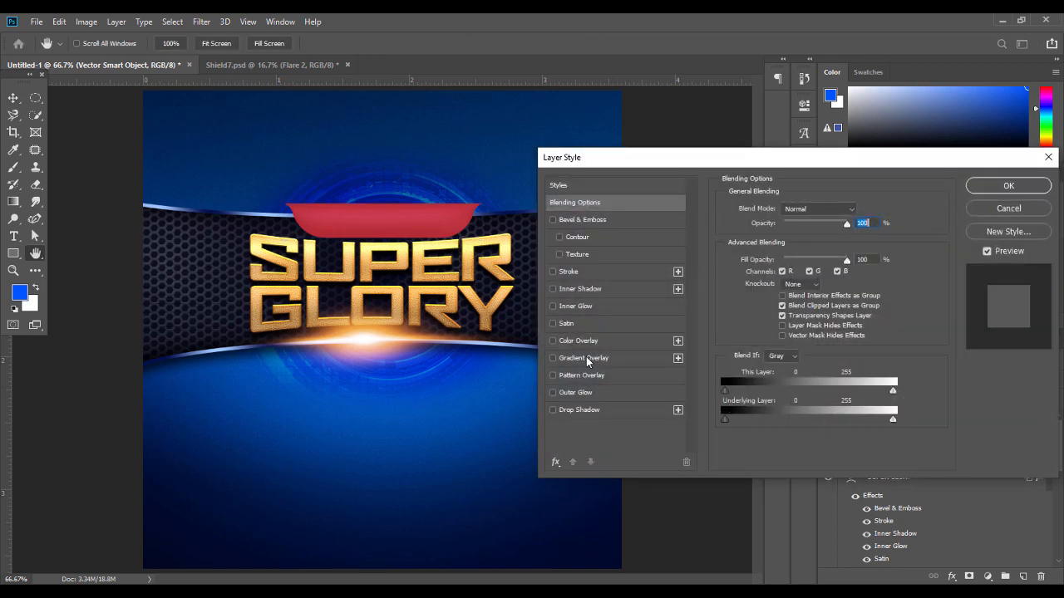
click(584, 358)
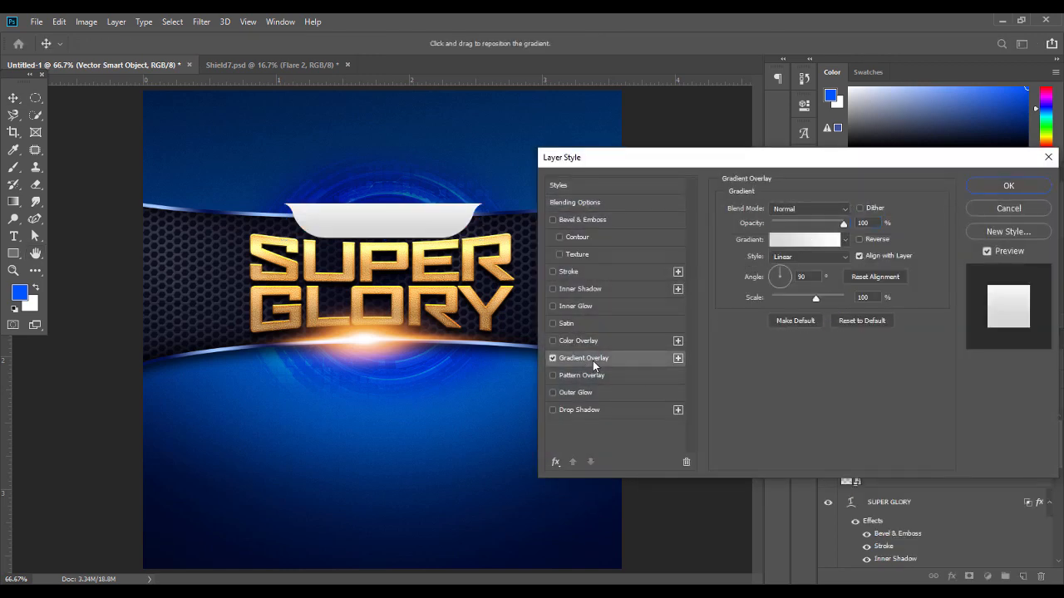
click(818, 246)
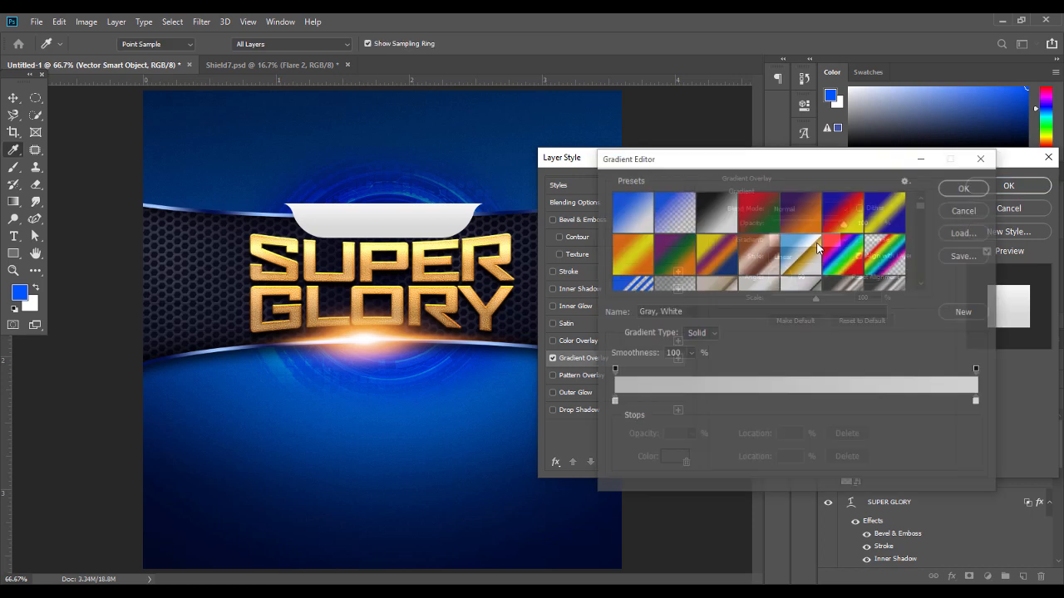
double_click(613, 404)
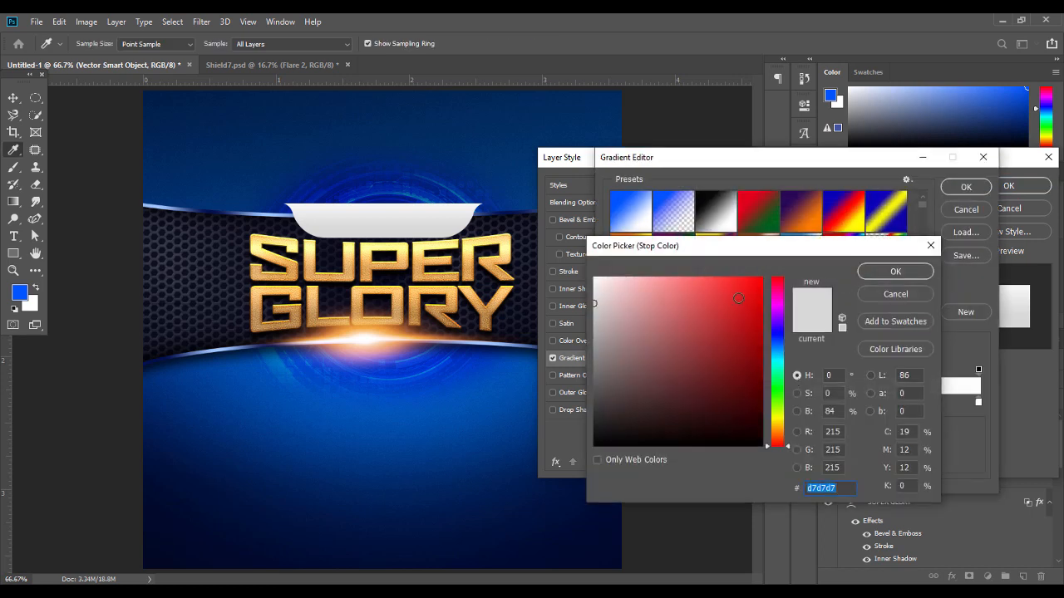
text(ff0000)
click(896, 272)
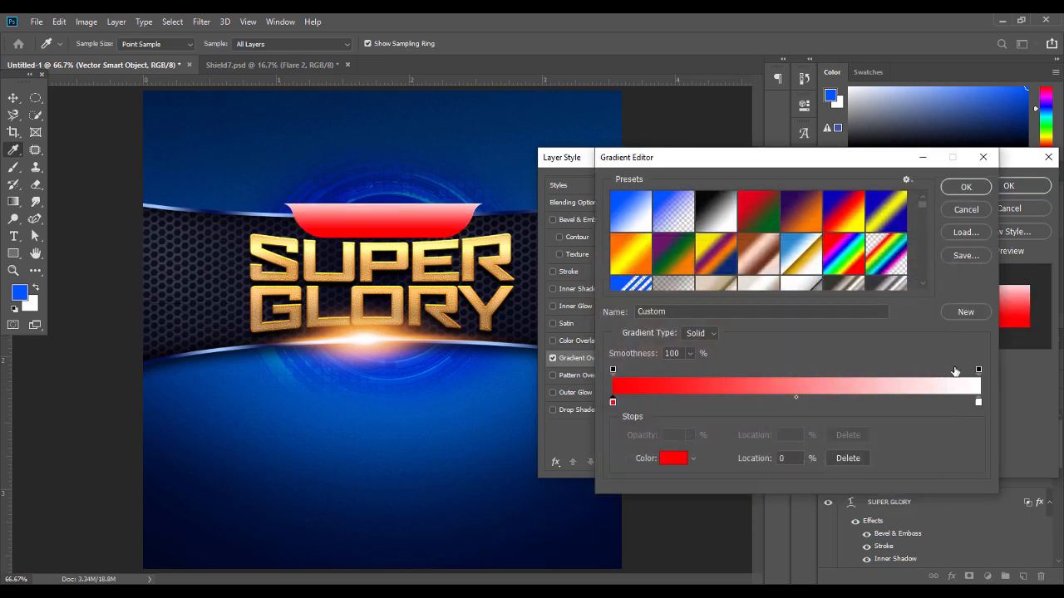
Set the right gradient stop to a dark red, ending near 370000
double_click(979, 404)
text(4b0303)
double_click(807, 488)
text(460202)
drag(756, 399, 758, 393)
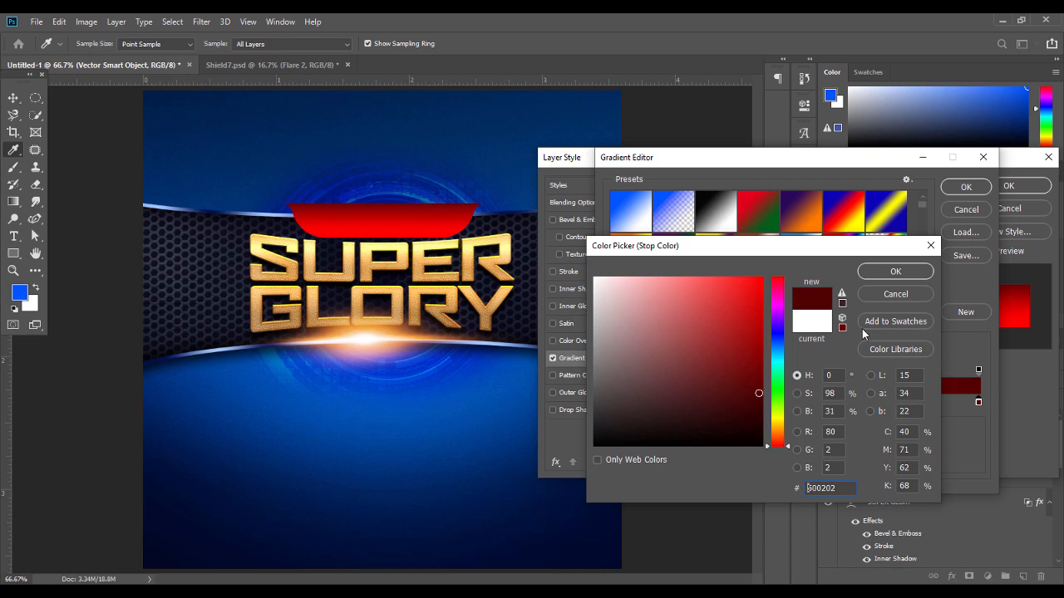
drag(758, 395, 761, 411)
click(894, 271)
Deepen the left stop's red, apply the gradient overlay, and nudge the band down a pixel
click(612, 401)
double_click(612, 401)
text(e70303)
drag(760, 294, 761, 296)
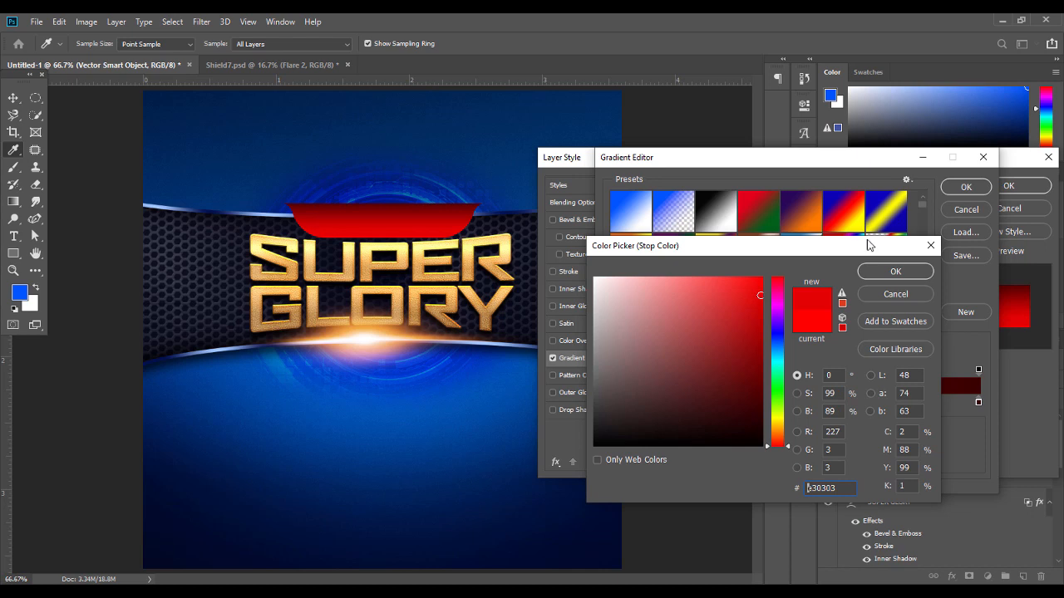
click(899, 273)
click(968, 188)
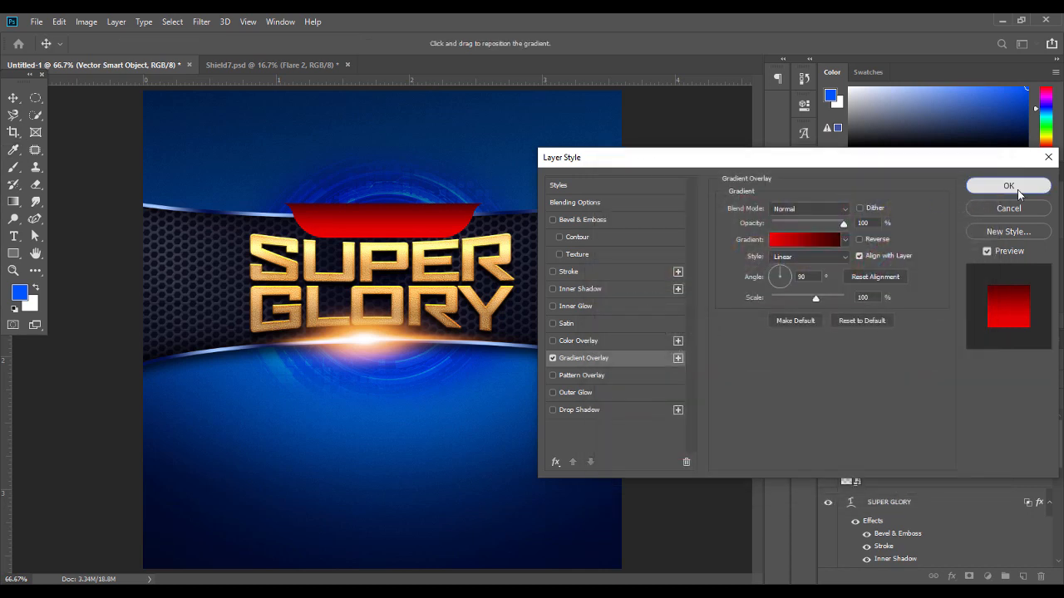
click(1008, 187)
key(Down)
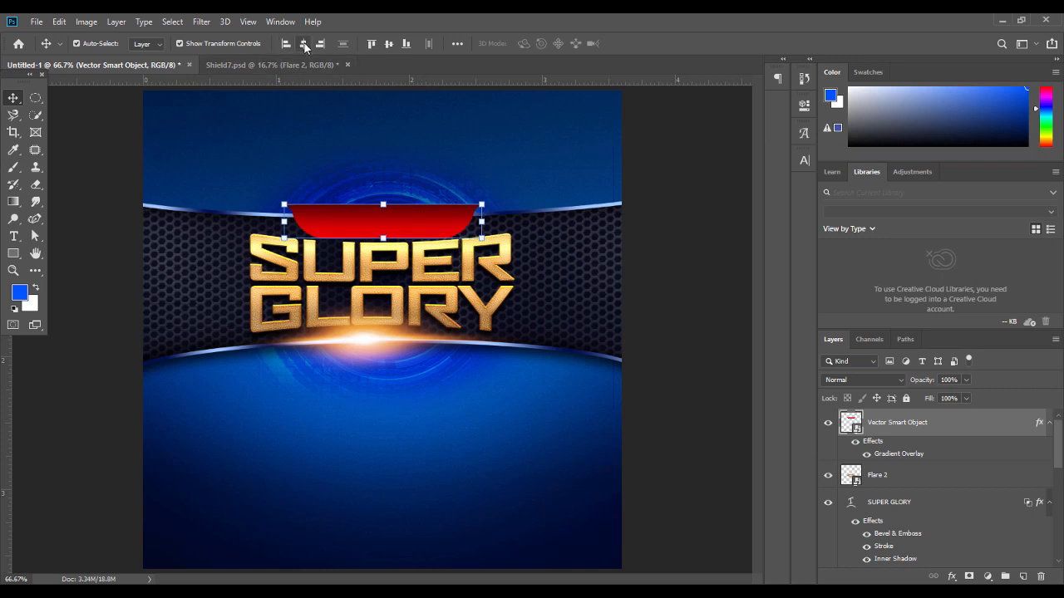
Start a text line on the red band and commit it
click(296, 217)
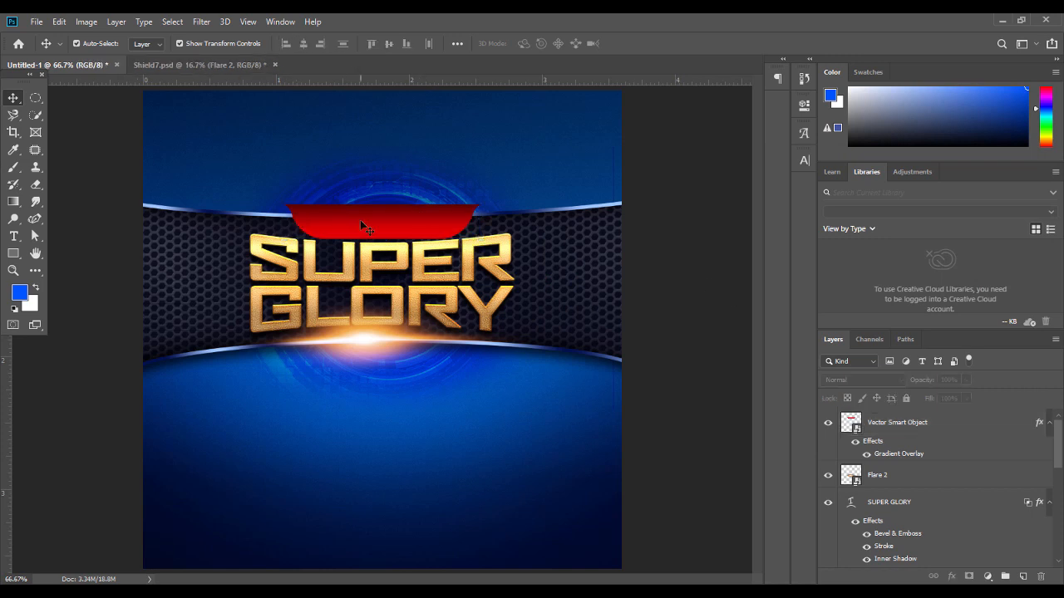
click(13, 237)
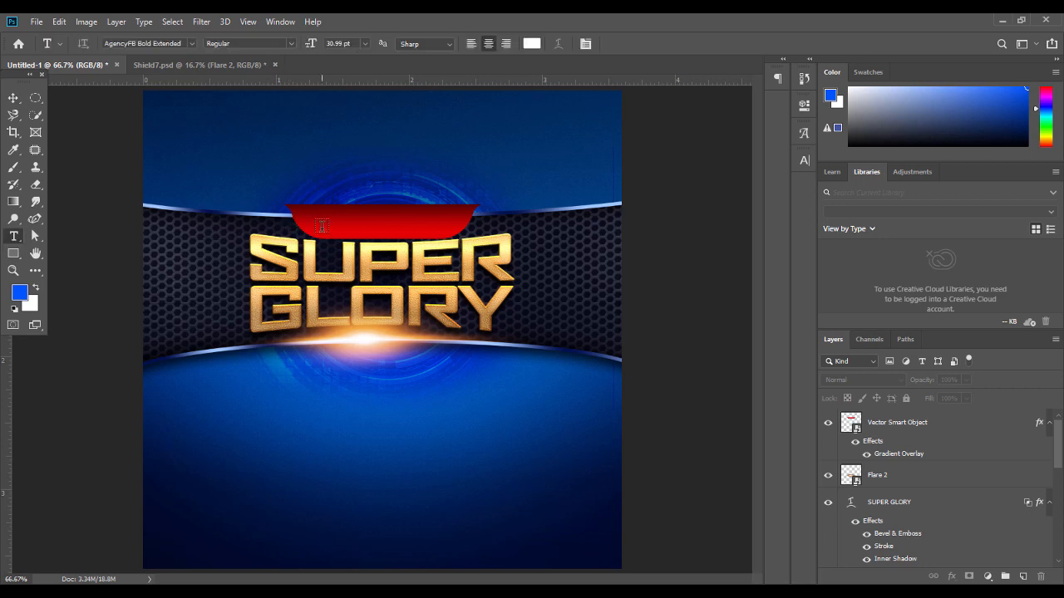
click(321, 225)
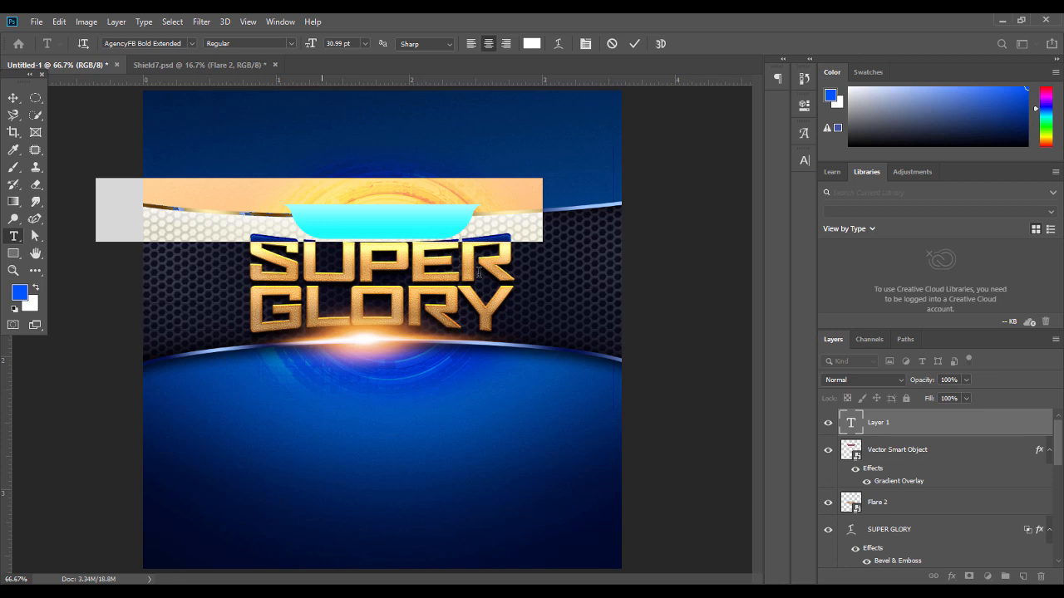
click(912, 450)
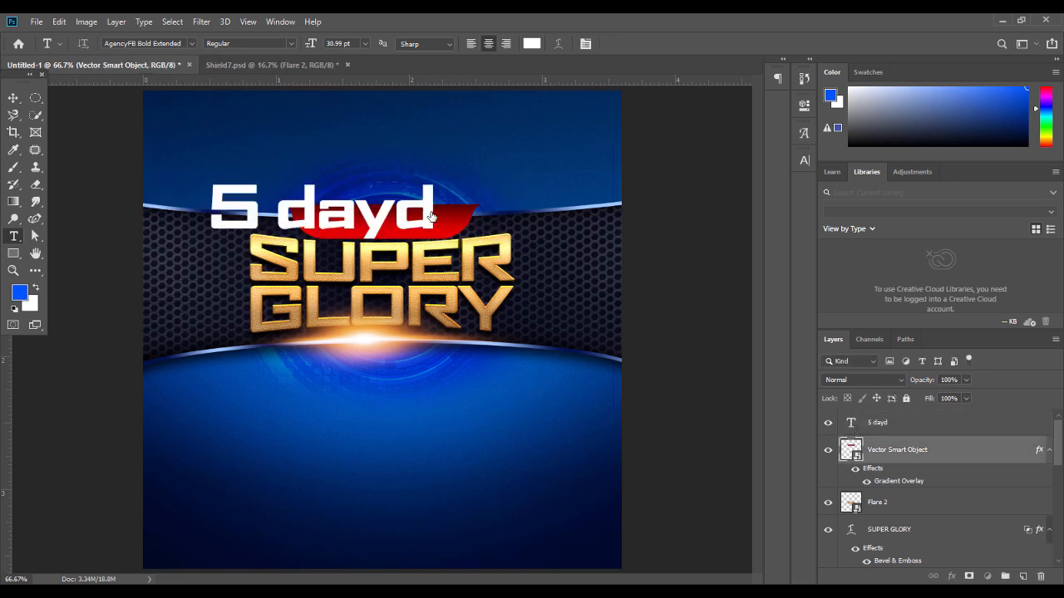
Correct the mistyped heading to '5 DAYS OF' and shrink it to 12.99 pt
double_click(852, 425)
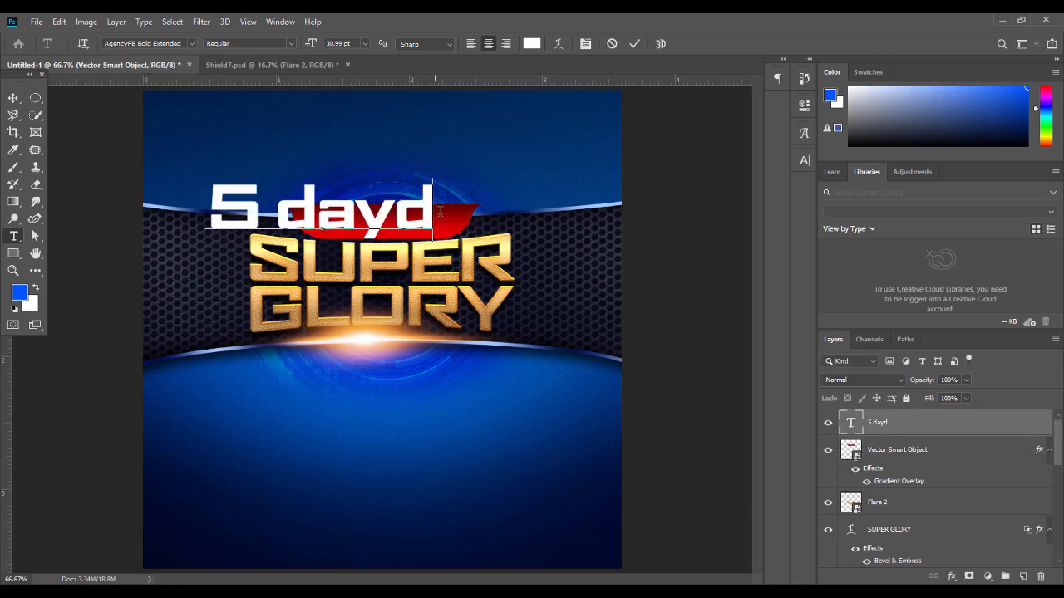
double_click(846, 424)
key(Right)
key(BackSpace)
key(BackSpace)
key(BackSpace)
key(BackSpace)
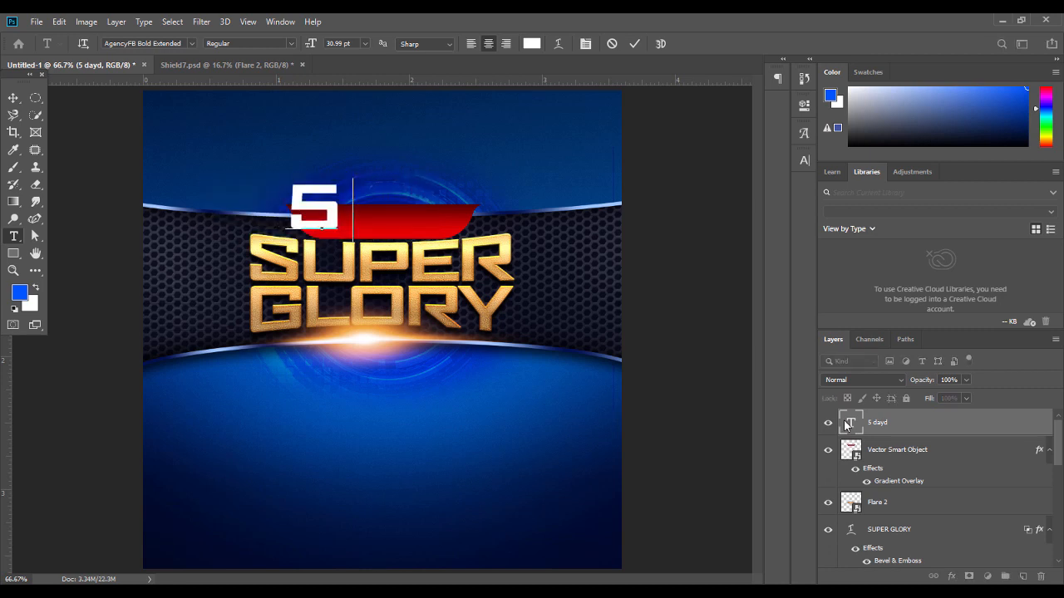
text(dy)
key(Left)
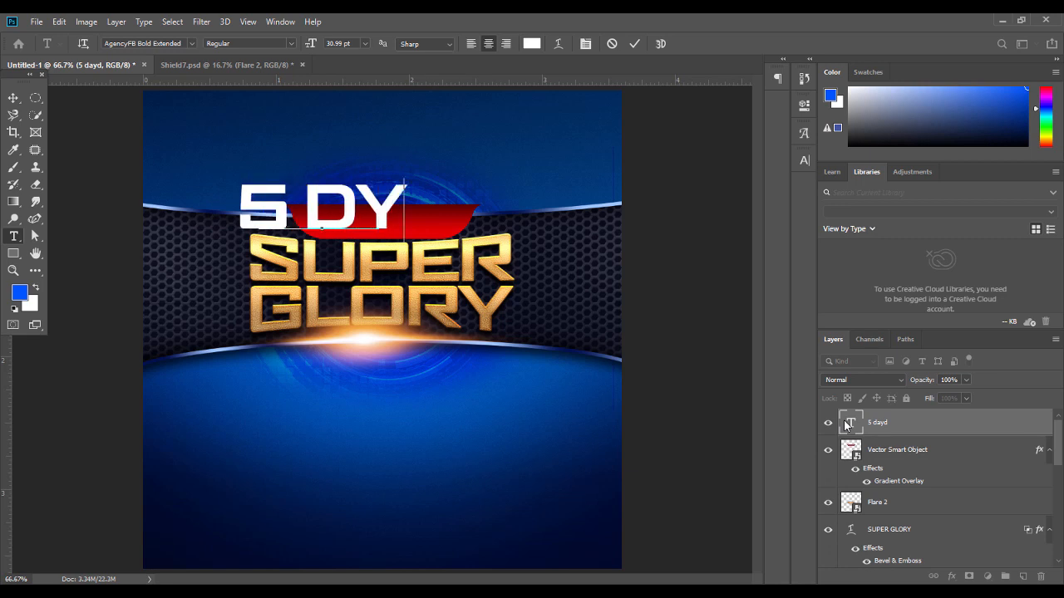
text(as od)
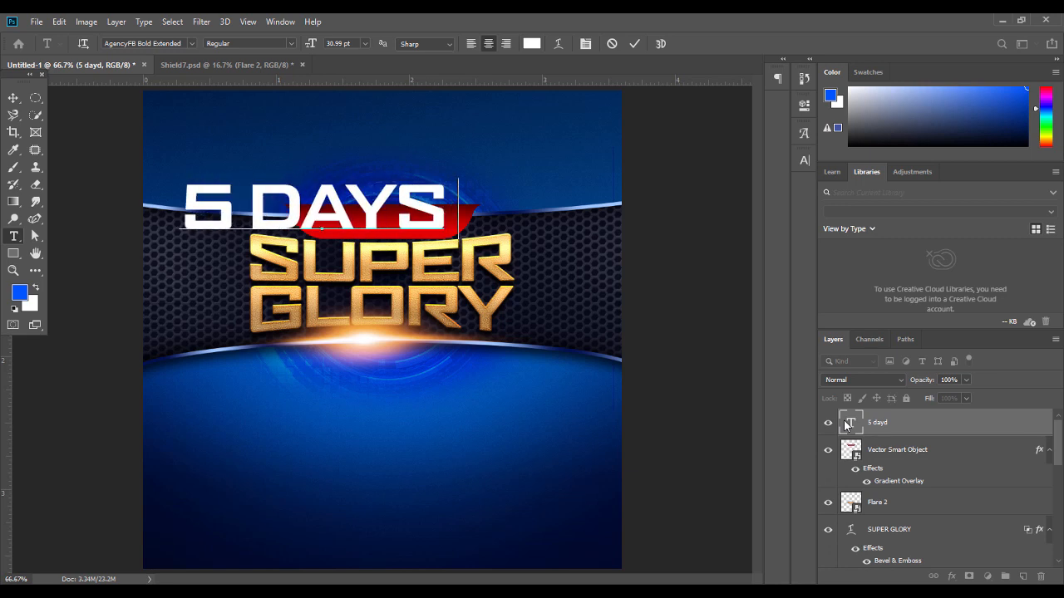
key(BackSpace)
text(f)
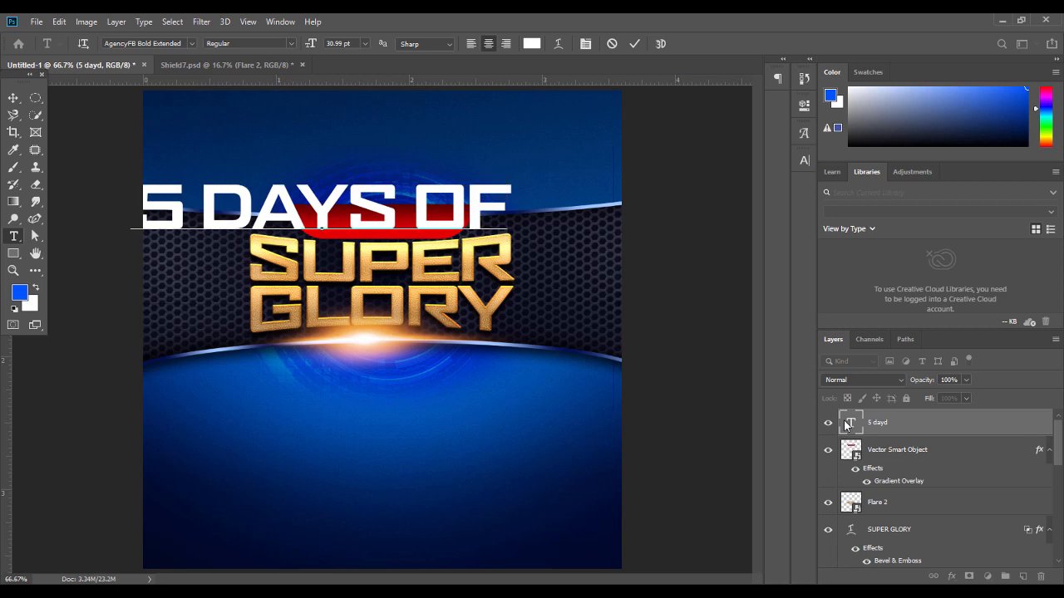
key(ctrl+a)
drag(309, 45, 293, 47)
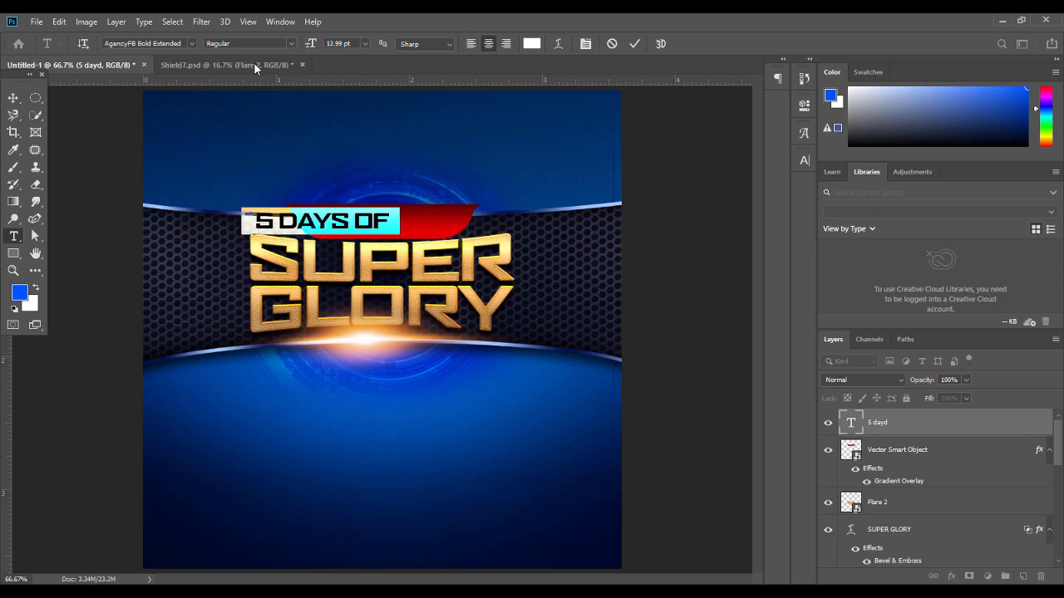
Move the heading onto the red banner and change DAYS to SUNDAYS
click(14, 98)
drag(358, 218, 333, 219)
double_click(418, 218)
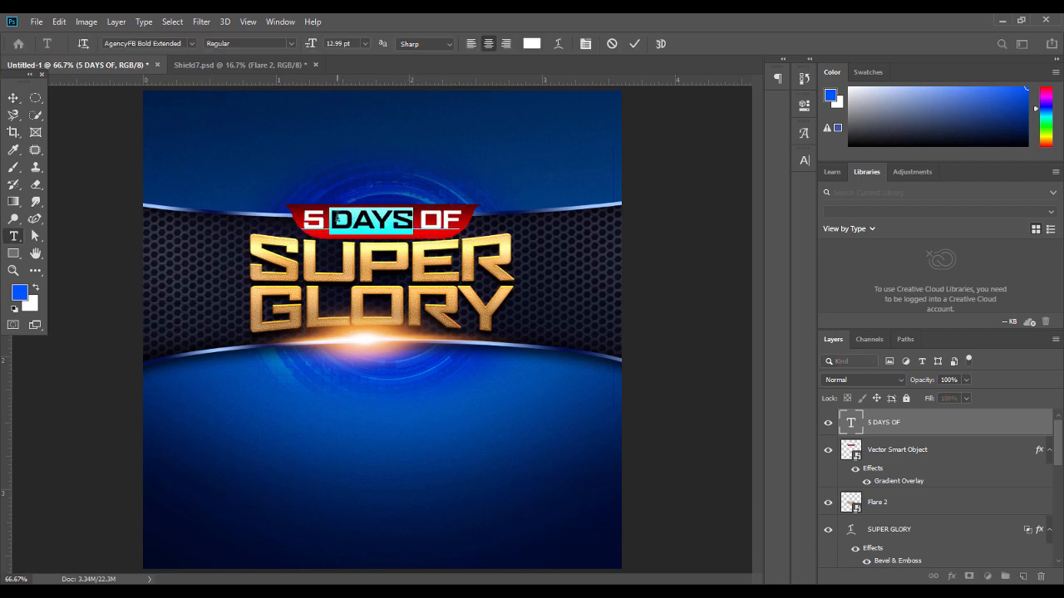
text(SUNDA)
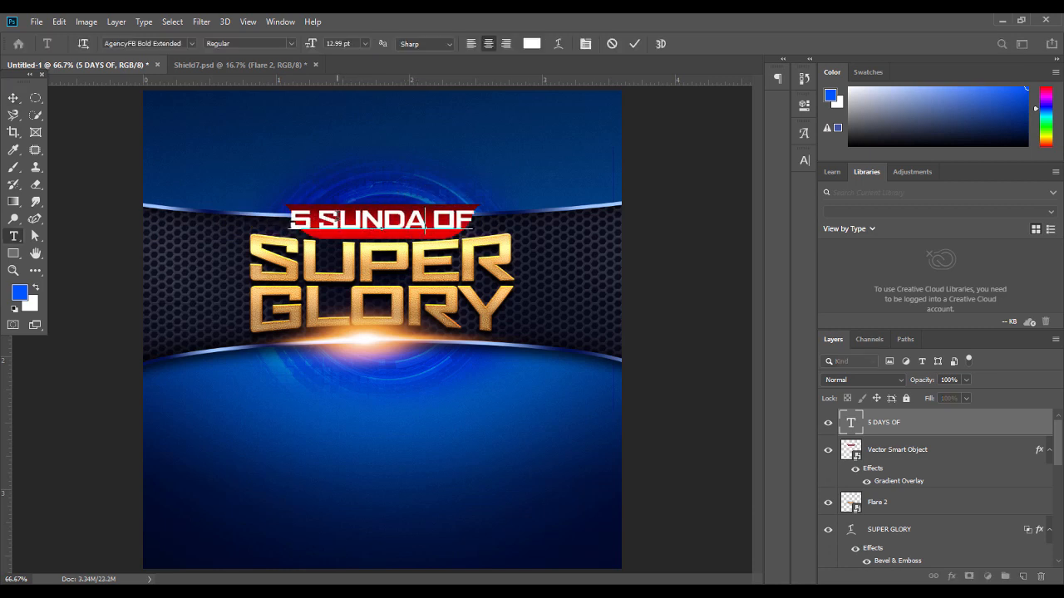
text(YS)
Set the banner text to Clash Display Semibold with letter spacing 0
key(ctrl+a)
click(176, 43)
text(CLAS)
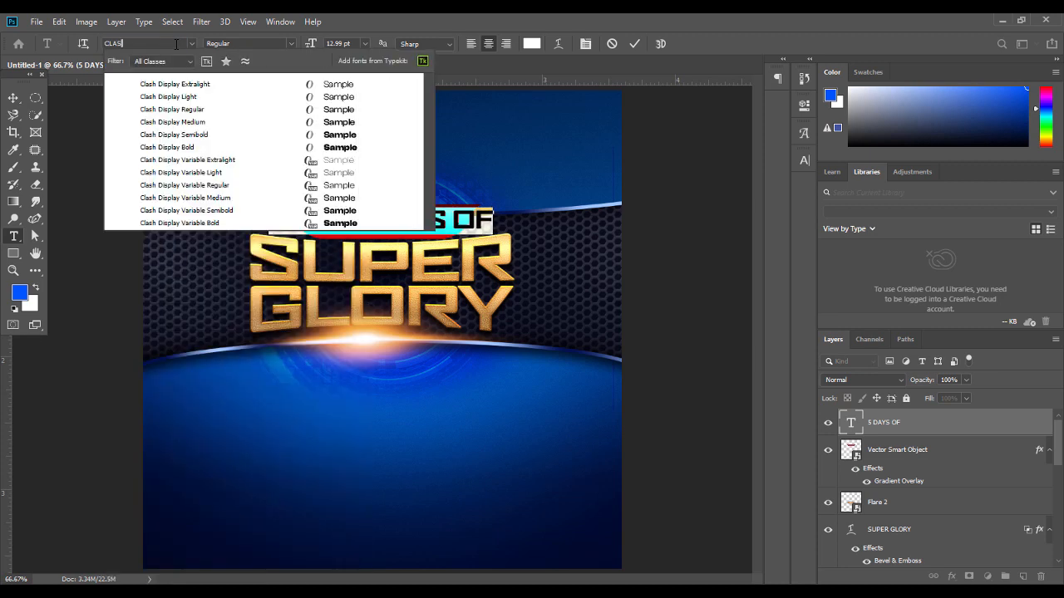
click(333, 135)
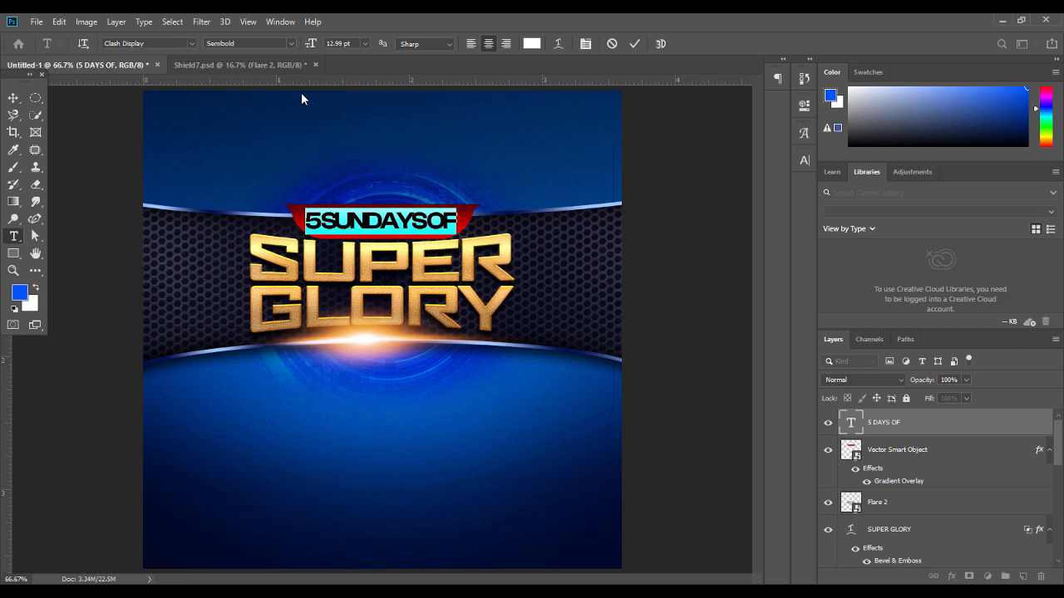
click(804, 160)
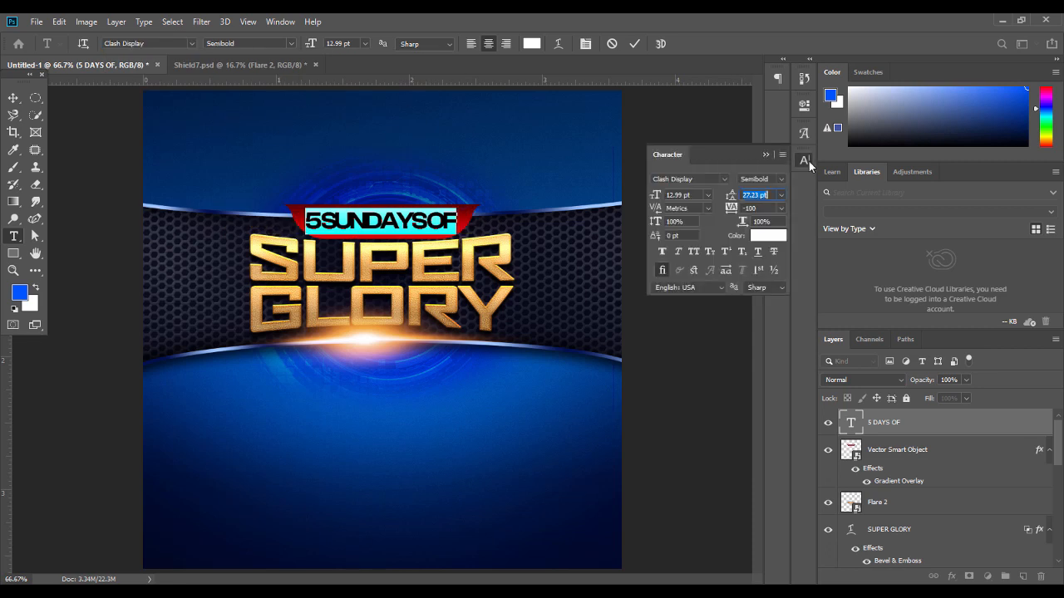
click(781, 209)
click(765, 287)
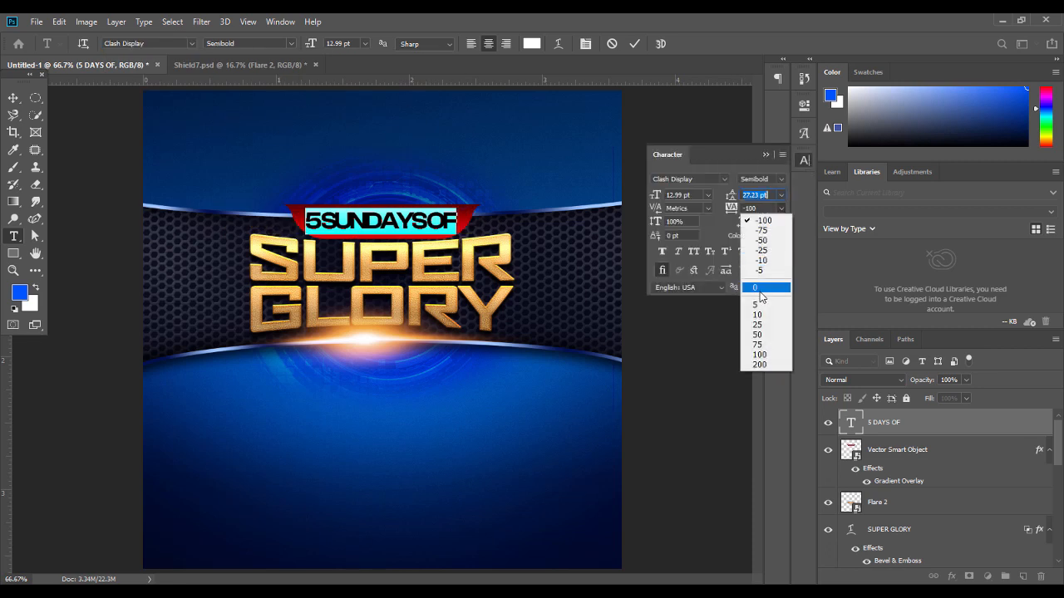
click(766, 155)
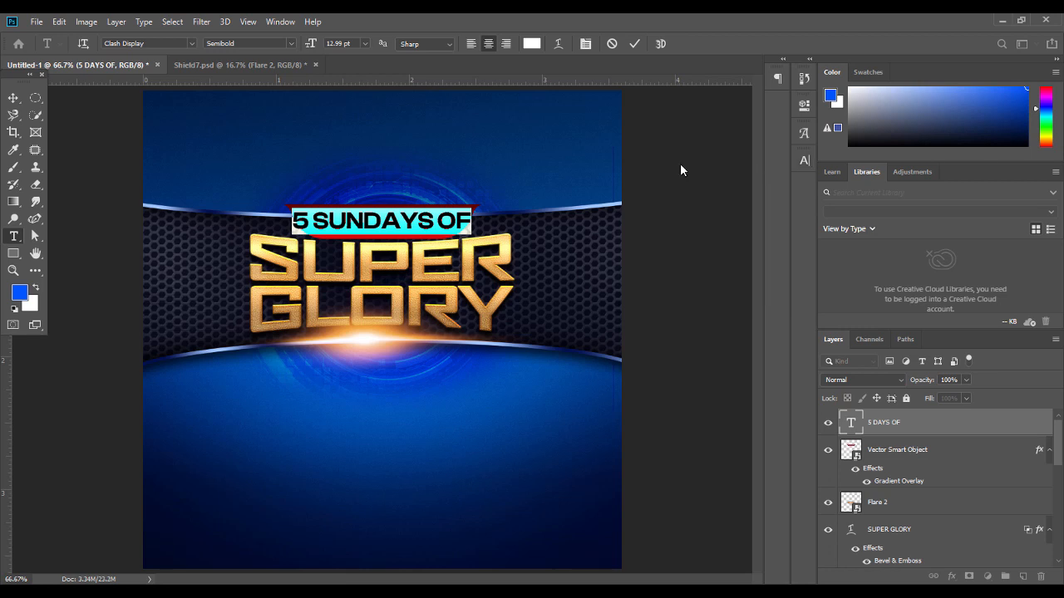
Scale the 5 SUNDAYS OF text to about 75% and centre it horizontally
click(13, 97)
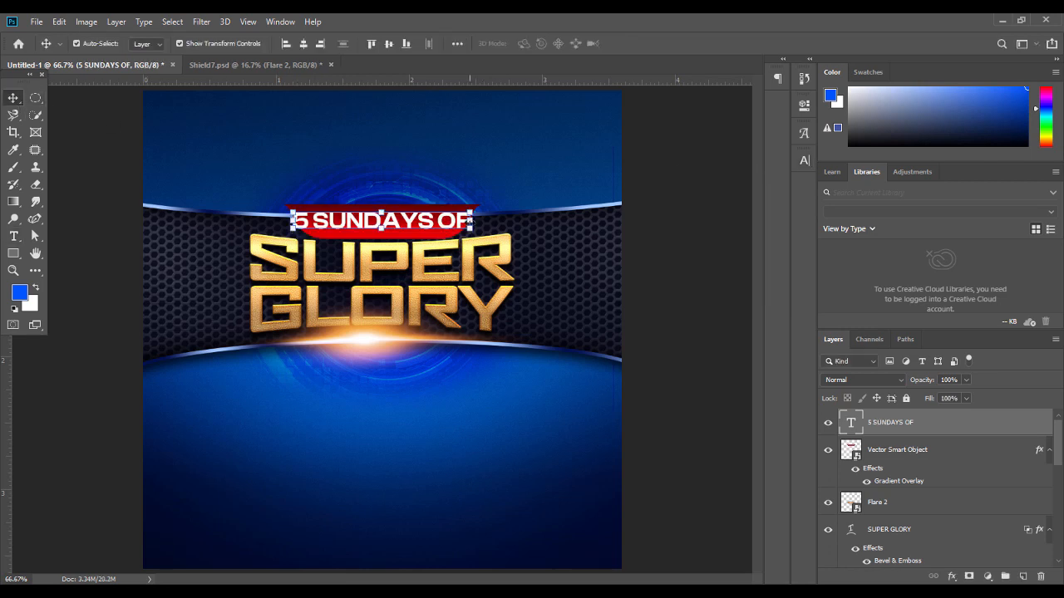
key(ctrl+t)
mouse_move(451, 223)
mouse_down()
mouse_move(420, 223)
mouse_move(435, 222)
mouse_up()
key(Return)
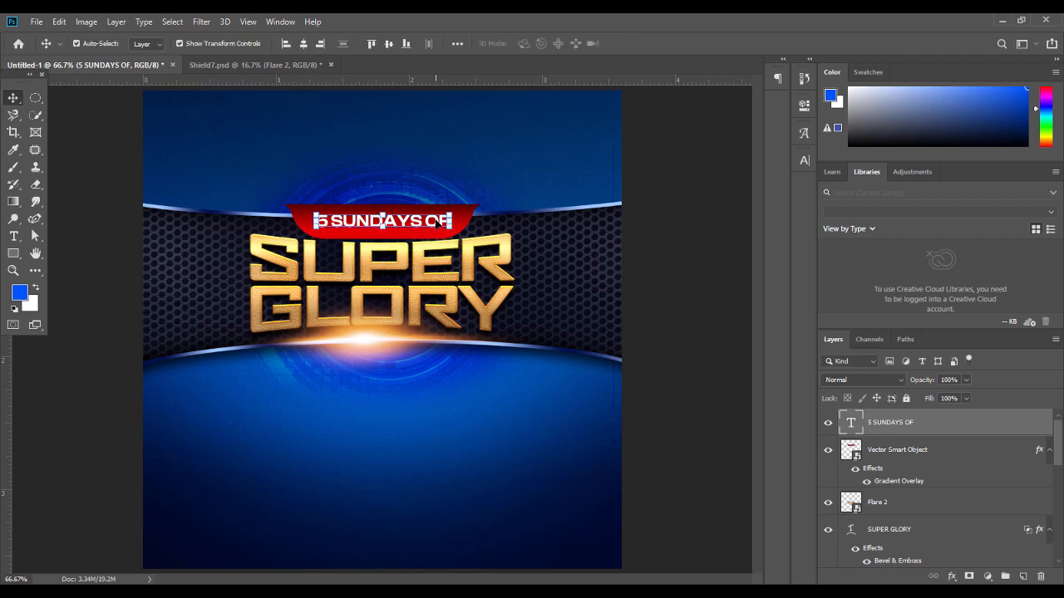
double_click(436, 223)
click(13, 98)
click(305, 44)
click(735, 313)
Shrink the red banner slightly and raise it a few pixels
click(401, 211)
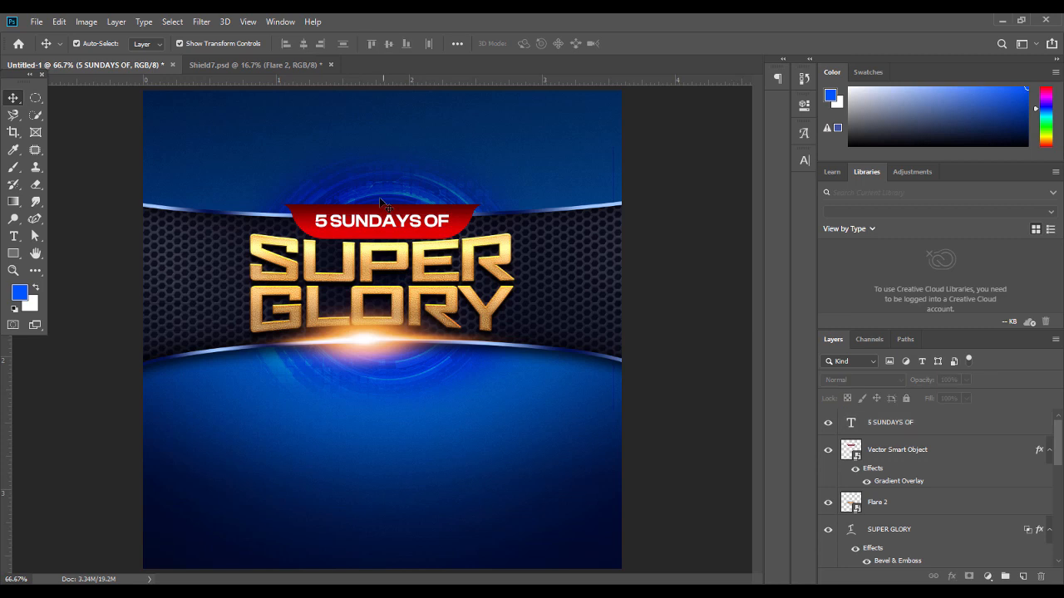
drag(382, 203, 382, 204)
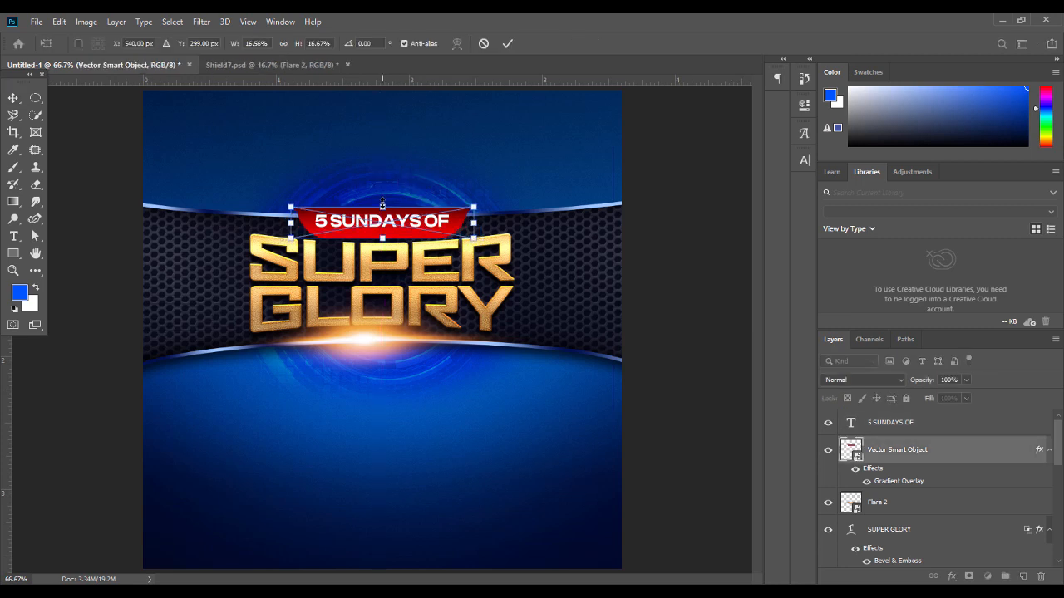
key(Return)
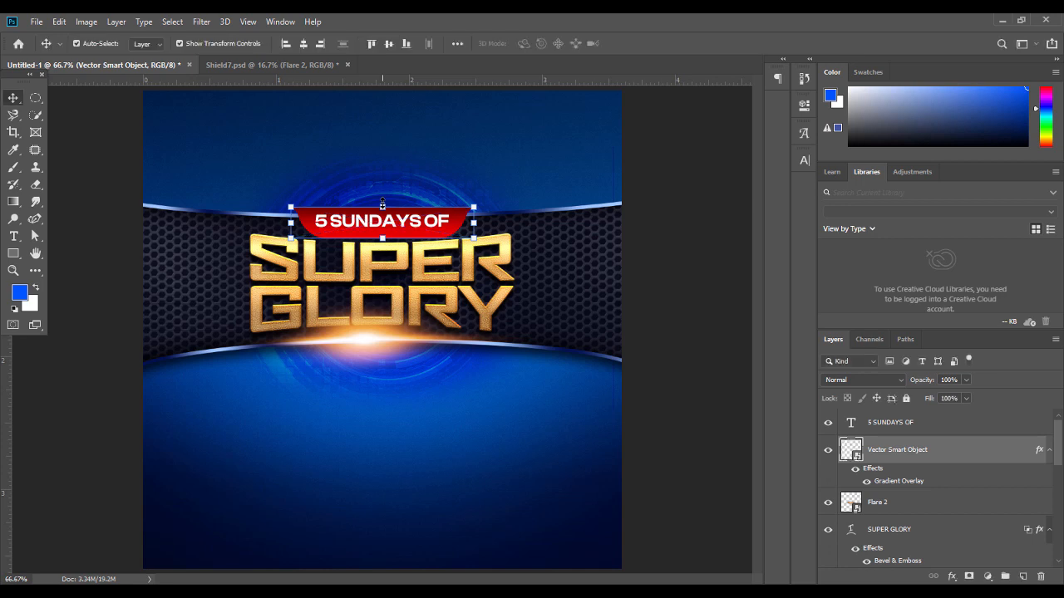
drag(382, 204, 383, 202)
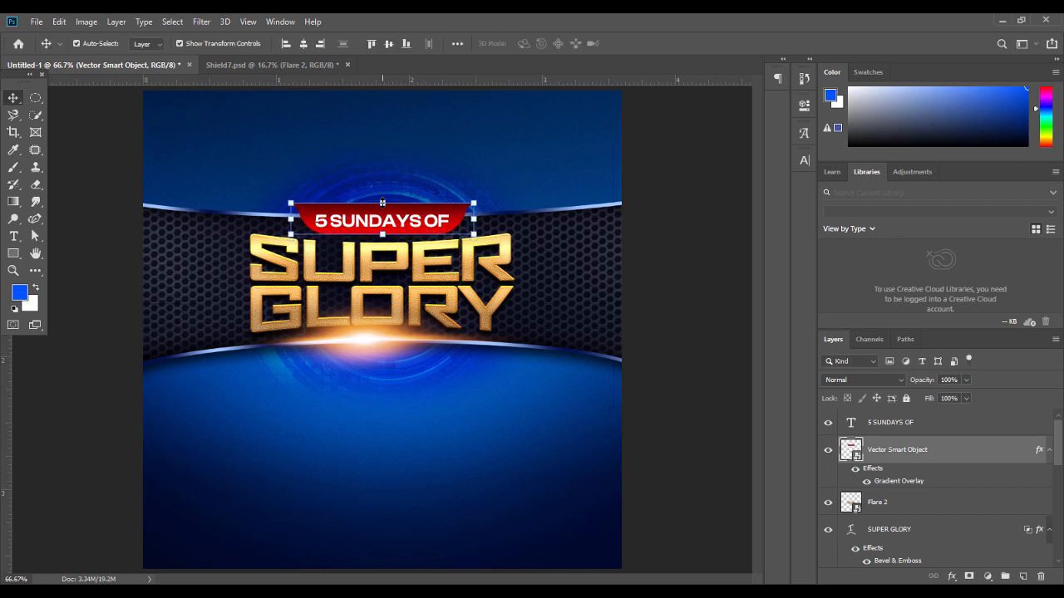
Reselect the red banner and collapse its effects list in the Layers panel
double_click(413, 223)
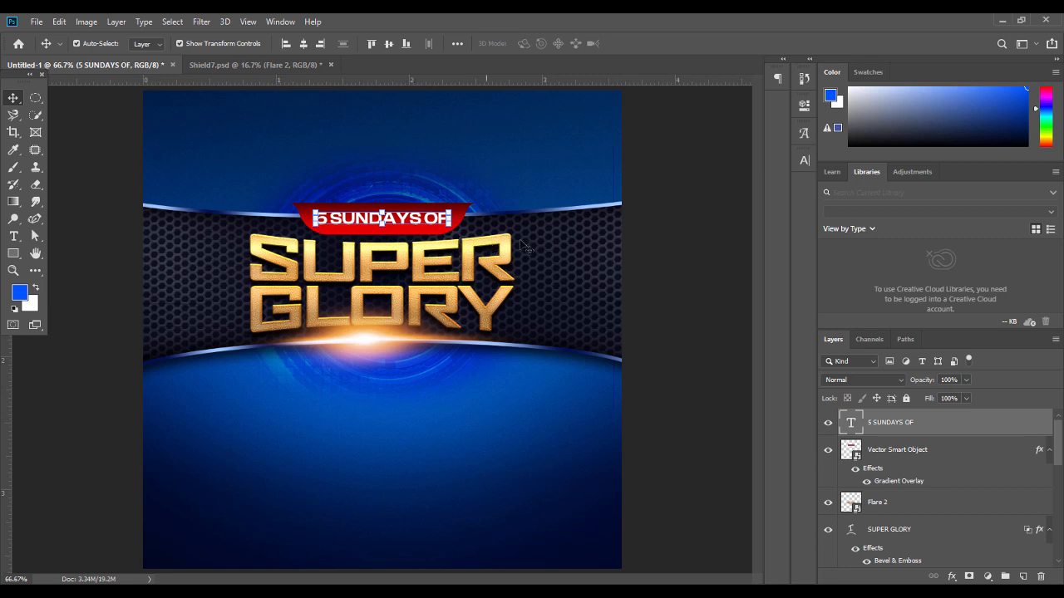
click(702, 287)
click(702, 287)
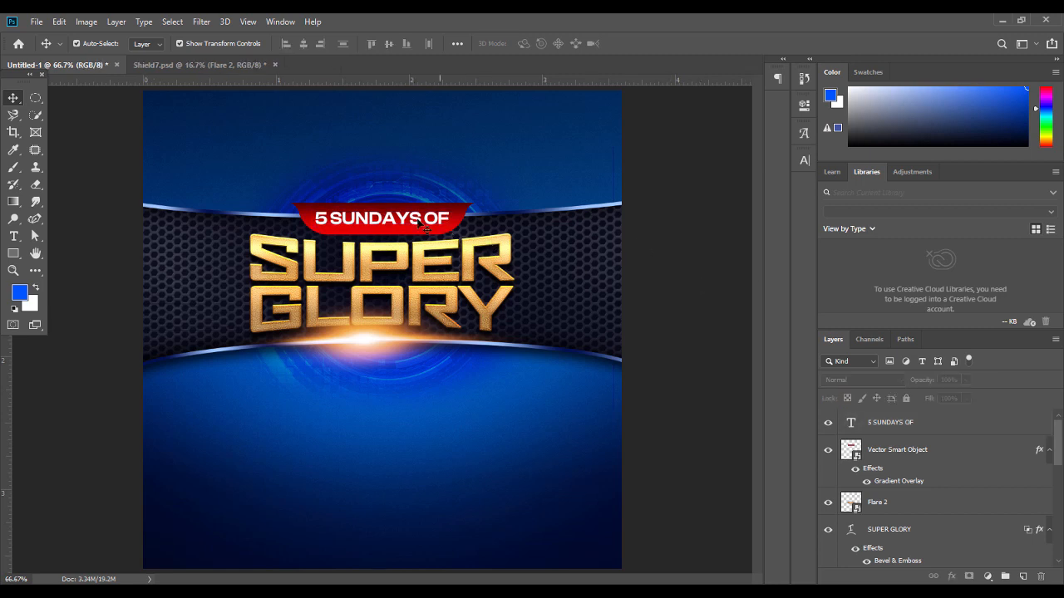
click(457, 216)
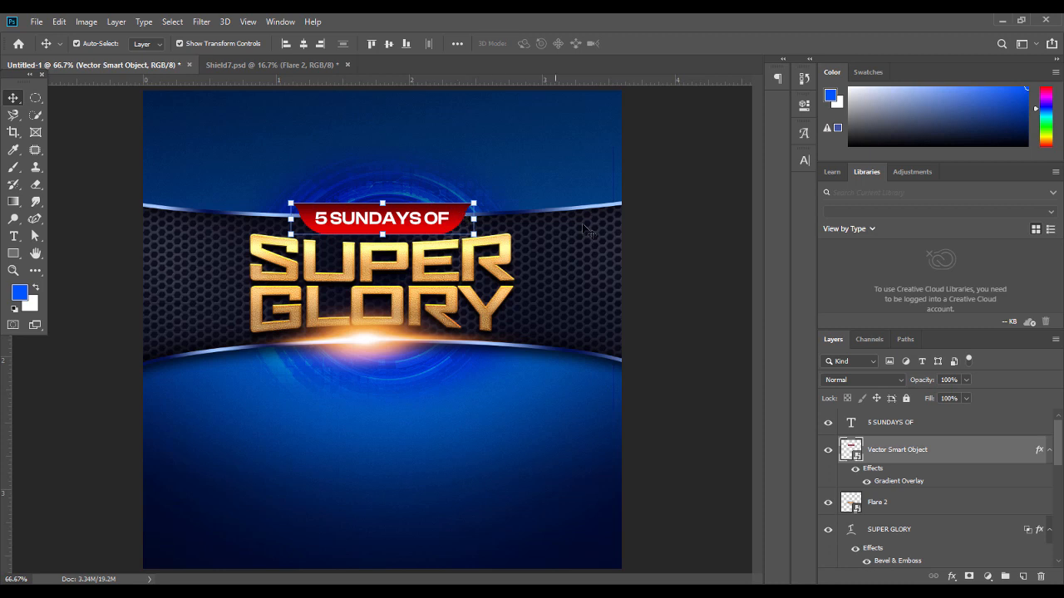
click(657, 242)
click(464, 214)
click(1049, 449)
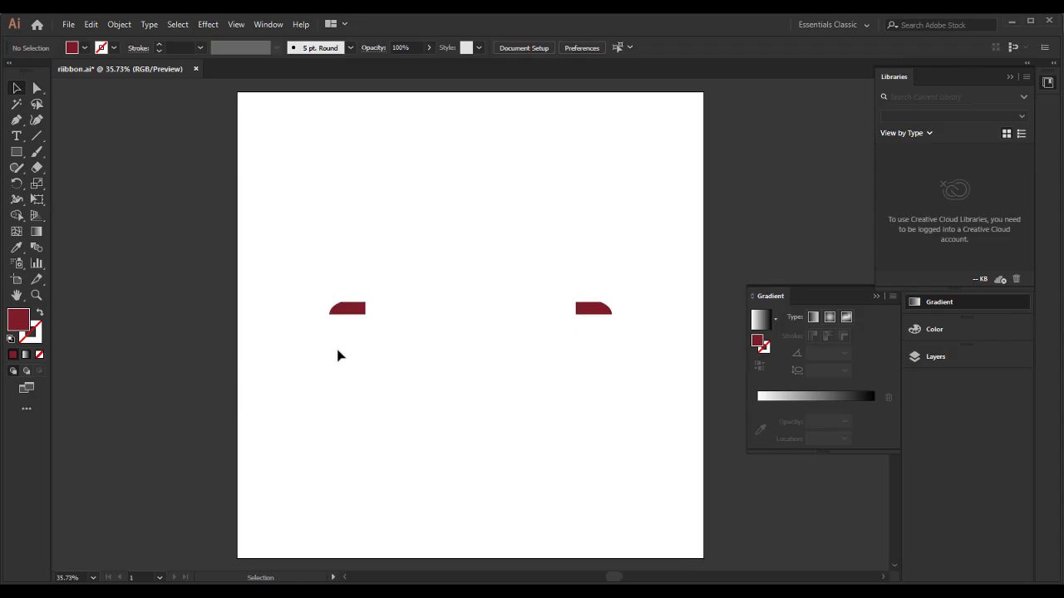
Marquee-select both dark-red ribbon end pieces in riibbon.ai and cut them
click(359, 313)
click(385, 370)
drag(376, 262, 627, 385)
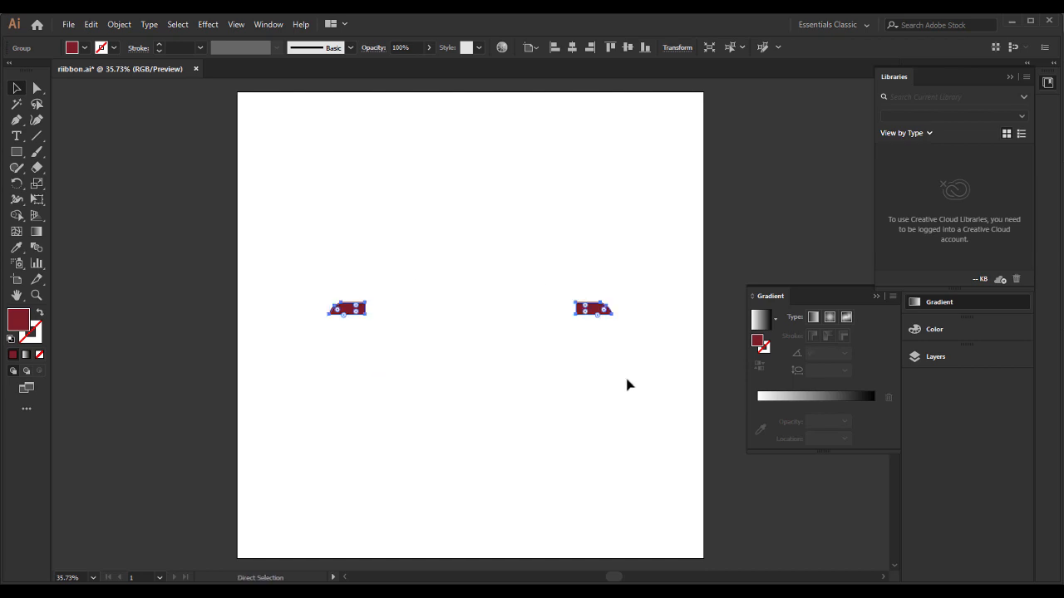
key(Delete)
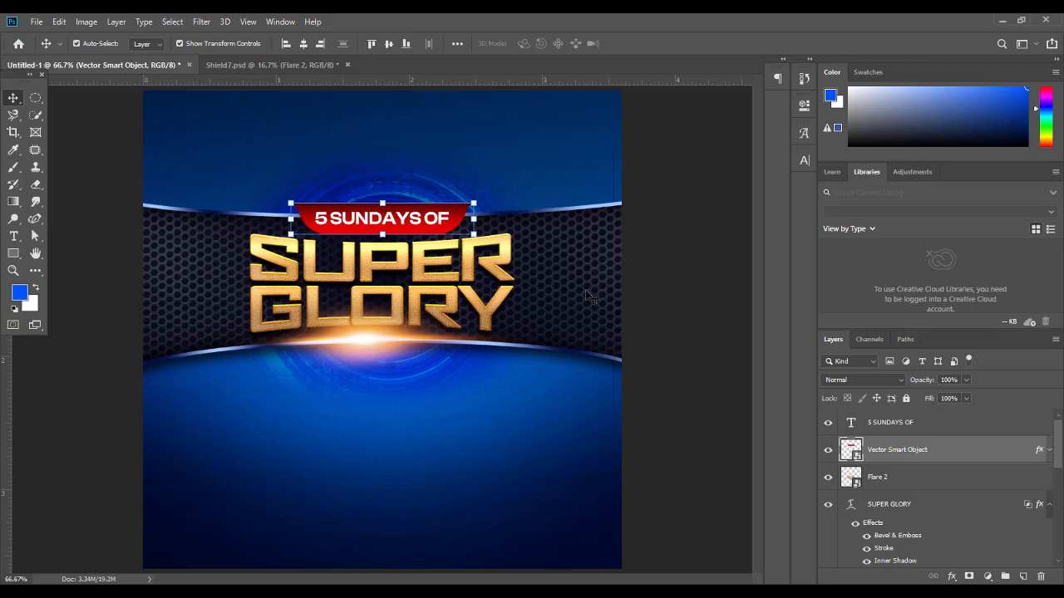
With Shape 4 selected, paste the ribbon ends as a smart object and move them up
click(584, 288)
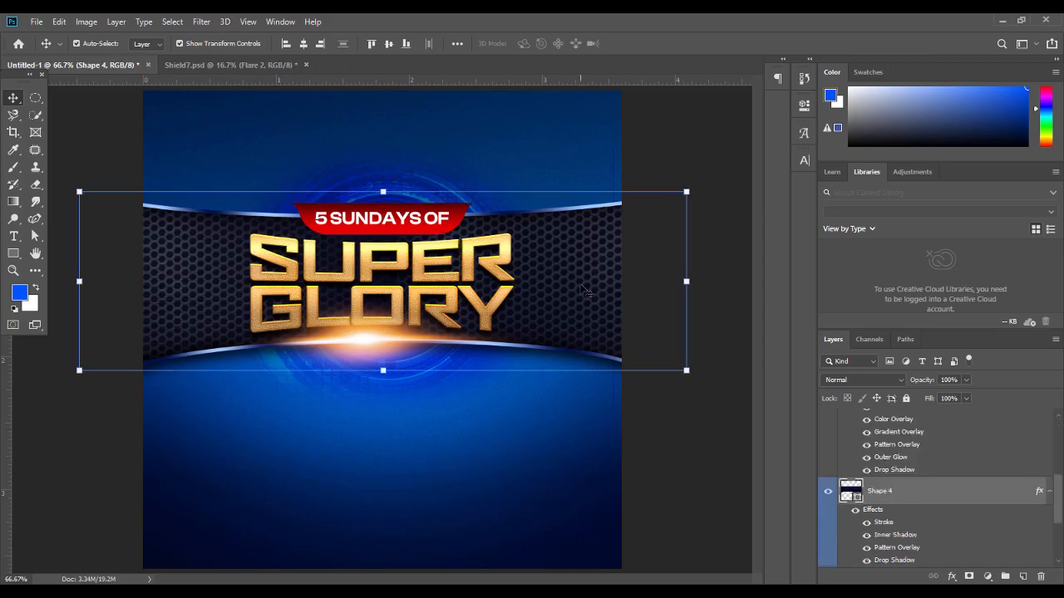
click(1049, 491)
key(ctrl+v)
key(Return)
drag(600, 339, 605, 312)
key(Return)
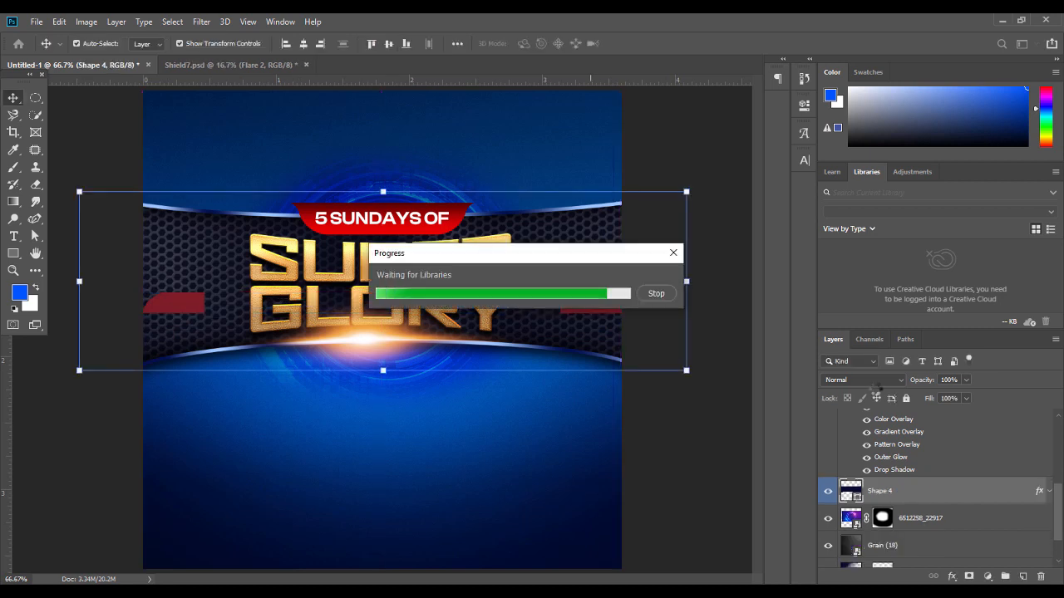
Tuck the narrowed ribbon ends behind 5 SUNDAYS OF, below Shape 4, and zoom to 200%
drag(584, 308, 483, 204)
key(ctrl+t)
key(Return)
drag(903, 493, 906, 531)
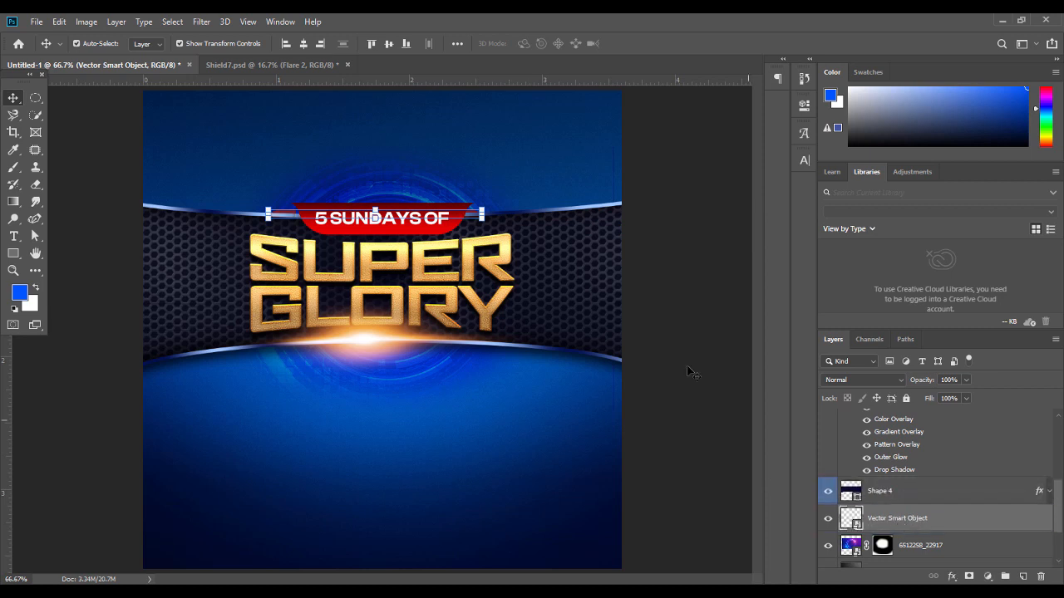
key(shift+Up)
key(shift+Up)
key(Down)
key(ctrl+plus)
key(ctrl+plus)
Shift the red ribbon ends slightly right and down, then narrow them from the right
drag(758, 301, 768, 271)
drag(415, 580, 381, 580)
drag(225, 210, 265, 216)
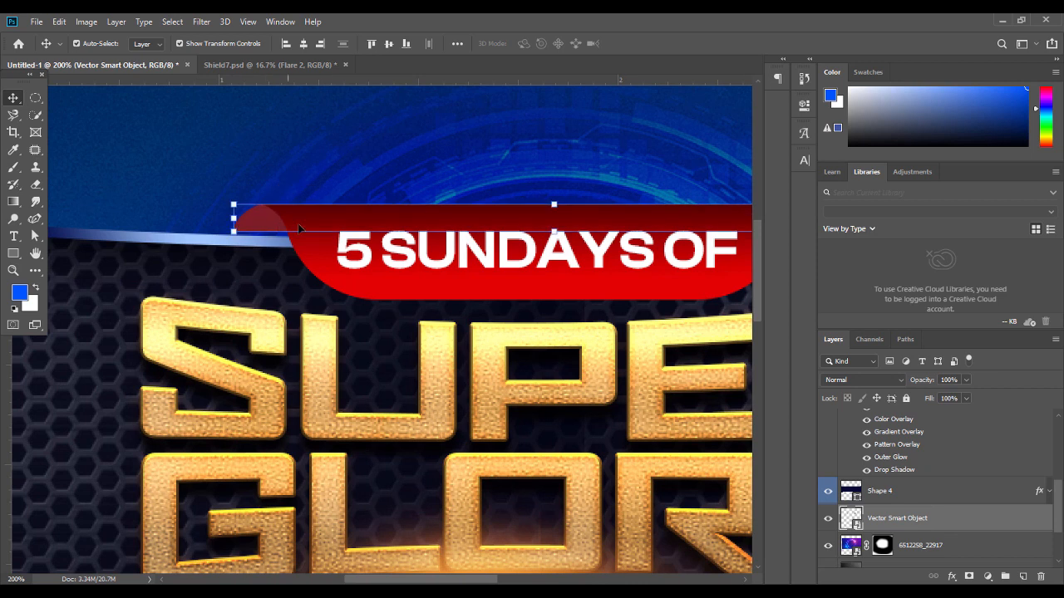
drag(497, 579, 546, 580)
drag(643, 218, 603, 219)
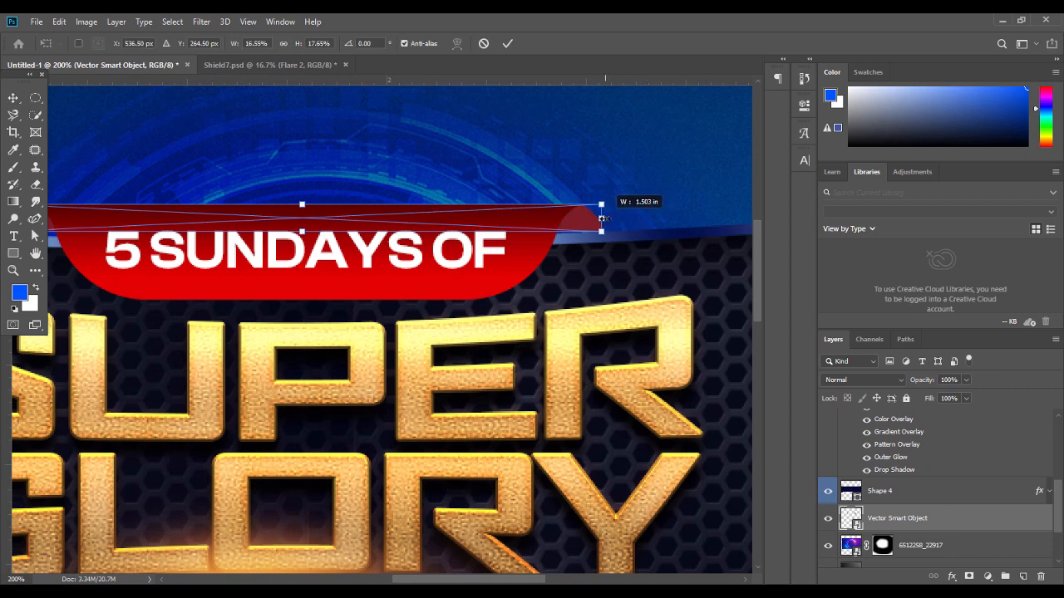
key(Return)
Narrow the ribbon ends to 1.517 in wide and zoom back out
click(645, 190)
click(579, 215)
drag(601, 218, 606, 218)
key(Return)
key(ctrl+minus)
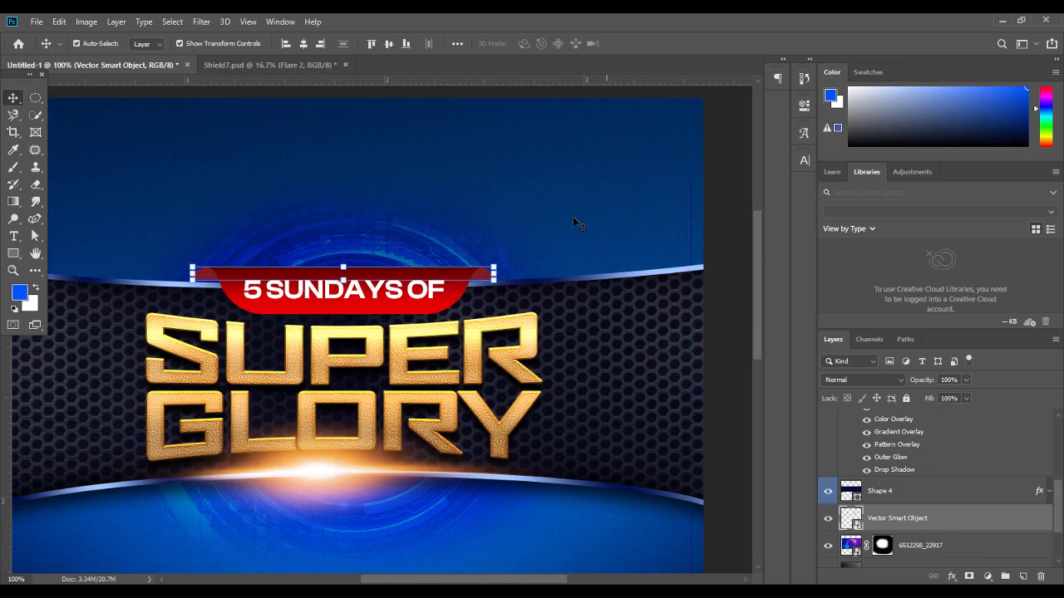
Stretch the ribbon slightly taller so it extends further below the header text
click(436, 177)
click(487, 281)
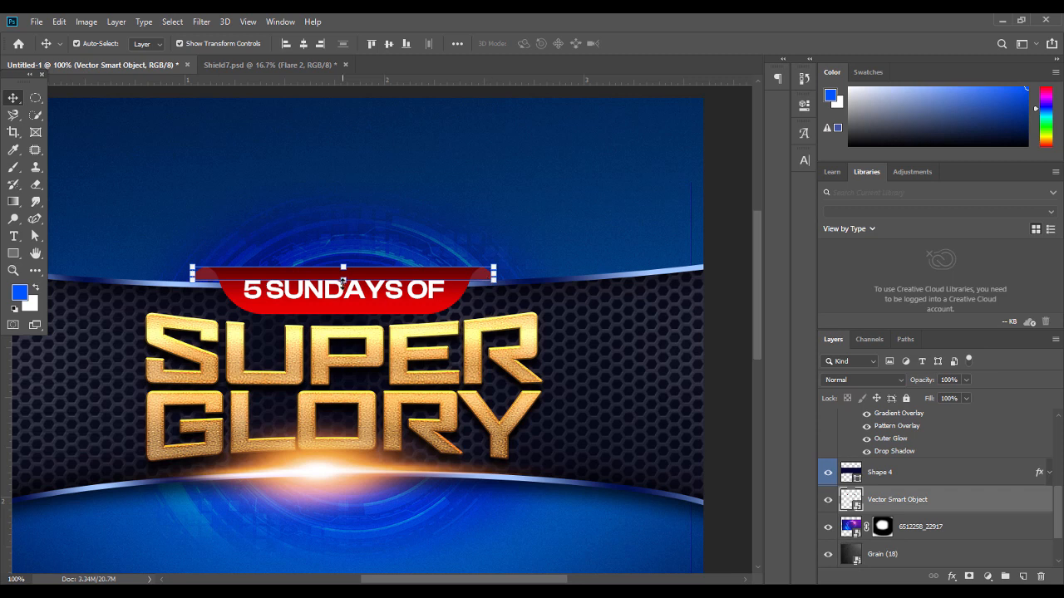
drag(343, 283, 345, 295)
key(Escape)
click(173, 291)
click(194, 275)
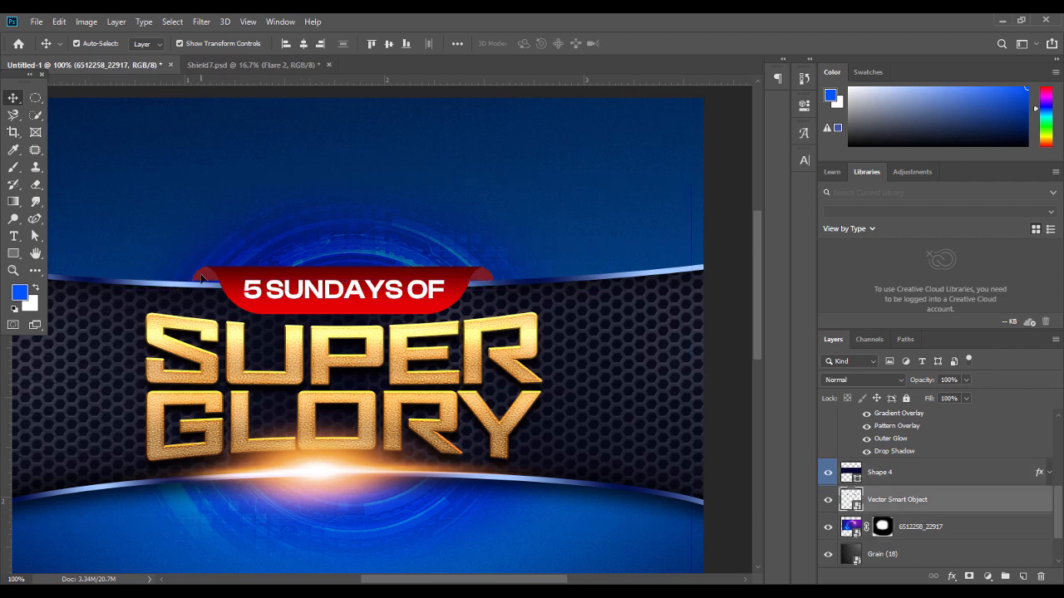
drag(343, 283, 343, 295)
key(Return)
click(484, 209)
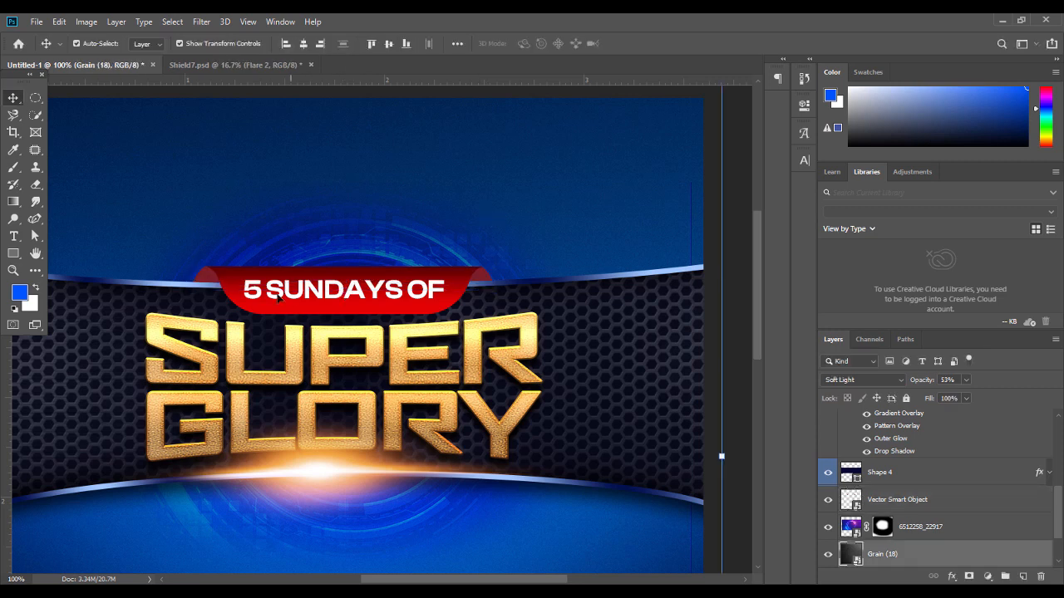
click(614, 320)
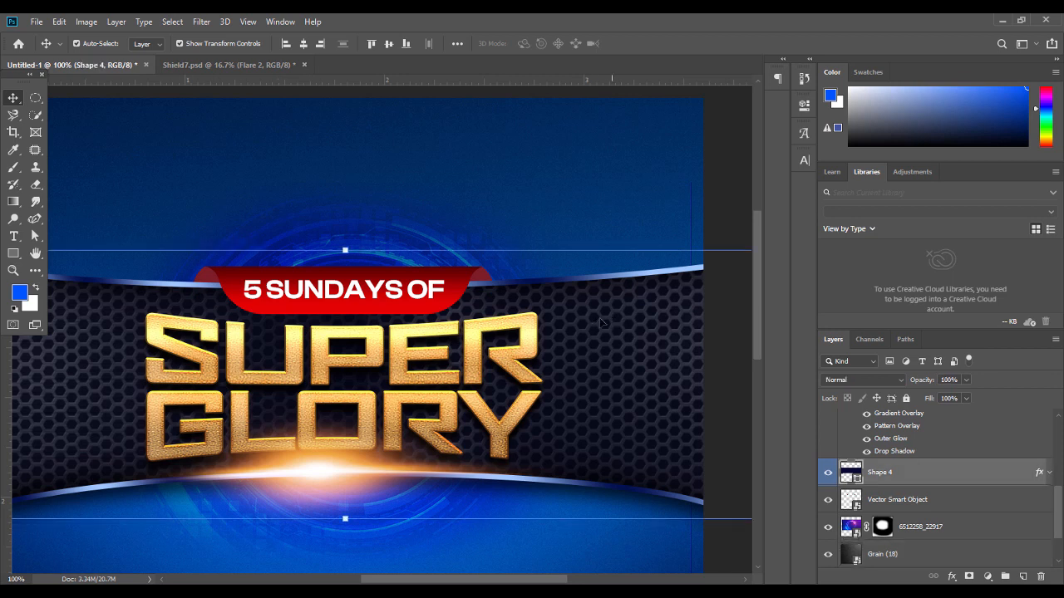
click(487, 276)
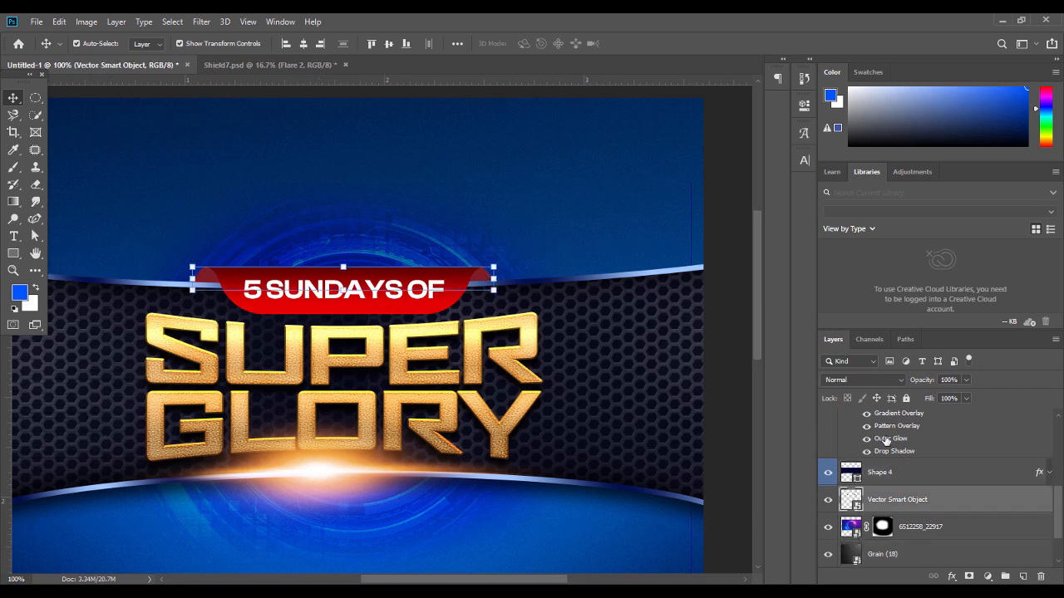
Add a Color Overlay to the ribbon ends, sampling the red and darkening it to #370202
right_click(910, 499)
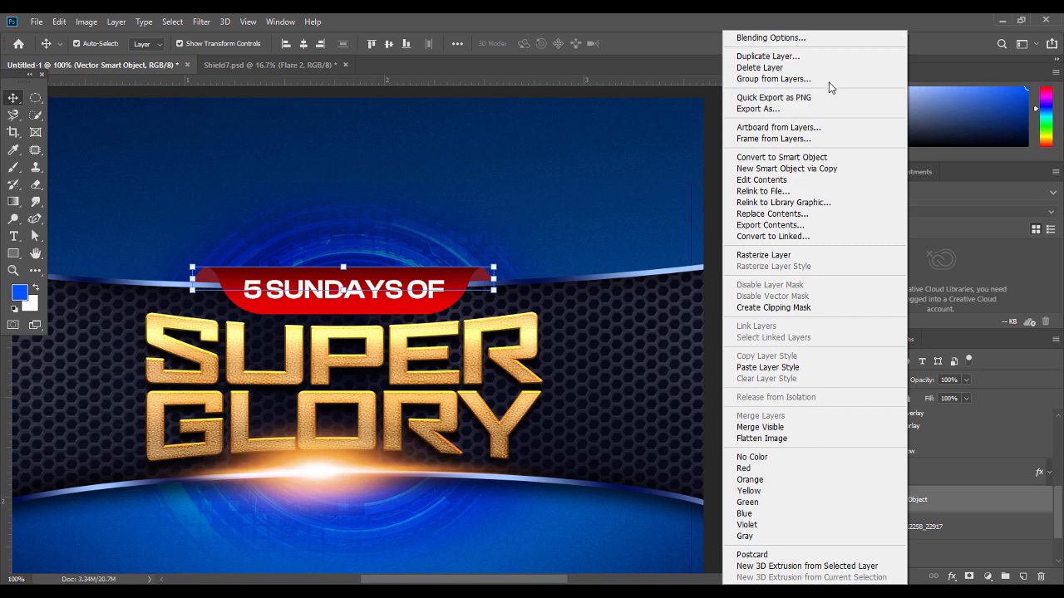
click(771, 37)
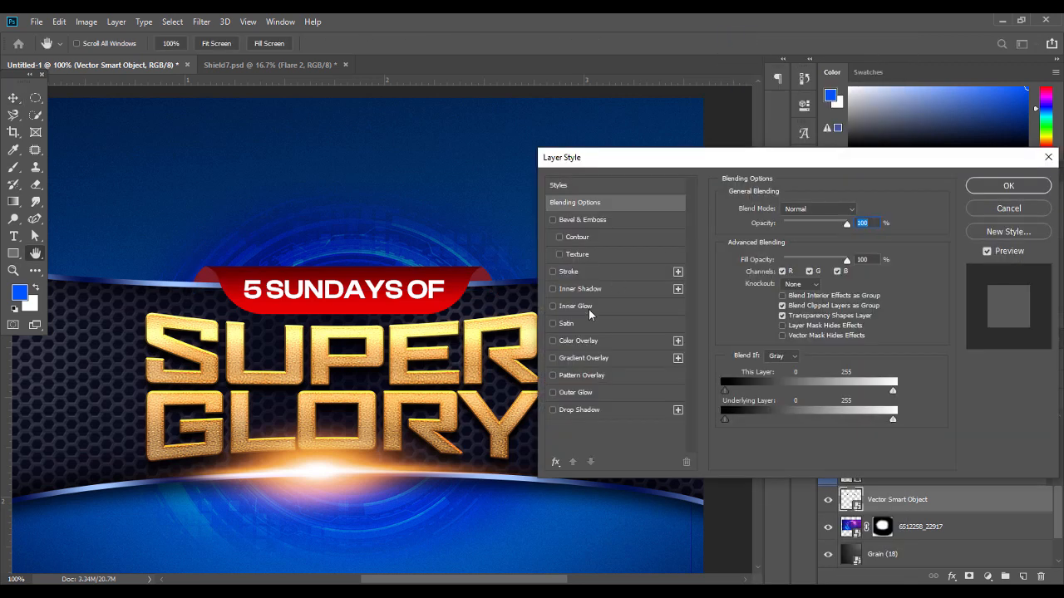
click(577, 339)
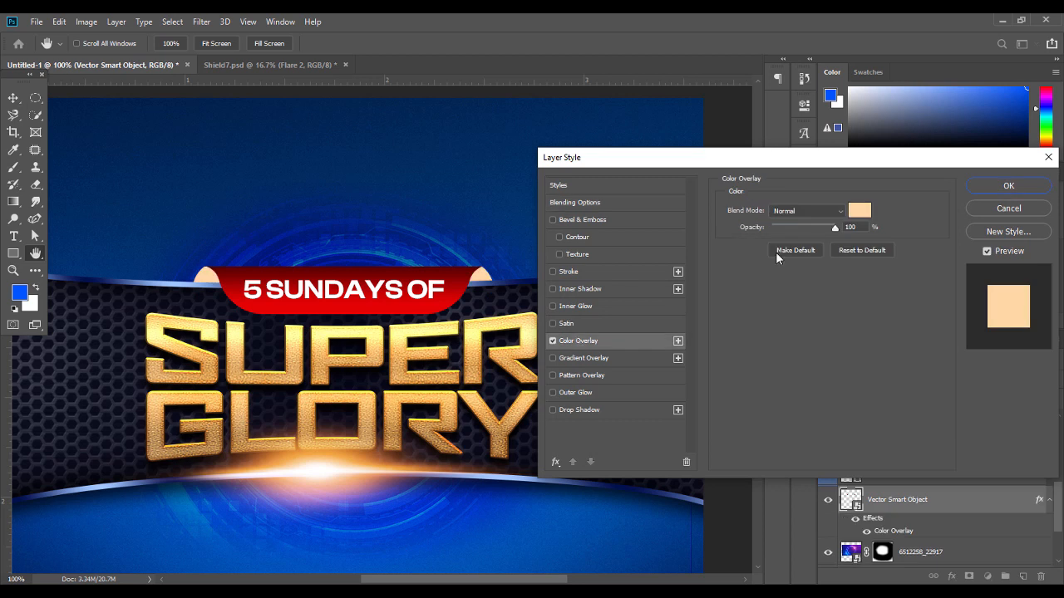
click(857, 213)
click(457, 277)
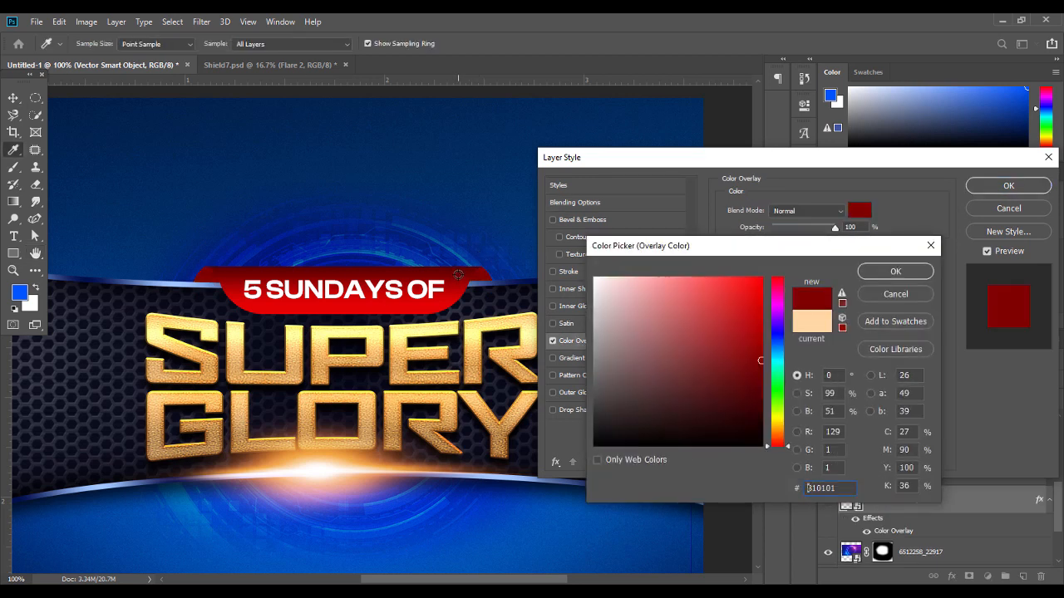
drag(752, 387, 758, 410)
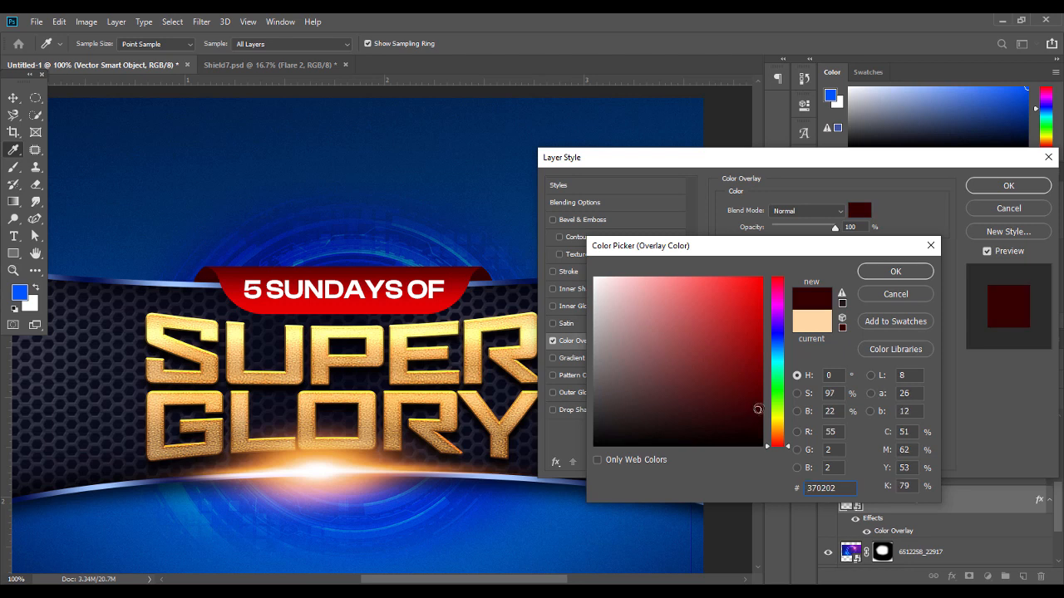
click(898, 273)
click(1007, 184)
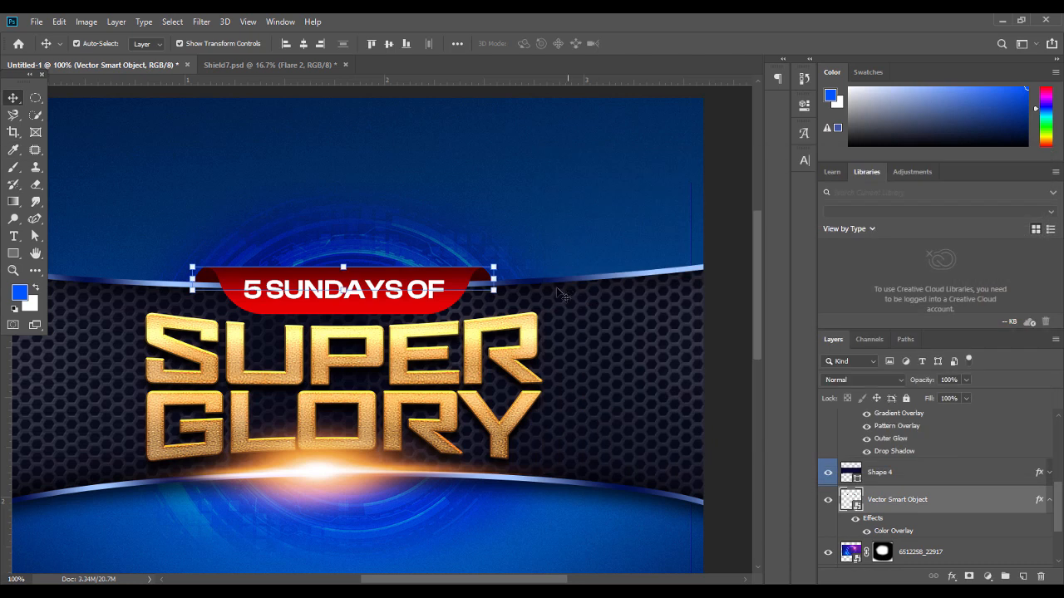
Widen the ribbon slightly to the right, reviewing it after each change
drag(496, 278, 497, 278)
key(Return)
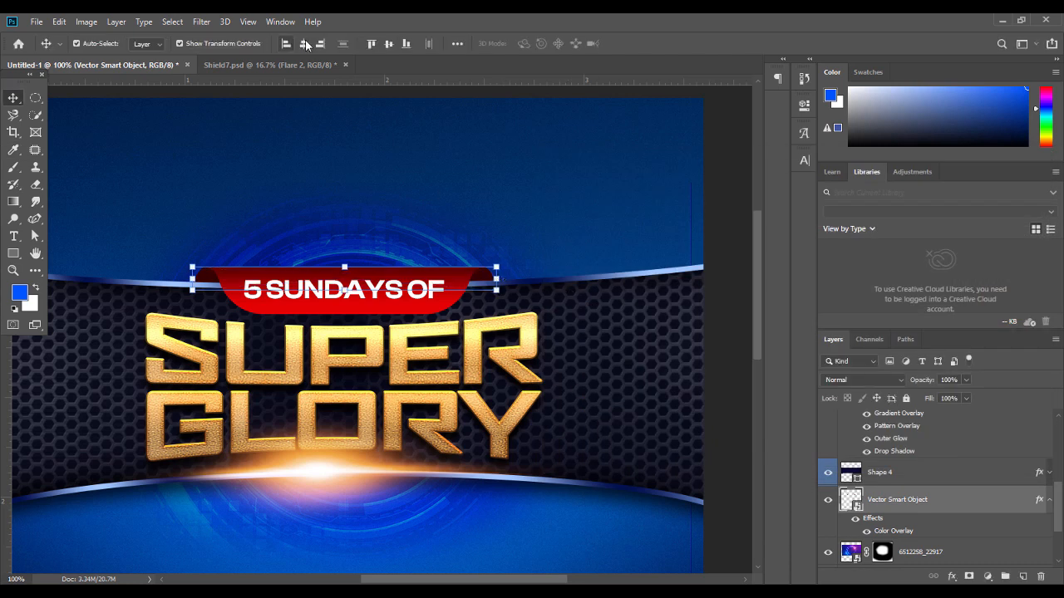
click(187, 140)
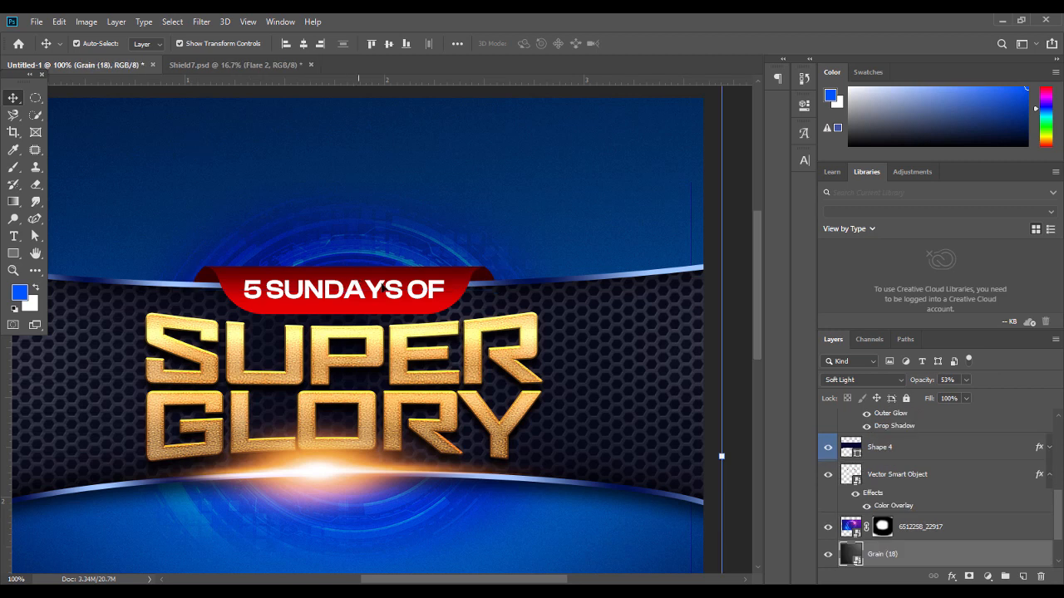
click(487, 282)
drag(499, 279, 504, 279)
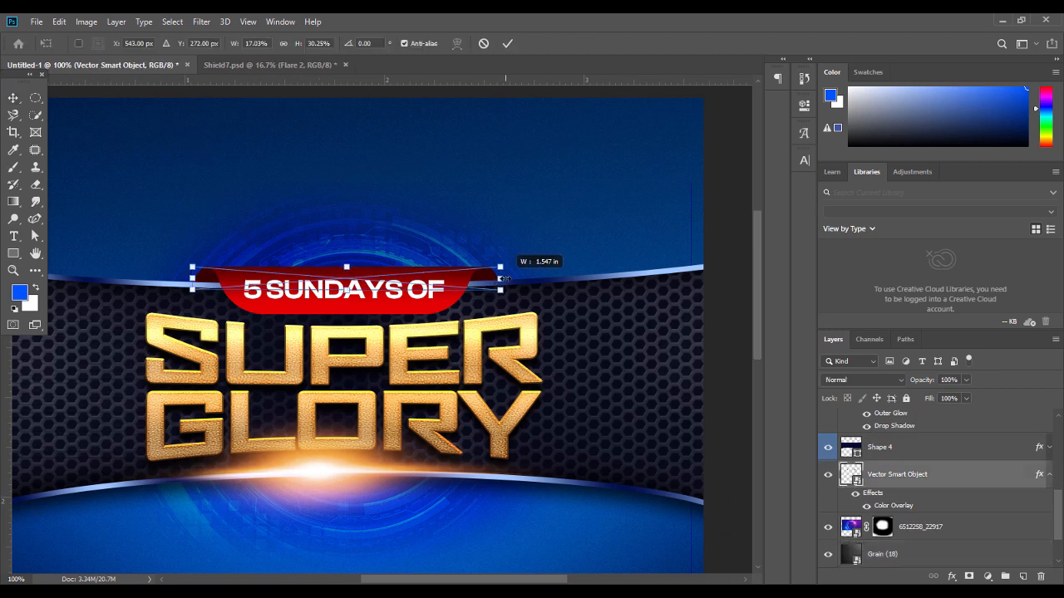
key(Return)
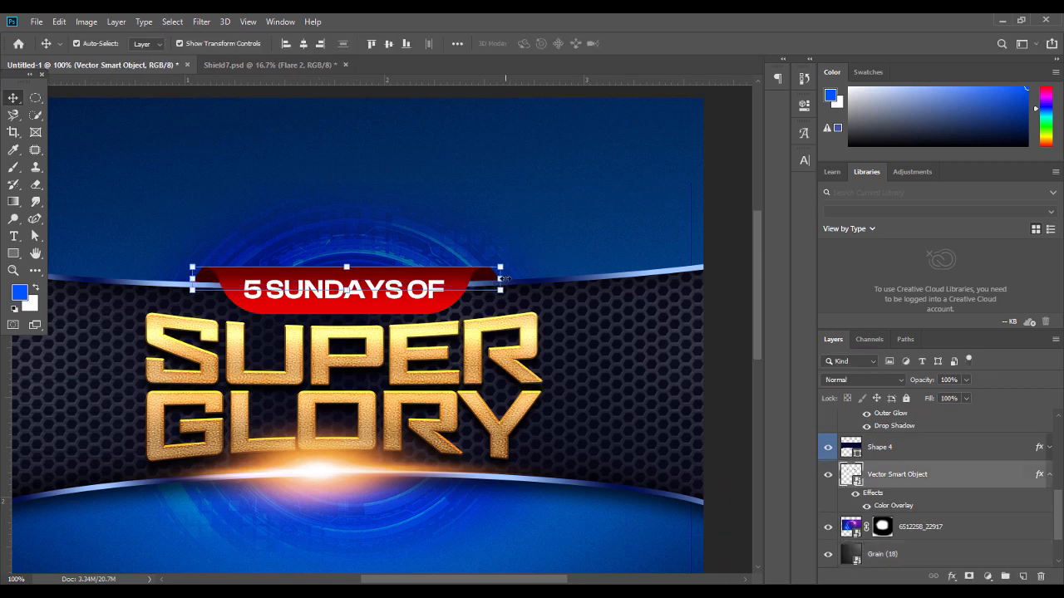
click(374, 162)
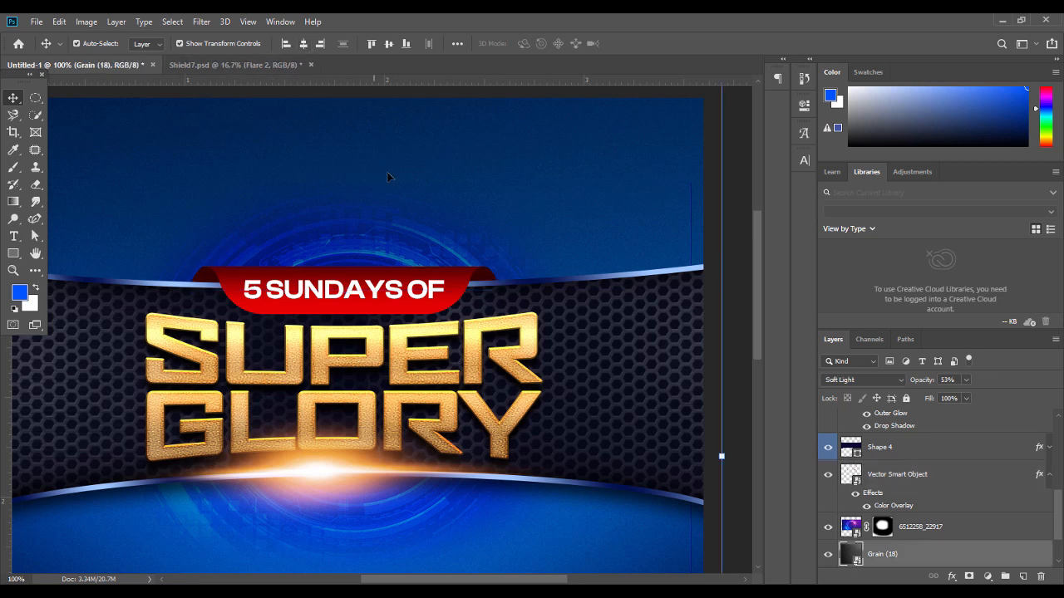
click(493, 283)
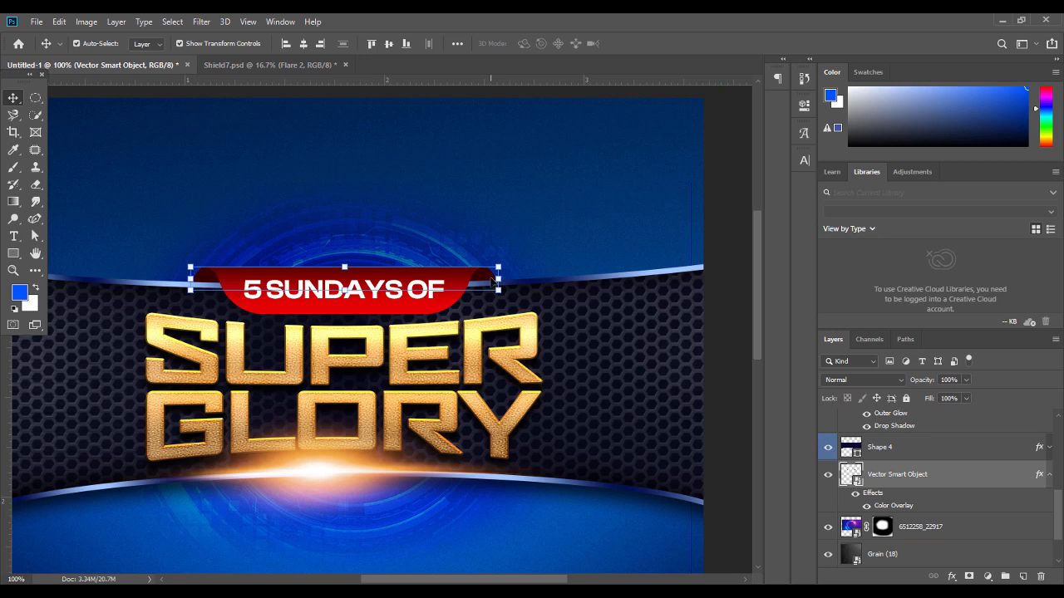
Trim the ribbon width slightly, then zoom out to view the whole flyer
click(557, 227)
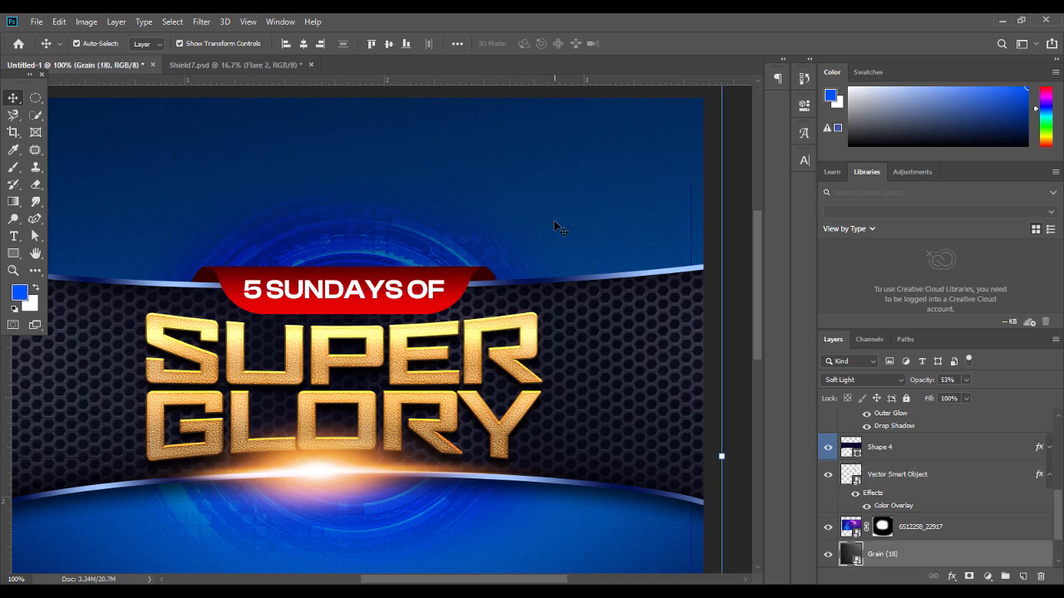
click(489, 275)
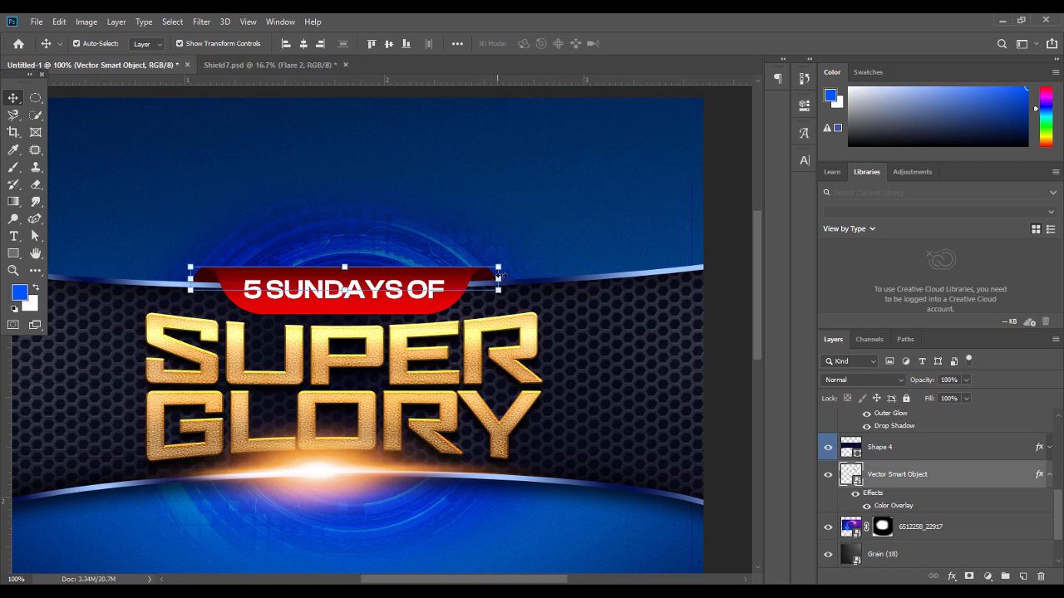
drag(495, 281, 500, 278)
click(507, 43)
click(532, 196)
key(ctrl+minus)
key(ctrl+minus)
click(650, 275)
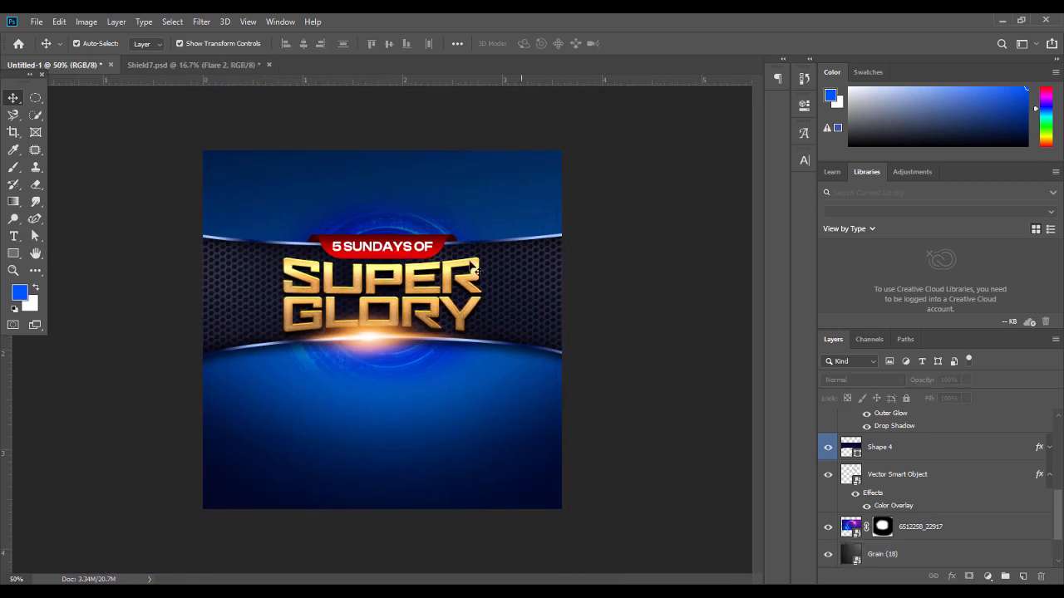
Shrink the '5 SUNDAYS OF' text slightly and centre it horizontally on the flyer
click(414, 249)
drag(433, 246, 426, 246)
key(Return)
key(Right)
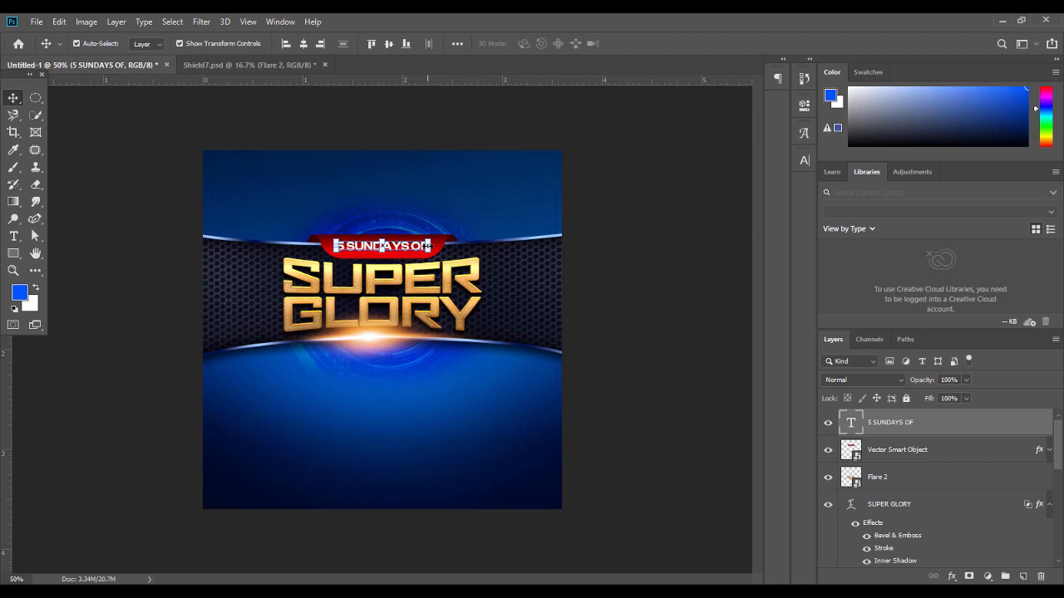
click(305, 46)
click(623, 217)
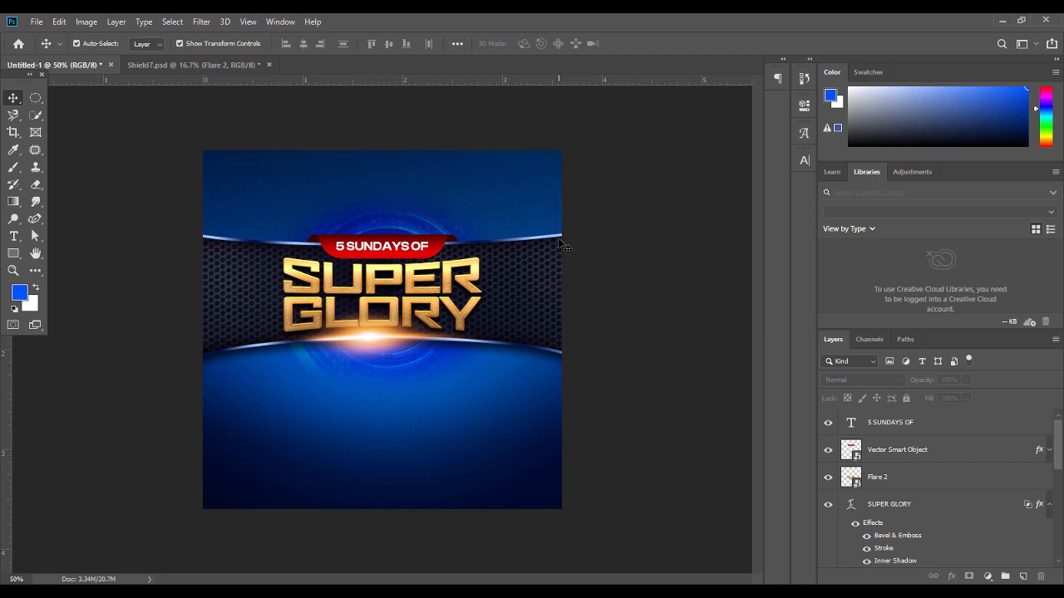
Scale the blue glow image behind the header down to about 92%
click(390, 195)
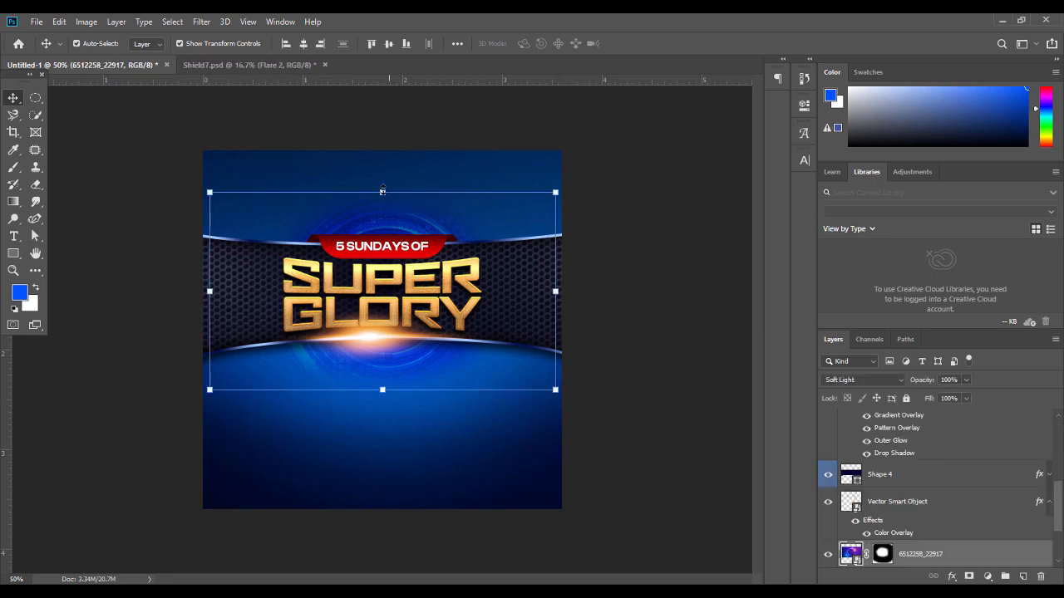
drag(382, 193, 383, 202)
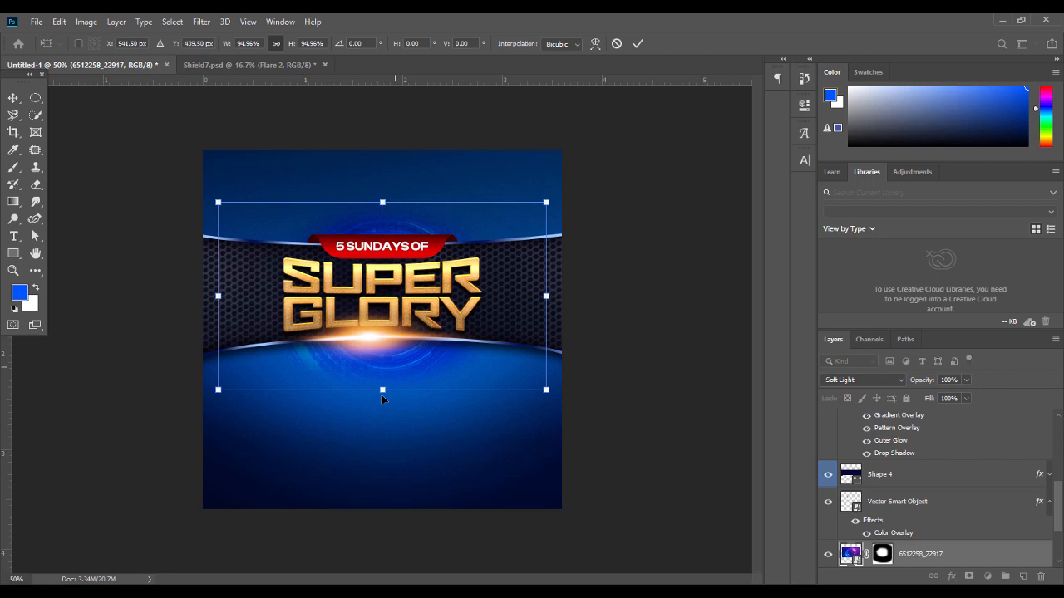
drag(383, 389, 386, 384)
key(Return)
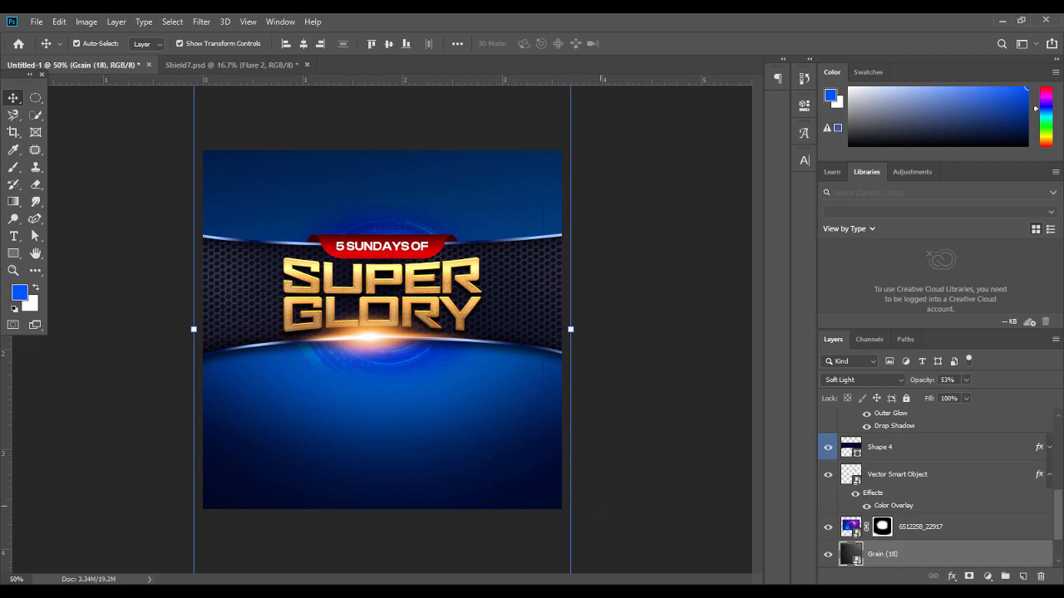
Place the Night Dubai skyline photo and move it up to fill the flyer's top
drag(1060, 504, 1061, 521)
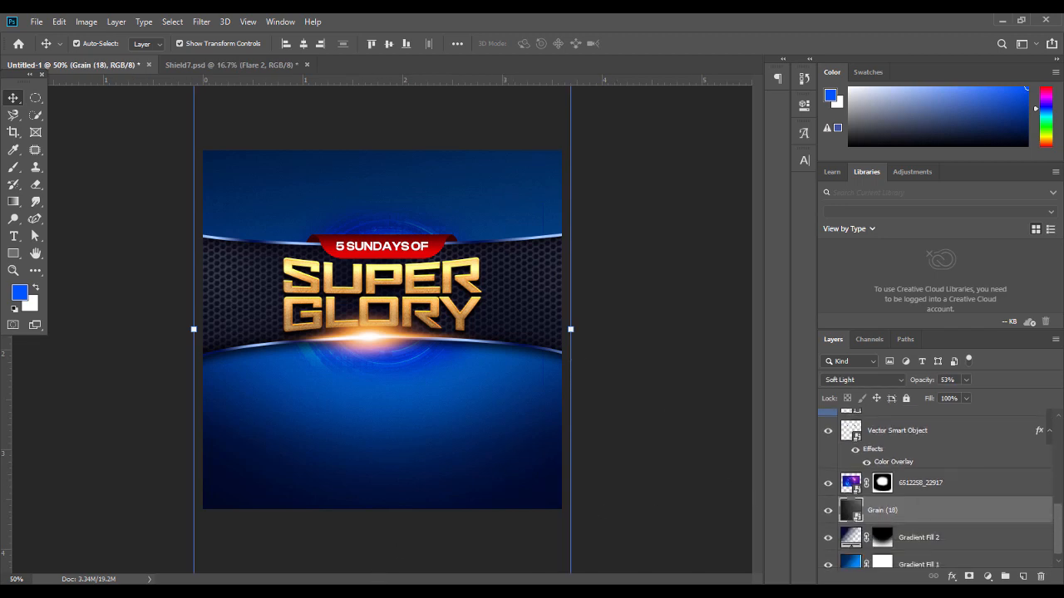
click(357, 595)
drag(682, 117, 430, 242)
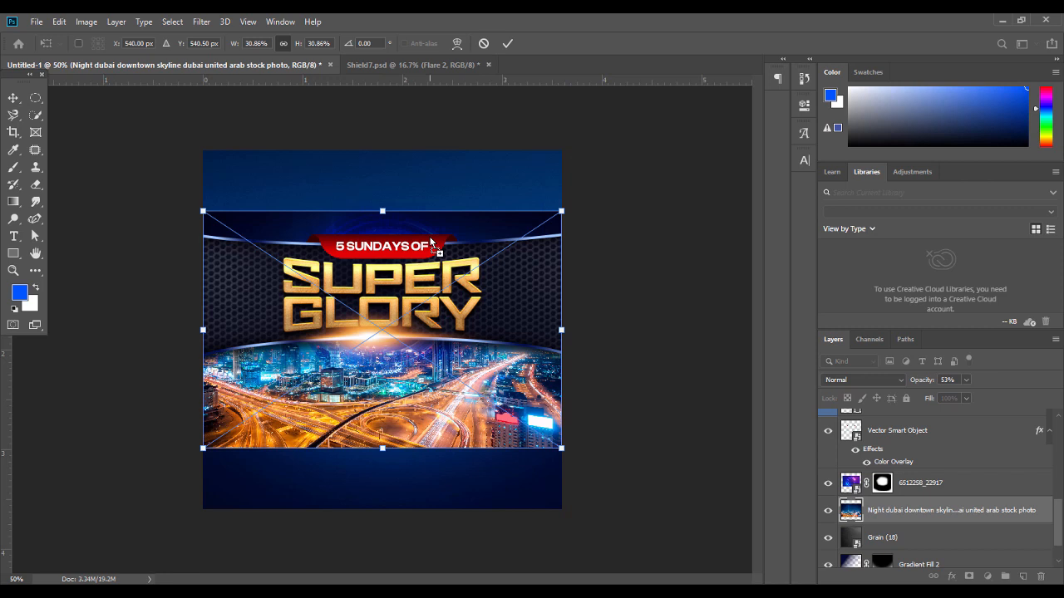
key(Return)
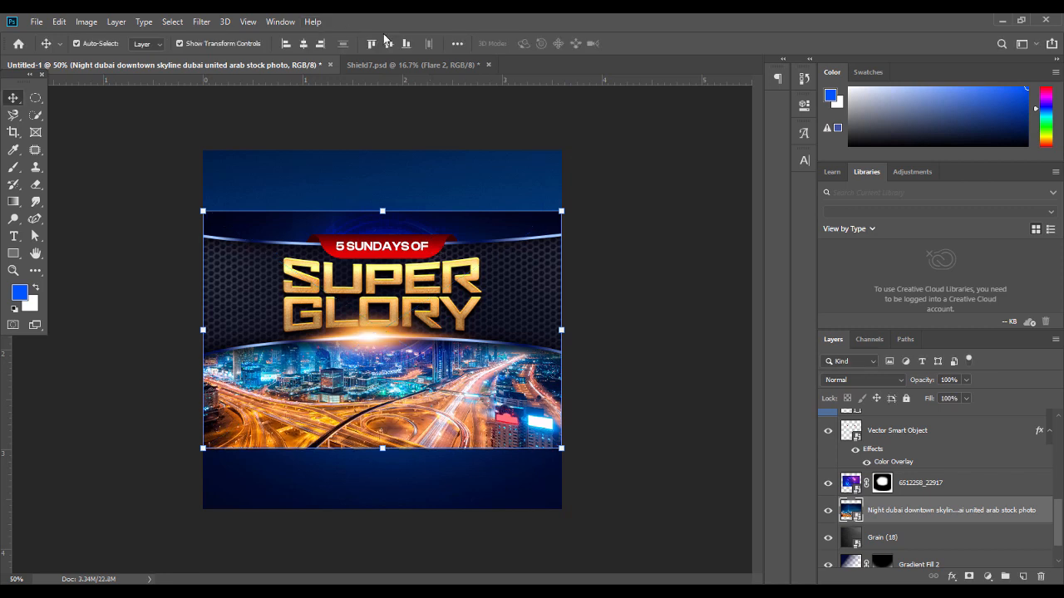
click(372, 43)
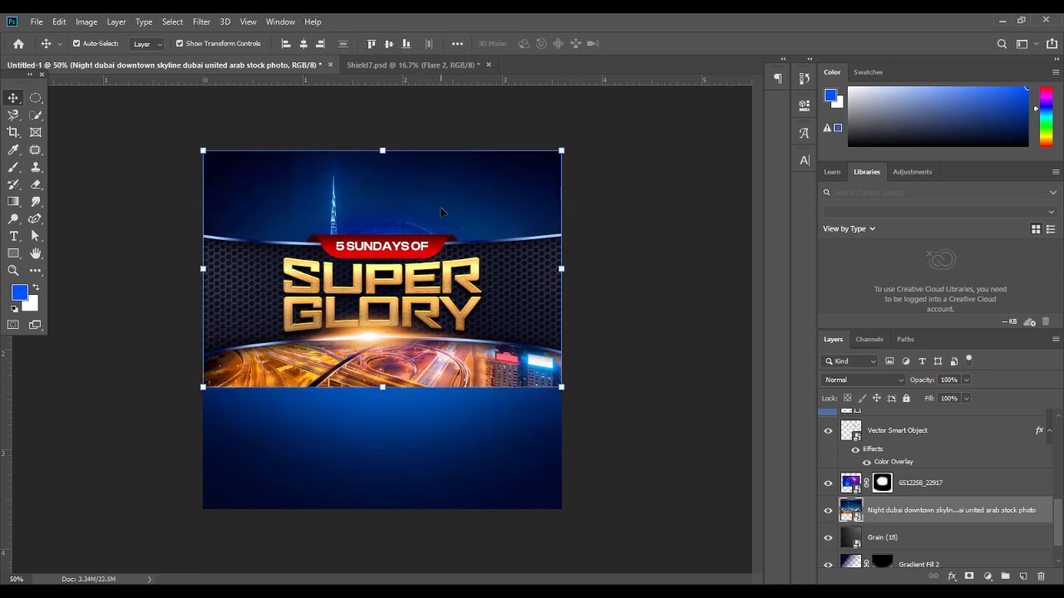
mouse_move(442, 210)
mouse_down()
mouse_move(444, 133)
mouse_move(455, 208)
mouse_move(454, 196)
mouse_up()
Add a layer mask to the skyline photo layer
click(675, 378)
click(527, 218)
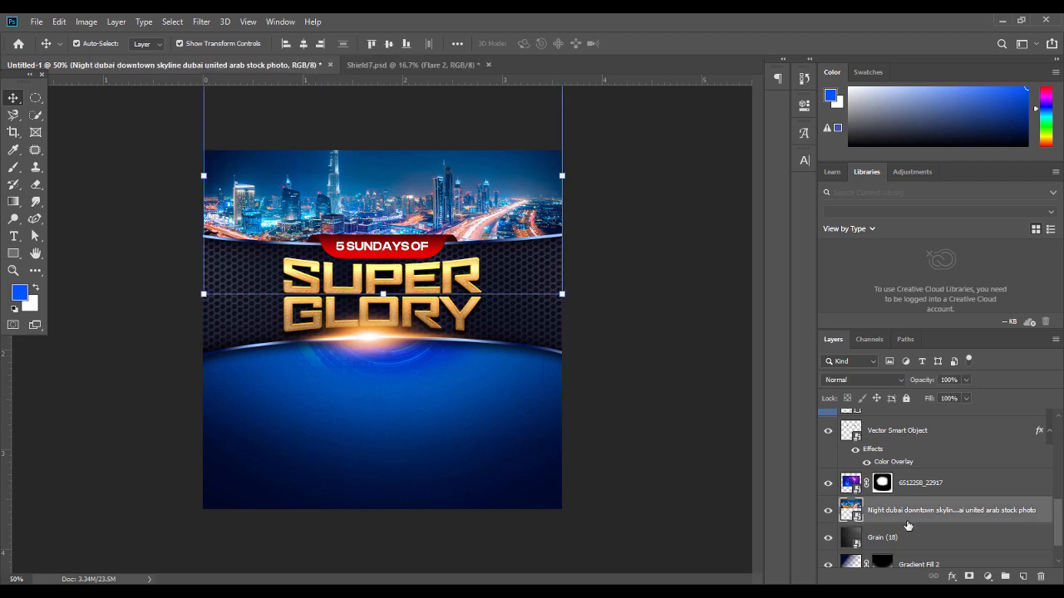
click(969, 576)
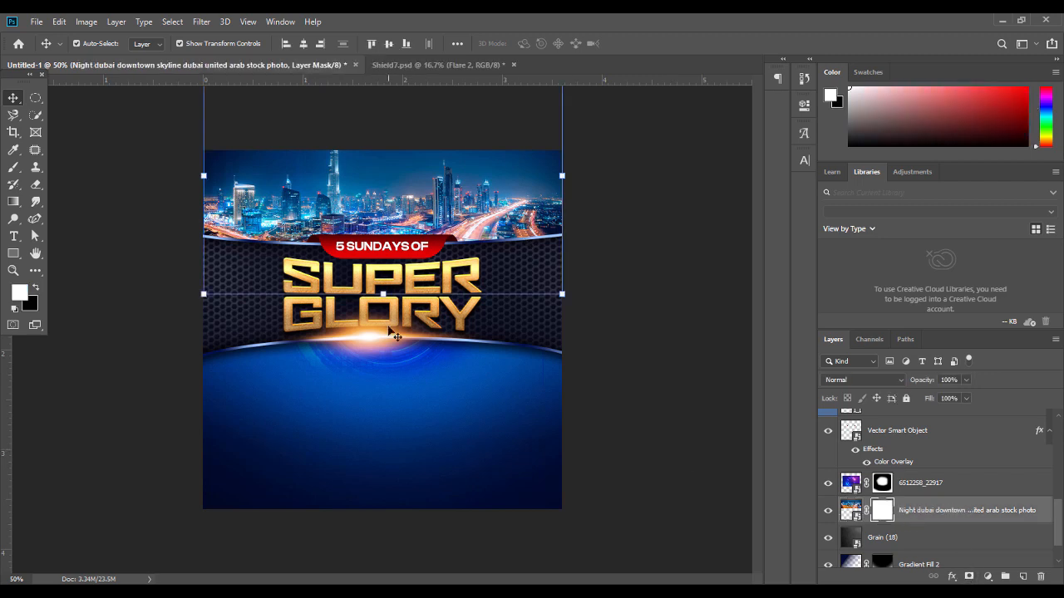
Draw a gradient on the skyline mask so it fades out toward the dark band
click(13, 202)
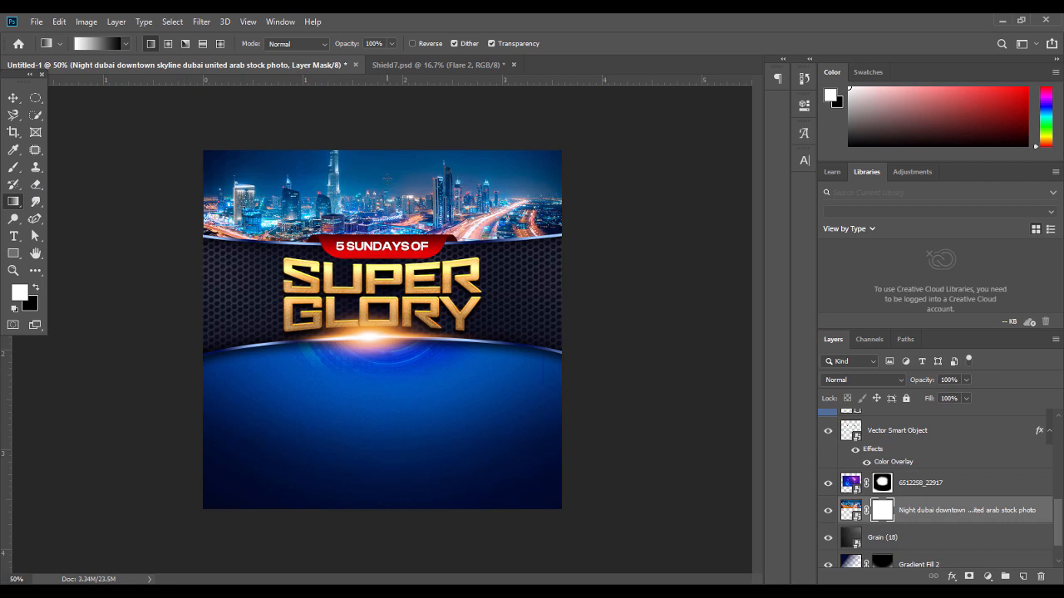
drag(384, 185, 384, 281)
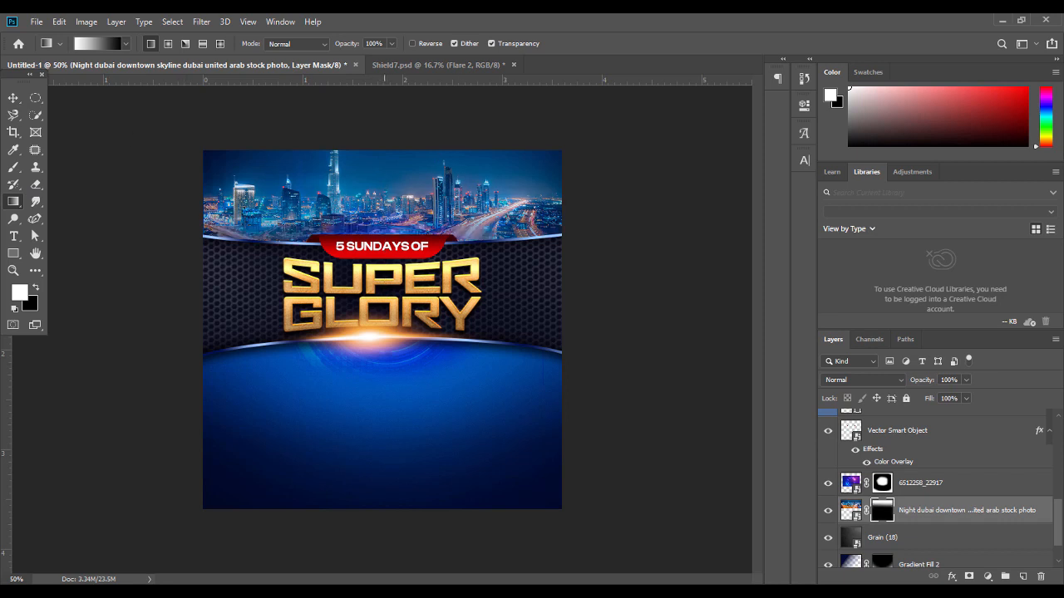
drag(386, 172, 383, 242)
drag(380, 168, 379, 241)
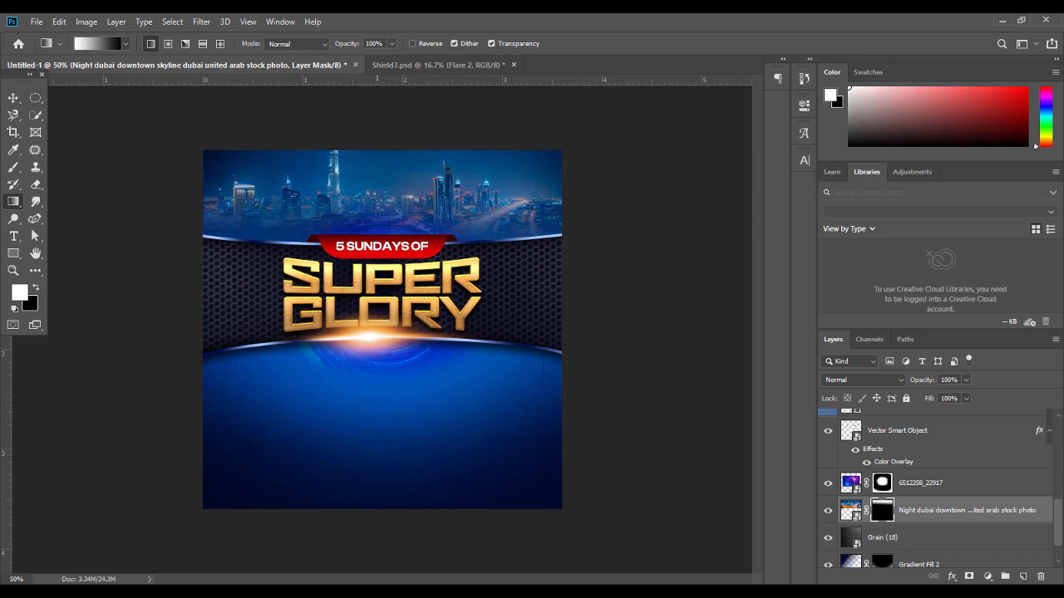
Set the skyline layer's blend mode to Vivid Light
click(13, 97)
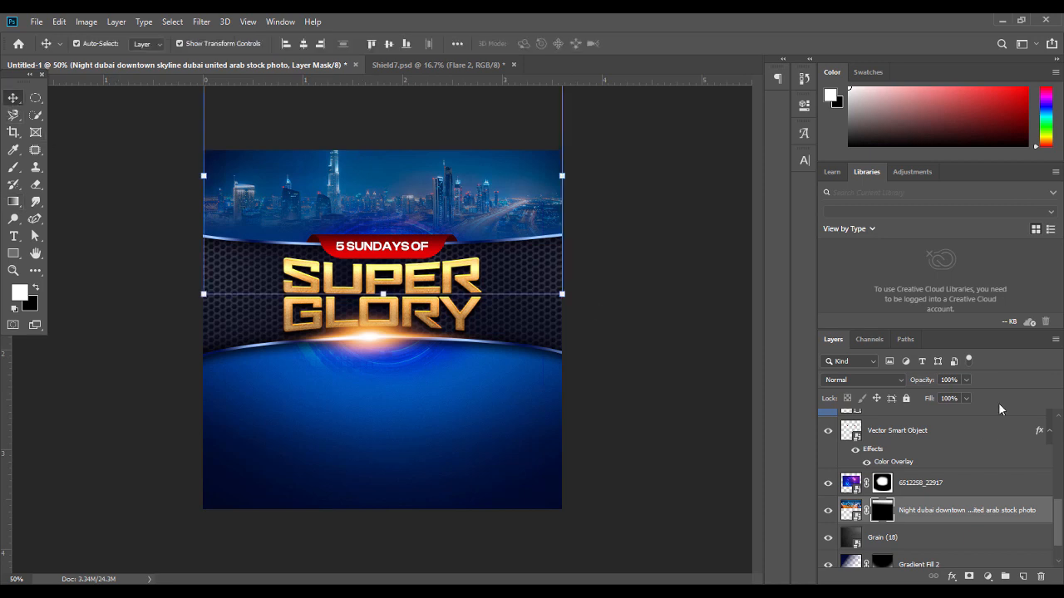
click(855, 380)
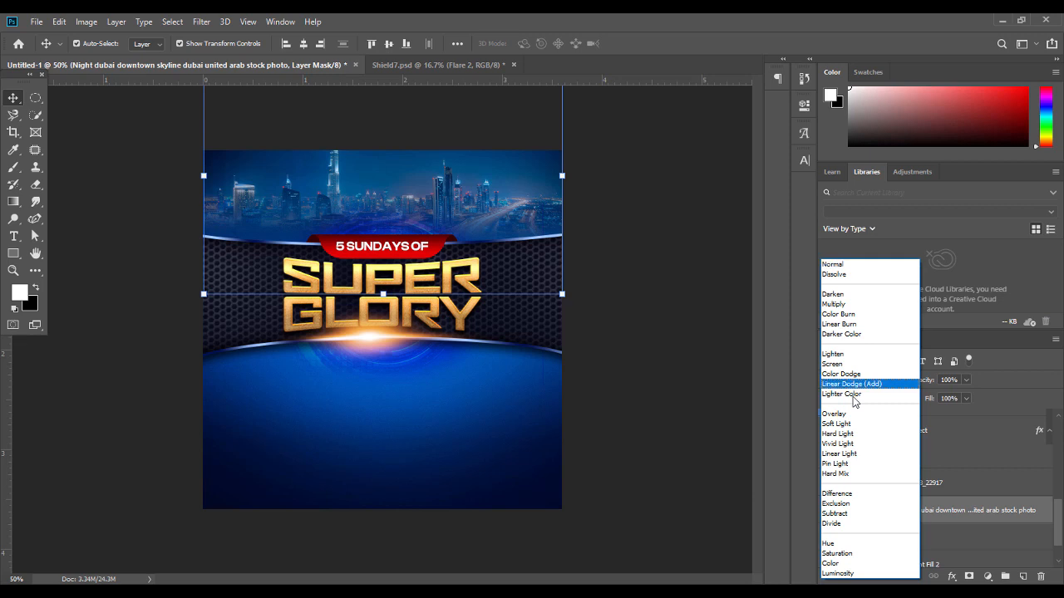
click(849, 444)
click(609, 295)
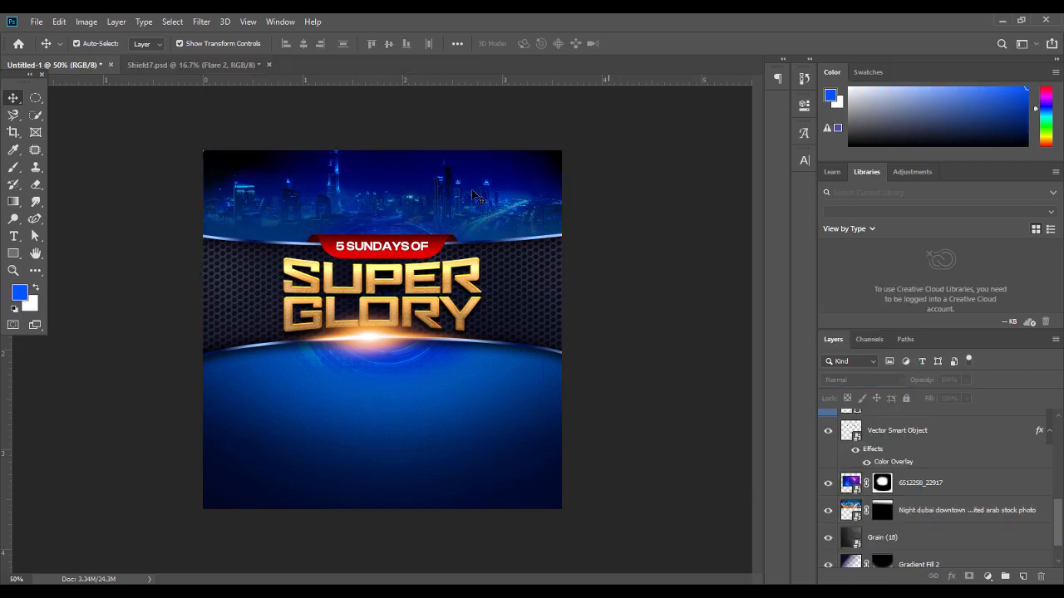
Move the Night dubai skyline layer slightly higher on the flyer
click(935, 512)
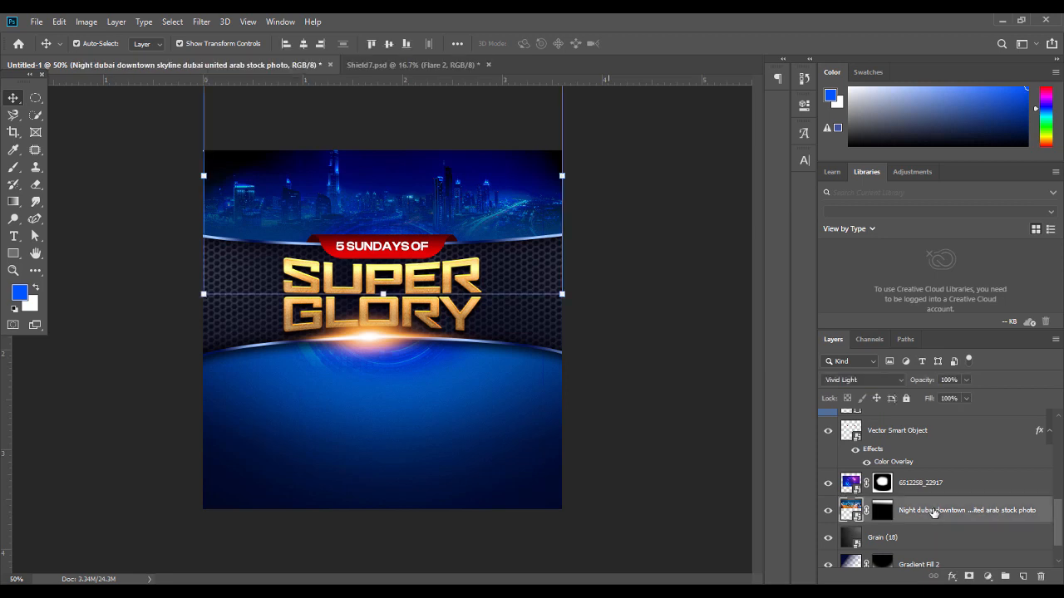
mouse_move(933, 513)
mouse_down()
mouse_move(934, 473)
mouse_move(926, 526)
mouse_up()
mouse_move(488, 212)
mouse_down()
mouse_move(488, 173)
mouse_move(485, 197)
mouse_up()
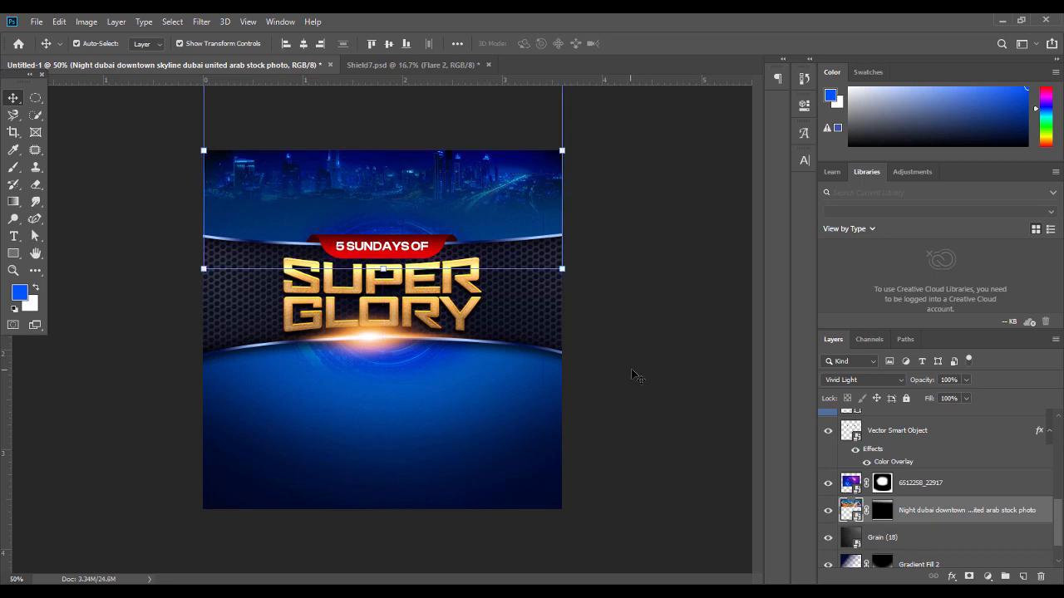
click(564, 447)
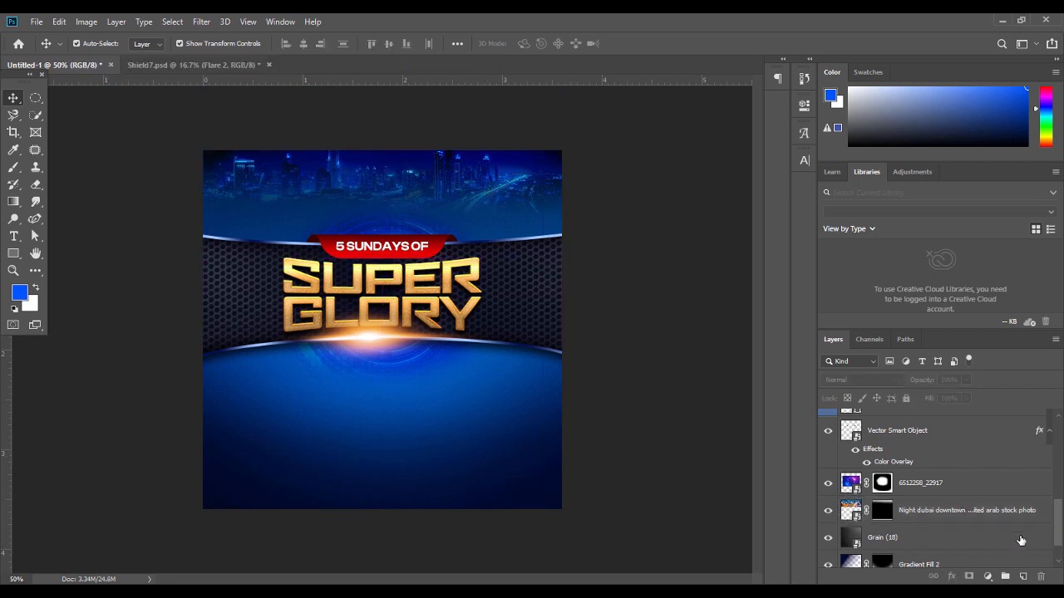
Nudge the skyline down, align it to the canvas, and switch it to Soft Light
click(881, 565)
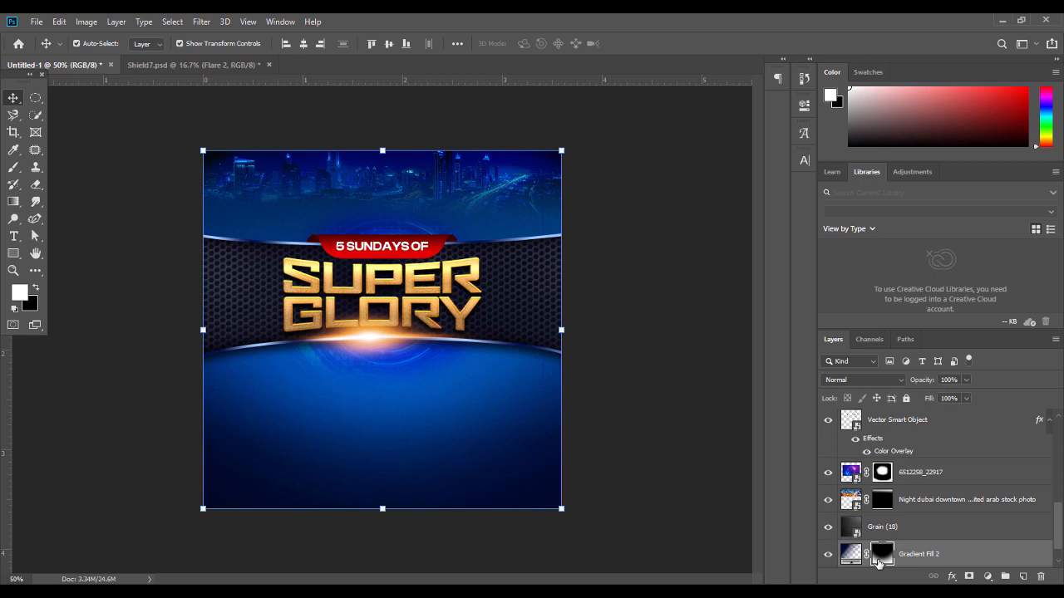
click(35, 184)
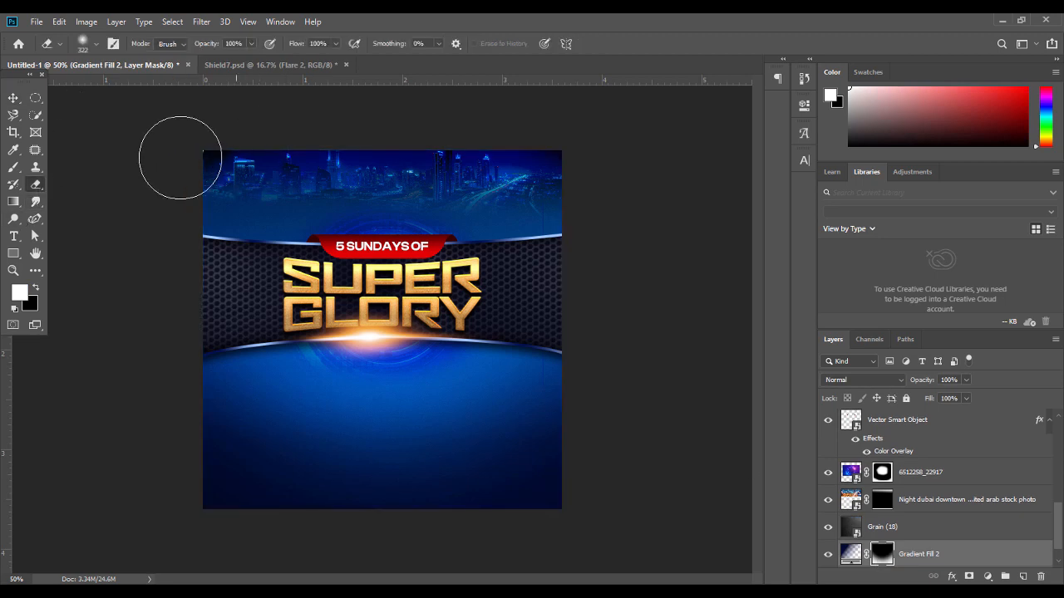
click(14, 98)
click(914, 501)
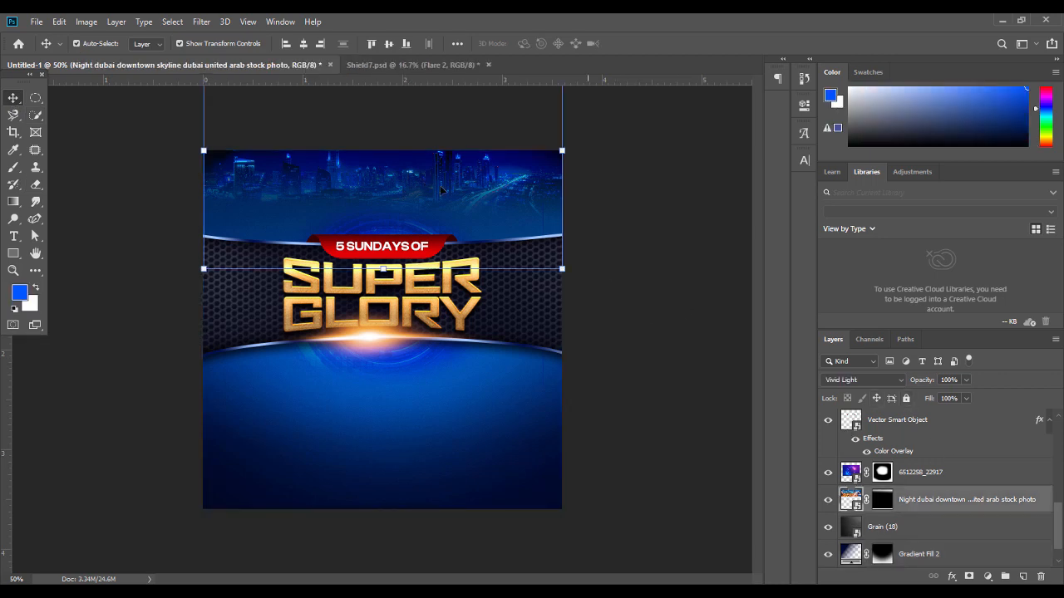
key(Down)
key(Down)
key(Down)
key(Down)
key(Down)
key(Down)
key(Down)
key(Down)
key(Down)
key(Down)
key(Down)
key(Down)
key(Down)
key(Down)
key(Down)
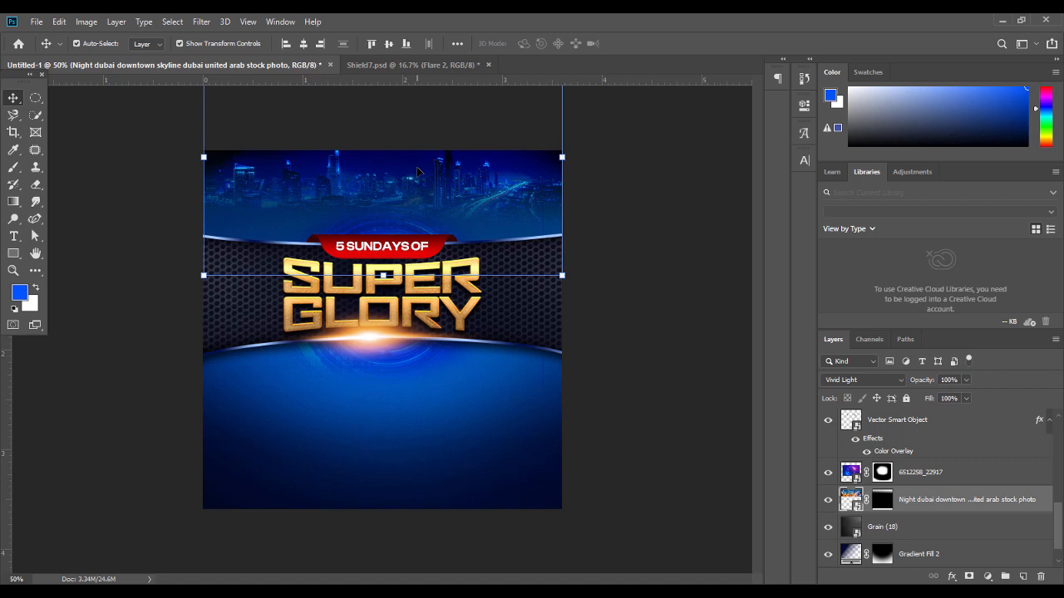
click(301, 44)
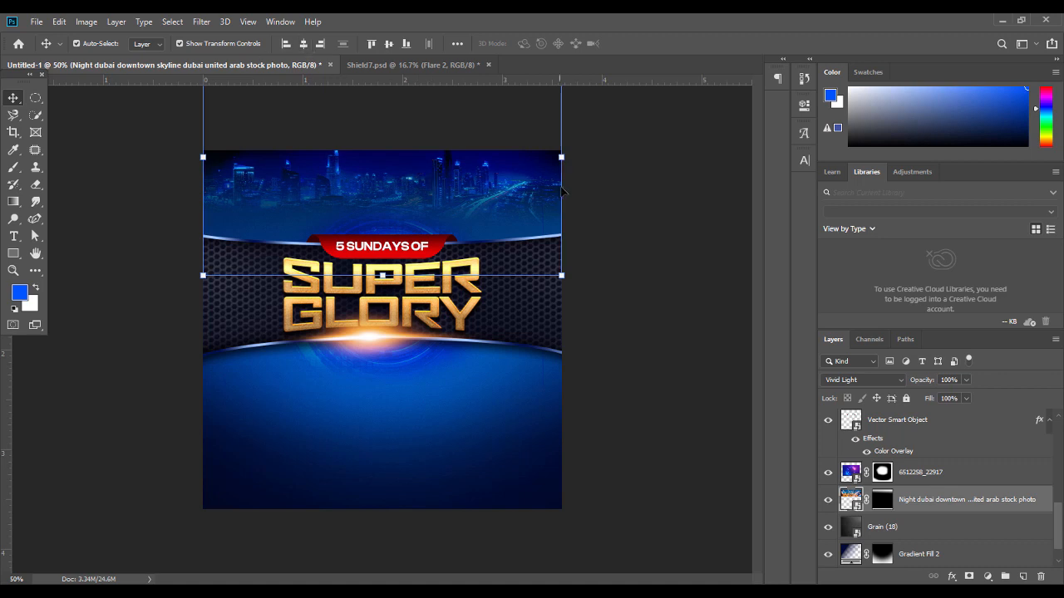
click(884, 381)
click(849, 425)
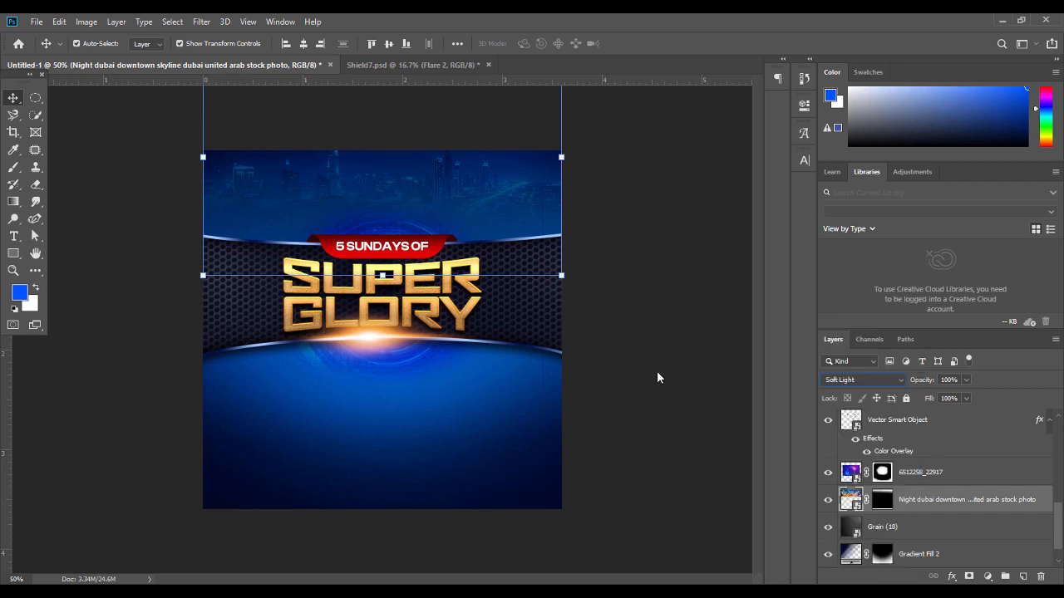
click(645, 266)
Nudge the glow image down and move Grain (18) just below Vector Smart Object
click(936, 472)
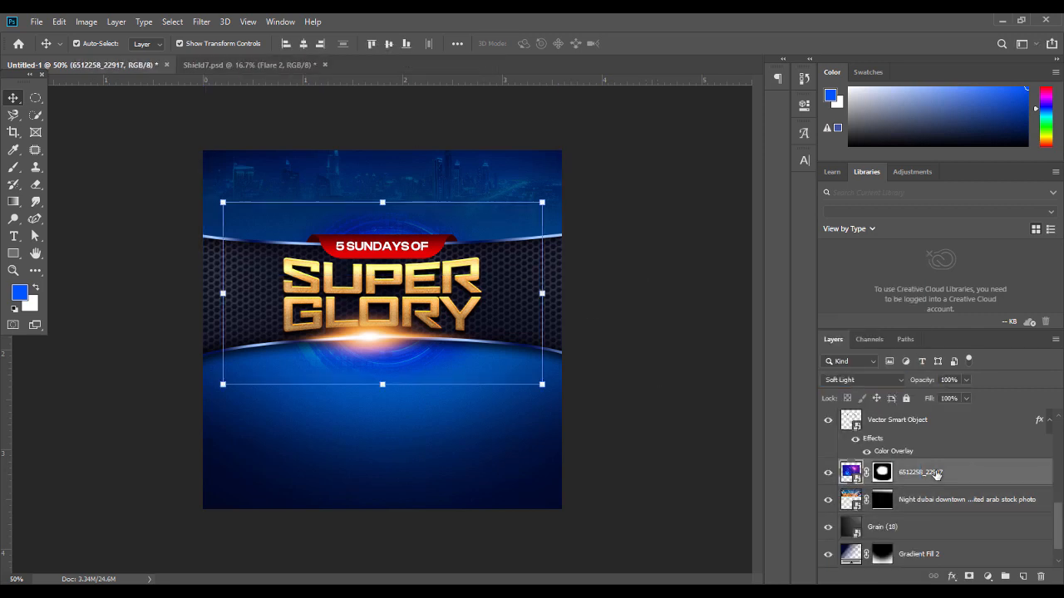
key(shift+Down)
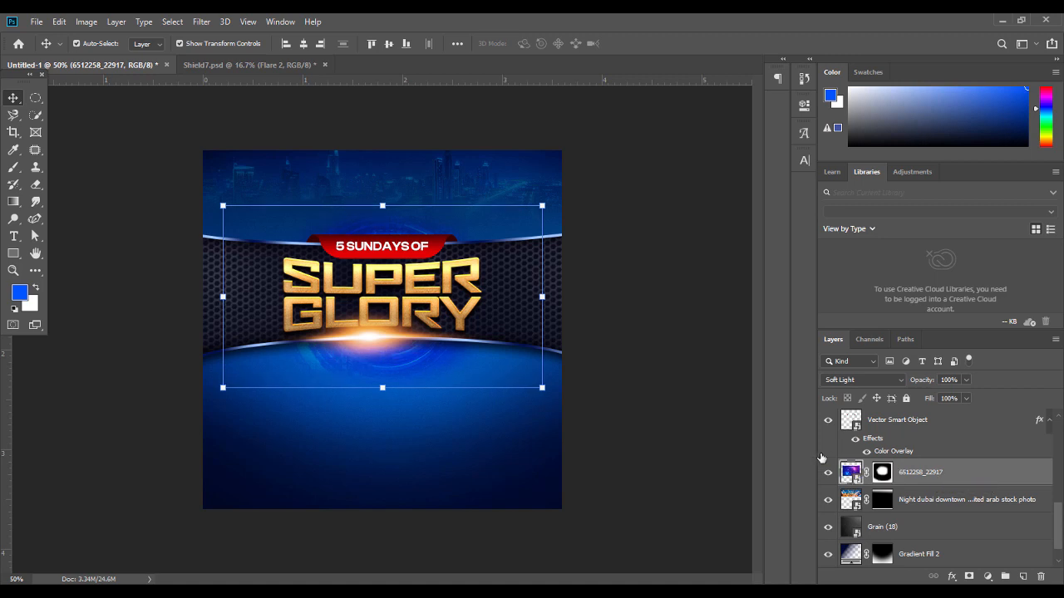
click(701, 294)
click(926, 482)
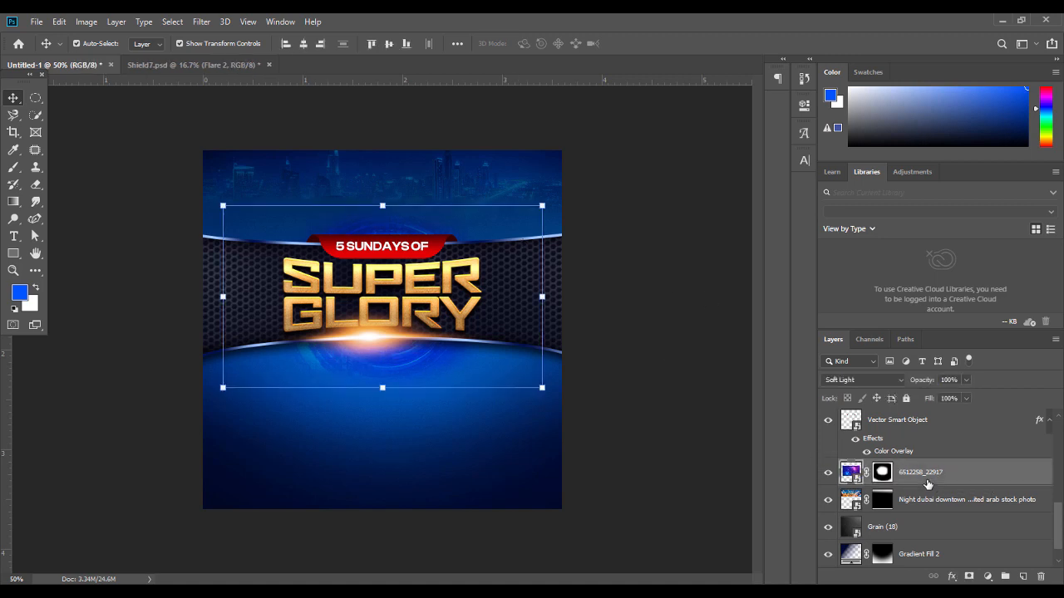
click(934, 499)
click(935, 502)
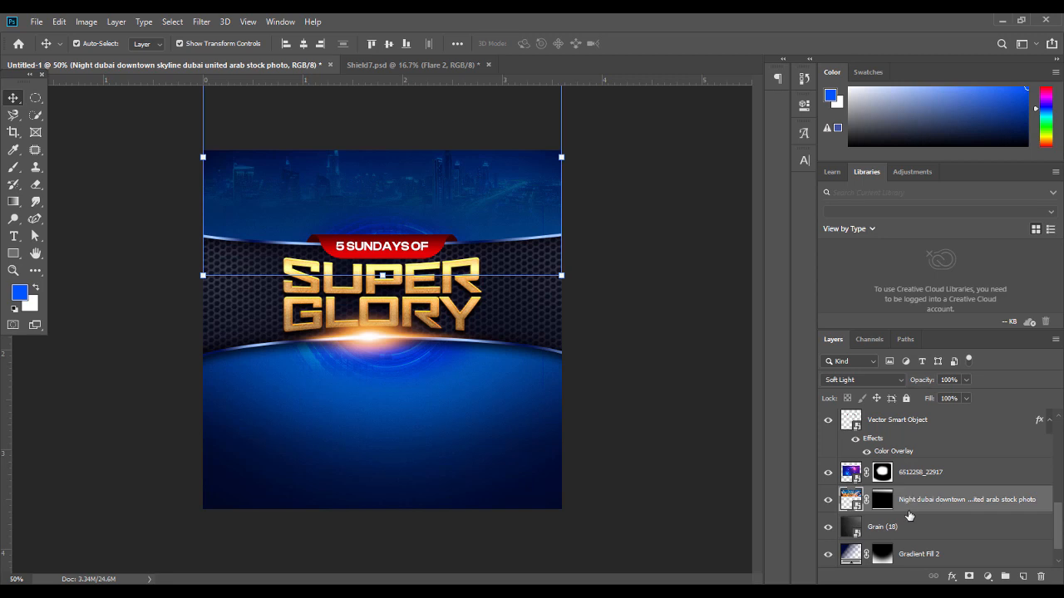
click(914, 524)
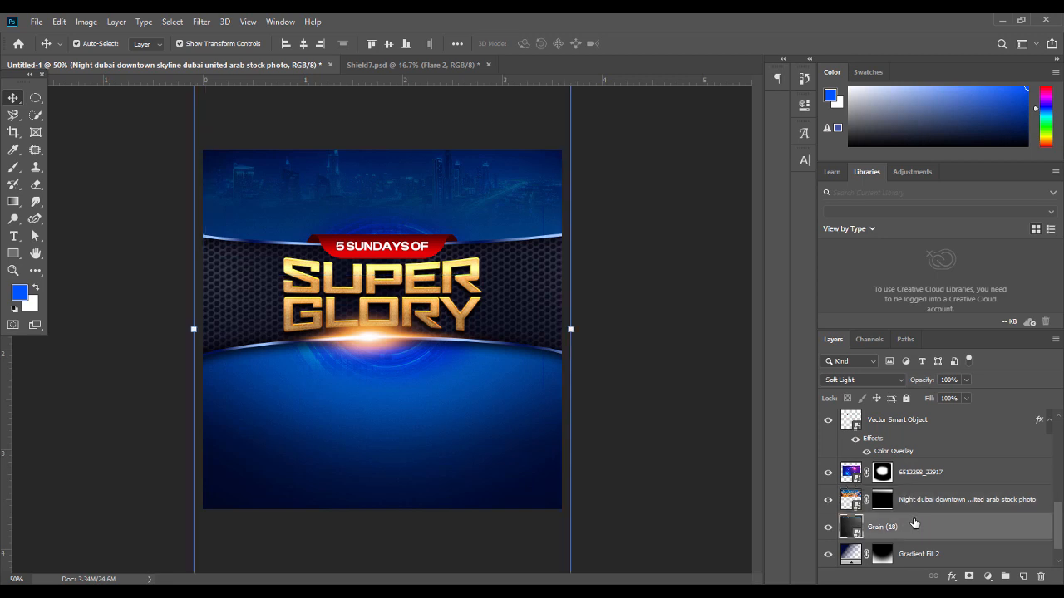
drag(914, 526, 926, 461)
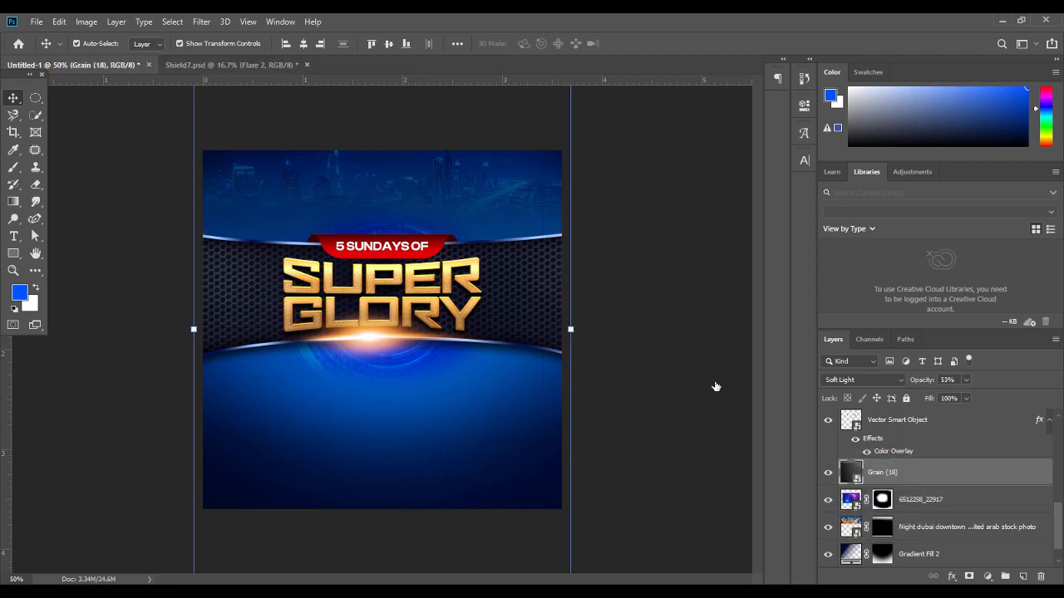
click(698, 359)
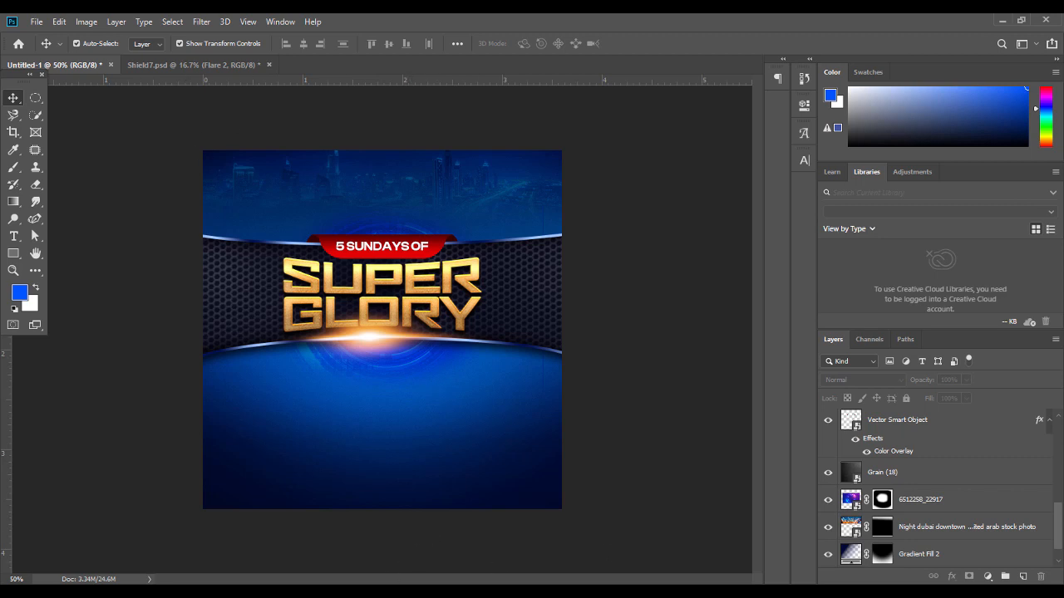
Import the church logo file, scale it down, and position it near the flyer's top
key(alt+Tab)
click(449, 119)
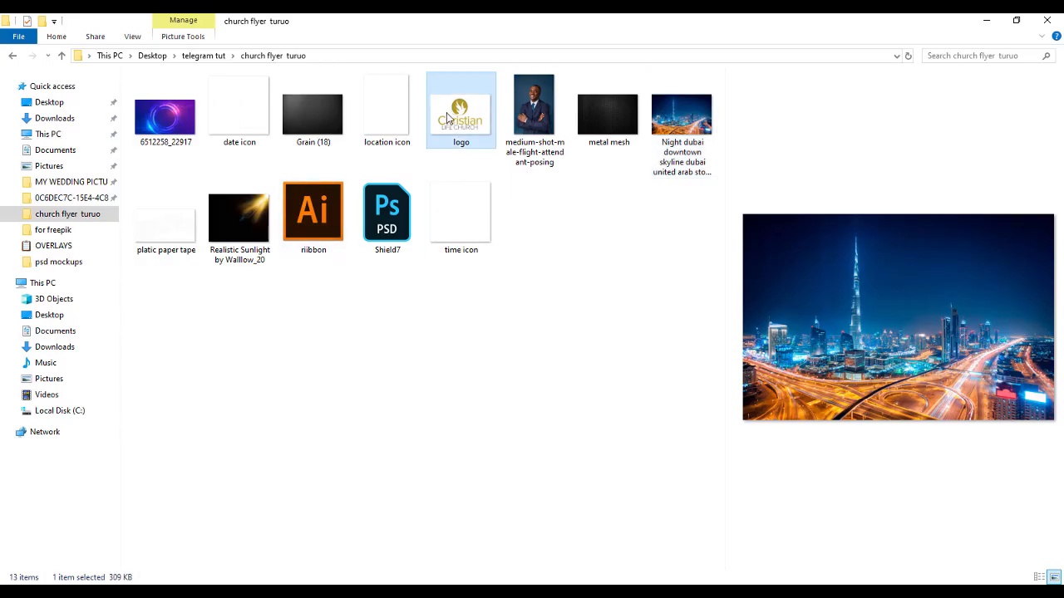
drag(448, 120, 354, 215)
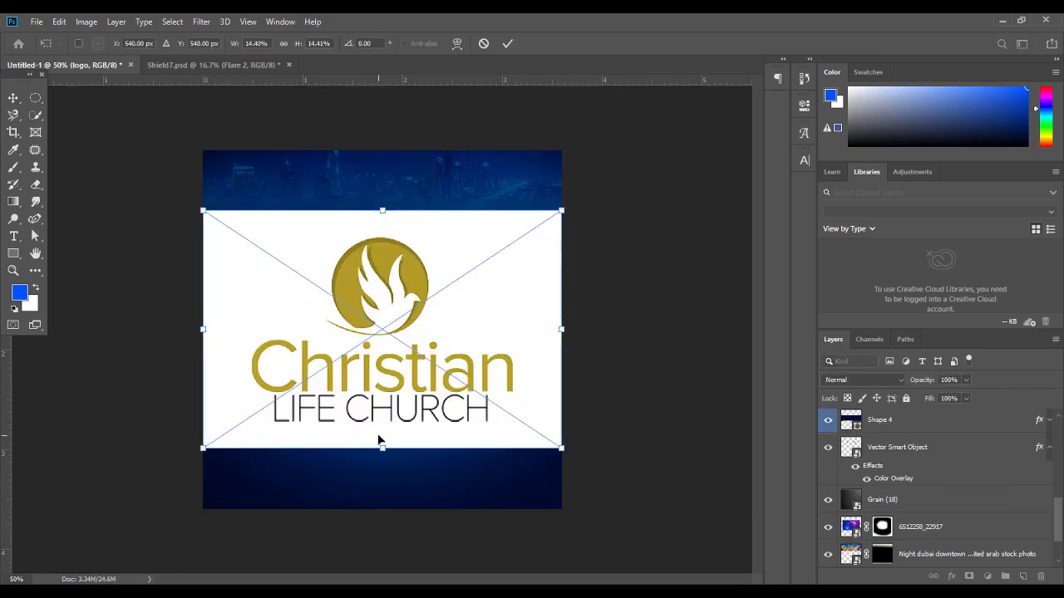
drag(378, 448, 379, 158)
key(Return)
key(ctrl+t)
key(ctrl+plus)
key(Return)
key(Return)
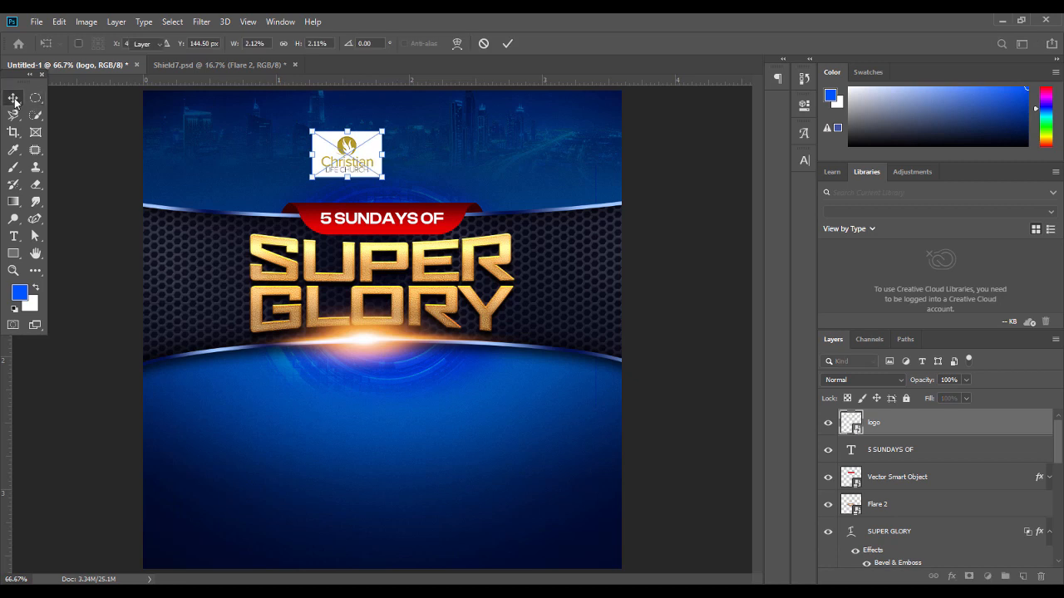
click(98, 201)
click(13, 236)
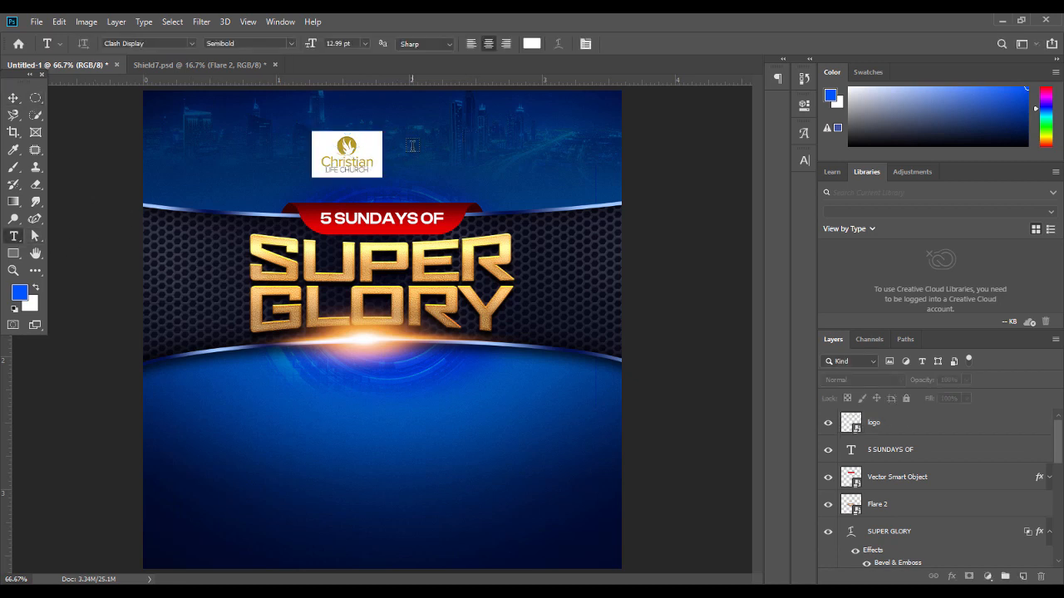
Type 'CHRISTIAN LIFE CHURCH' at the top and set it in Bebas Neue Bold
click(334, 148)
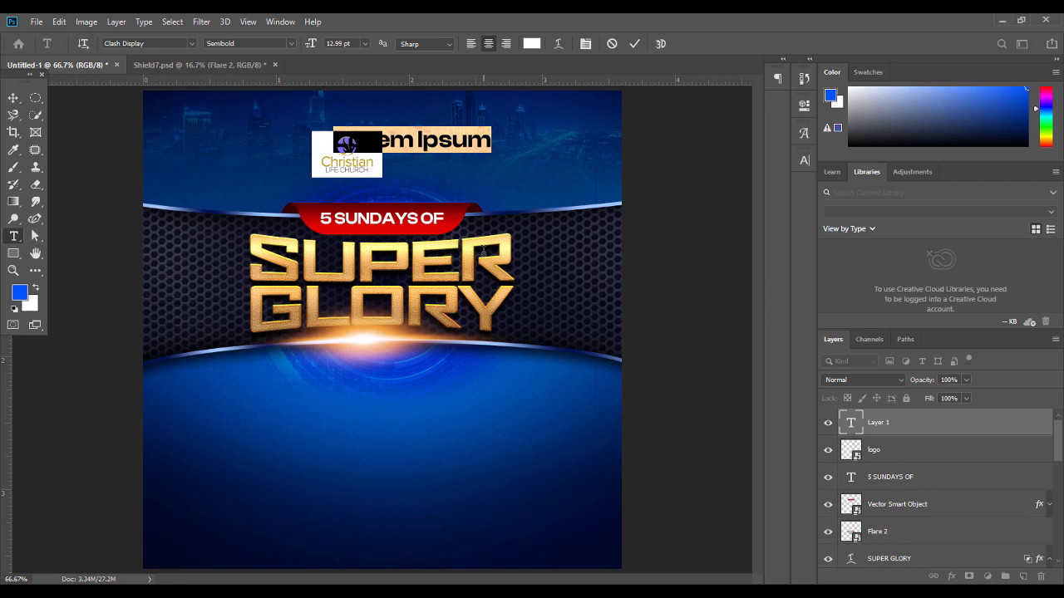
text(CHRISTIAN)
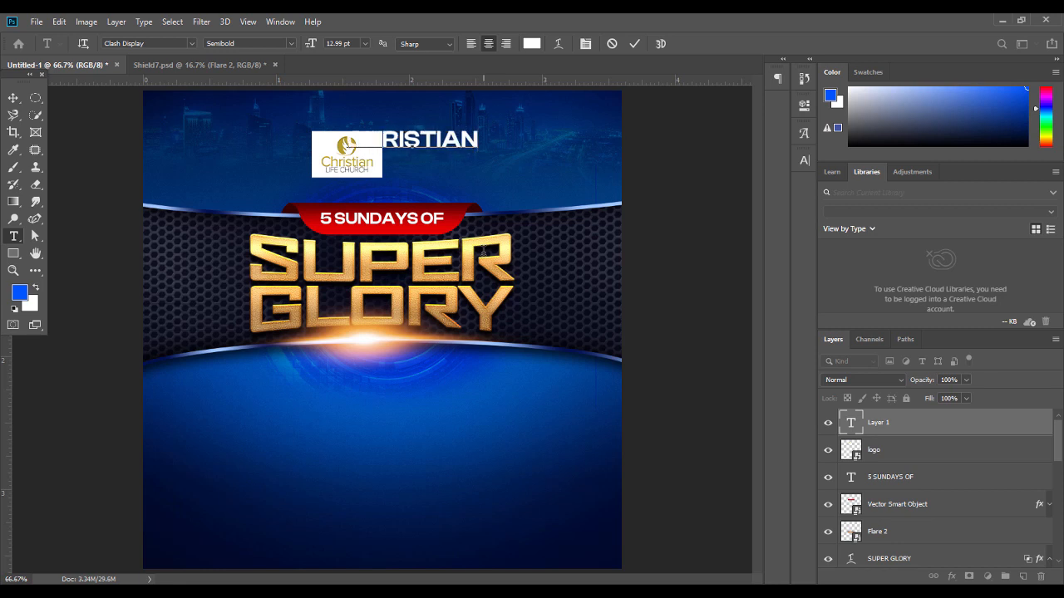
text( LIFE)
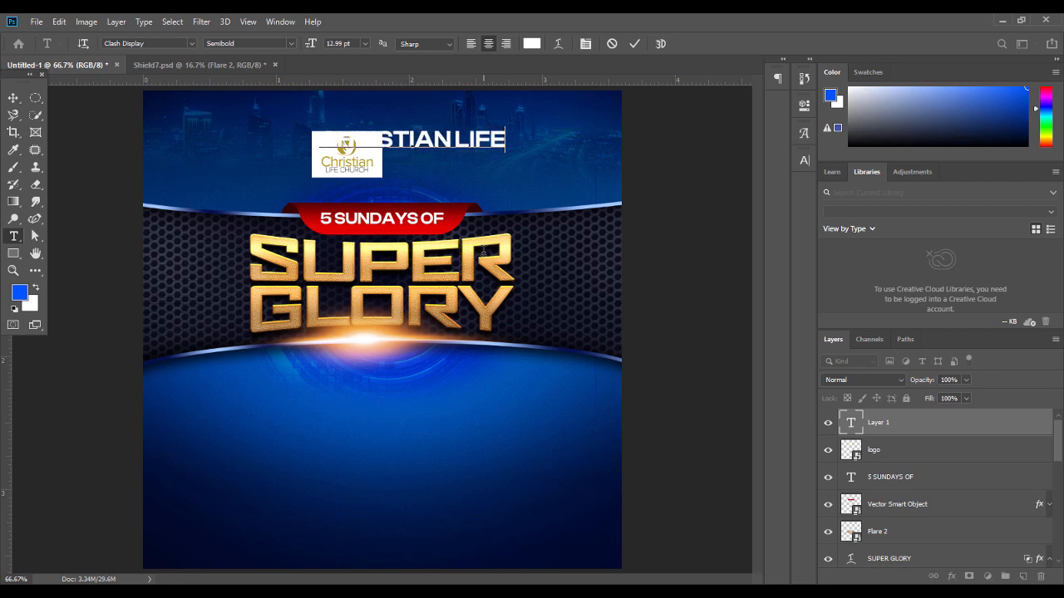
text( CHURH)
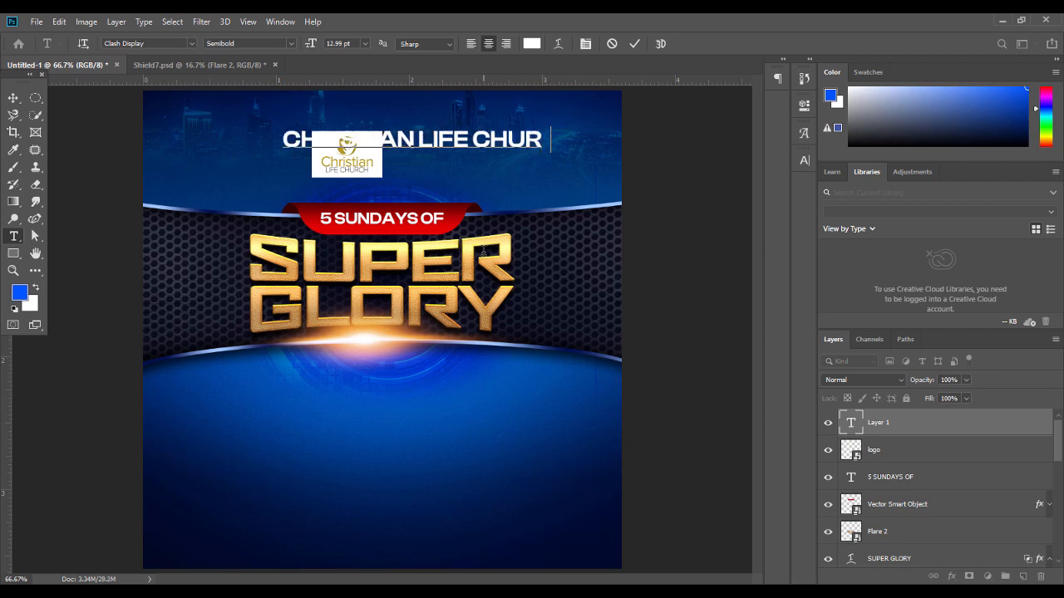
key(BackSpace)
text(CH)
key(ctrl+Return)
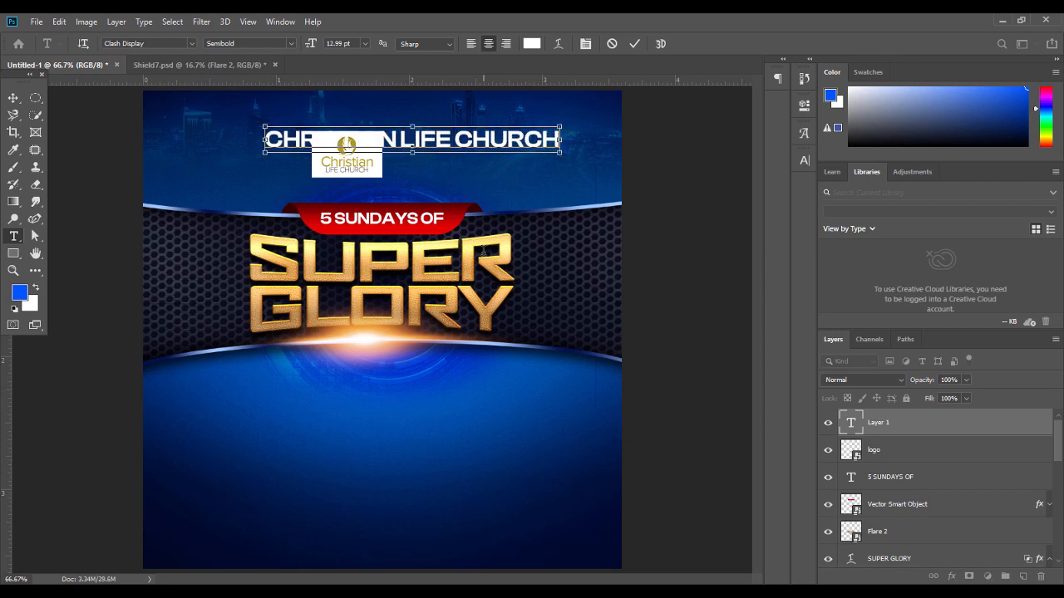
key(Return)
click(160, 42)
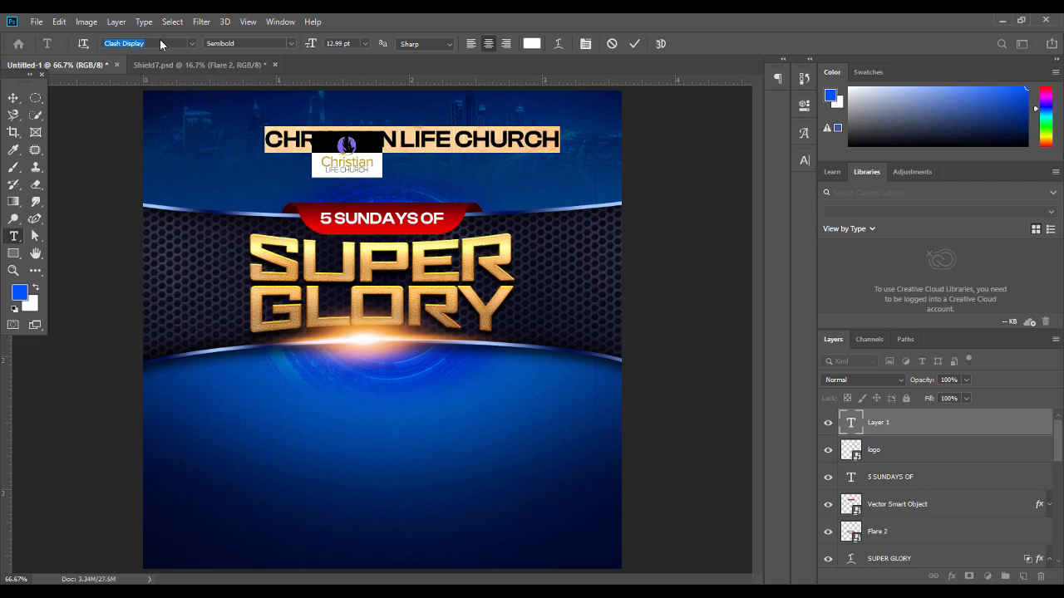
text(BEB)
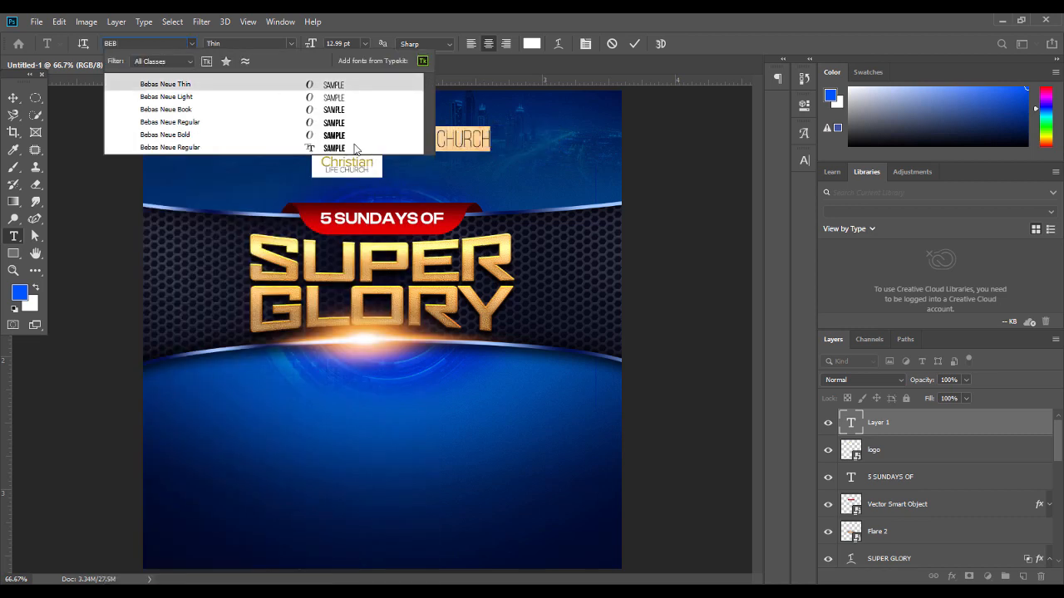
click(344, 134)
click(13, 97)
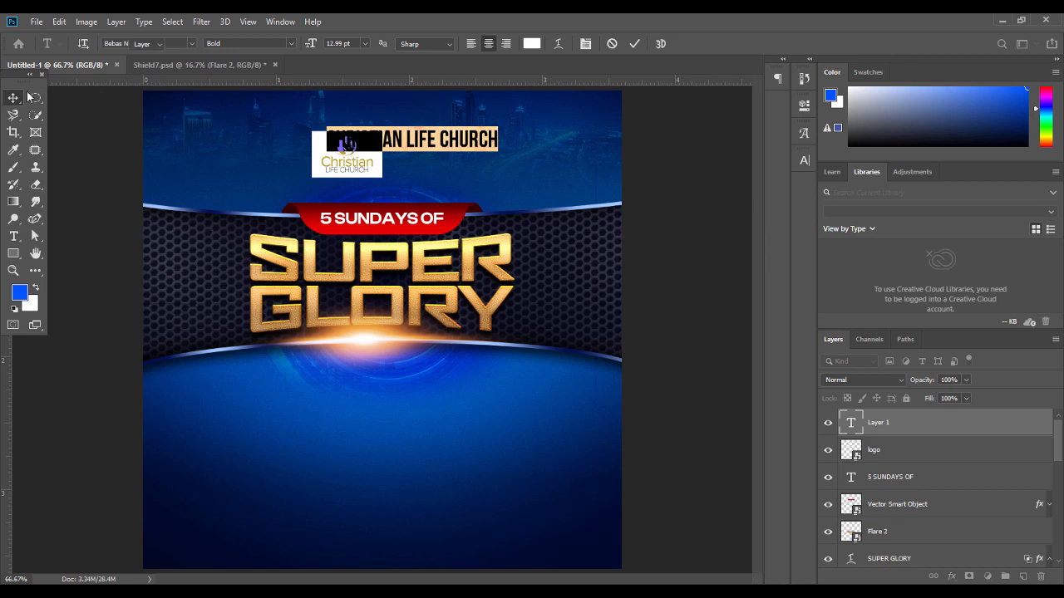
Narrow the church name to about 79% width and nudge it into place
key(ctrl+t)
drag(327, 139, 387, 140)
drag(475, 141, 474, 147)
key(Return)
key(Up)
key(Up)
key(Up)
key(Up)
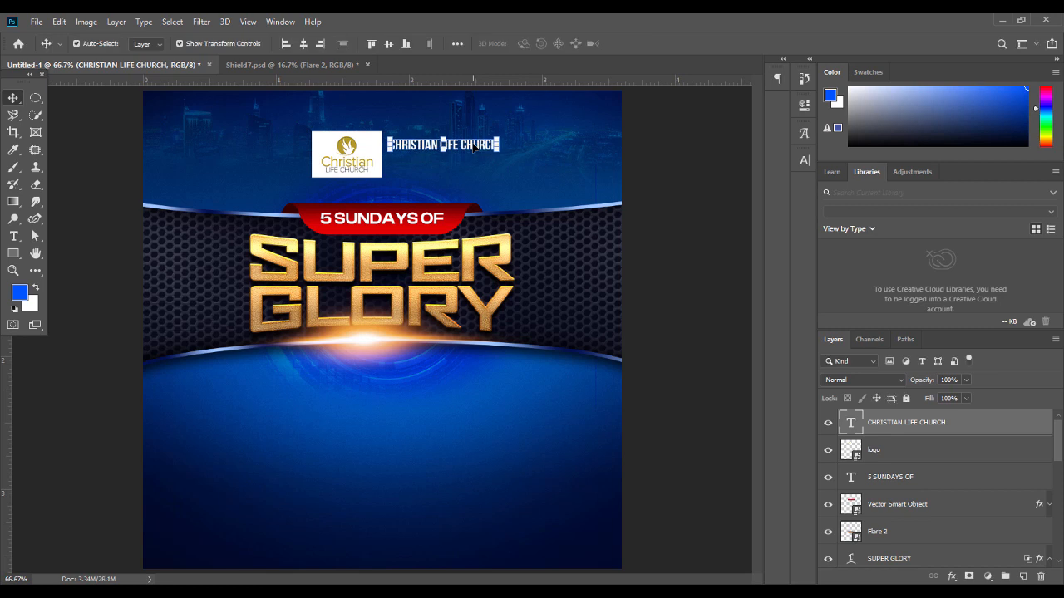
click(739, 205)
Add a second line reading 'PRESENTS' beneath the church name
double_click(494, 148)
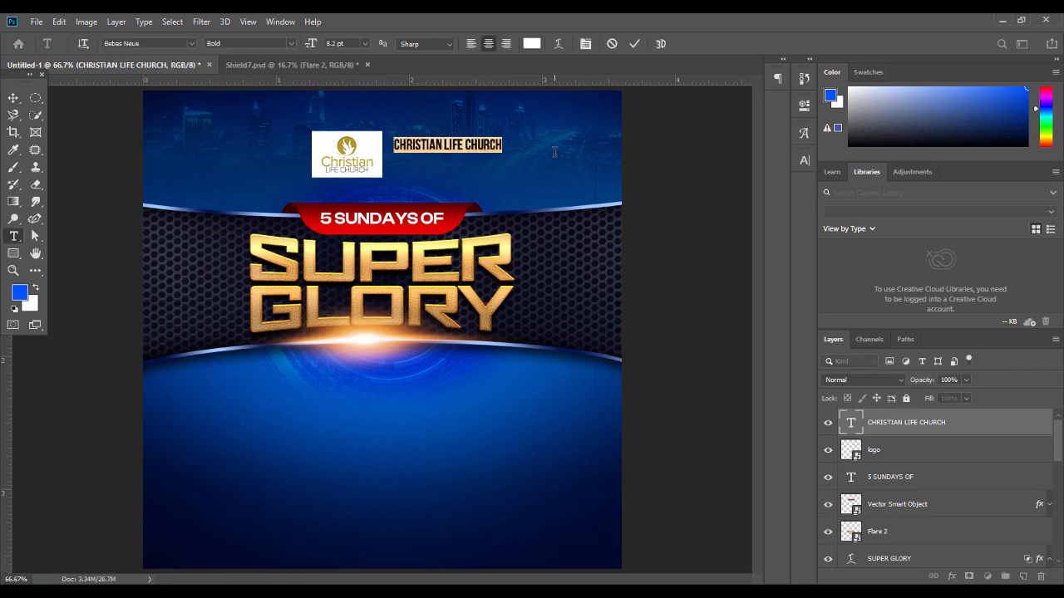
key(Return)
text(P)
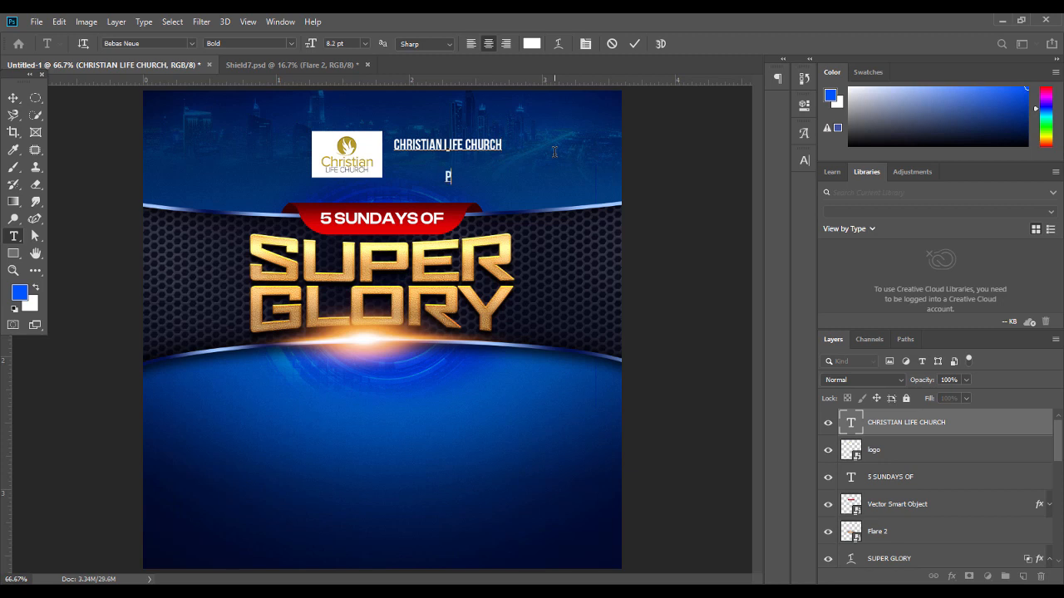
text(RESENTS)
Left-align both text lines and set the leading to Auto
key(ctrl+a)
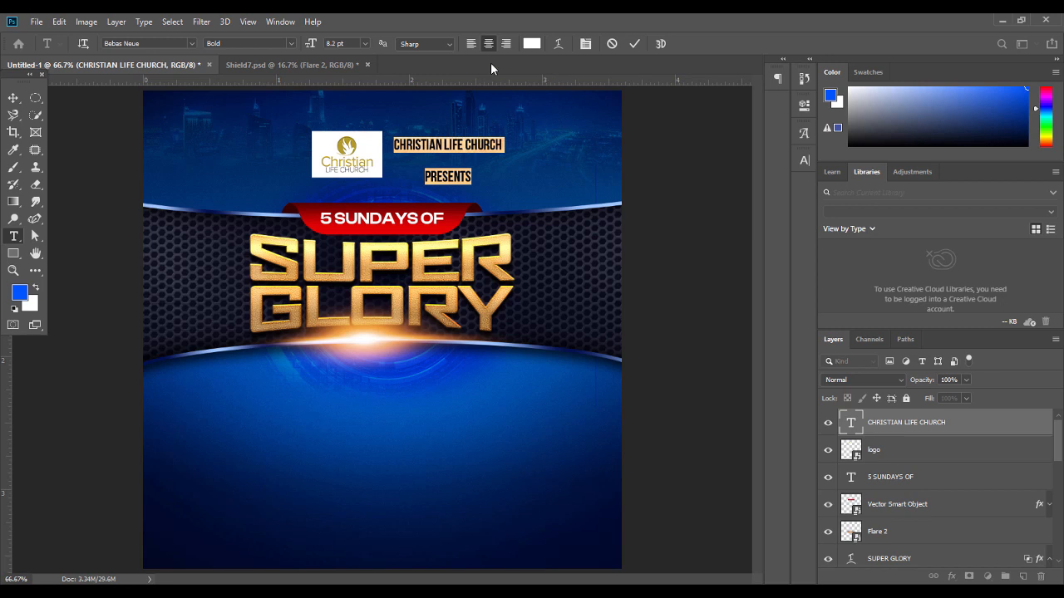
click(468, 45)
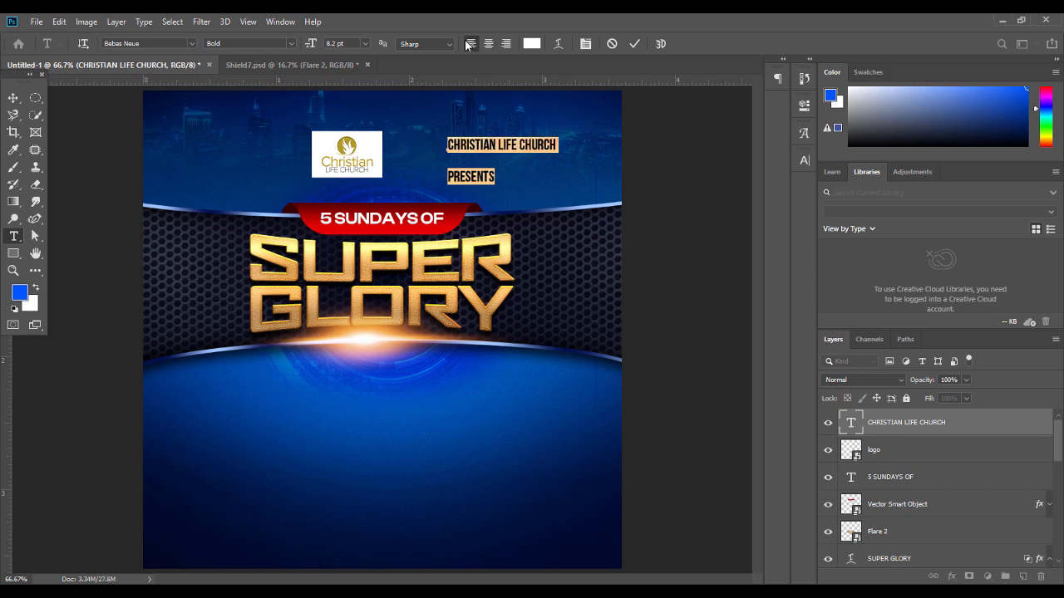
click(803, 161)
click(781, 195)
click(776, 203)
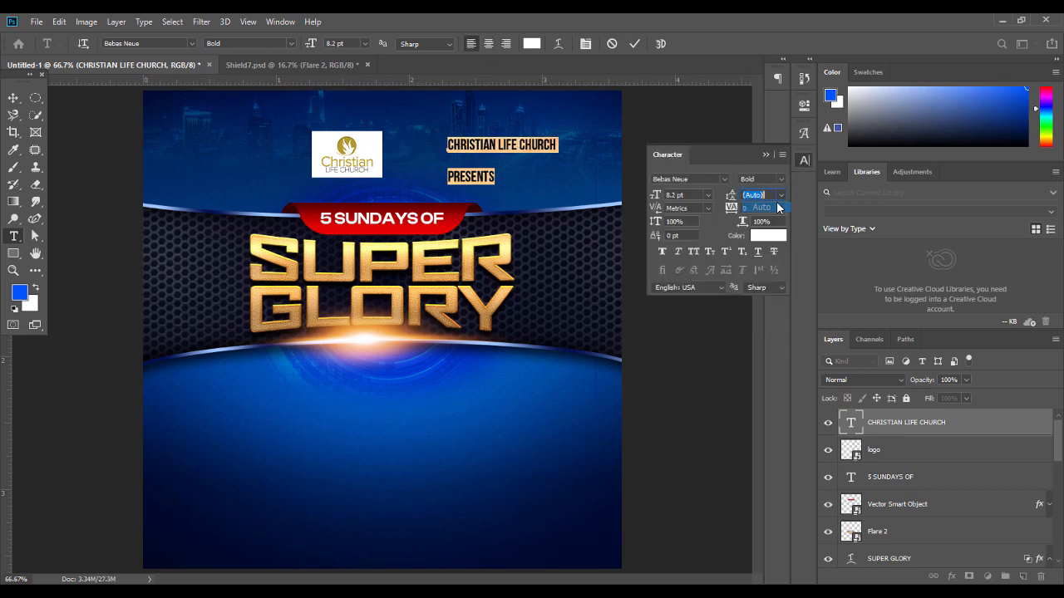
Set PRESENTS in Nexa Bold with 280 tracking at 5.2 pt
drag(498, 159, 427, 168)
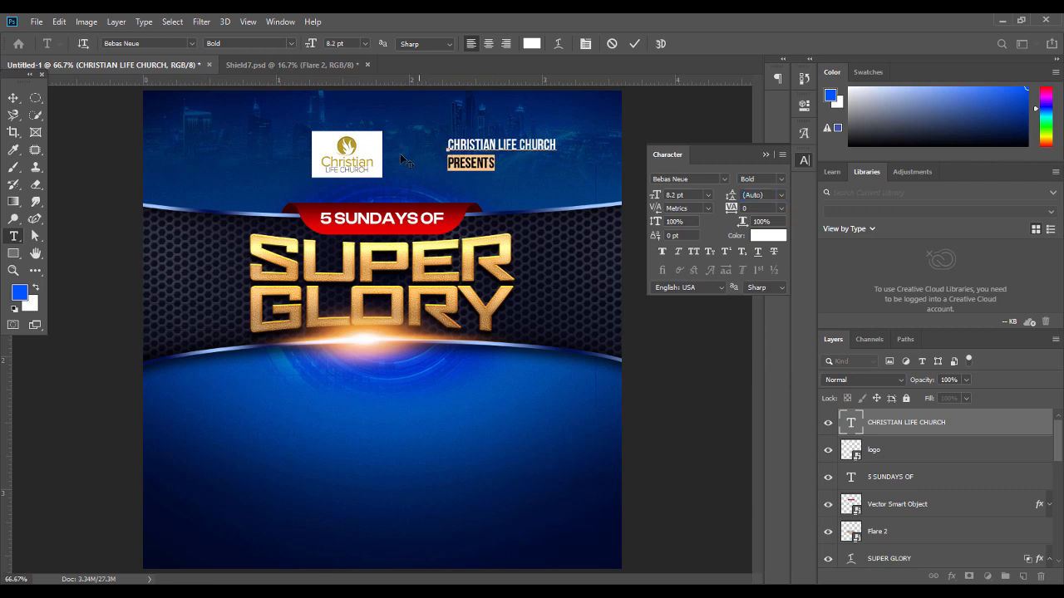
click(156, 43)
text(NEX)
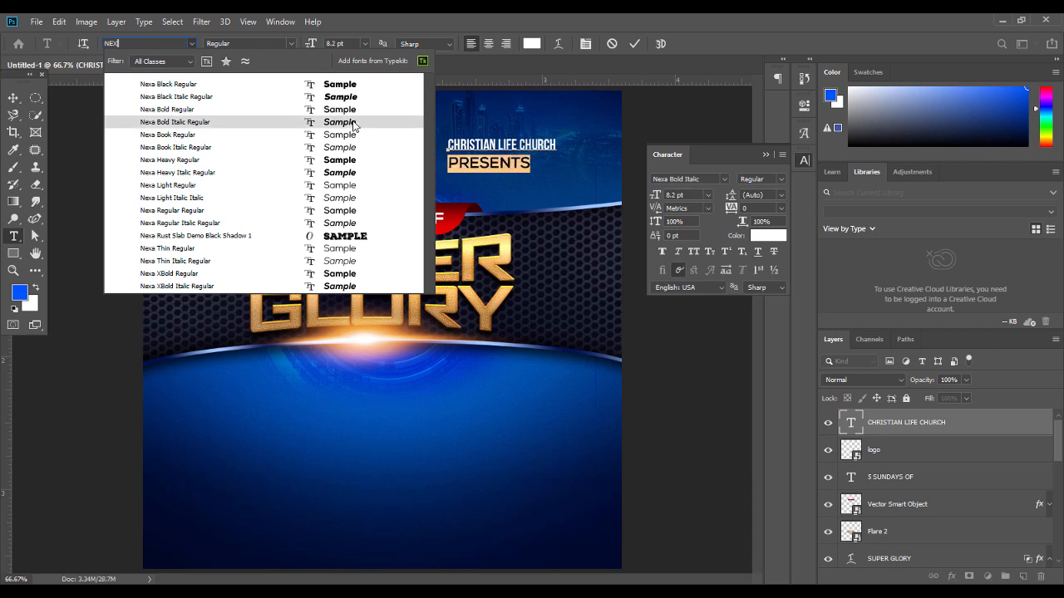
click(353, 112)
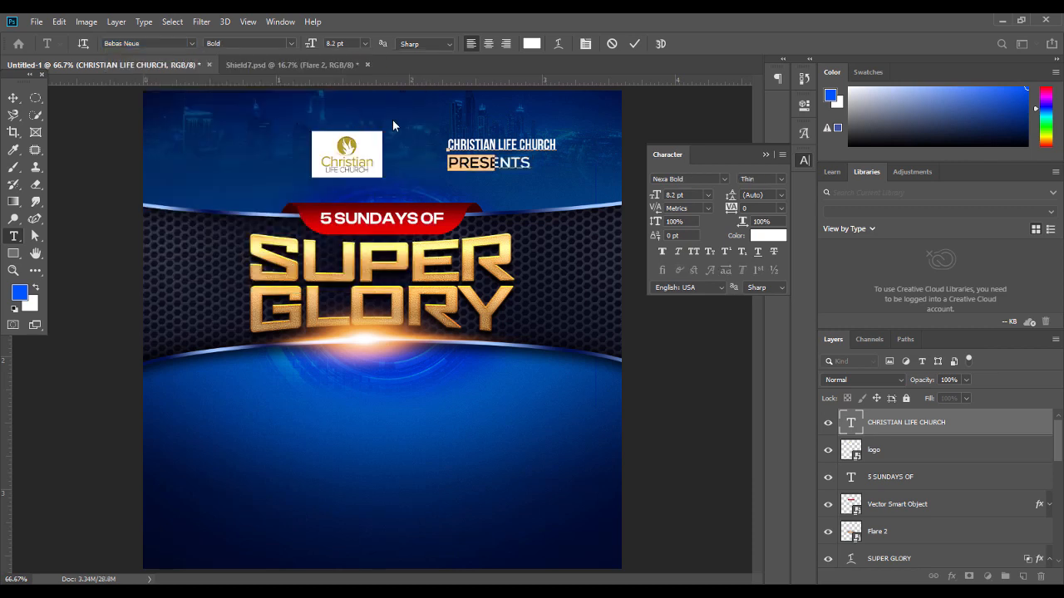
drag(731, 211, 737, 215)
click(689, 199)
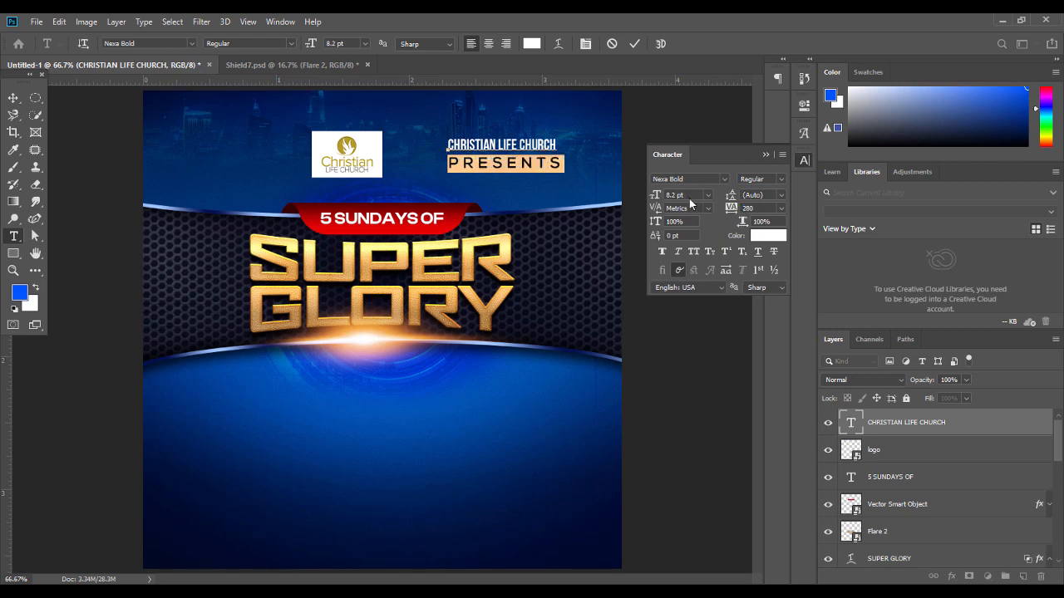
key(Down)
key(Down)
key(Down)
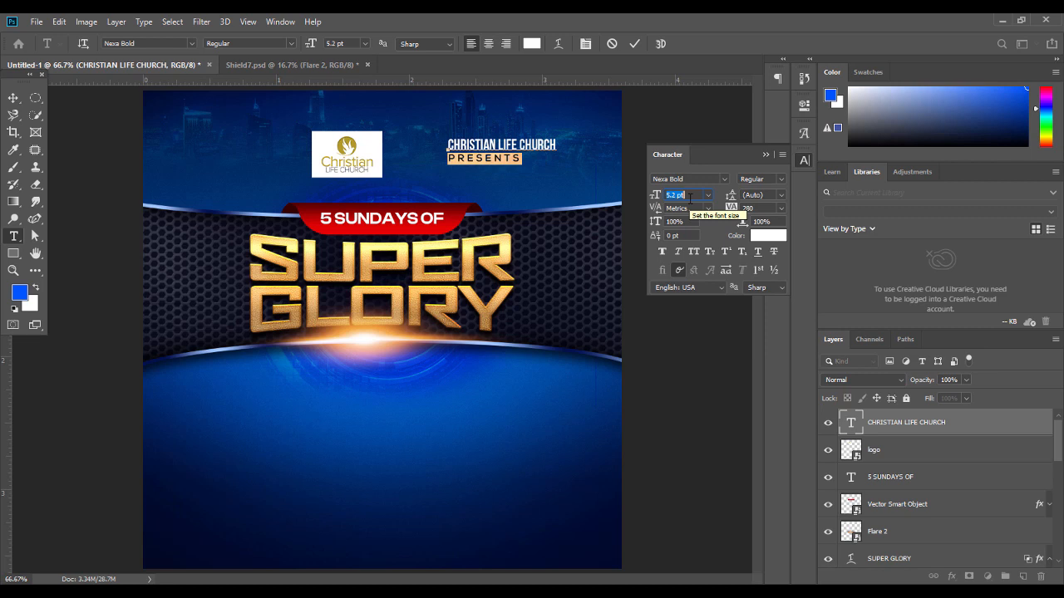
click(767, 154)
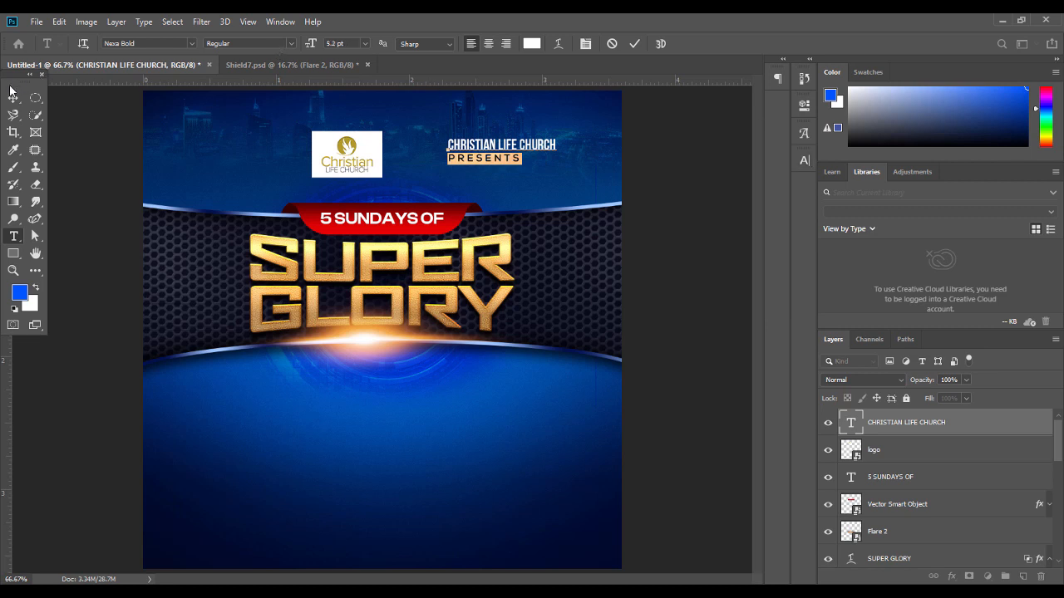
Colour PRESENTS a pale gold sampled from the SUPER lettering
click(531, 43)
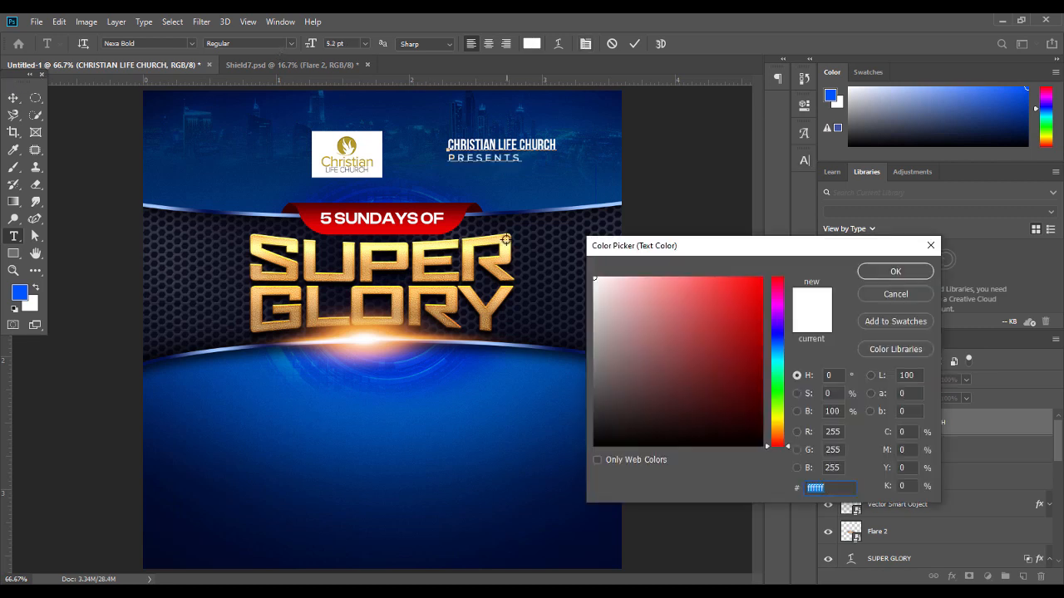
click(505, 239)
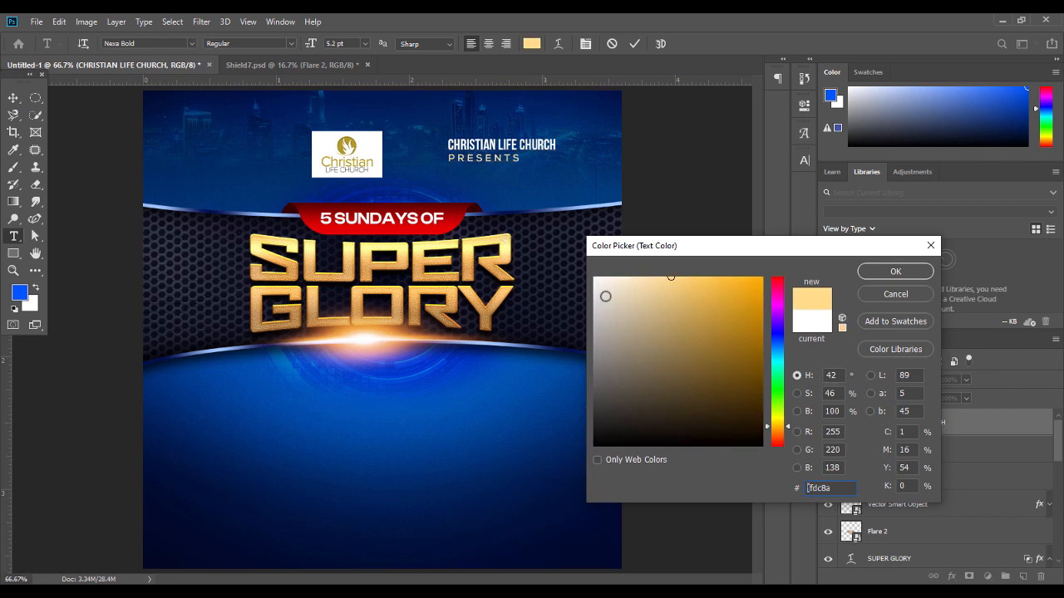
click(507, 251)
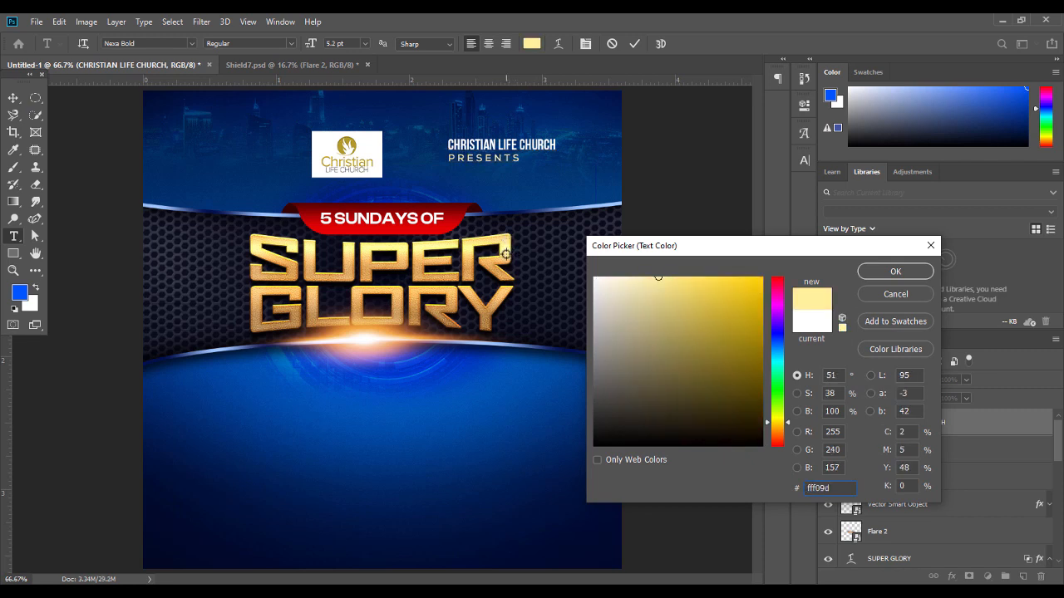
click(503, 256)
click(497, 259)
click(500, 258)
click(499, 261)
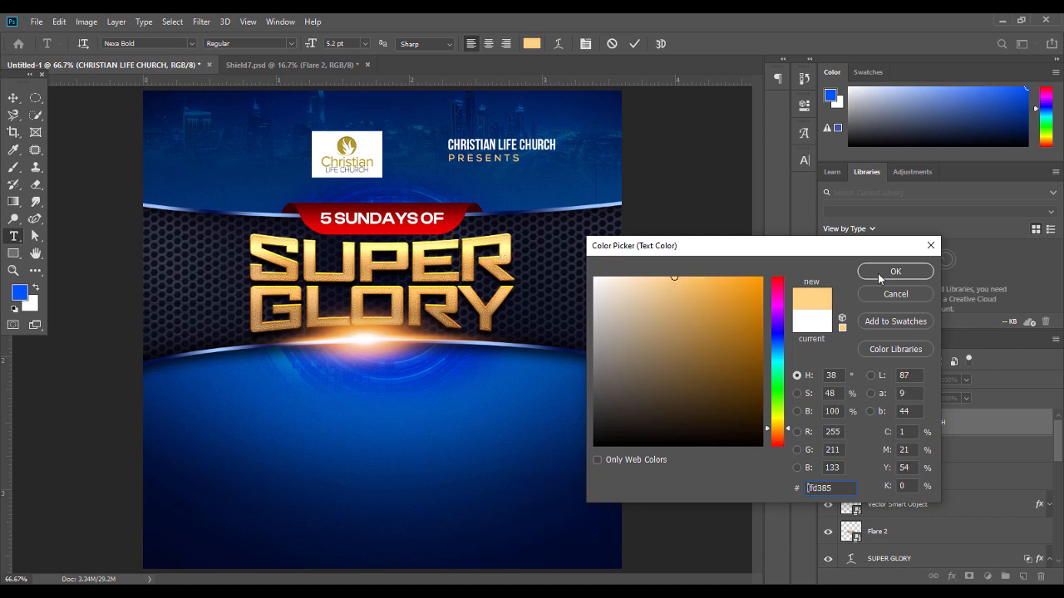
click(875, 274)
Move the church text beside the logo and draw a vertical divider line between them
key(v)
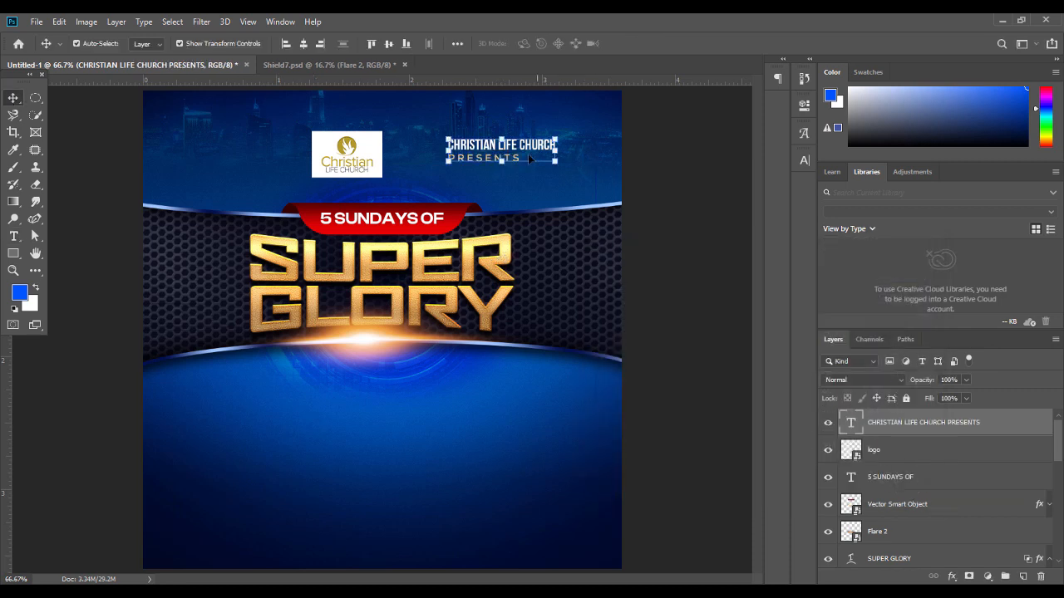
drag(517, 151, 462, 157)
click(36, 220)
click(81, 219)
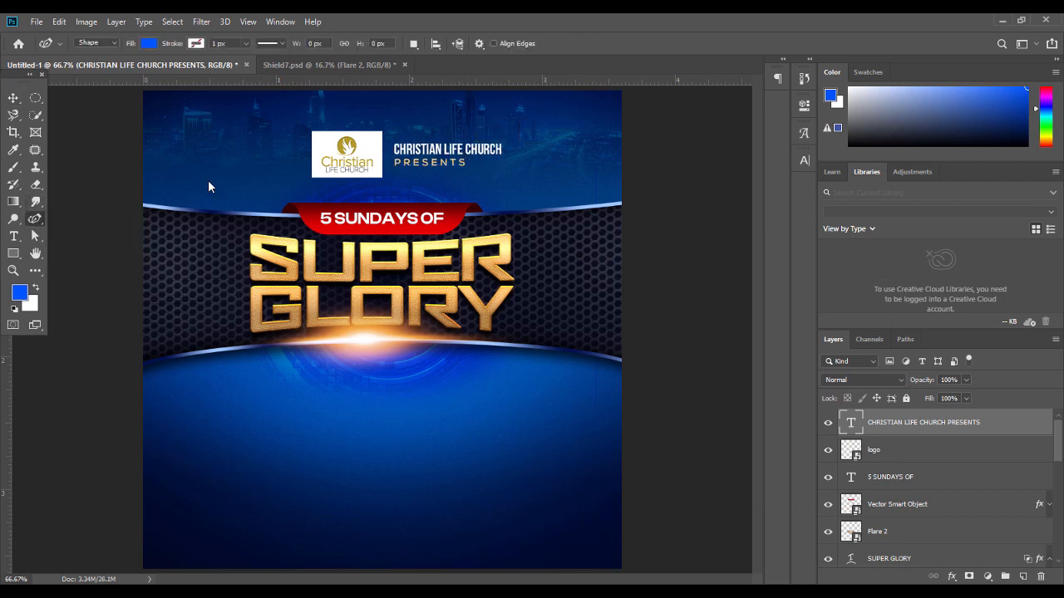
click(389, 139)
click(390, 172)
Give the divider line a white 3 px stroke
click(197, 43)
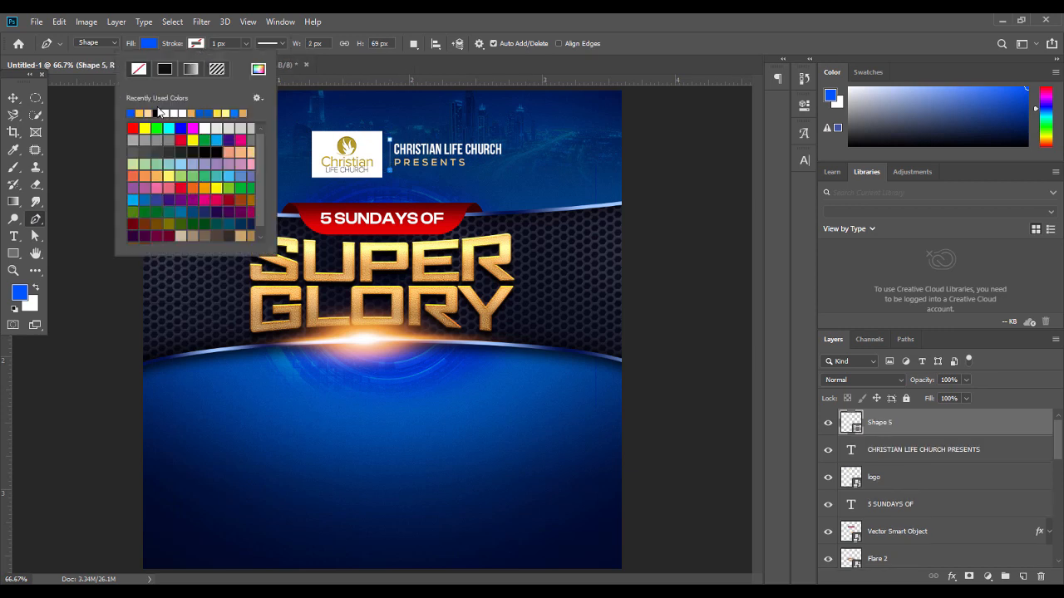
click(170, 114)
click(232, 42)
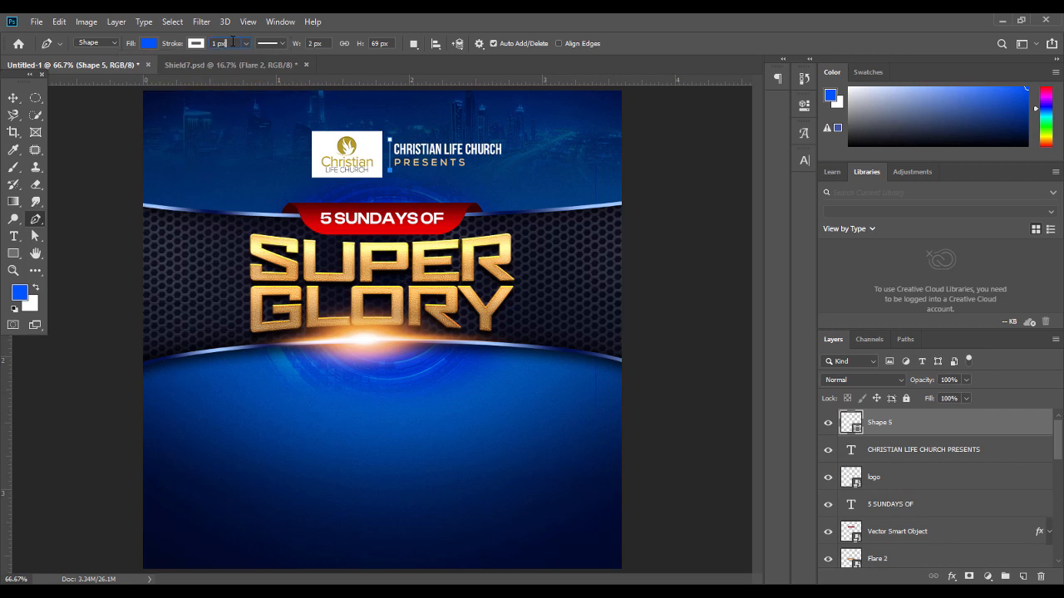
key(Up)
key(Return)
click(13, 97)
click(83, 163)
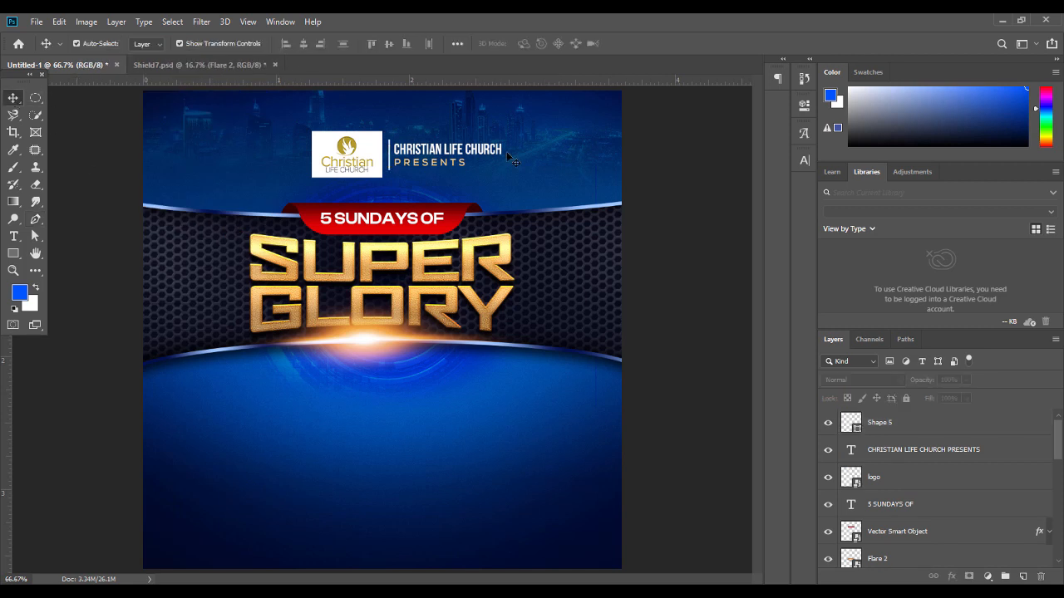
click(390, 152)
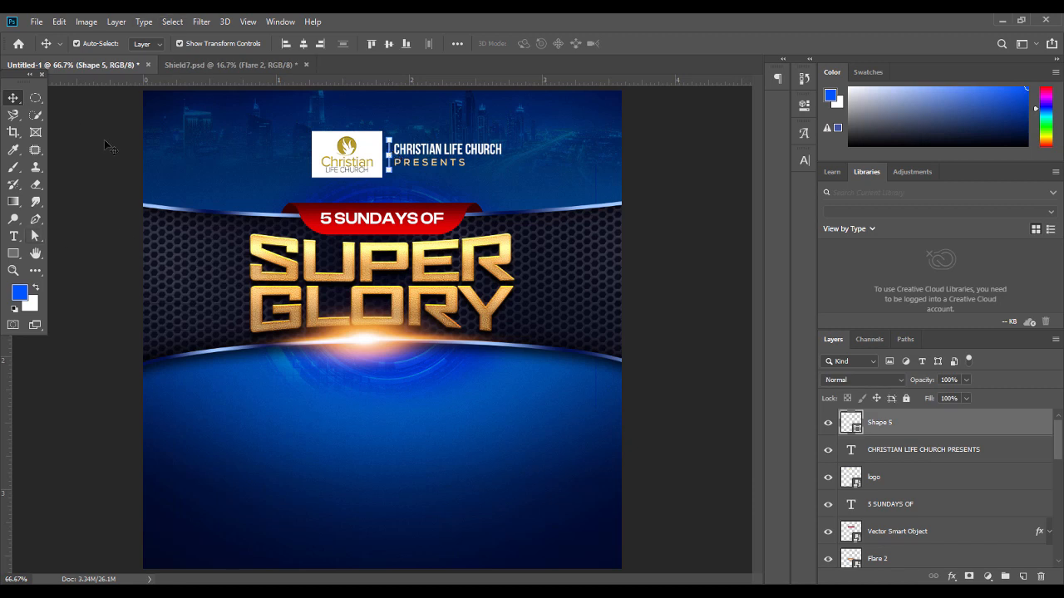
key(a)
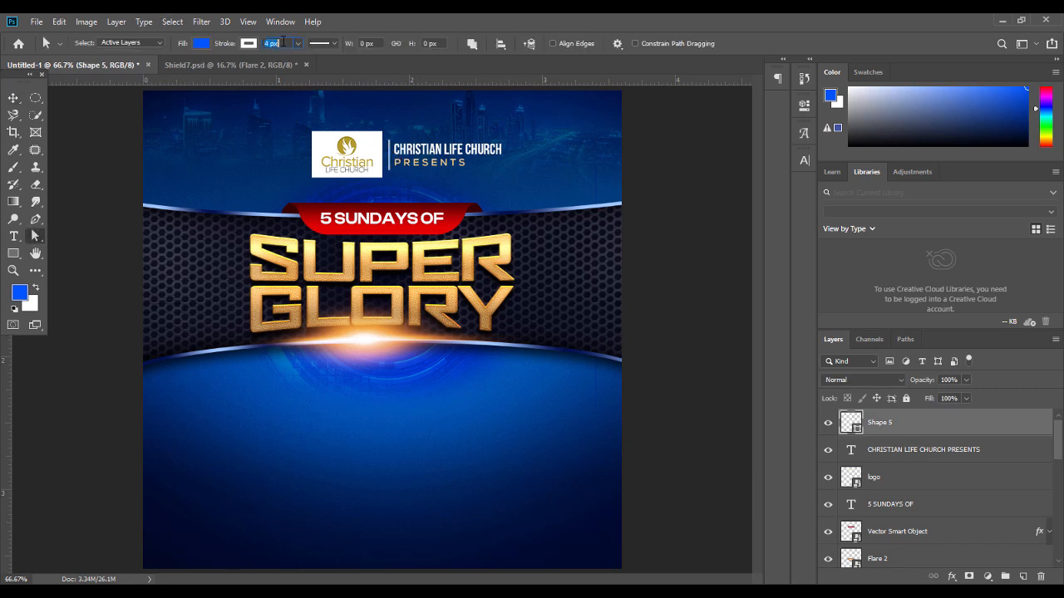
click(13, 97)
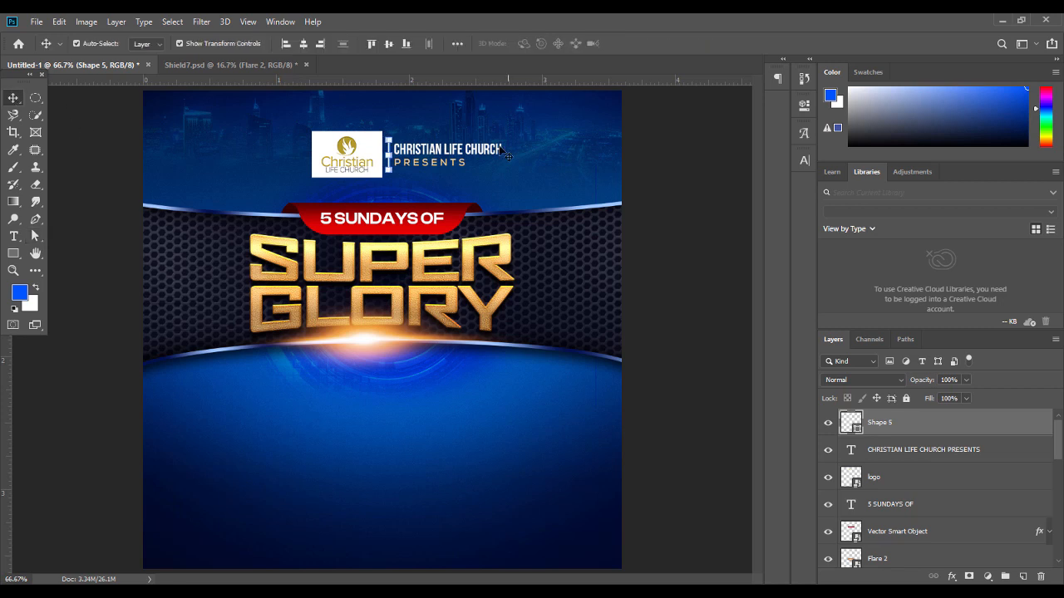
Group the text, logo and divider, scale the group to 90%, and centre it horizontally
click(455, 160)
shift+click(350, 169)
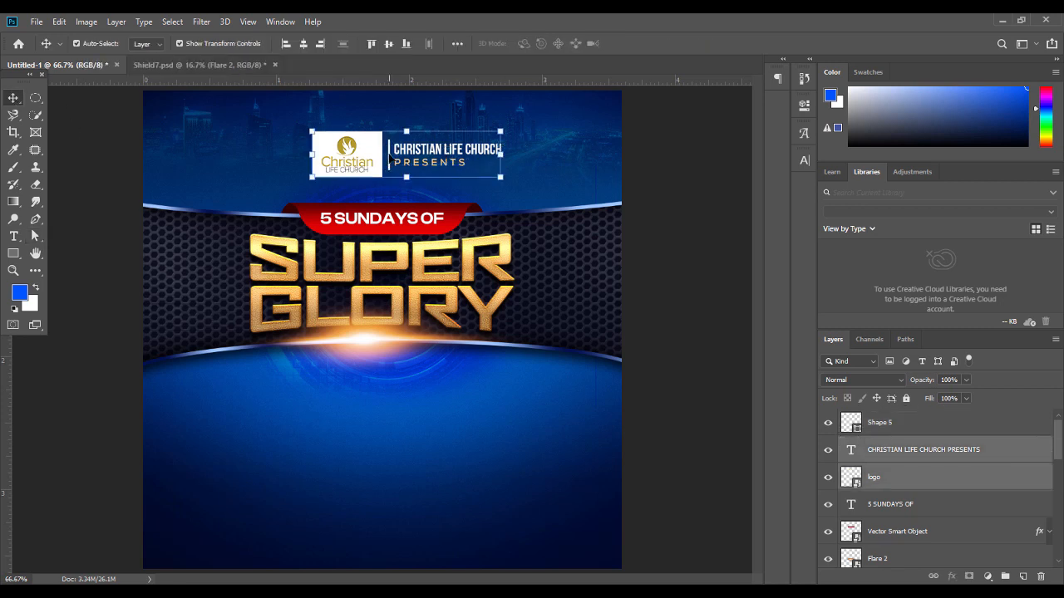
shift+click(389, 158)
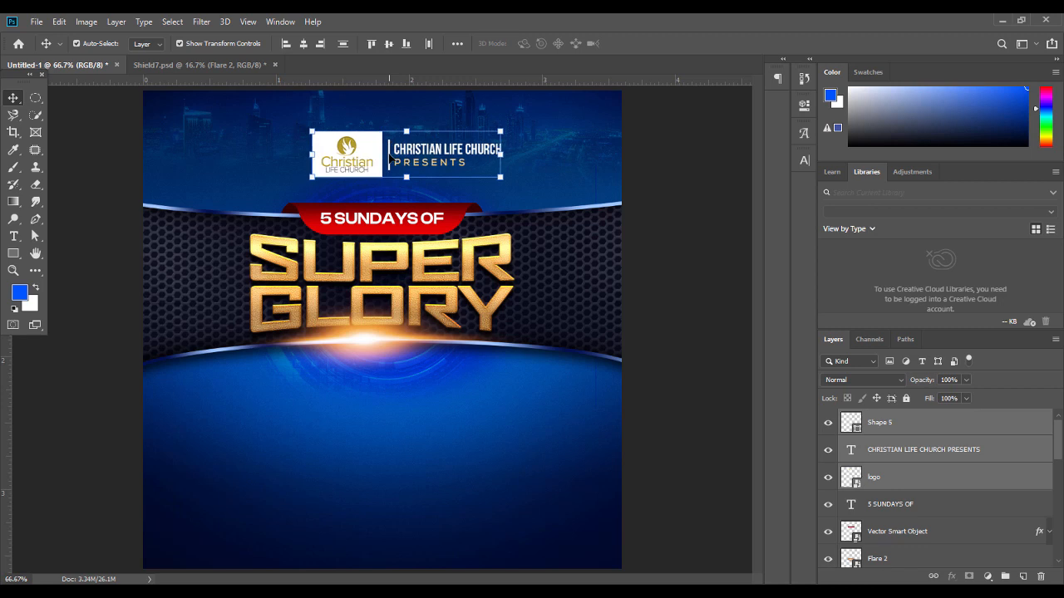
key(ctrl+g)
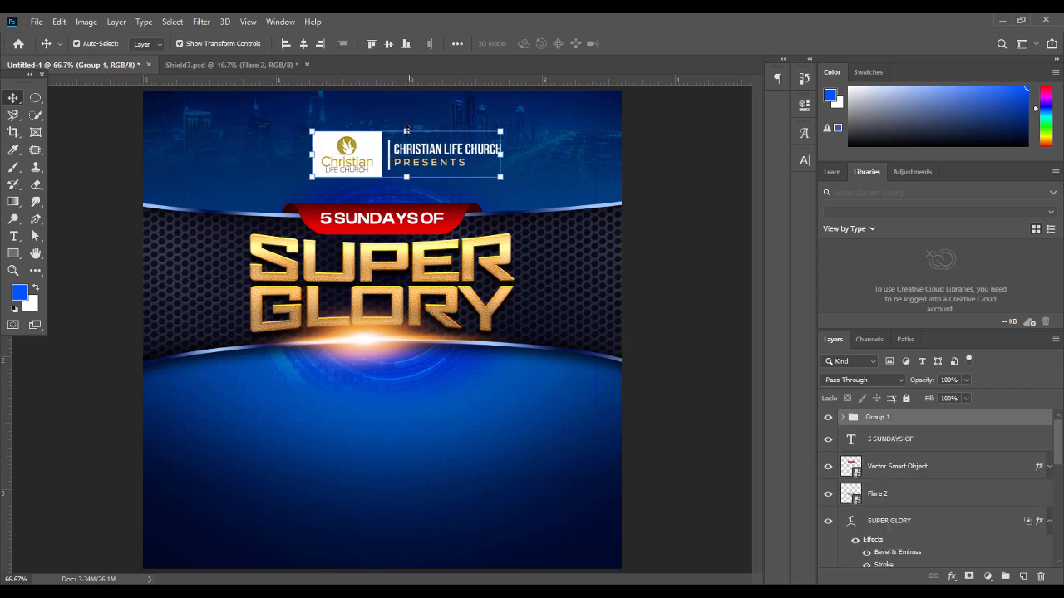
key(ctrl+t)
drag(408, 132, 407, 136)
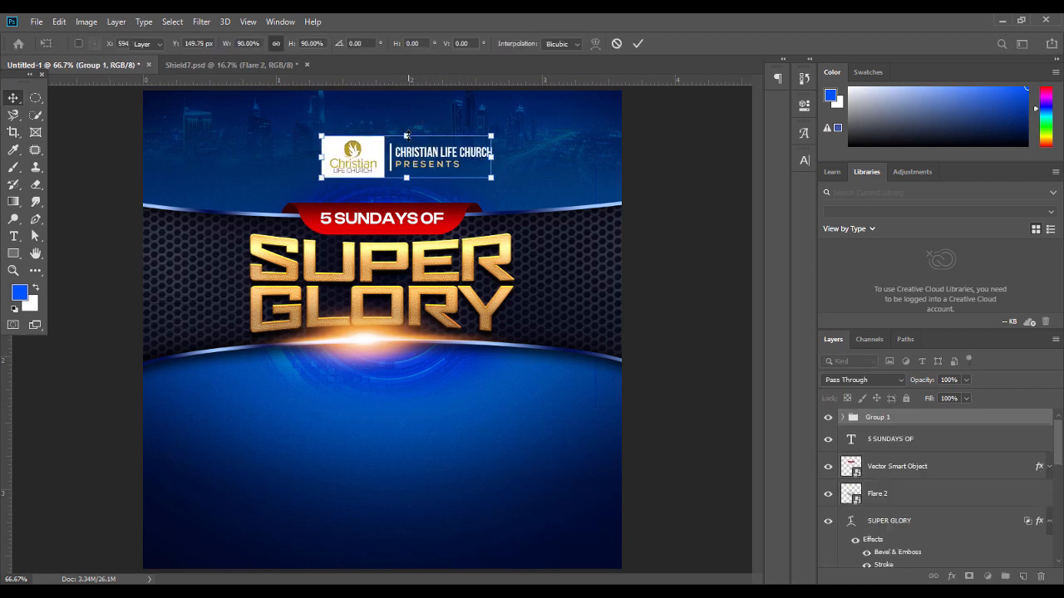
key(Return)
click(304, 43)
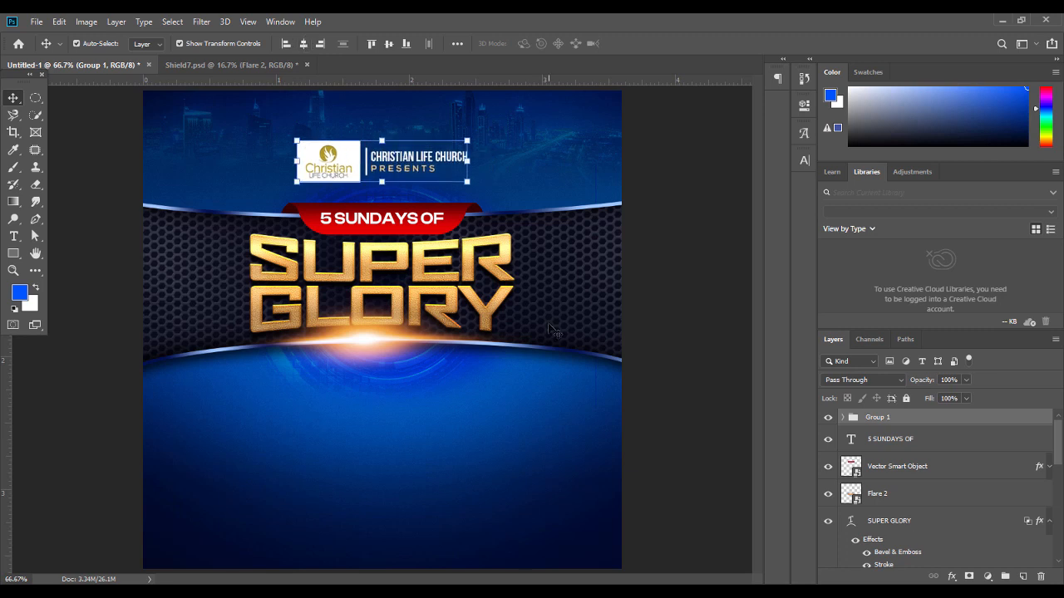
click(397, 181)
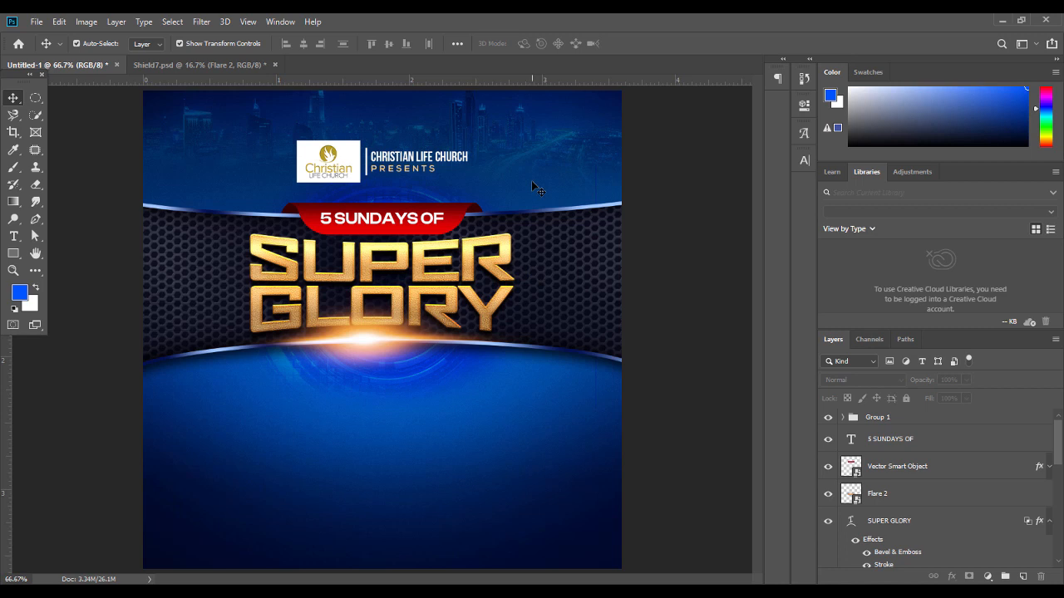
Lower the Night dubai skyline layer's opacity to 63%
click(561, 121)
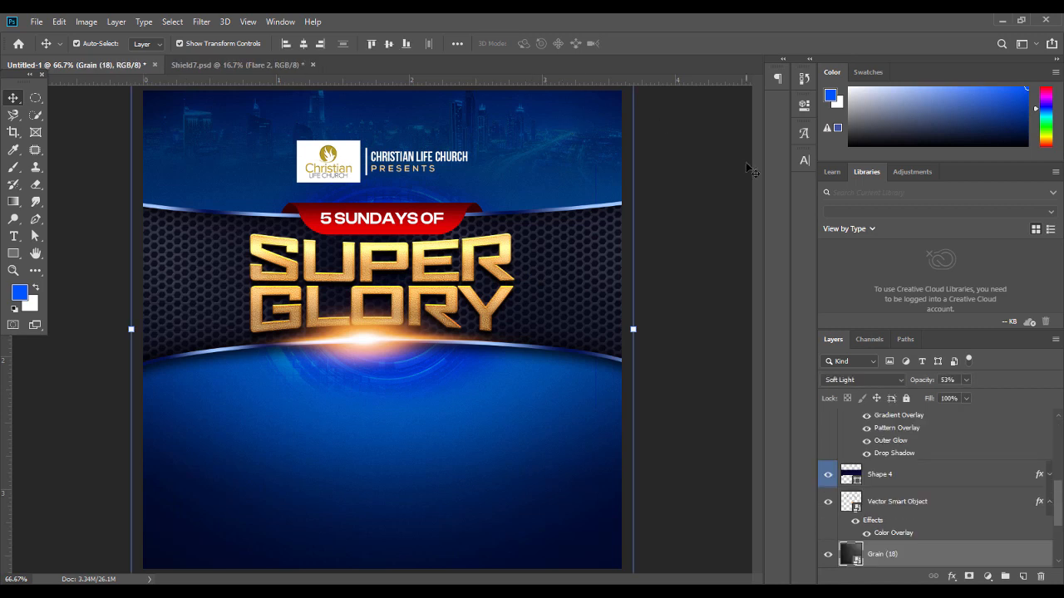
drag(1061, 488, 1061, 513)
click(972, 536)
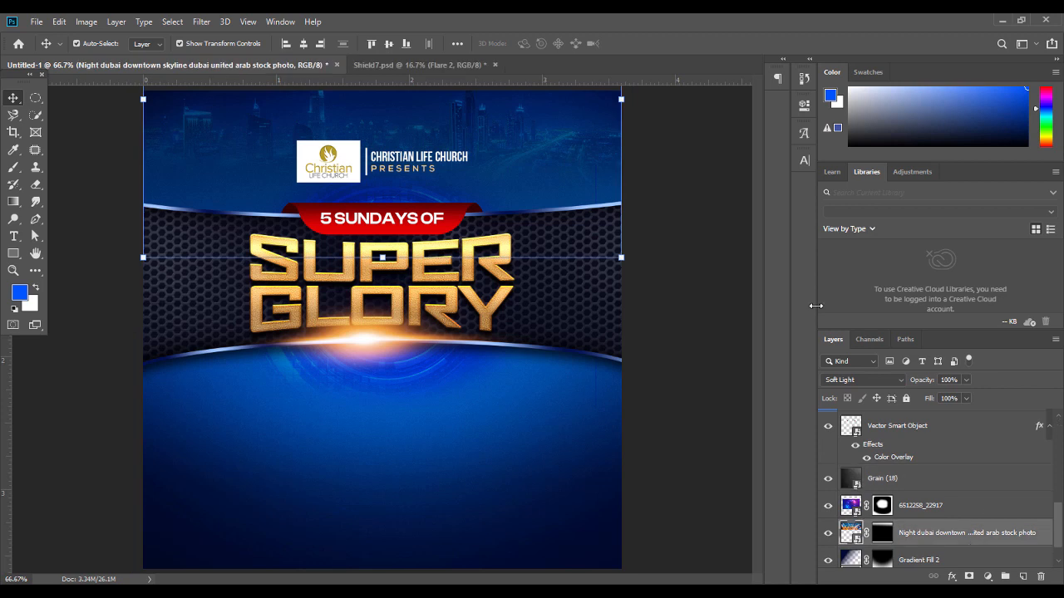
click(965, 379)
drag(965, 396, 956, 397)
click(665, 378)
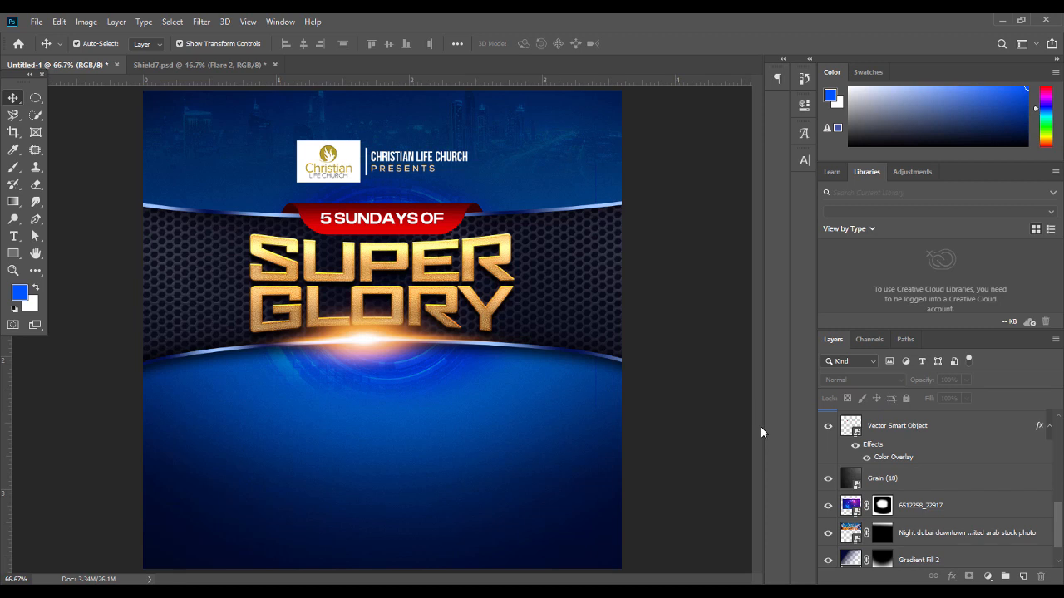
Move the 6512258_22917 layer above Grain (18), then back below it
click(397, 391)
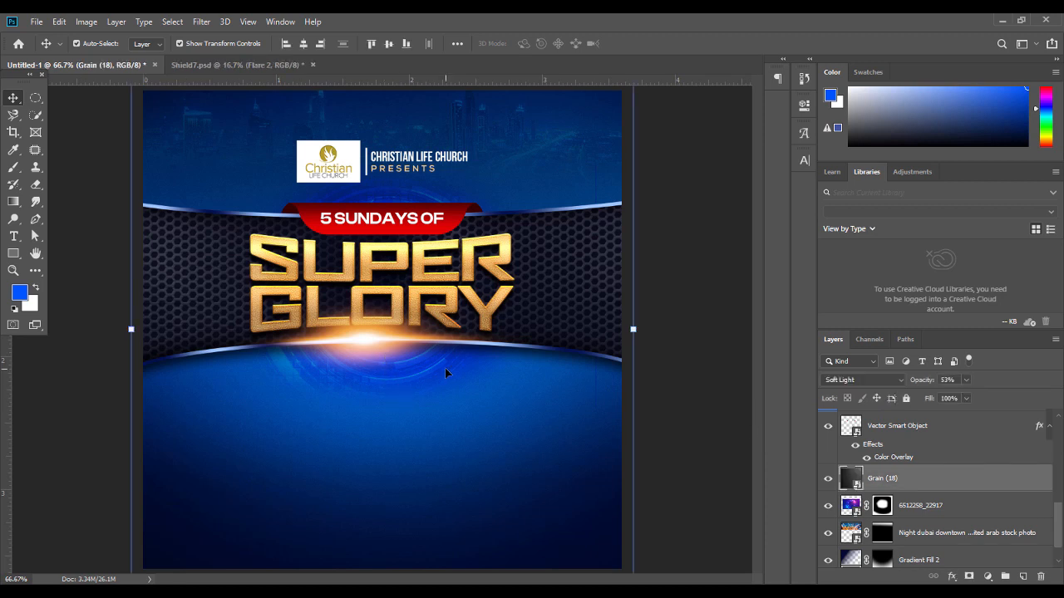
mouse_move(916, 509)
mouse_down()
mouse_move(920, 473)
mouse_move(917, 512)
mouse_up()
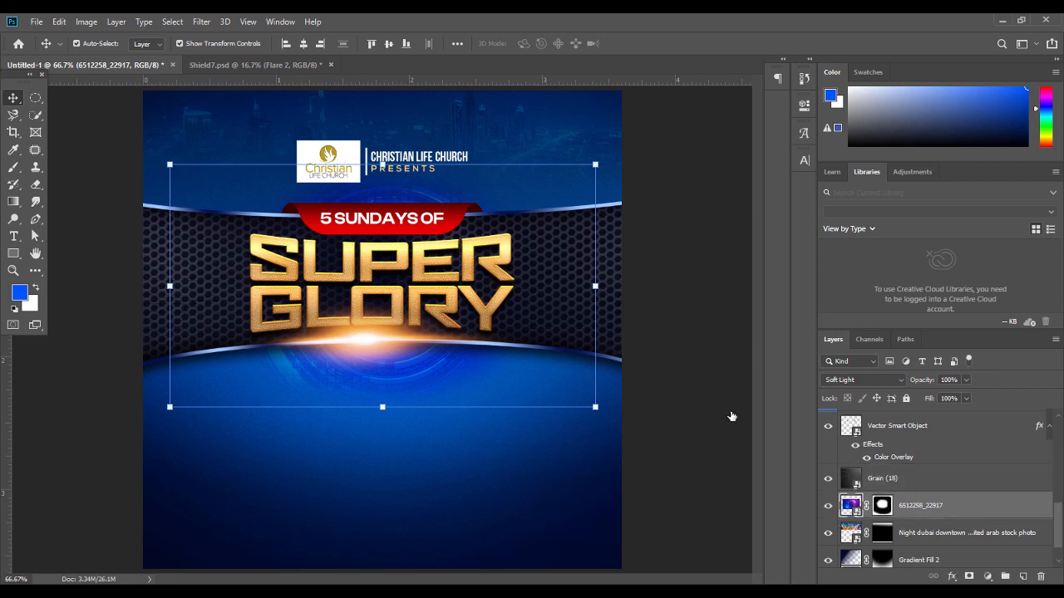
click(664, 351)
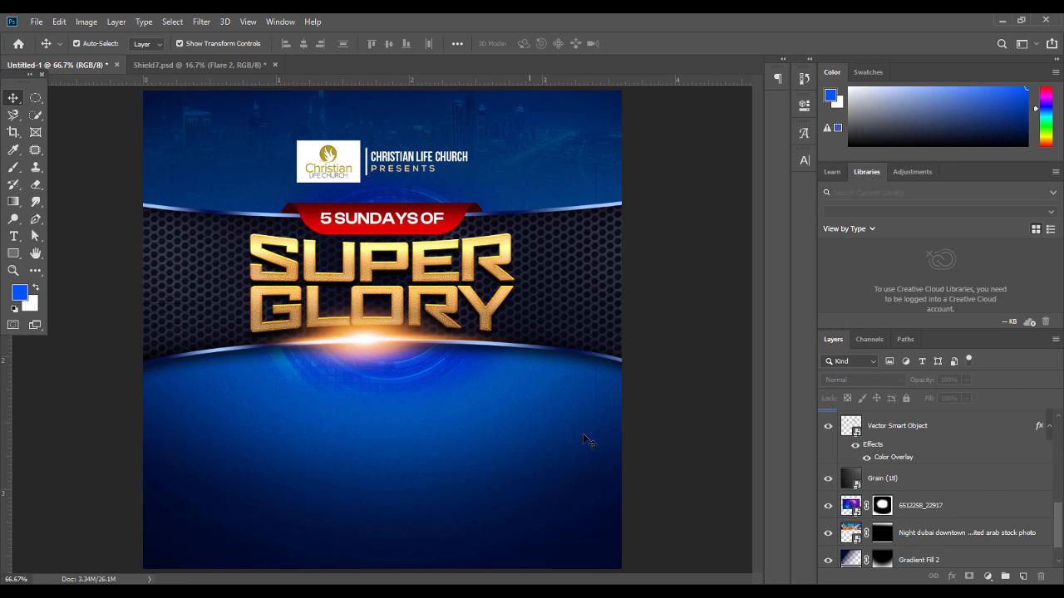
click(508, 591)
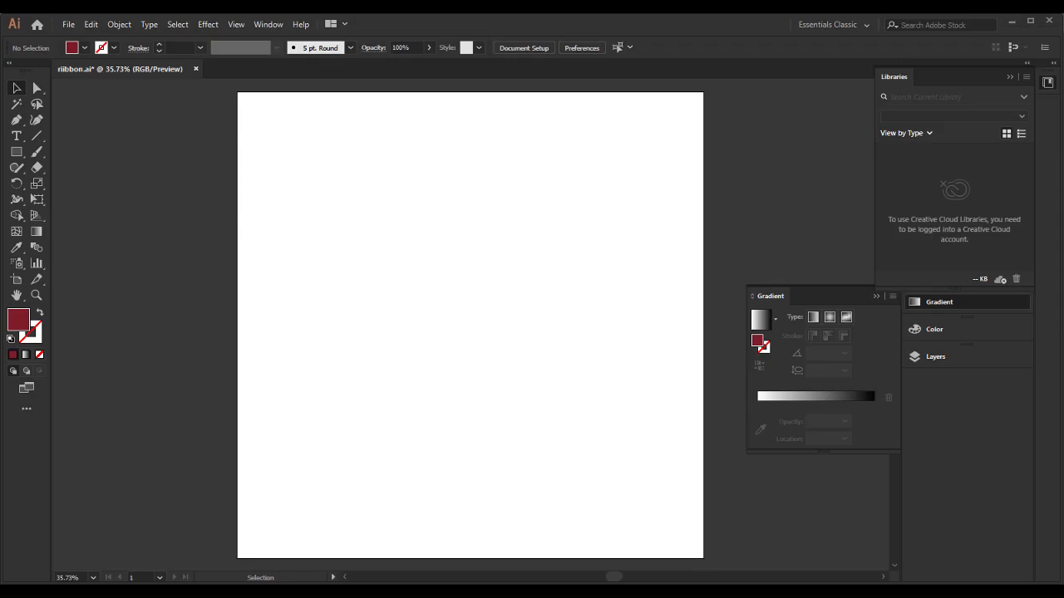
Drag the medium-shot man photo from the church flyer turuo folder onto the flyer canvas
click(375, 592)
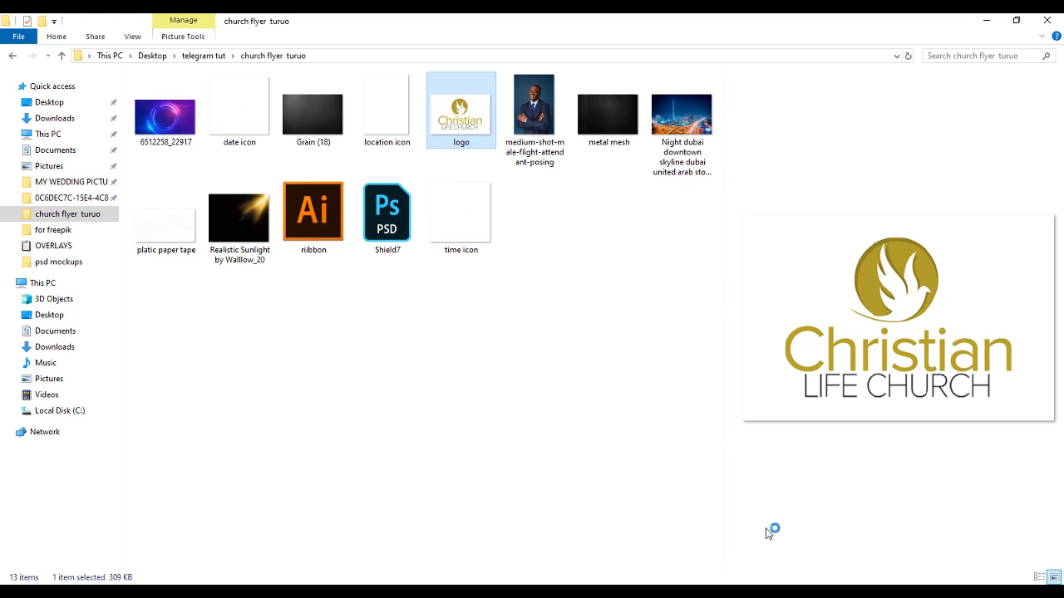
click(679, 591)
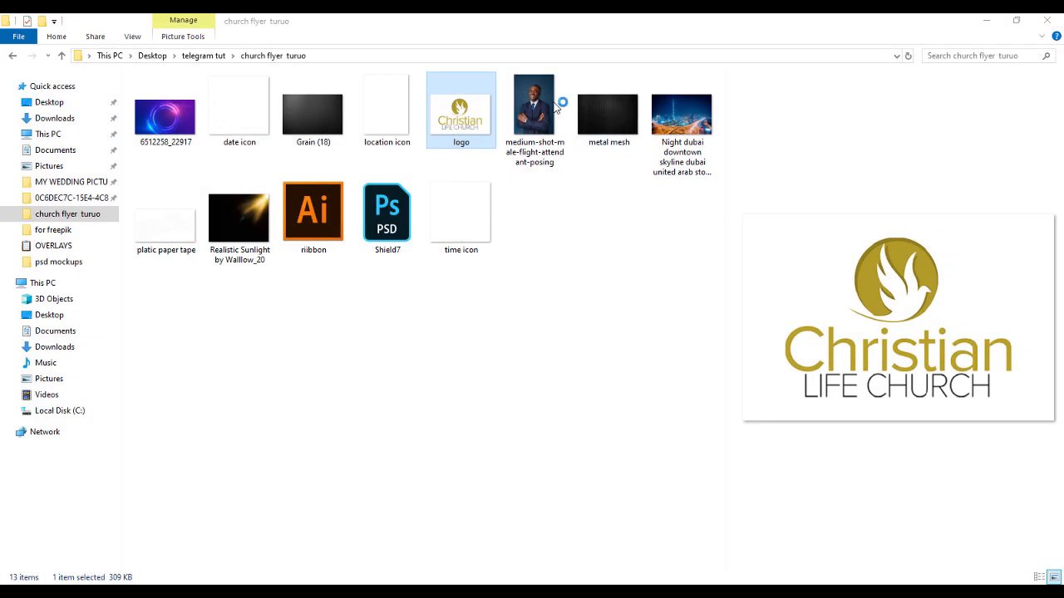
drag(534, 113, 504, 471)
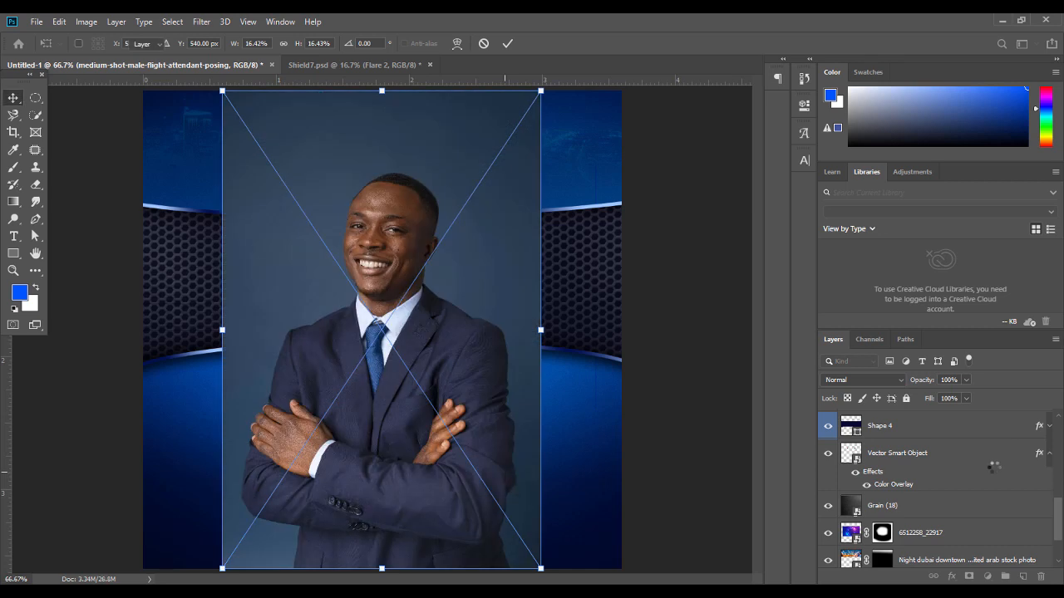
Mask the man out of his backdrop with Select Subject, then enlarge him beneath the title
key(Return)
drag(1058, 525, 1057, 429)
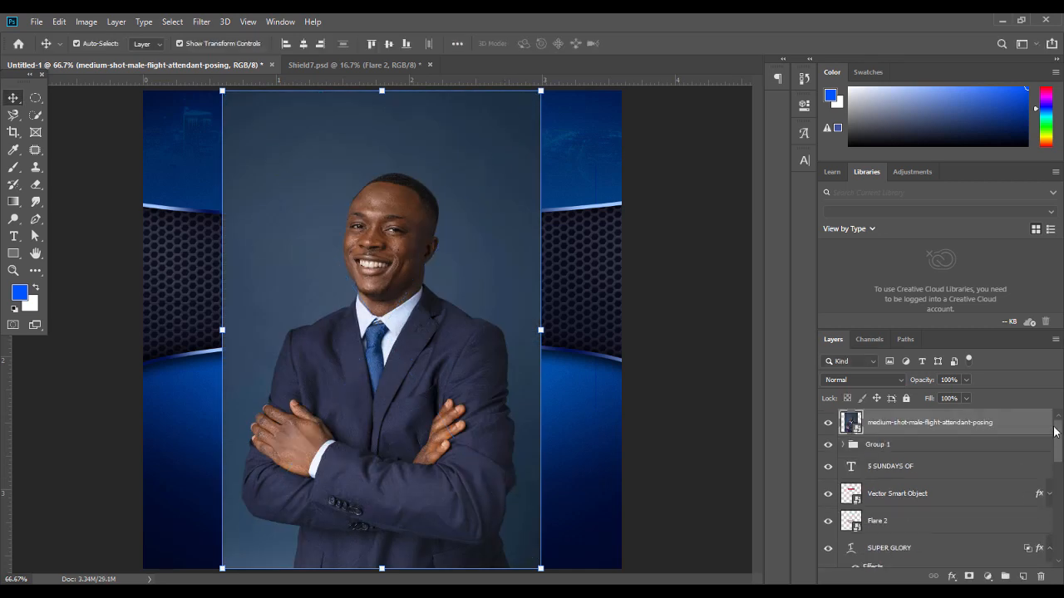
click(173, 22)
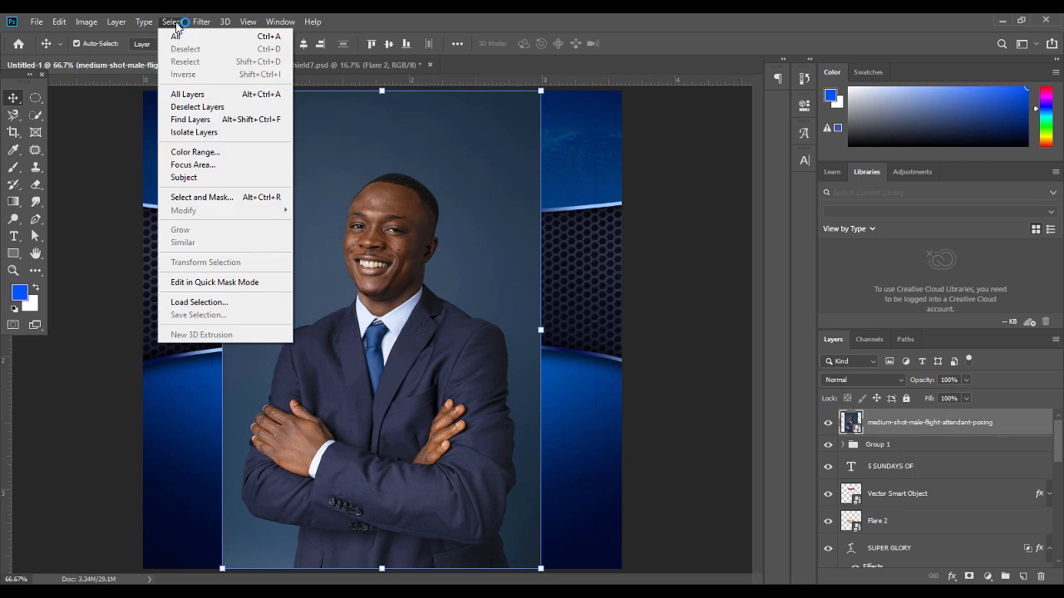
click(206, 177)
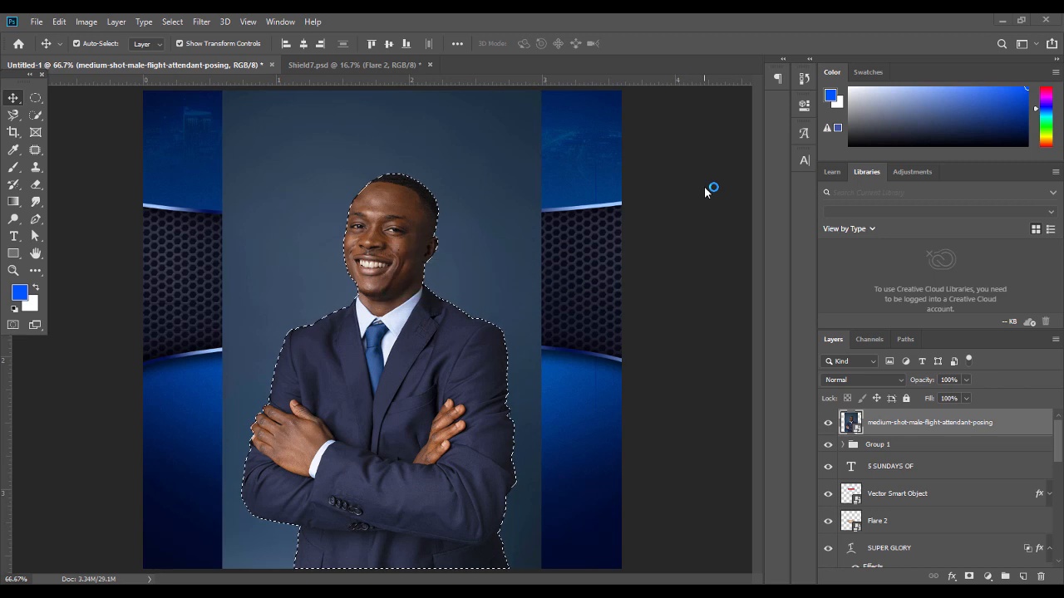
click(970, 576)
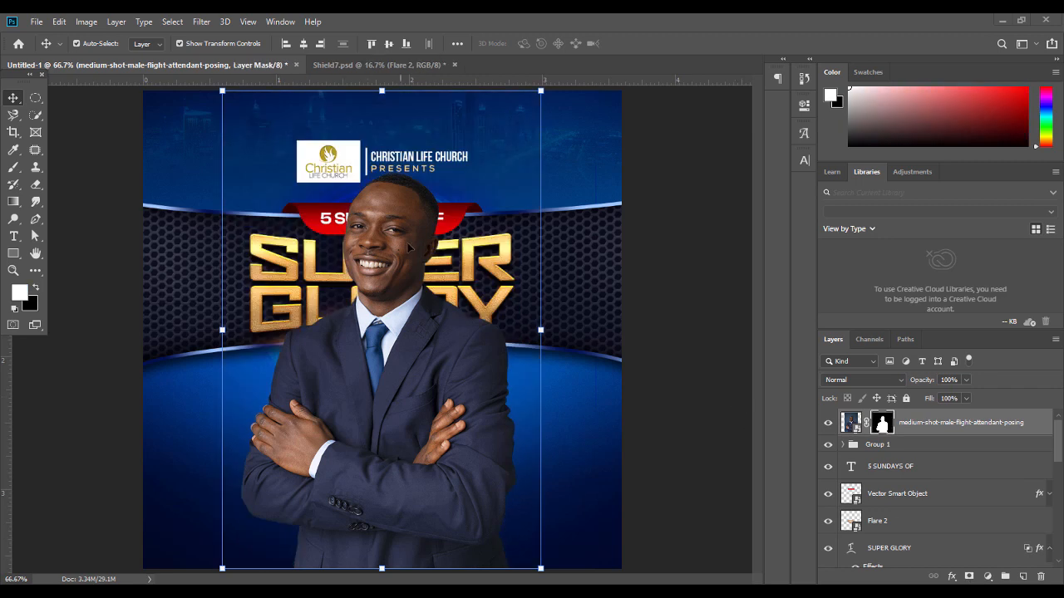
drag(561, 328, 585, 330)
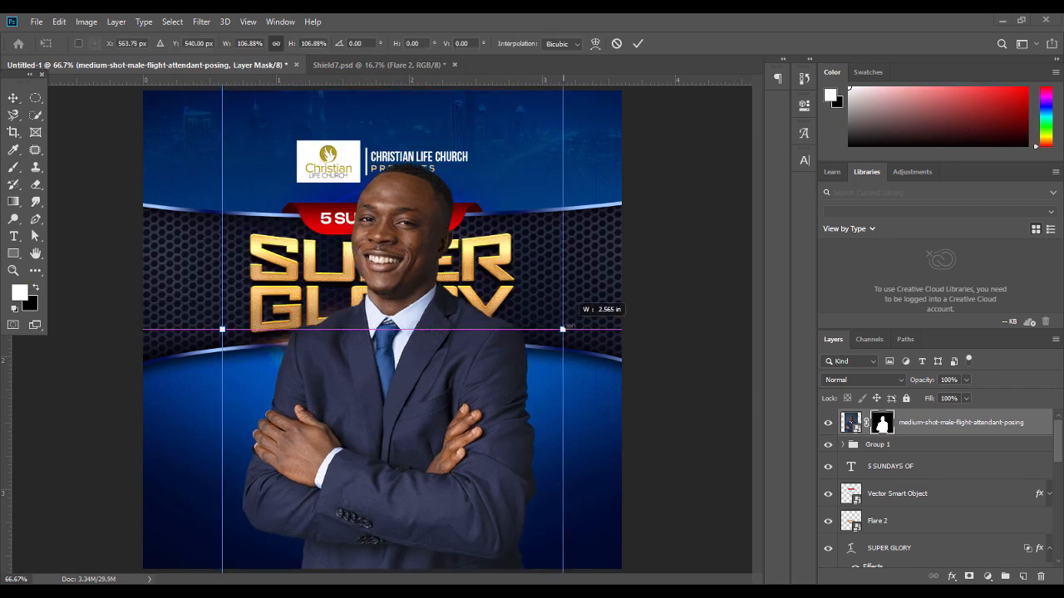
drag(431, 193, 409, 381)
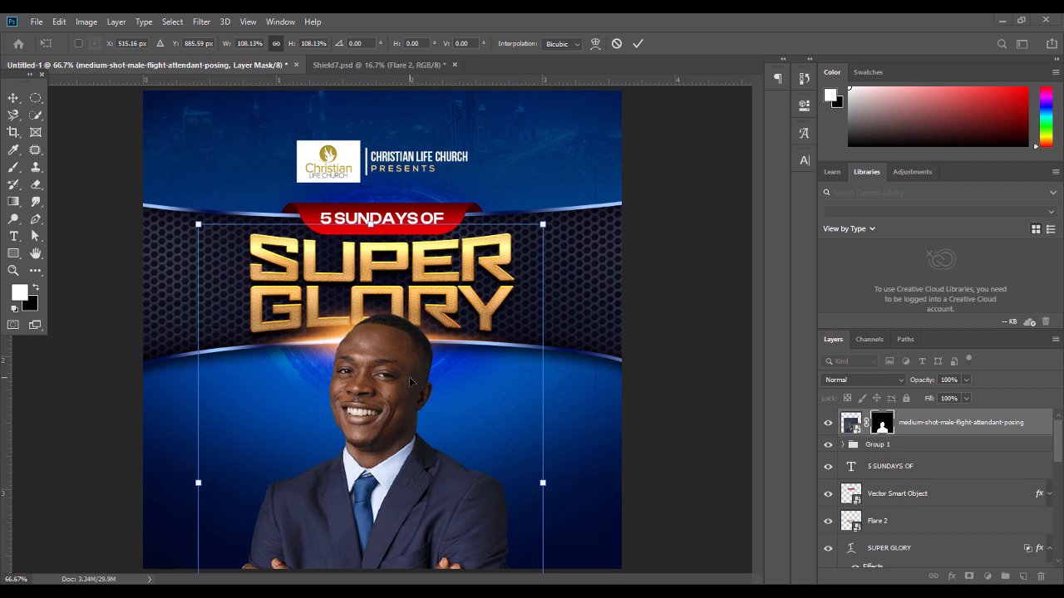
key(Return)
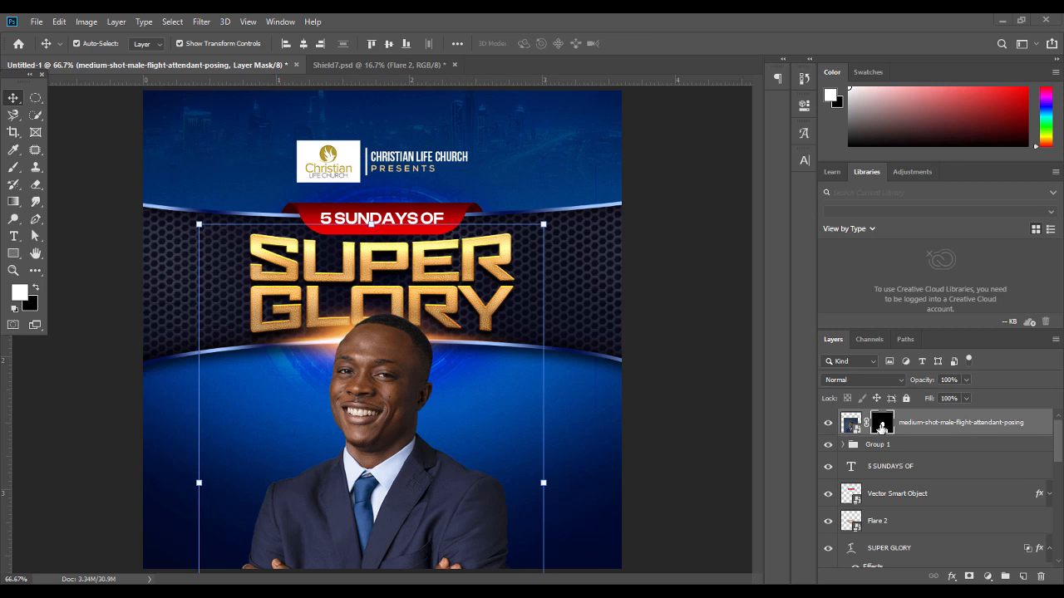
Refine the mask edges with Smooth 7 as a new layer and delete the original photo layer
double_click(882, 427)
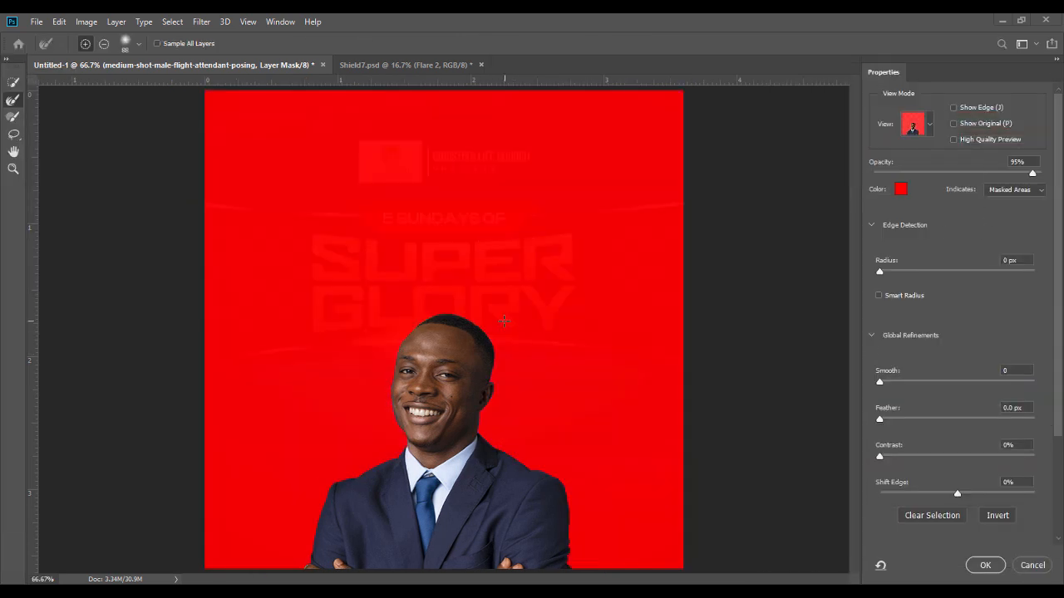
drag(881, 382, 891, 382)
click(985, 565)
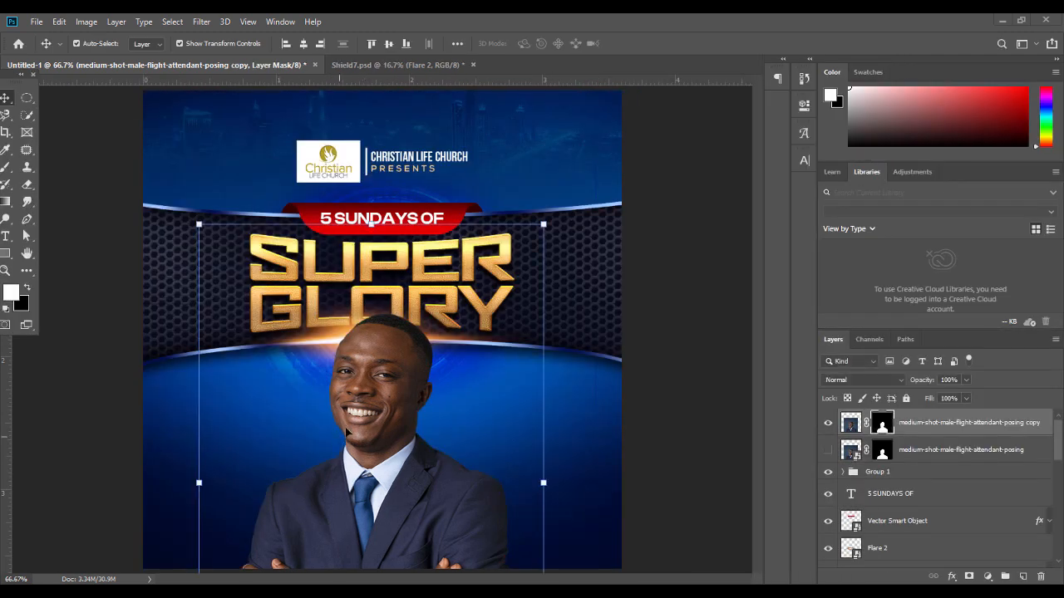
click(713, 346)
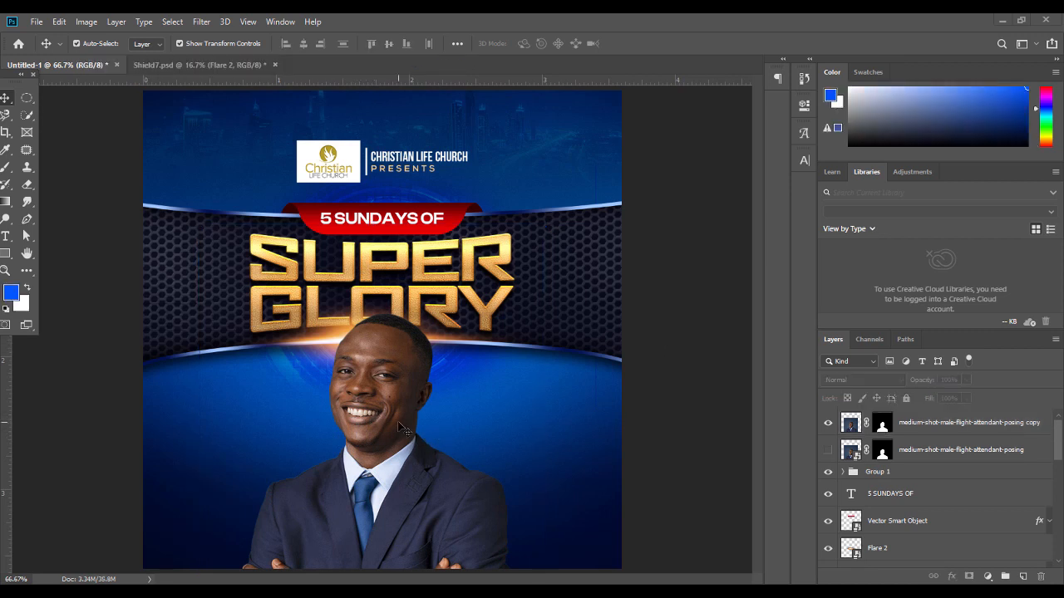
click(939, 450)
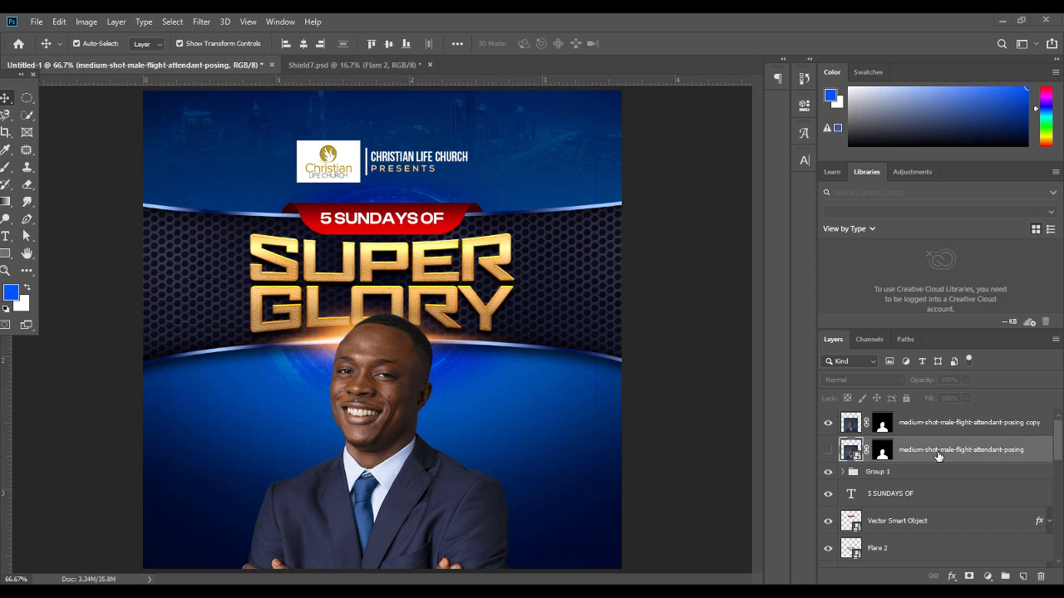
key(Delete)
Convert the masked man layer to a smart object and launch Topaz Adjust 5
right_click(969, 428)
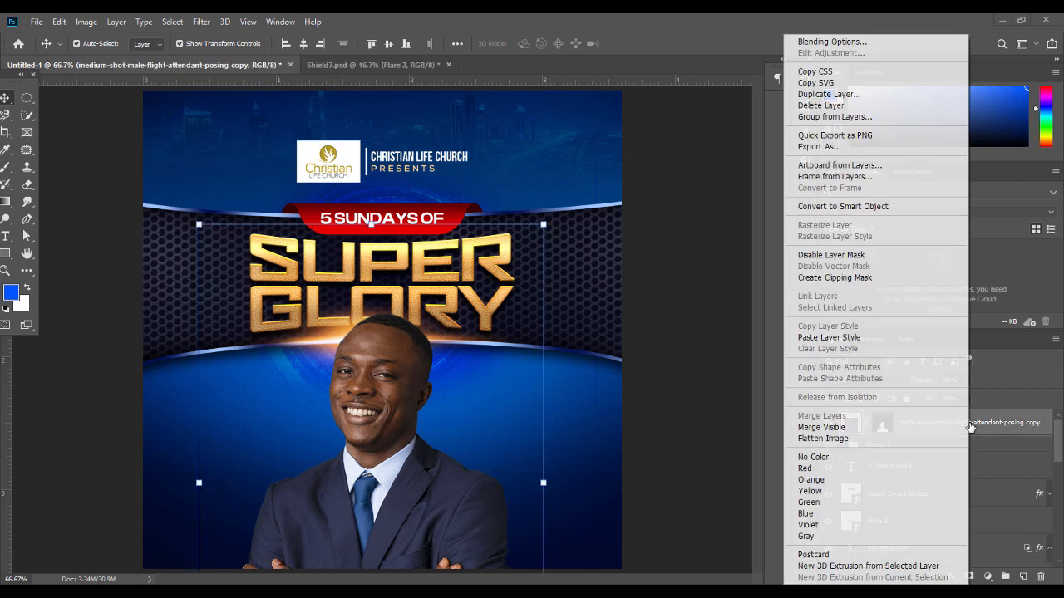
click(870, 207)
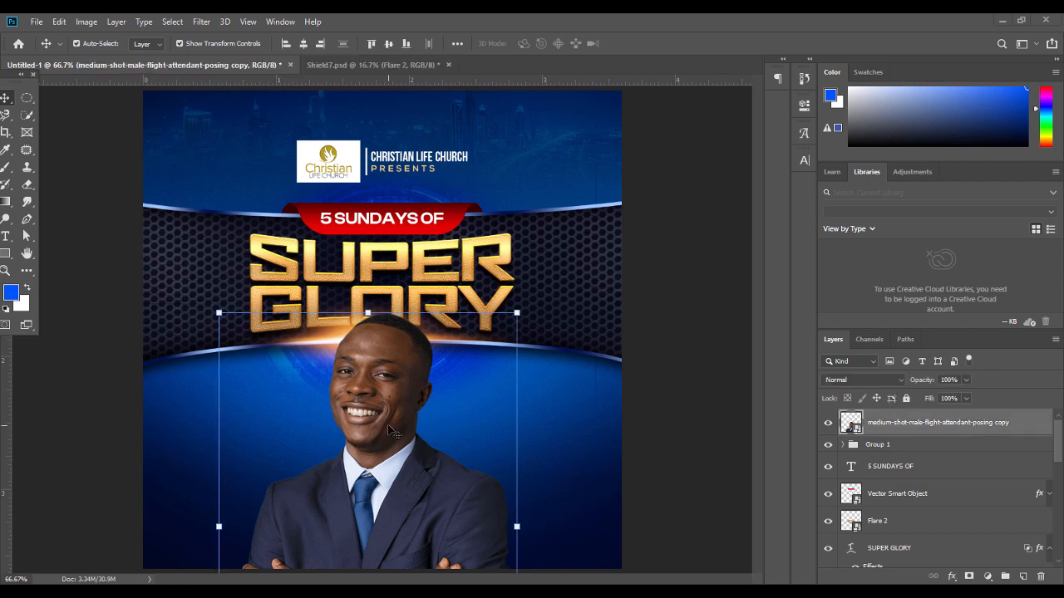
click(201, 22)
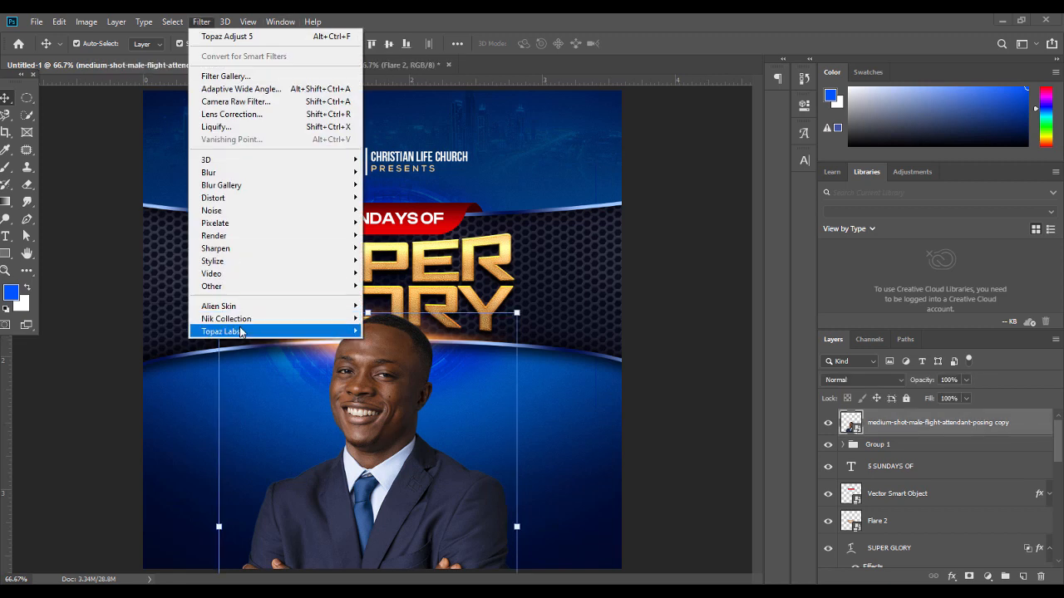
mouse_move(243, 332)
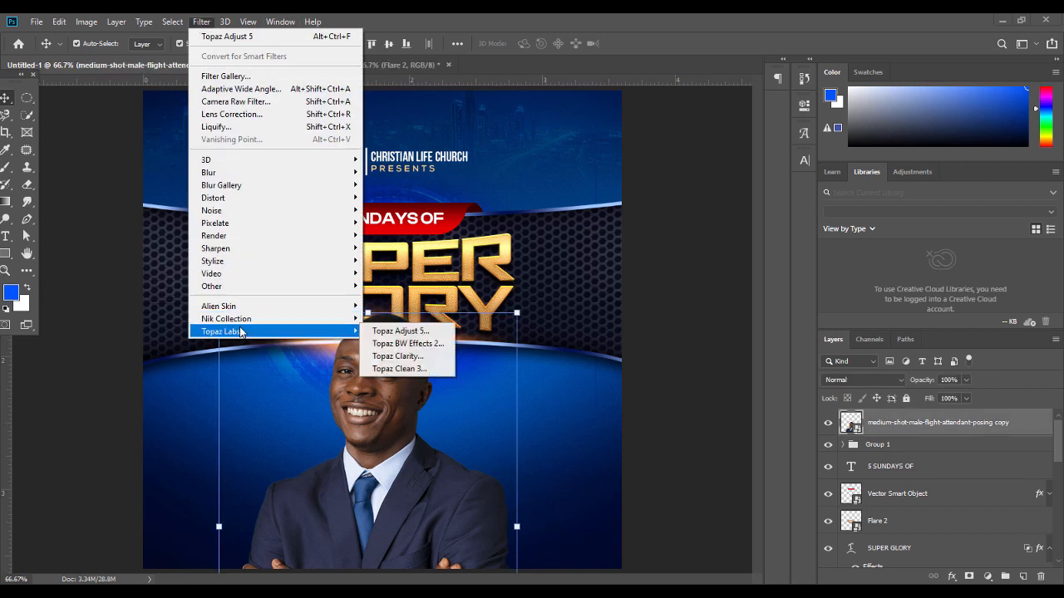
click(412, 333)
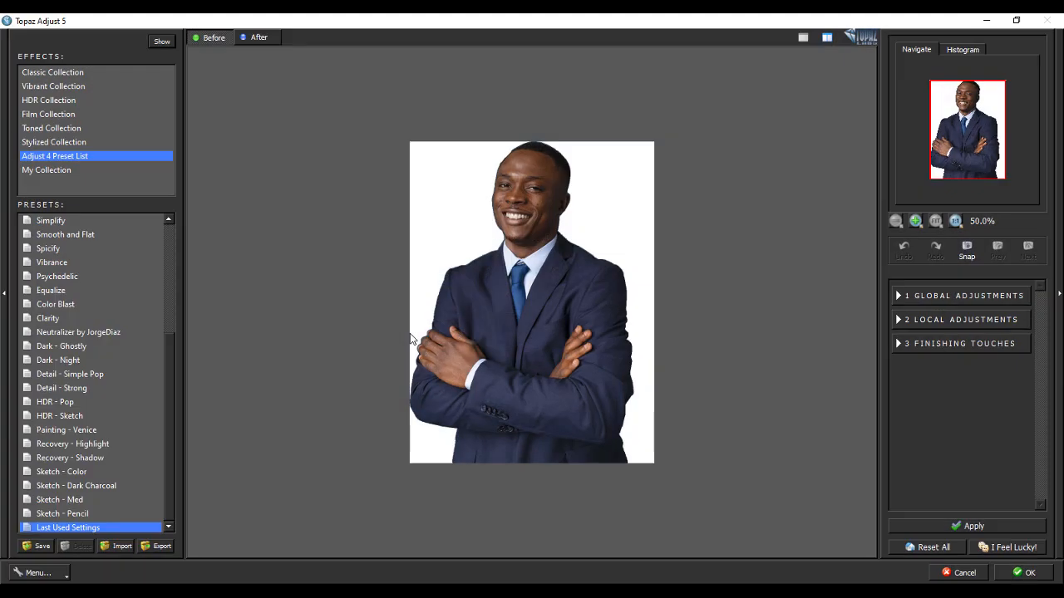
Apply Topaz Adjust 5's Detailed preset with Strength 2.41 and Detail Boost 1.18
drag(169, 366, 167, 304)
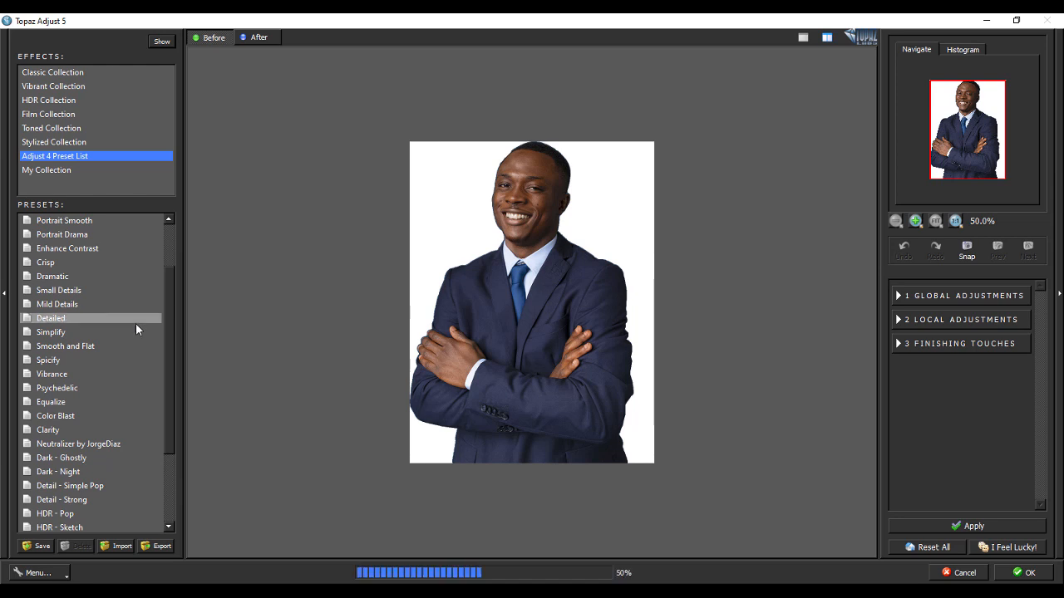
click(77, 318)
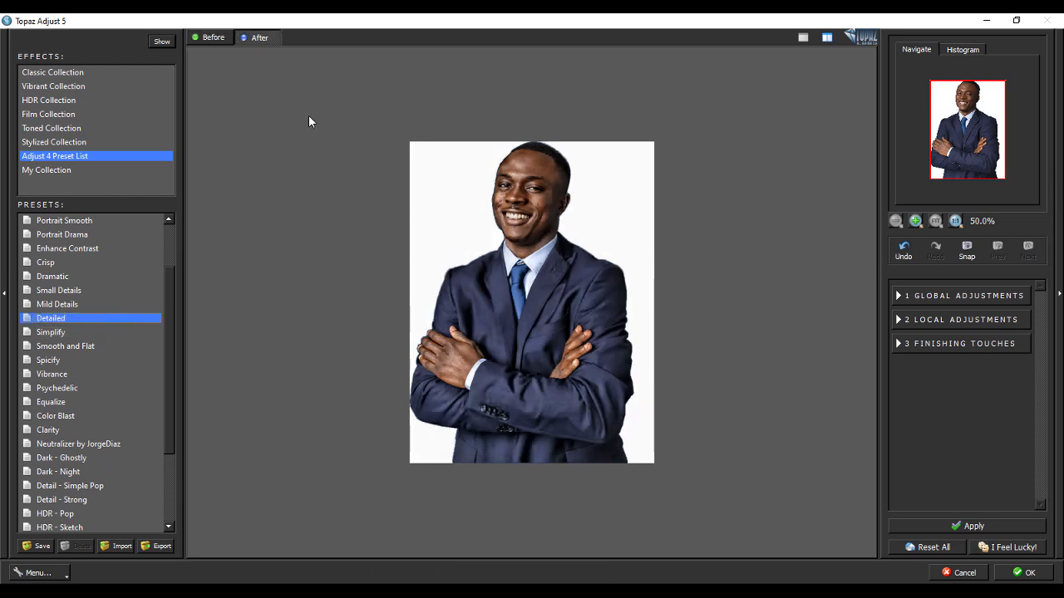
click(214, 39)
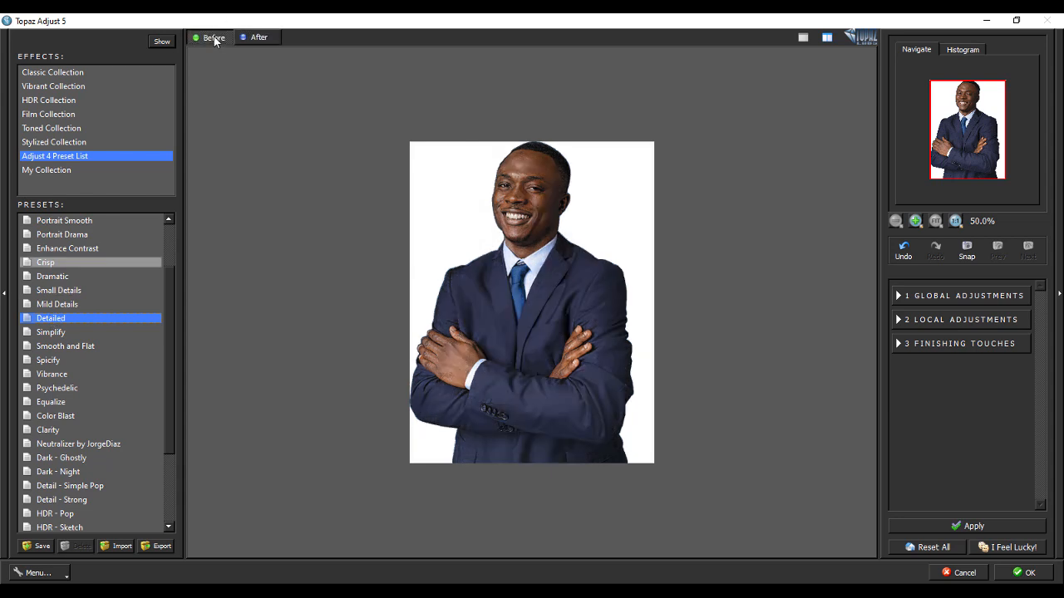
click(254, 38)
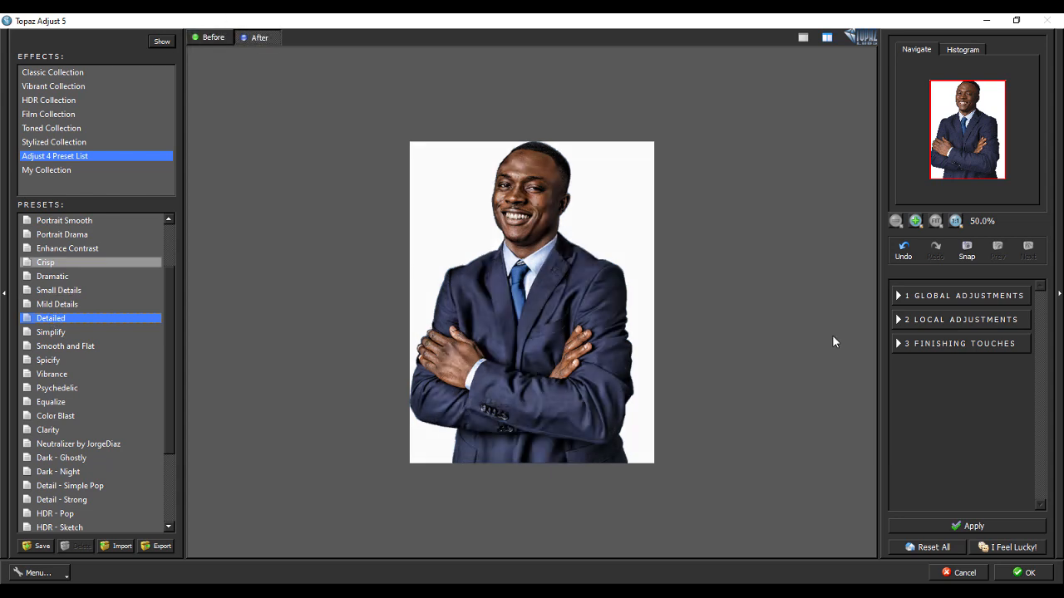
click(897, 298)
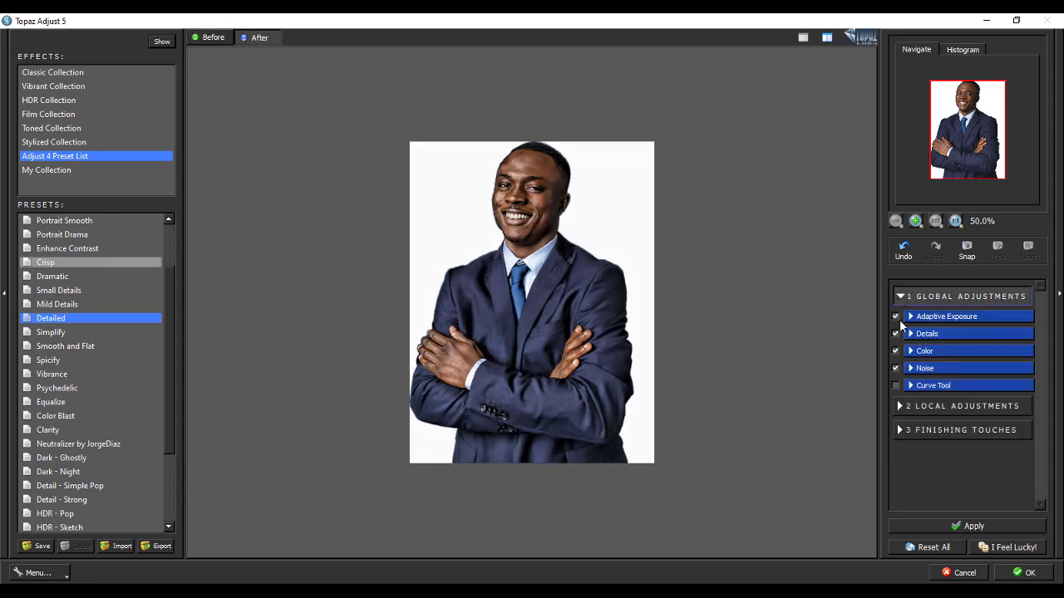
click(910, 335)
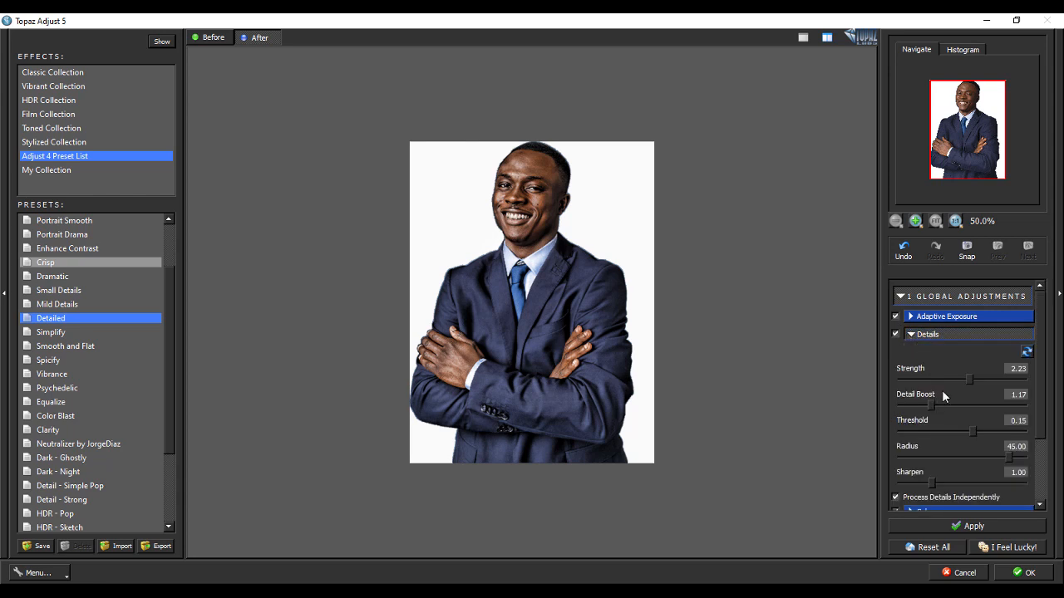
click(975, 379)
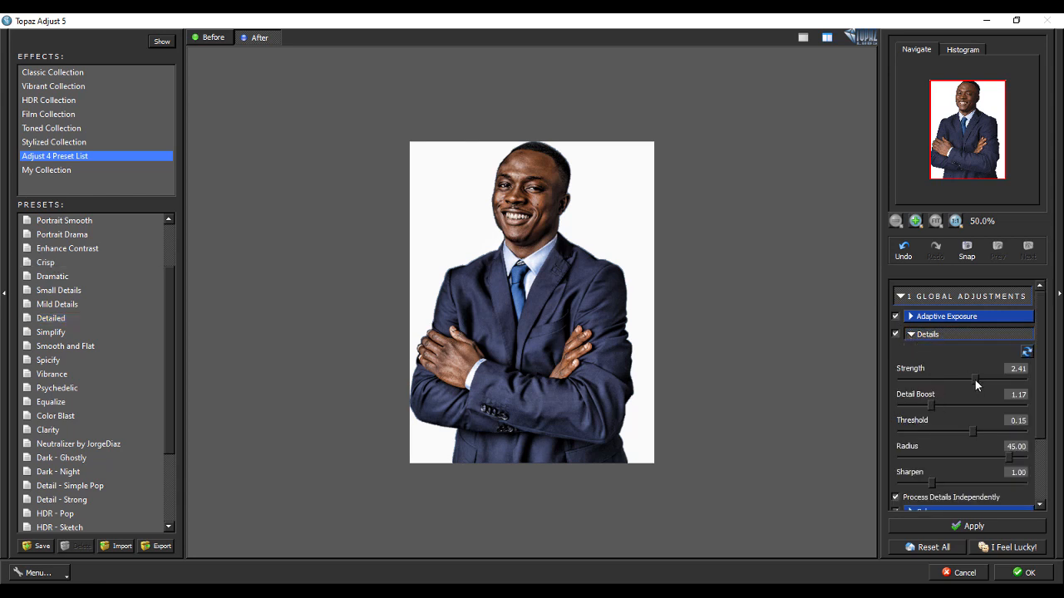
click(931, 401)
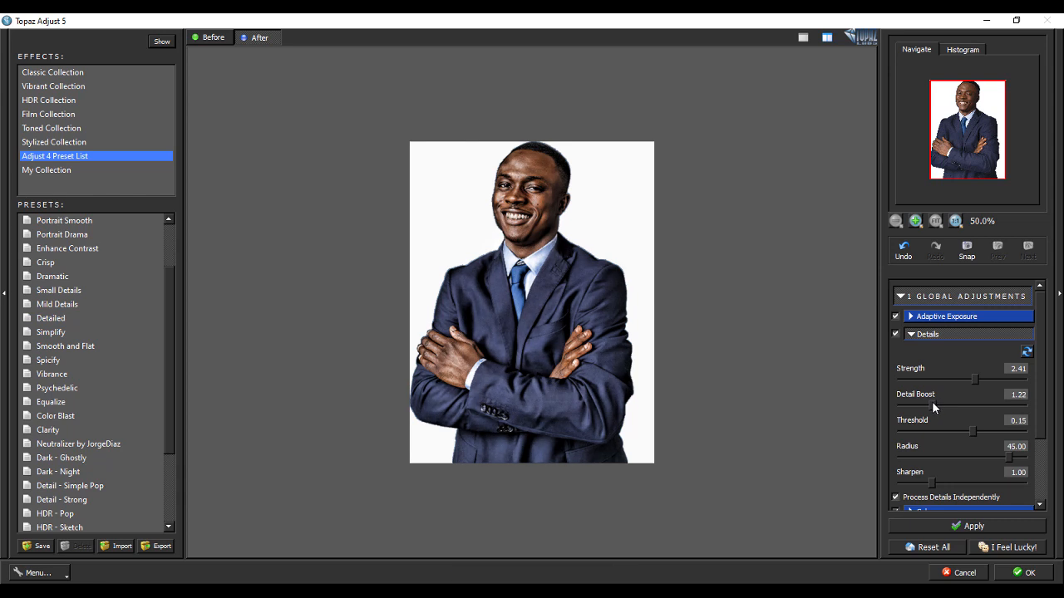
click(1015, 575)
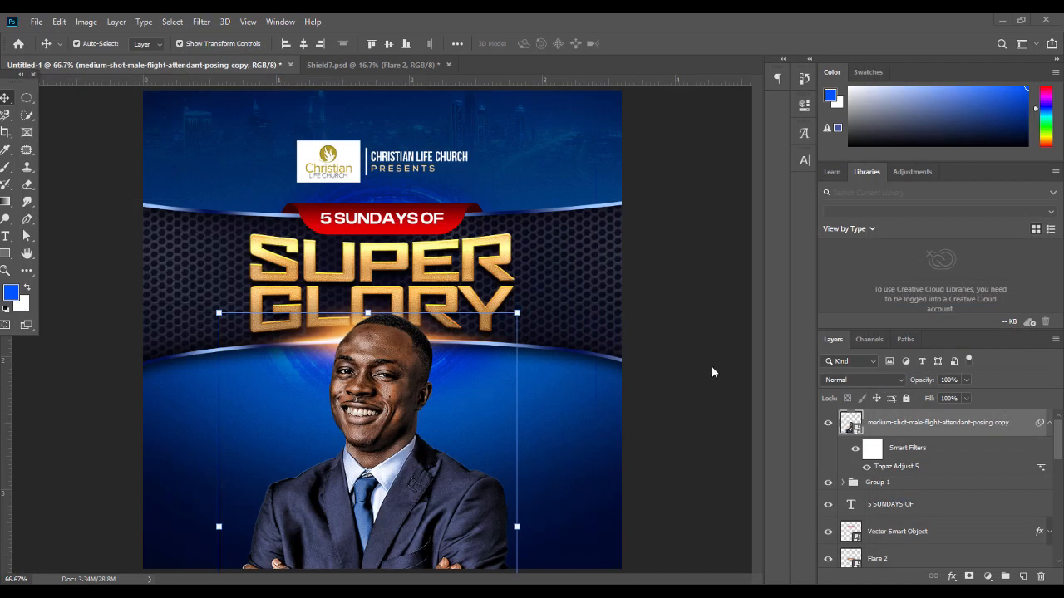
Run Topaz B&W Effects 2 on the man's photo layer
click(646, 375)
click(850, 422)
click(201, 22)
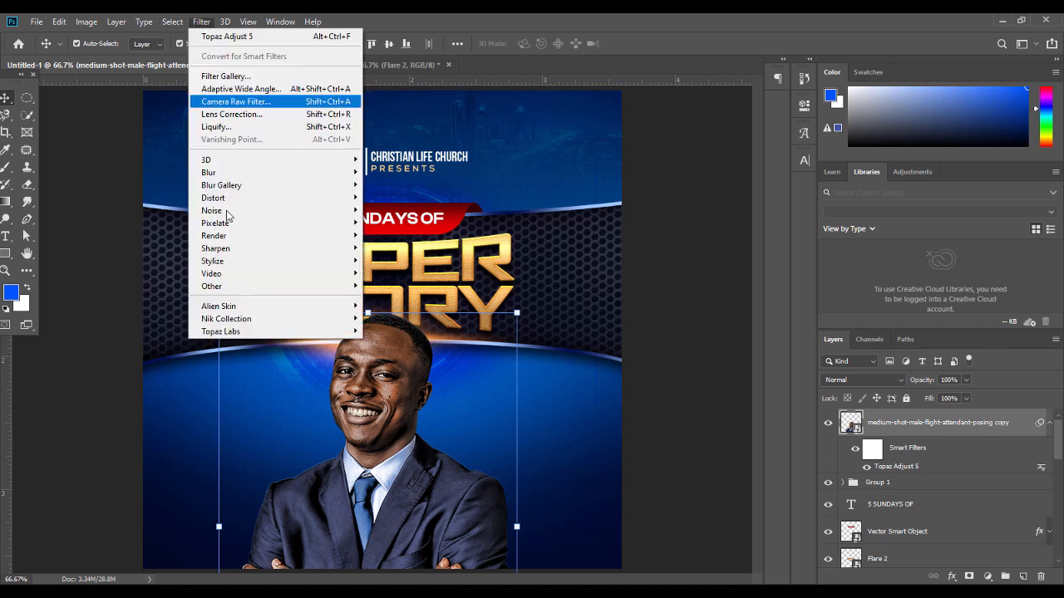
mouse_move(235, 331)
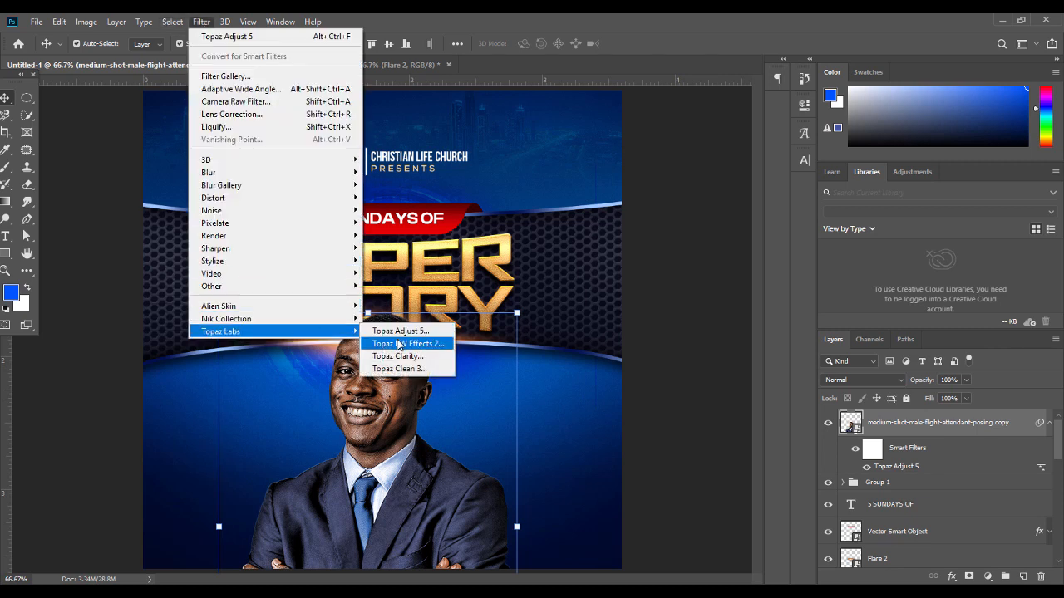
click(399, 343)
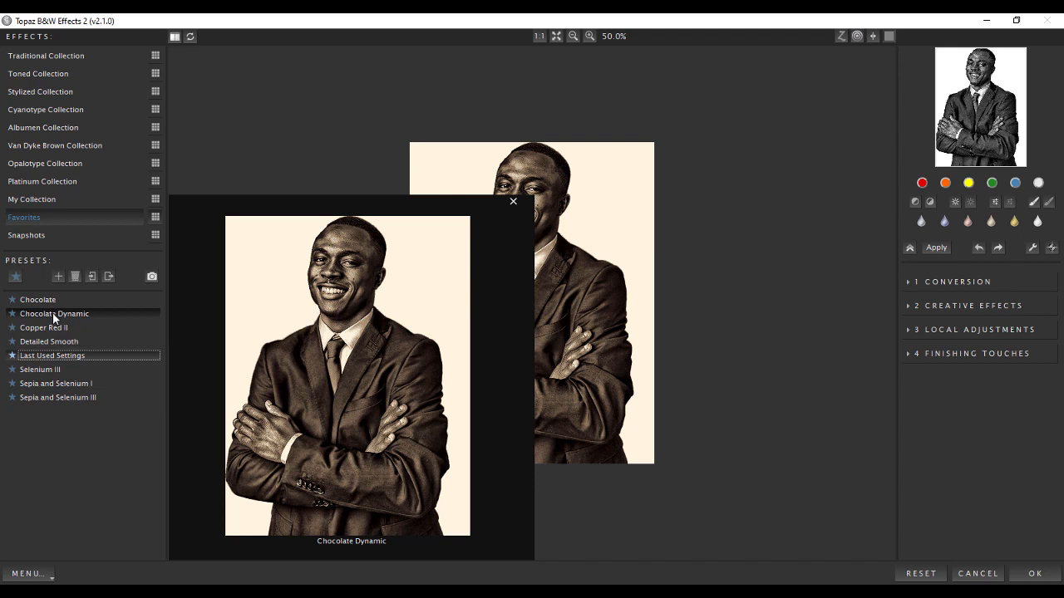
Apply the Chocolate Dynamic preset from the Albumen Collection
click(35, 74)
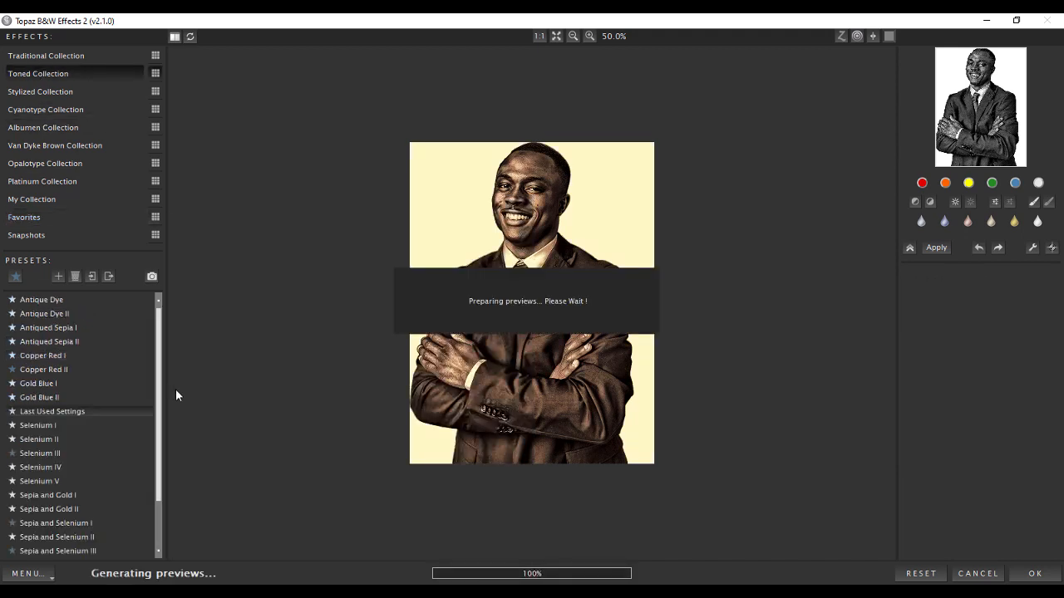
scroll(157, 373, down, 2)
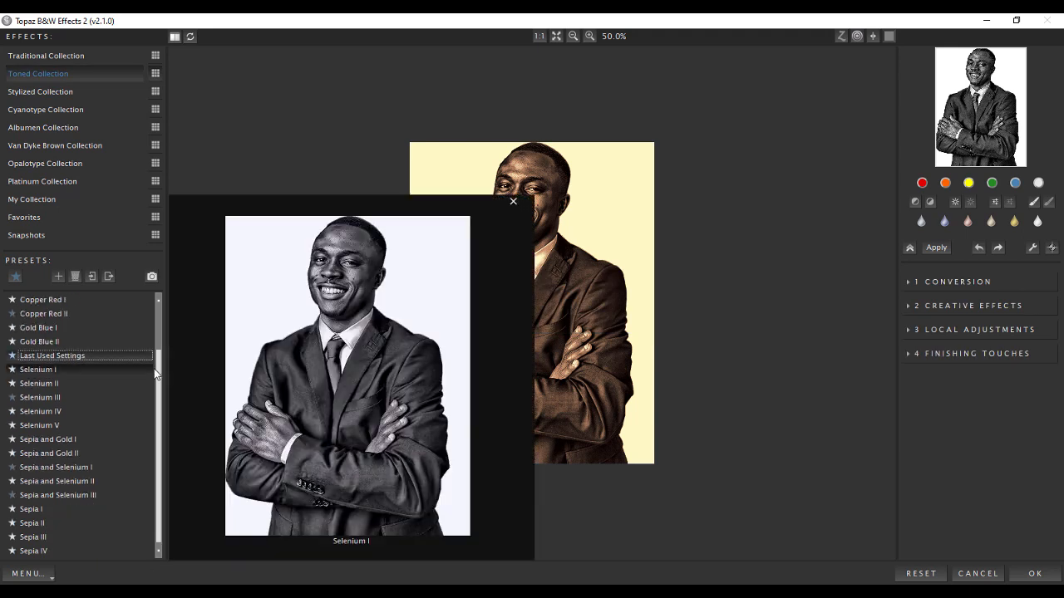
scroll(161, 406, up, 2)
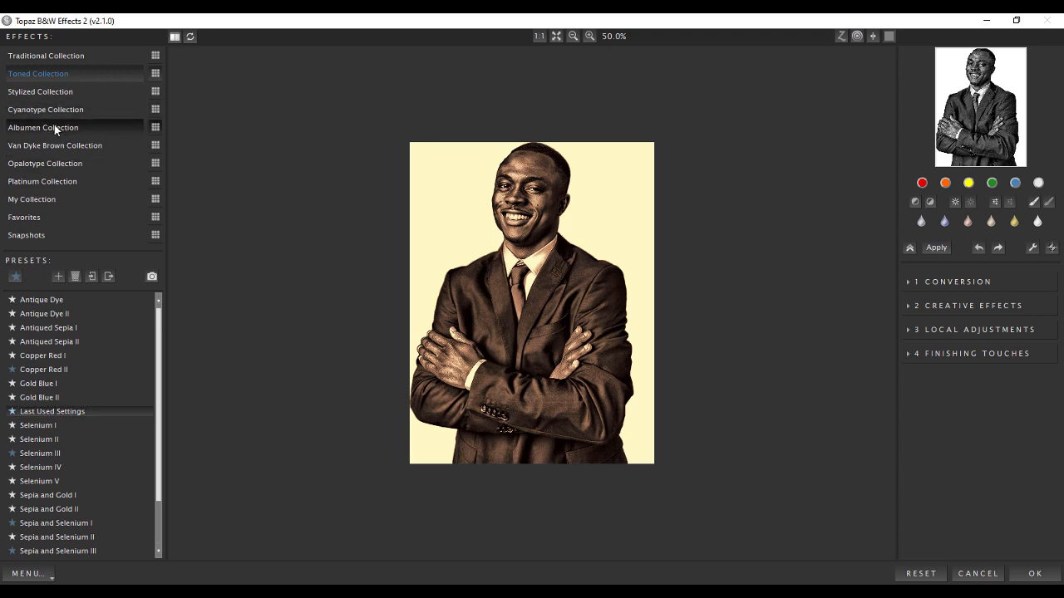
click(54, 126)
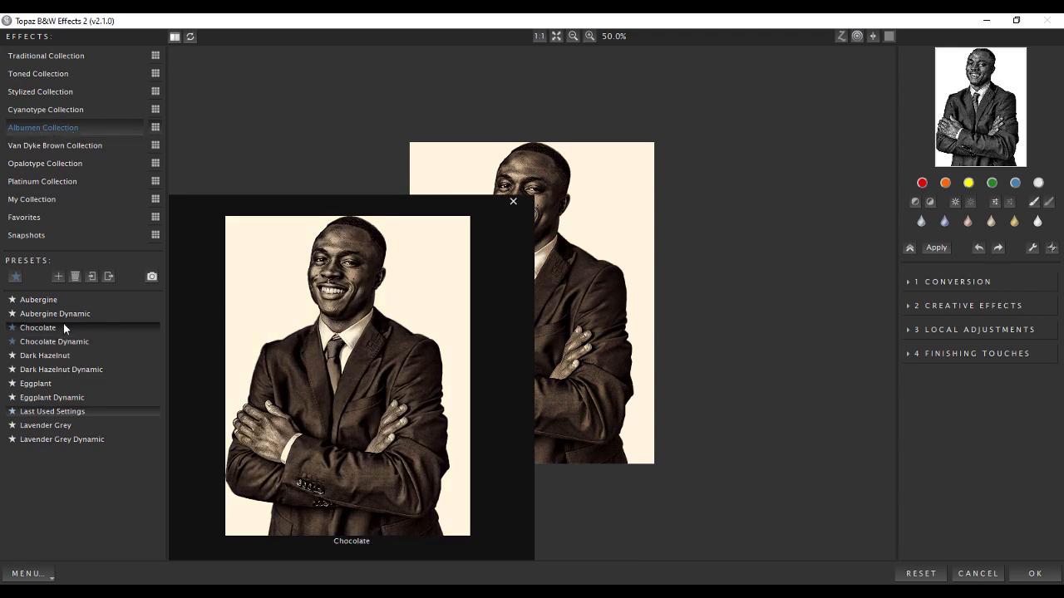
click(78, 343)
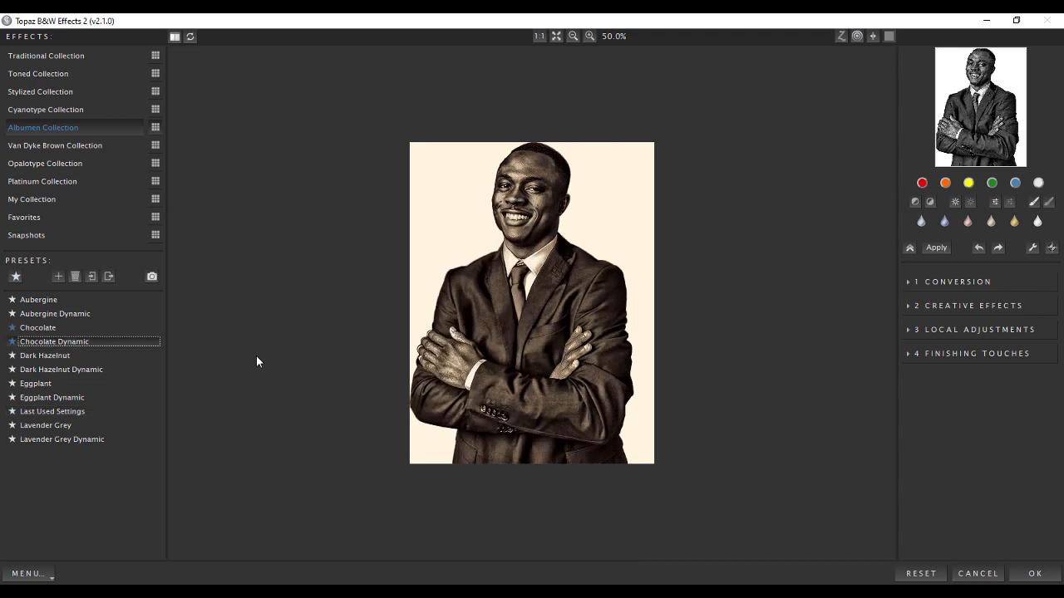
mouse_move(78, 343)
click(1035, 574)
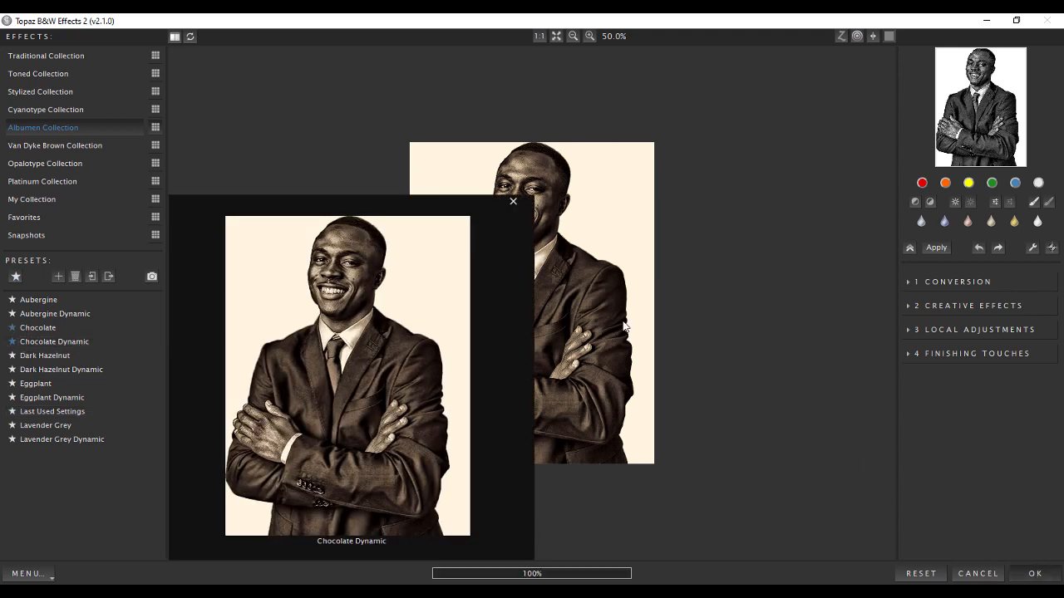
click(669, 332)
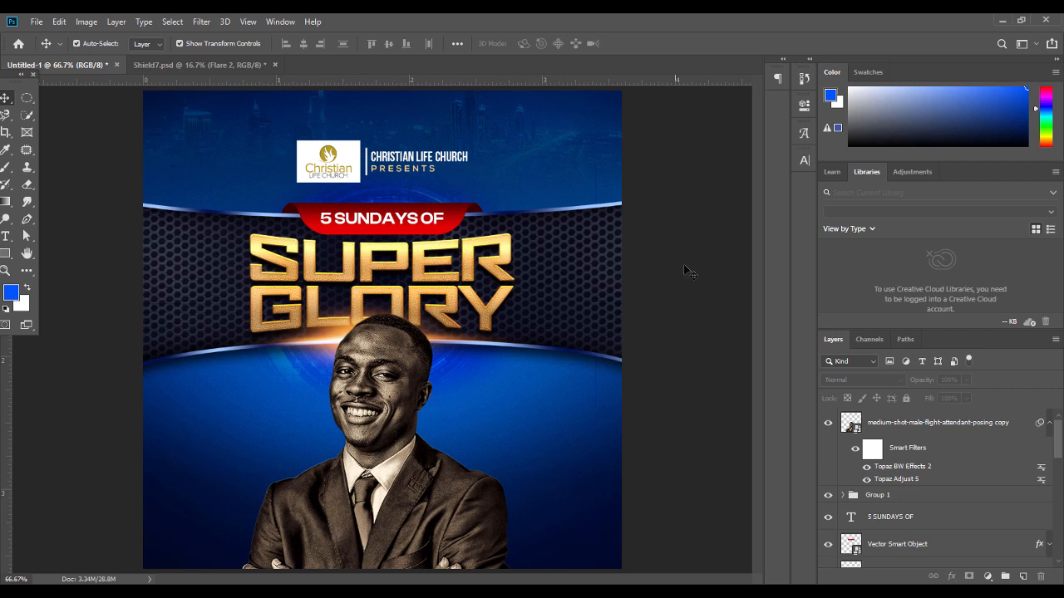
Place the Realistic Sunlight image from the assets folder above the 5 SUNDAYS OF layer
click(410, 426)
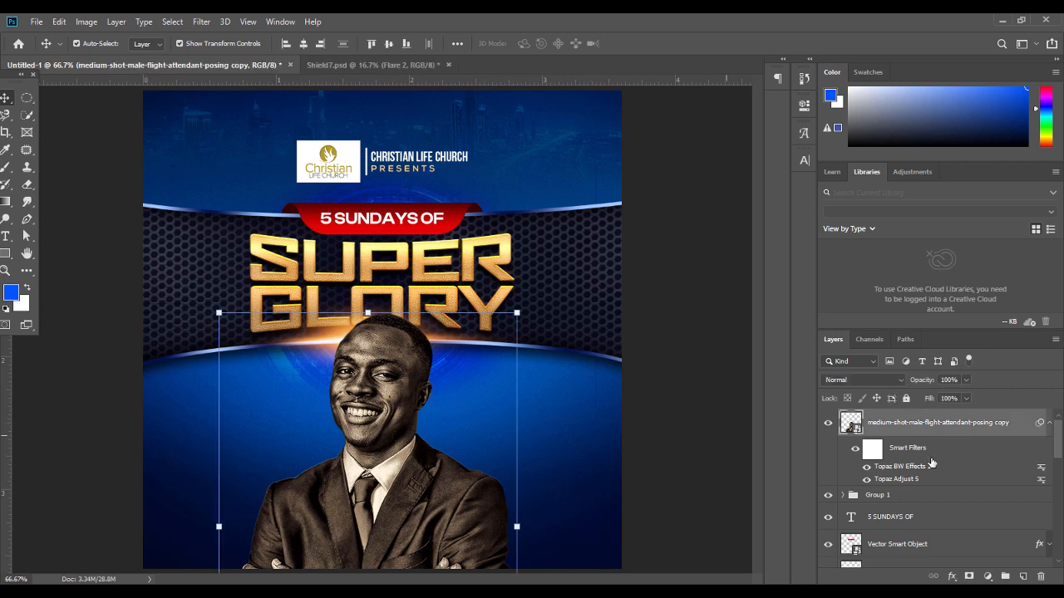
click(1049, 426)
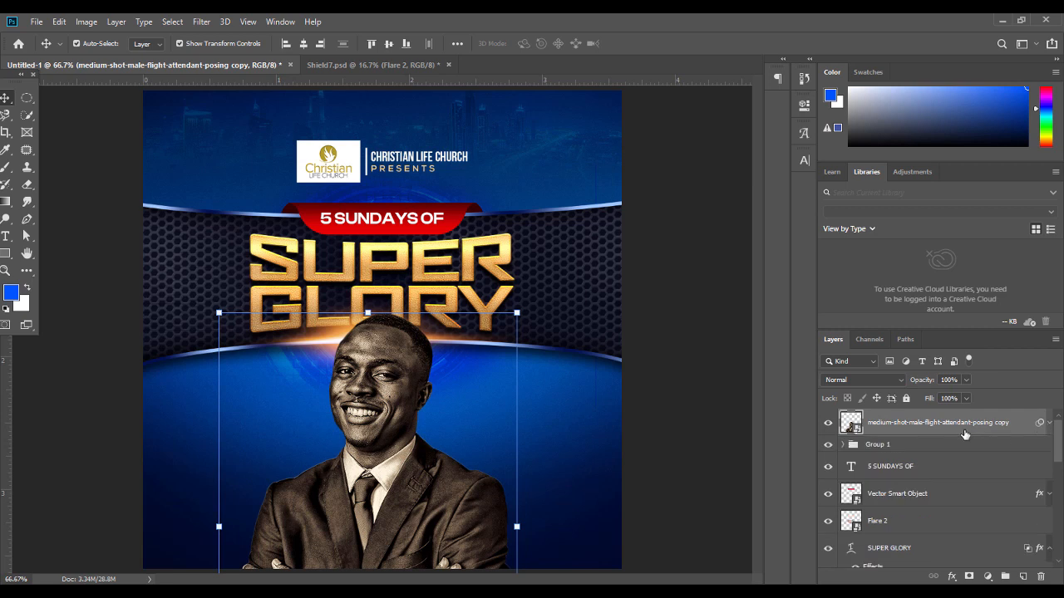
click(887, 468)
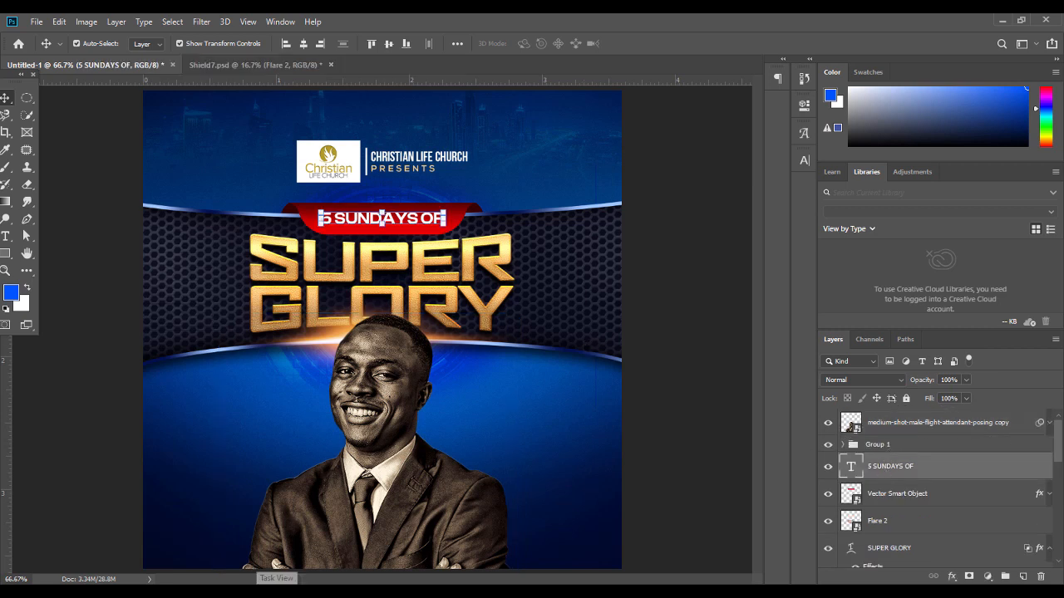
key(alt+Tab)
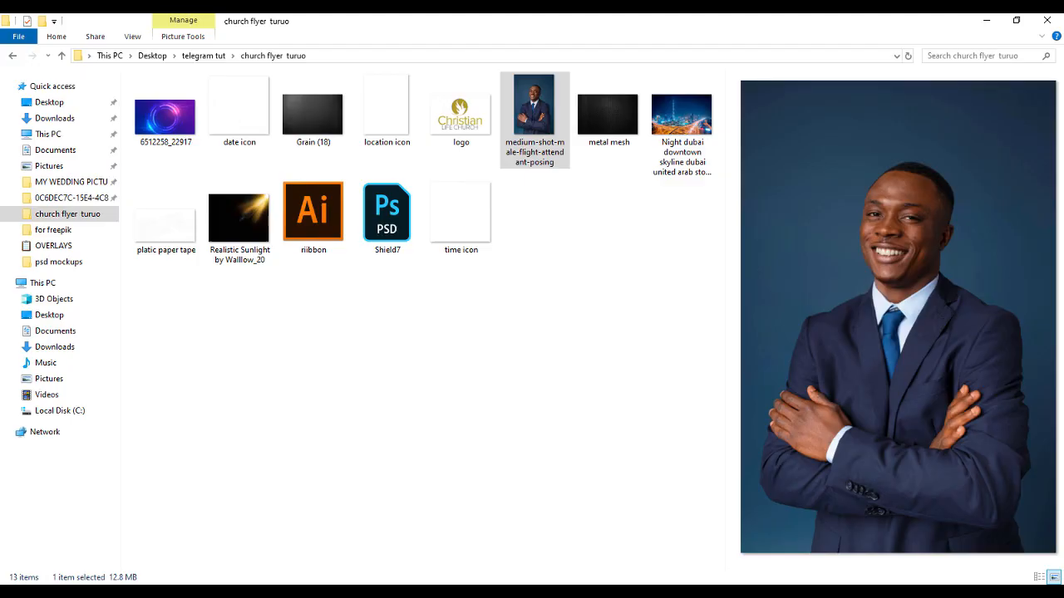
click(240, 222)
drag(239, 218, 470, 154)
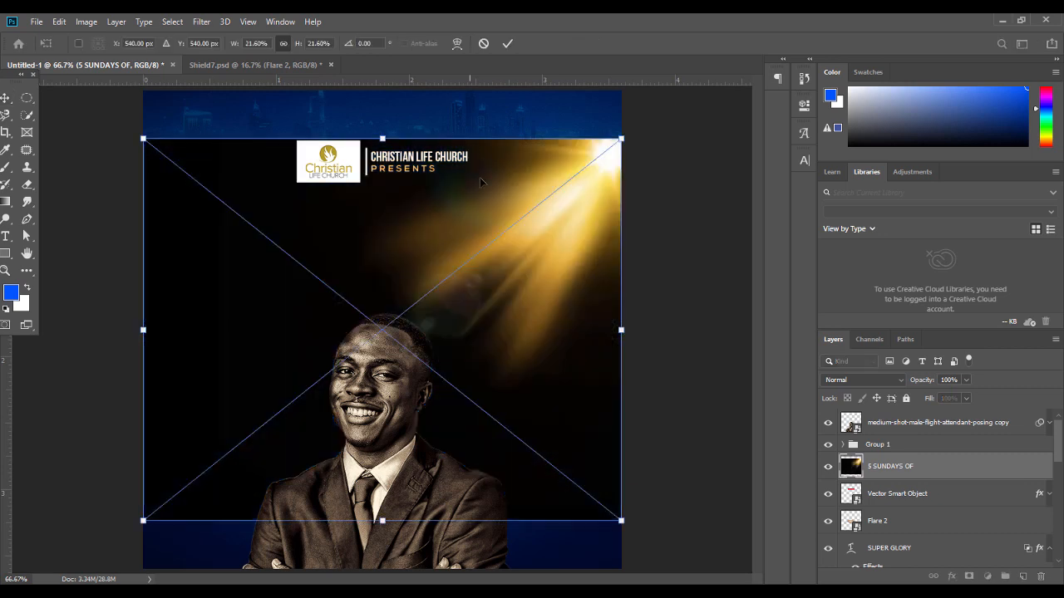
drag(531, 268, 535, 221)
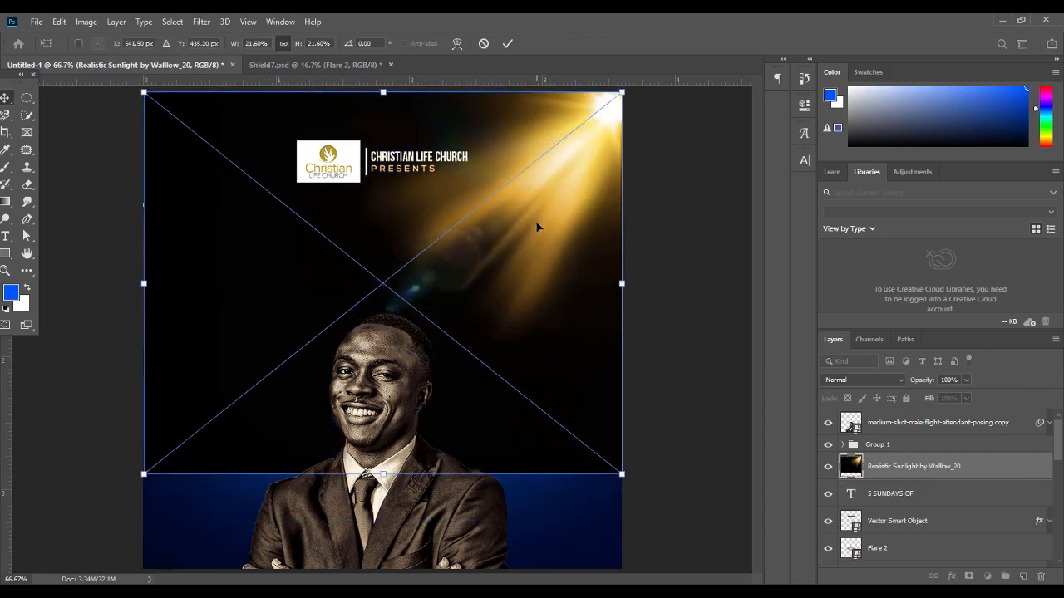
key(Return)
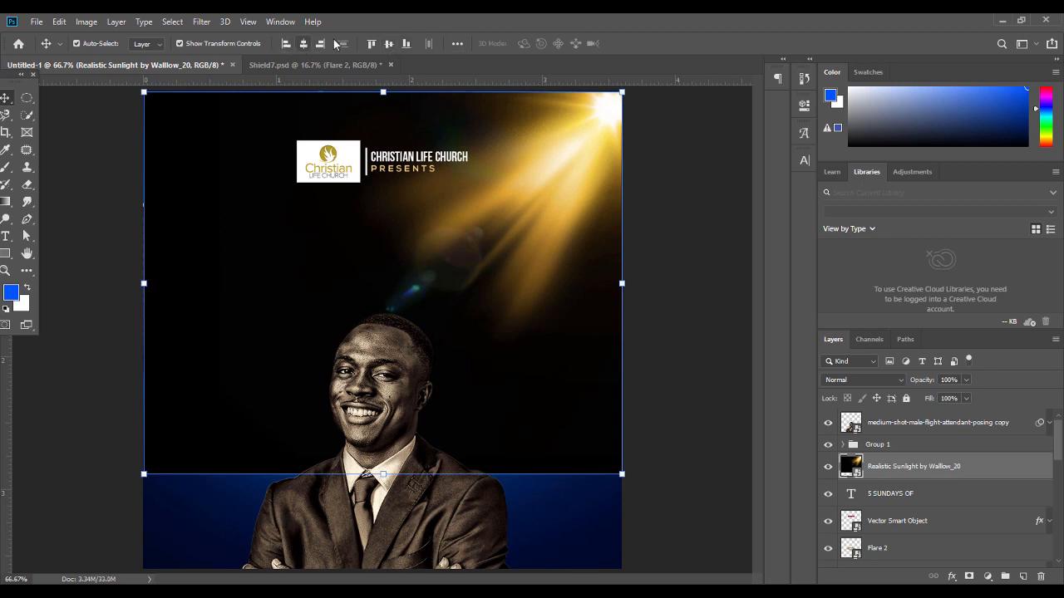
Align the sunlight top-right, blend it in Screen mode, and add a layer mask
click(371, 44)
click(323, 45)
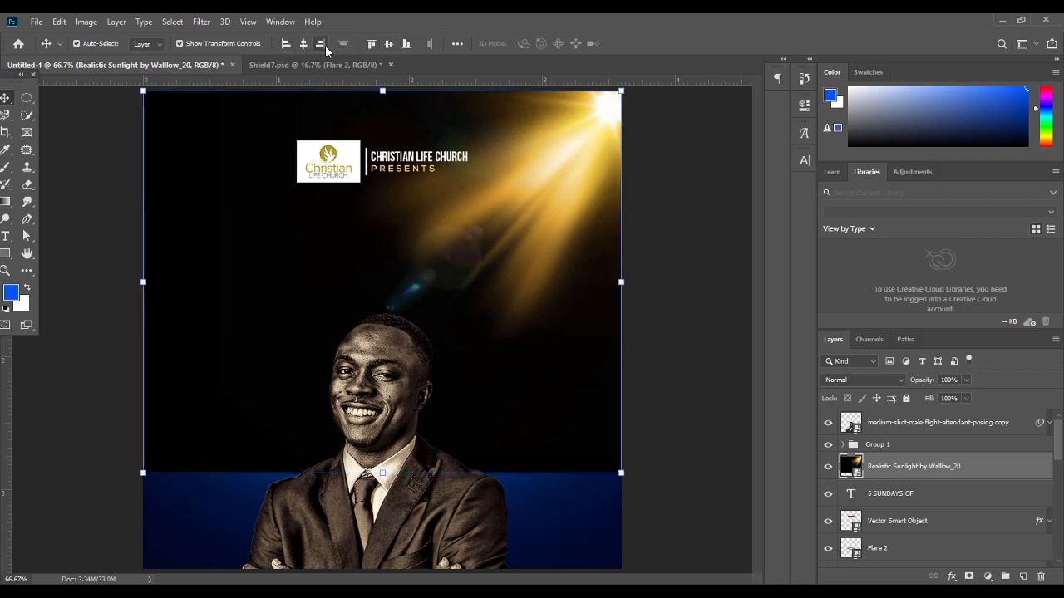
click(887, 385)
click(845, 376)
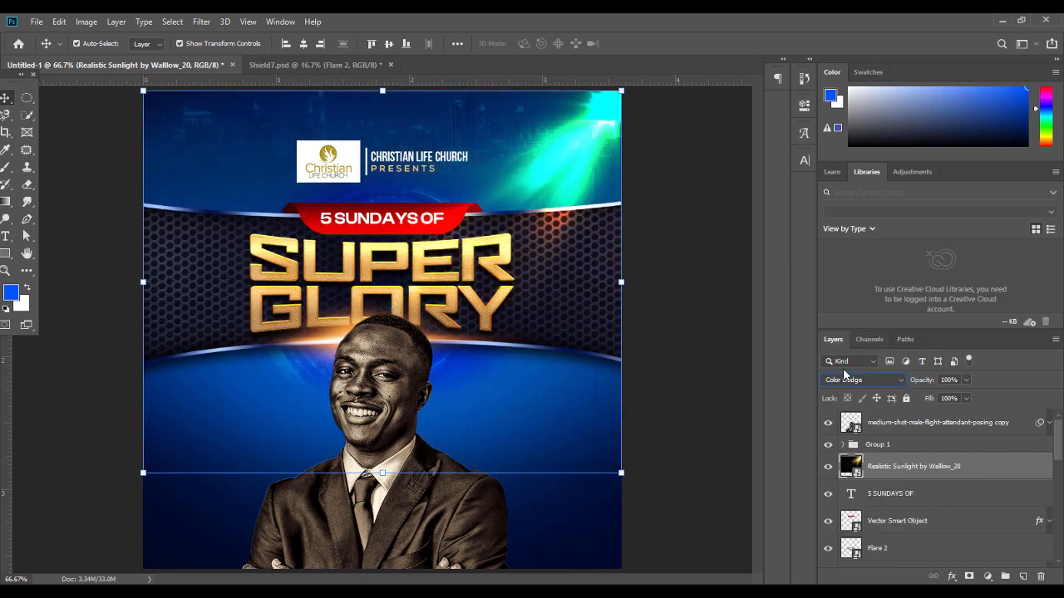
click(867, 384)
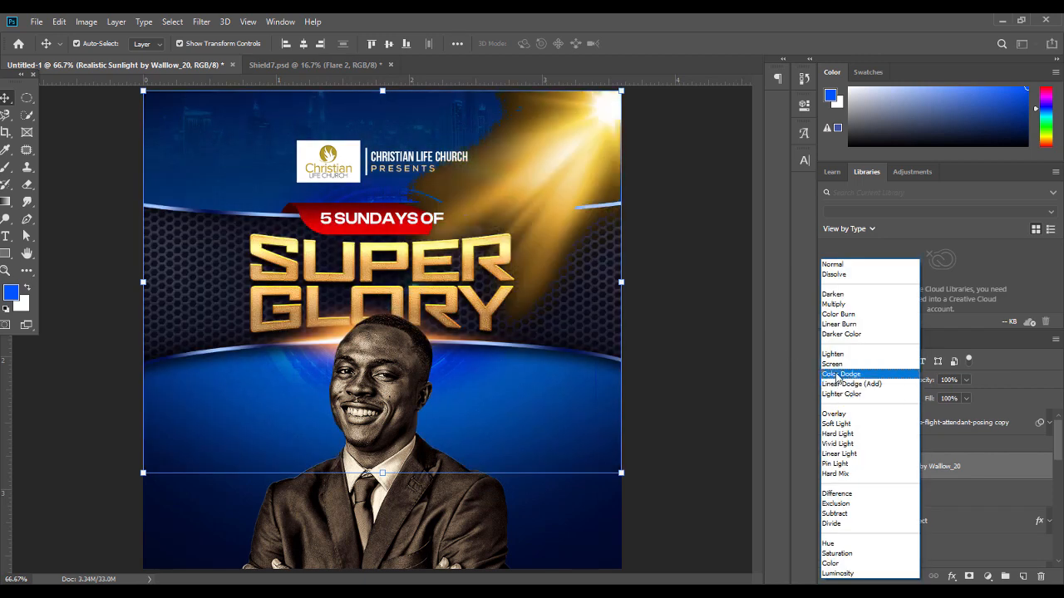
click(837, 361)
click(753, 343)
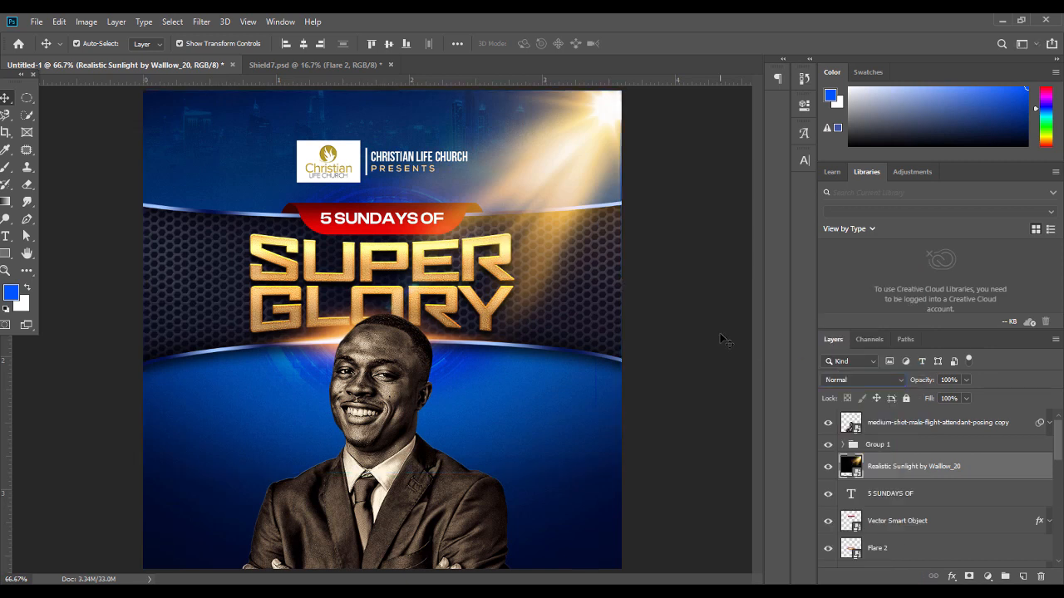
click(580, 154)
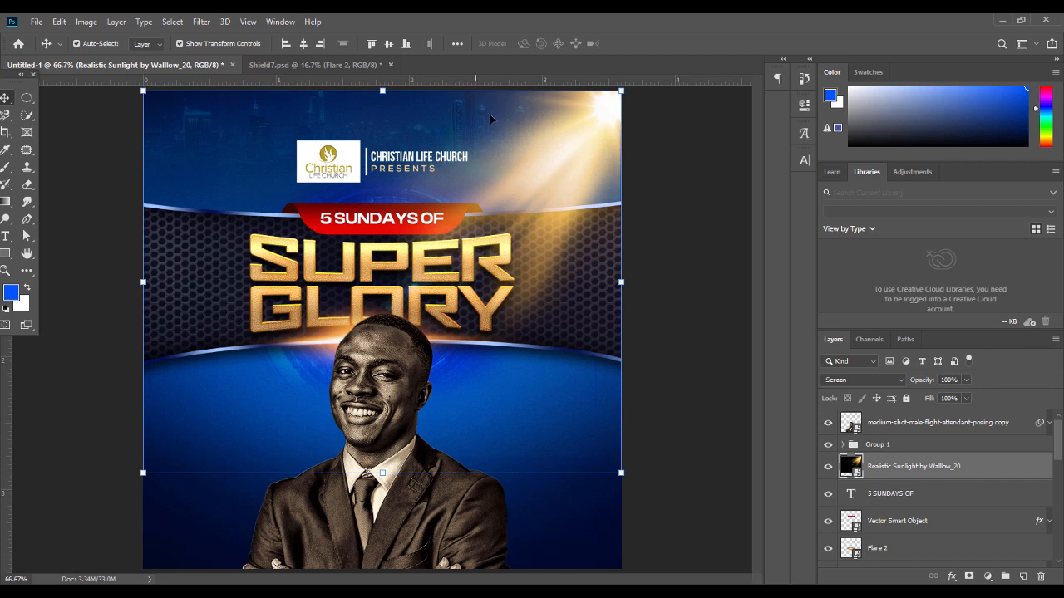
key(Right)
key(Right)
key(Right)
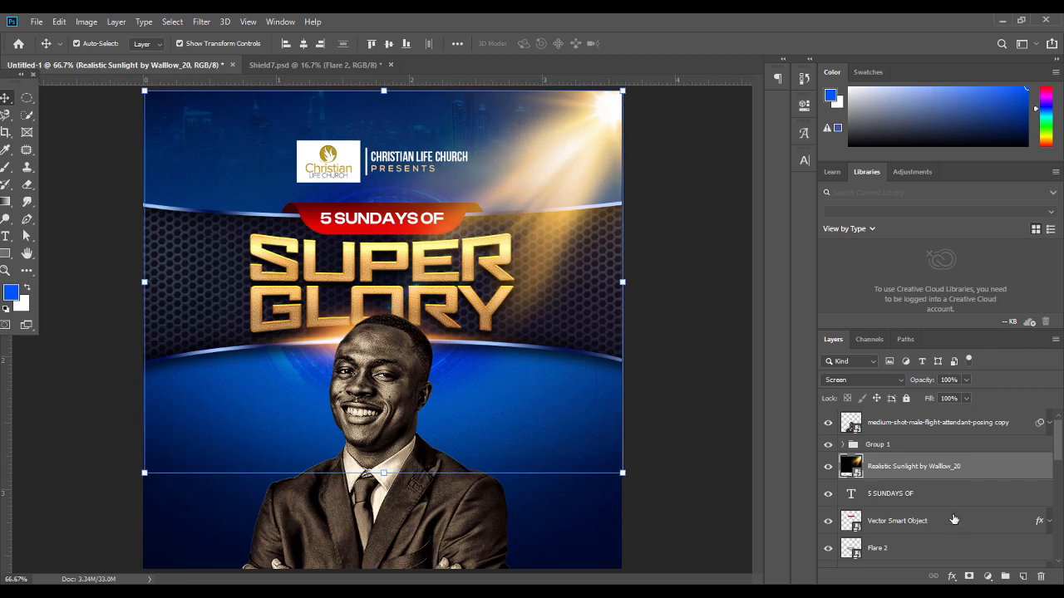
click(969, 576)
Paint the sunlight mask with a 15% opacity eraser over the honeycomb band and right of SUPER GLORY
click(27, 184)
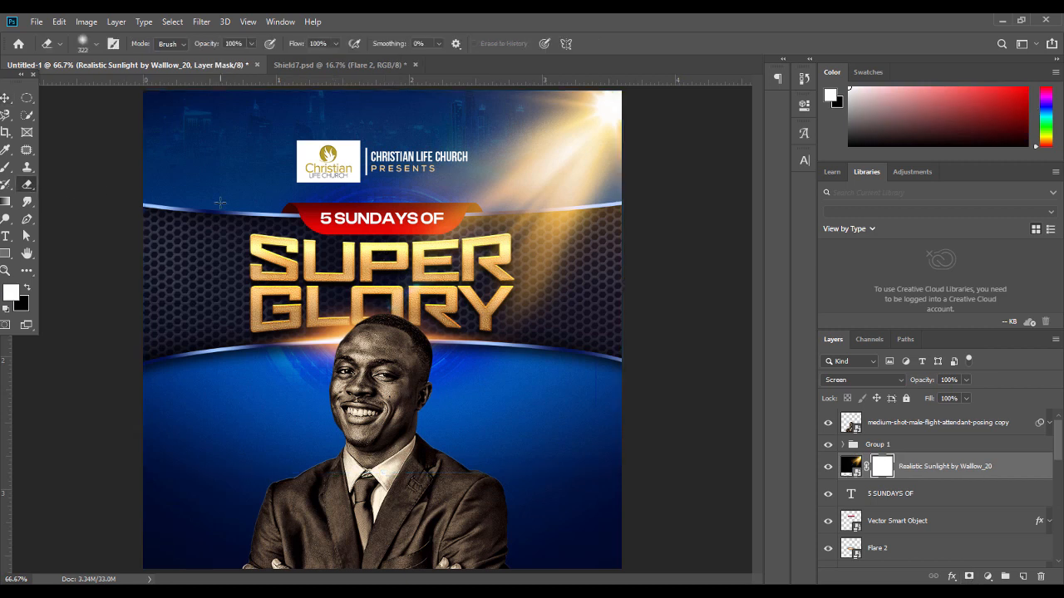
drag(251, 43, 228, 62)
click(485, 343)
mouse_move(530, 278)
mouse_down()
mouse_move(557, 219)
mouse_move(576, 232)
mouse_move(550, 238)
mouse_move(566, 233)
mouse_move(549, 253)
mouse_up()
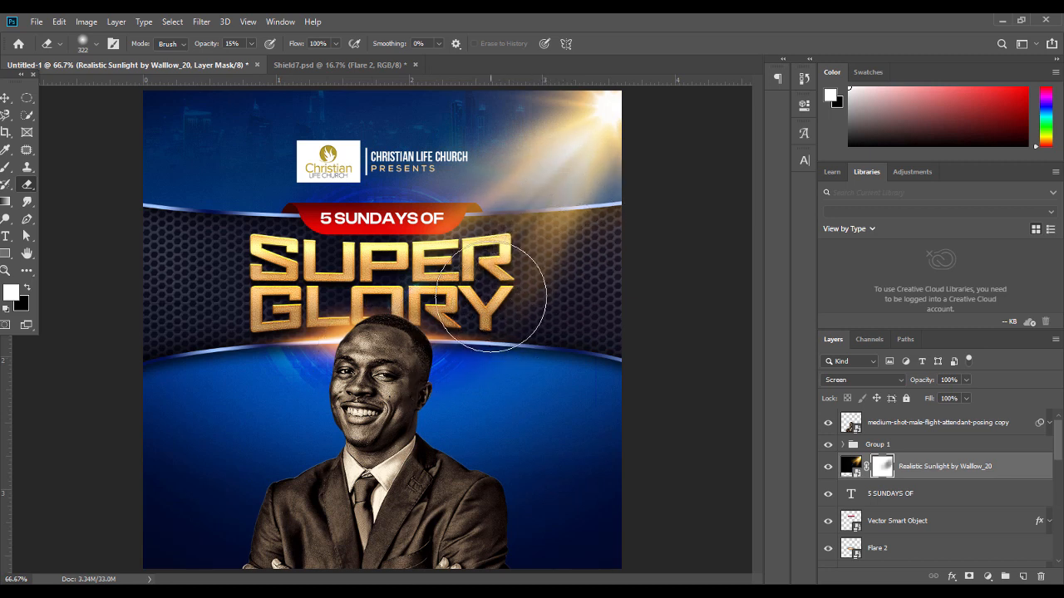
mouse_move(458, 280)
mouse_down()
mouse_move(490, 259)
mouse_move(570, 261)
mouse_move(499, 267)
mouse_move(489, 253)
mouse_up()
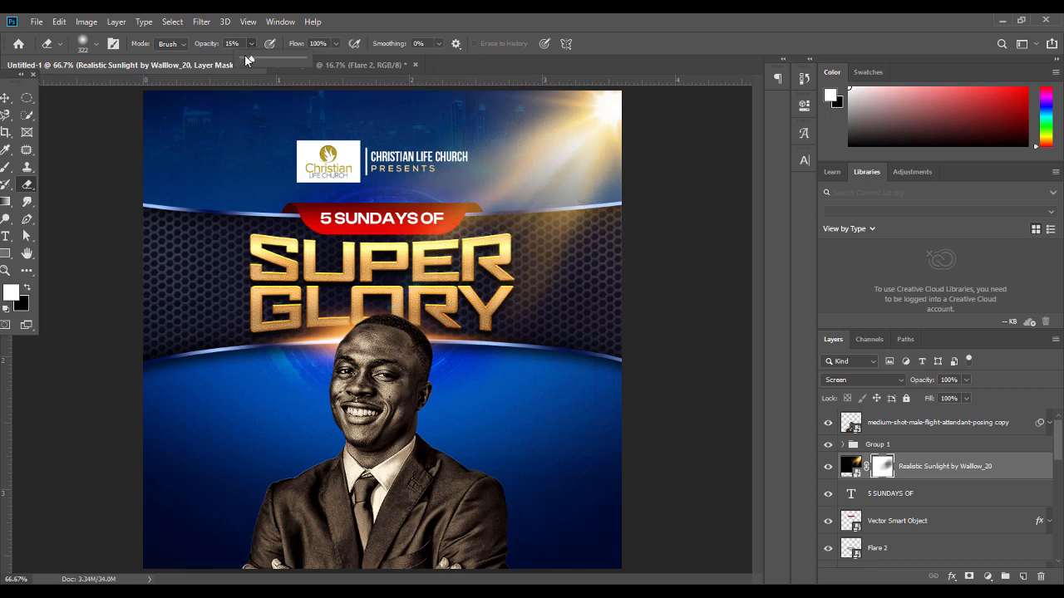
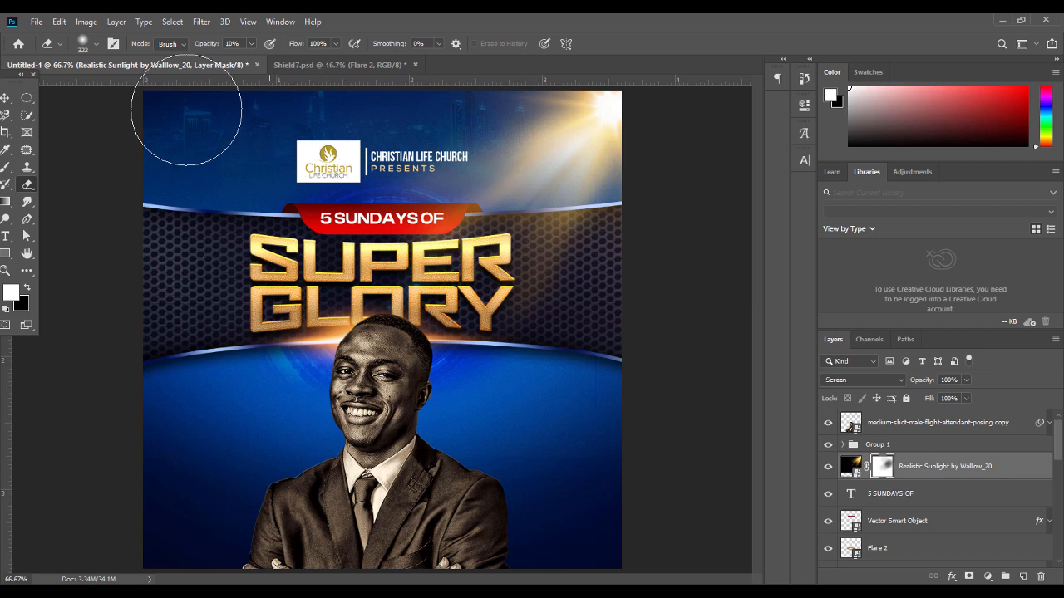
Erase the sunlight mask at about 6% opacity to fade the rays right of the title
click(250, 44)
drag(249, 56, 247, 58)
mouse_move(557, 308)
mouse_down()
mouse_move(577, 257)
mouse_move(543, 282)
mouse_move(567, 239)
mouse_up()
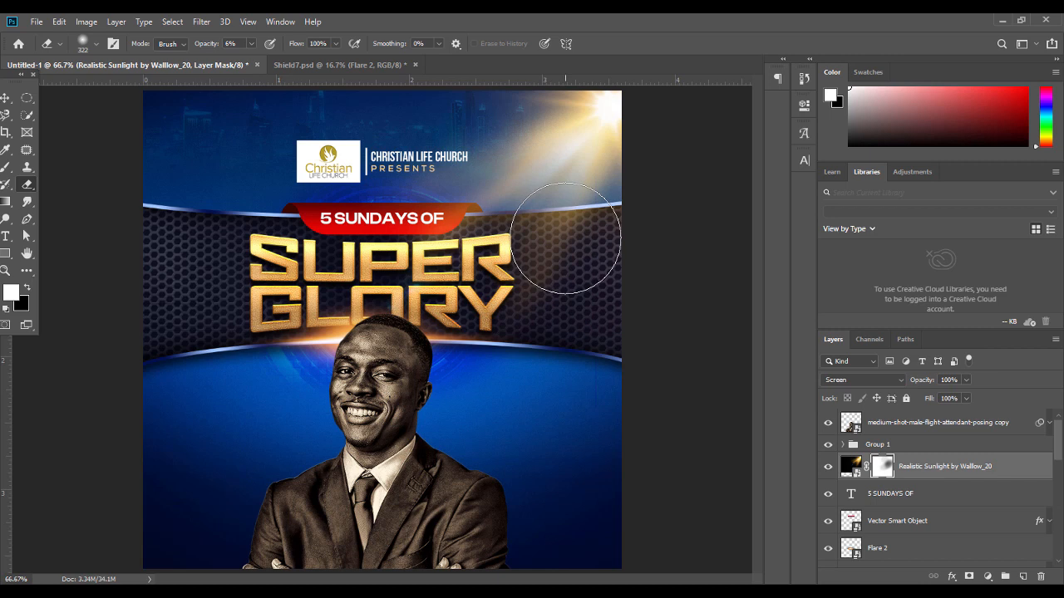
click(827, 468)
click(827, 468)
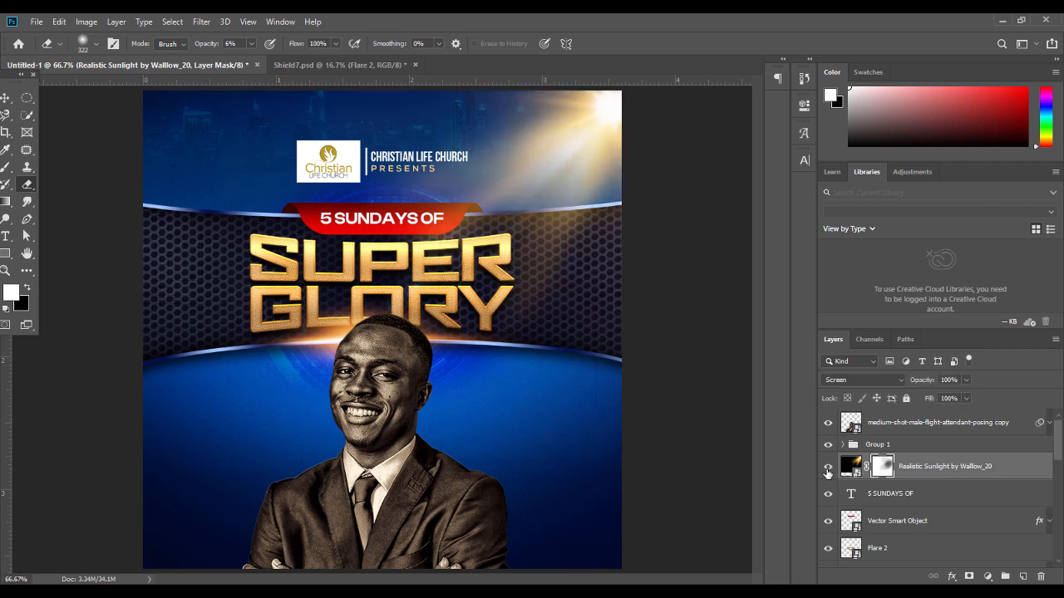
click(251, 44)
mouse_move(528, 333)
mouse_down()
mouse_move(579, 223)
mouse_move(556, 239)
mouse_up()
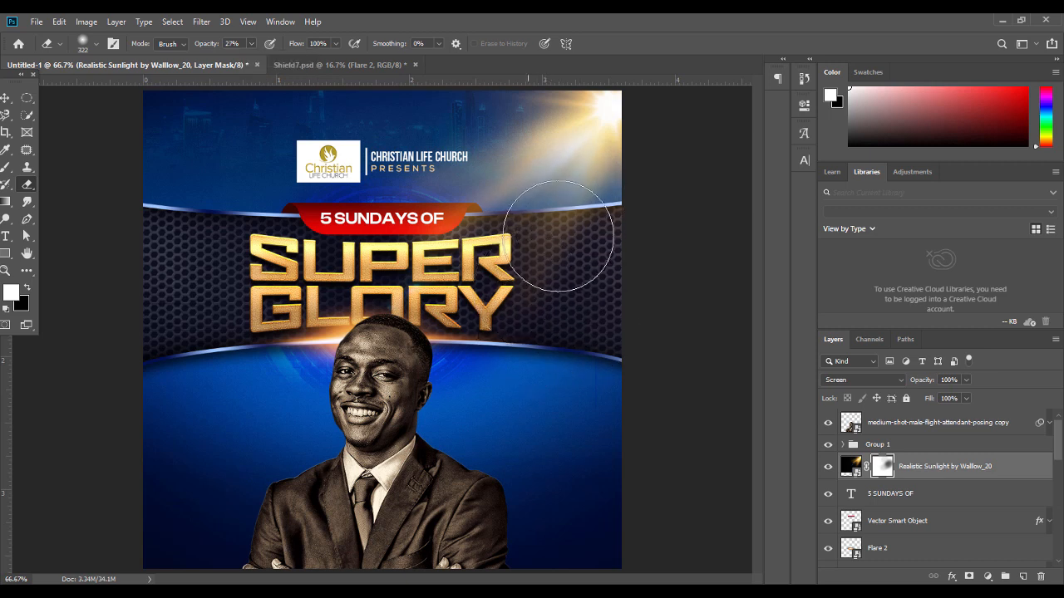
click(237, 43)
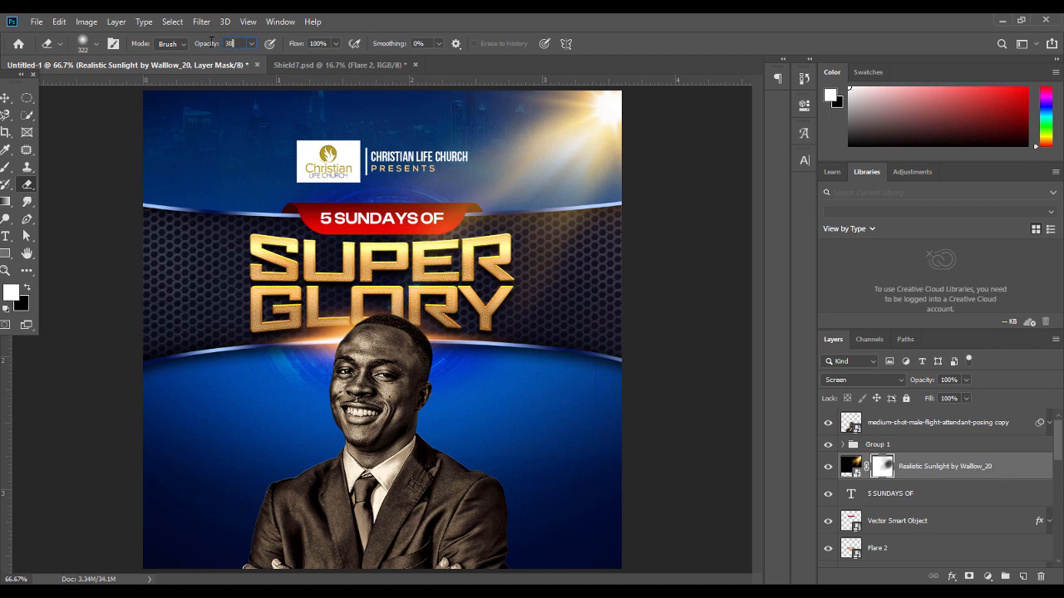
mouse_move(517, 318)
mouse_down()
mouse_move(556, 258)
mouse_move(501, 326)
mouse_move(540, 288)
mouse_move(513, 336)
mouse_move(483, 293)
mouse_move(517, 214)
mouse_move(443, 148)
mouse_move(418, 143)
mouse_move(480, 116)
mouse_up()
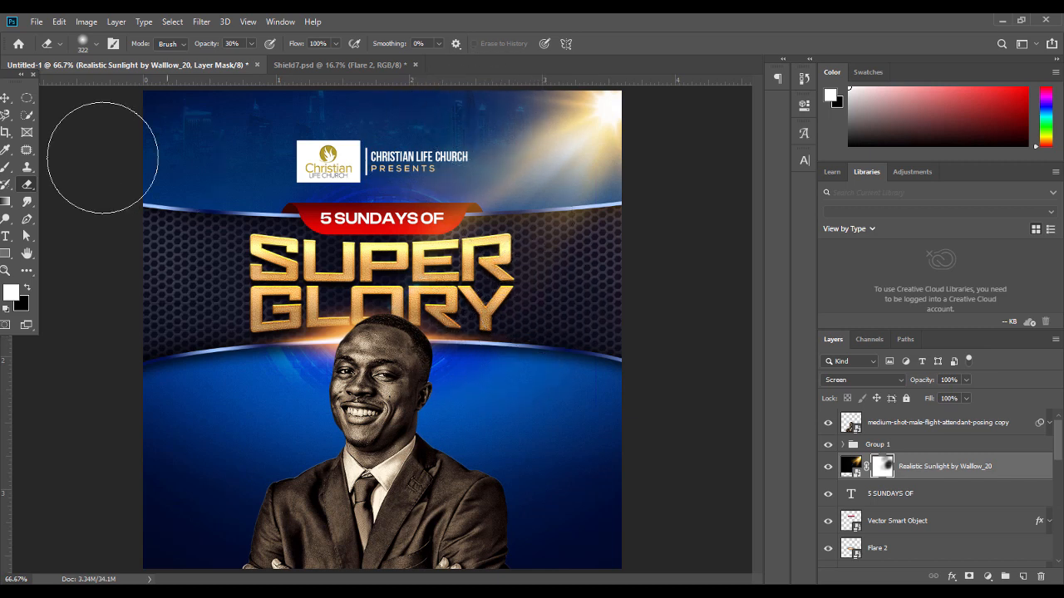
Paint the mask over the hexagon glow with a soft 149 px brush at 58%, then 13% opacity
click(5, 167)
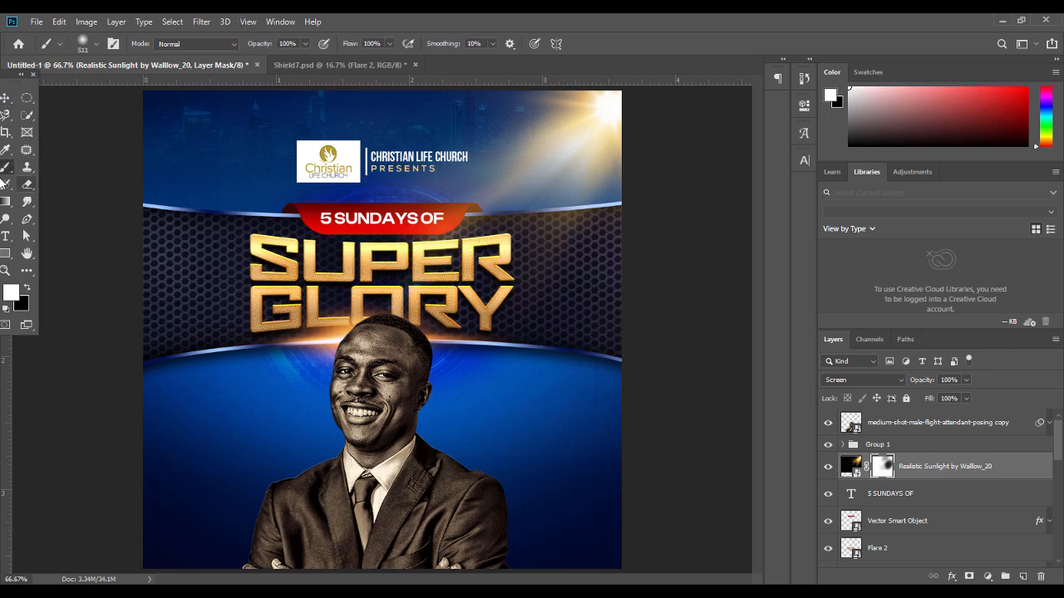
click(306, 43)
drag(284, 61, 280, 61)
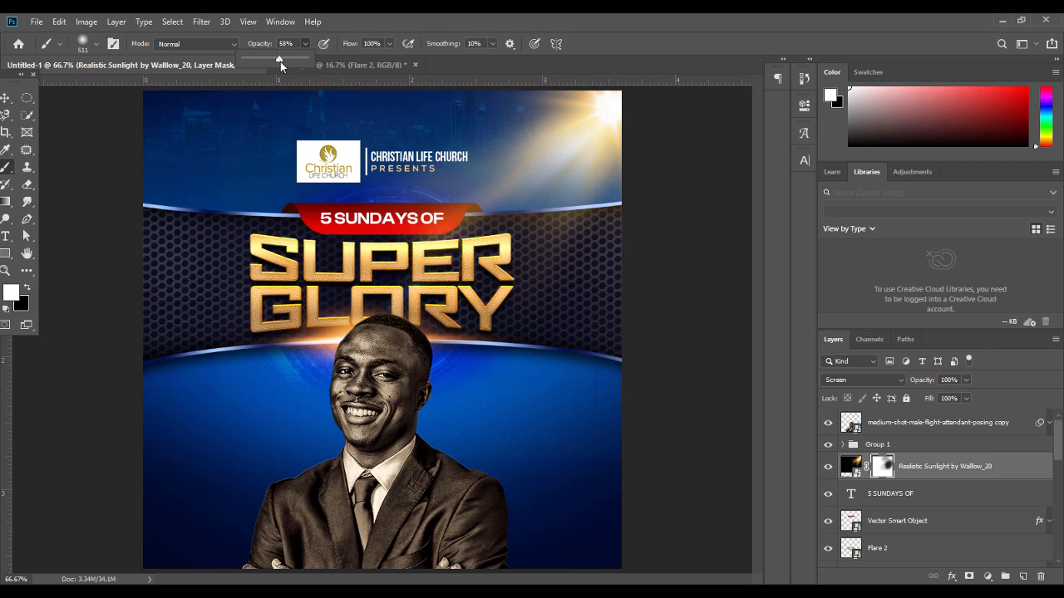
click(97, 44)
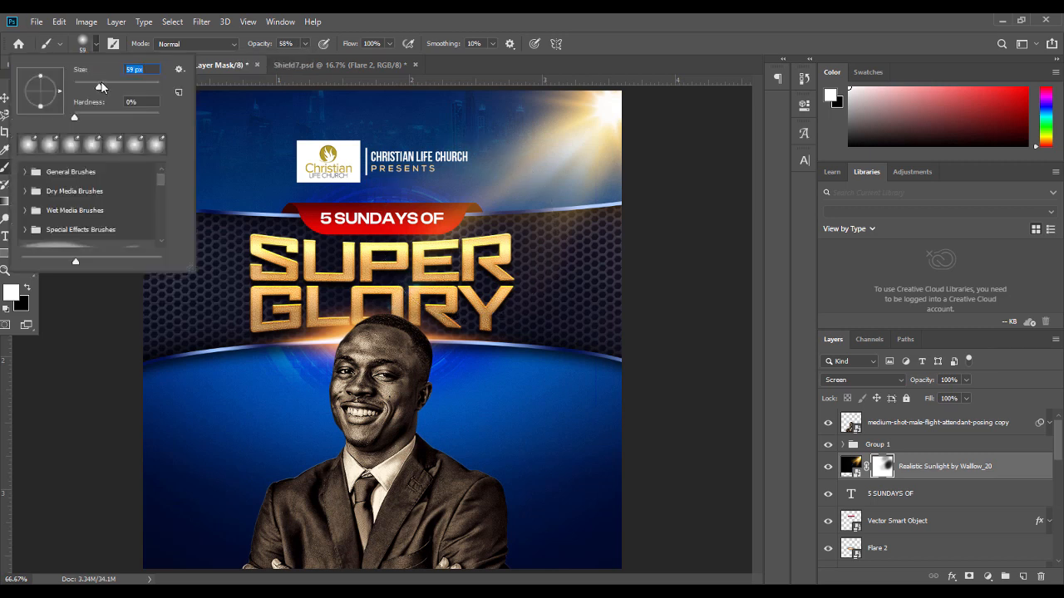
drag(101, 85, 136, 87)
text(149)
key(Return)
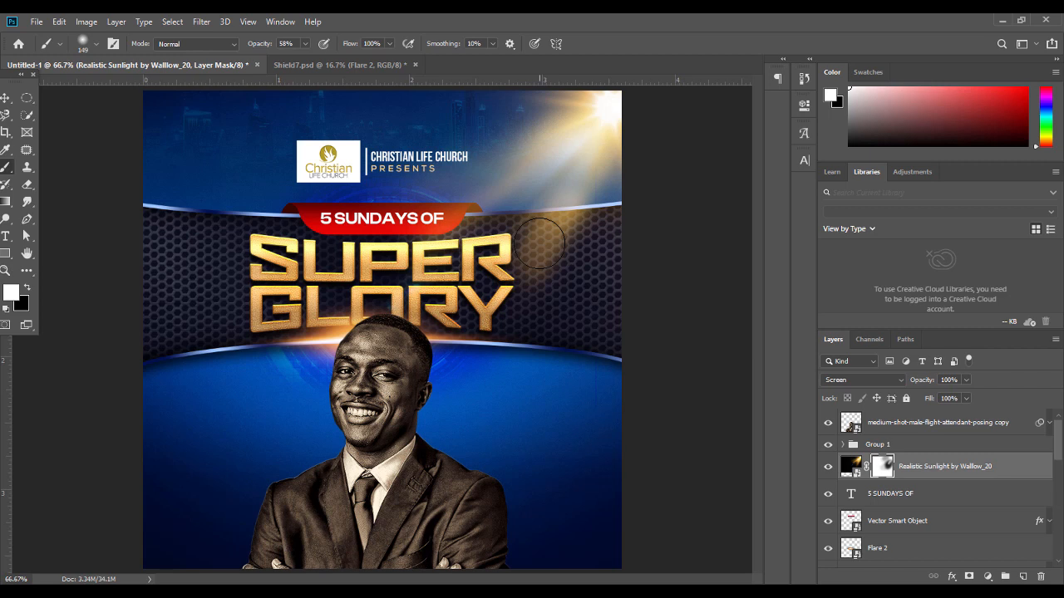
click(539, 243)
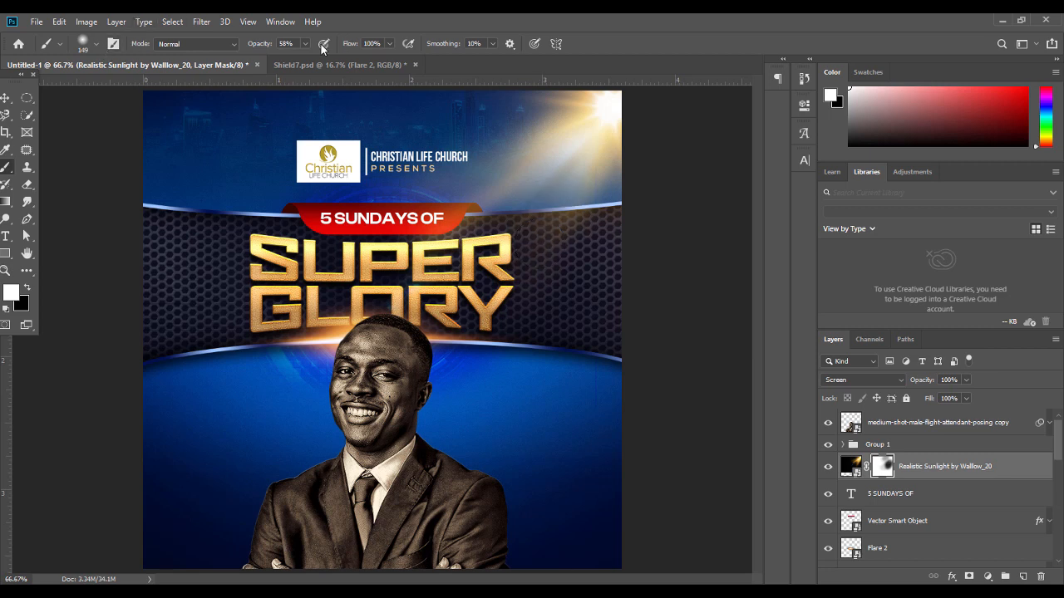
drag(286, 64, 276, 64)
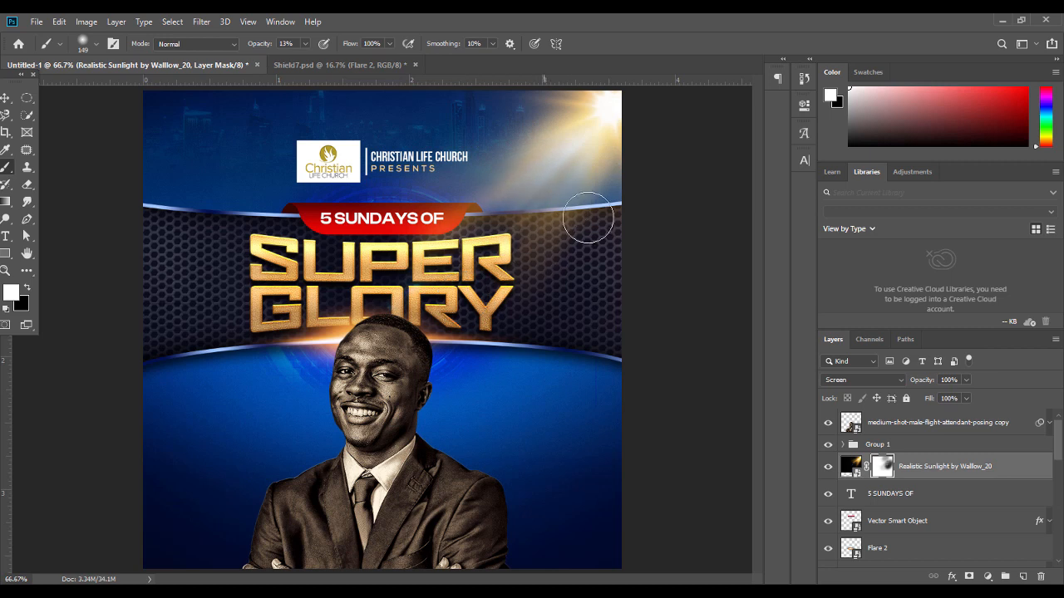
click(5, 98)
click(95, 376)
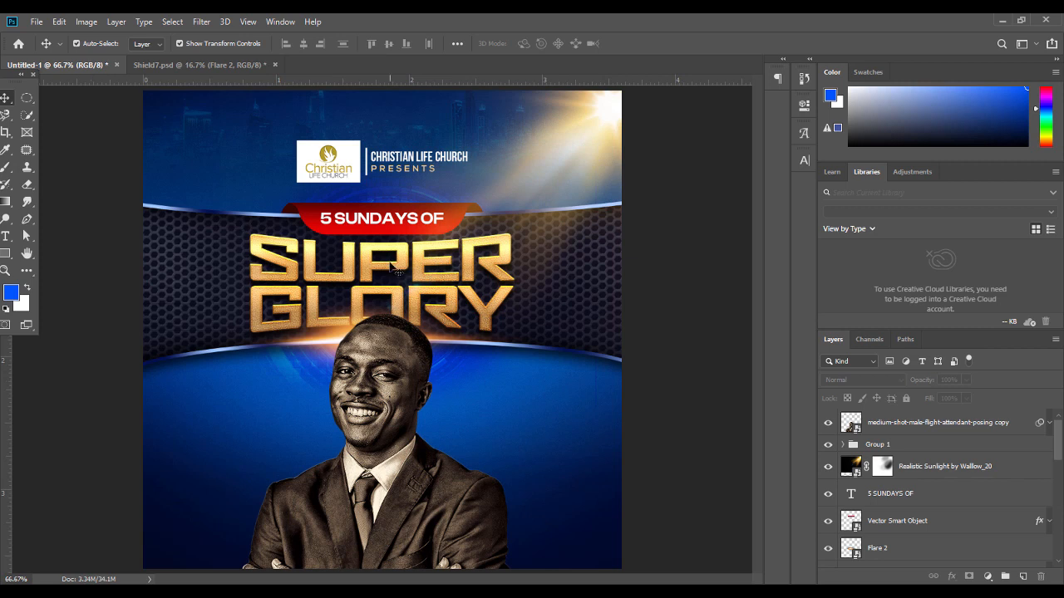
Add an Inner Shadow to the man's photo layer using a warm gold colour sampled from the flyer
click(577, 143)
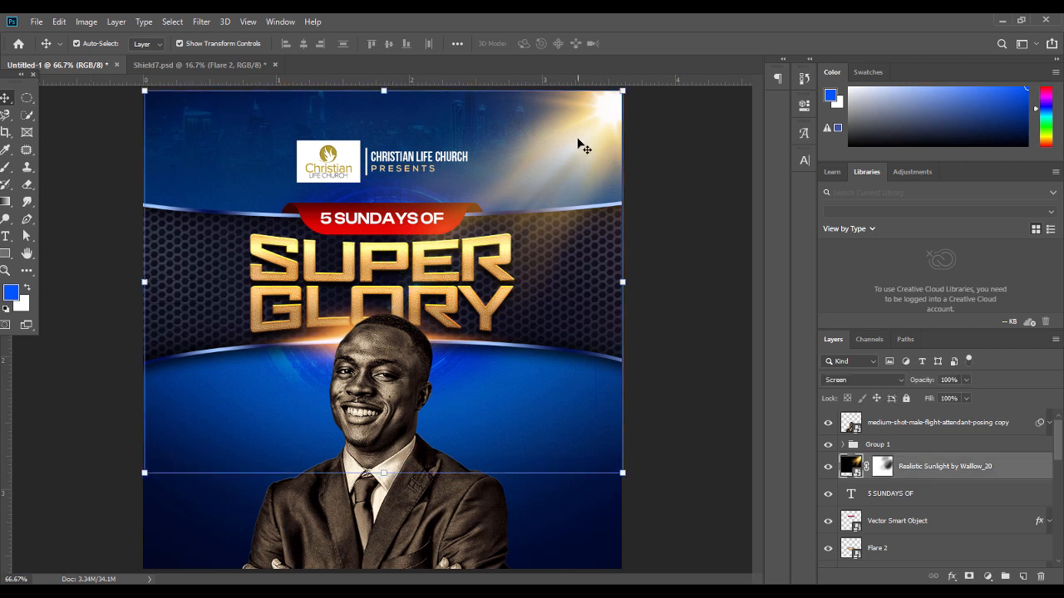
click(696, 289)
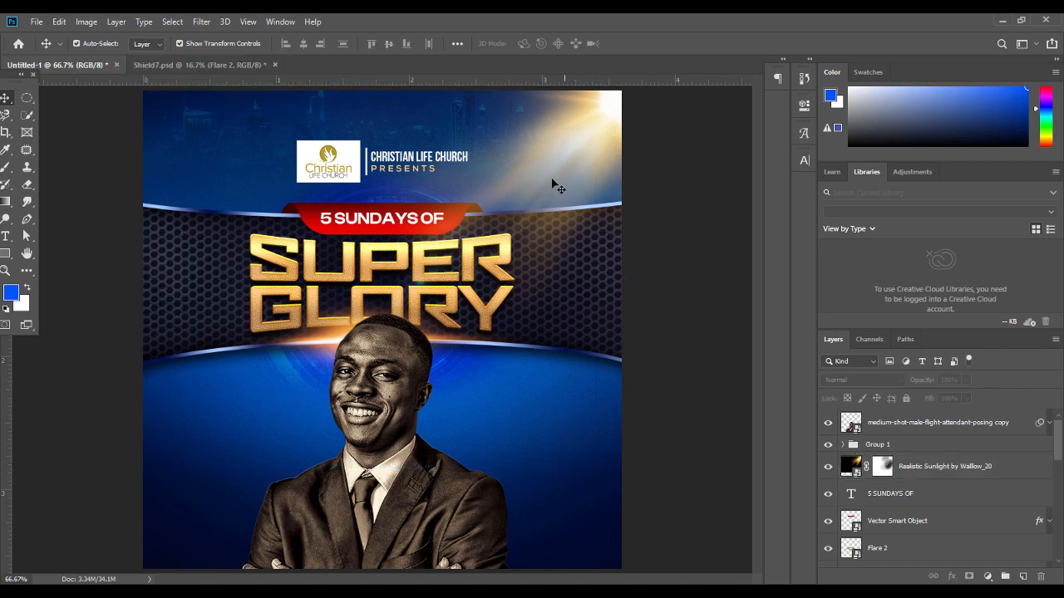
click(393, 358)
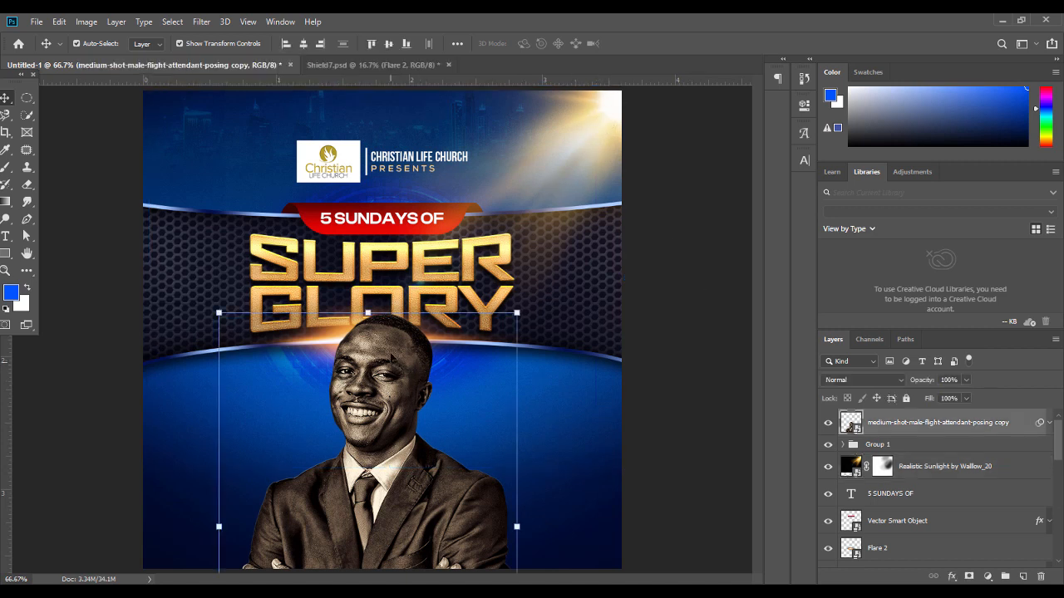
right_click(952, 424)
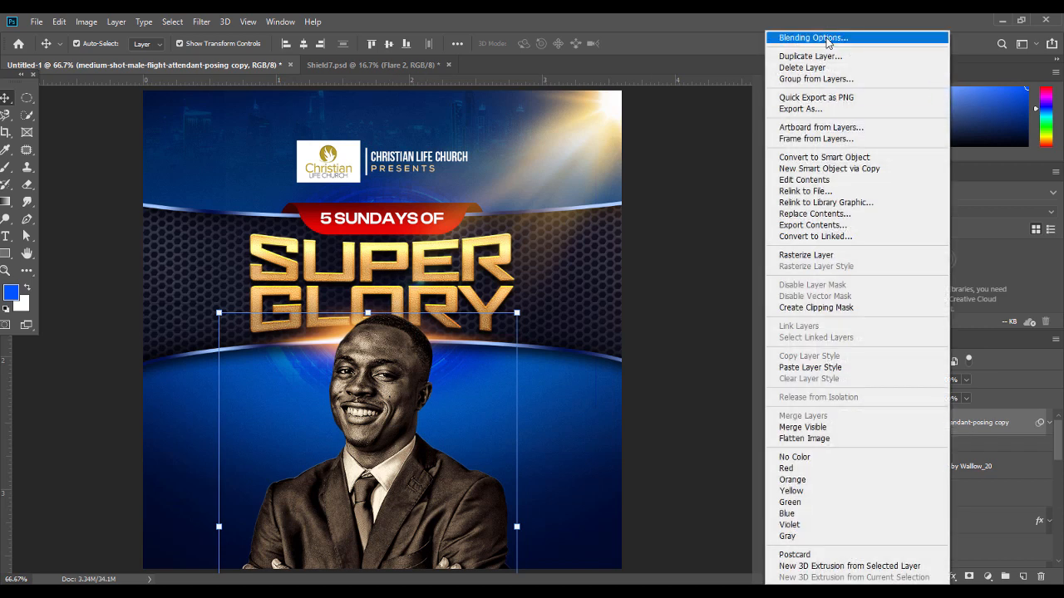
click(826, 37)
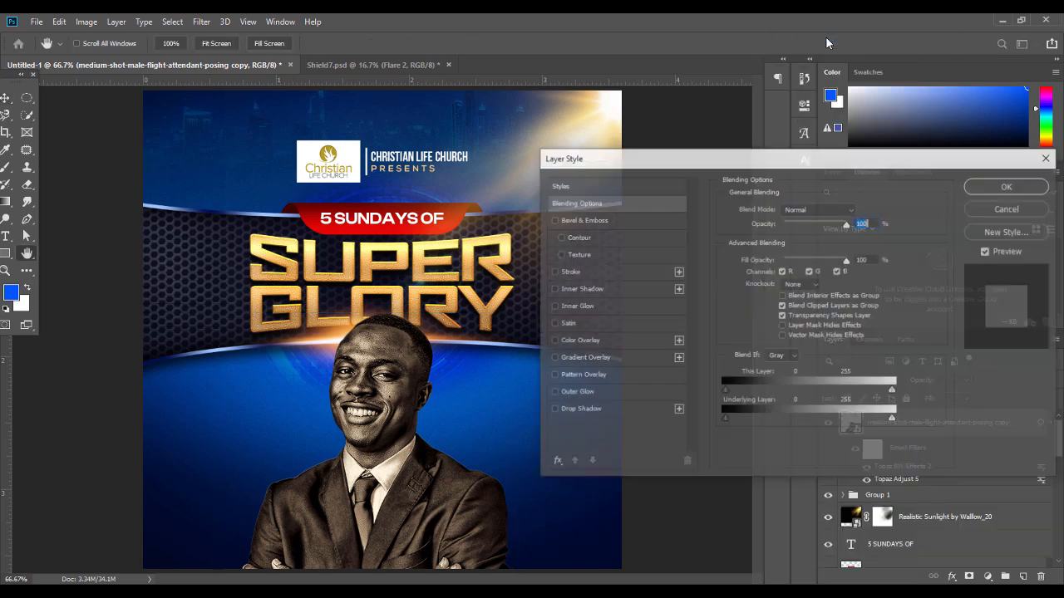
click(580, 291)
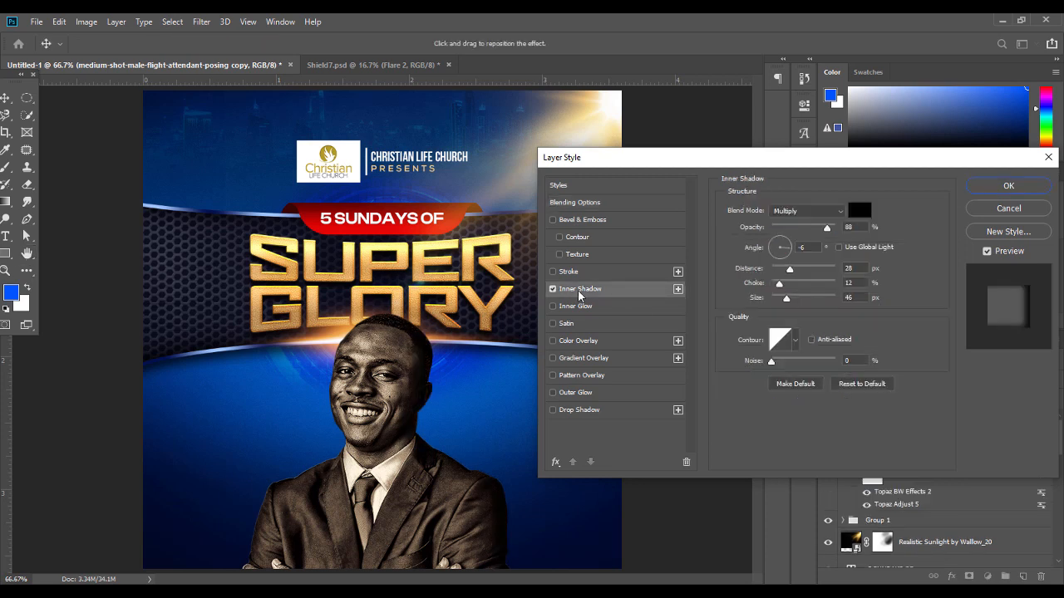
click(860, 210)
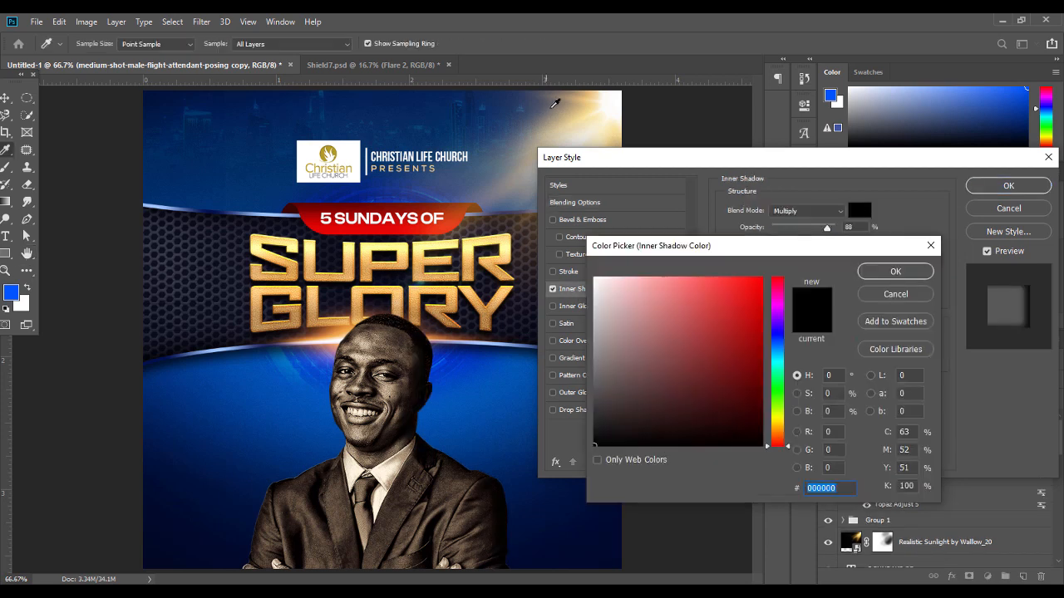
click(569, 115)
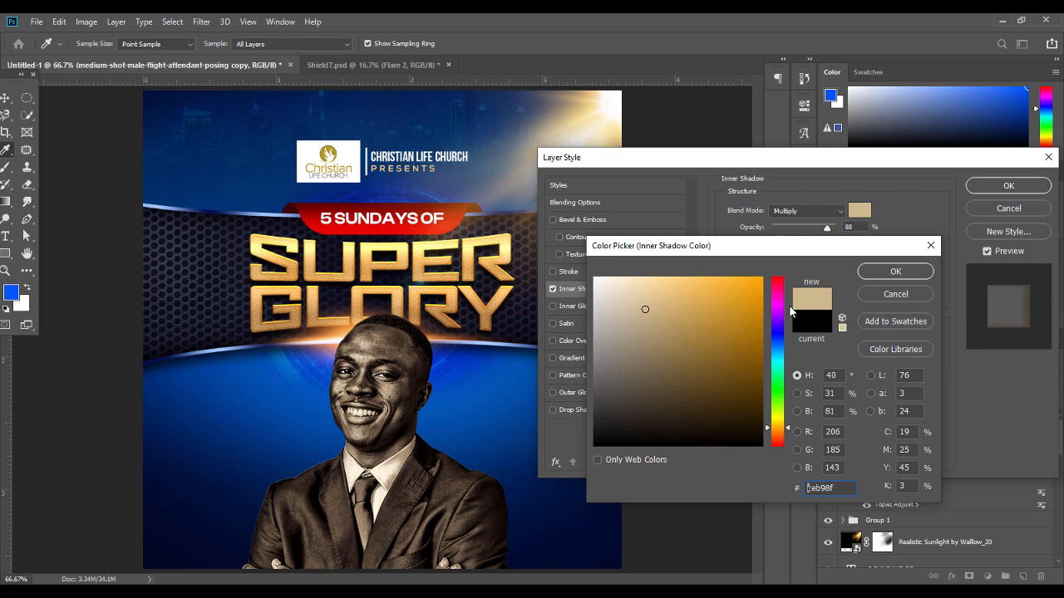
click(692, 278)
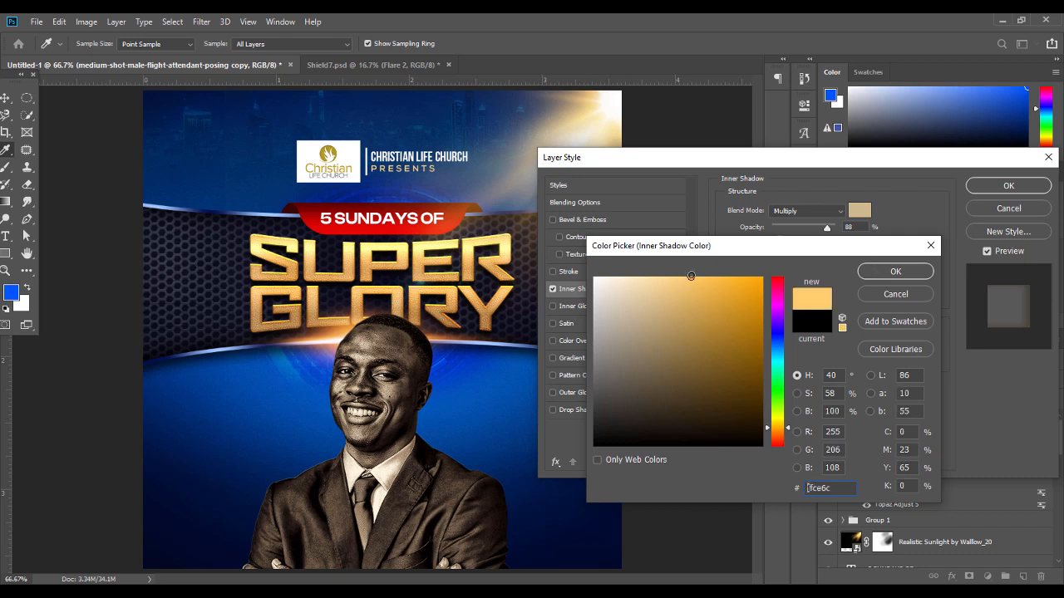
drag(776, 422, 780, 433)
click(906, 275)
Set the inner shadow to Soft Light, angle 0, size 32 and opacity 72%, and apply it
click(800, 213)
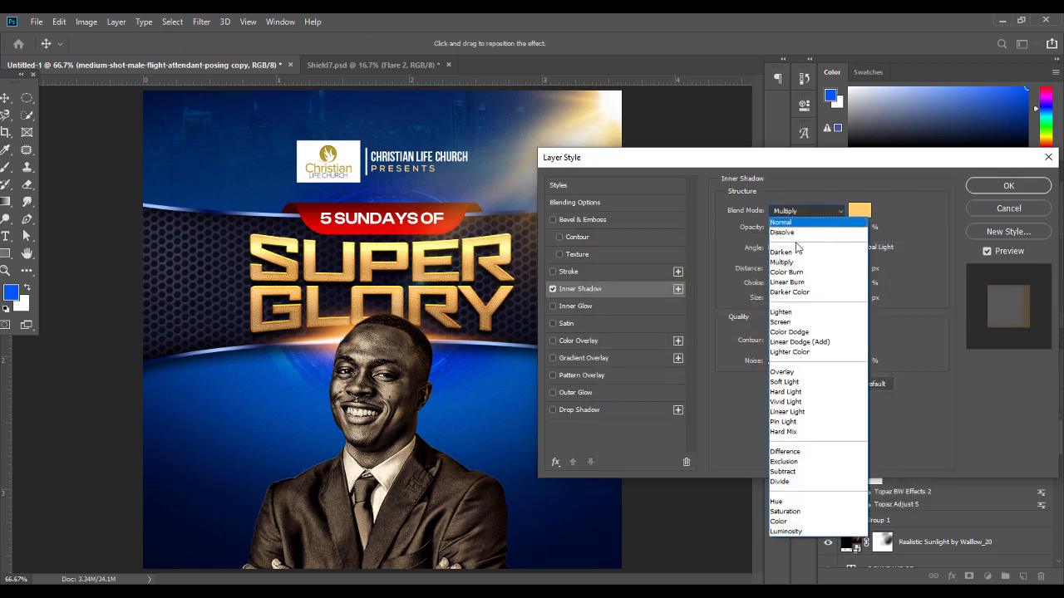
click(783, 384)
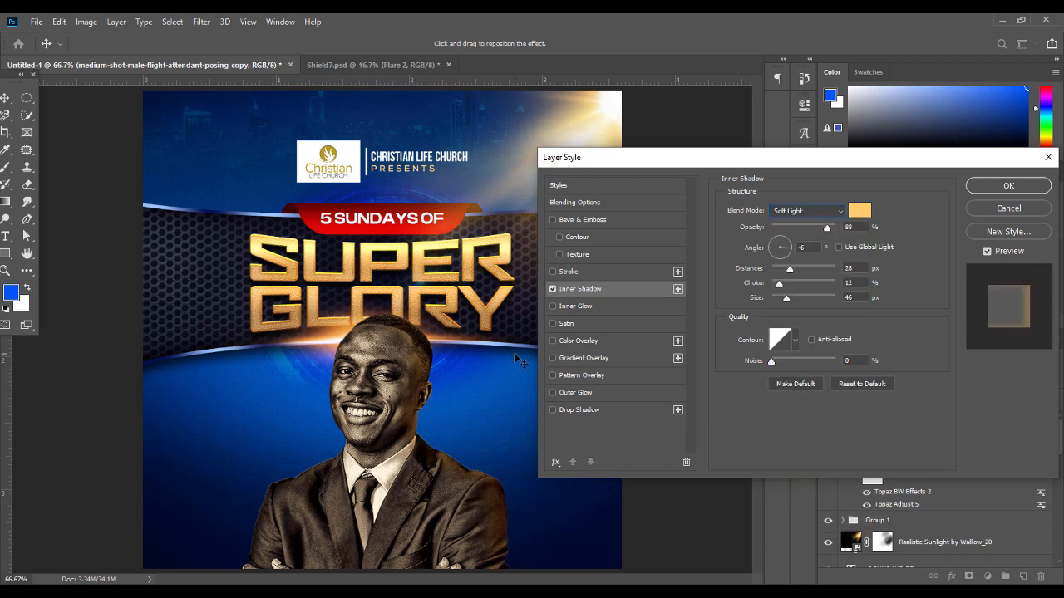
mouse_move(405, 366)
mouse_down()
mouse_move(434, 365)
mouse_move(420, 365)
mouse_up()
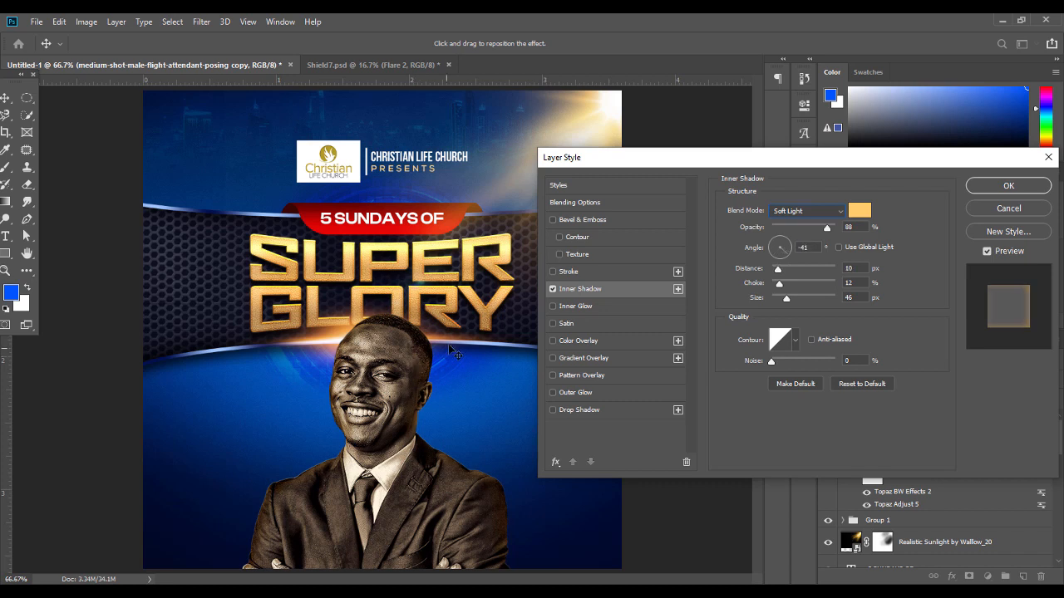
click(787, 247)
drag(786, 299, 784, 303)
drag(827, 228, 821, 233)
click(1008, 186)
click(562, 155)
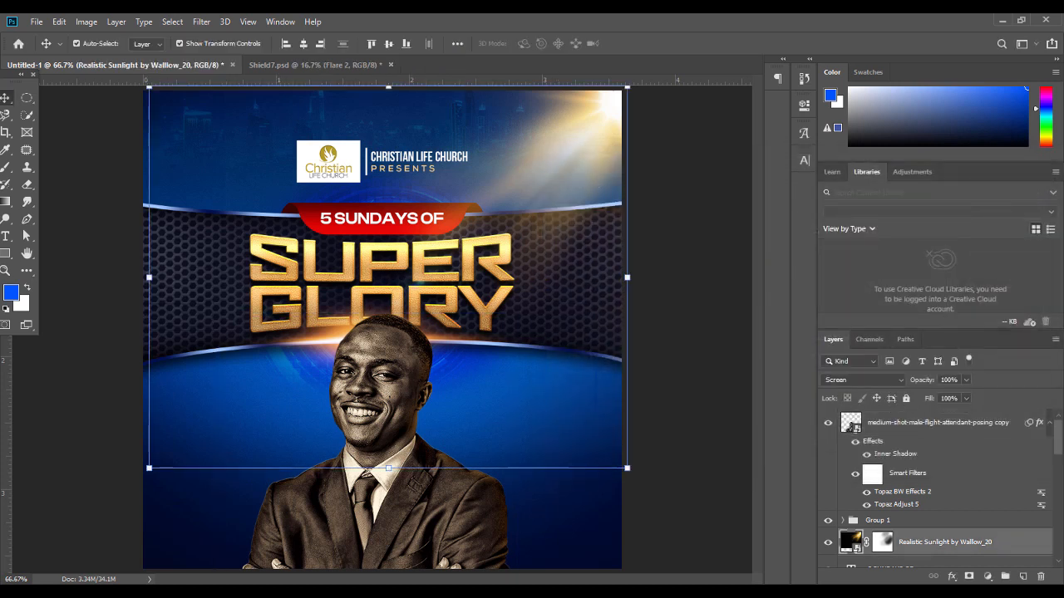
Add a new layer above the man's photo and pick a warm gold sampled from GLORY
click(1049, 423)
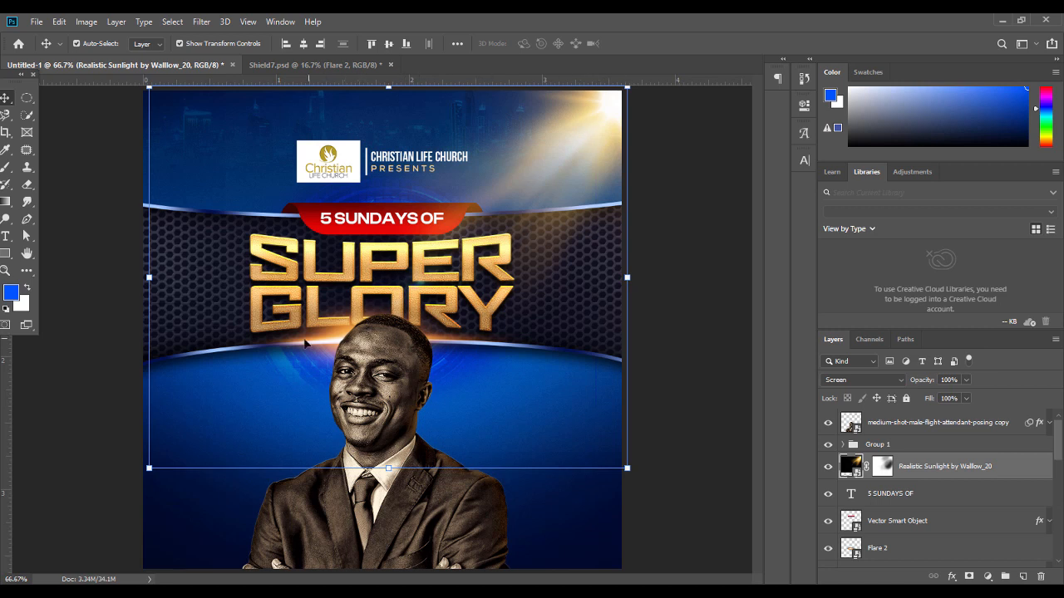
click(717, 374)
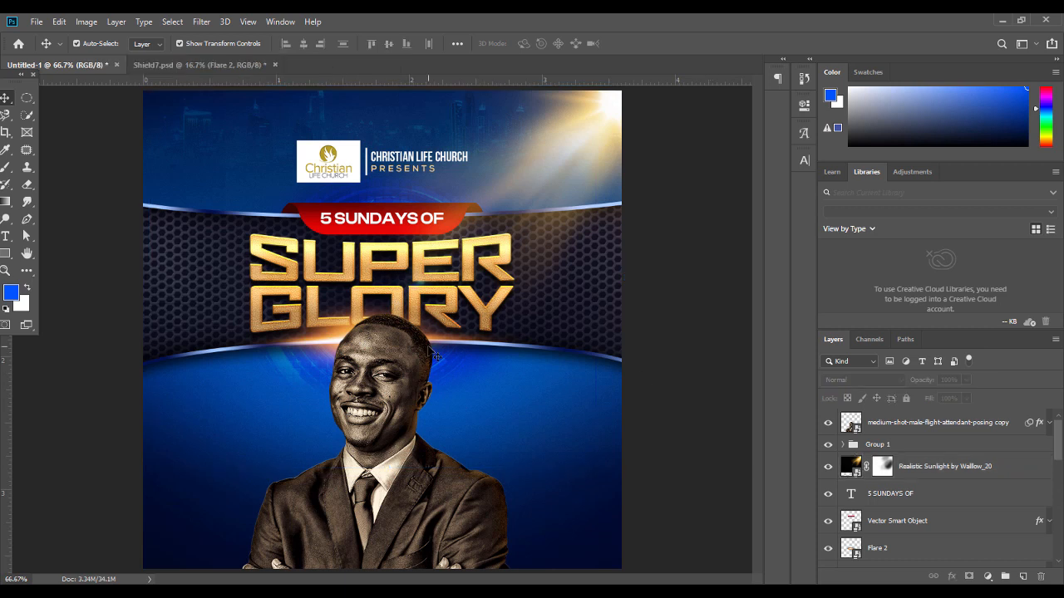
click(367, 342)
click(362, 340)
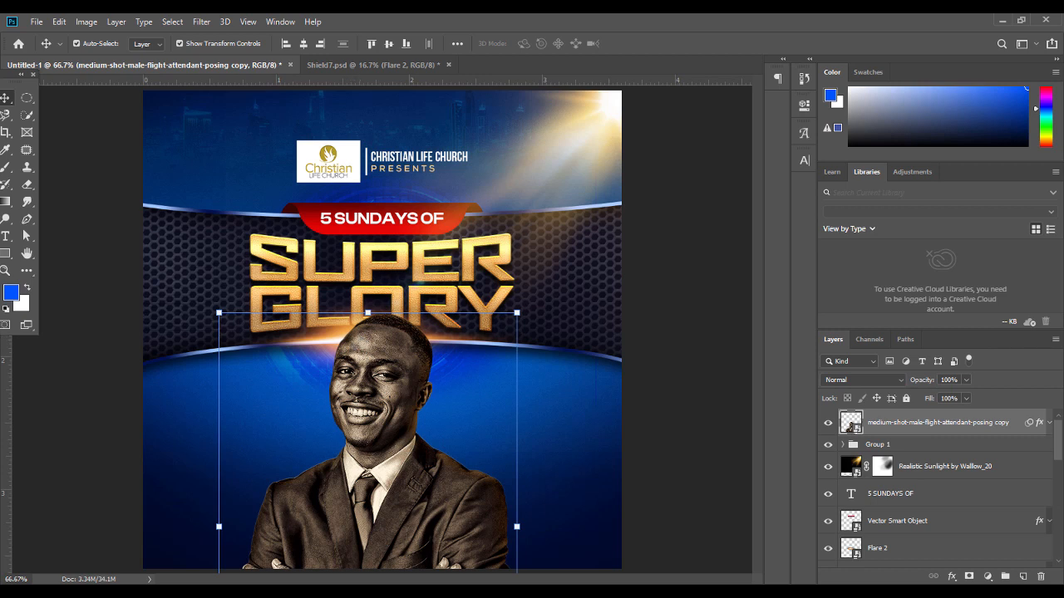
click(1023, 576)
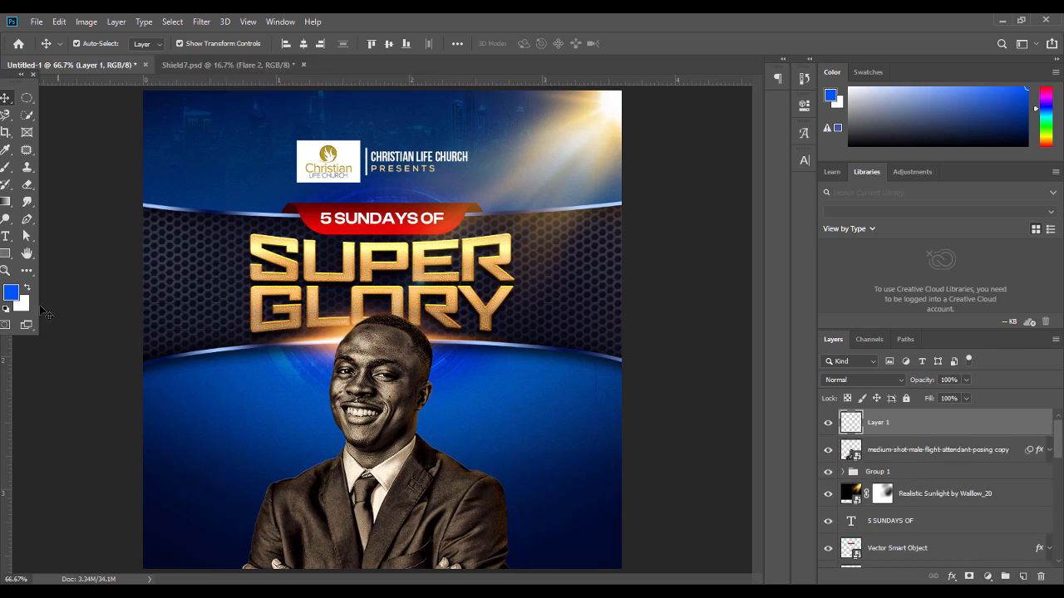
click(11, 292)
click(338, 326)
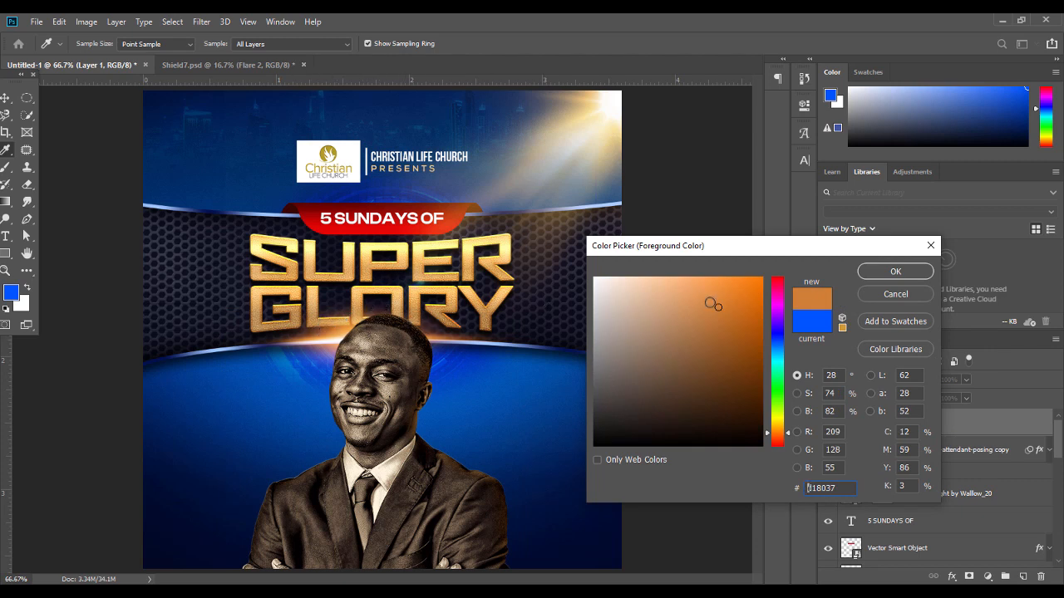
drag(705, 297, 703, 271)
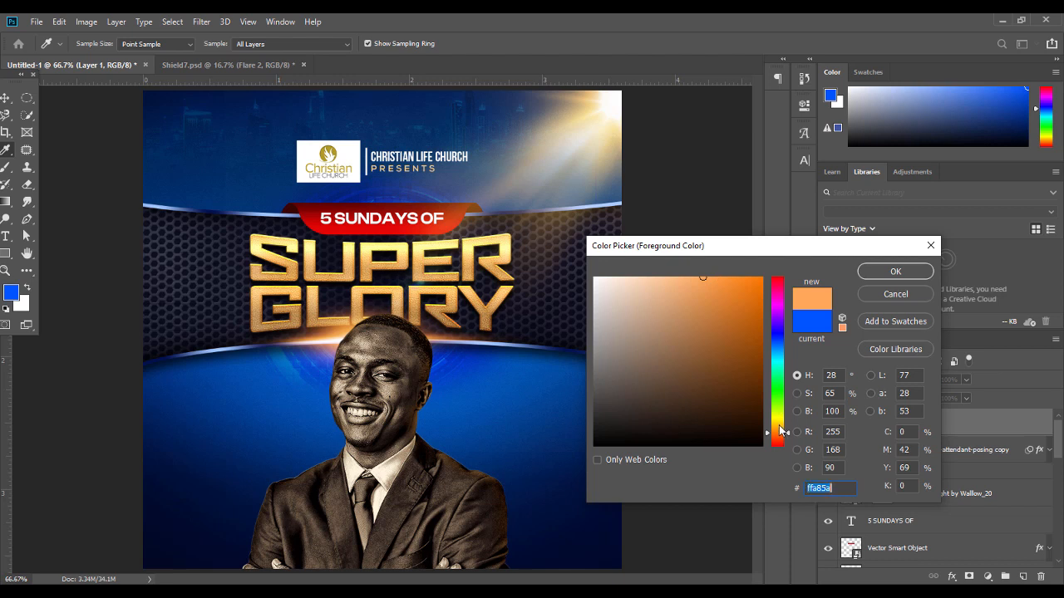
click(780, 425)
click(893, 273)
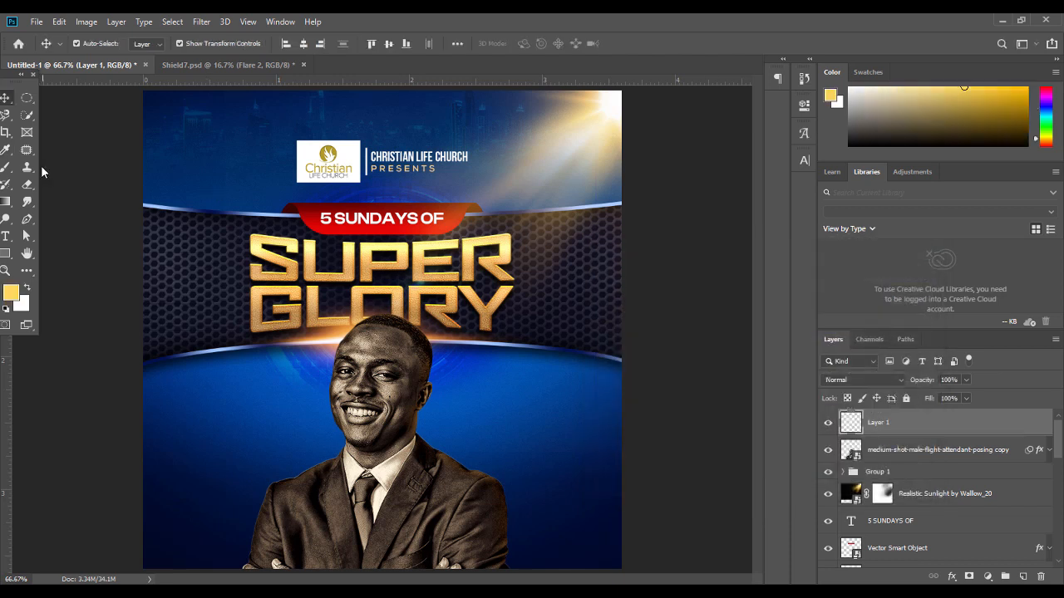
Paint gold light down the left side of the head with a soft brush at 71% opacity
click(6, 167)
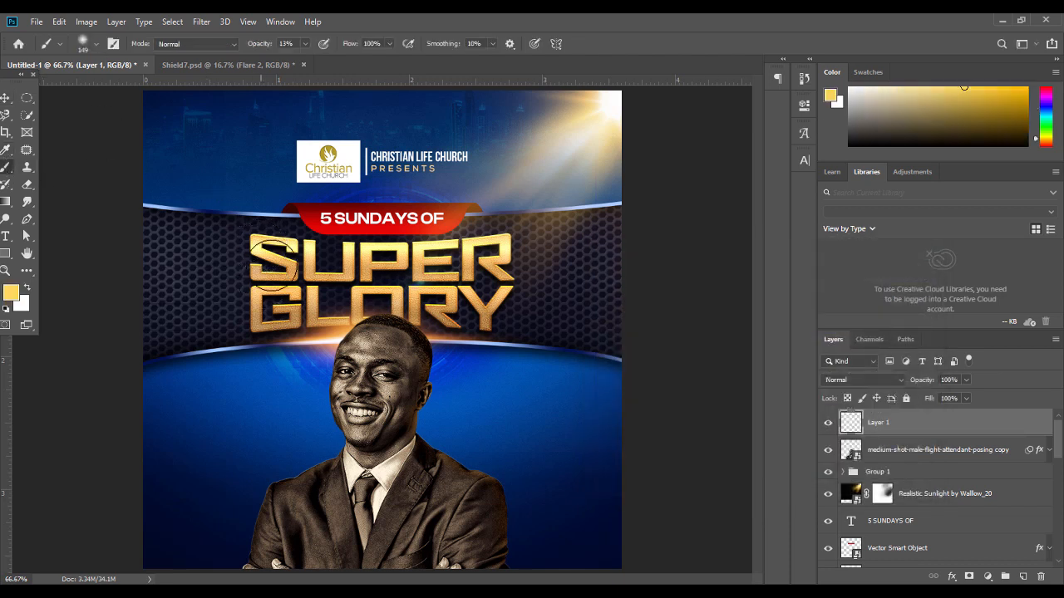
drag(336, 322, 315, 357)
key(ctrl+z)
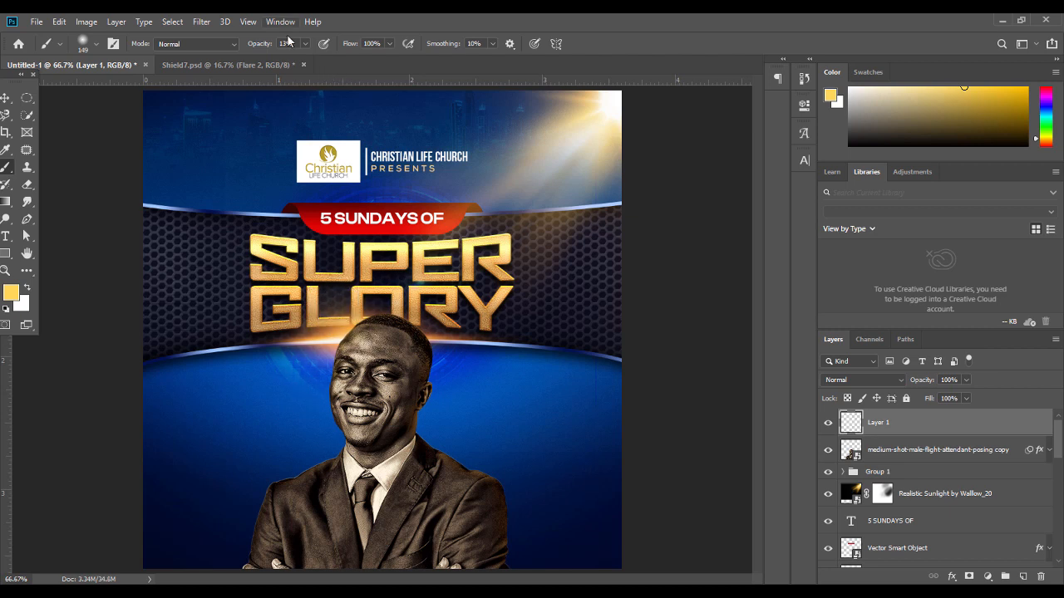
click(305, 44)
drag(335, 65, 341, 65)
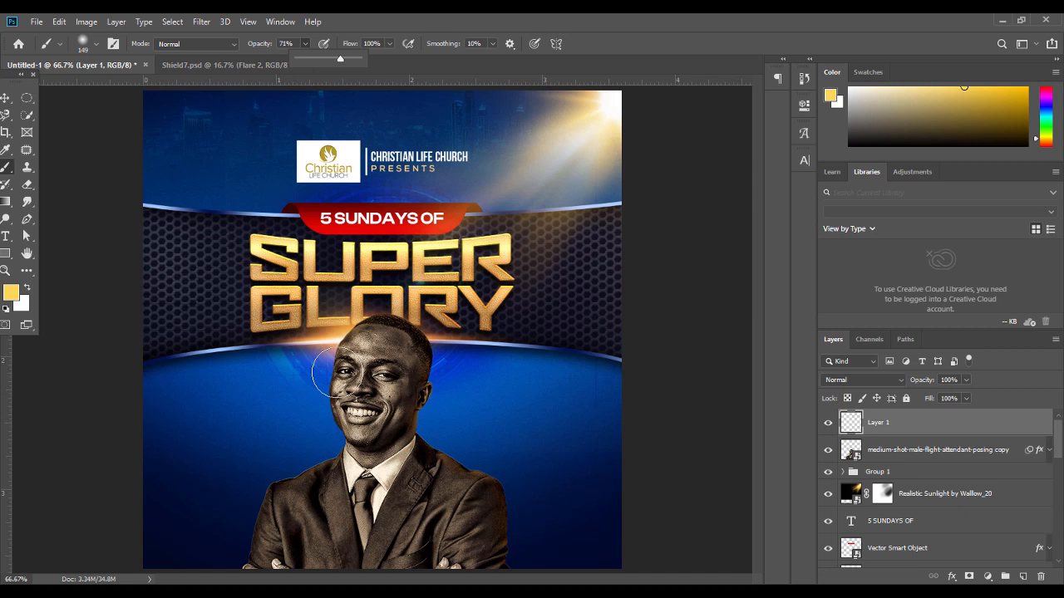
drag(347, 320, 318, 374)
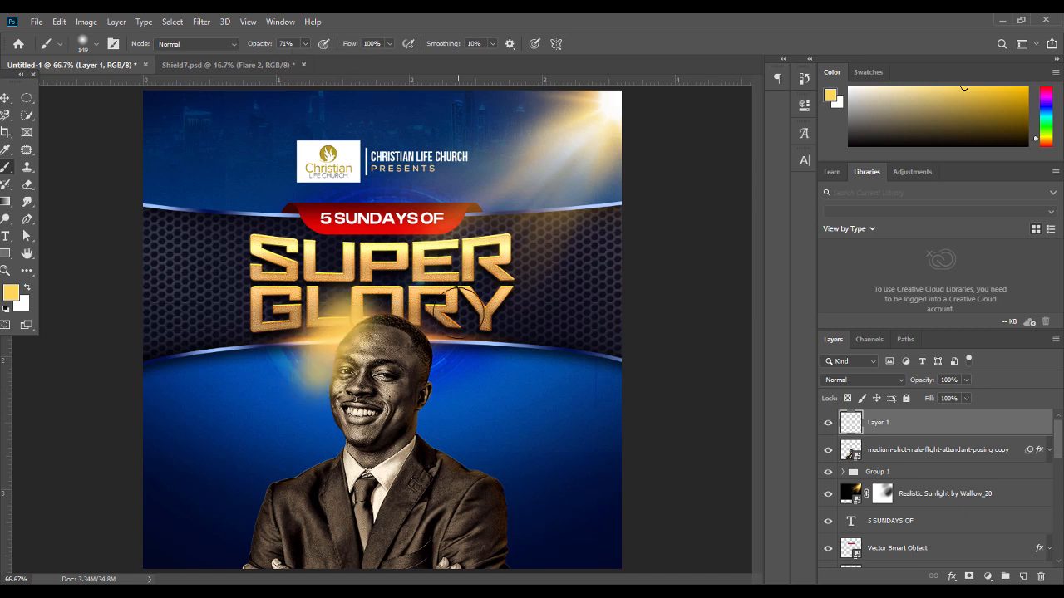
Clip the gold paint layer to the man's photo and set it to Soft Light
right_click(886, 424)
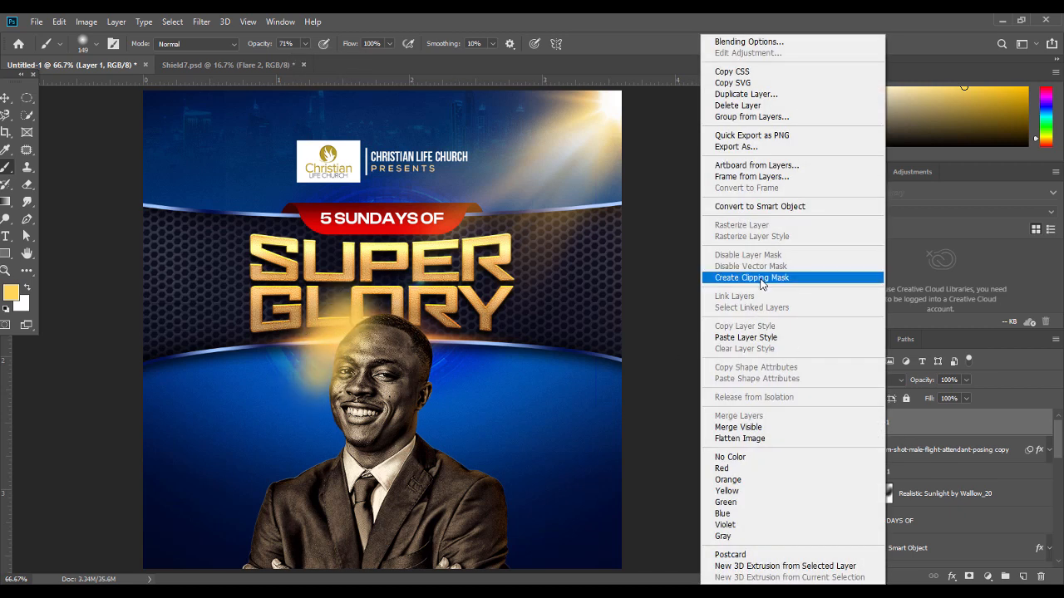
click(759, 280)
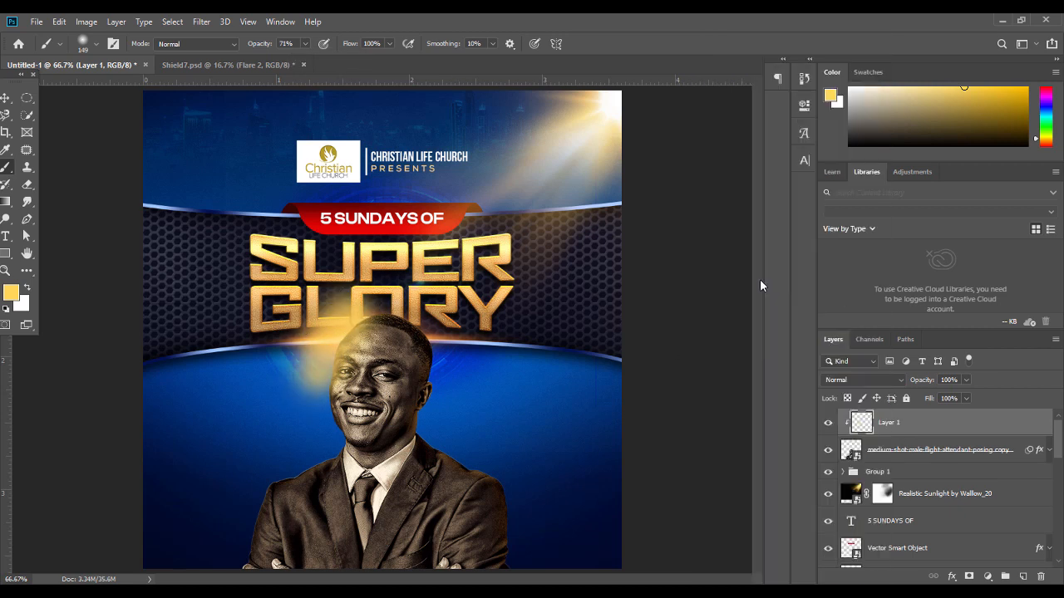
click(861, 381)
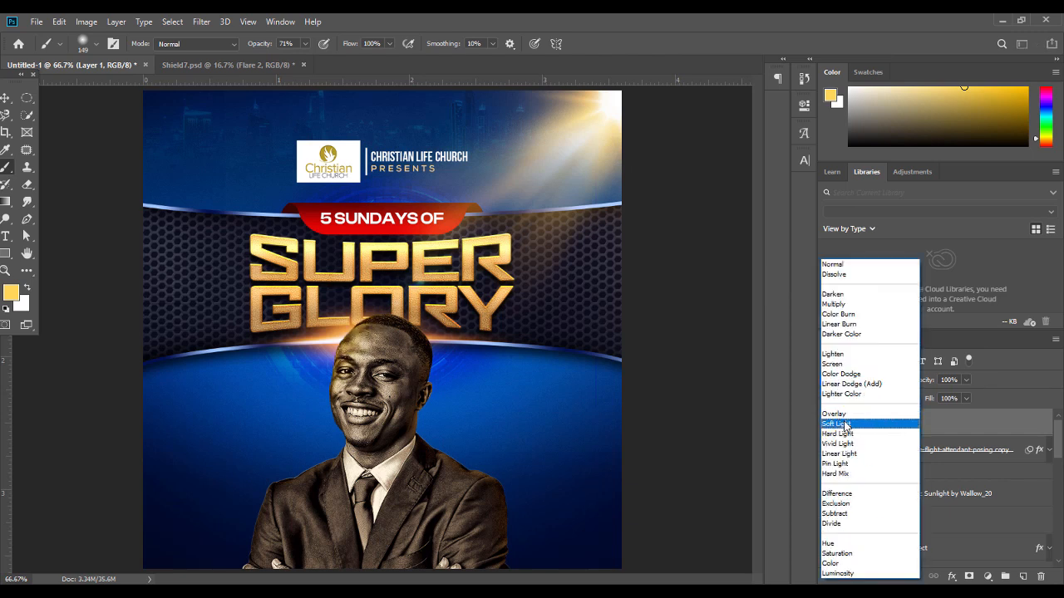
click(844, 425)
click(967, 379)
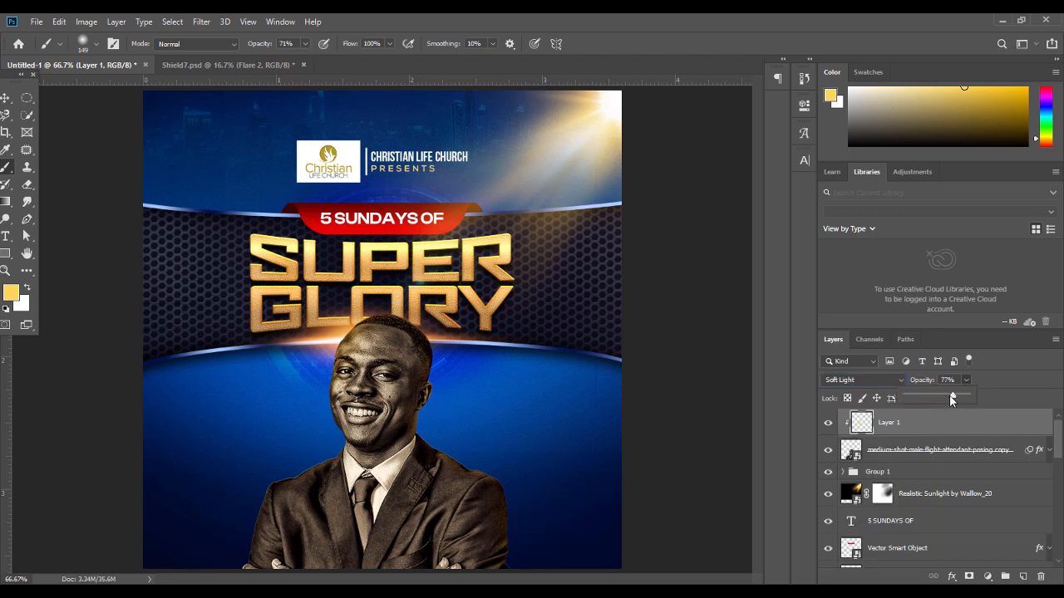
click(6, 98)
click(65, 351)
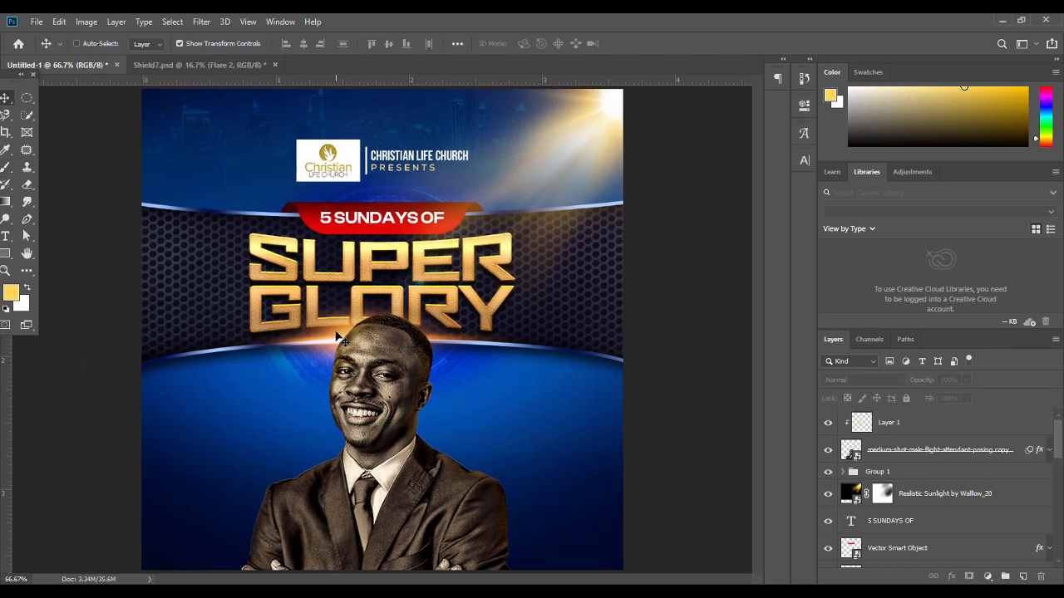
Zoom in on the face and toggle the gold glow layer to compare the effect
key(ctrl+plus)
key(ctrl+plus)
ctrl+click(287, 353)
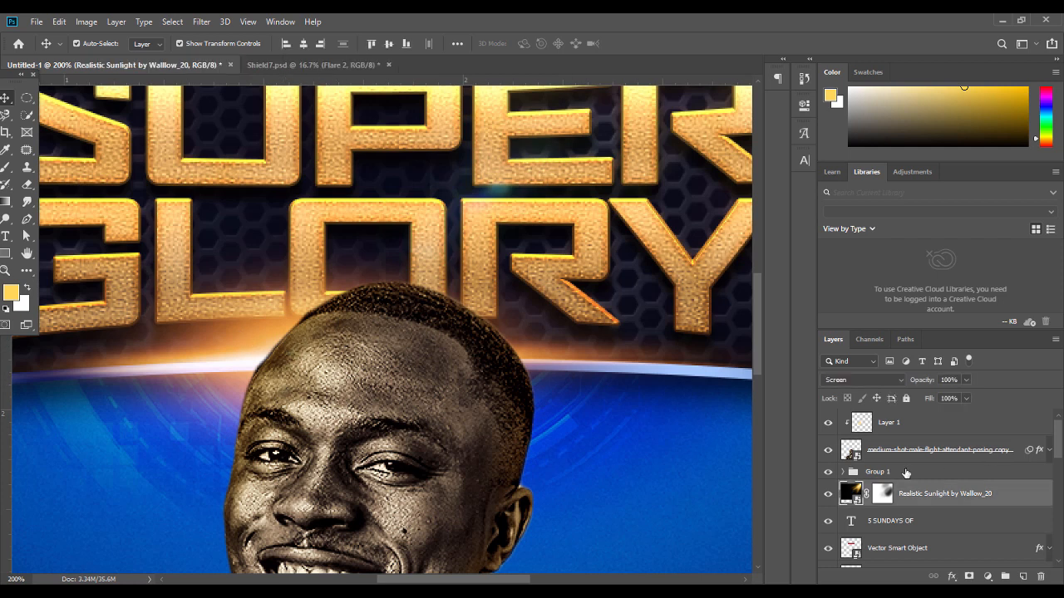
click(828, 424)
click(828, 424)
key(ctrl+minus)
key(ctrl+minus)
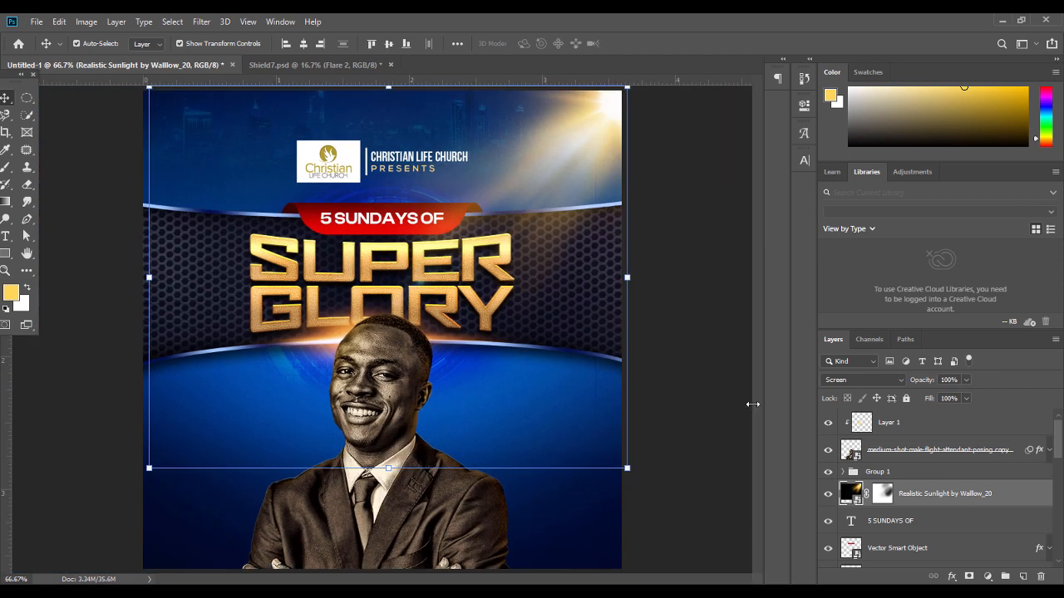
click(694, 374)
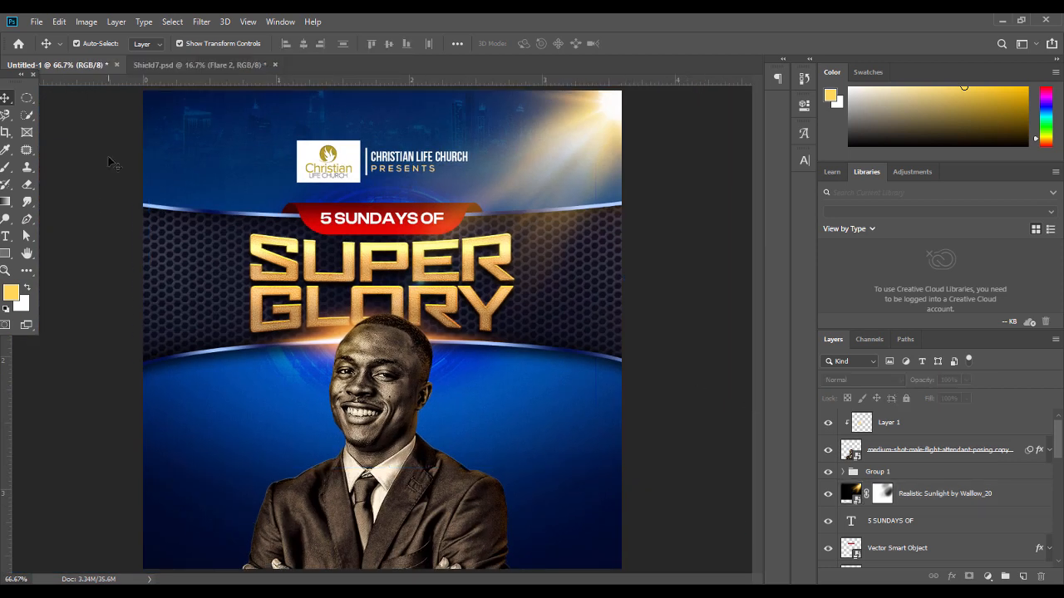
click(5, 236)
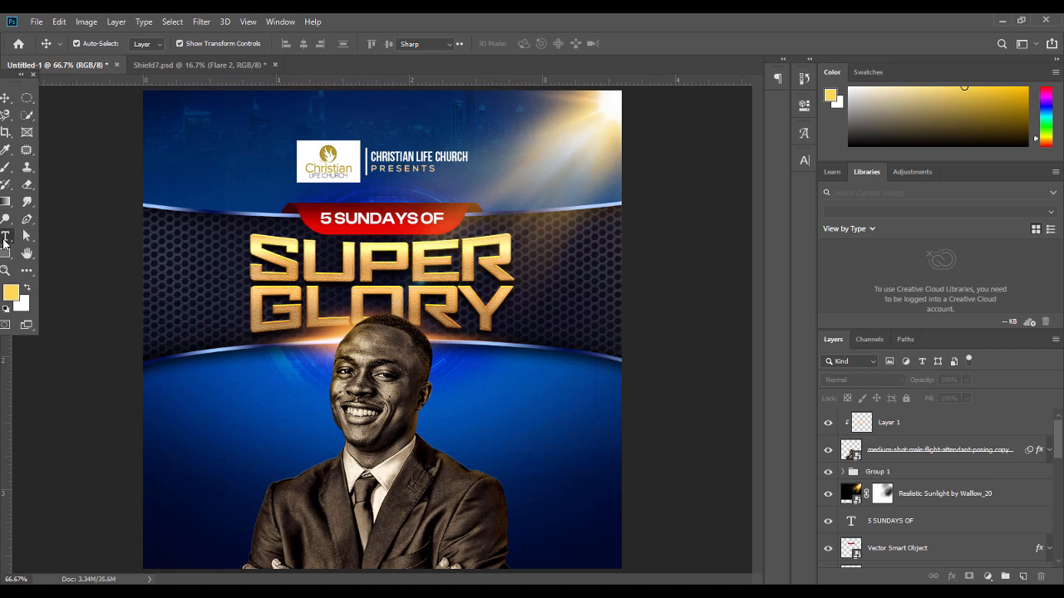
Duplicate the CHRISTIAN LIFE CHURCH PRESENTS text and move the copy left of the man
click(216, 424)
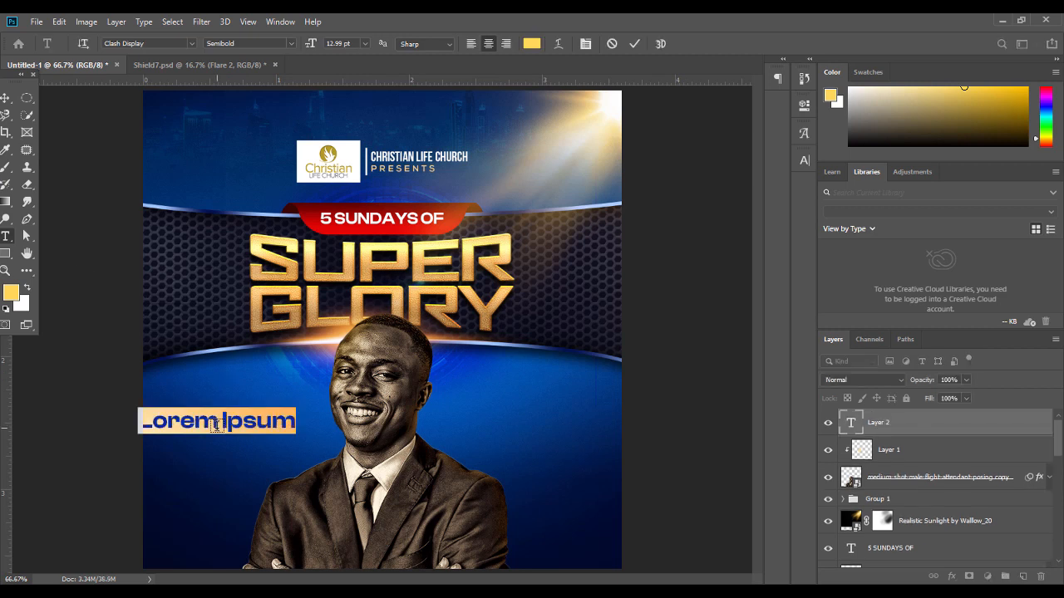
click(5, 100)
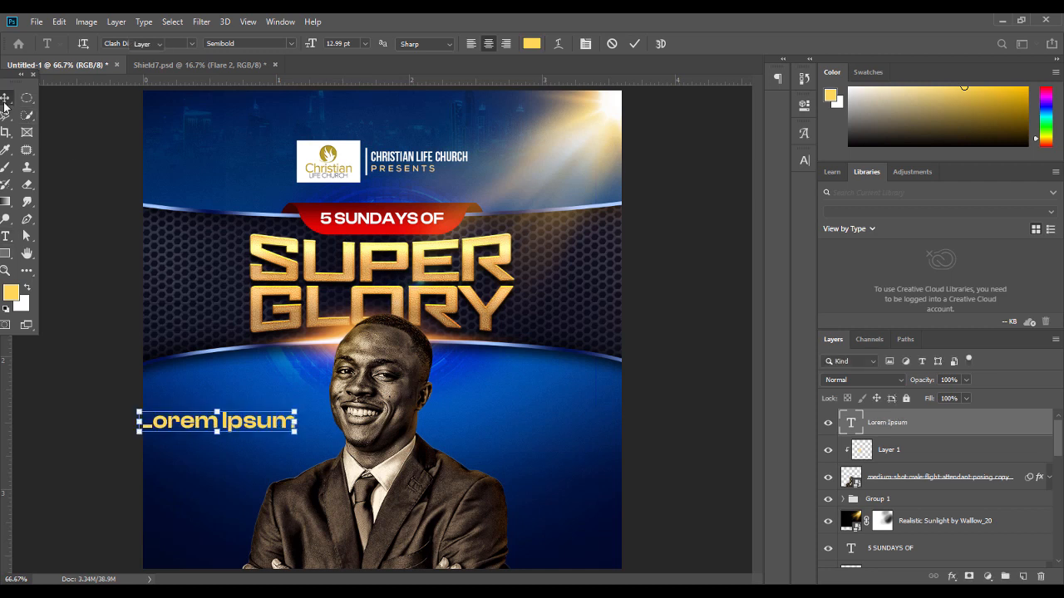
key(Delete)
click(428, 167)
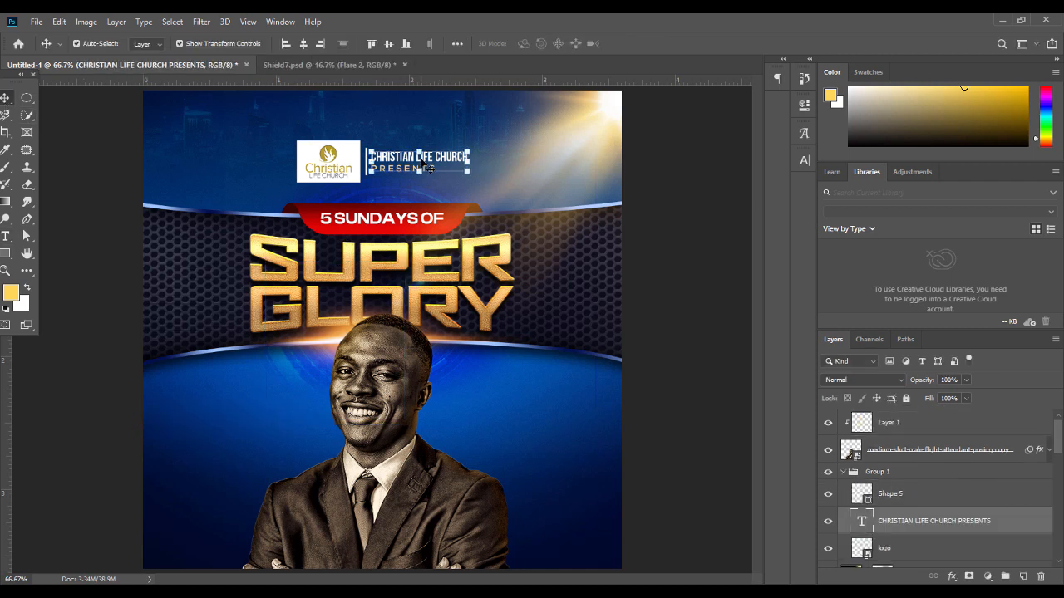
key(ctrl+j)
drag(896, 524, 891, 412)
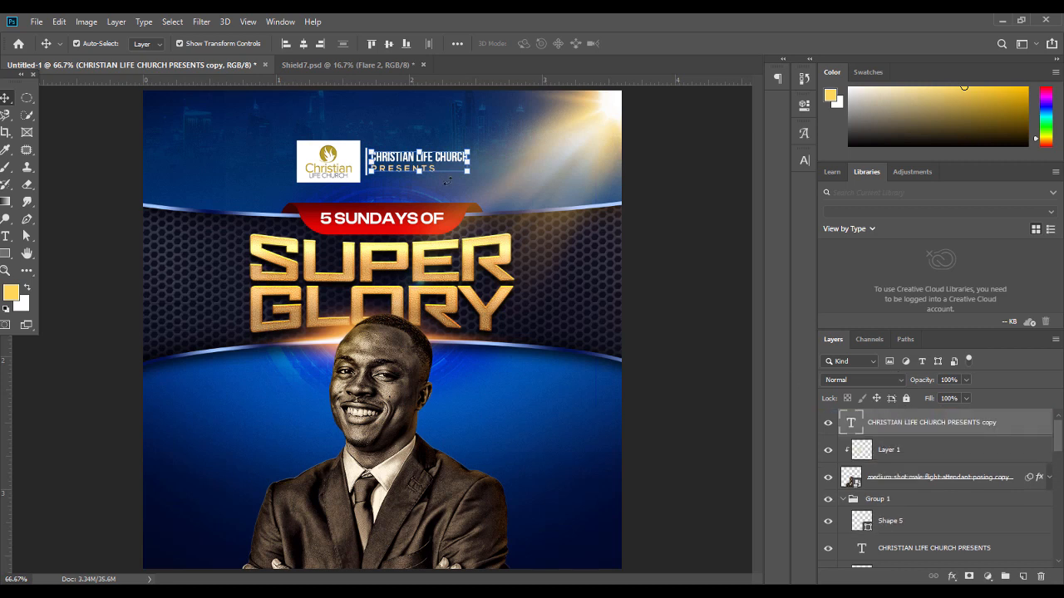
drag(438, 157, 170, 419)
Retype the copied text as PASTOR with the pastor's name, replacing PRESENTS with WITH
double_click(282, 431)
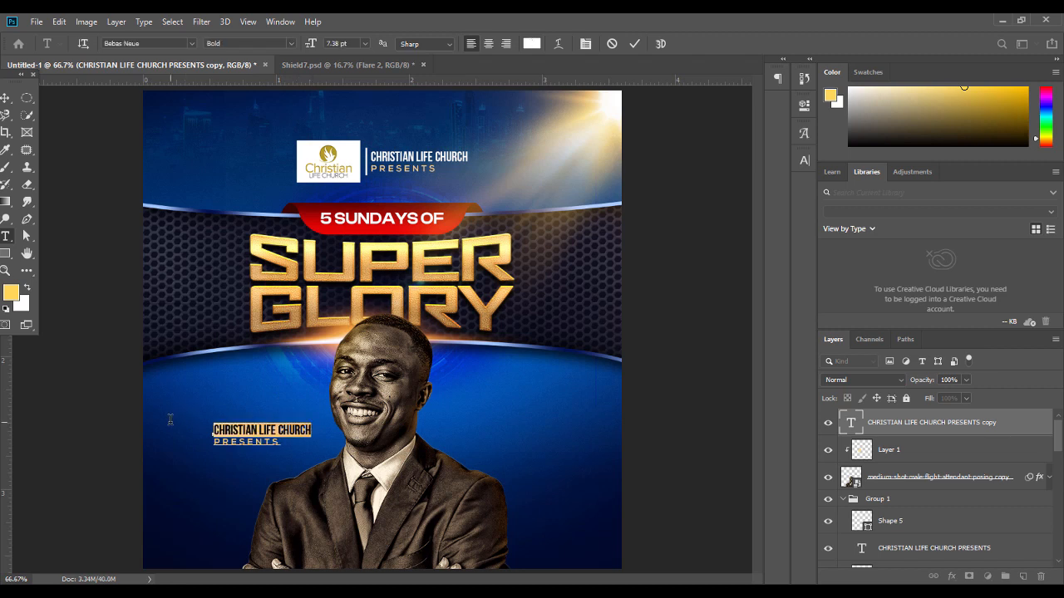
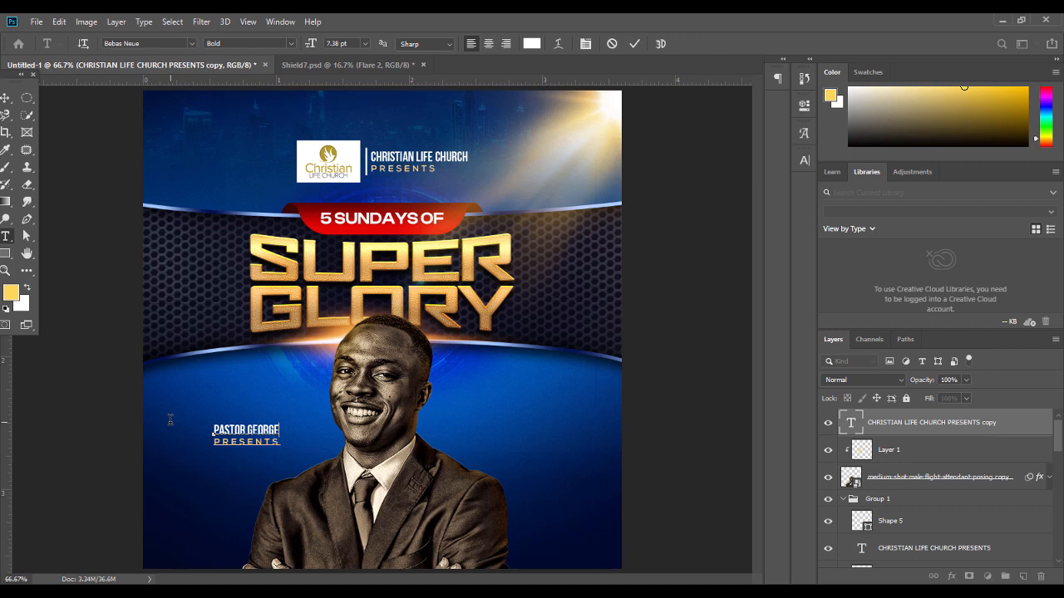
drag(282, 443, 139, 443)
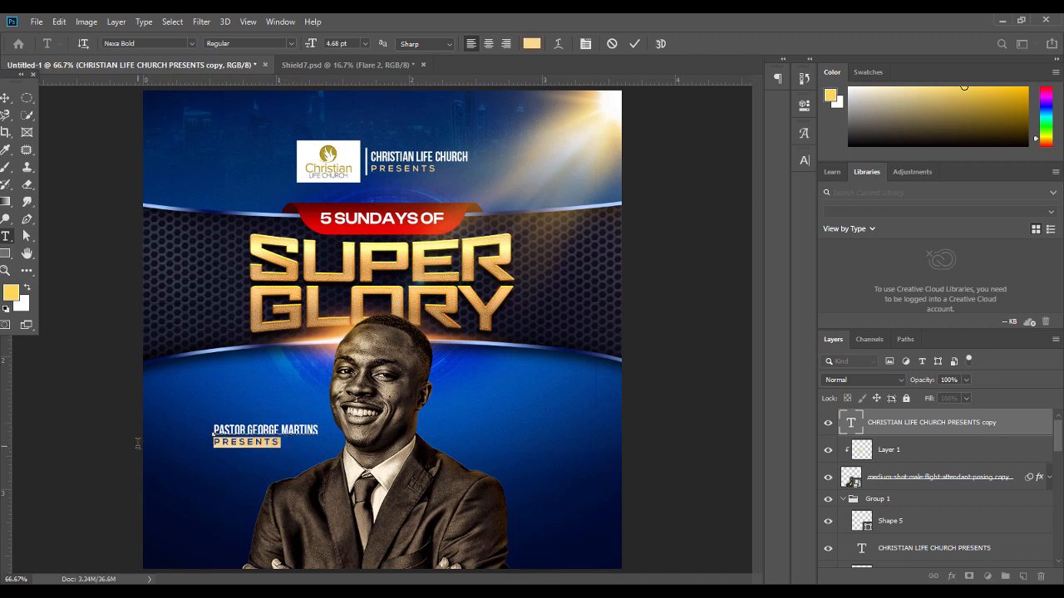
text(WITH)
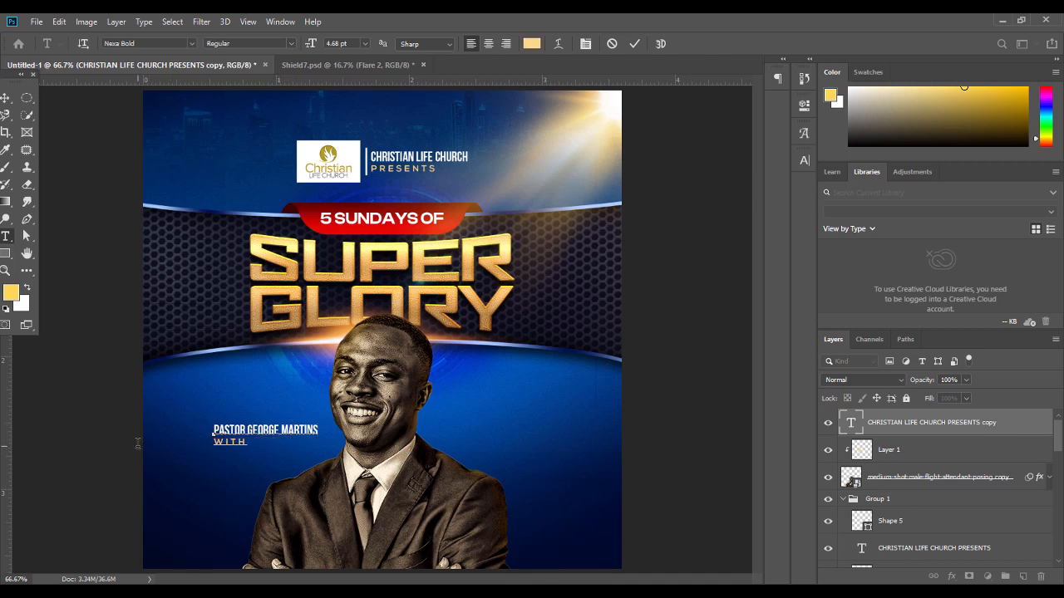
Move WITH onto its own line above PASTOR and the pastor's name
drag(247, 441, 140, 433)
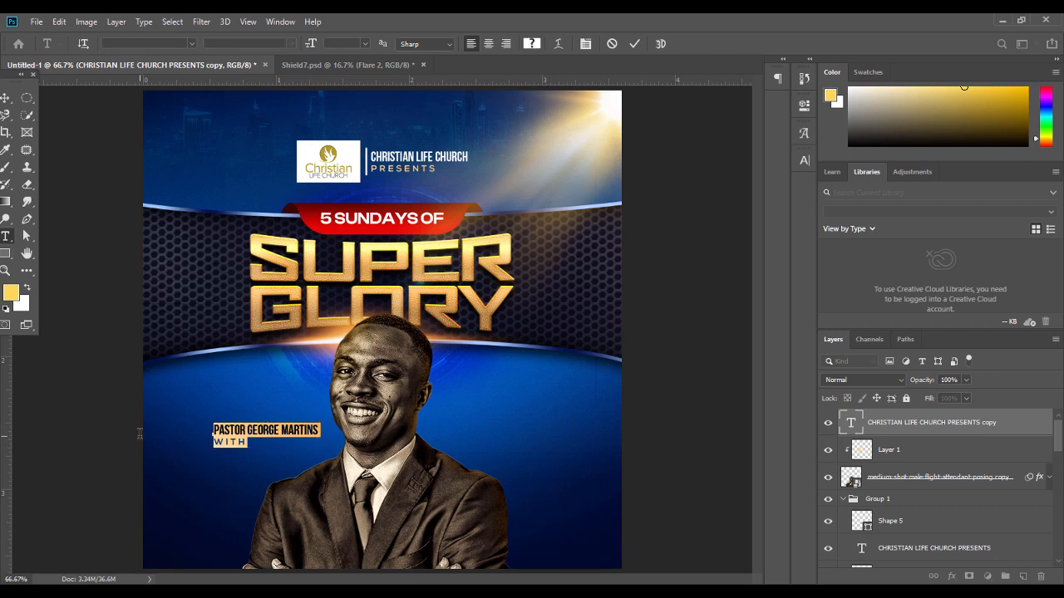
drag(247, 440, 176, 444)
key(ctrl+x)
click(214, 429)
key(Return)
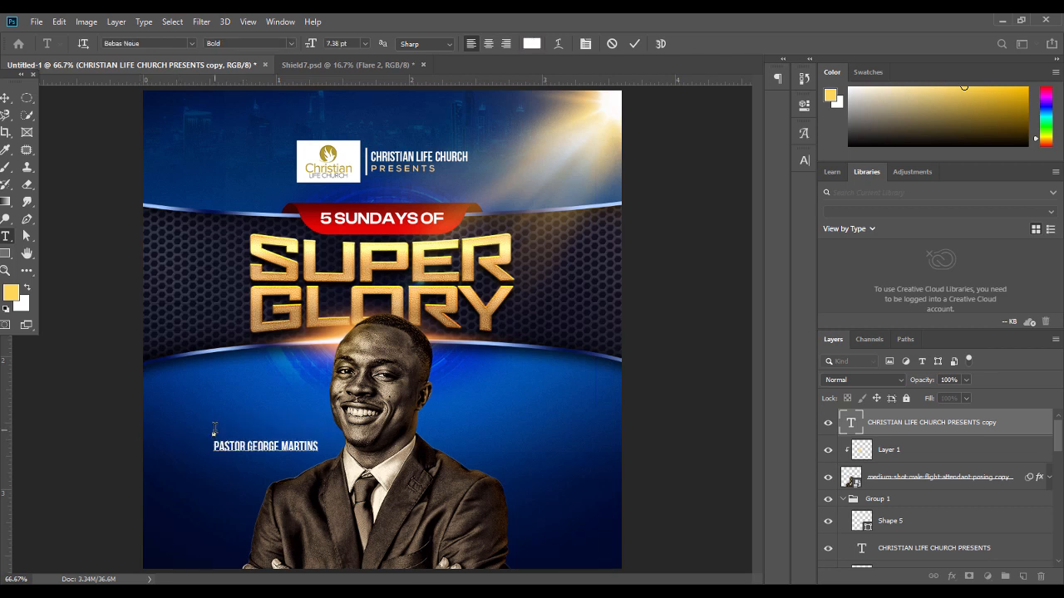
key(ctrl)
key(ctrl+v)
key(Down)
key(Return)
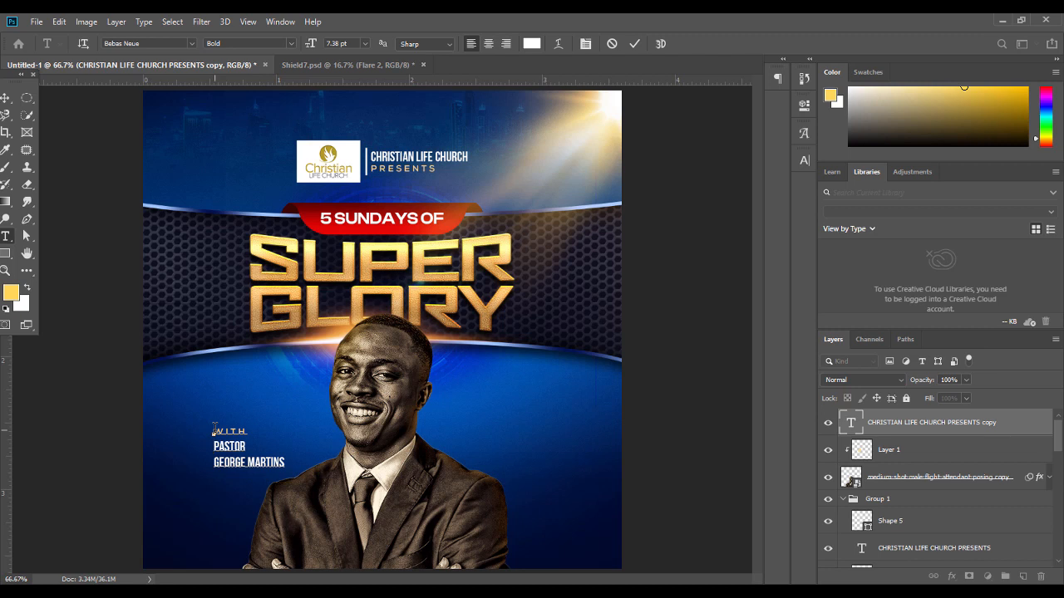
key(BackSpace)
Select WITH and filter the font family list by 'AS'
key(shift+Left)
key(shift+Left)
key(shift+Left)
key(shift+Left)
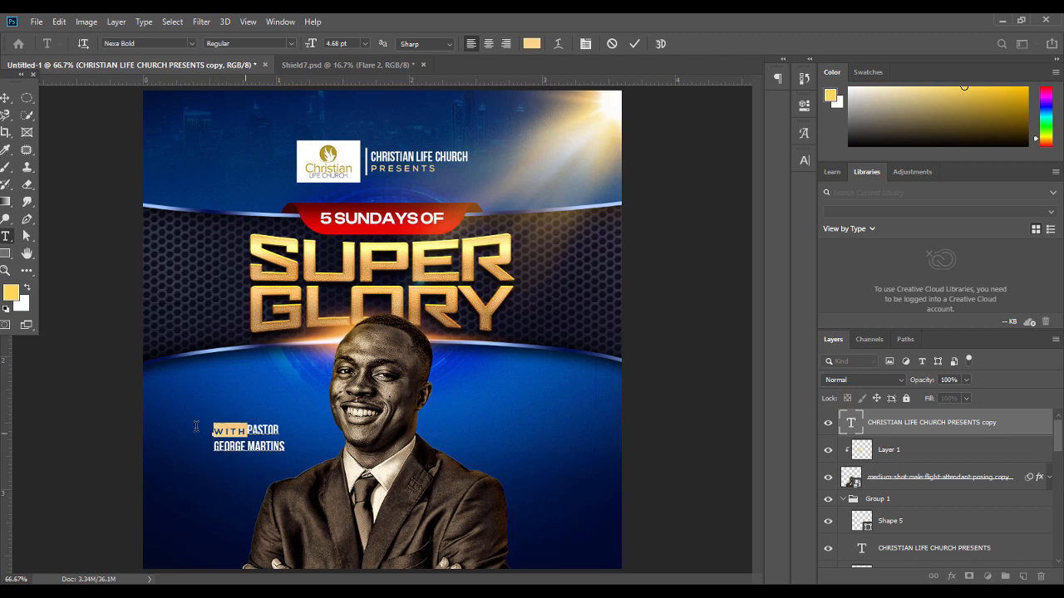
click(159, 47)
text(AS)
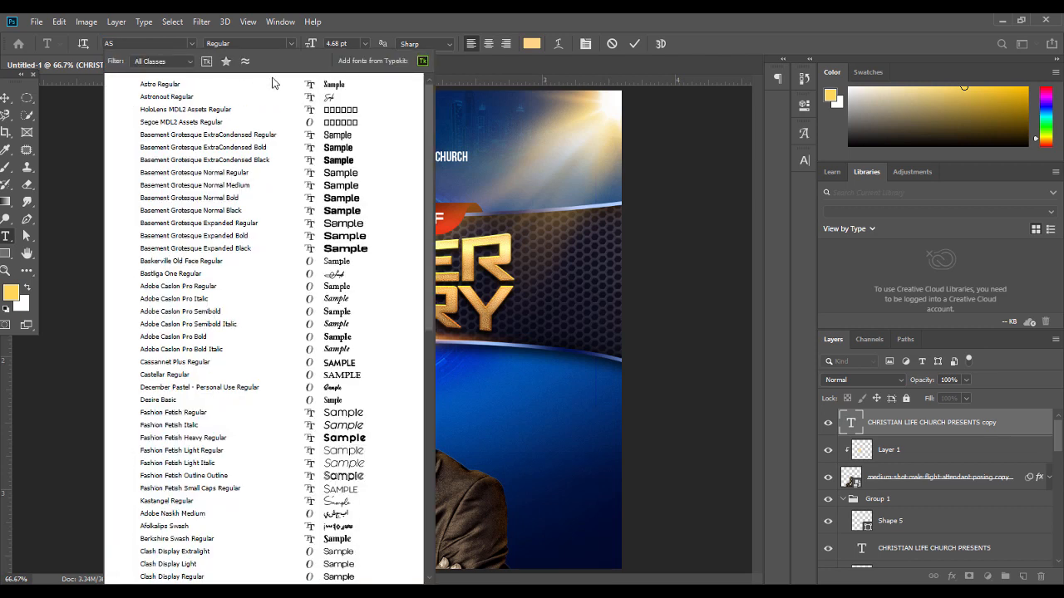
Apply the Astronout font to WITH, then delete the word from the credit
click(332, 98)
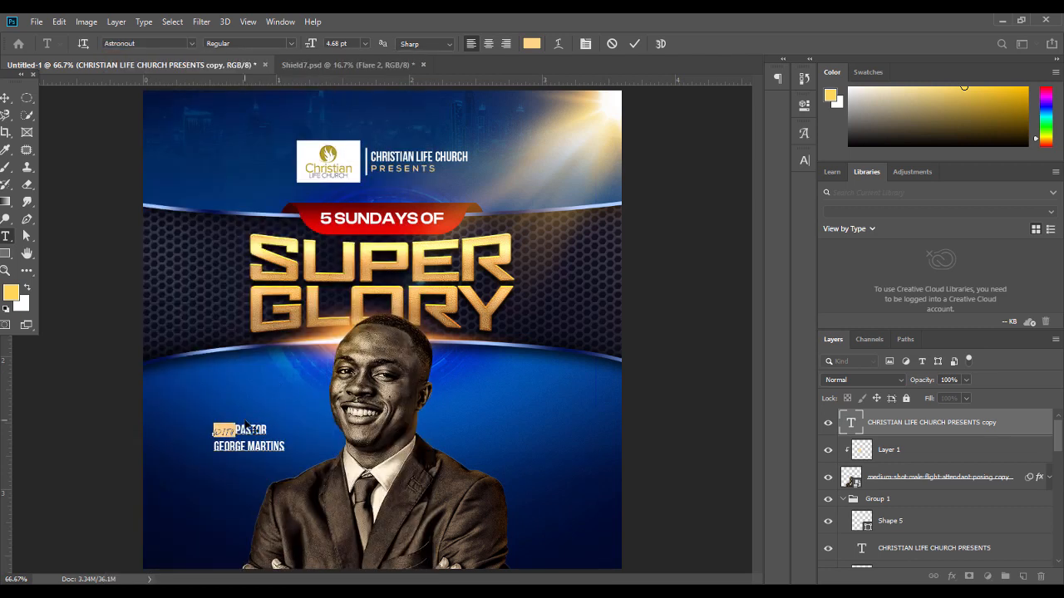
text(with)
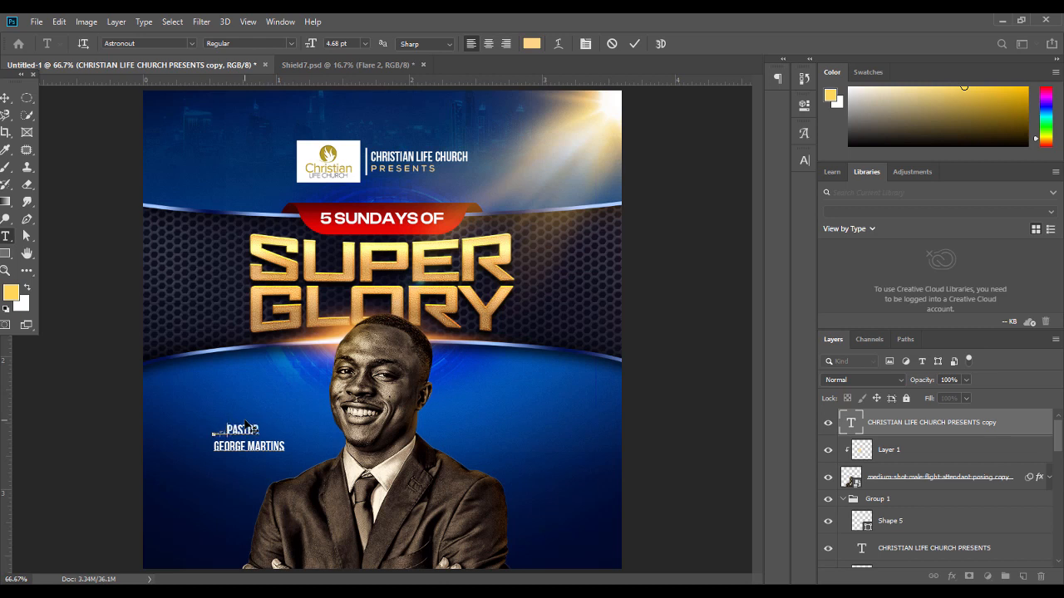
key(BackSpace)
key(BackSpace)
key(BackSpace)
key(BackSpace)
Set the credit's leading to 7 pt, right-align it, and move it beside the portrait
key(ctrl+a)
click(804, 160)
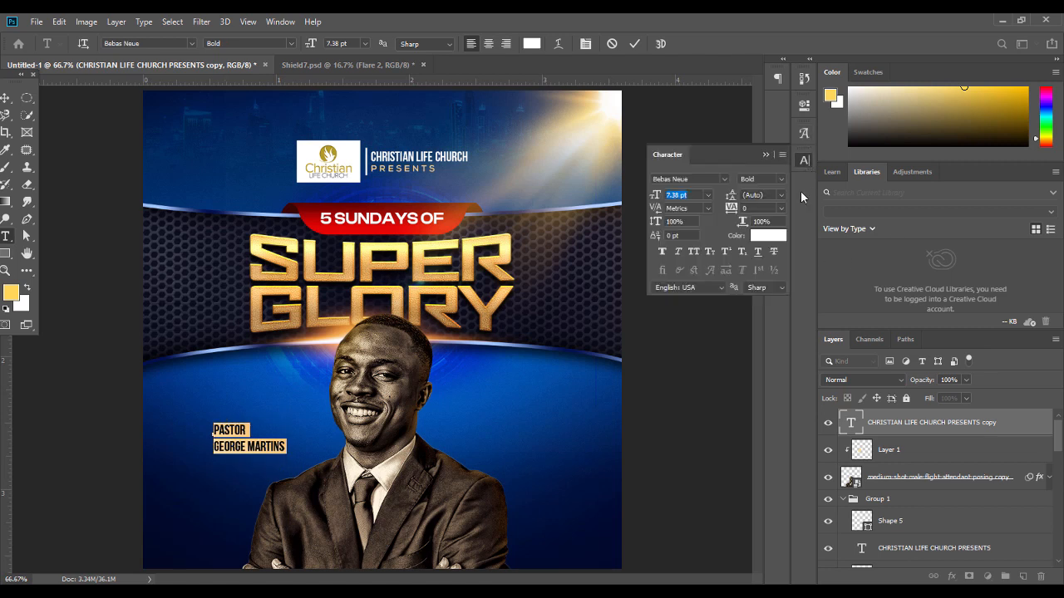
click(776, 195)
text(9)
key(Return)
key(Down)
key(Down)
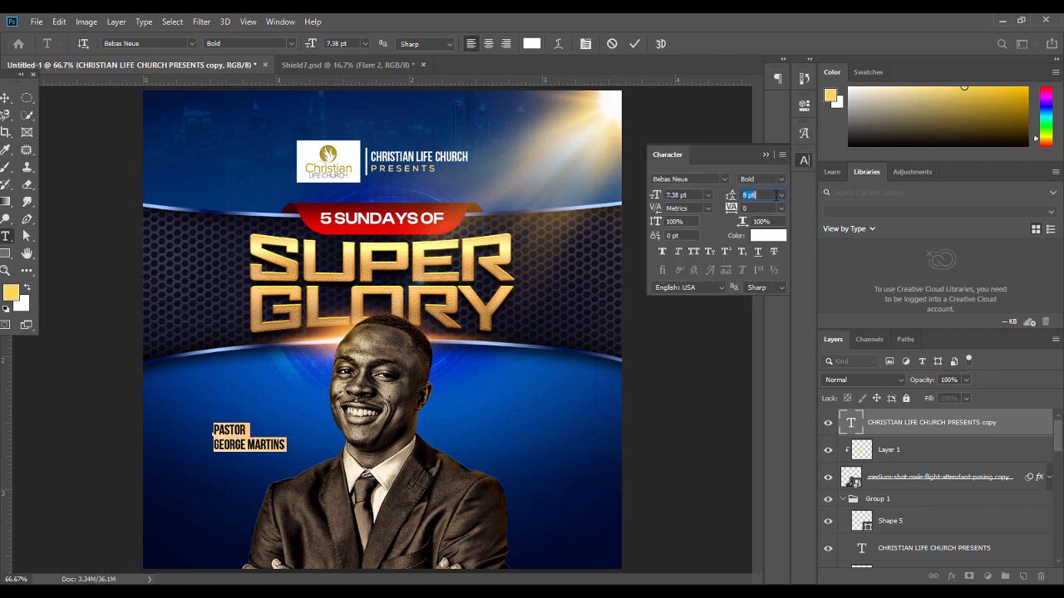
click(766, 156)
click(505, 43)
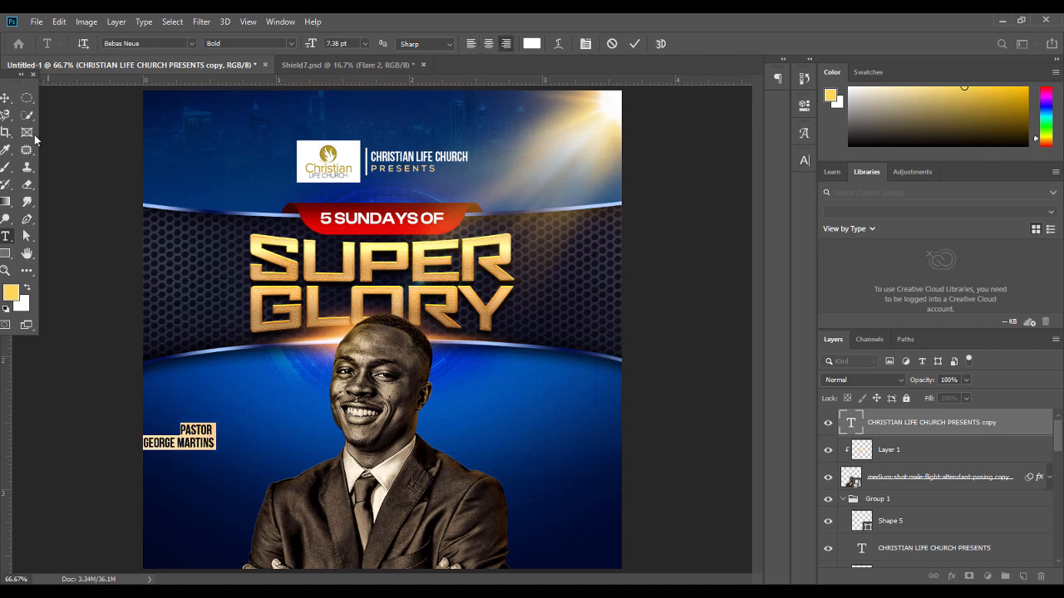
click(5, 97)
drag(221, 433, 301, 424)
Set PASTOR to Bebas Neue Regular and widen the credit text slightly
key(t)
double_click(267, 433)
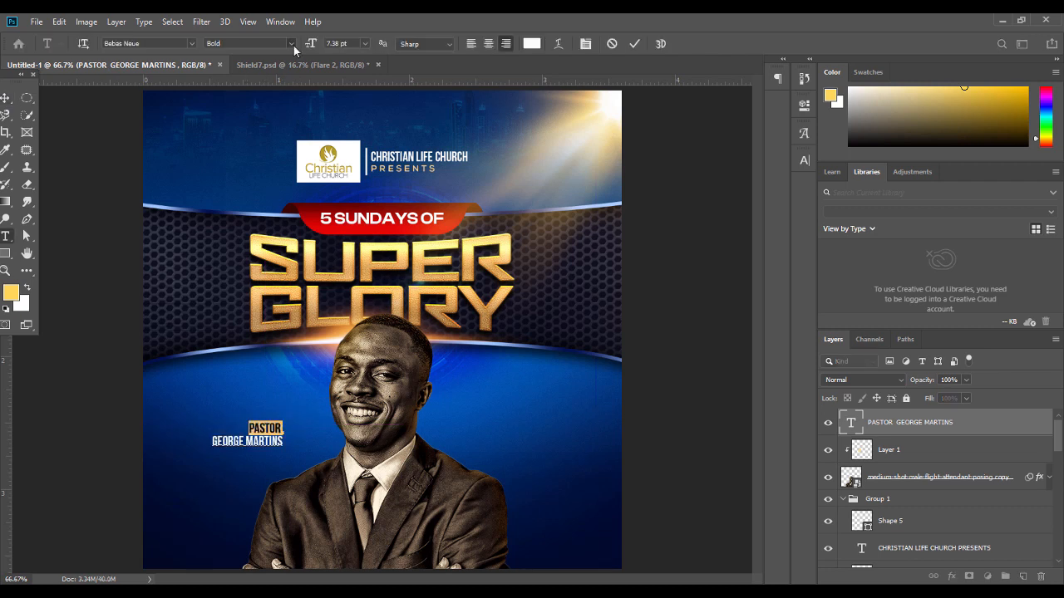
click(293, 46)
click(268, 86)
click(5, 97)
drag(287, 436, 293, 436)
key(Return)
click(705, 352)
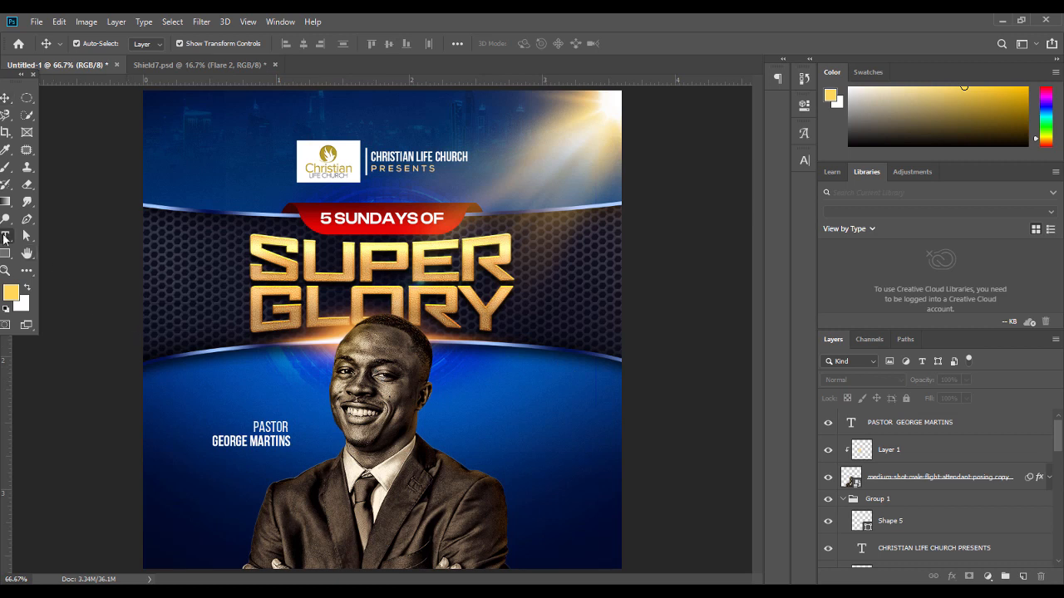
Add a new text layer reading 'with' with tracking 0 and size 33.24 pt
click(5, 237)
click(210, 409)
key(ctrl+v)
key(ctrl+a)
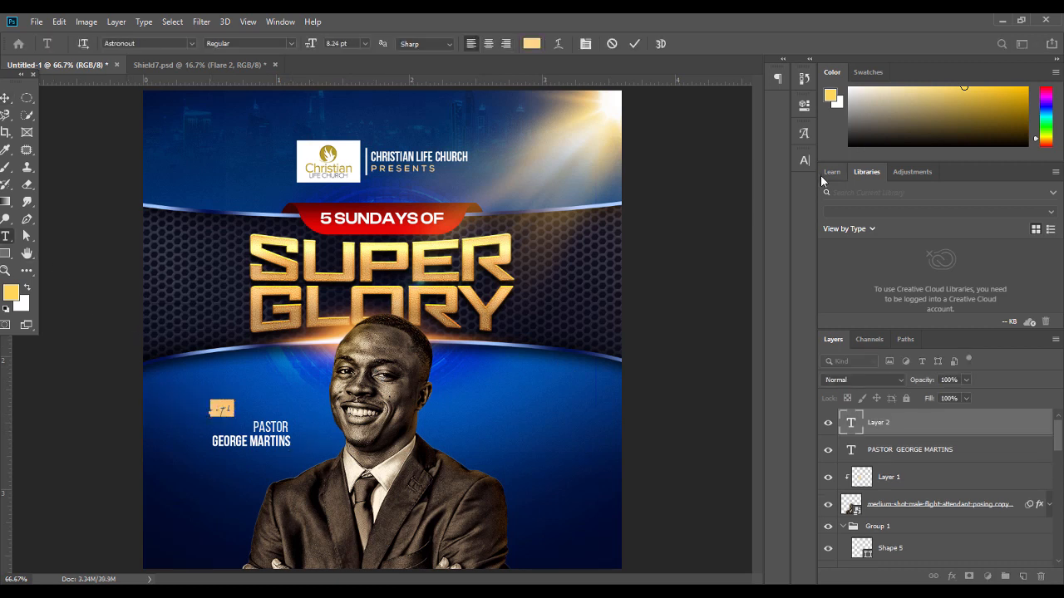
click(804, 160)
click(782, 207)
click(763, 288)
drag(656, 197, 673, 200)
key(Tab)
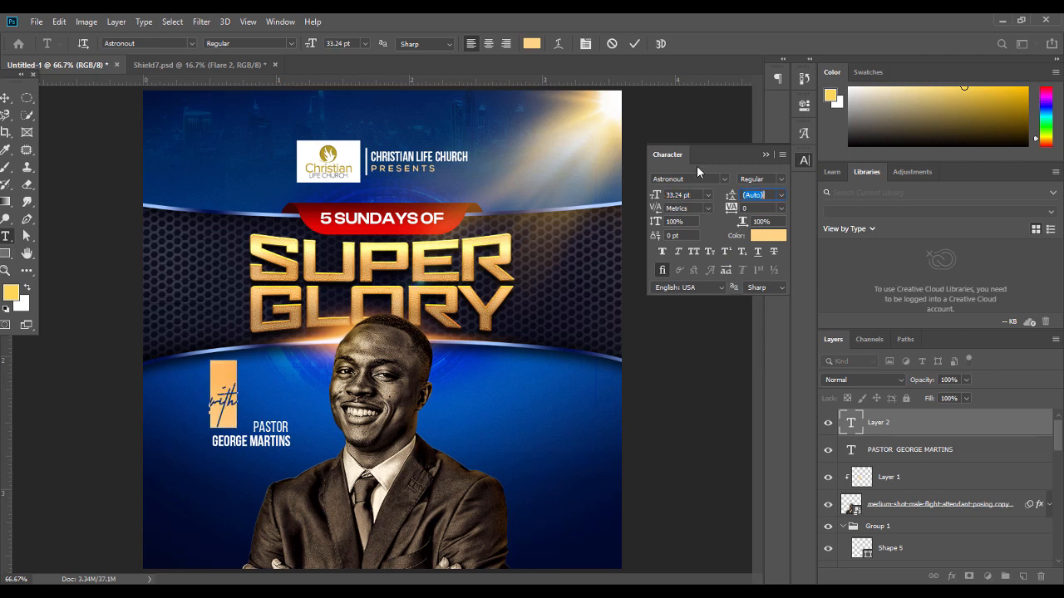
click(761, 154)
Place the script 'with' just left of PASTOR and stack its layer below the name layer
click(5, 98)
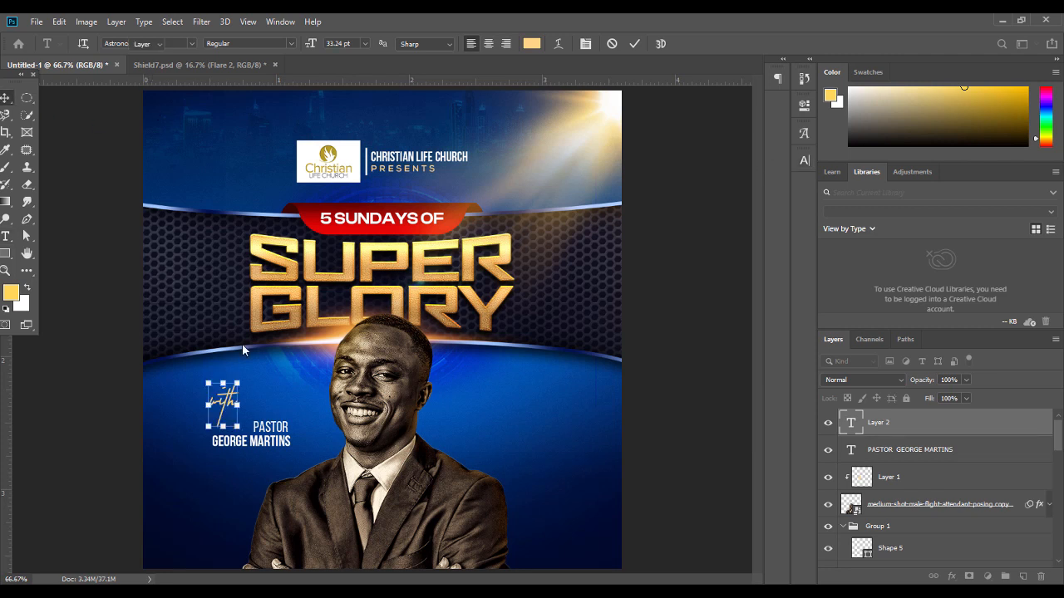
drag(227, 397, 237, 424)
click(271, 426)
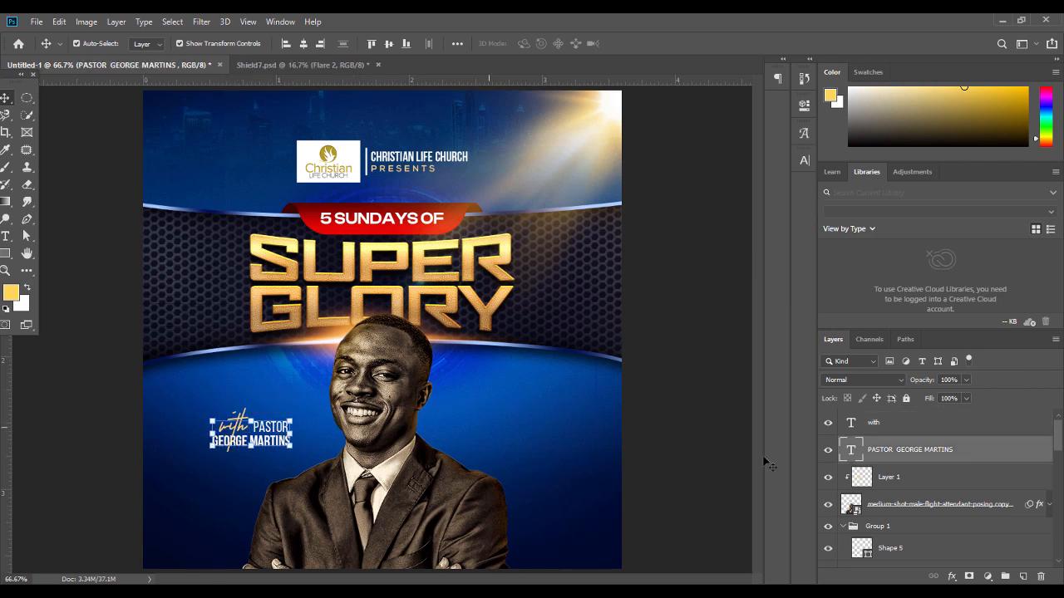
drag(909, 423, 909, 459)
click(694, 435)
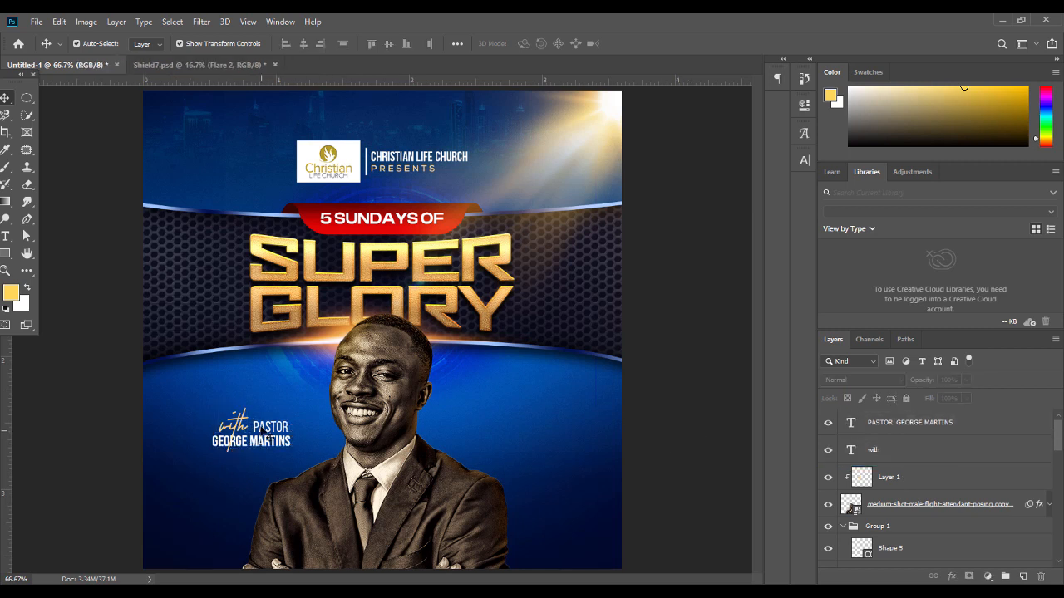
Nudge the script 'with' slightly right and down, and undo an accidental sunlight flare move
click(246, 428)
key(Right)
key(Right)
key(Right)
key(Down)
click(722, 398)
drag(263, 136, 248, 431)
key(ctrl+z)
Check the colour of PRESENTS in the church heading with the Color Picker
click(732, 275)
double_click(413, 168)
drag(437, 170, 369, 168)
click(531, 43)
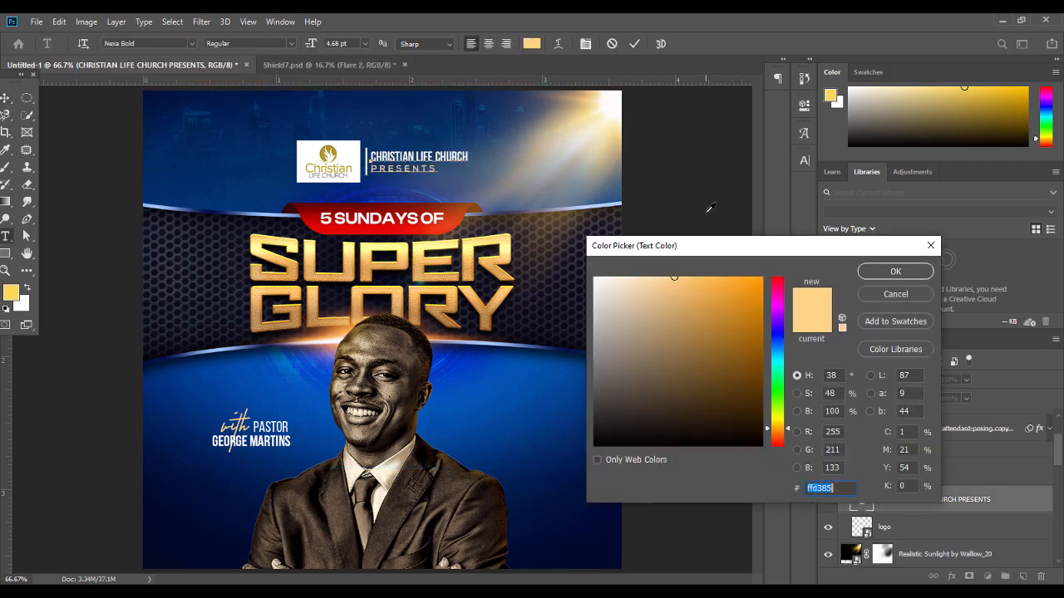
click(912, 277)
click(6, 96)
Inspect the pastor name and 'with' text colours, committing both edits unchanged
double_click(249, 433)
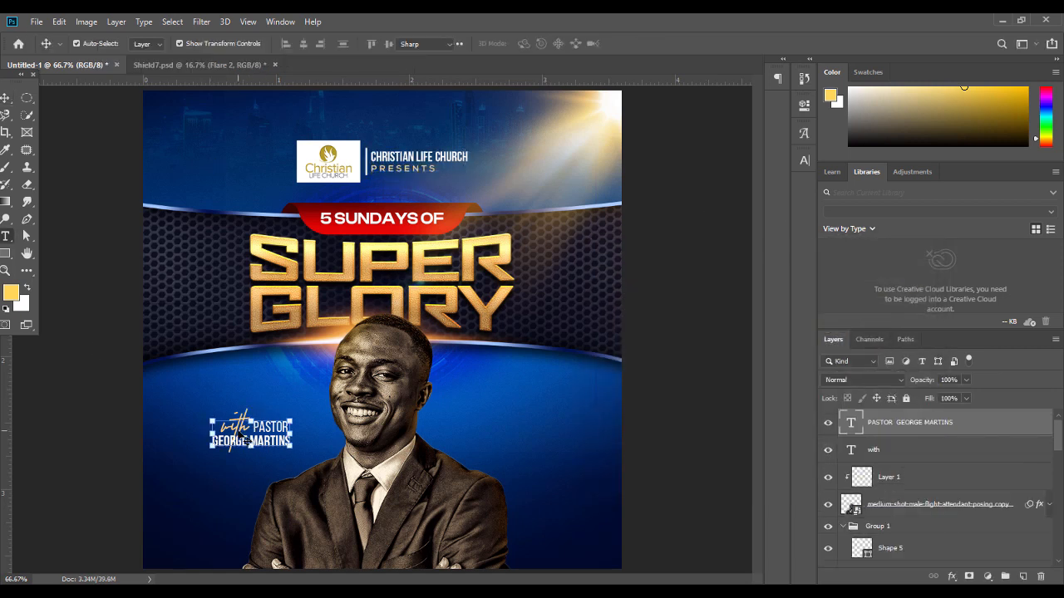
key(ctrl+a)
click(6, 97)
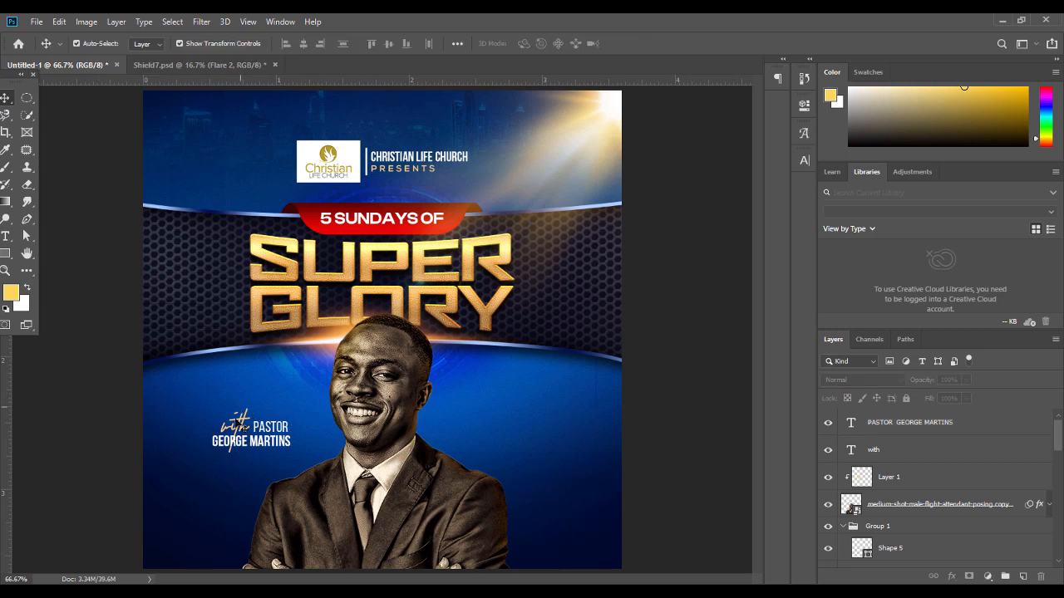
double_click(856, 449)
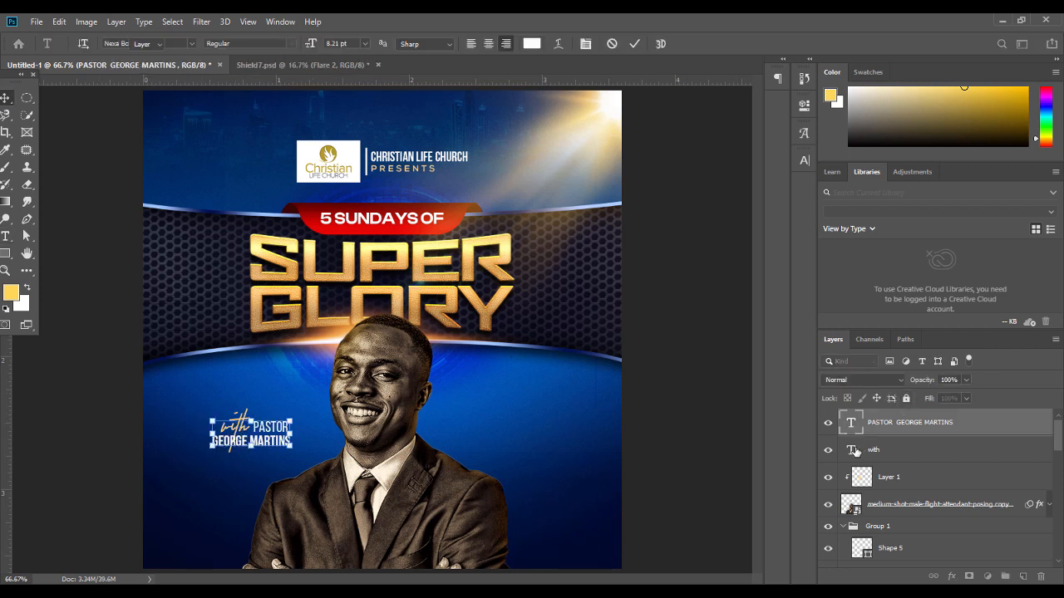
click(532, 43)
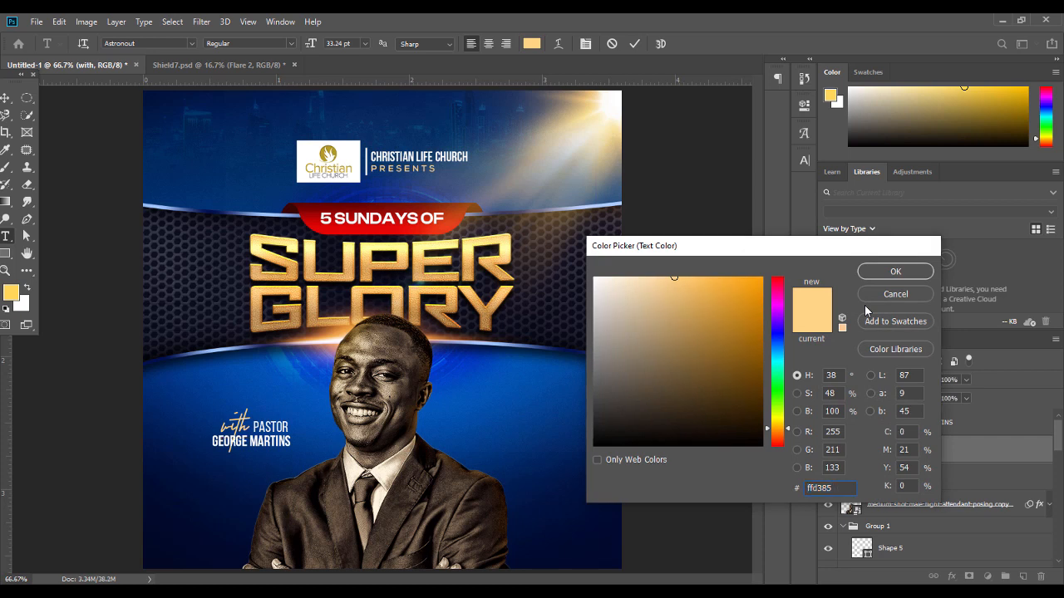
click(895, 271)
click(5, 98)
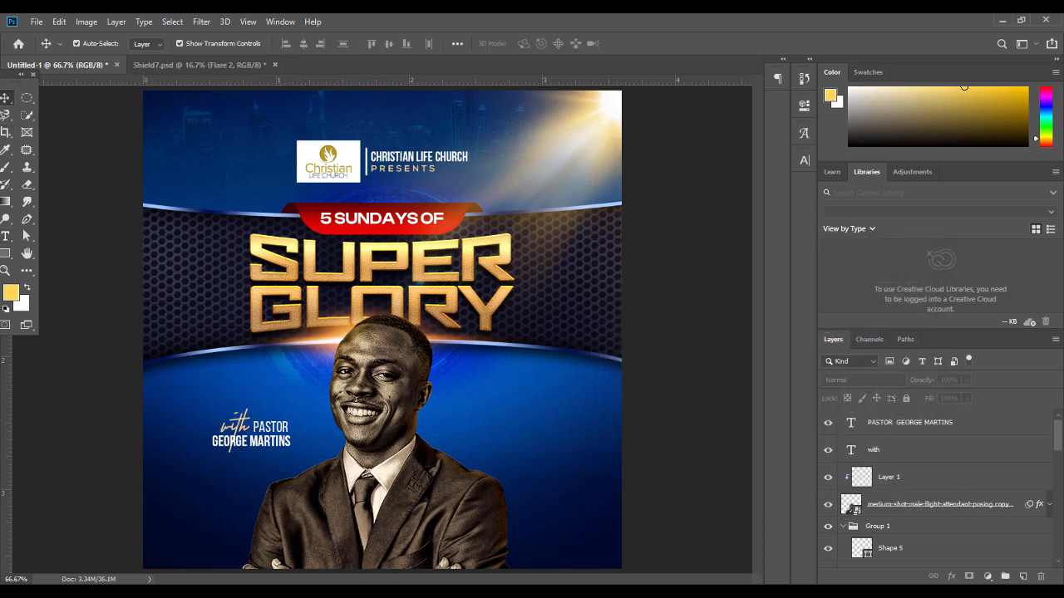
click(368, 591)
Place the platic paper tape image over the pastor credit and scale it down
click(403, 112)
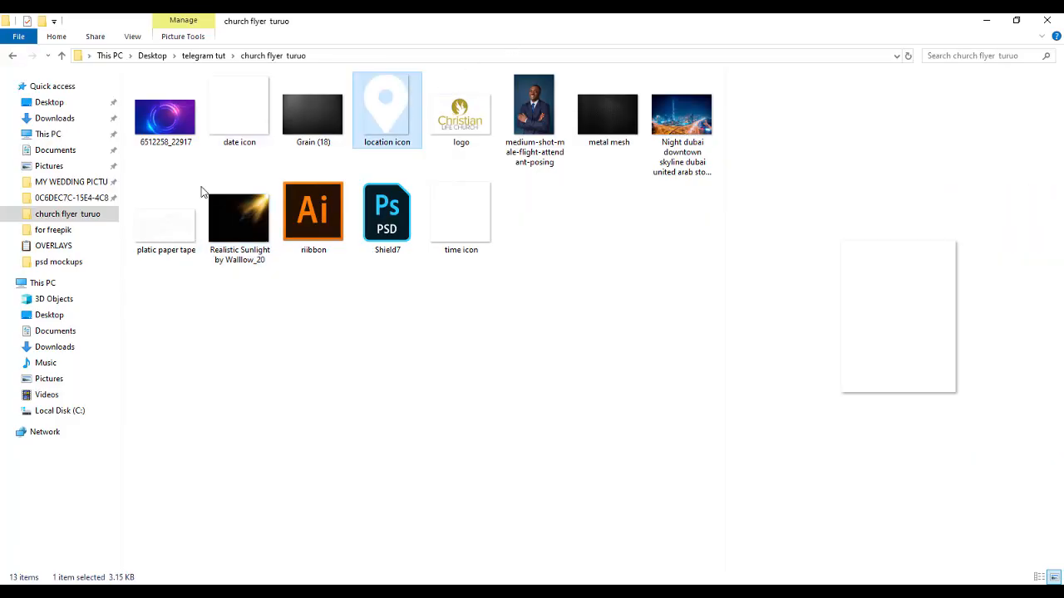
drag(174, 224, 260, 441)
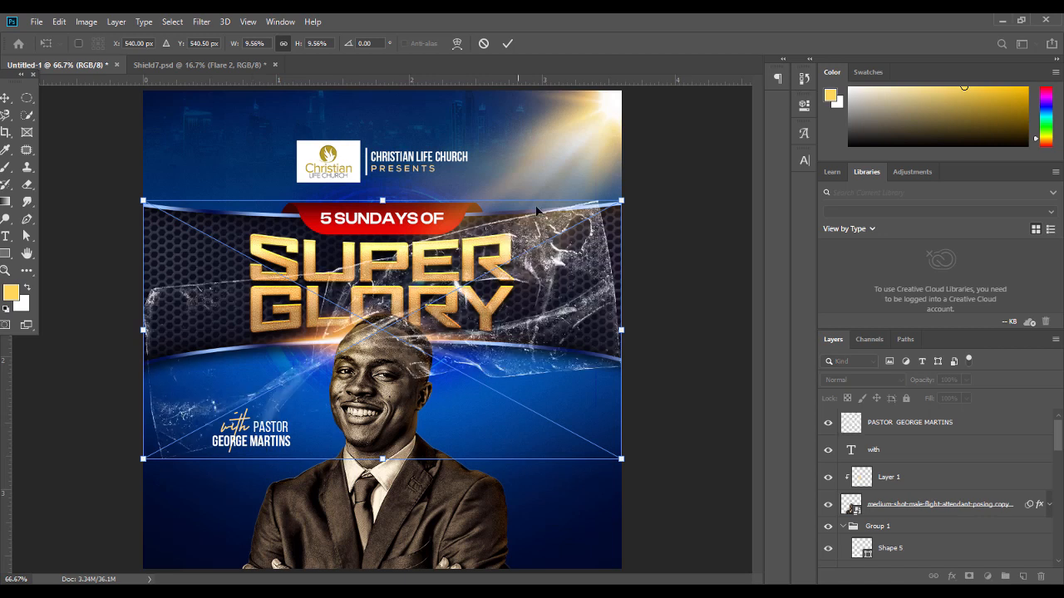
drag(382, 198, 381, 379)
drag(422, 430, 292, 443)
drag(250, 390, 285, 428)
key(Return)
key(ctrl+z)
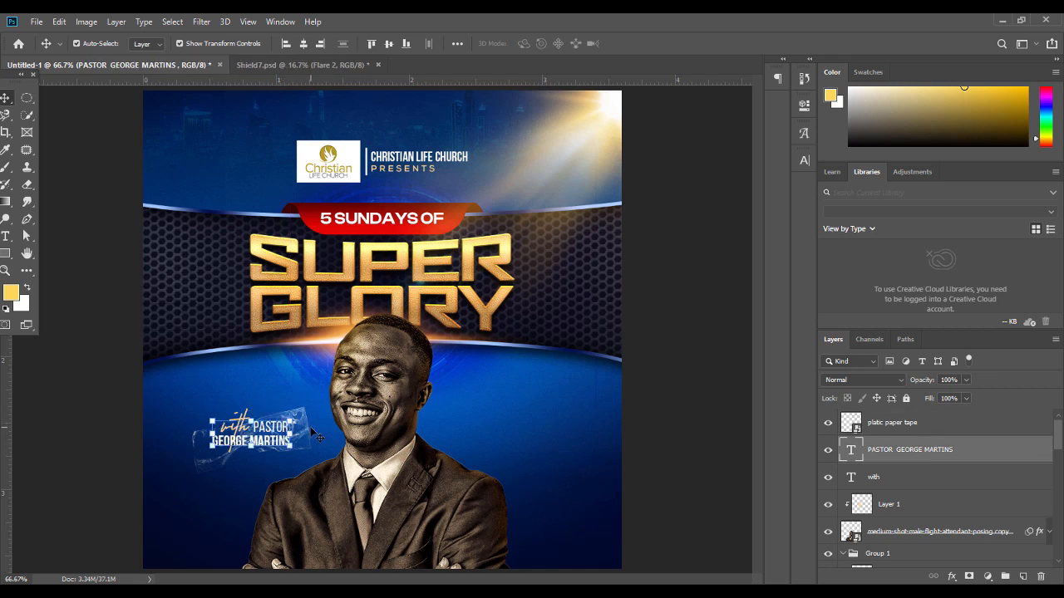
Nudge the tape layer up slightly and fade it to about 64% opacity
click(315, 429)
click(305, 432)
key(shift+Up)
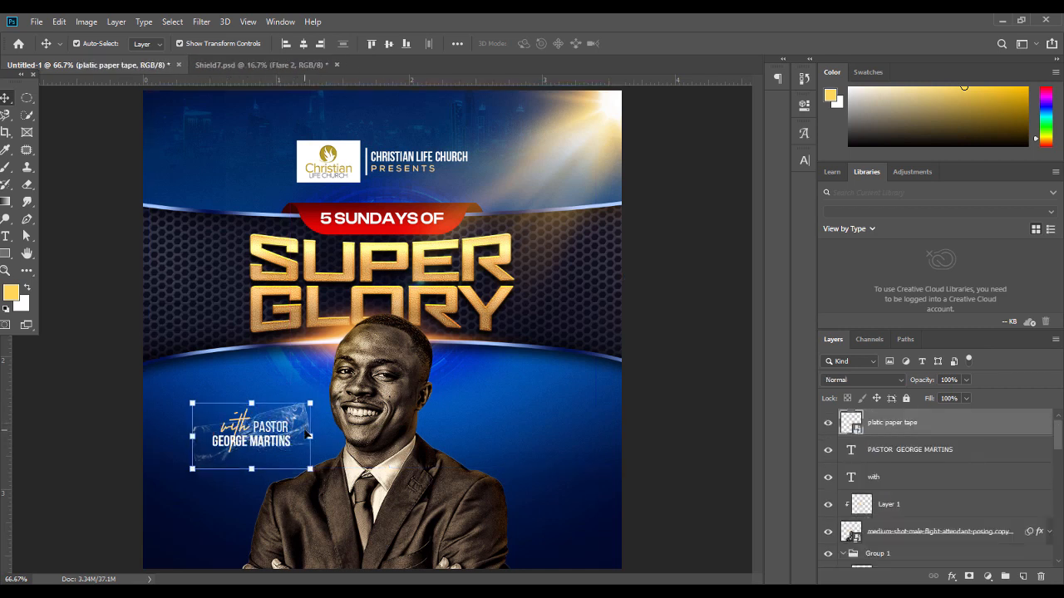
drag(965, 380, 944, 399)
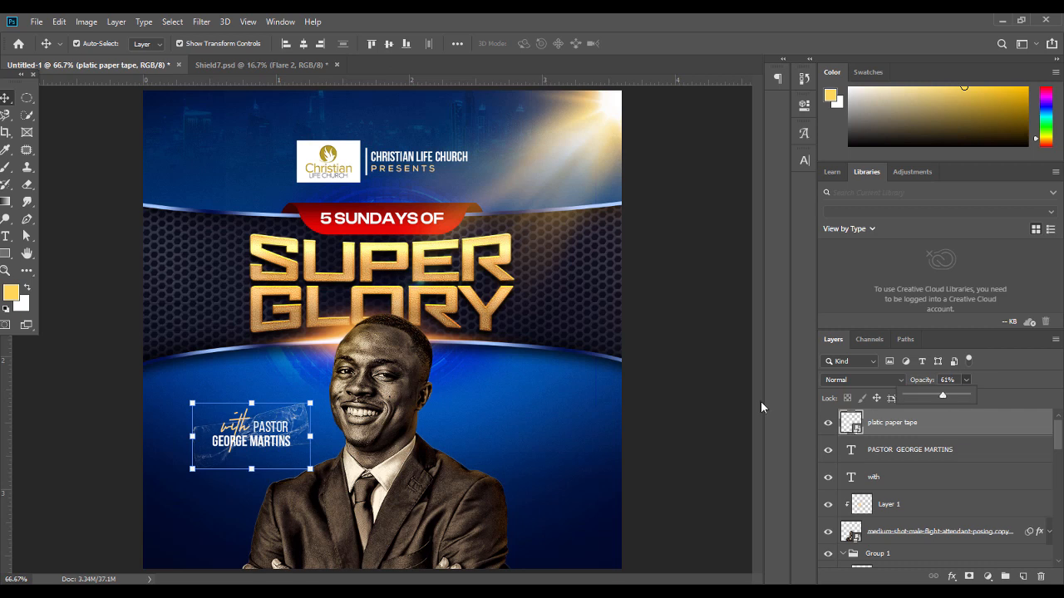
click(724, 401)
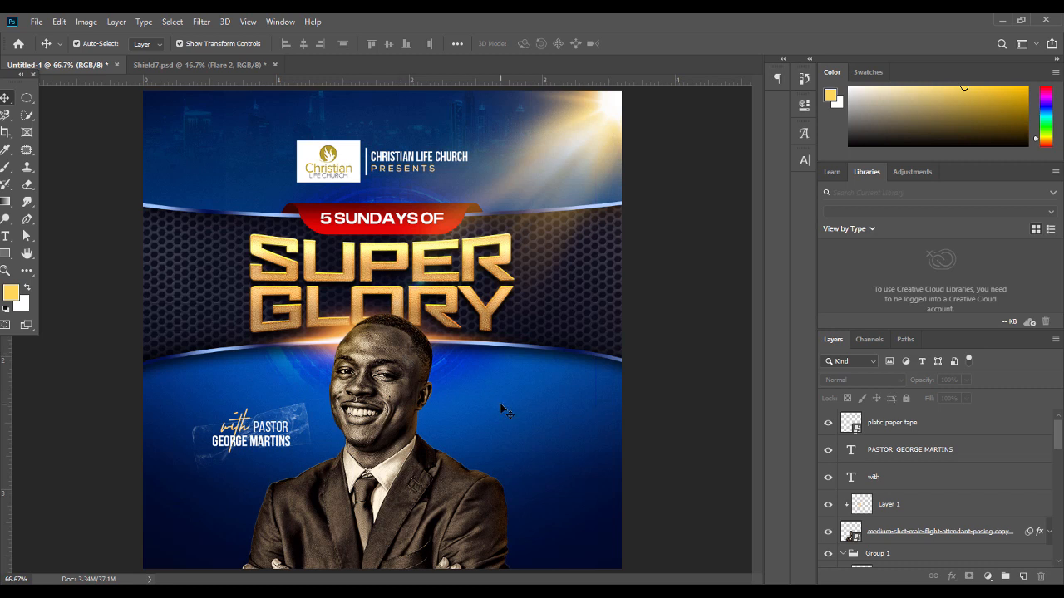
click(541, 426)
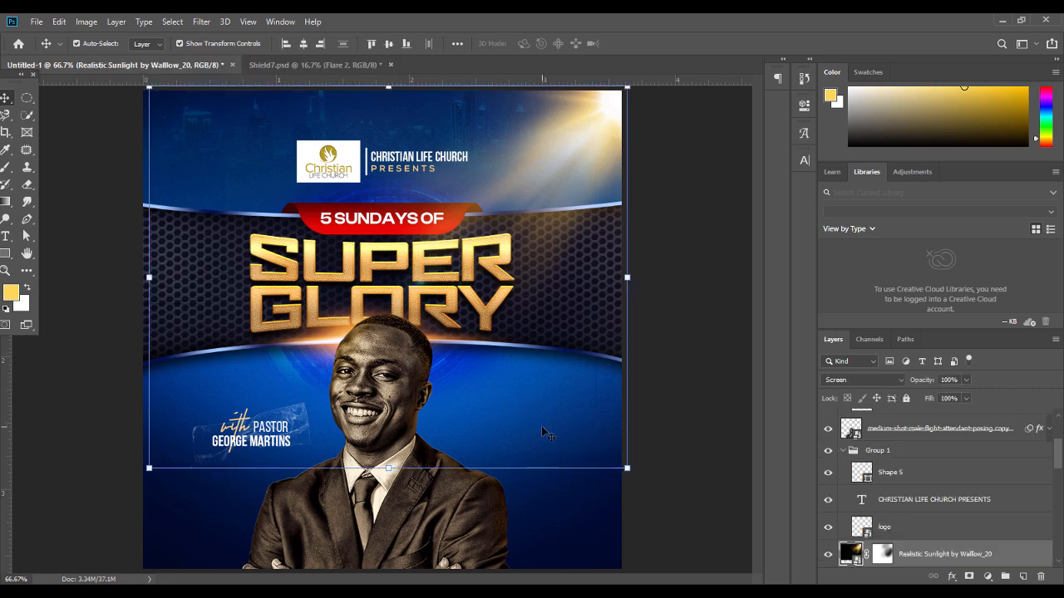
click(704, 473)
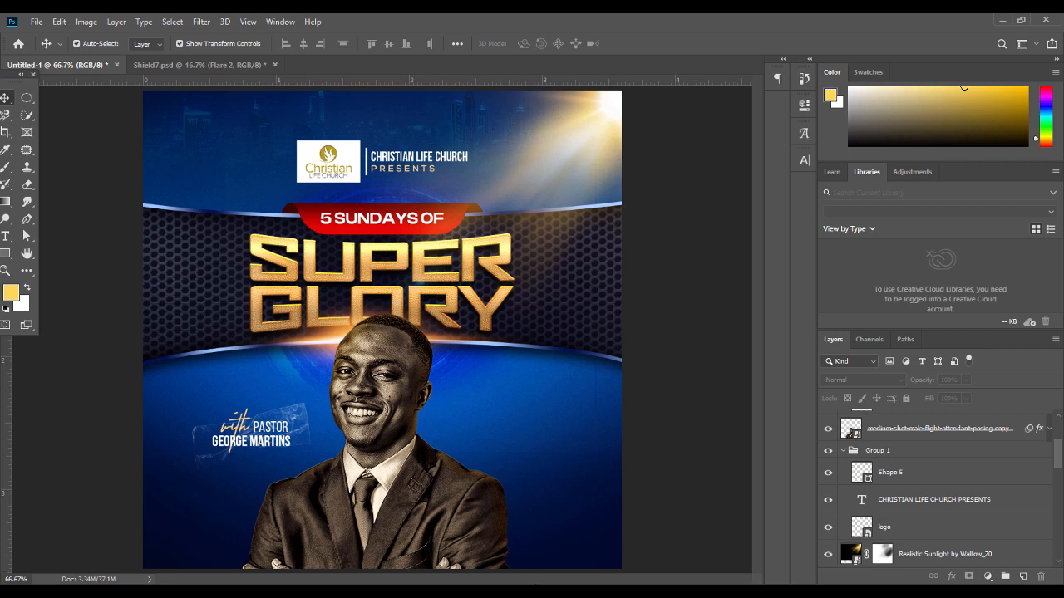
Place the location icon, scaled to about 42%, to the right of the pastor
key(alt+Tab)
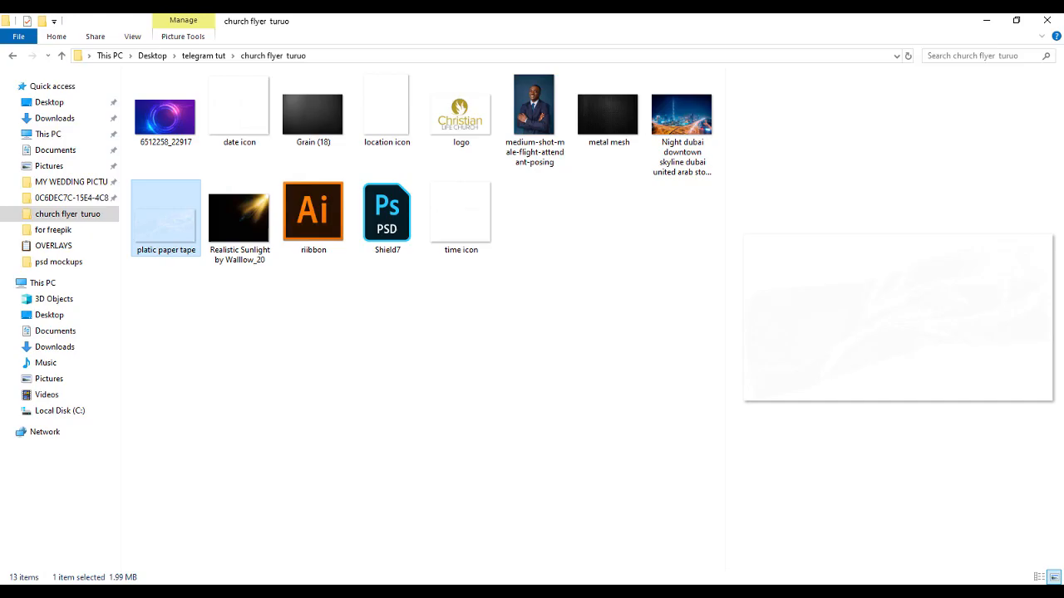
drag(387, 108, 546, 447)
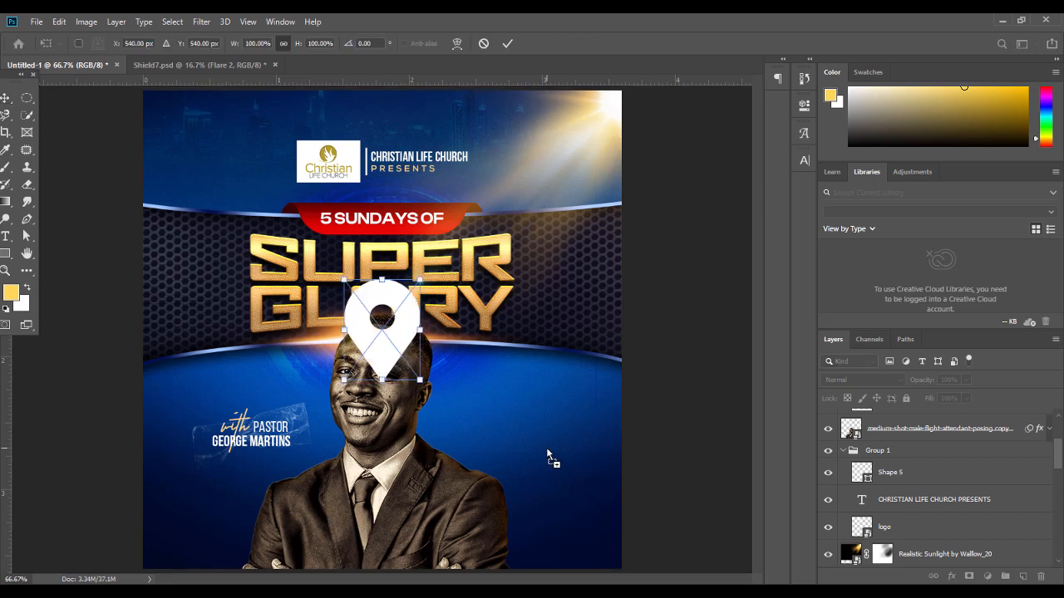
drag(347, 334, 390, 334)
drag(403, 329, 532, 425)
key(Return)
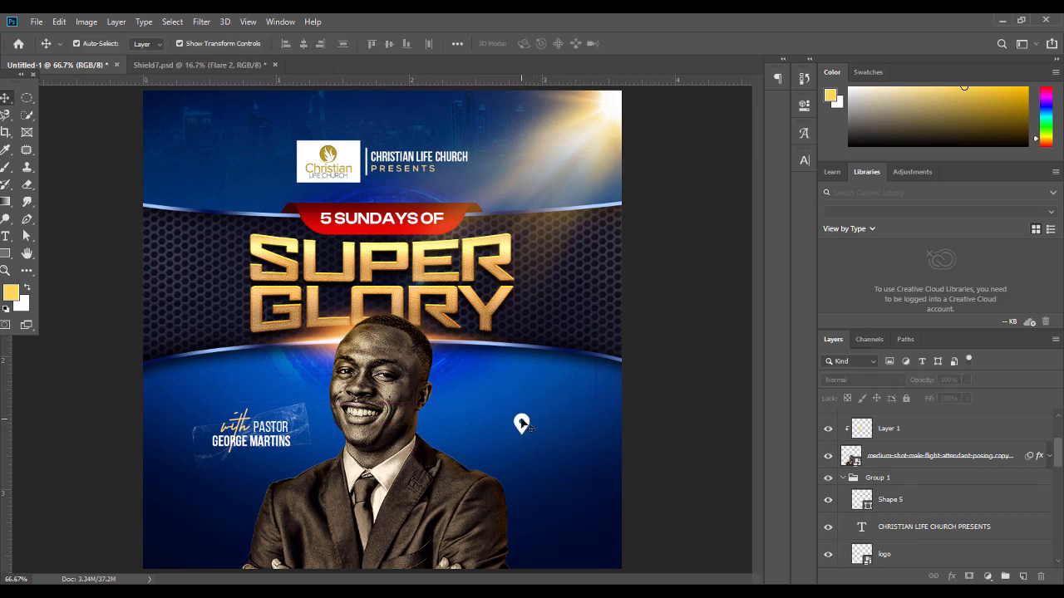
Nudge and lock the Realistic Sunlight layer, tweak the pin, and copy the pastor text
click(534, 423)
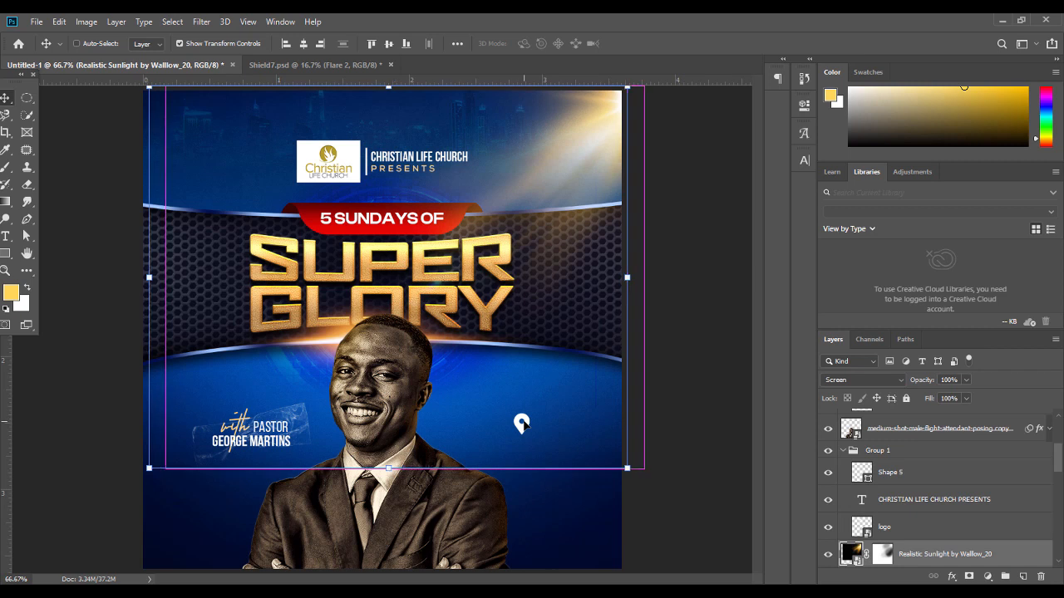
key(shift+Left)
key(shift+Left)
key(shift+Left)
click(907, 398)
mouse_move(536, 426)
mouse_down()
mouse_move(556, 423)
mouse_move(543, 432)
mouse_up()
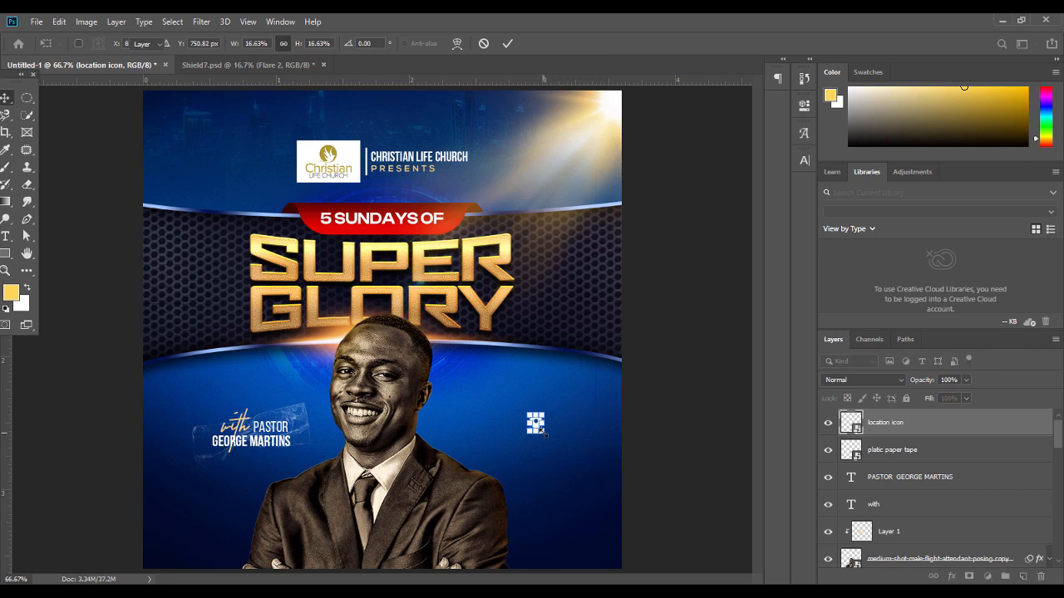
click(664, 416)
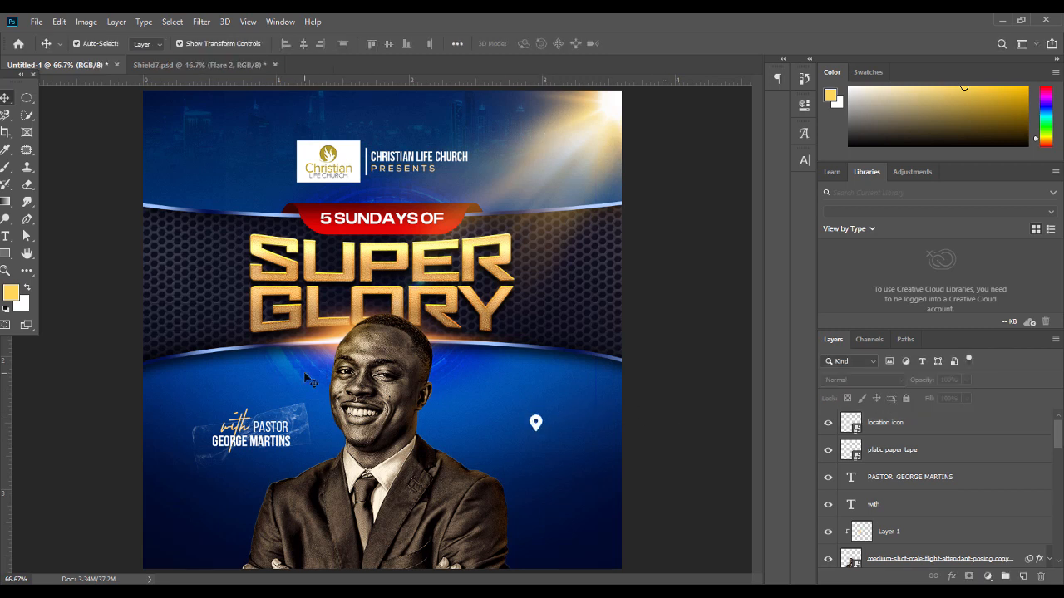
alt+drag(279, 443, 557, 451)
Retype the copied pastor text as the street address and move it beside the pin
double_click(538, 426)
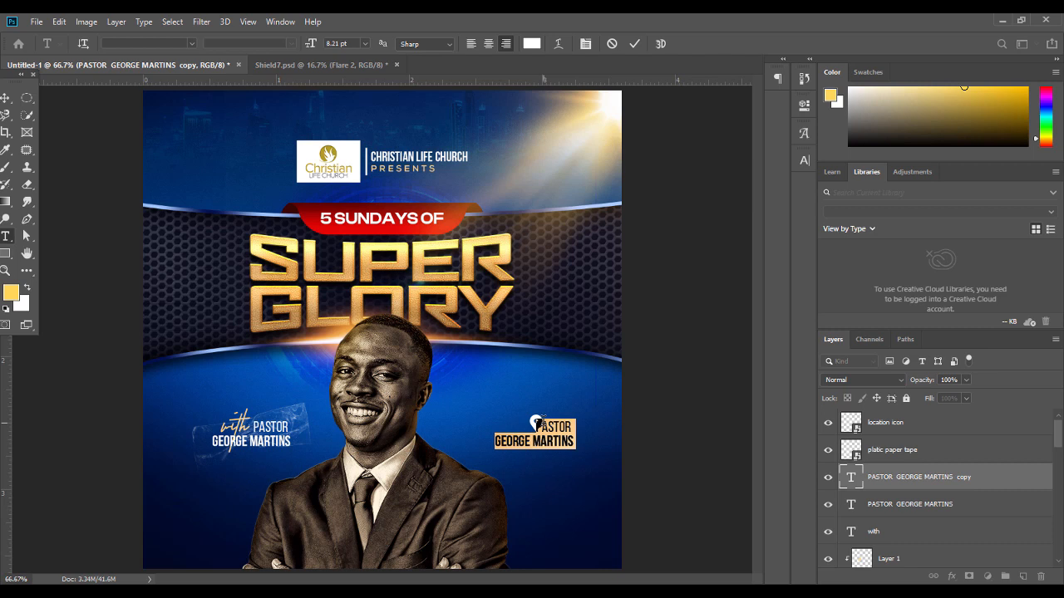
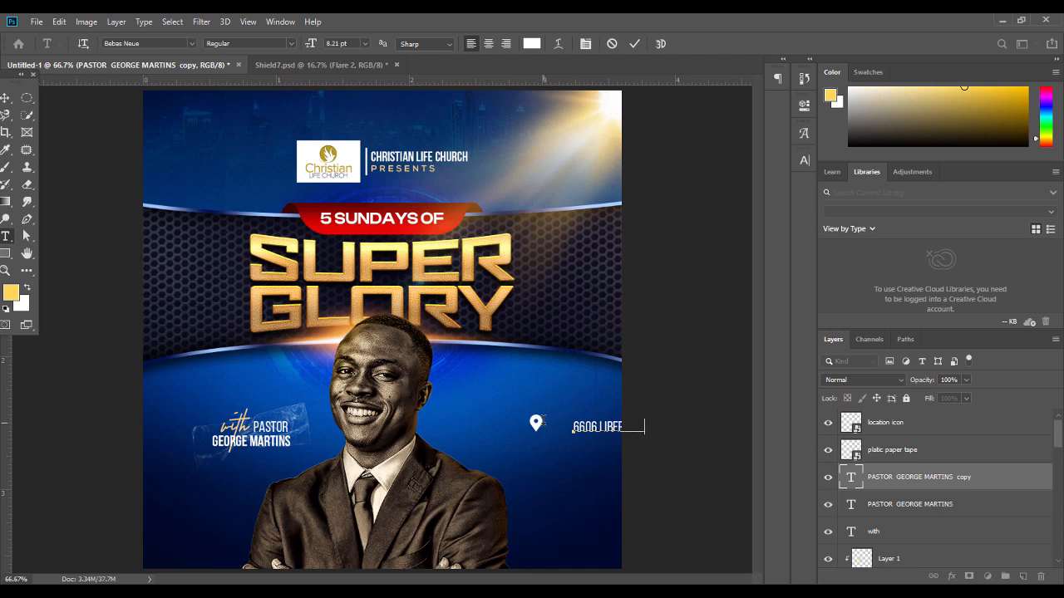
click(6, 98)
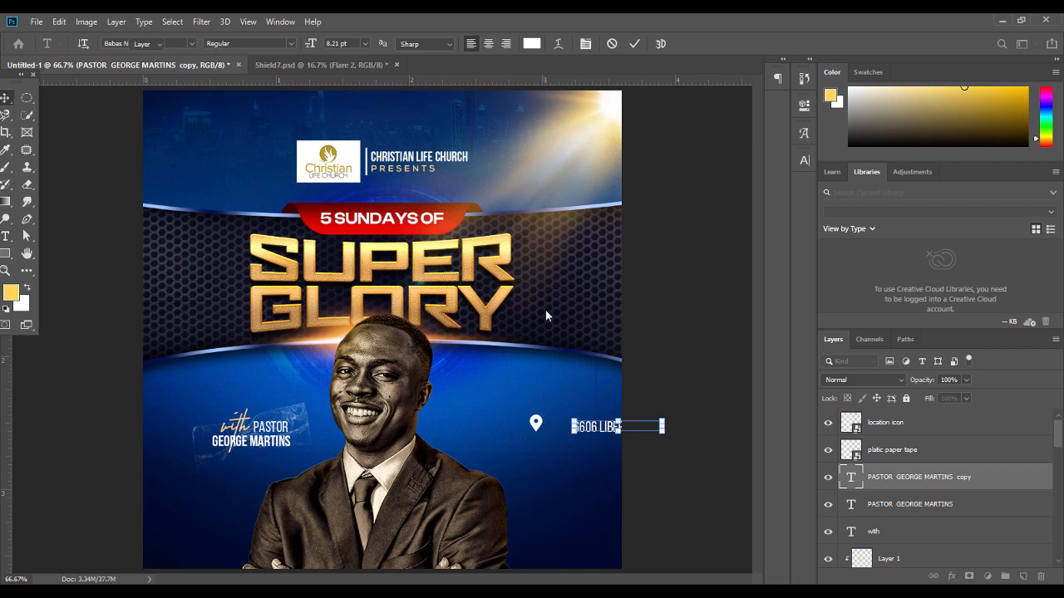
drag(604, 428, 525, 431)
Fix LIBERTY, add the BALTIMORE, MARYLAND line, right-align, then reposition and narrow the block
double_click(532, 426)
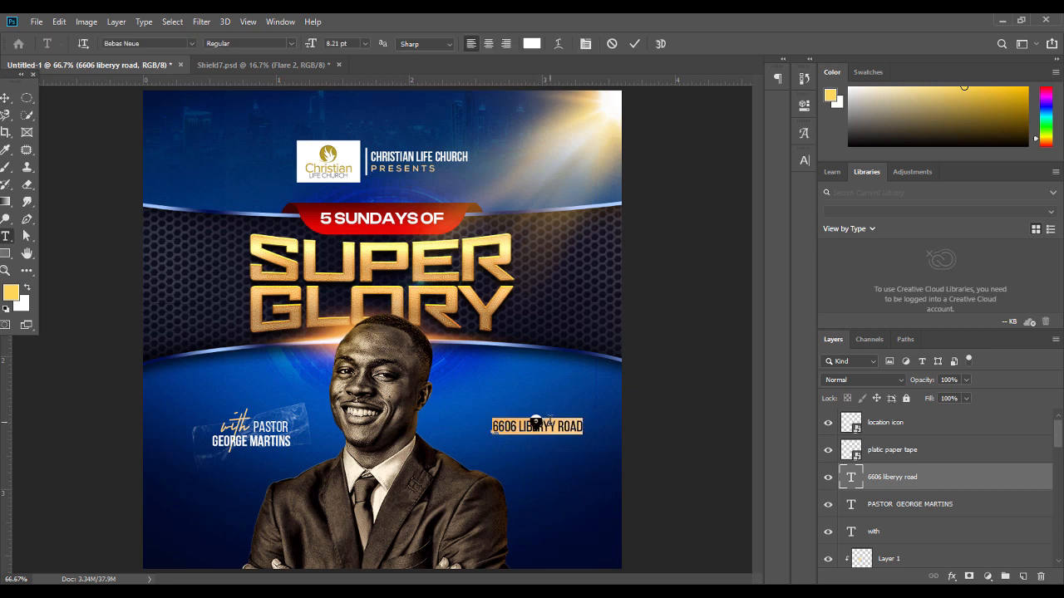
key(Delete)
text(t)
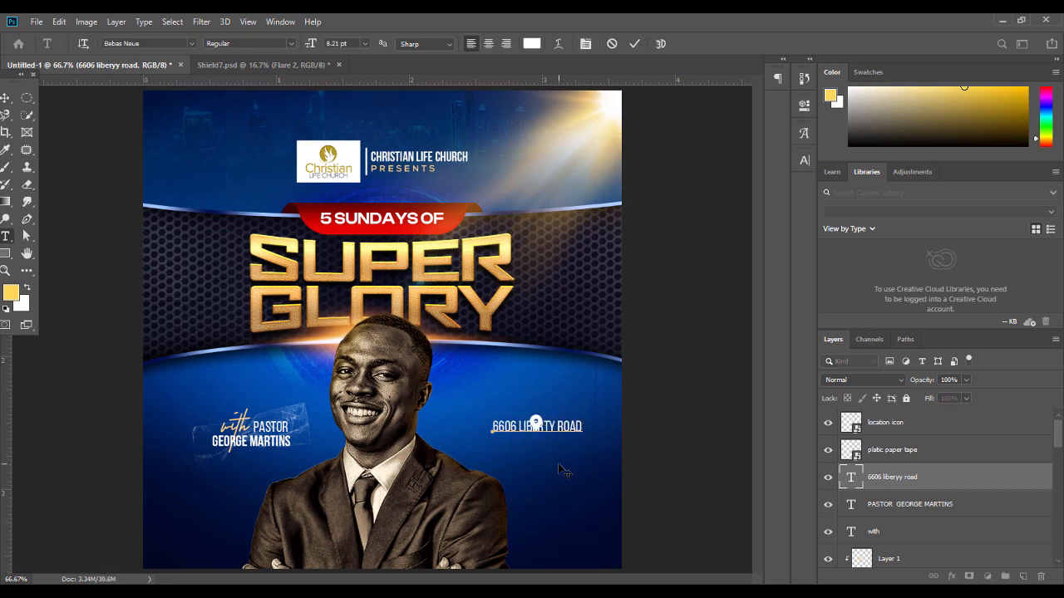
text(BALTIMORE, MARY)
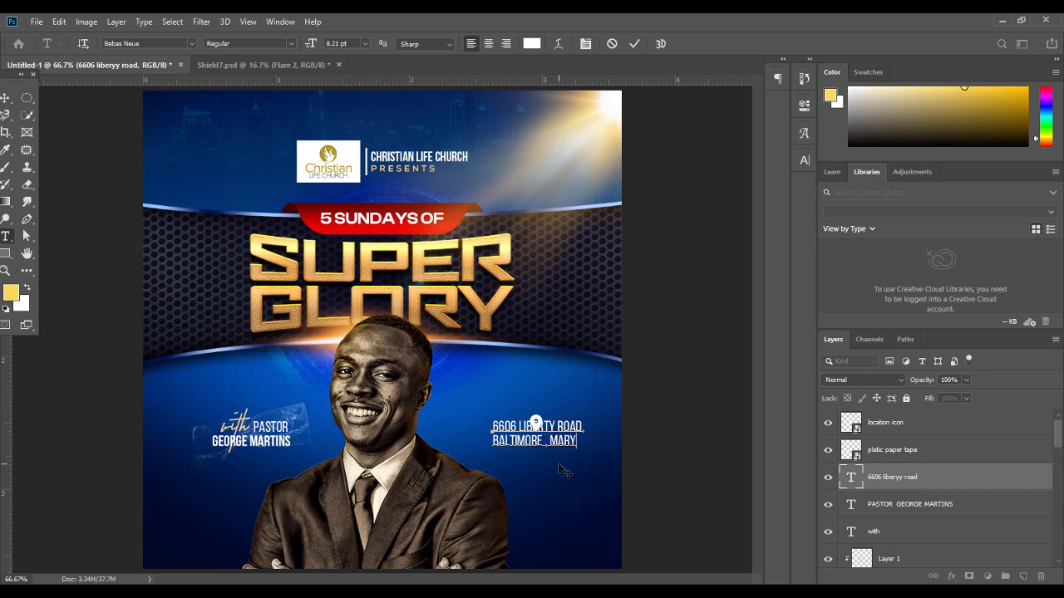
text(LAND)
key(ctrl+a)
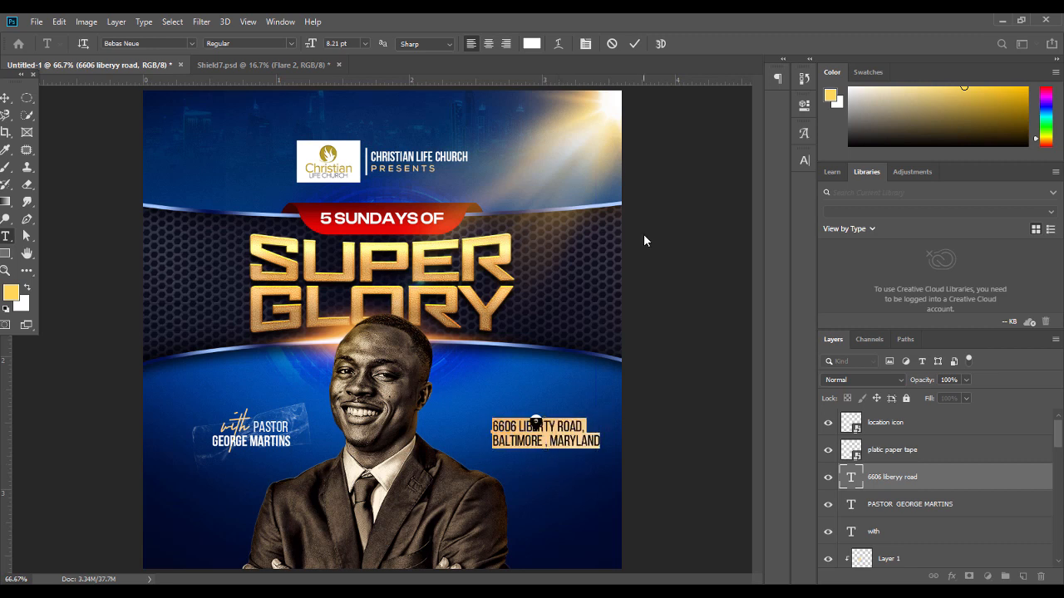
click(506, 43)
click(5, 97)
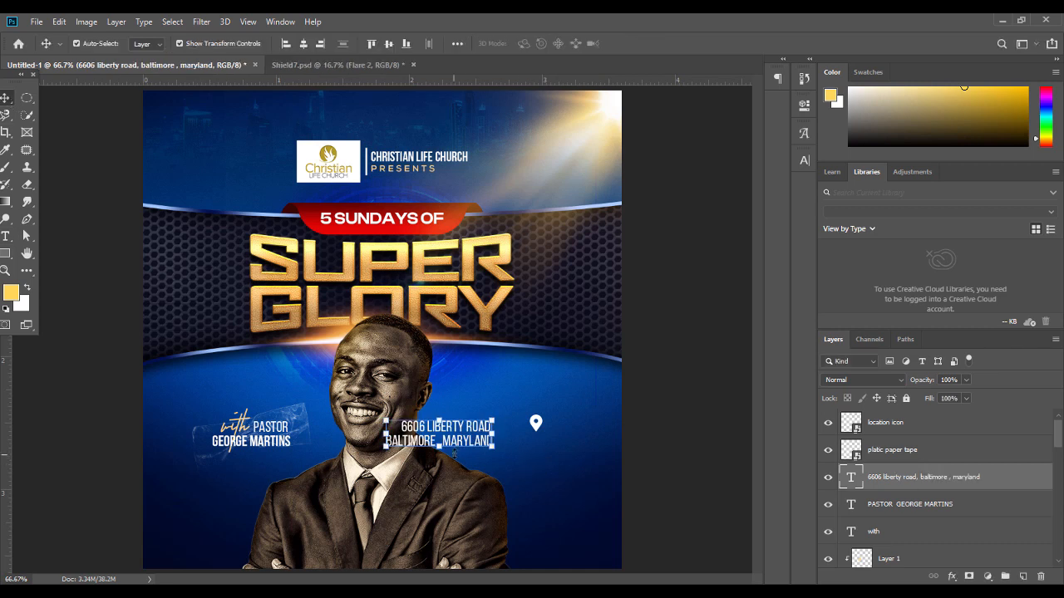
drag(470, 441, 568, 440)
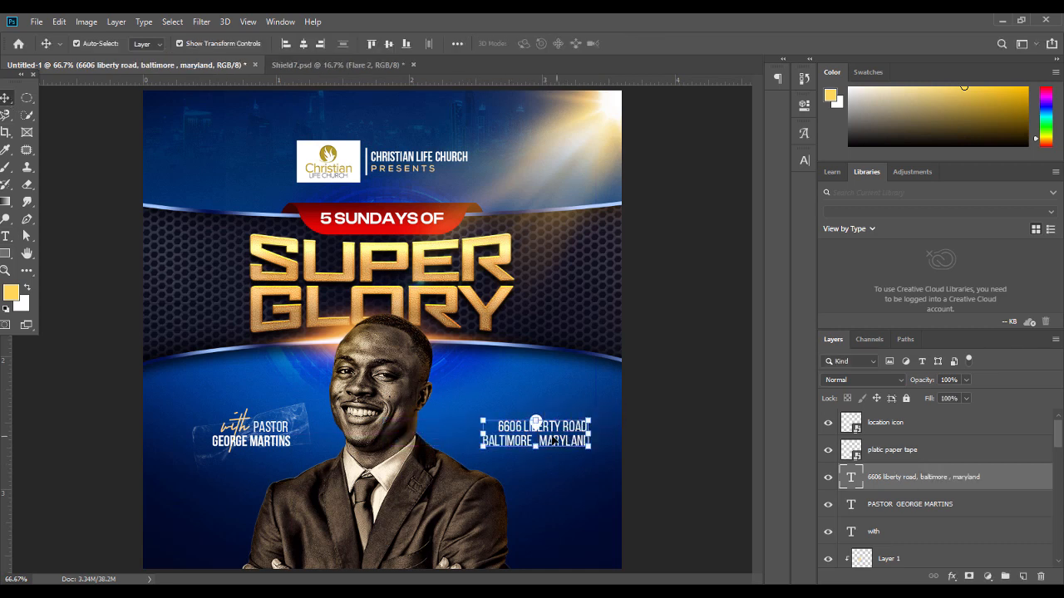
drag(482, 433, 533, 441)
key(Return)
click(655, 420)
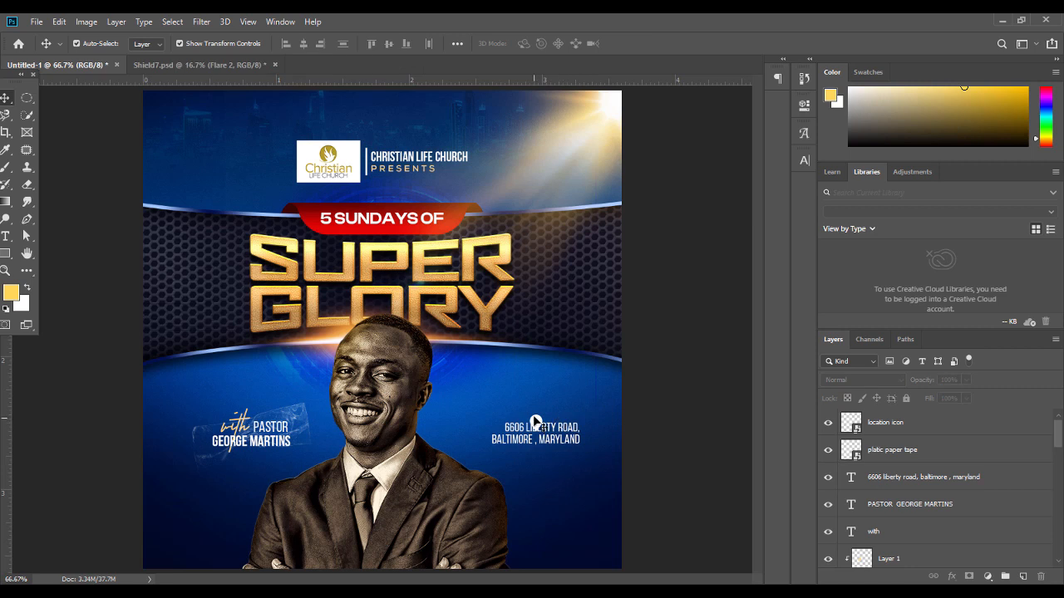
click(534, 418)
Drag the location pin up so it sits just above the address text
mouse_move(536, 422)
mouse_down()
mouse_move(492, 417)
mouse_move(488, 427)
mouse_move(539, 406)
mouse_up()
key(ctrl+t)
key(Return)
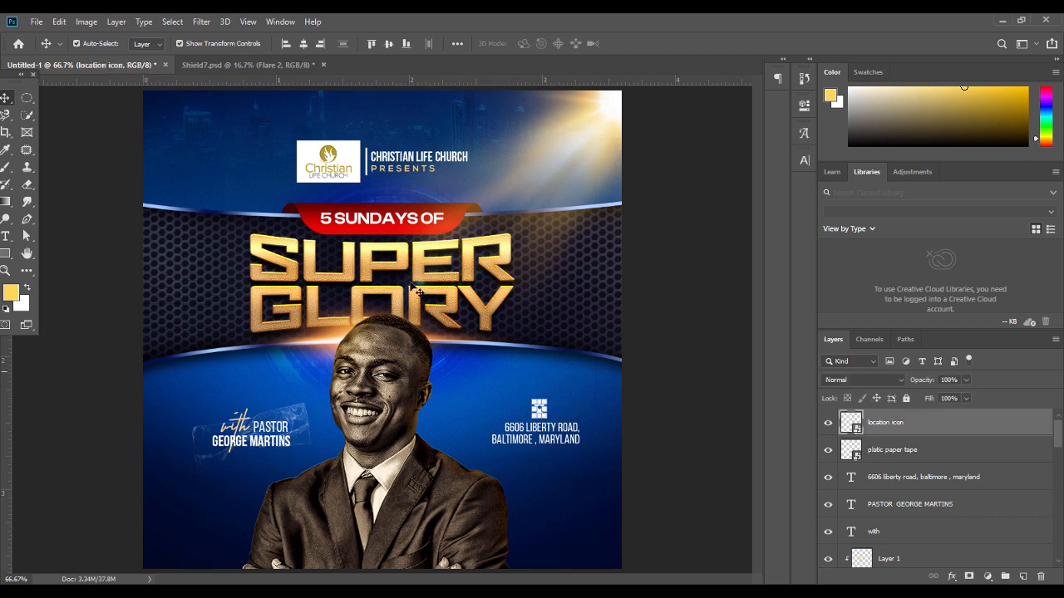
click(246, 431)
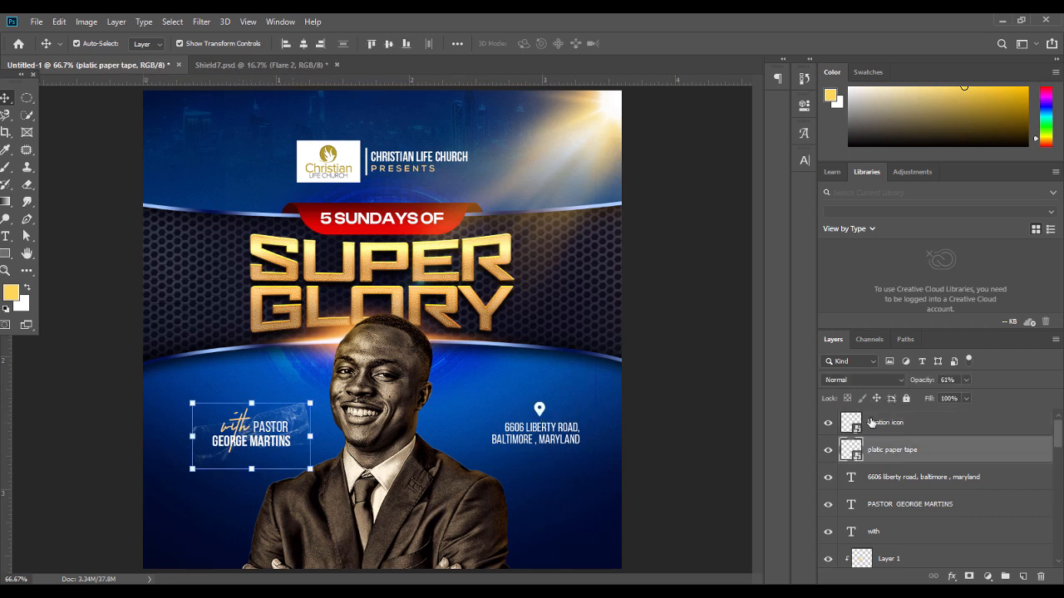
click(915, 424)
right_click(915, 424)
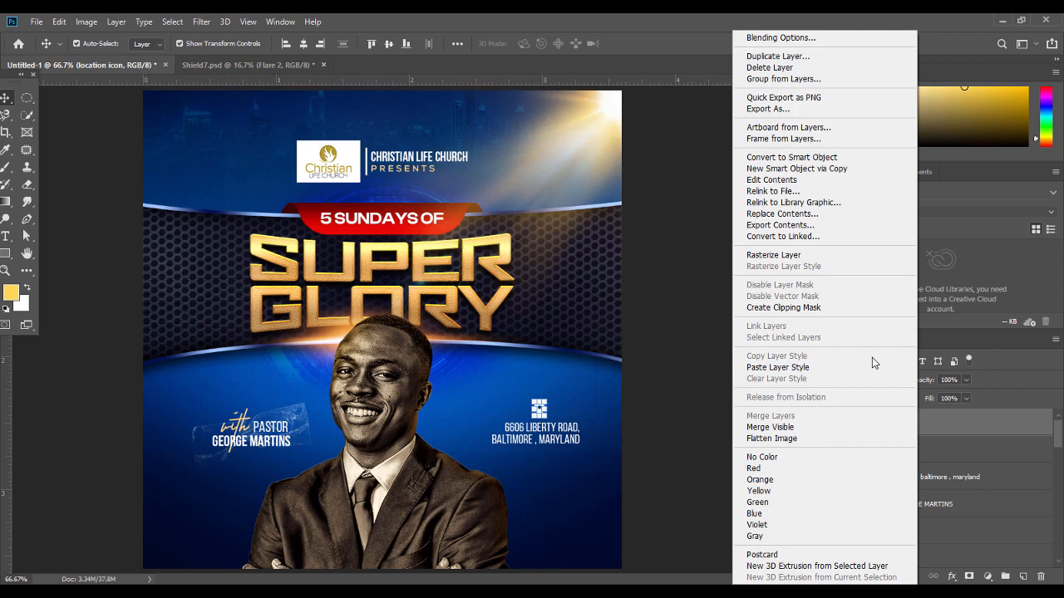
click(810, 35)
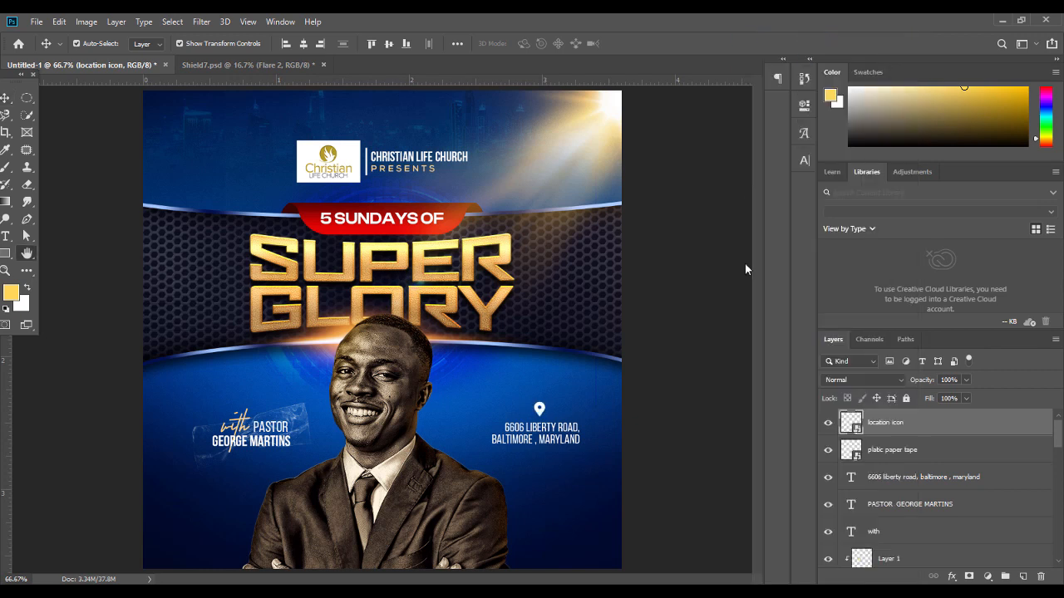
Give the location pin a light gold #ffd385 Color Overlay
click(578, 341)
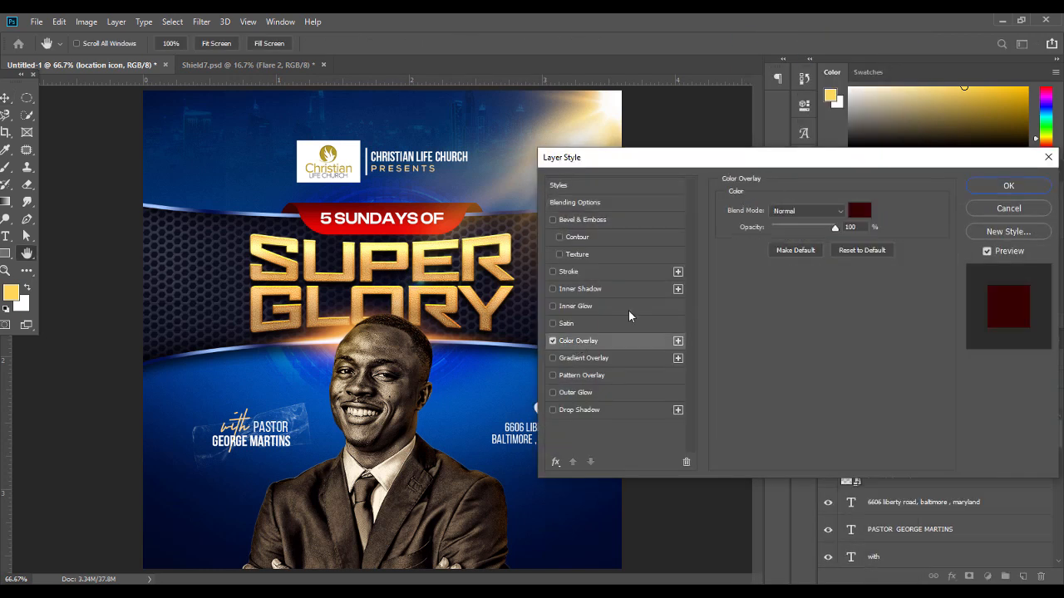
click(860, 210)
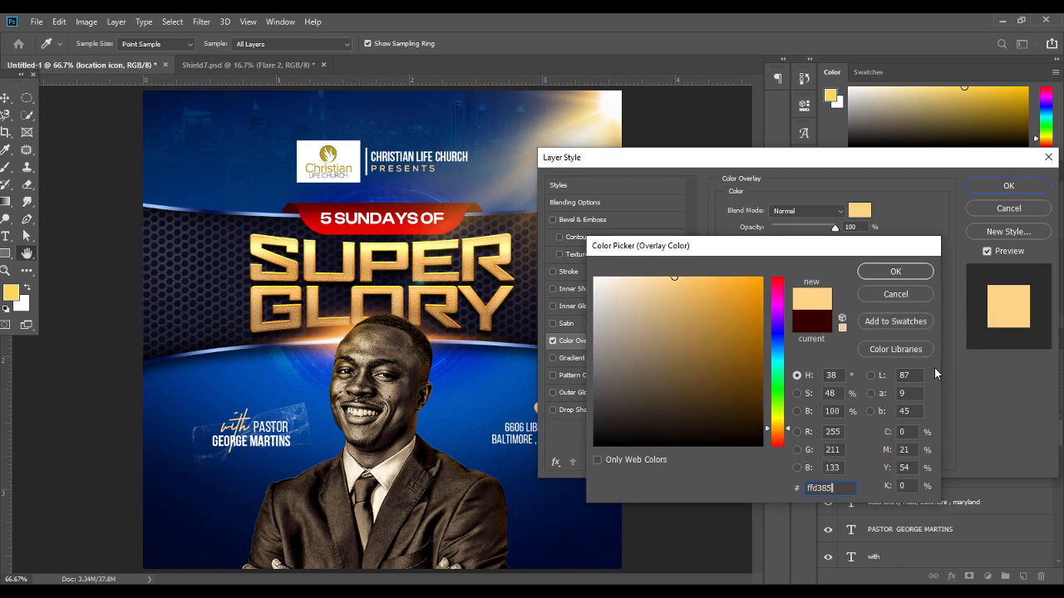
key(Return)
key(Return)
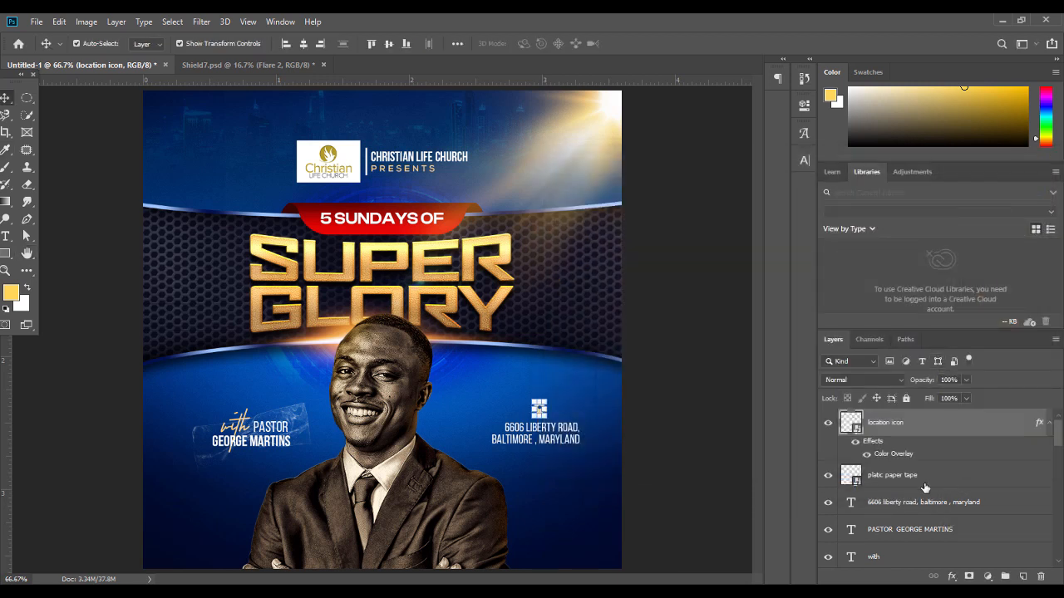
Align the pin and address on their horizontal centres and shift them right together
drag(912, 506, 899, 457)
shift+click(898, 442)
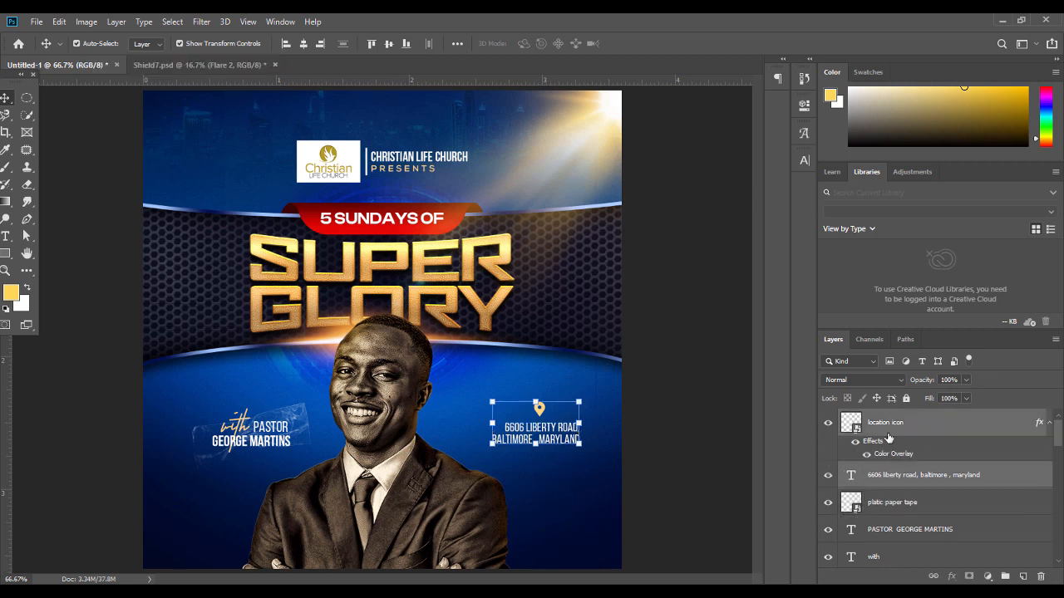
click(303, 44)
drag(416, 437, 572, 438)
click(653, 438)
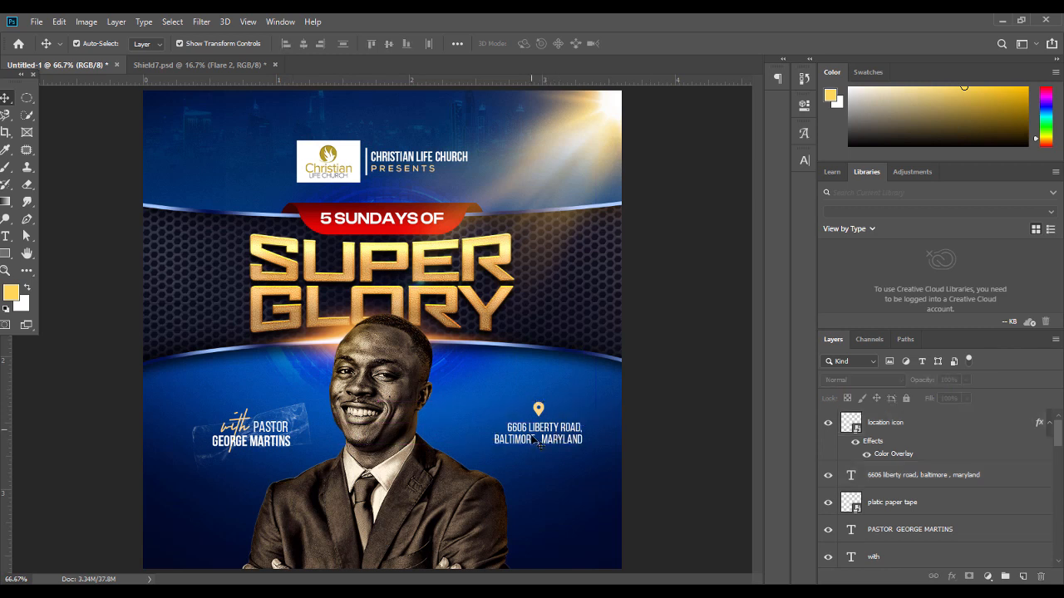
click(539, 411)
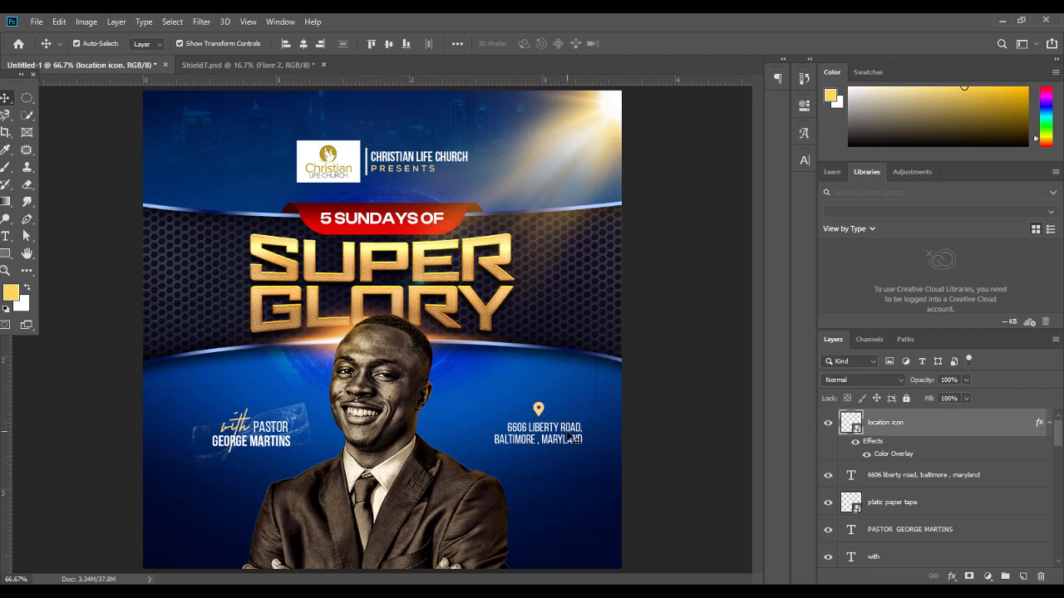
shift+click(572, 438)
click(705, 424)
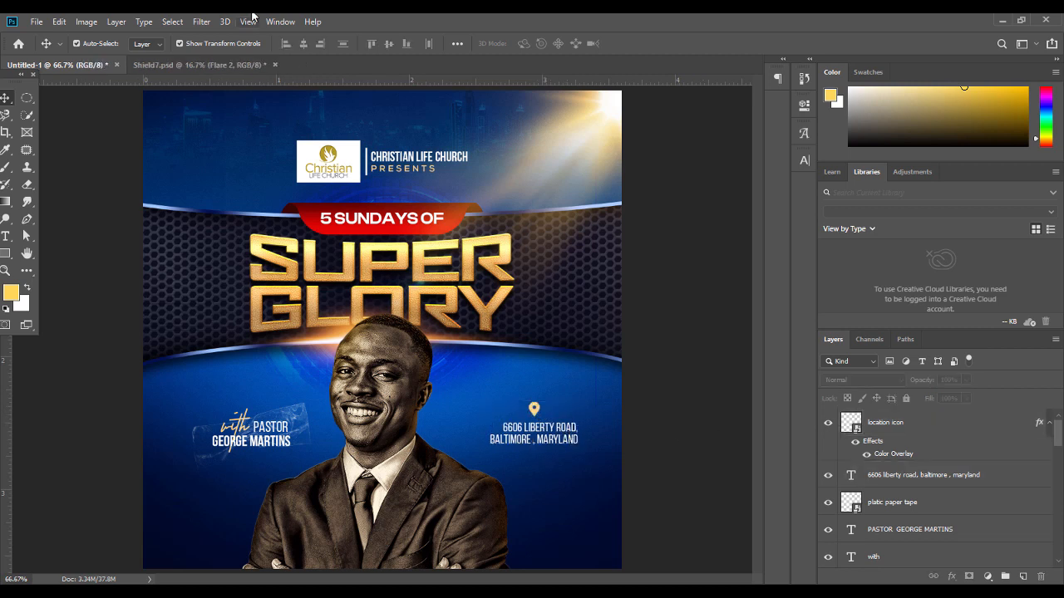
Place the date icon into the flyer at 50% size below the address
key(alt+Tab)
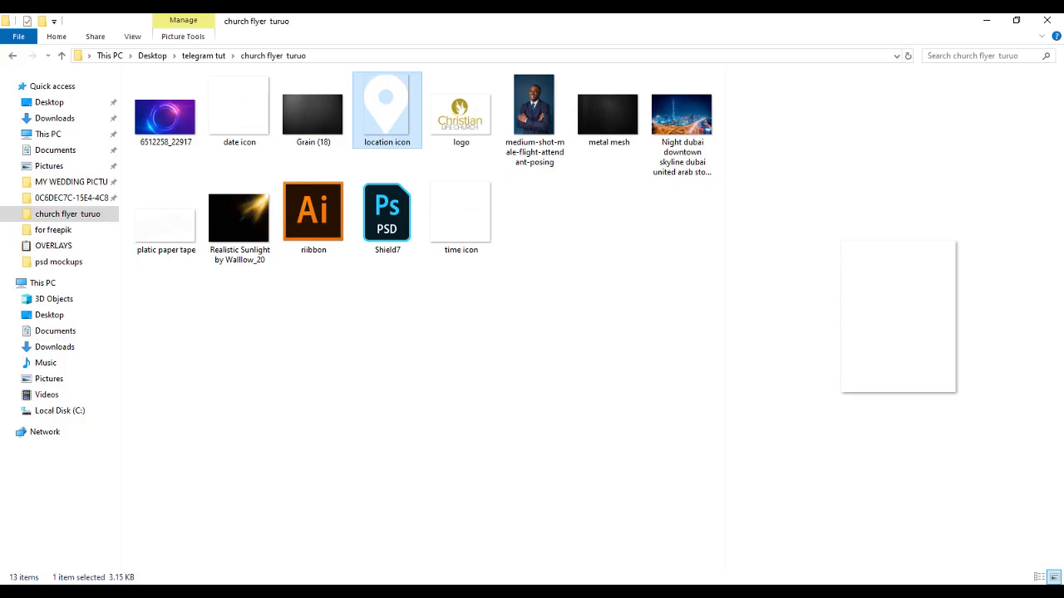
click(233, 115)
drag(234, 115, 536, 474)
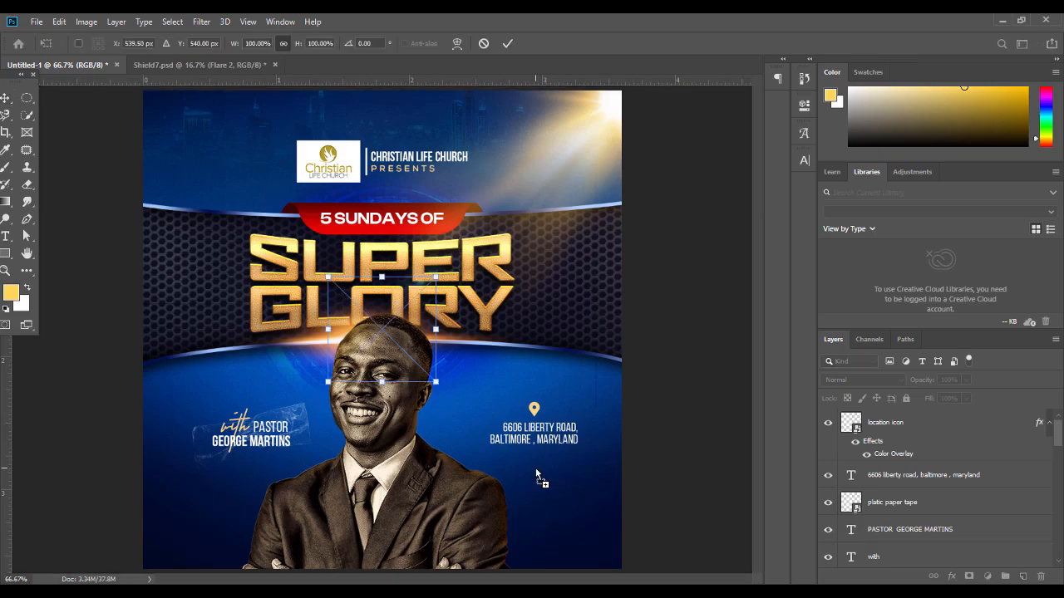
drag(380, 278, 534, 462)
key(Return)
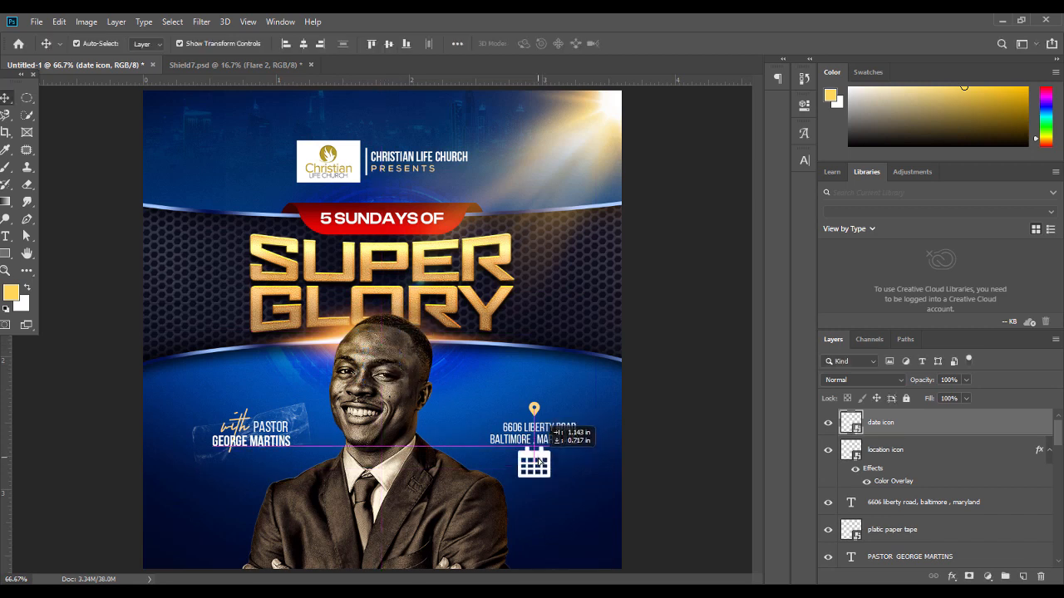
click(658, 439)
Add vertical guides at 2.895 in and 3.065 in and fine-tune the calendar icon's size
drag(10, 377, 529, 413)
drag(12, 417, 539, 463)
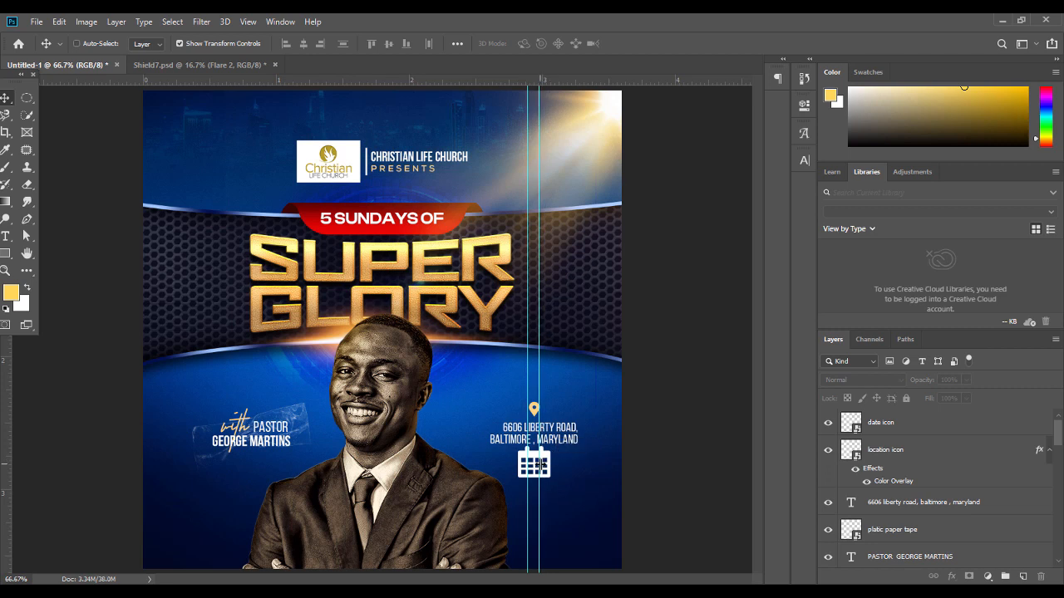
key(ctrl+plus)
drag(524, 581, 567, 581)
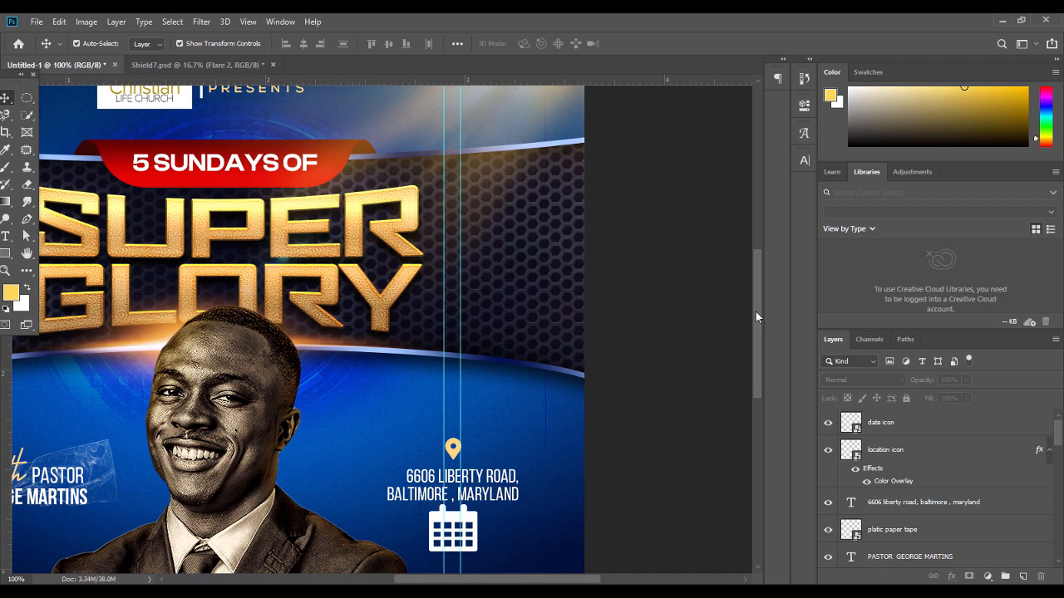
drag(756, 317, 760, 354)
click(457, 389)
drag(452, 415, 456, 380)
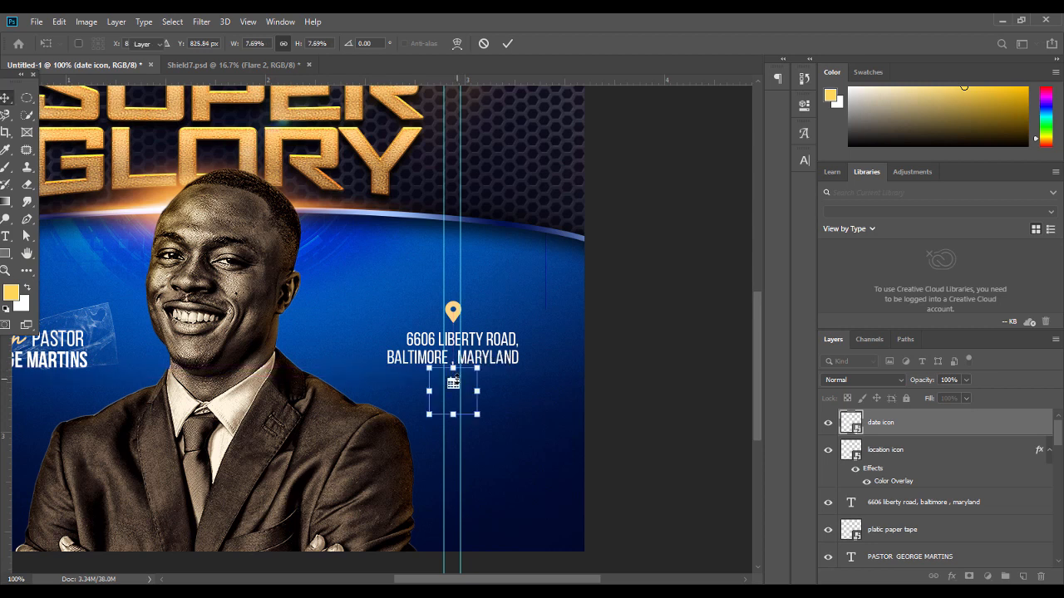
key(Return)
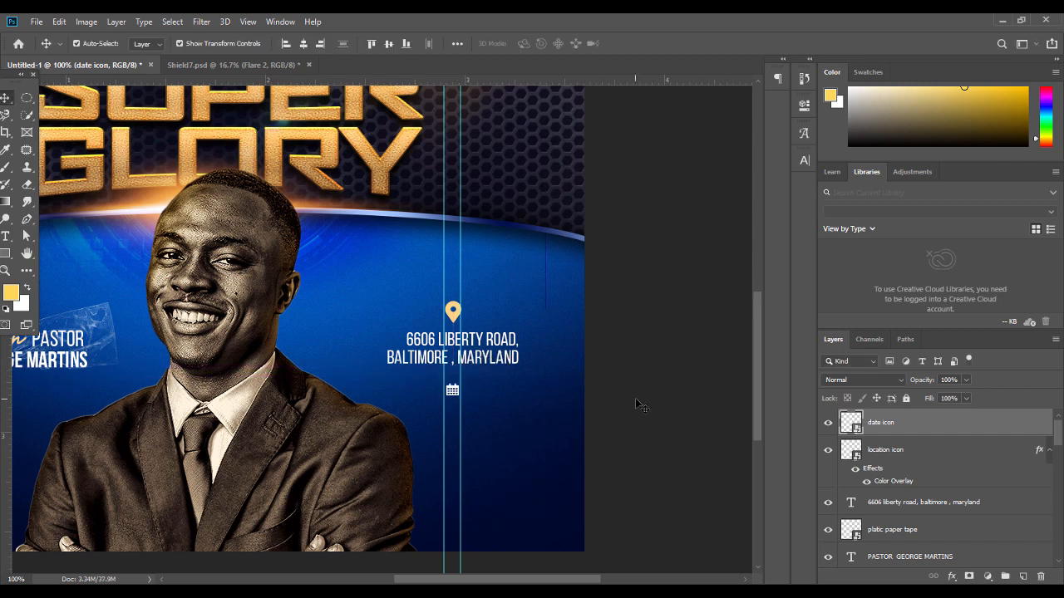
key(ctrl+plus)
key(ctrl+plus)
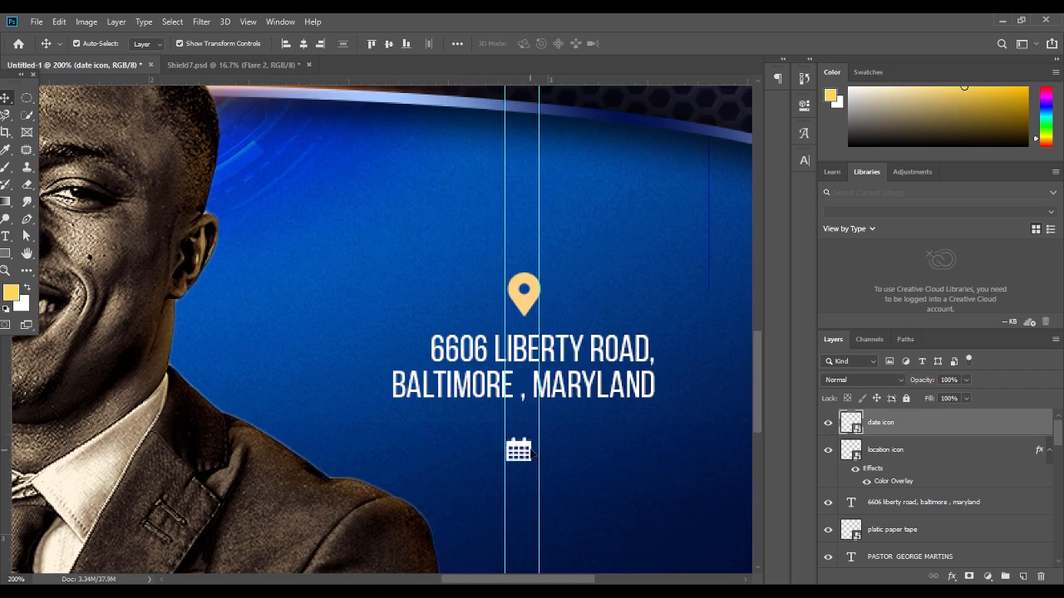
drag(535, 450, 542, 450)
key(Return)
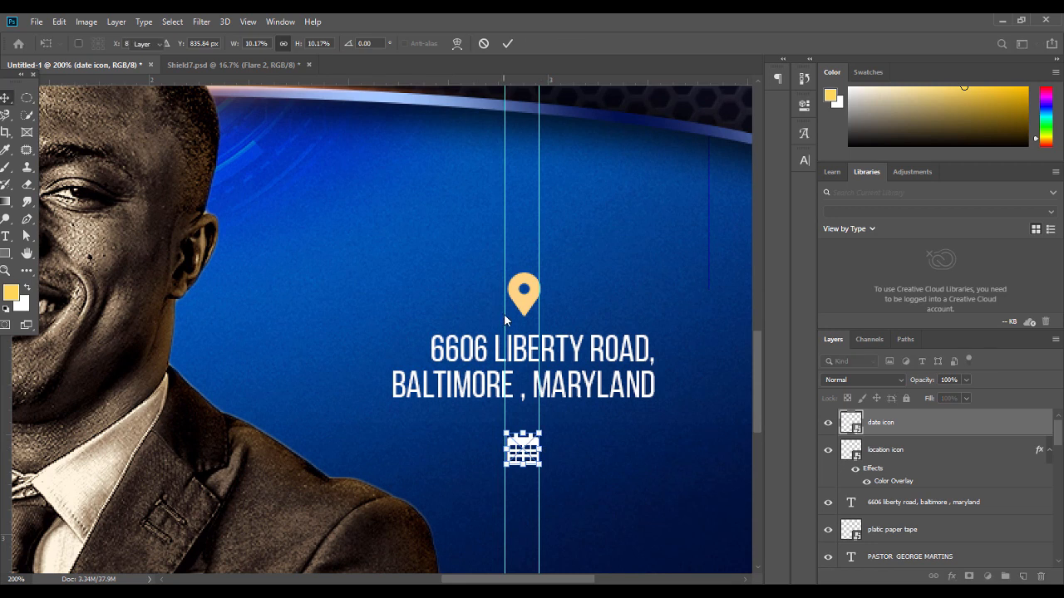
drag(504, 316, 505, 313)
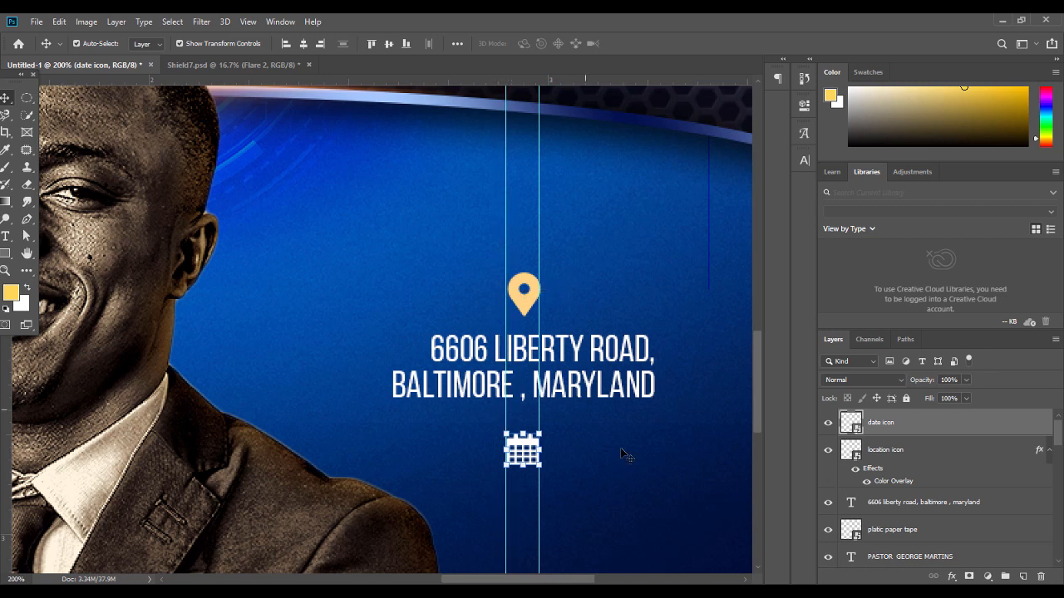
click(619, 470)
key(ctrl+minus)
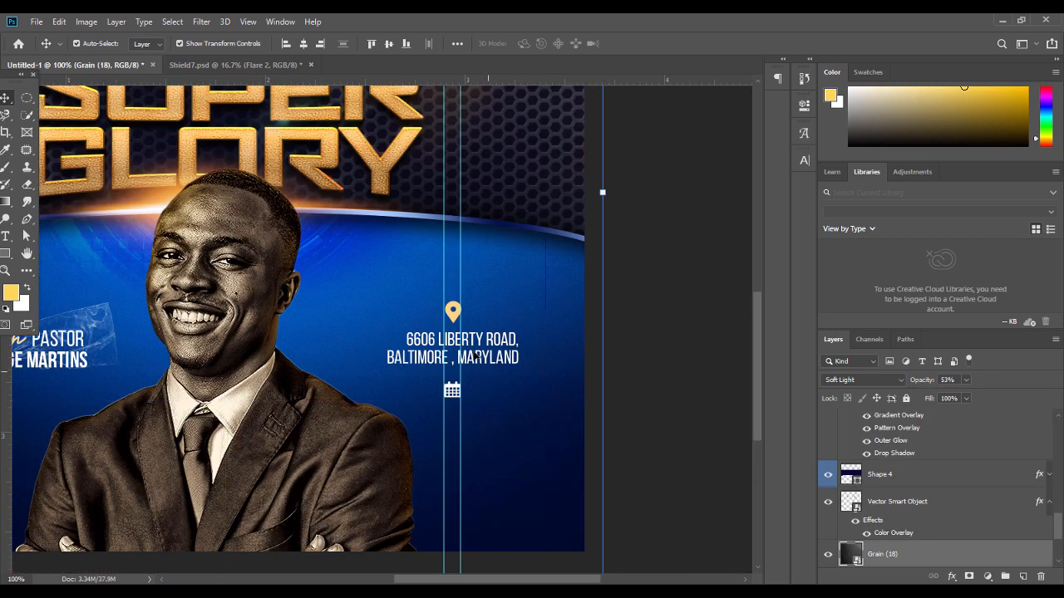
Paste the location pin's gold layer style onto the calendar icon and duplicate the address text
click(452, 315)
right_click(913, 427)
click(822, 354)
click(682, 360)
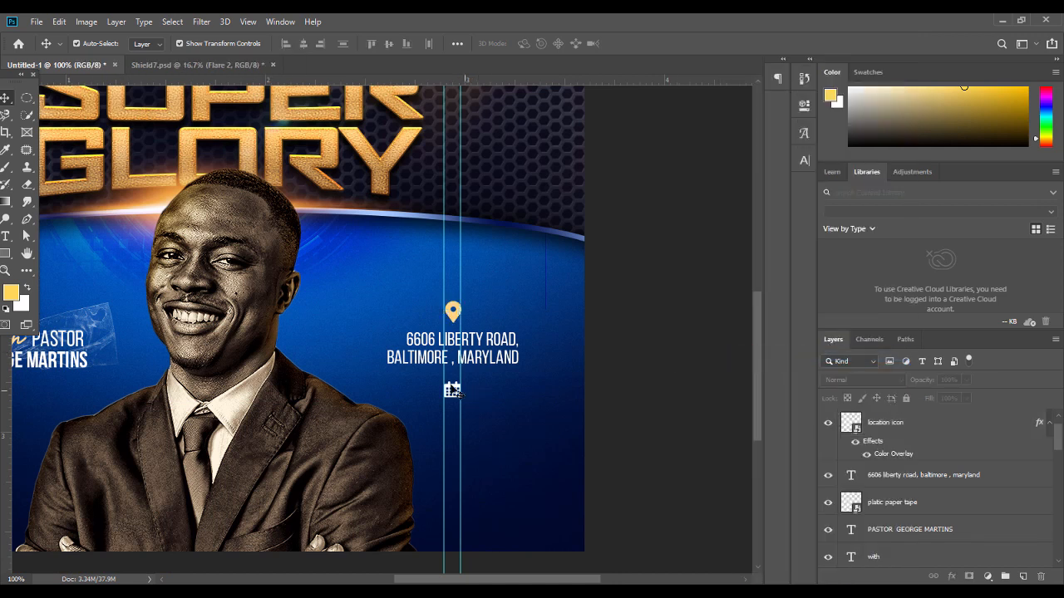
click(457, 392)
right_click(894, 425)
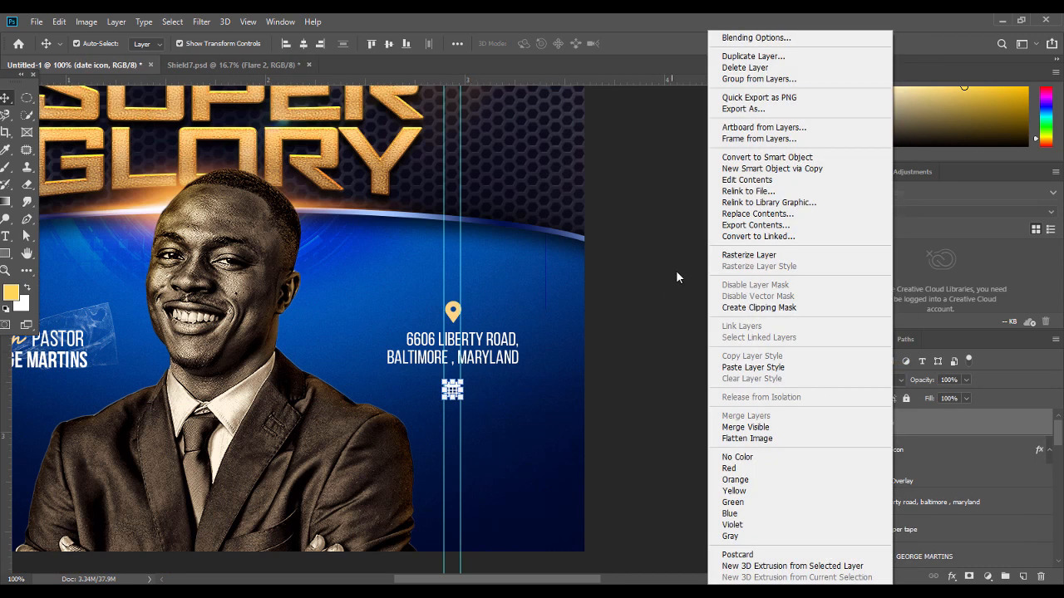
click(753, 367)
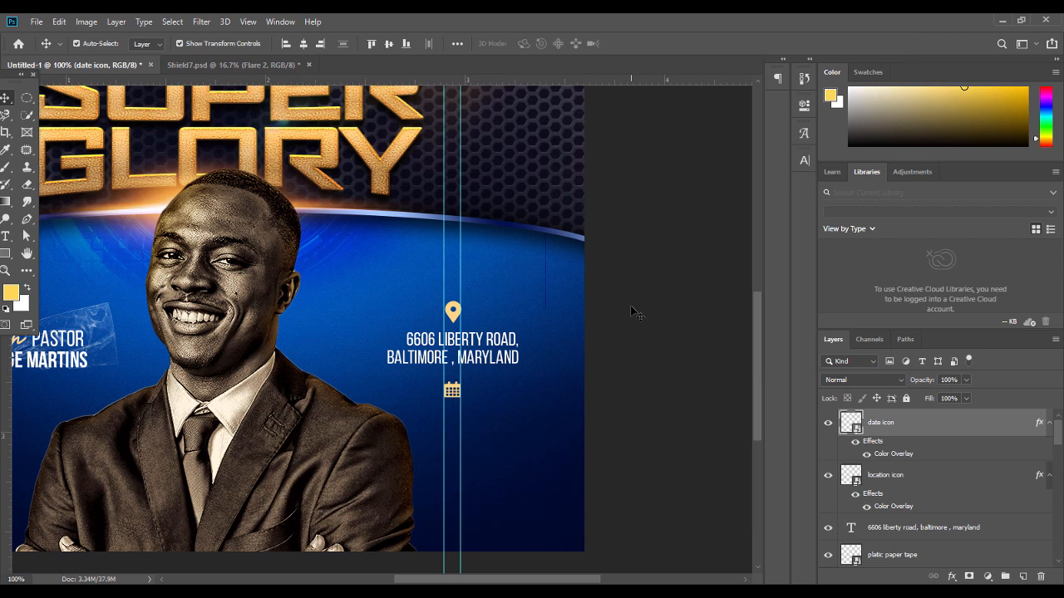
click(477, 354)
key(ctrl+j)
Move the address copy below the calendar icon and type the first date, NOVEMBER 4th
drag(476, 354, 476, 424)
double_click(476, 424)
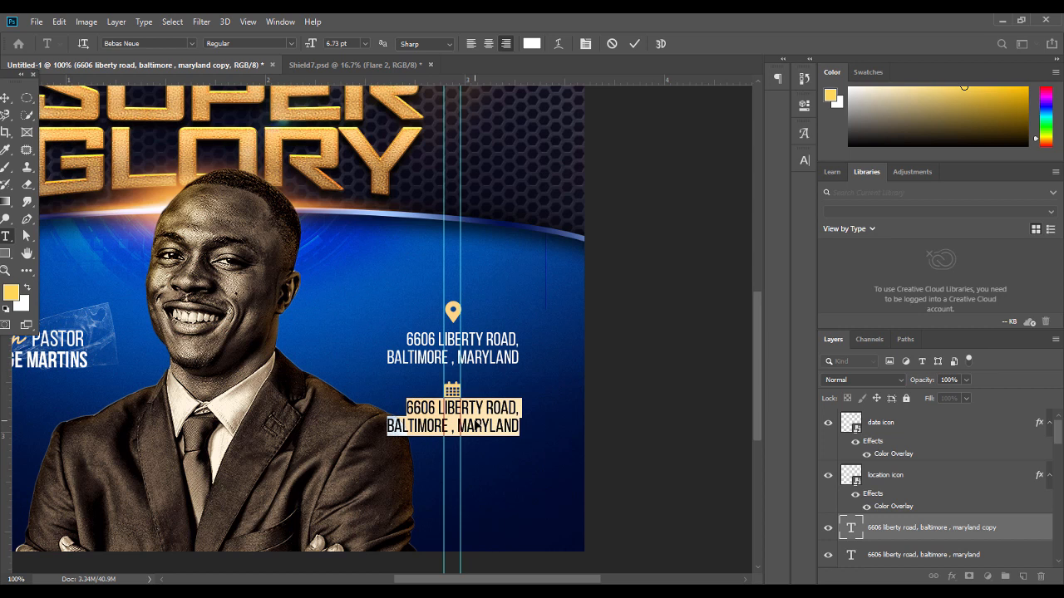
text(NO)
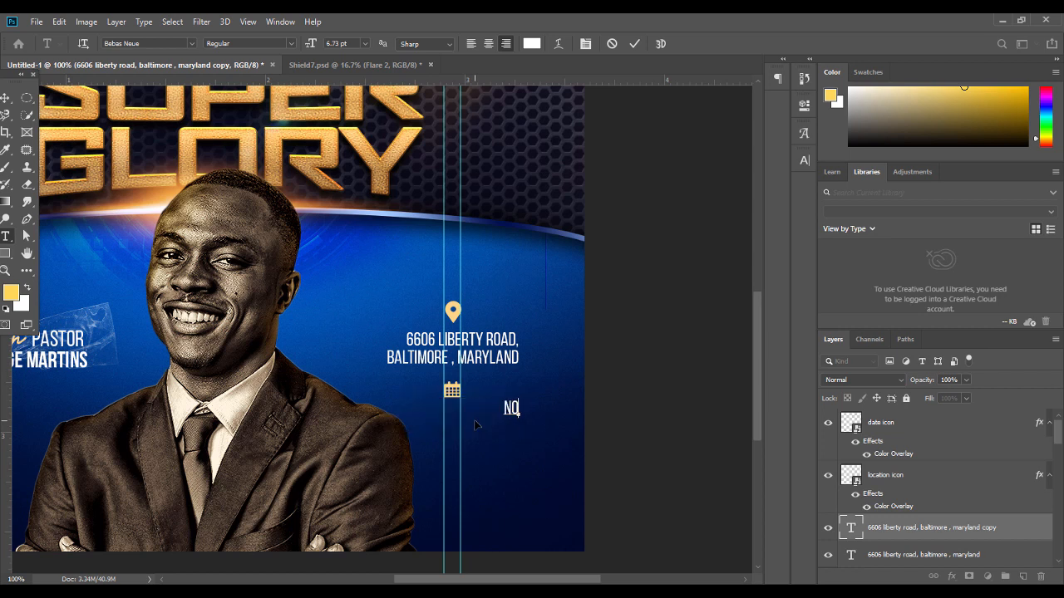
key(BackSpace)
key(BackSpace)
text(NOVEMBER)
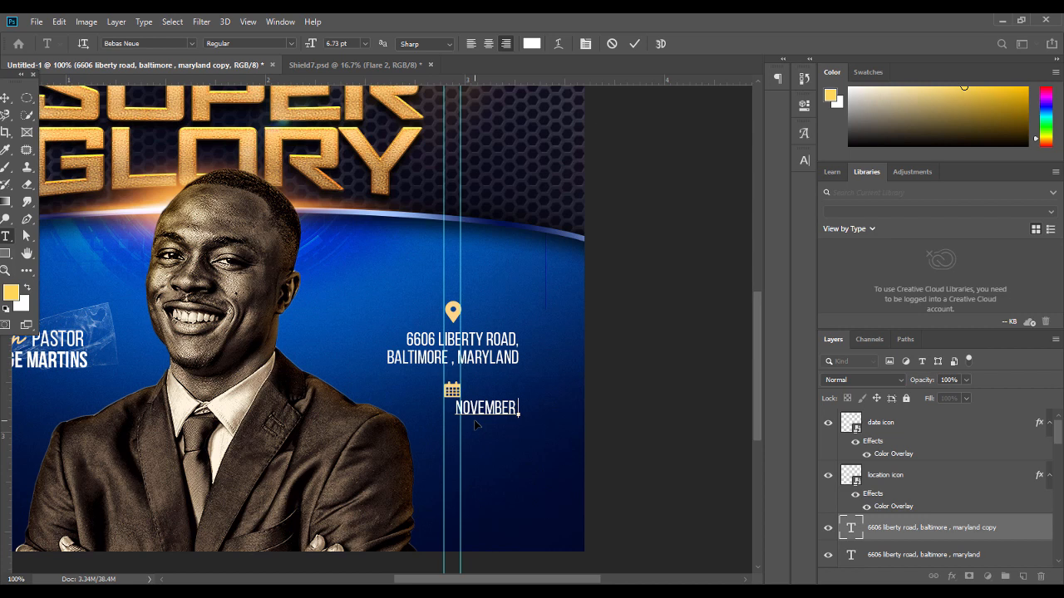
text(4th)
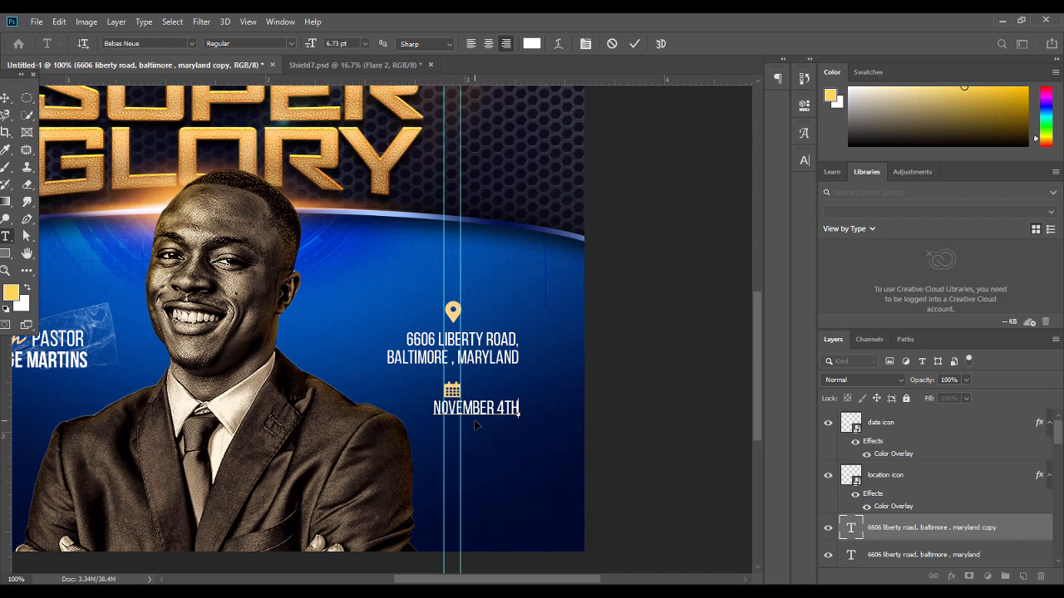
text(,)
key(Return)
Abbreviate NOVEMBER to NOV. in the date list
text(NO)
drag(497, 408, 393, 389)
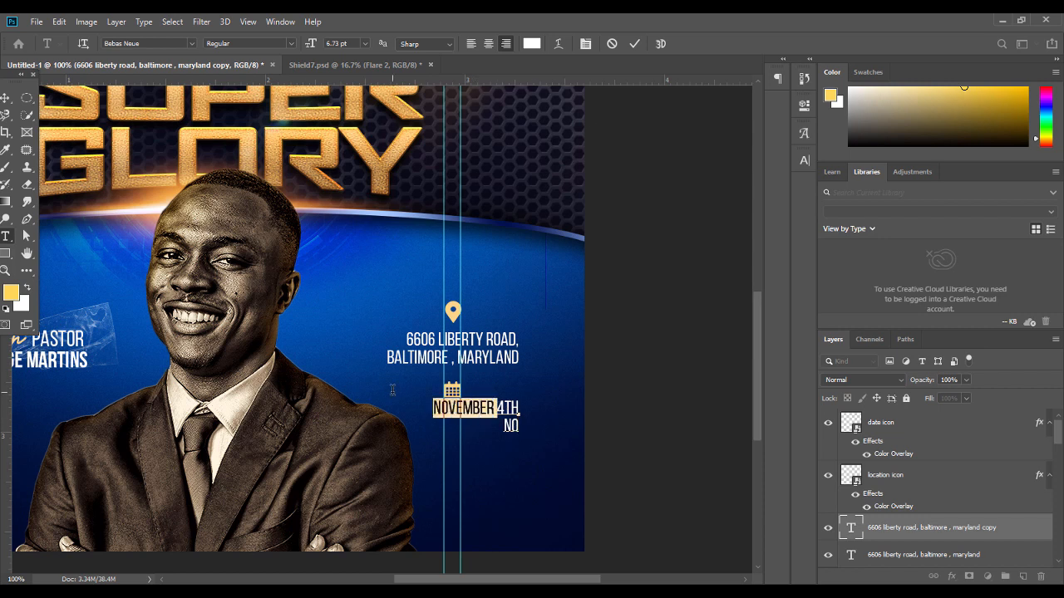
text(NOVE)
key(BackSpace)
text(.)
key(BackSpace)
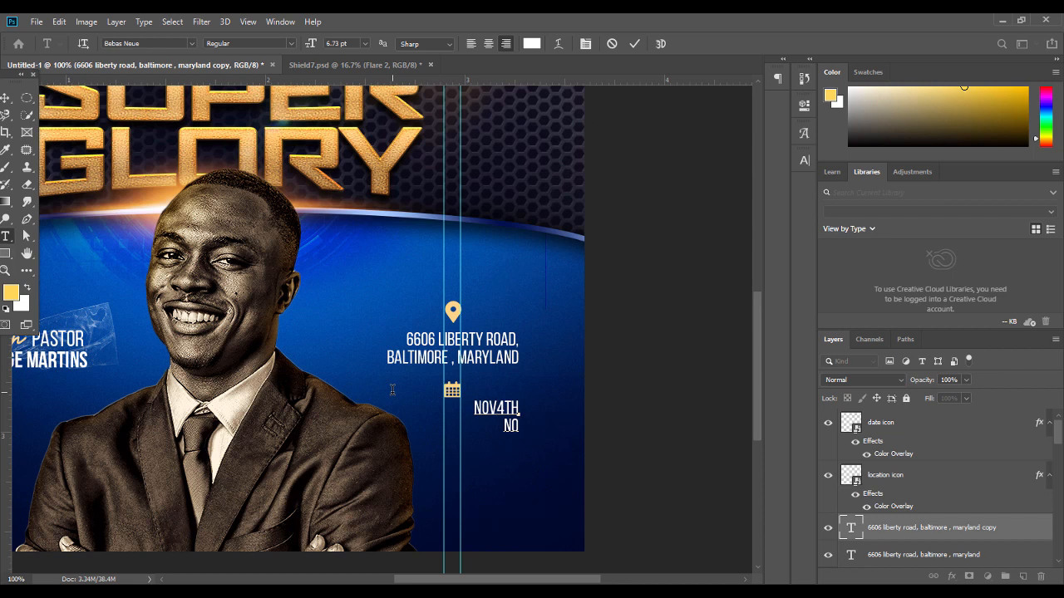
text(.)
Type the remaining dates: NOV. 11TH, NOV. 18TH, NOV. 25TH and DEC.2ND
click(518, 426)
text(V)
text(.)
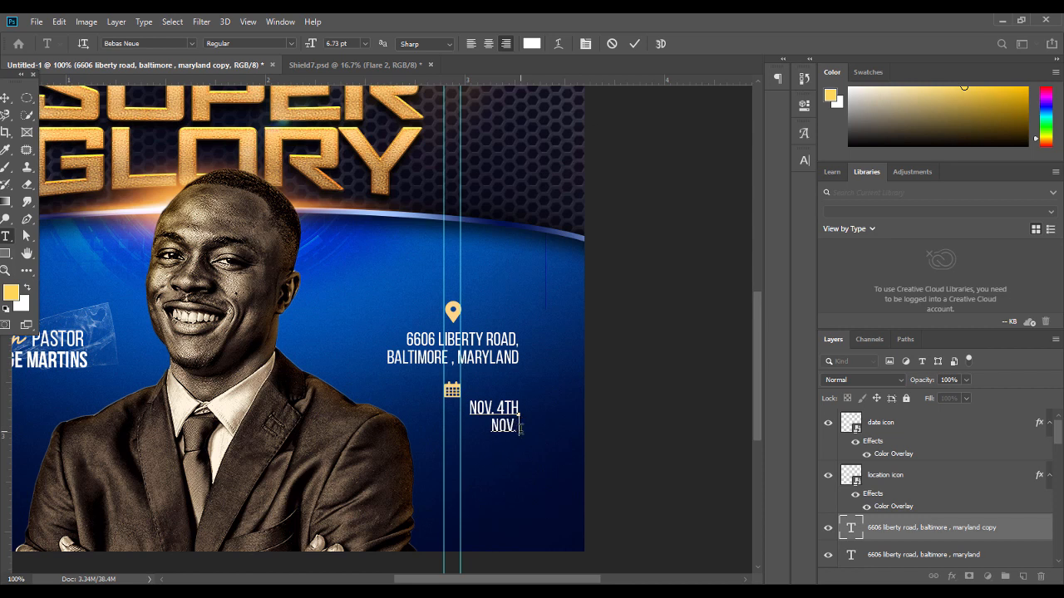
text( 11thniv)
key(BackSpace)
key(BackSpace)
text(ov. 11TH)
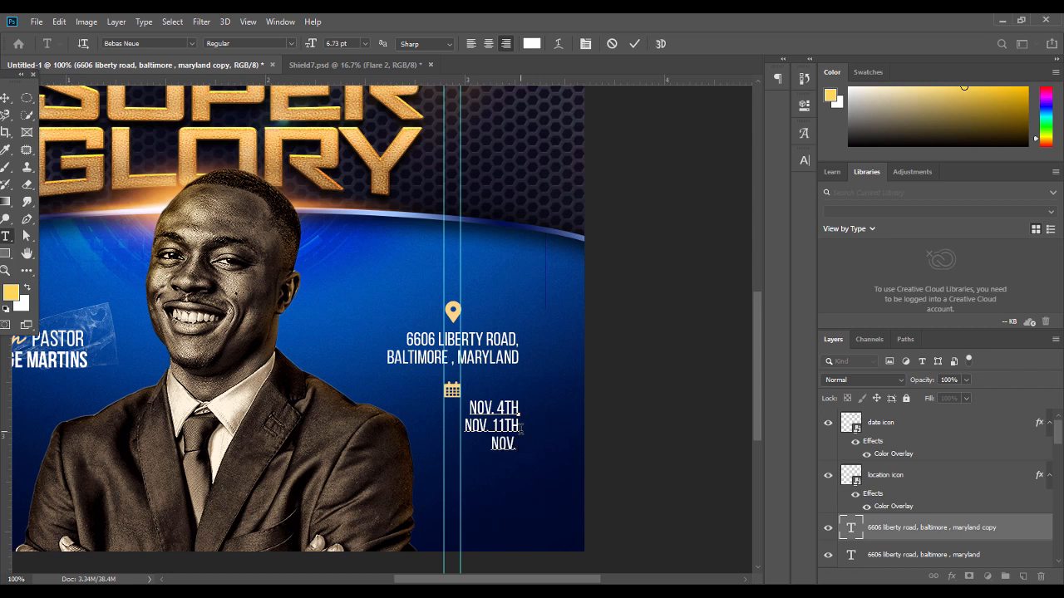
text(18TH)
key(Return)
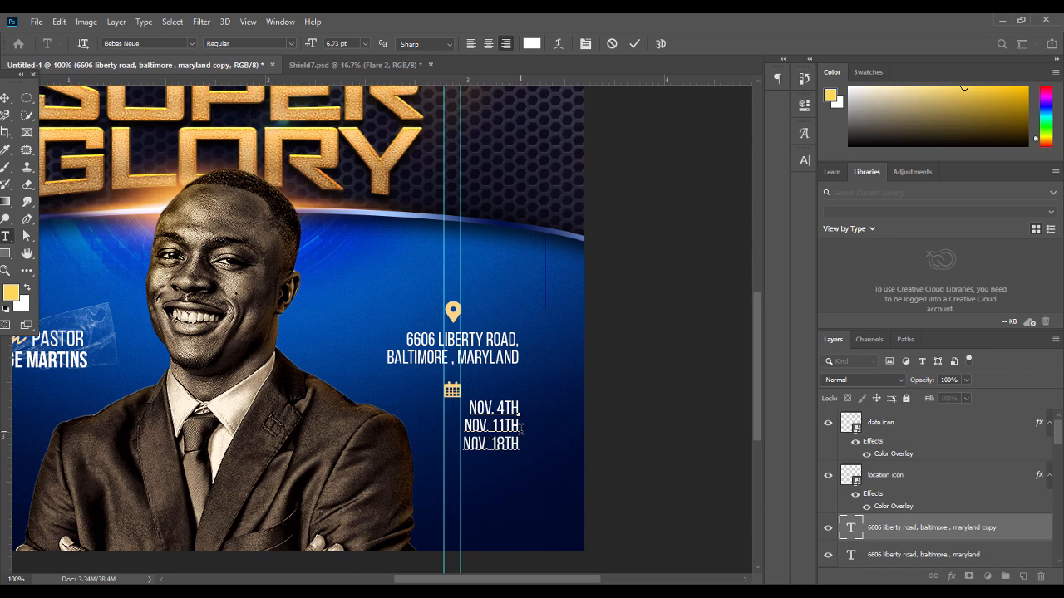
text(NOV. 25TH)
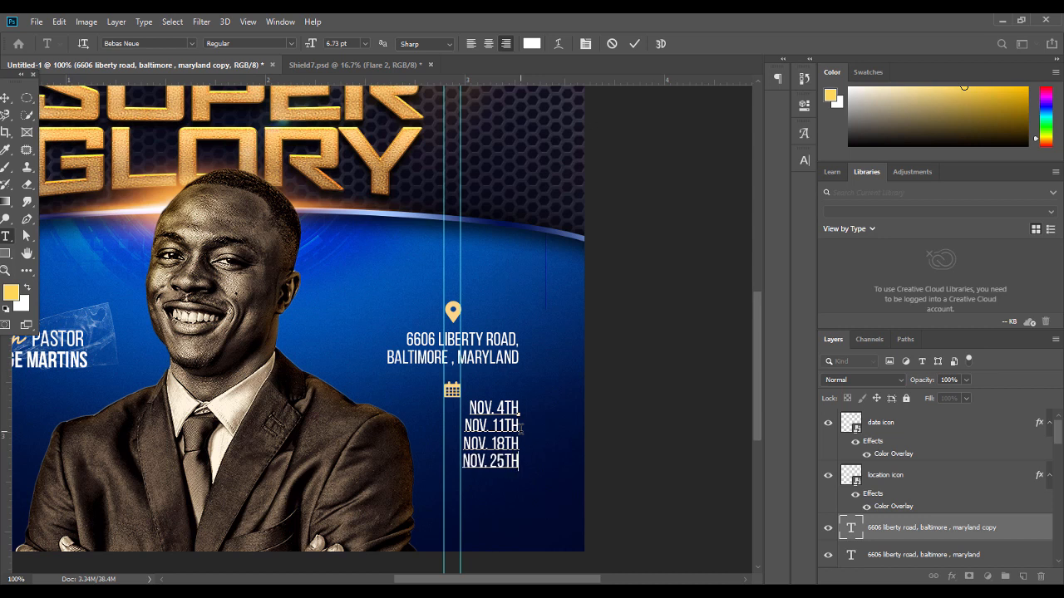
key(Return)
text(DEC.)
text(2ND)
Join NOV. 11TH and NOV. 25TH onto the preceding date lines with commas
click(7, 99)
click(596, 388)
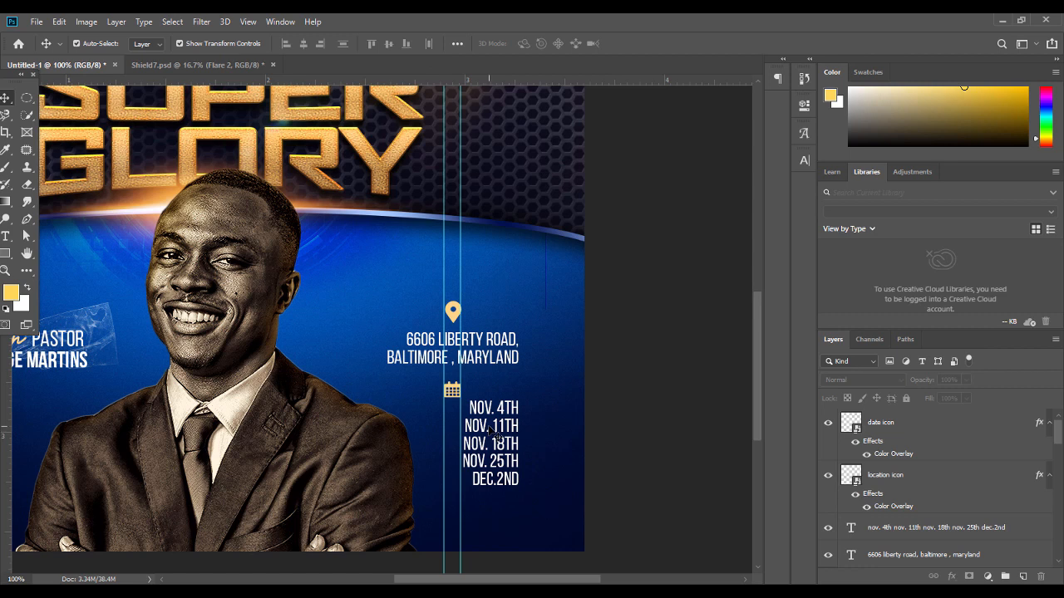
double_click(494, 430)
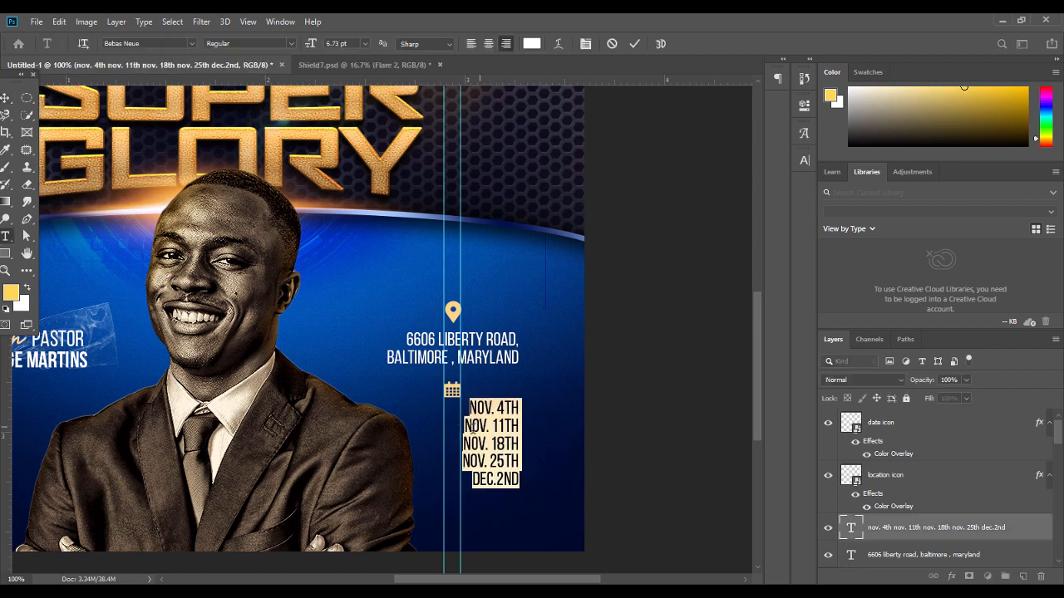
click(466, 429)
key(BackSpace)
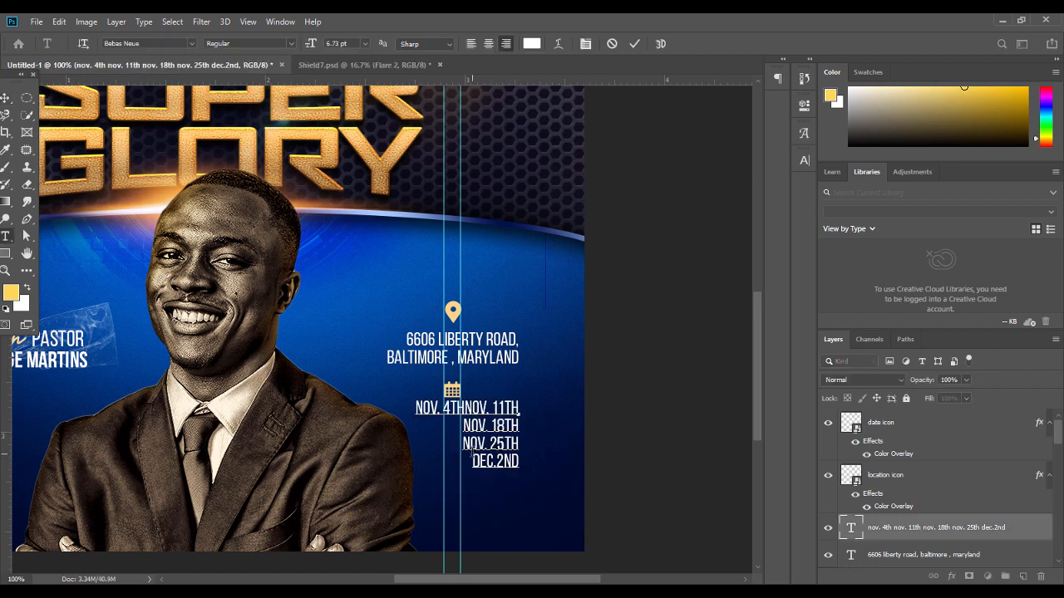
text(,)
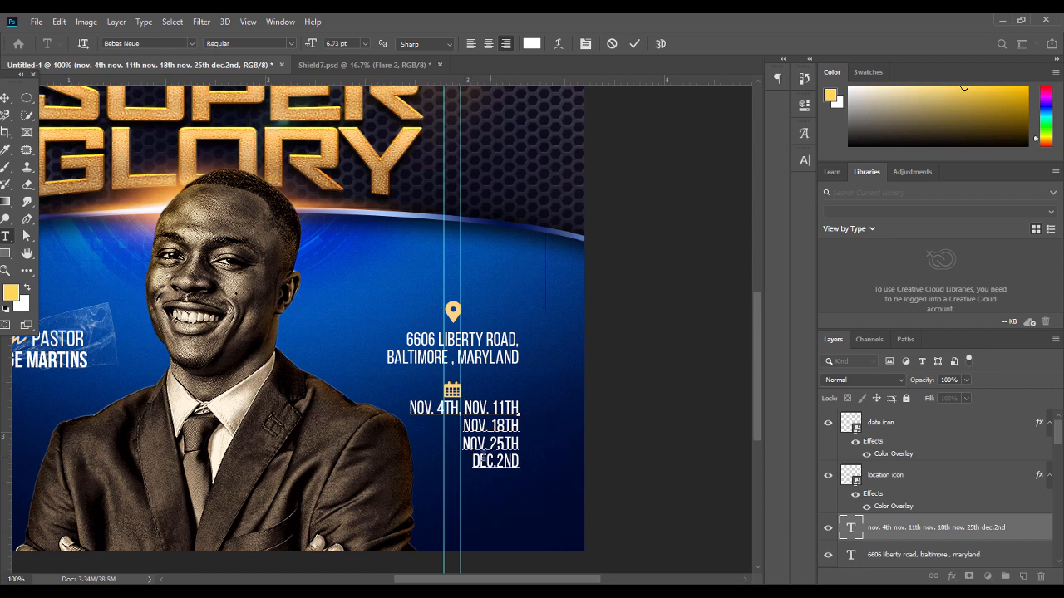
click(462, 445)
key(BackSpace)
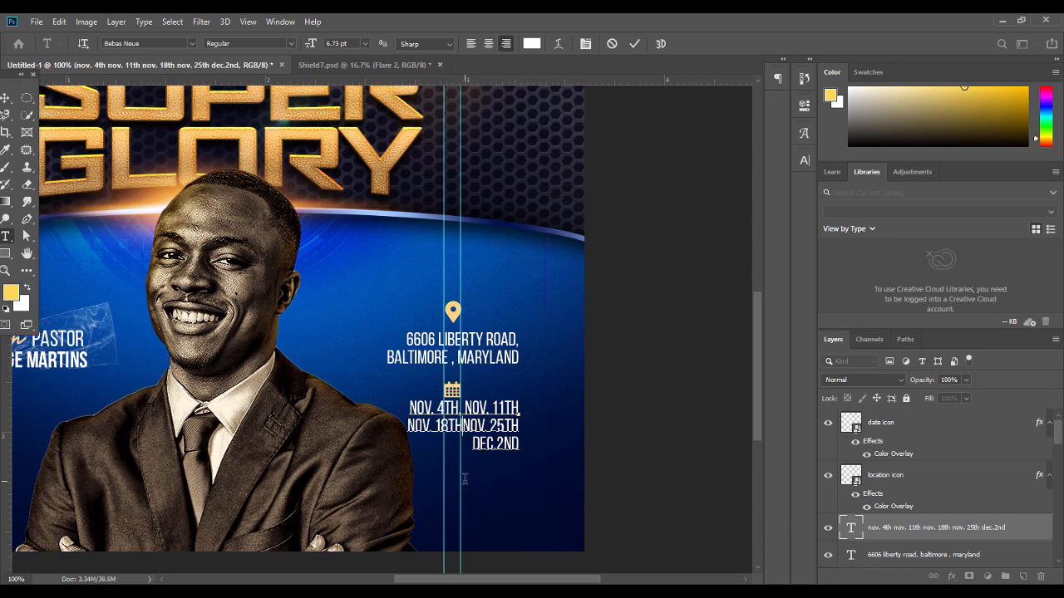
text(,)
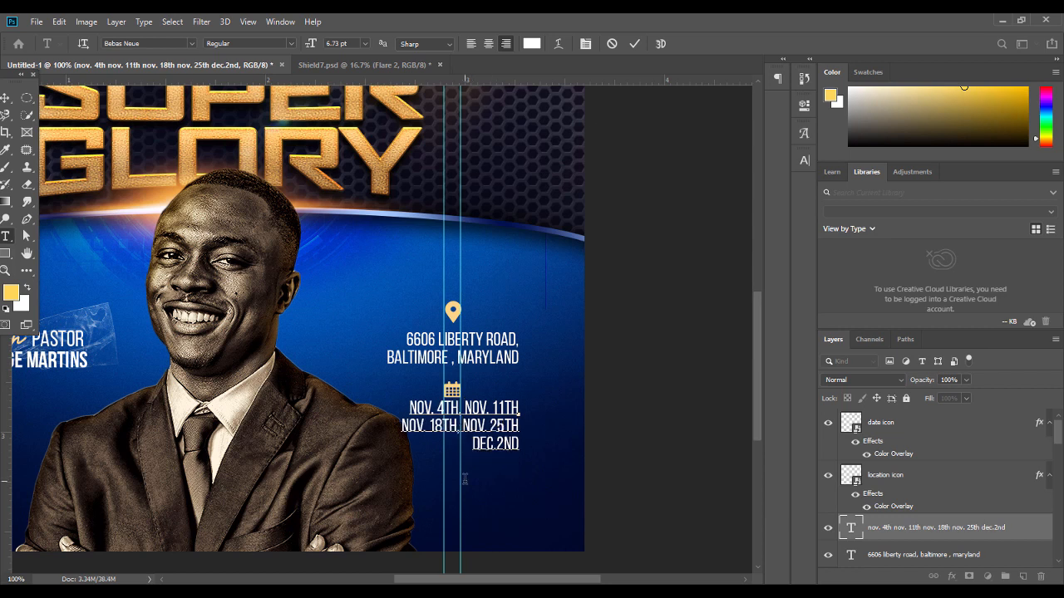
Centre-align the date text and position the block centrally beneath the address
key(ctrl+a)
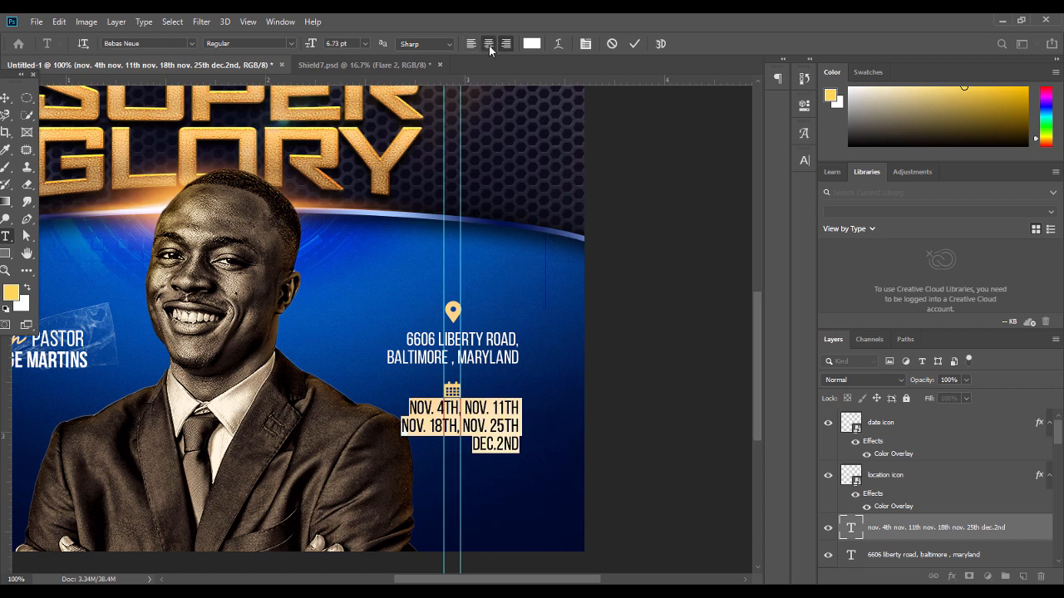
click(489, 44)
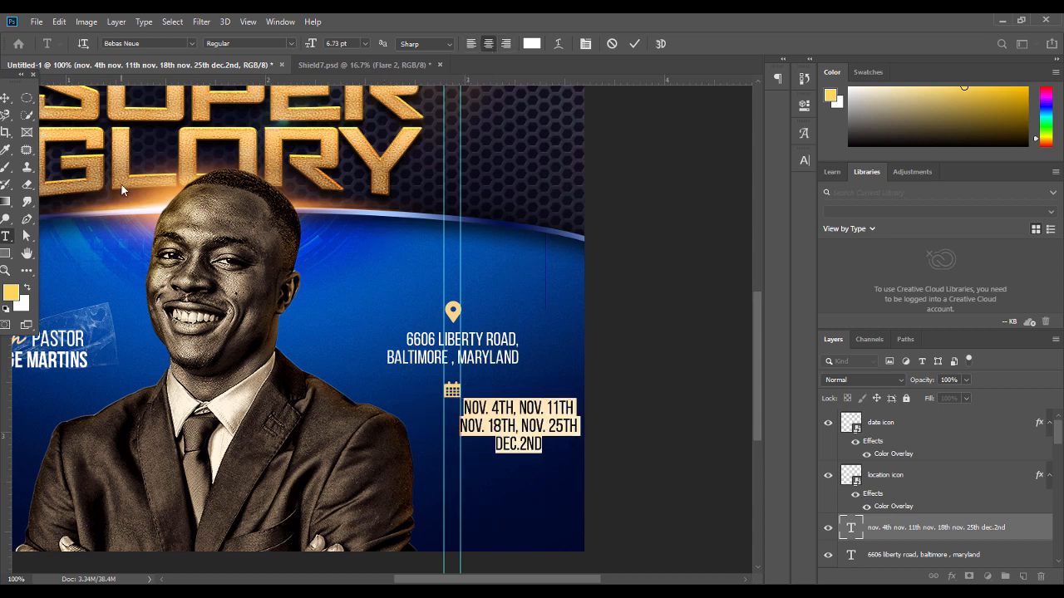
click(5, 97)
drag(525, 413, 467, 422)
drag(589, 318, 418, 463)
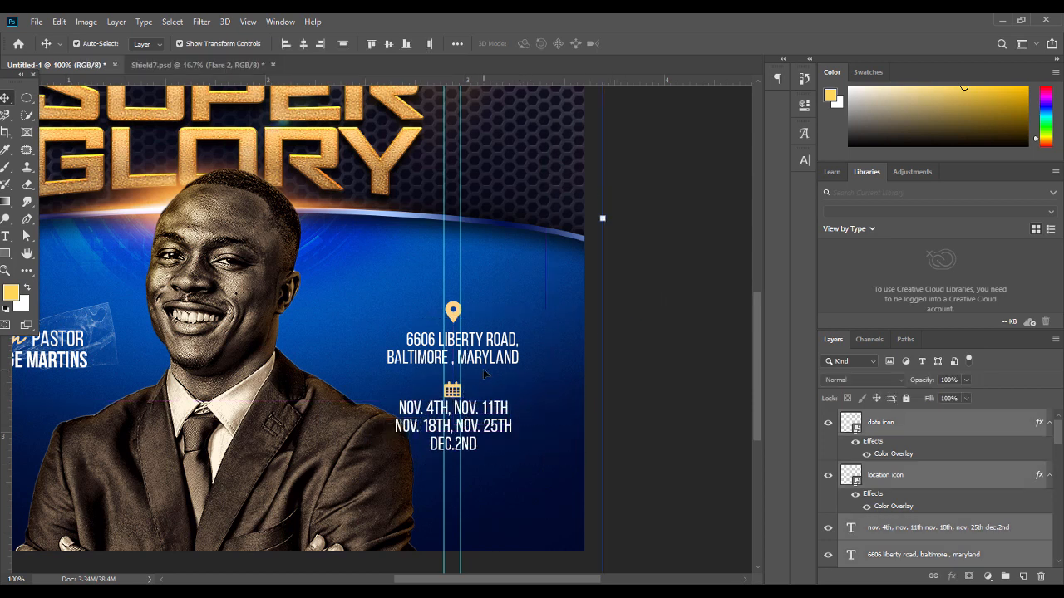
Centre the icons and text horizontally to the selection and scale the block to about 75%
click(1009, 430)
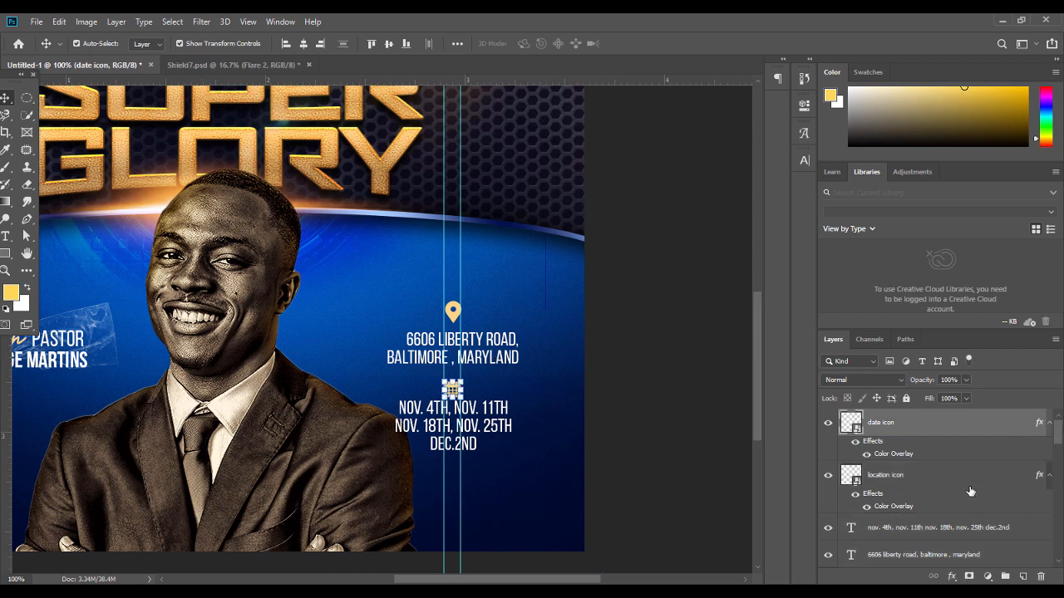
shift+click(946, 556)
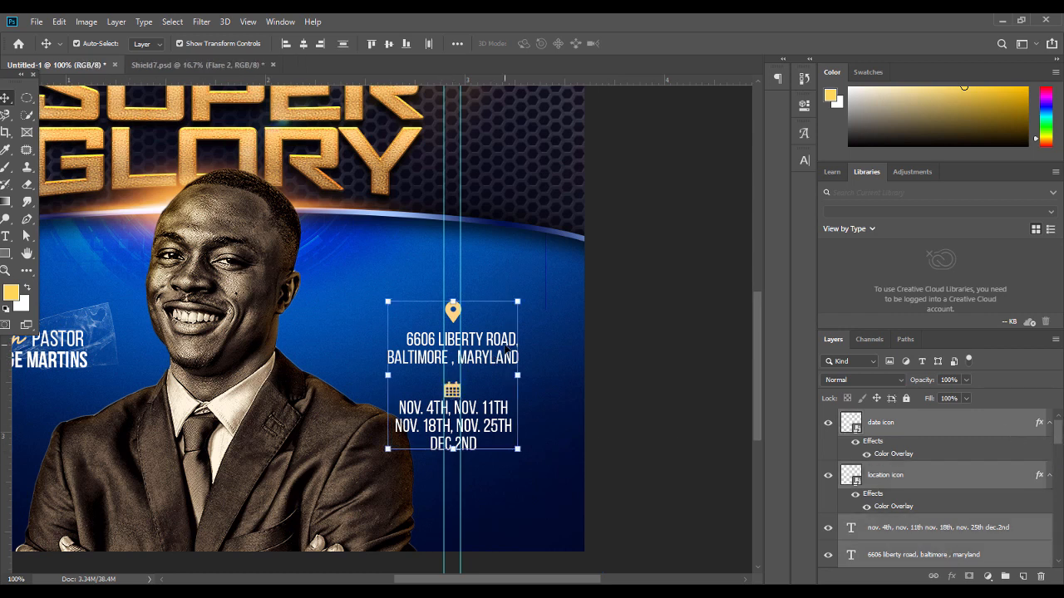
click(457, 44)
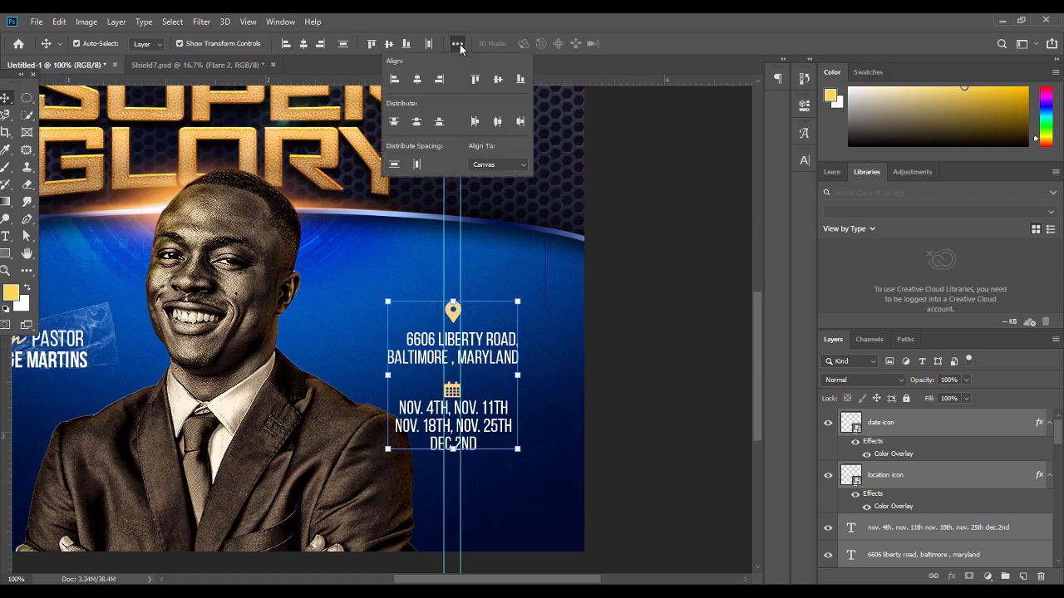
click(490, 175)
click(417, 79)
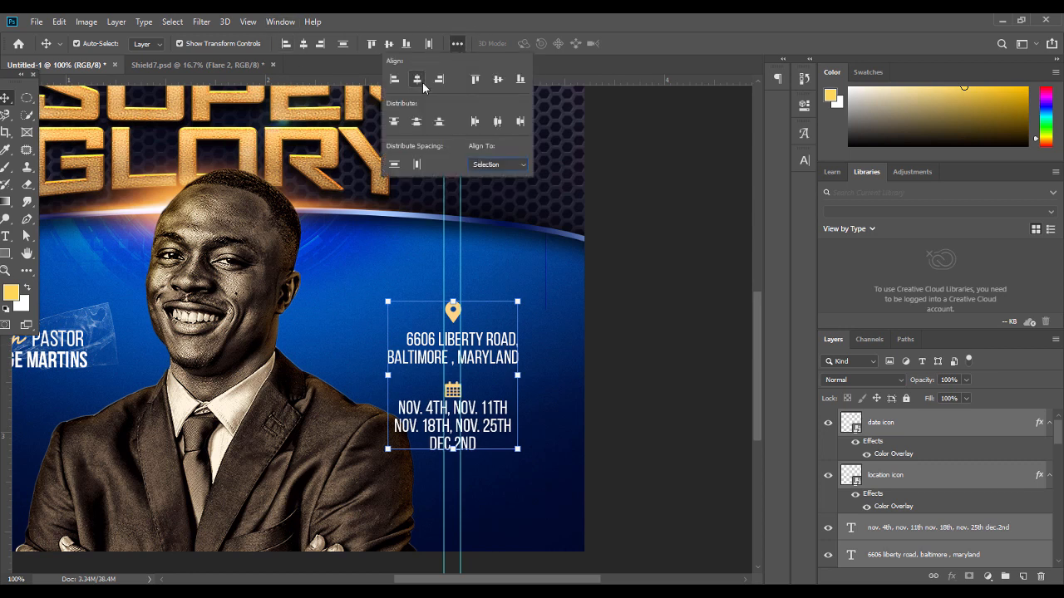
click(455, 454)
drag(455, 450, 455, 401)
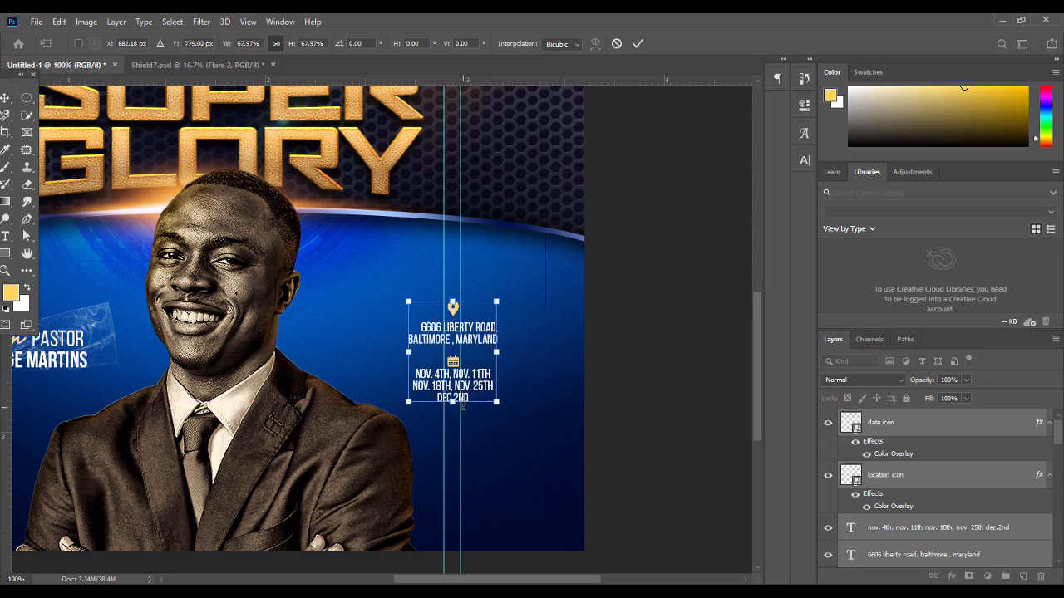
key(Return)
Nudge the calendar icon and dates text downward
click(453, 361)
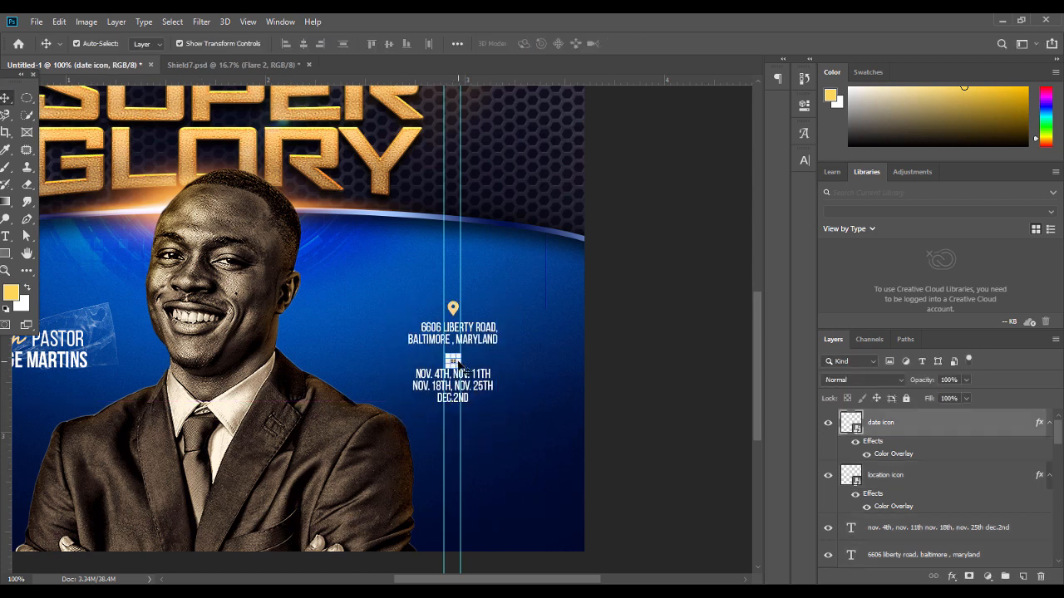
shift+click(484, 383)
key(shift+Down)
click(622, 364)
click(457, 371)
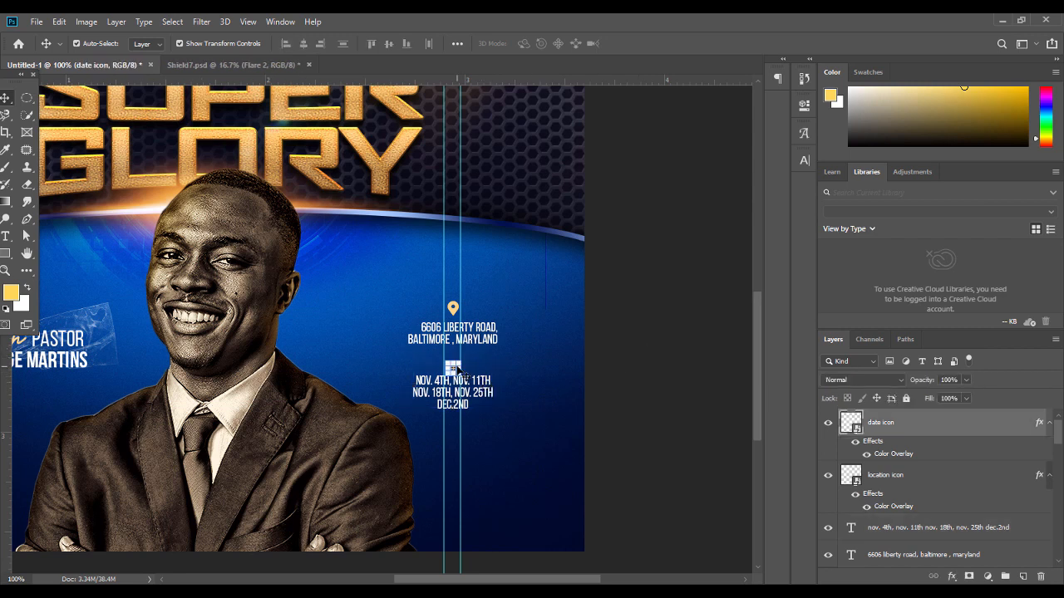
click(617, 374)
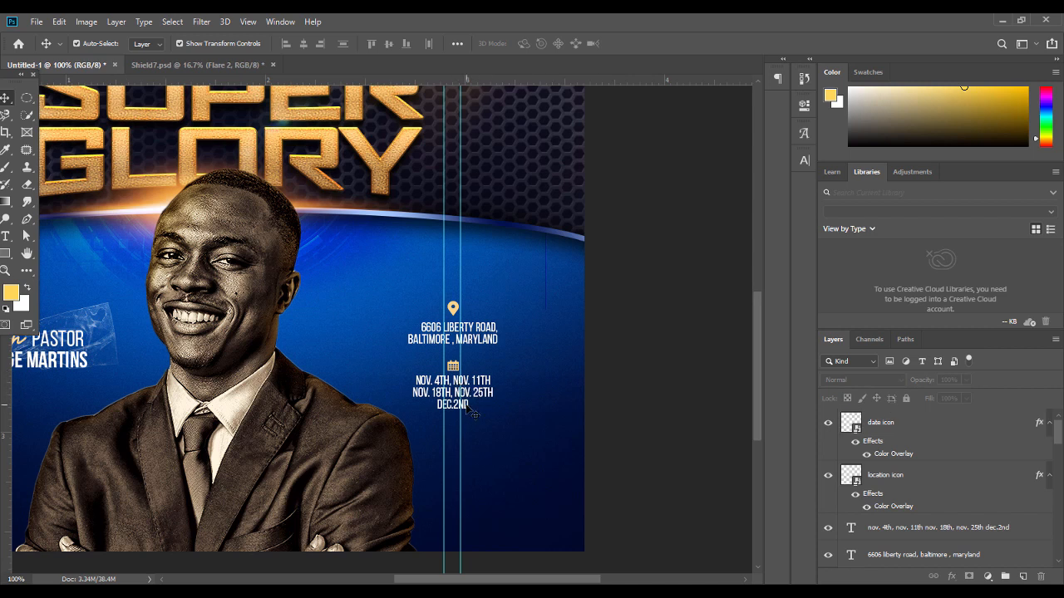
Correct the last date line to read DEC. 2ND
double_click(470, 392)
key(Right)
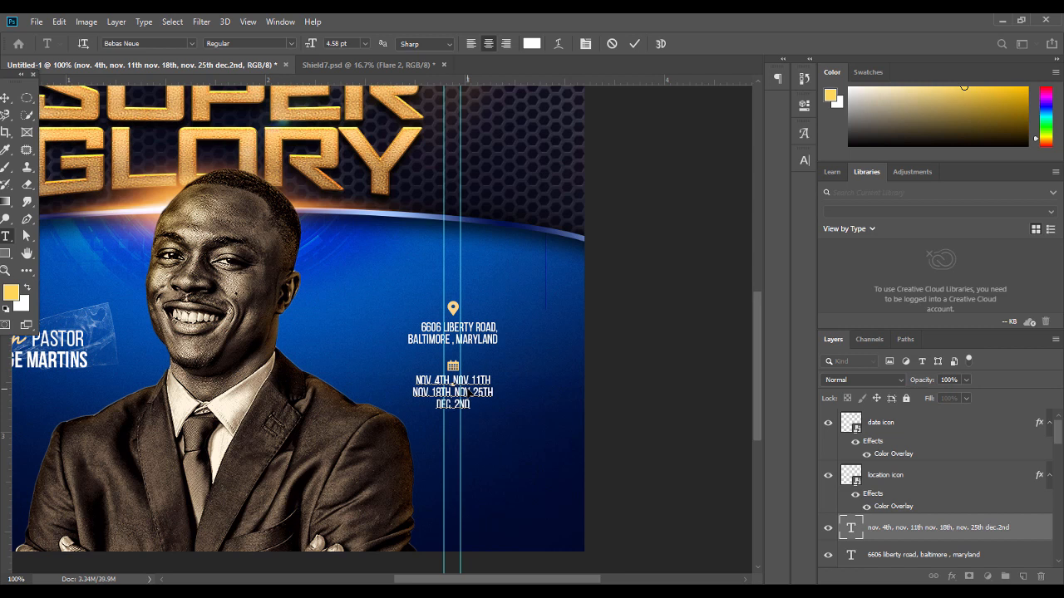
click(5, 98)
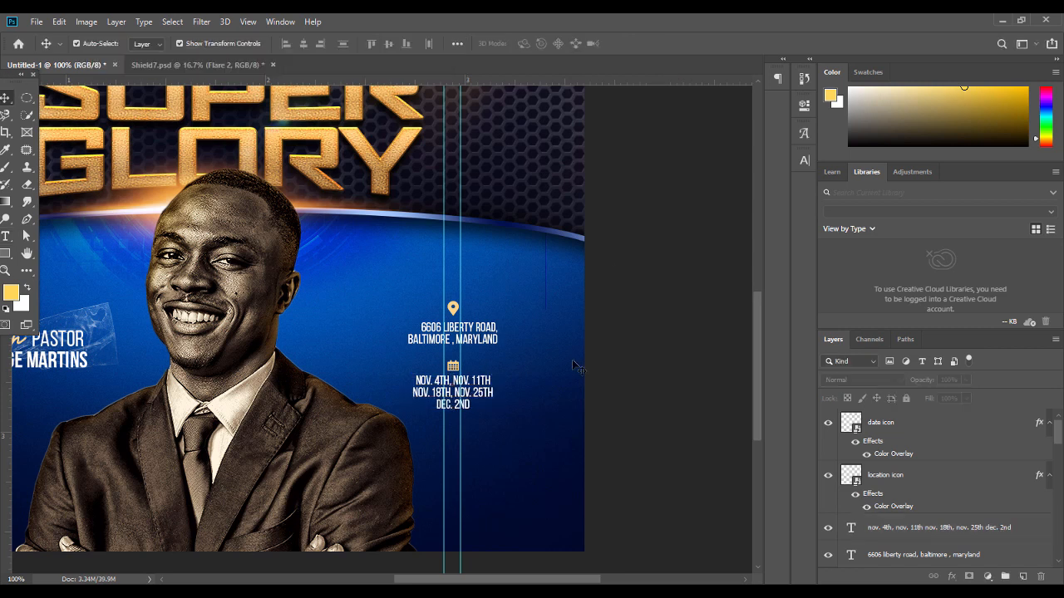
click(453, 366)
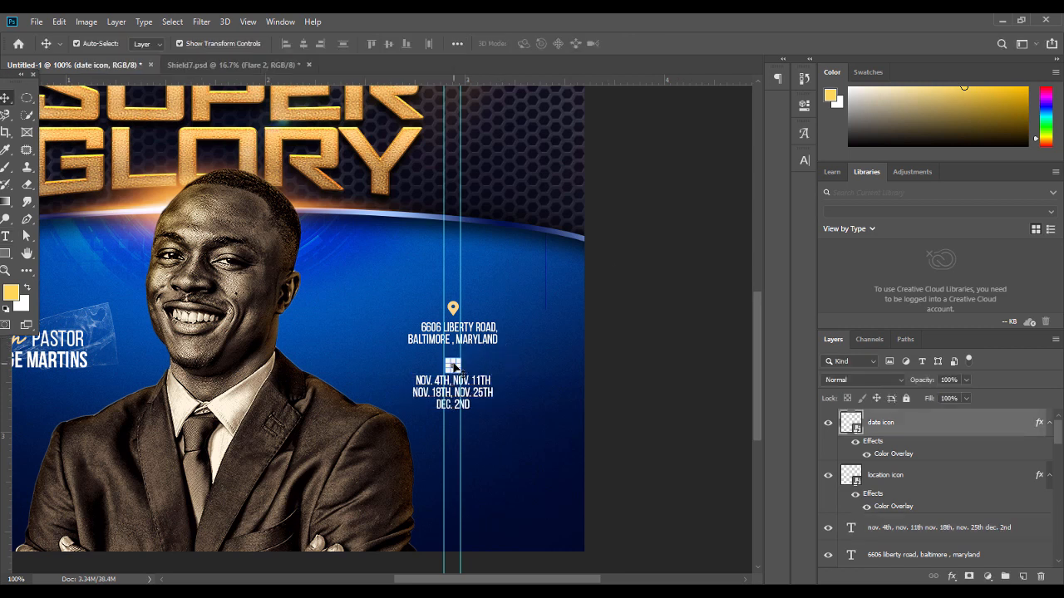
click(702, 372)
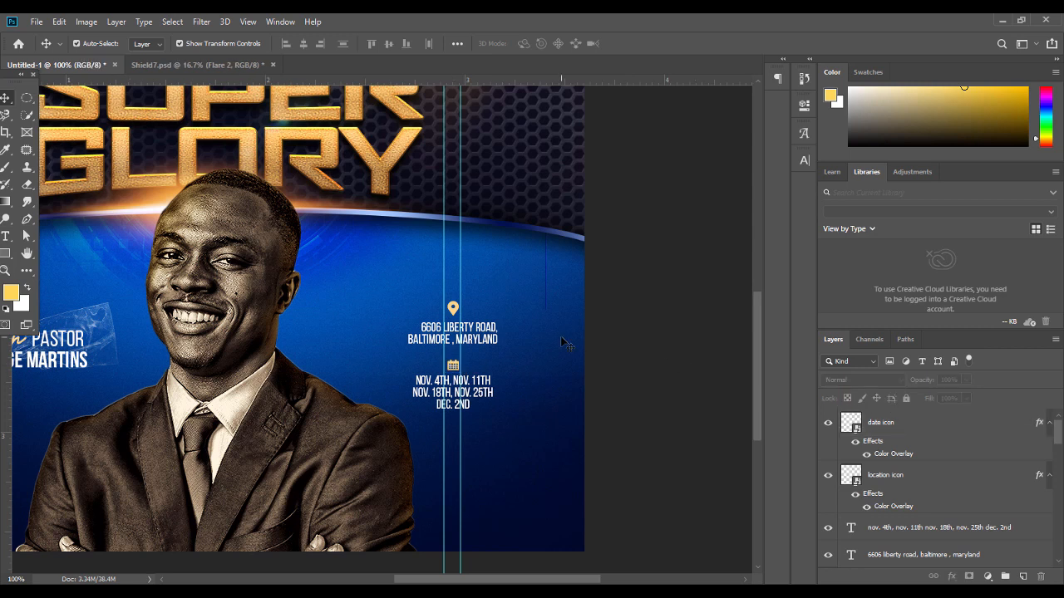
key(alt+Tab)
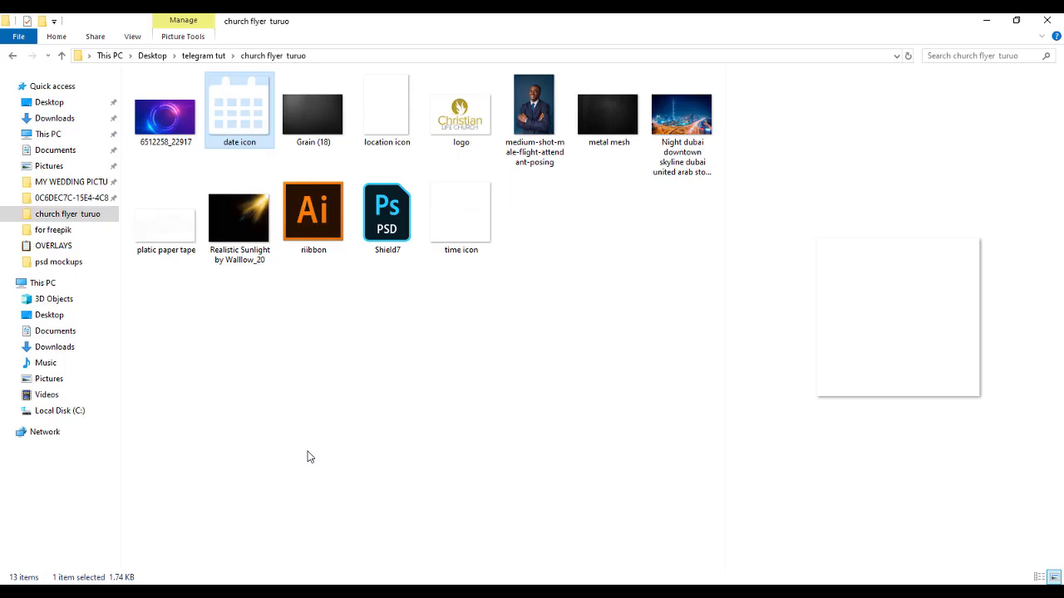
Place the time icon image below DEC. 2ND, scaled down to 12.9%
click(389, 120)
drag(454, 215, 456, 433)
drag(300, 244, 455, 447)
key(Return)
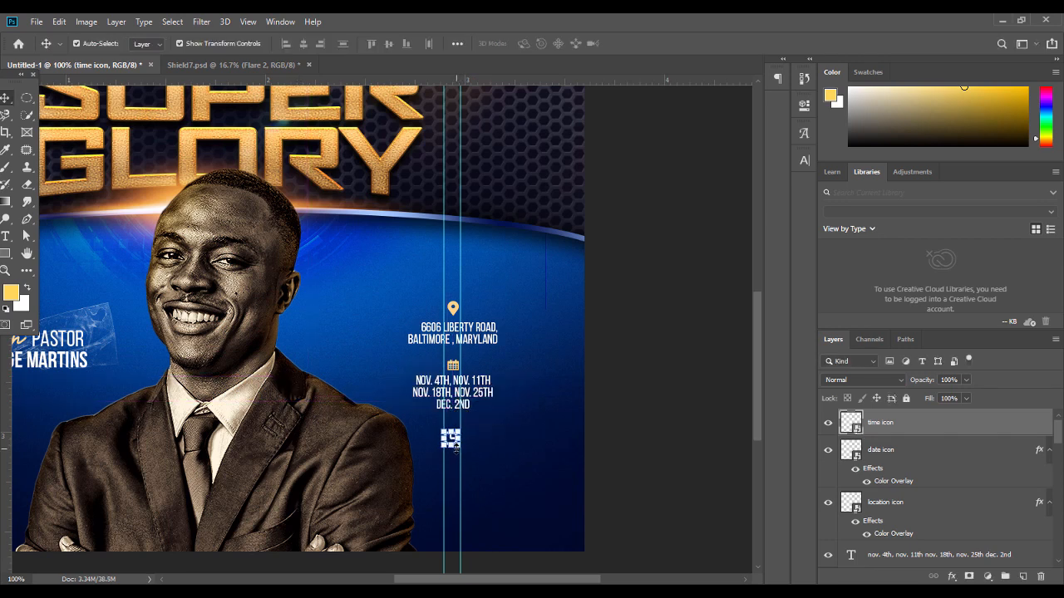
Paste the gold layer style onto the calendar and clock icons
click(519, 390)
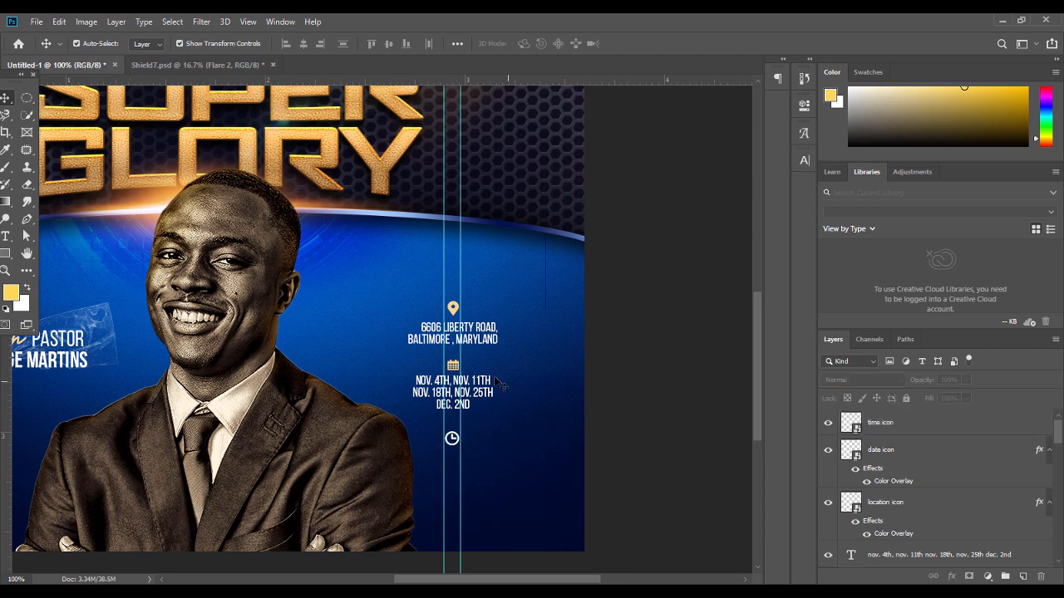
click(455, 368)
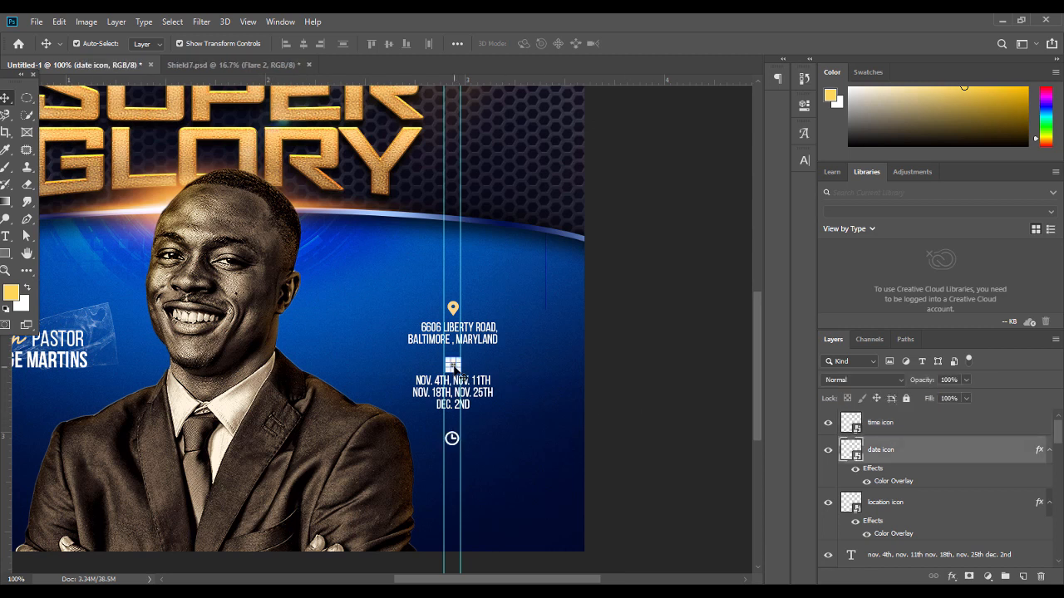
right_click(942, 457)
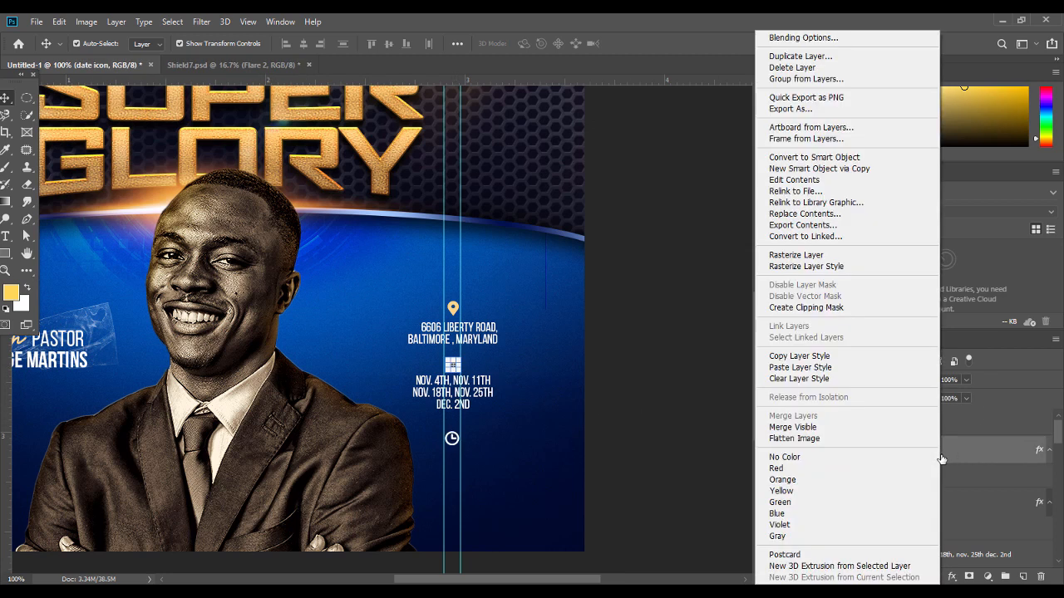
click(819, 368)
click(459, 445)
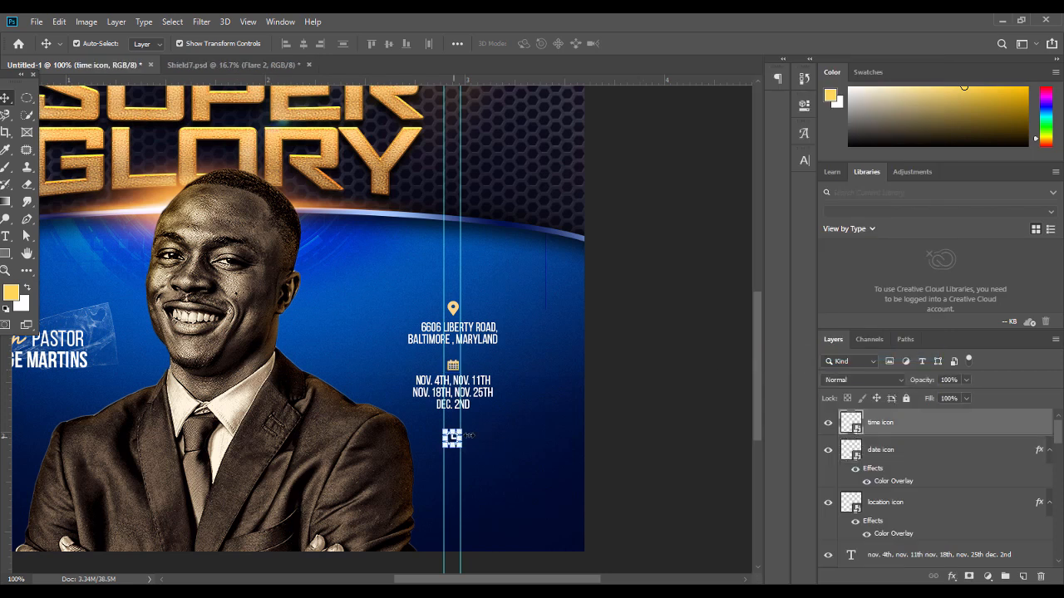
right_click(888, 416)
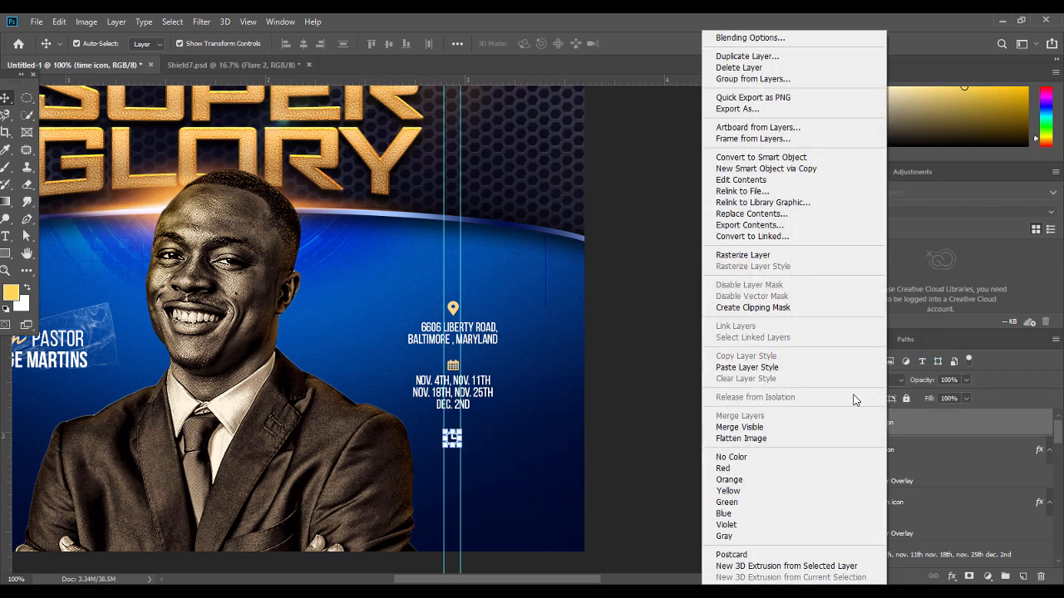
click(752, 367)
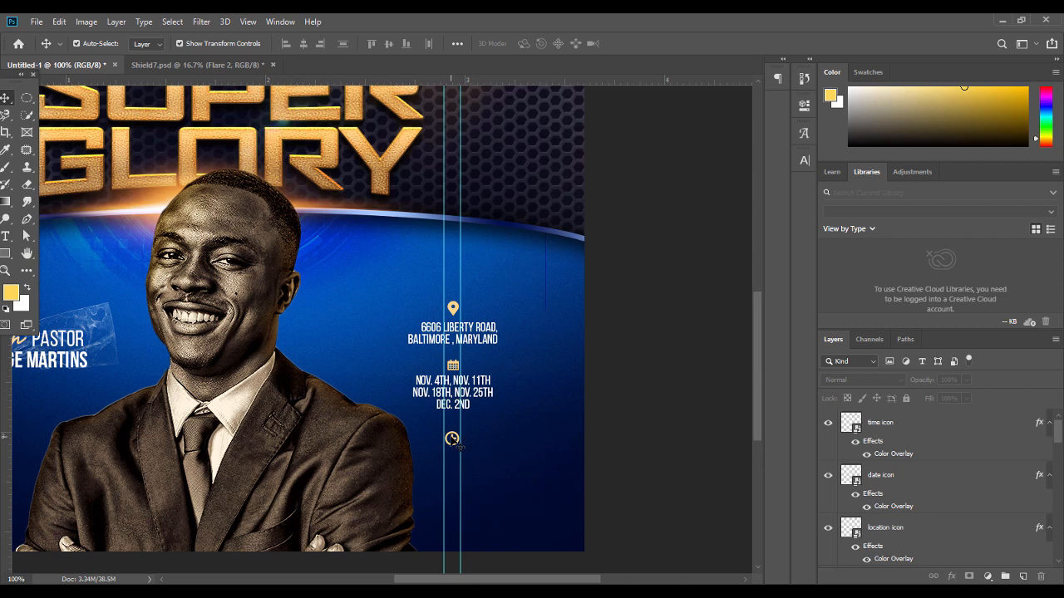
Duplicate the dates text below the clock and change it to 9:00 AM
click(454, 440)
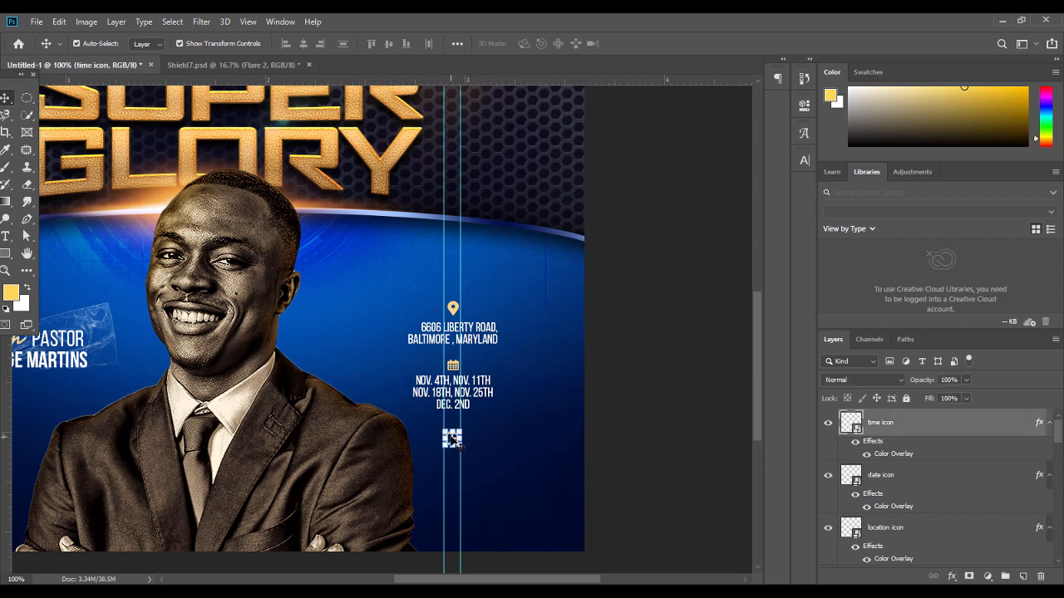
click(618, 408)
click(482, 396)
drag(484, 396, 478, 459)
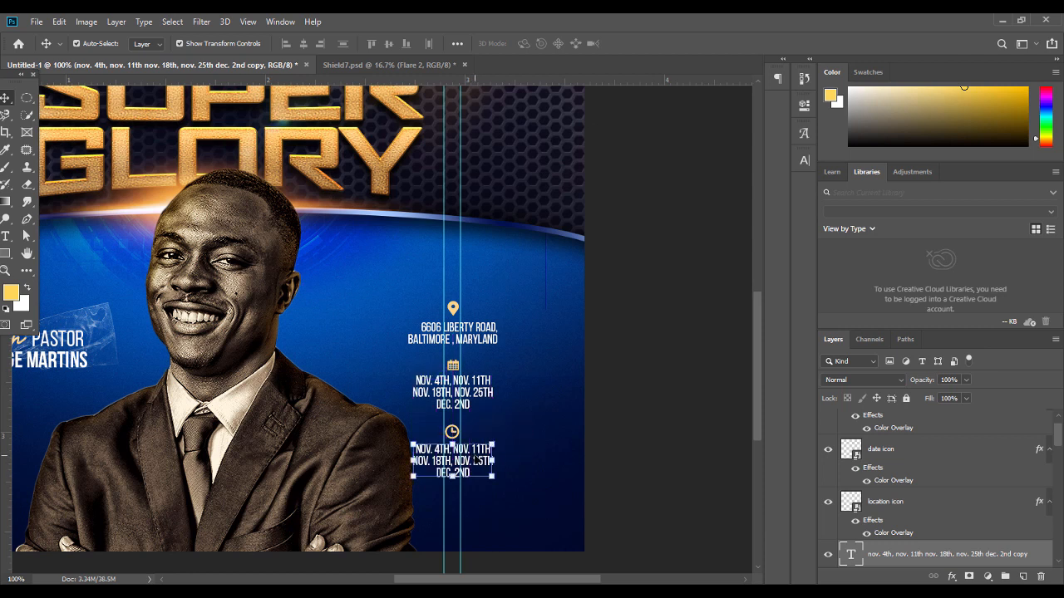
double_click(478, 460)
text(9)
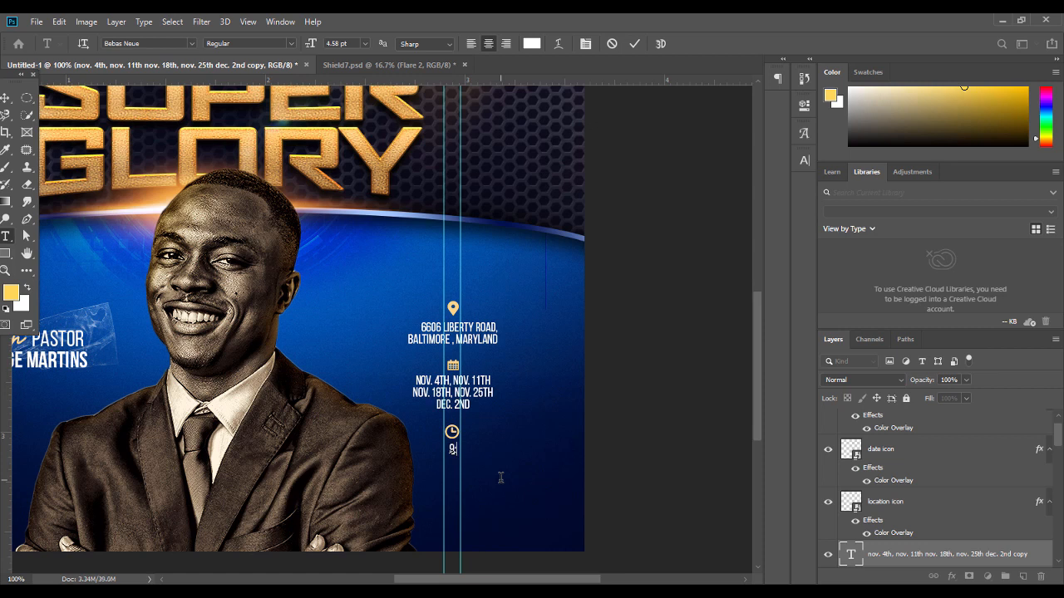
text(:00 AM)
click(5, 98)
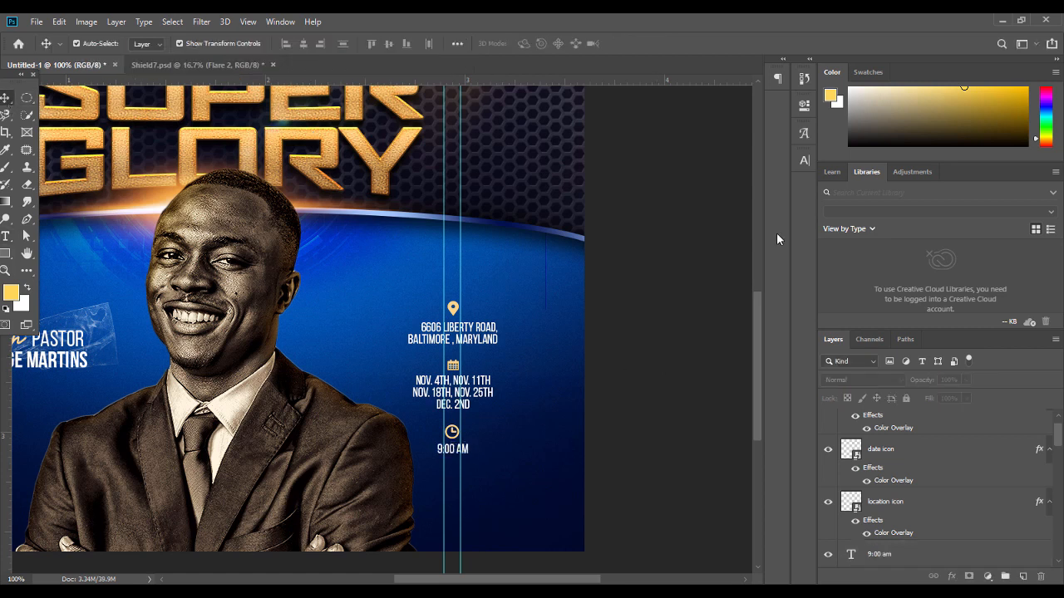
Select the icon and text layers of the info block and centre them horizontally
key(ctrl+minus)
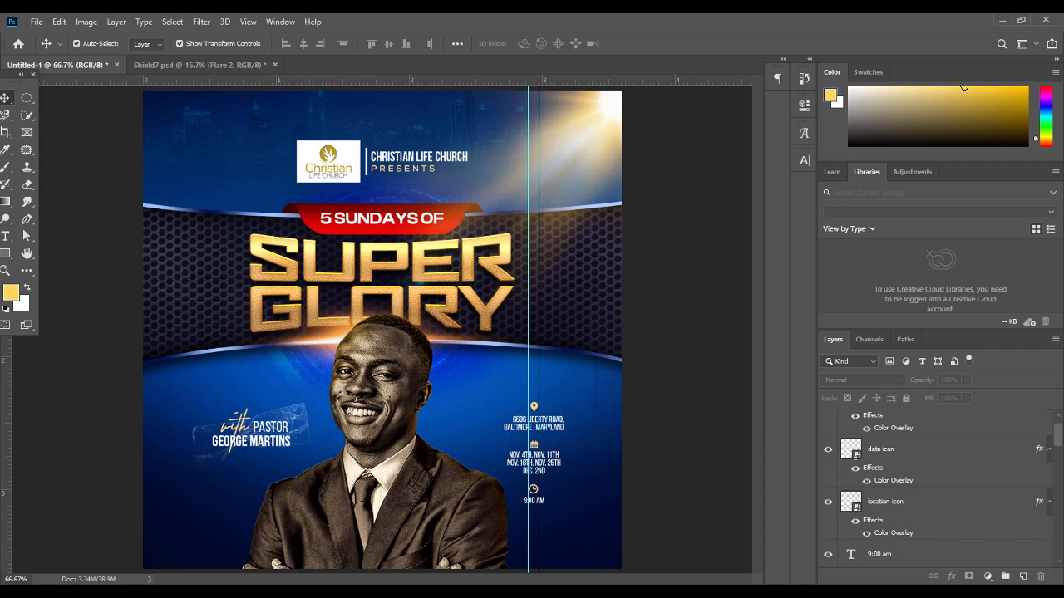
scroll(1048, 512, down, 1)
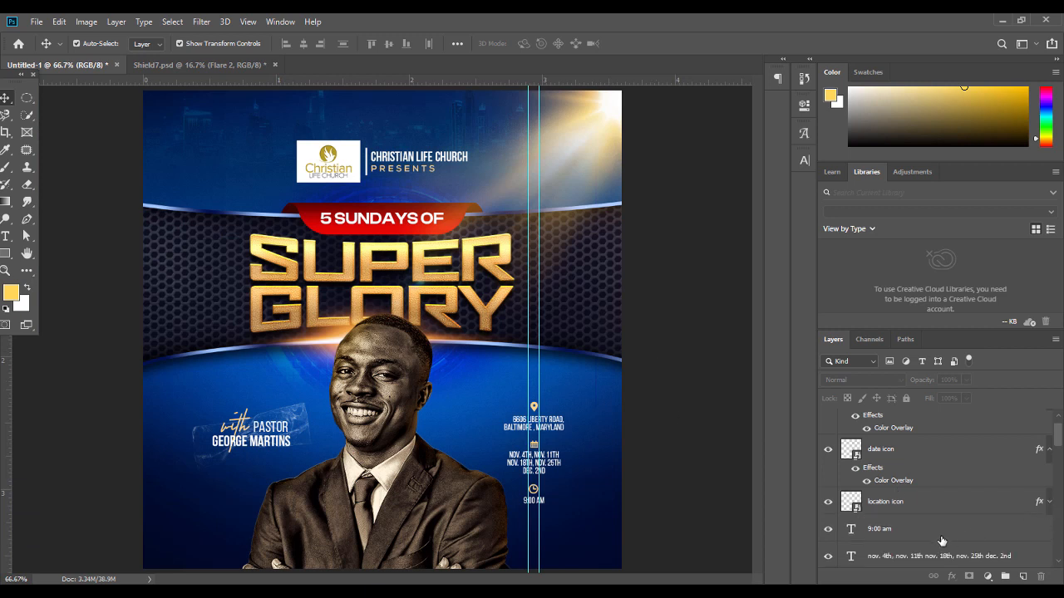
click(942, 541)
click(942, 554)
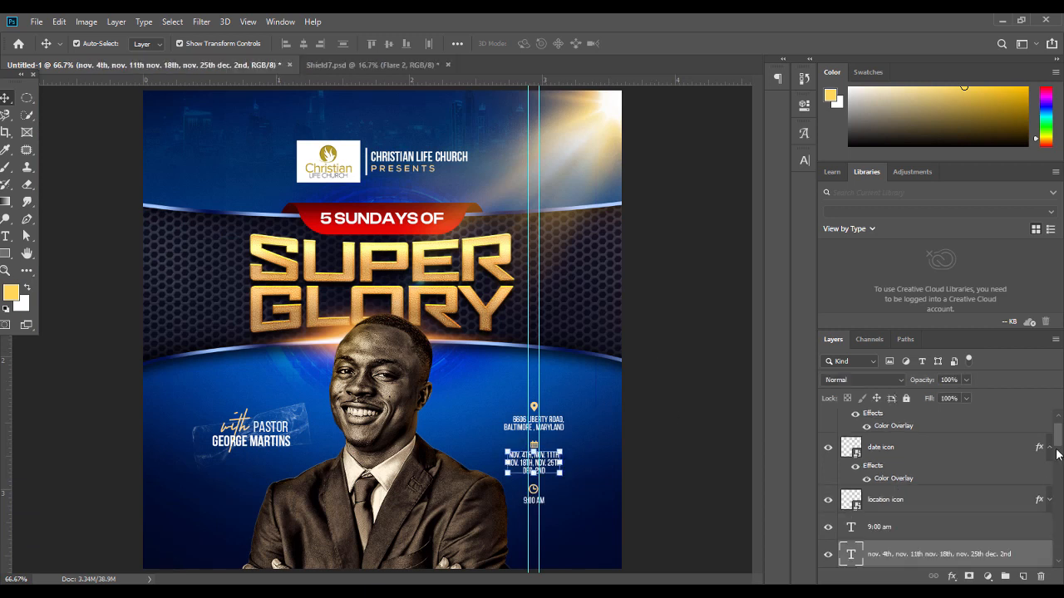
scroll(1051, 453, up, 1)
shift+click(931, 424)
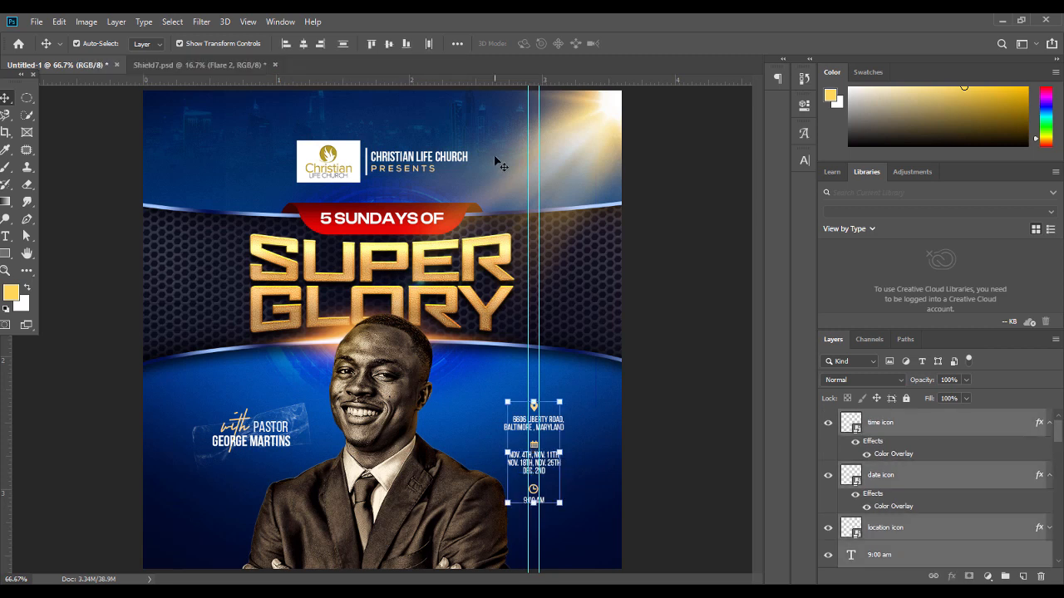
click(304, 44)
Enlarge the whole info block to about 110% from its top edge
drag(535, 505, 536, 514)
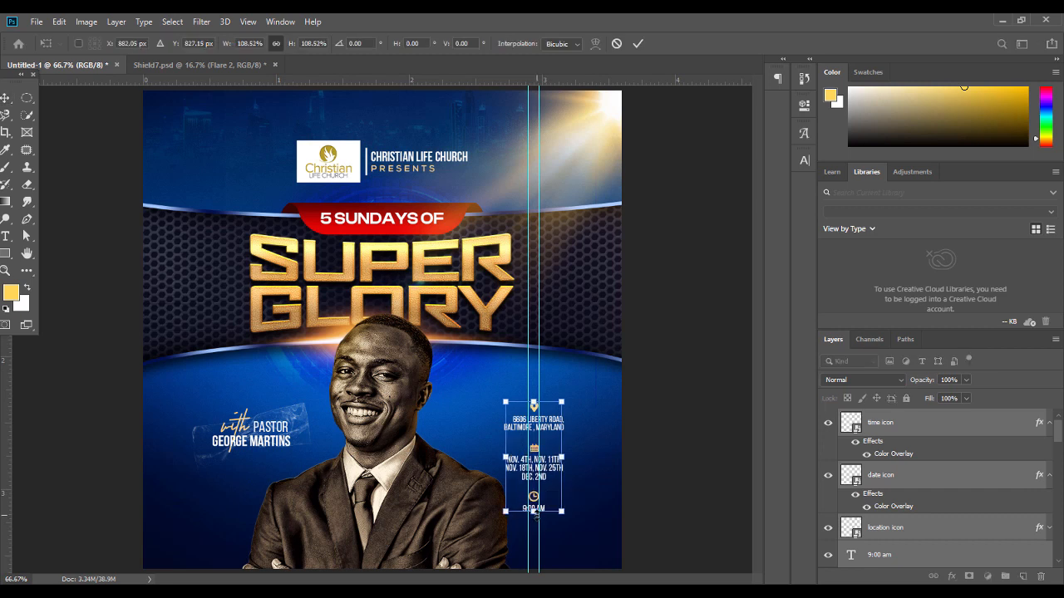
key(Escape)
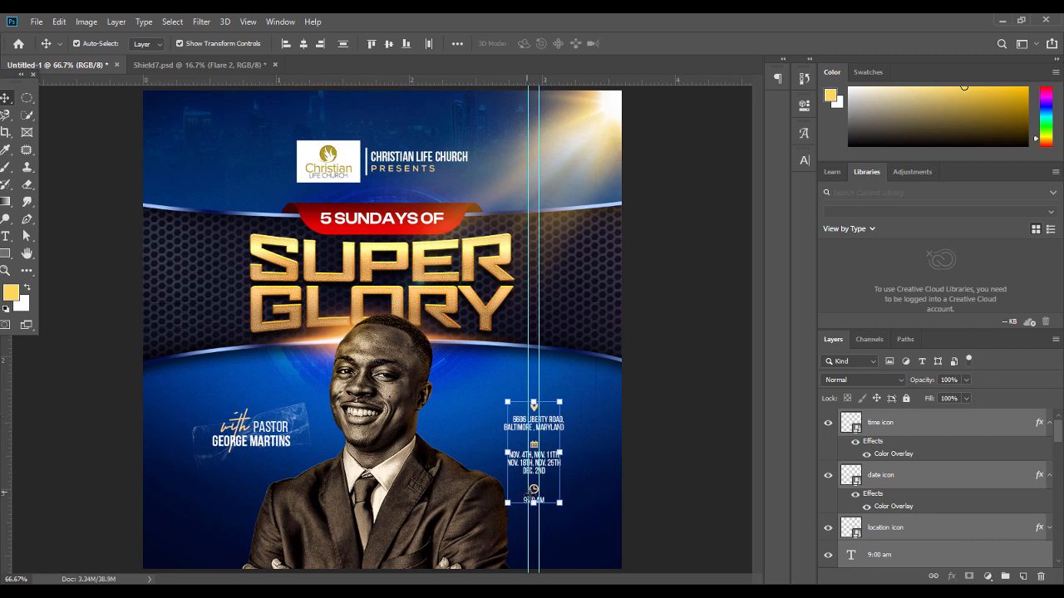
key(ctrl+t)
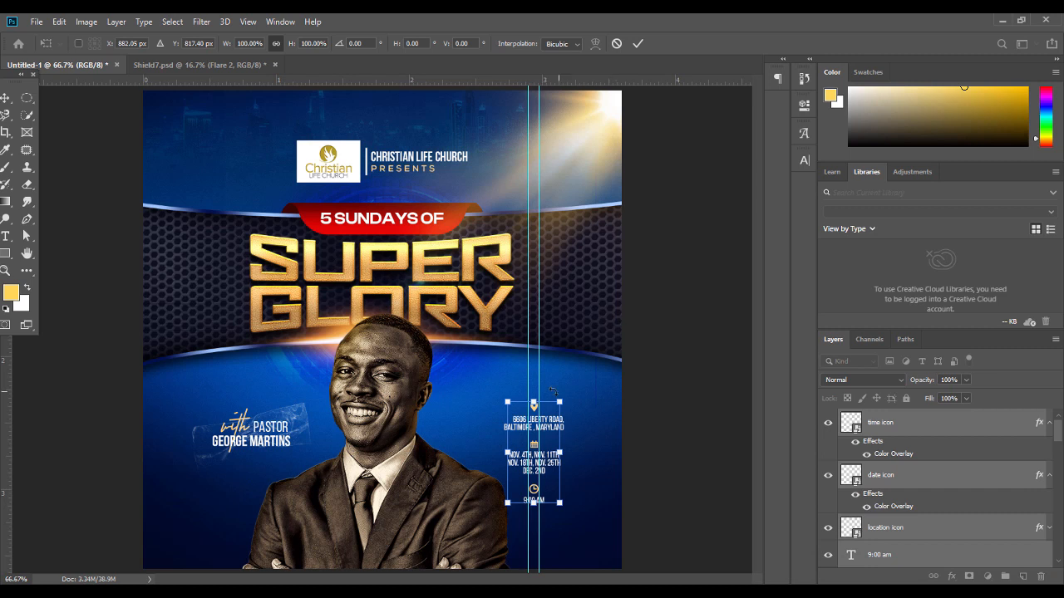
click(1050, 478)
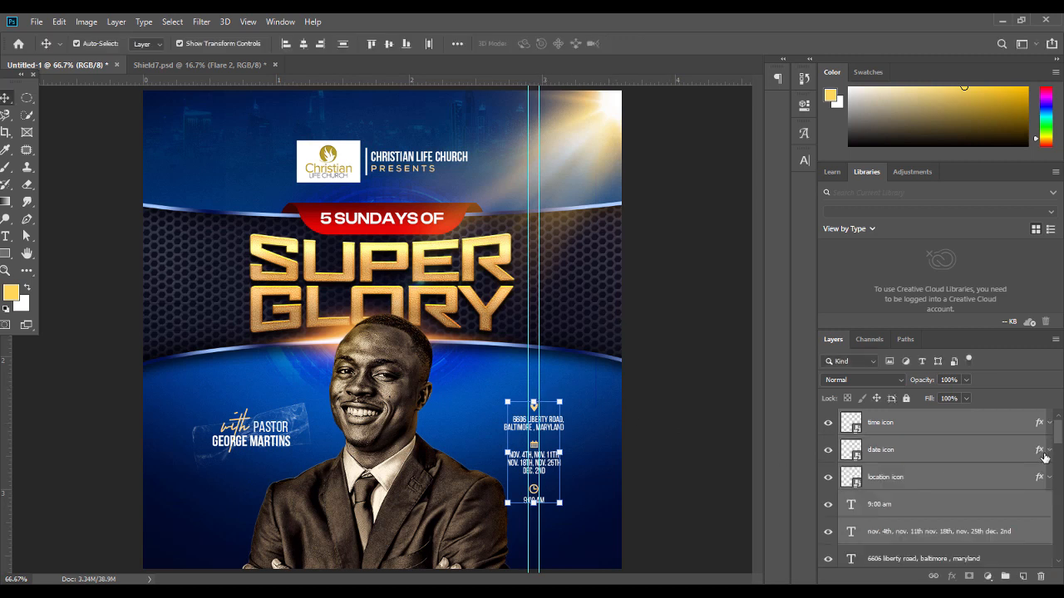
click(913, 562)
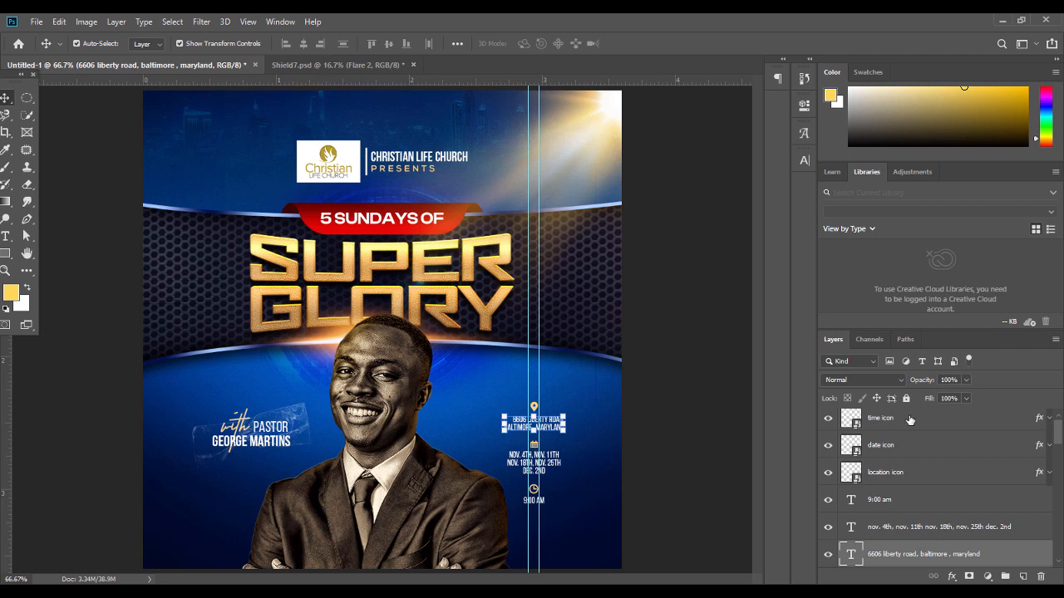
shift+click(910, 420)
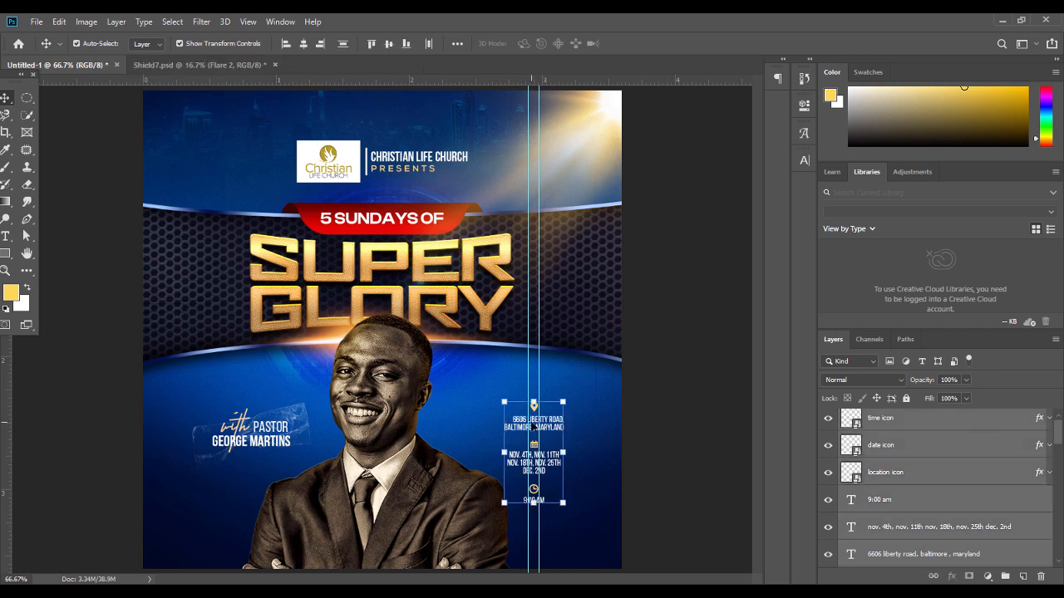
drag(533, 405, 533, 386)
Apply the enlargement and set the address text to Bebas Neue Bold
key(Return)
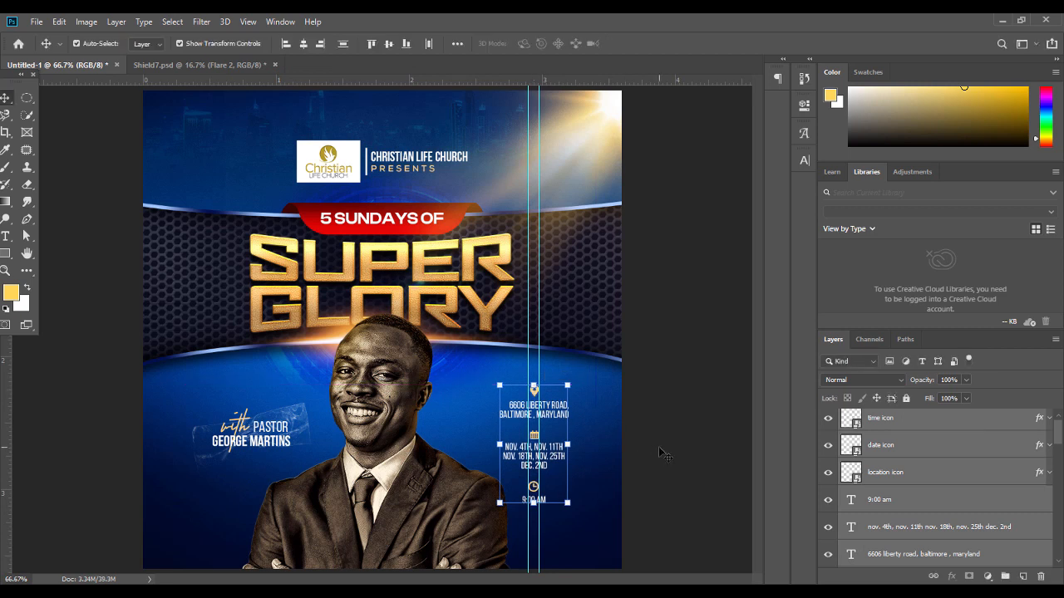
click(582, 428)
double_click(559, 413)
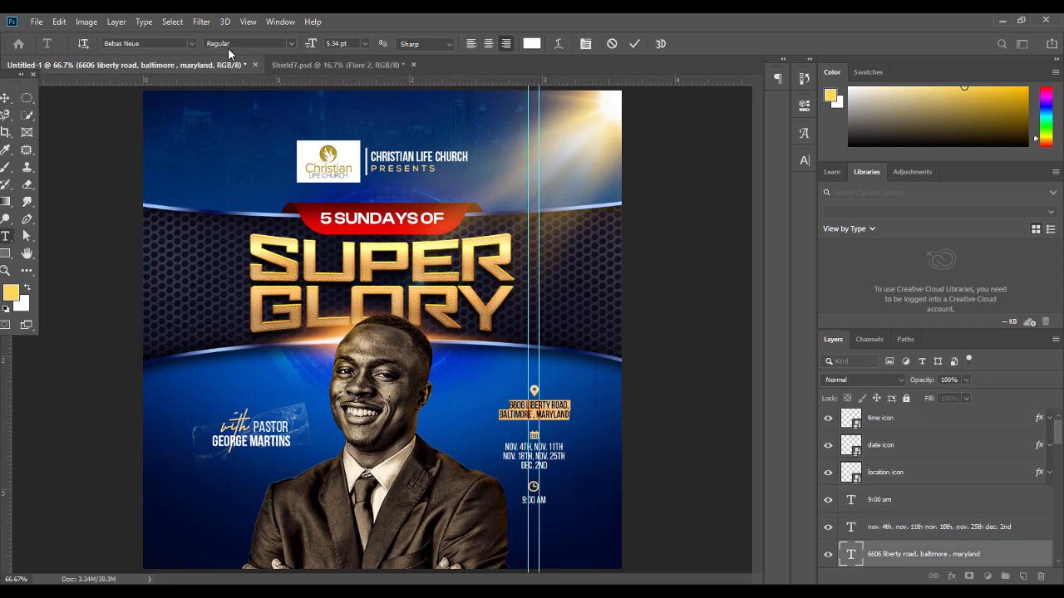
click(290, 43)
click(246, 100)
key(ctrl+Return)
key(v)
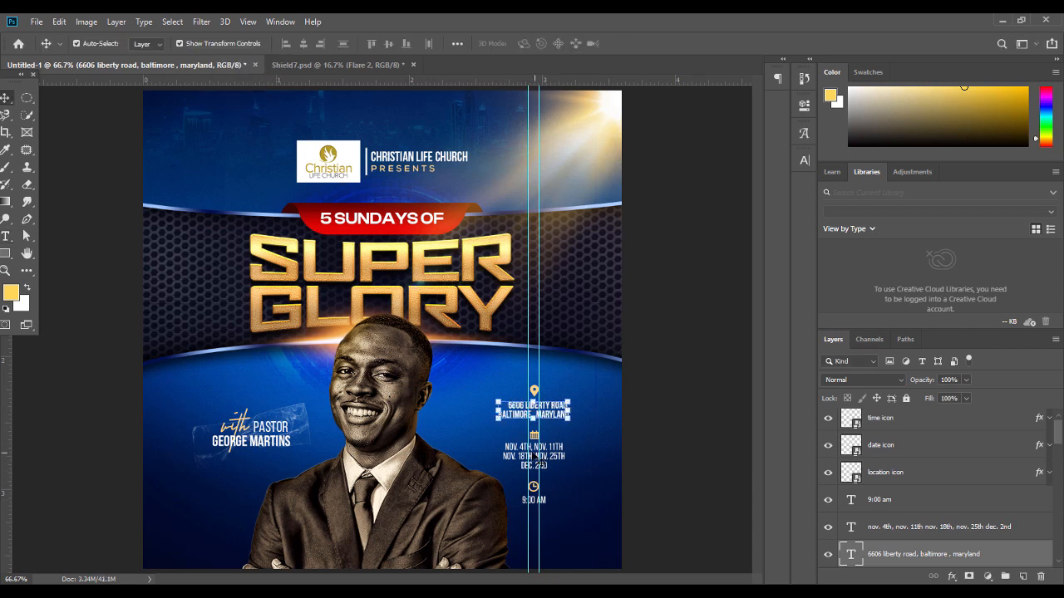
Set the dates text to Bebas Neue Bold
click(548, 455)
double_click(548, 455)
click(289, 43)
click(270, 99)
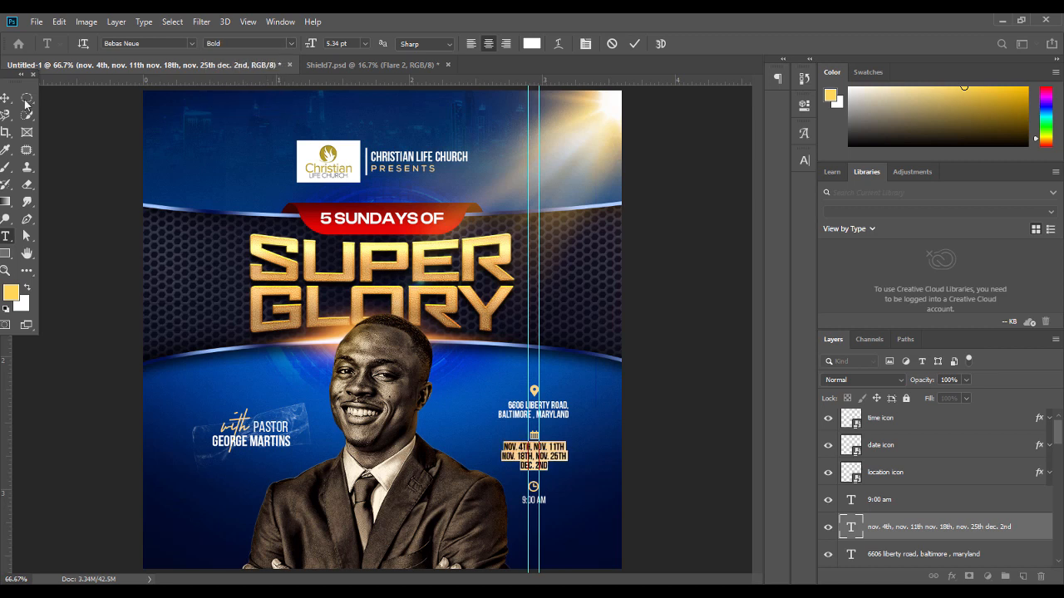
key(ctrl+Return)
key(v)
Set the 9:00 AM text to Bebas Neue Bold
click(677, 339)
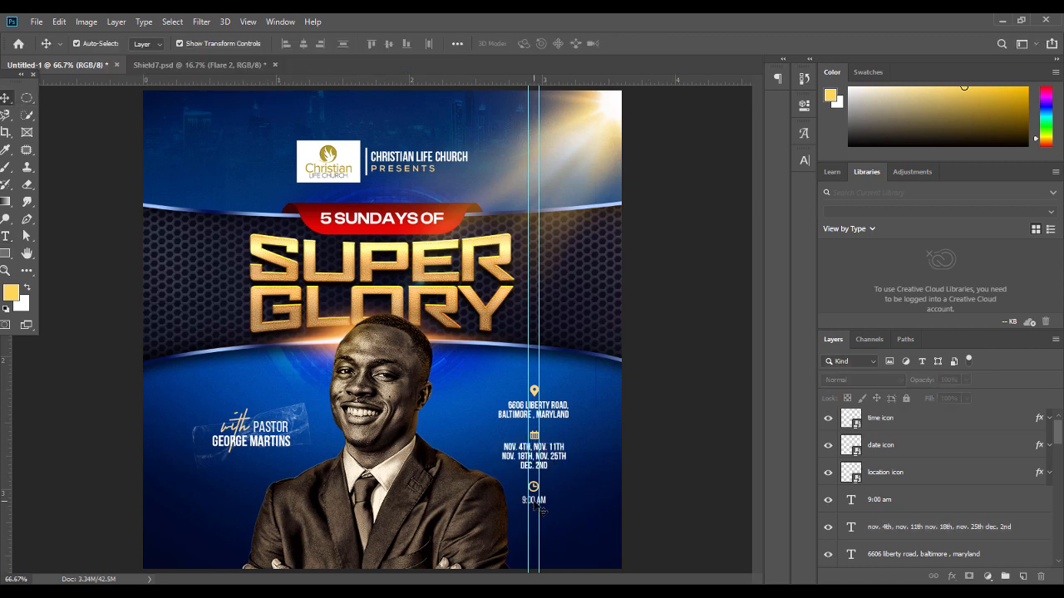
double_click(533, 500)
click(290, 43)
click(270, 101)
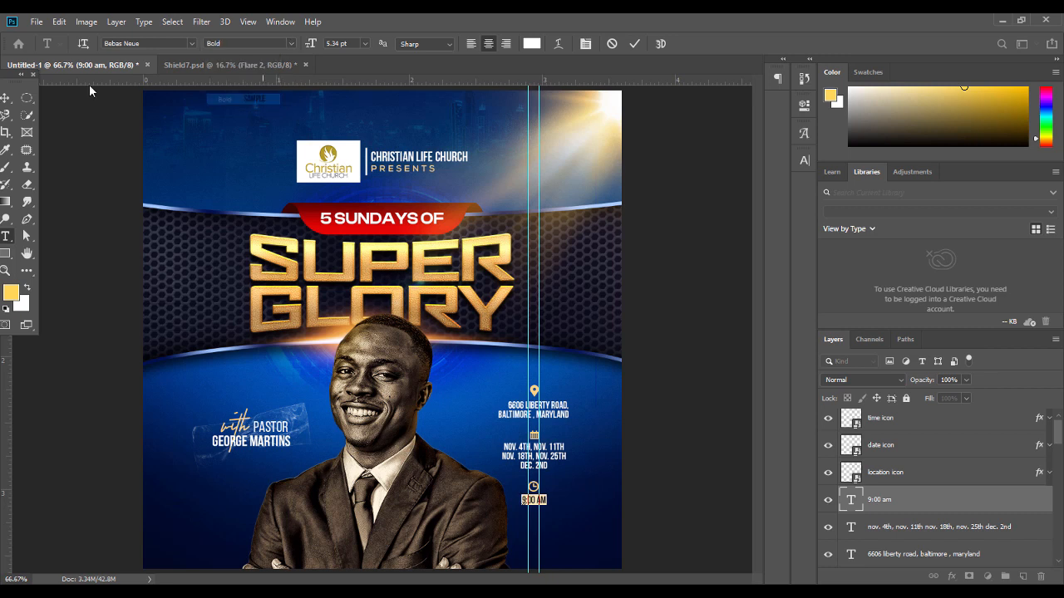
key(ctrl+Return)
key(v)
click(645, 378)
double_click(566, 414)
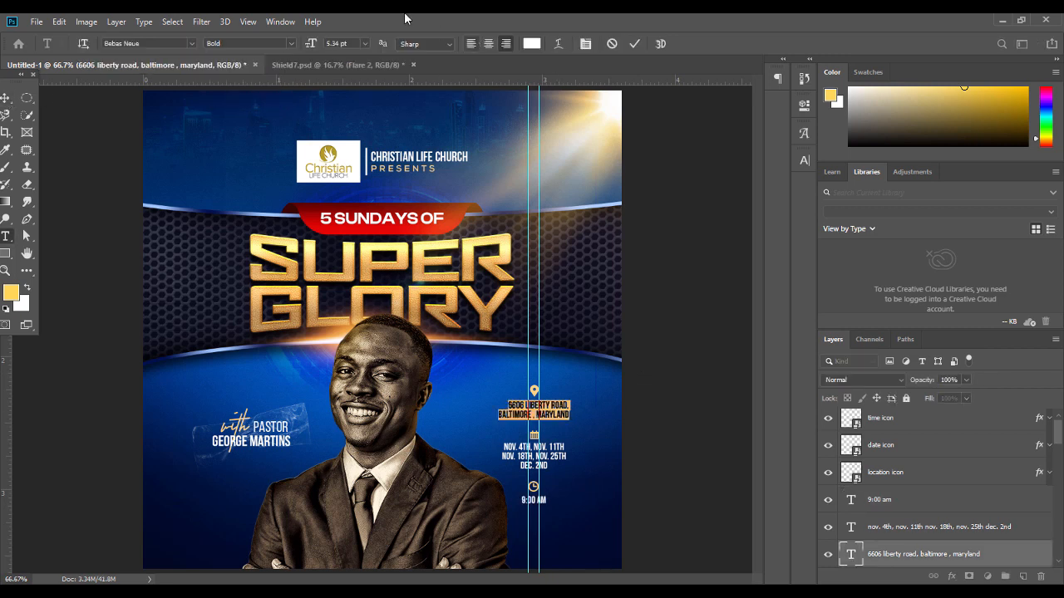
click(5, 97)
Nudge the address text slightly left and clear all guides from the canvas
drag(574, 414, 554, 415)
click(642, 426)
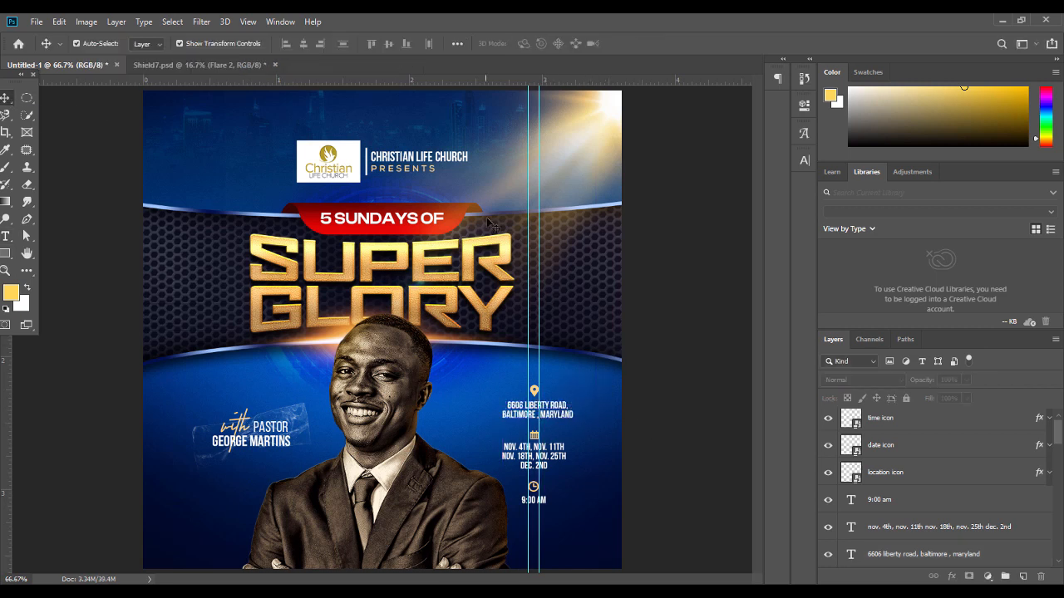
scroll(1057, 432, up, 1)
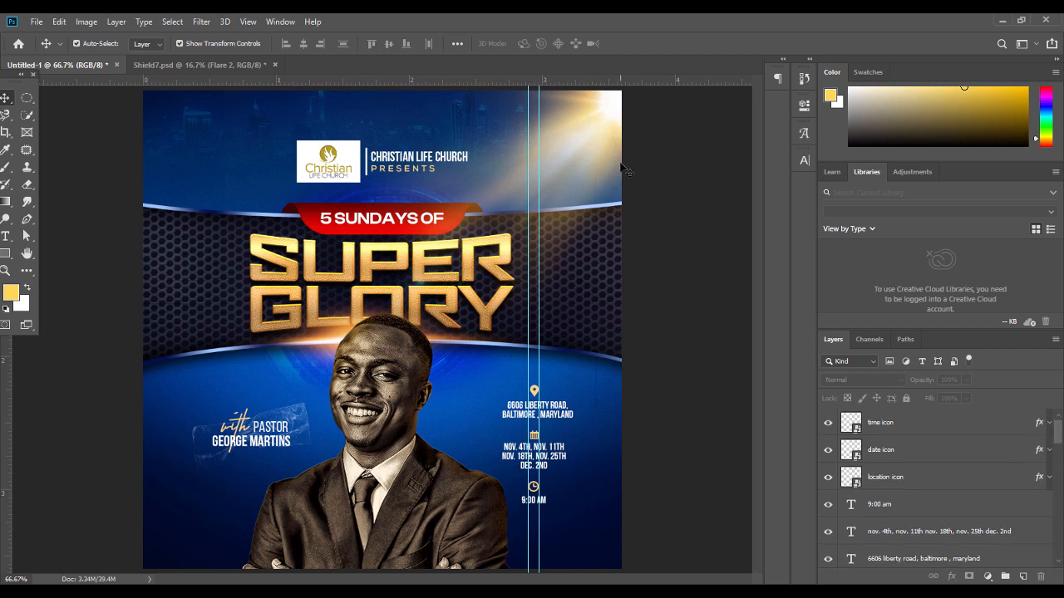
click(280, 22)
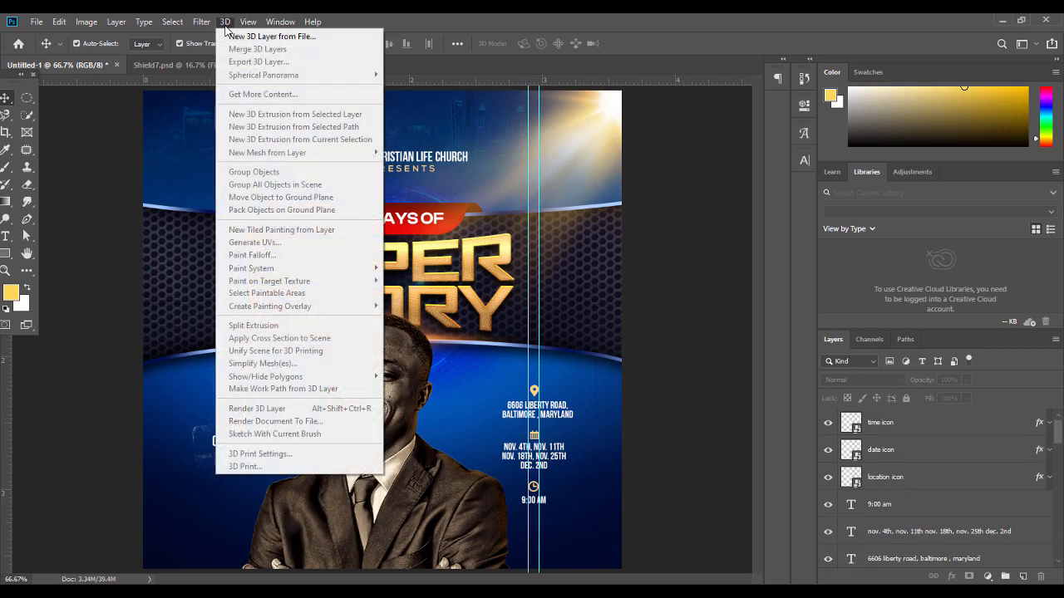
mouse_move(263, 23)
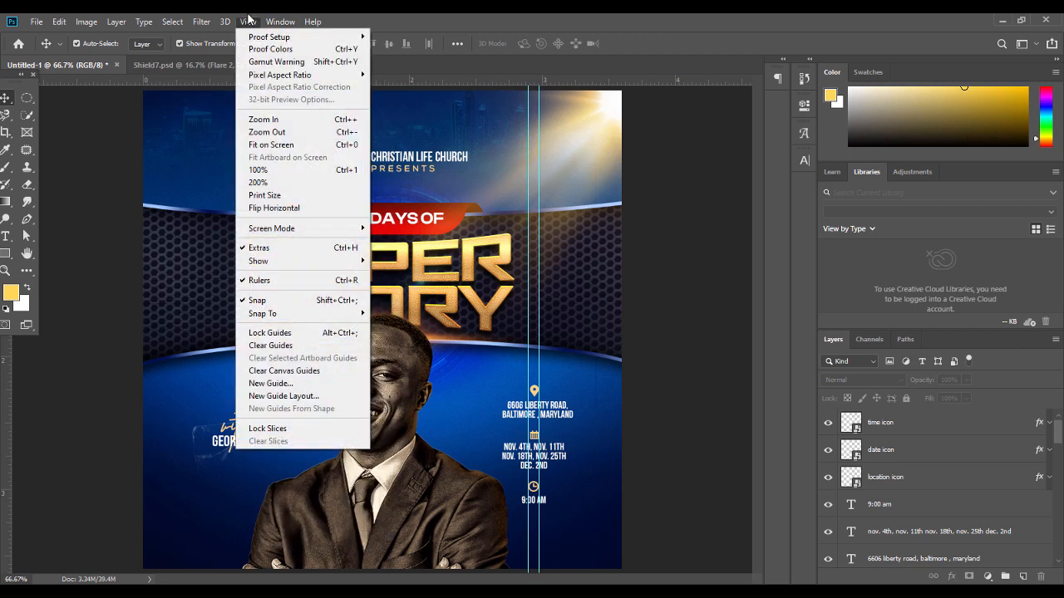
click(275, 345)
key(ctrl+minus)
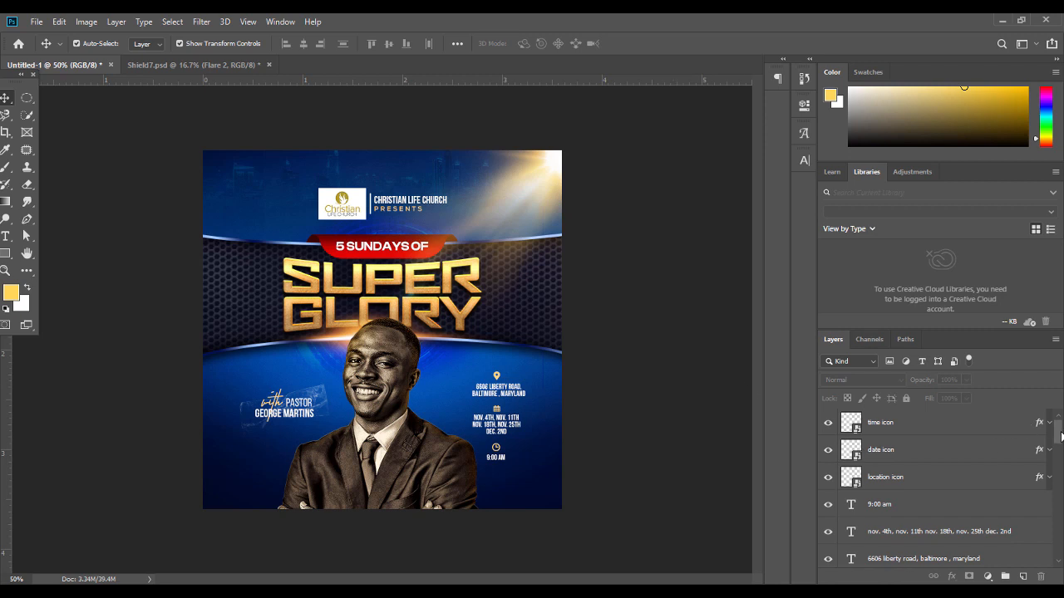
Group the layers from the time icon down to Gradient Fill 1 into Group 2
click(984, 423)
drag(1058, 439, 1055, 558)
shift+click(987, 550)
key(ctrl+g)
click(987, 577)
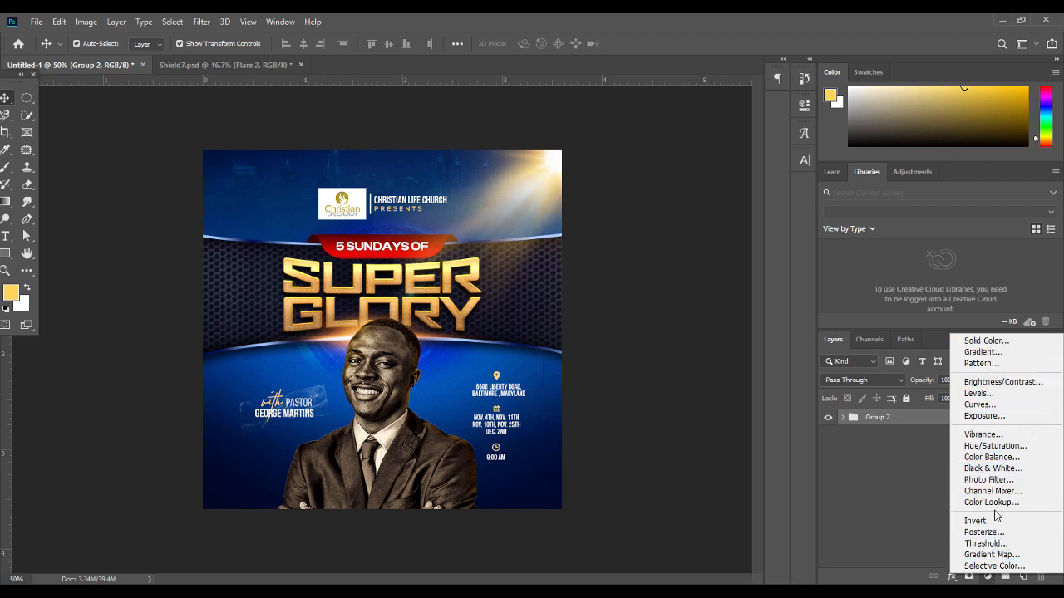
Add a Color Balance adjustment layer with midtones Cyan–Red set to +47
click(995, 457)
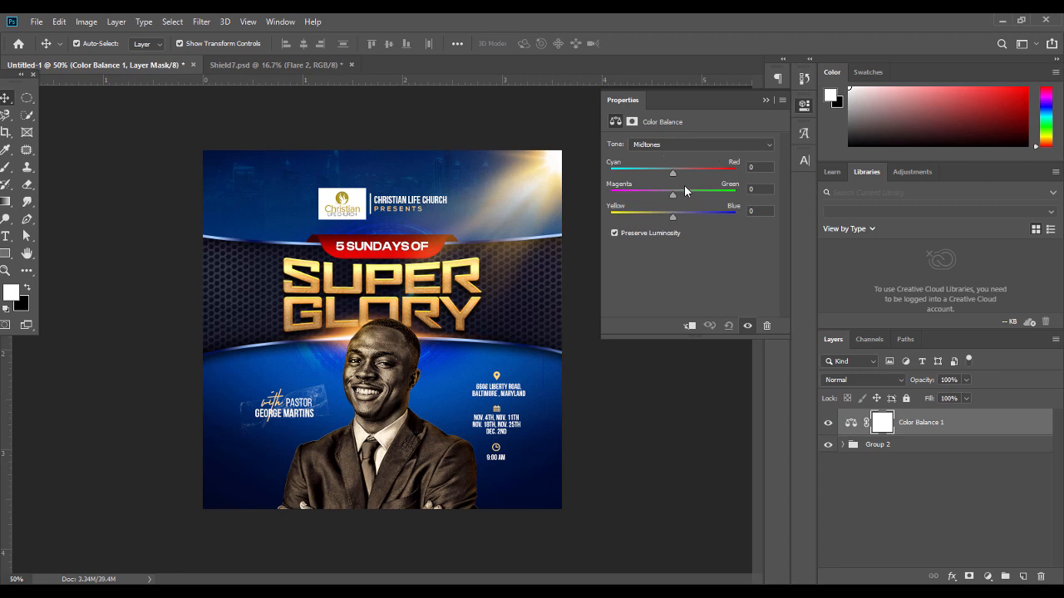
drag(676, 171, 691, 172)
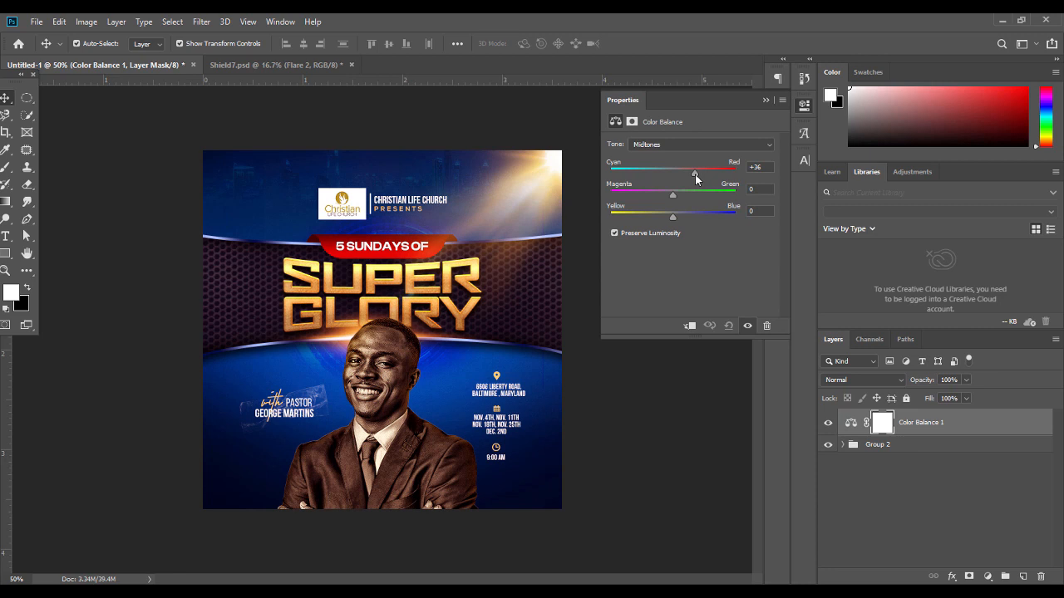
drag(765, 167, 720, 182)
text(47)
click(763, 212)
click(764, 102)
click(829, 424)
click(828, 424)
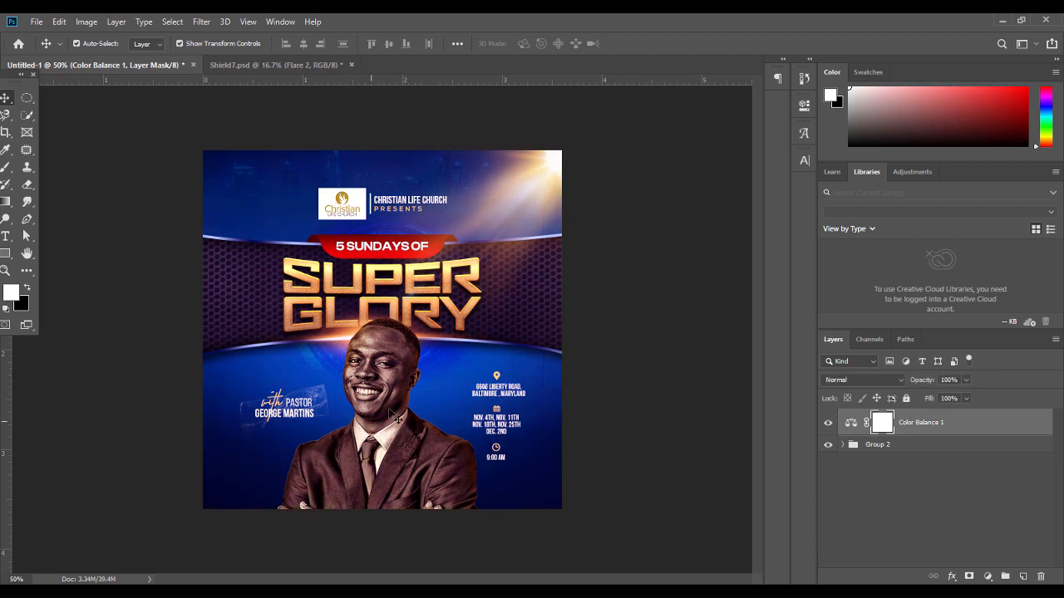
Set the Color Balance highlights Blue value to +35
double_click(850, 422)
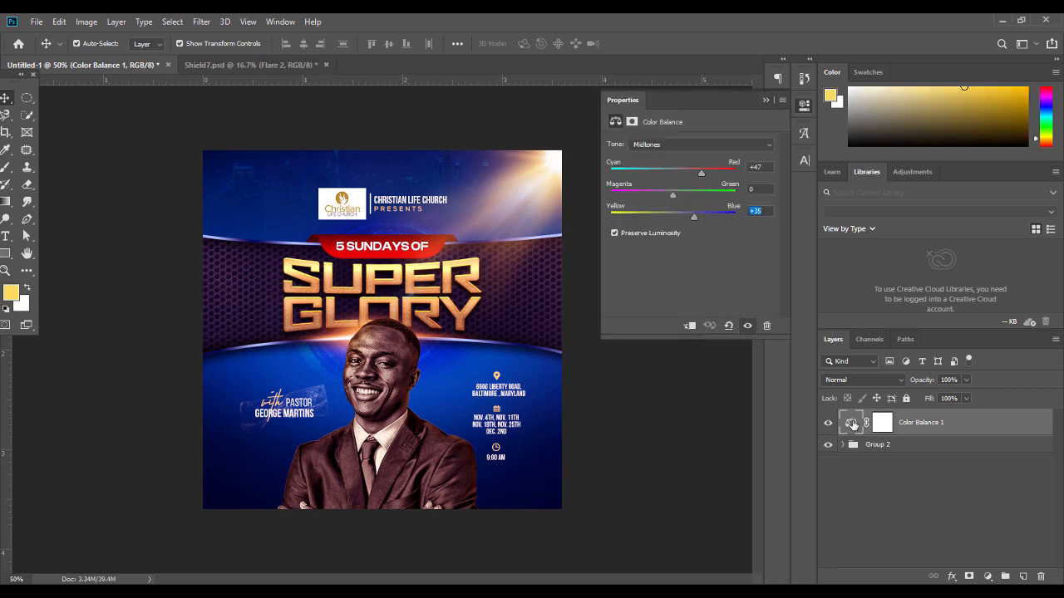
click(686, 144)
click(677, 174)
click(759, 210)
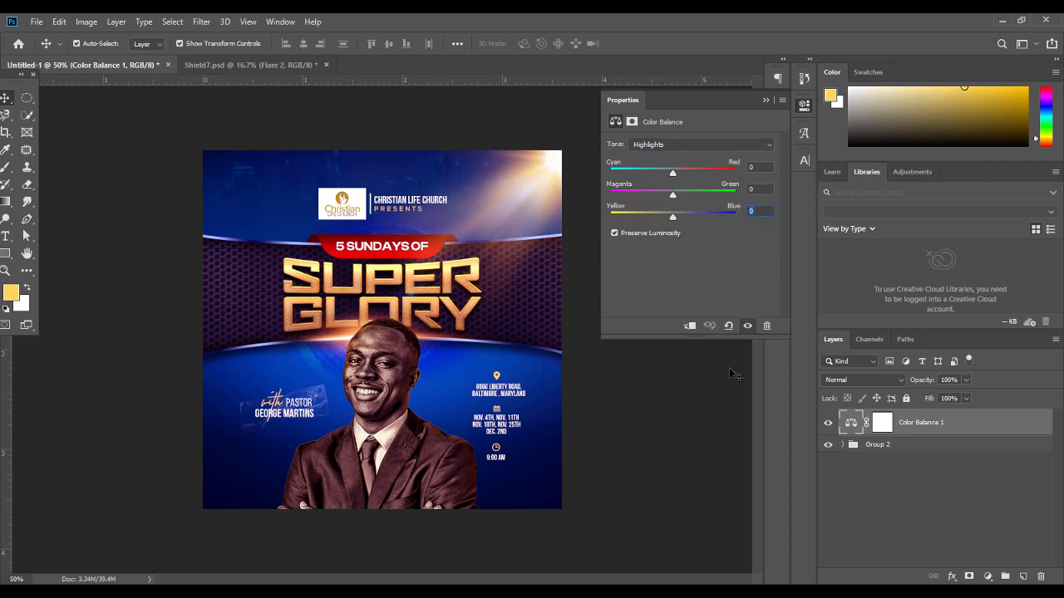
text(35)
click(766, 100)
click(828, 423)
click(828, 424)
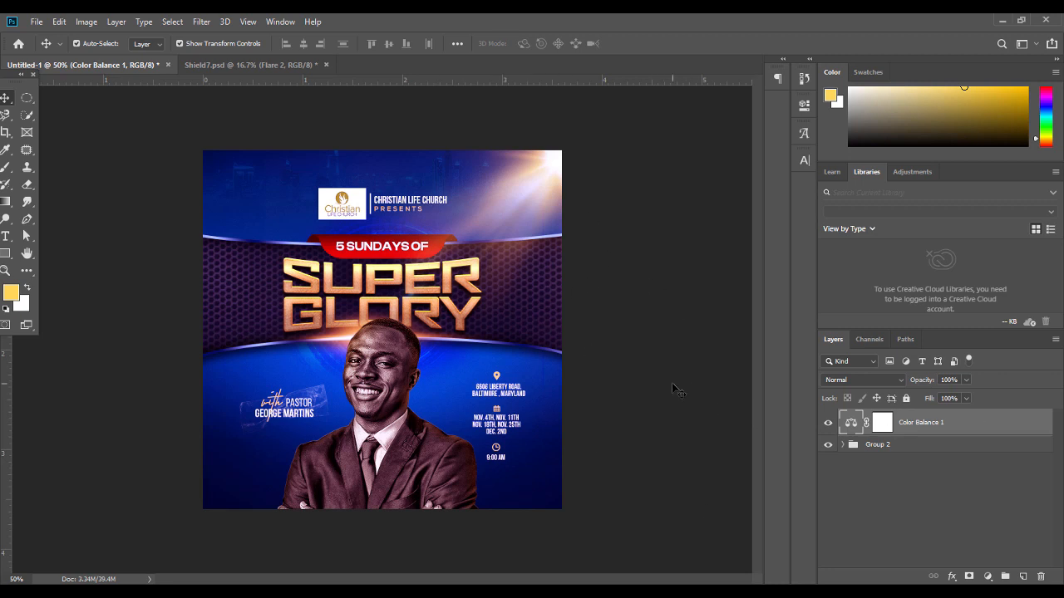
key(ctrl+equal)
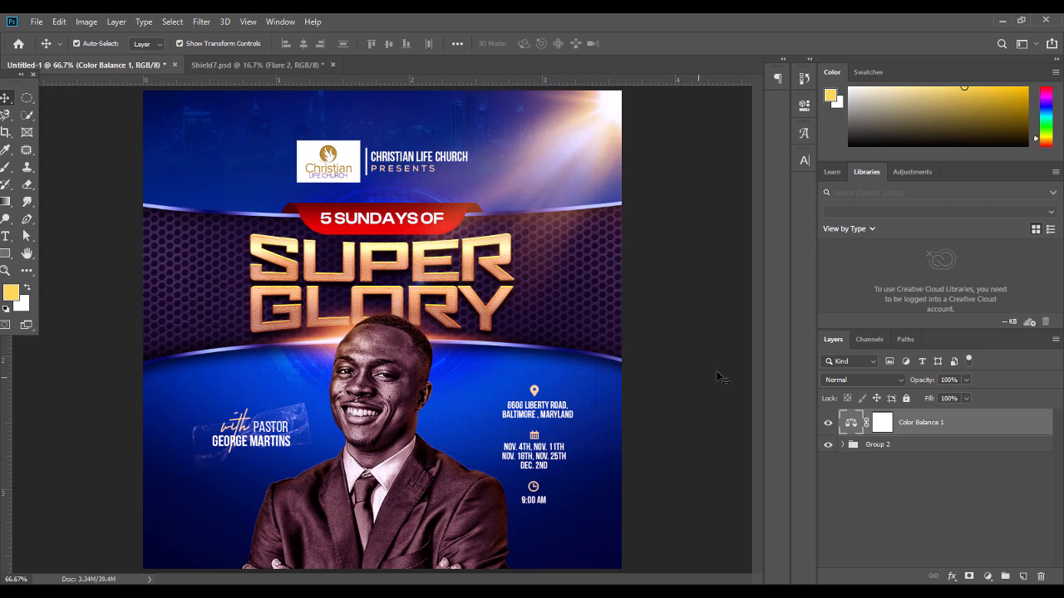